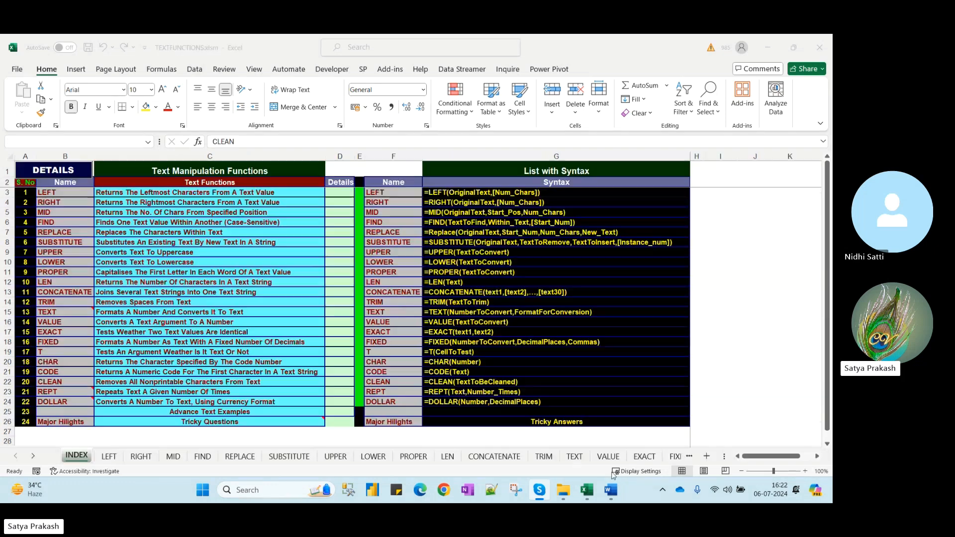
Switch from the TEXTFUNCTIONS workbook to the Word notes 'Text Functions in Excel - Copy.docx'
mouse_move(611, 490)
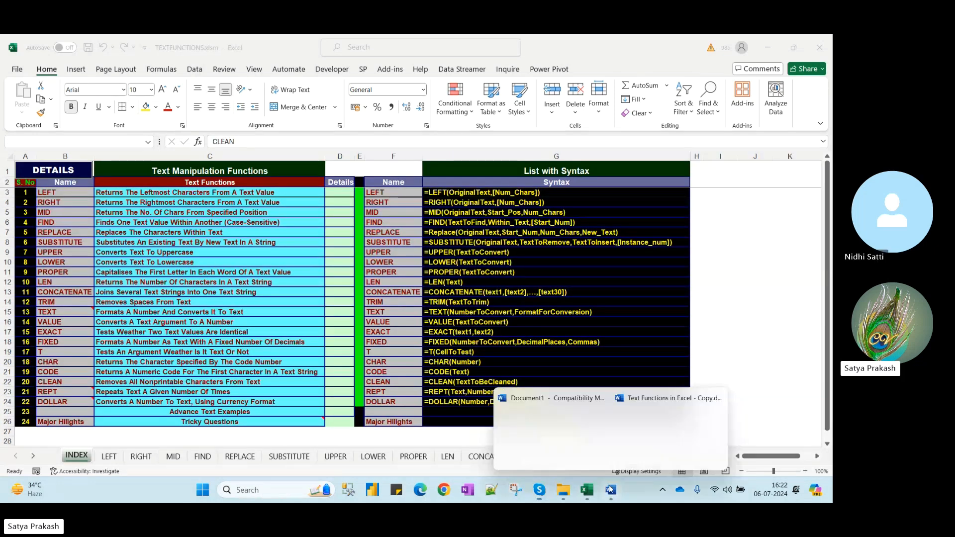
left_click(671, 428)
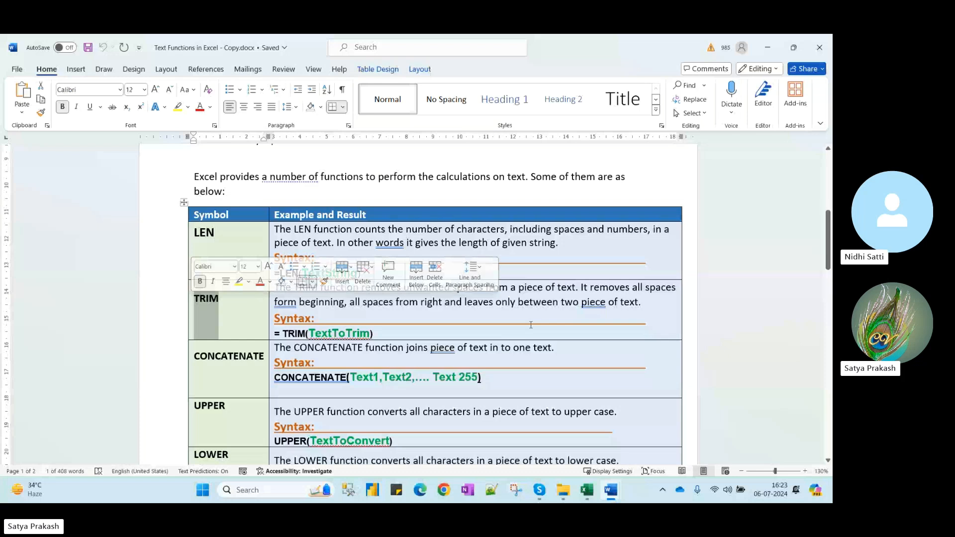
Highlight the whole CONCATENATE cell in the notes table, then head back to Book1
mouse_move(611, 490)
mouse_move(573, 447)
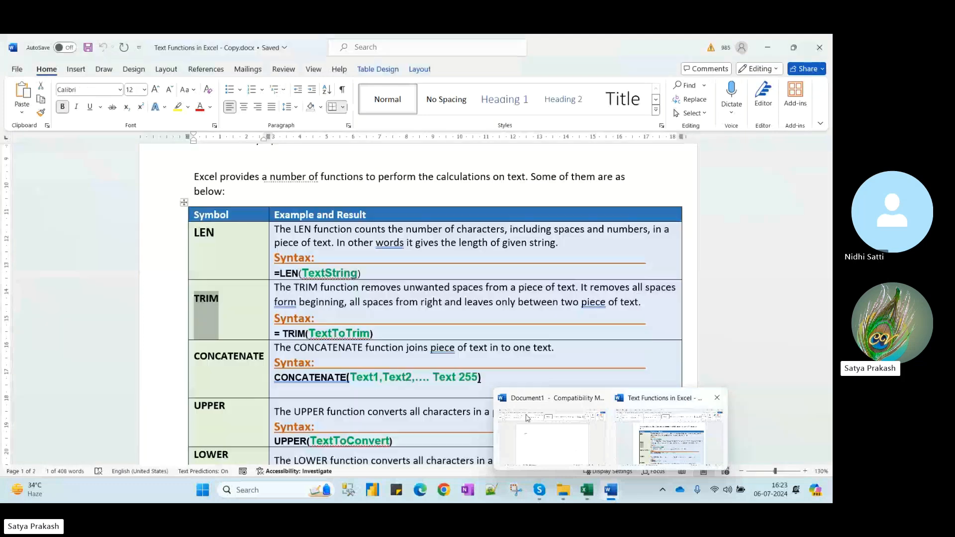
left_click_drag(225, 355, 251, 370)
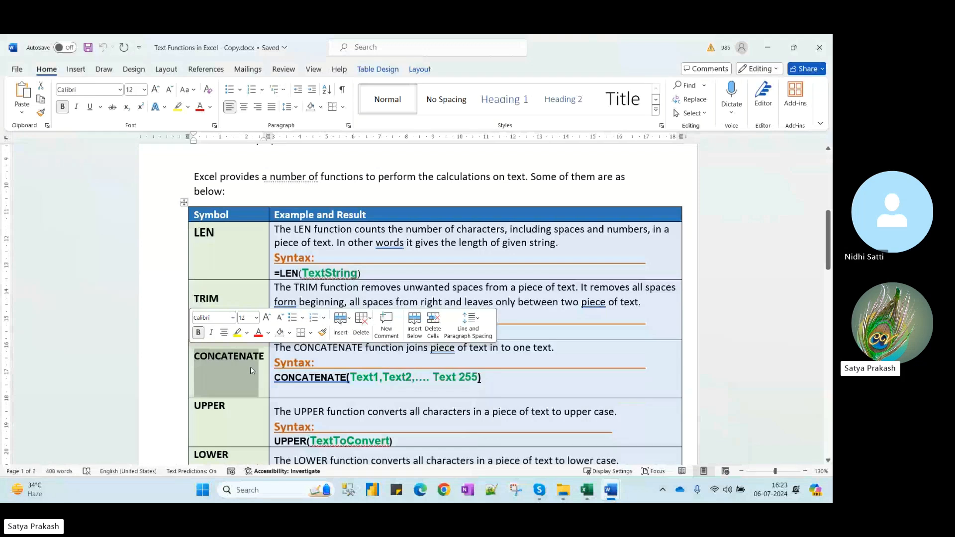
left_click(266, 357)
left_click_drag(267, 356, 327, 369)
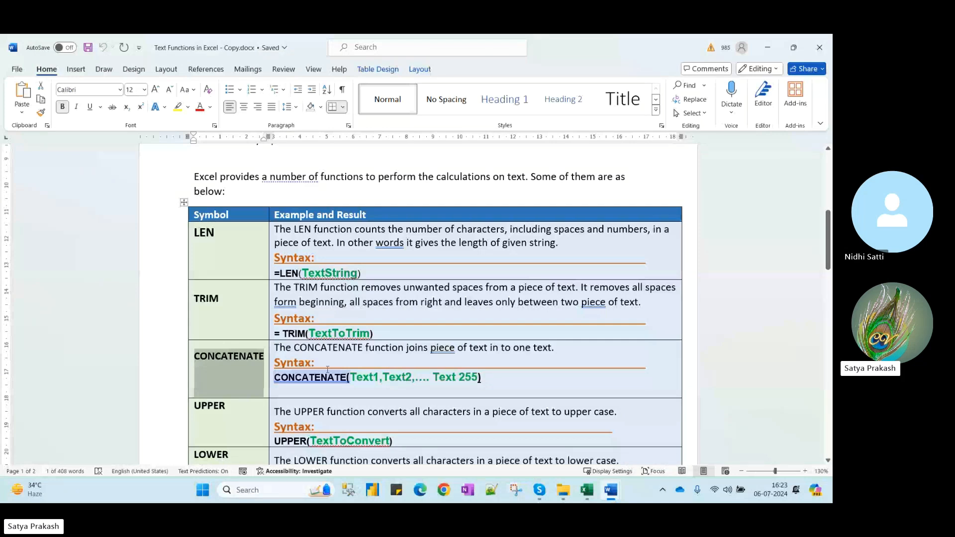
mouse_move(587, 490)
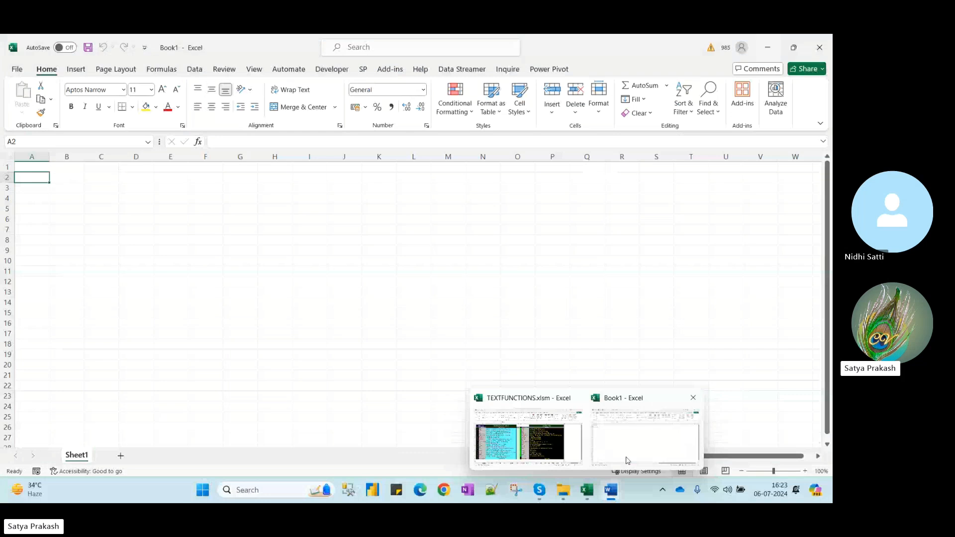
left_click(627, 461)
left_click(144, 180)
type("=conr")
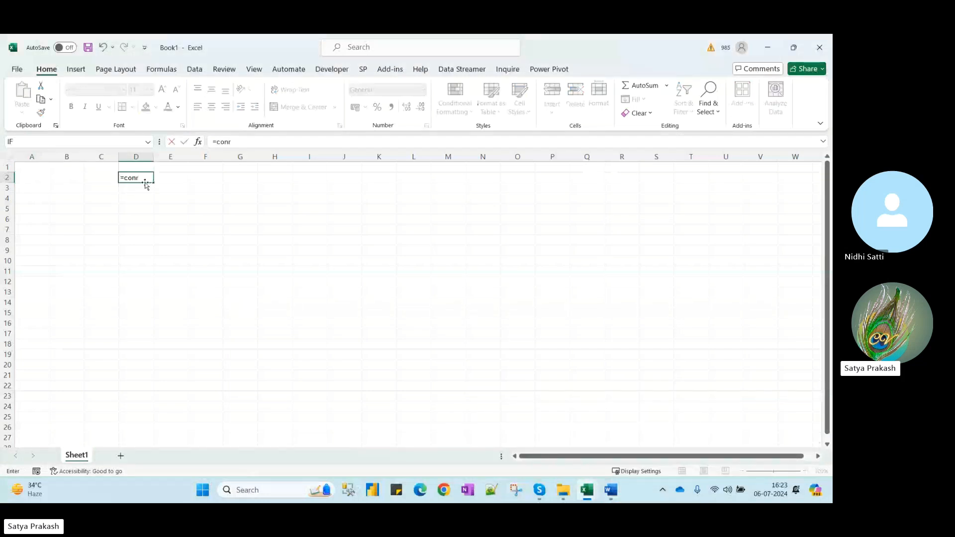
key("BackSpace")
type("c")
key("Tab")
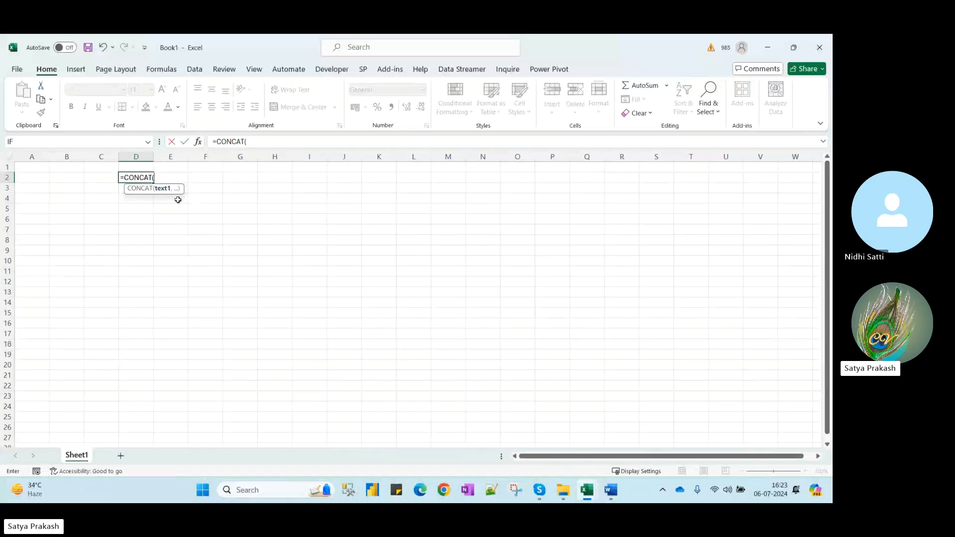
type("t")
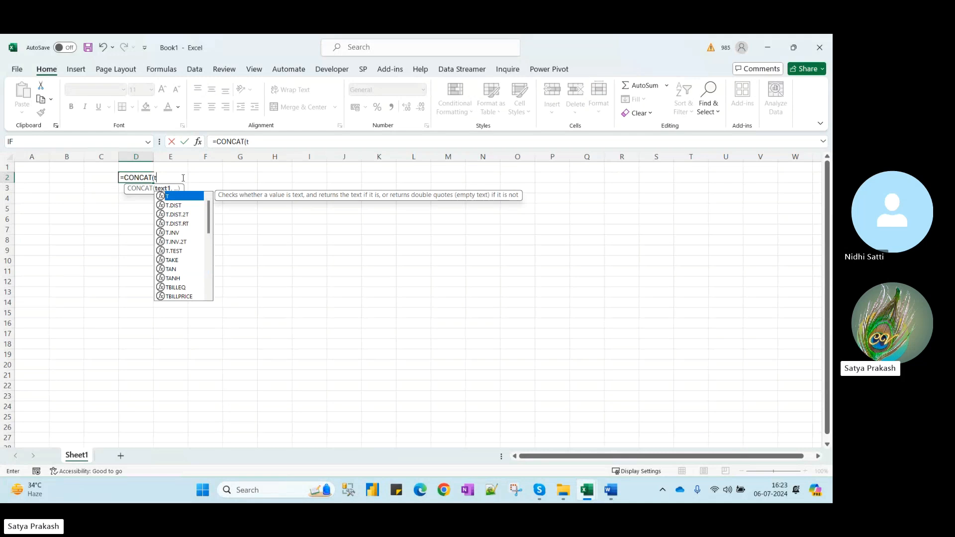
key("Escape")
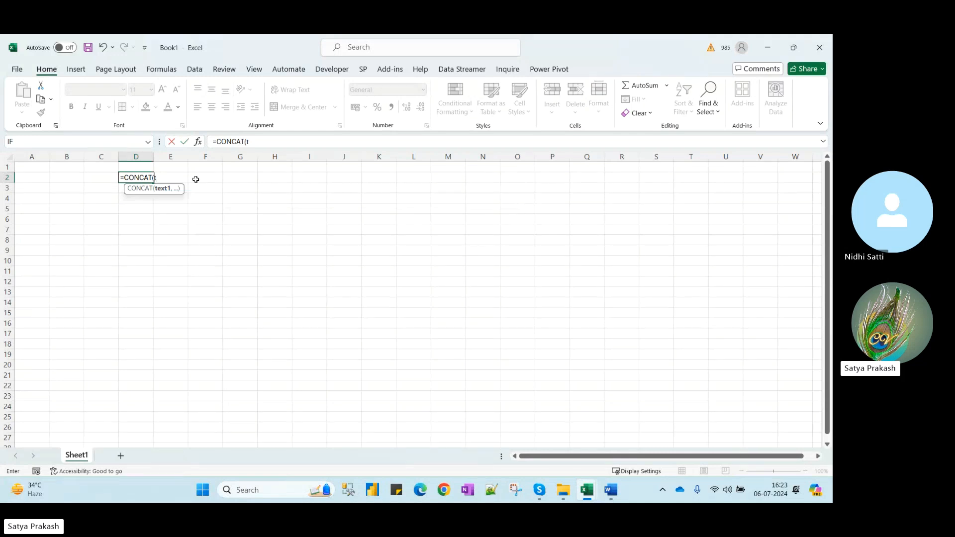
type("fd\",")
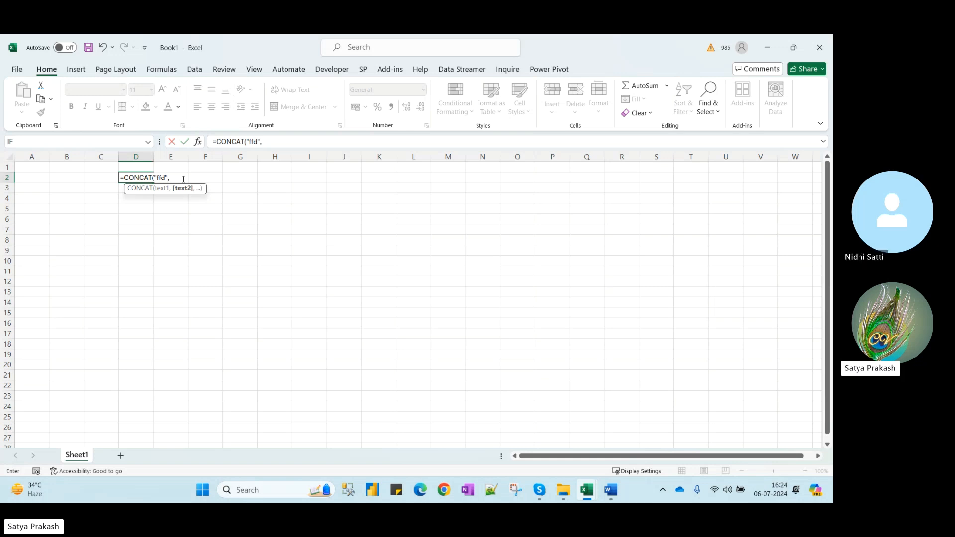
key("Escape")
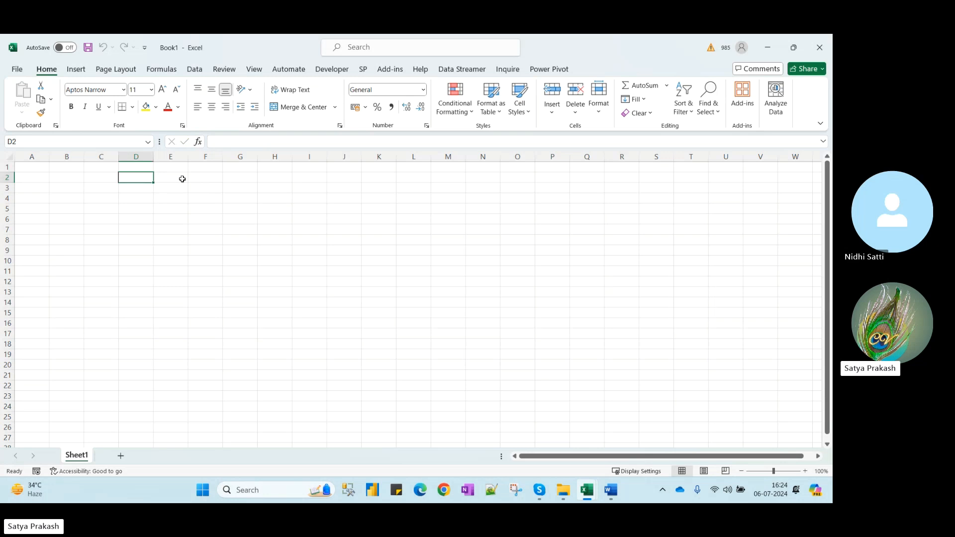
Enter =ROW(N1) in D2, which returns 1
type("=row")
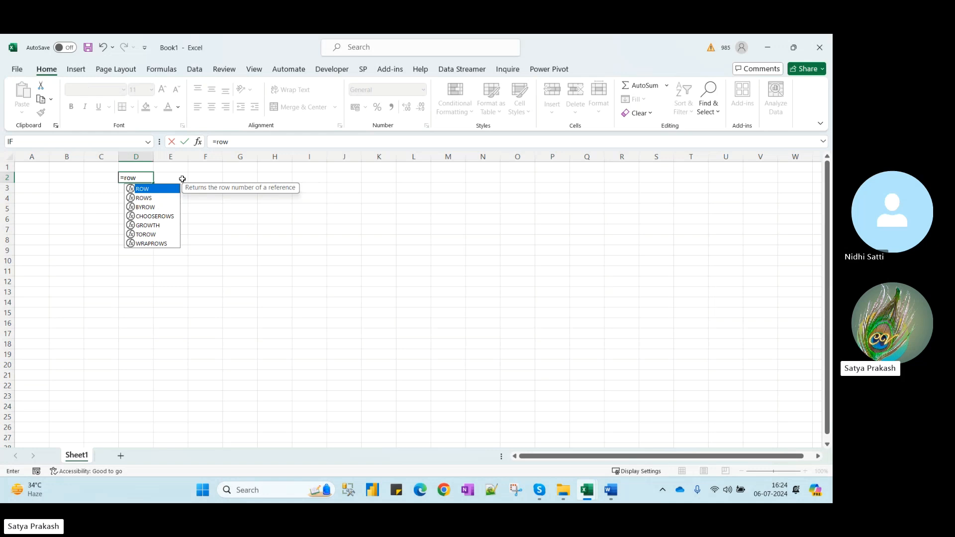
type("()")
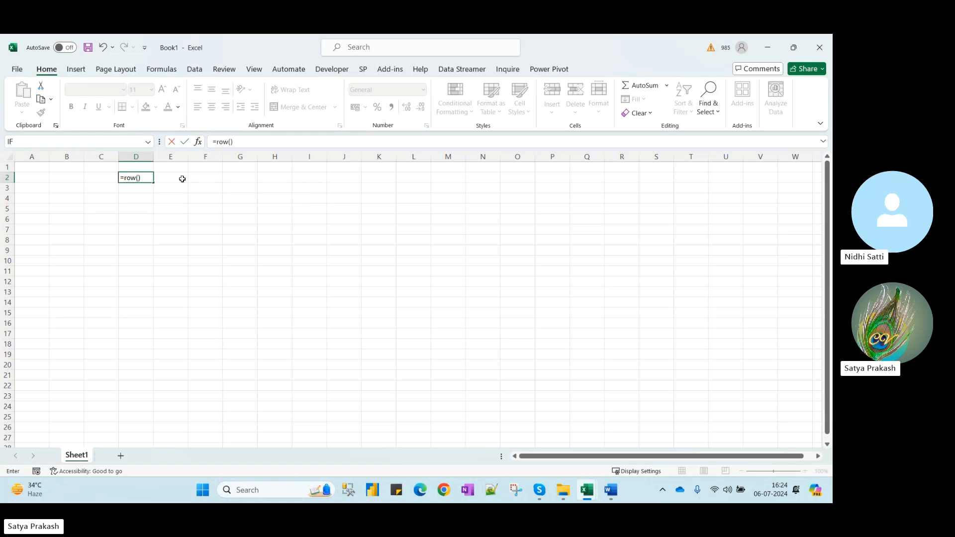
key("BackSpace")
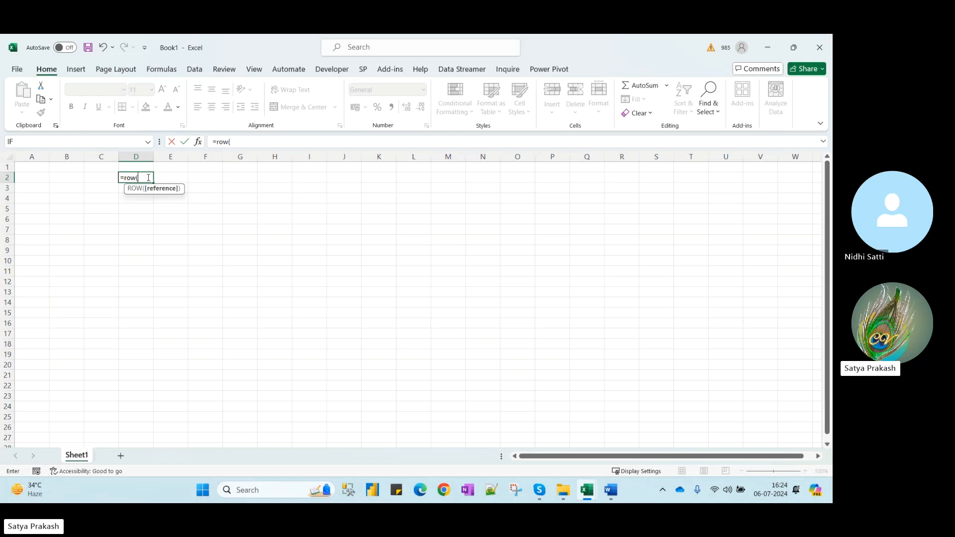
left_click(496, 166)
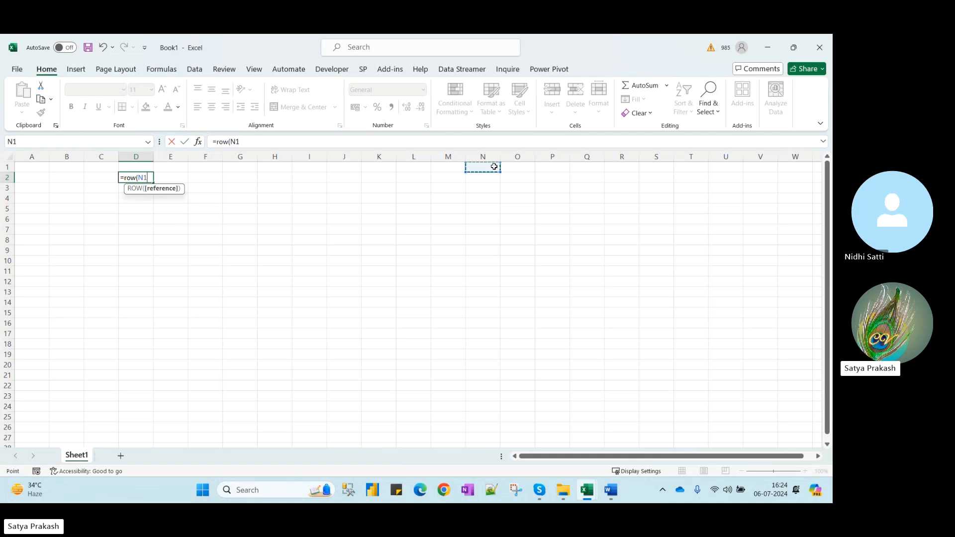
key("Return")
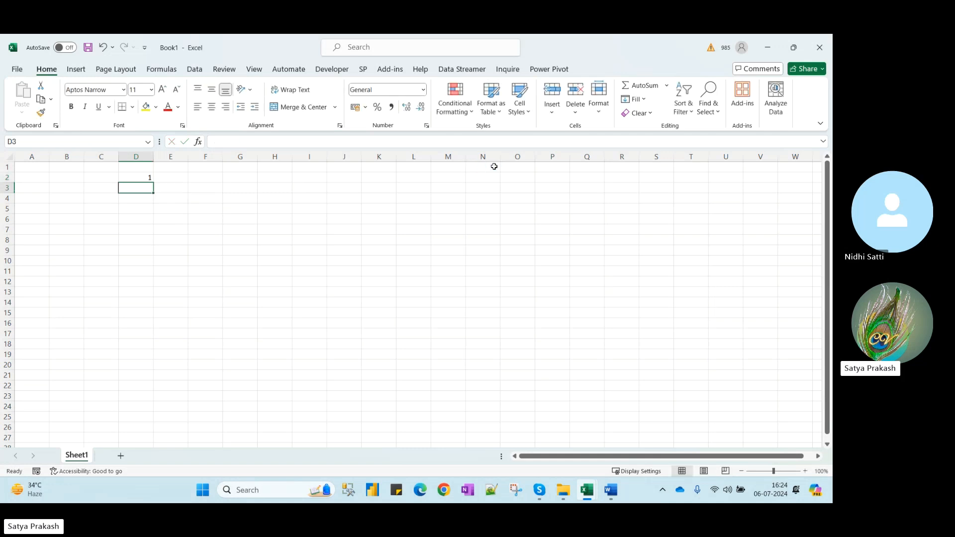
key("Up")
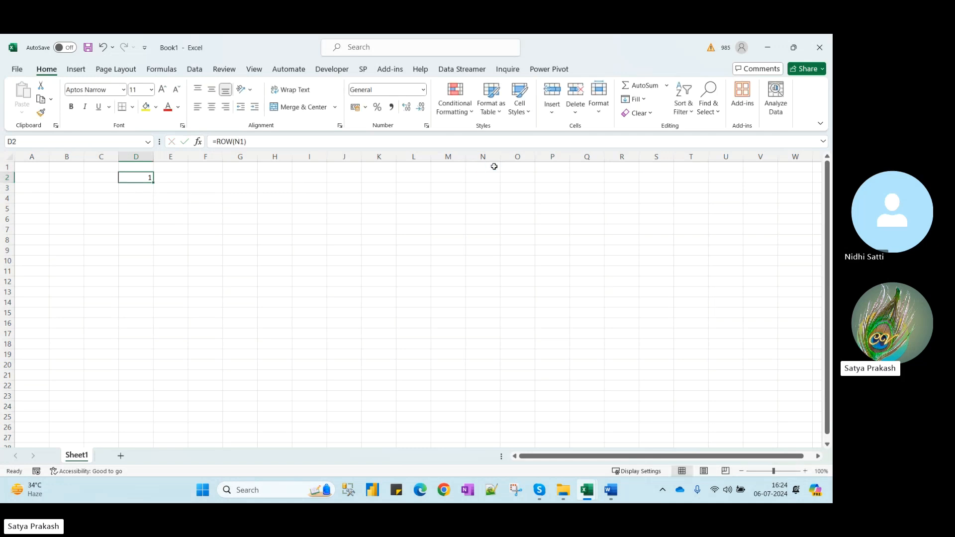
Enter =COLUMN(L1) in D3, which returns 12, then return to the Word notes
left_click(149, 189)
type("=col")
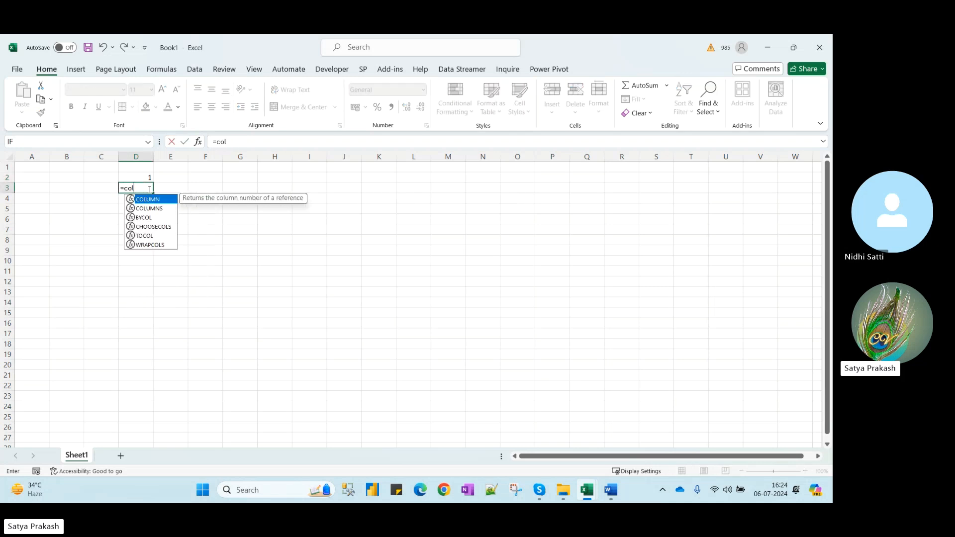
key("Tab")
left_click(415, 166)
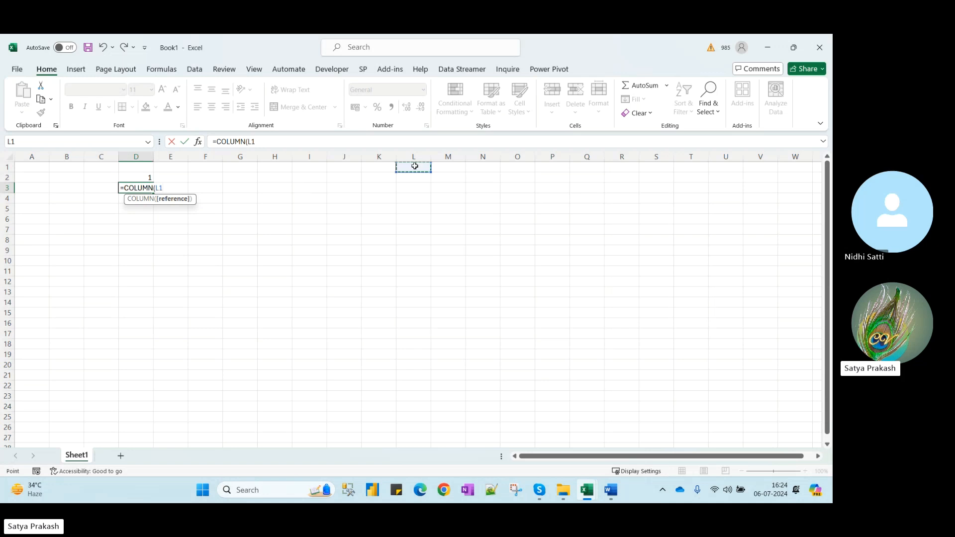
key("Return")
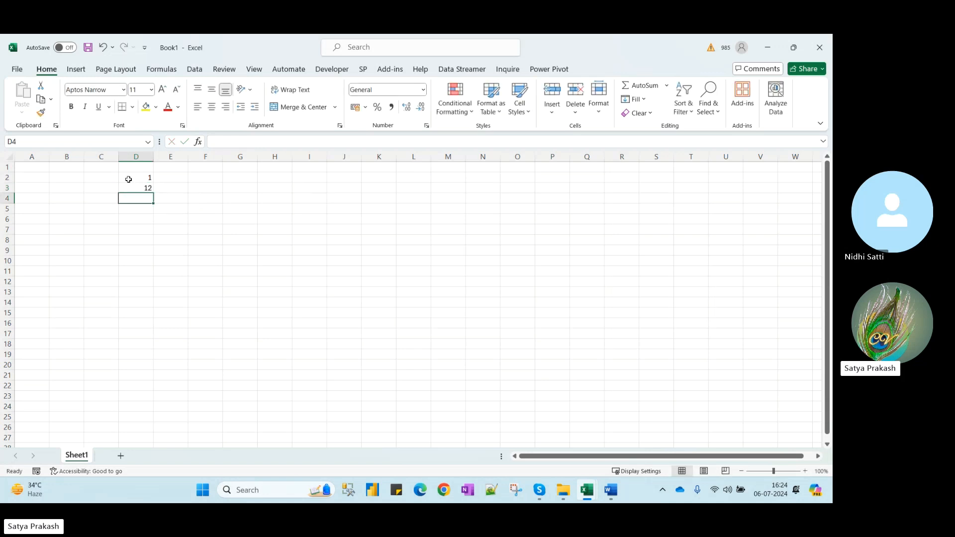
left_click_drag(129, 179, 140, 188)
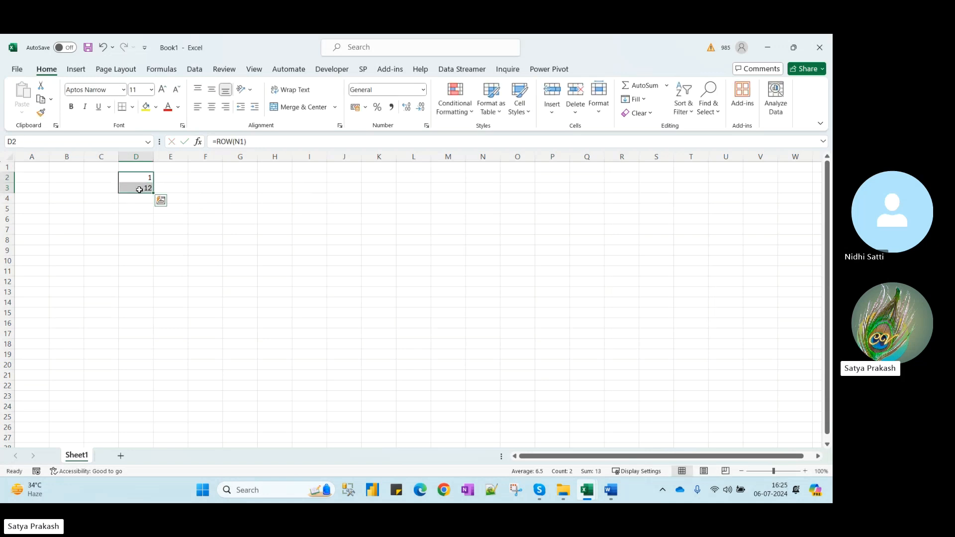
key("alt+Tab")
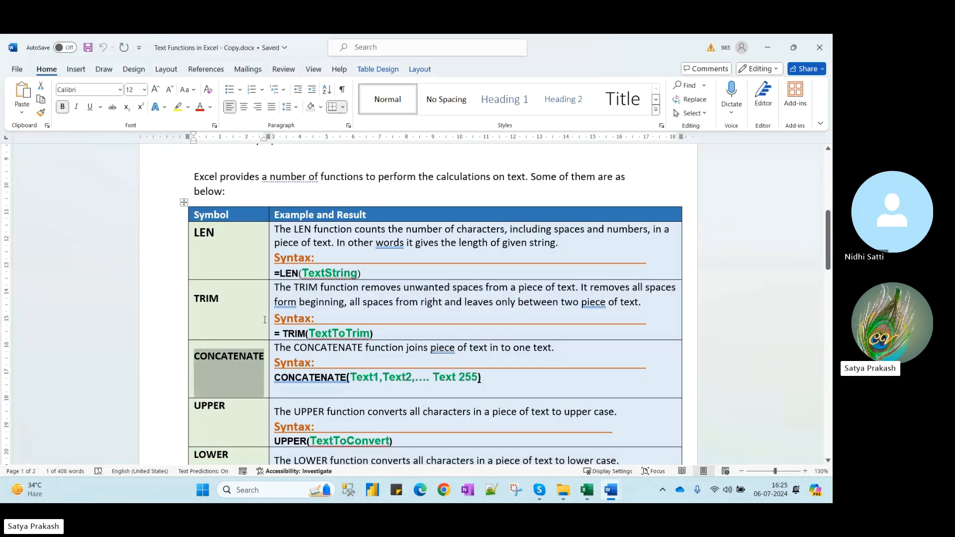
Scroll to page 2 of the notes and highlight FIND in the functions table
scroll(265, 320, "down", 8)
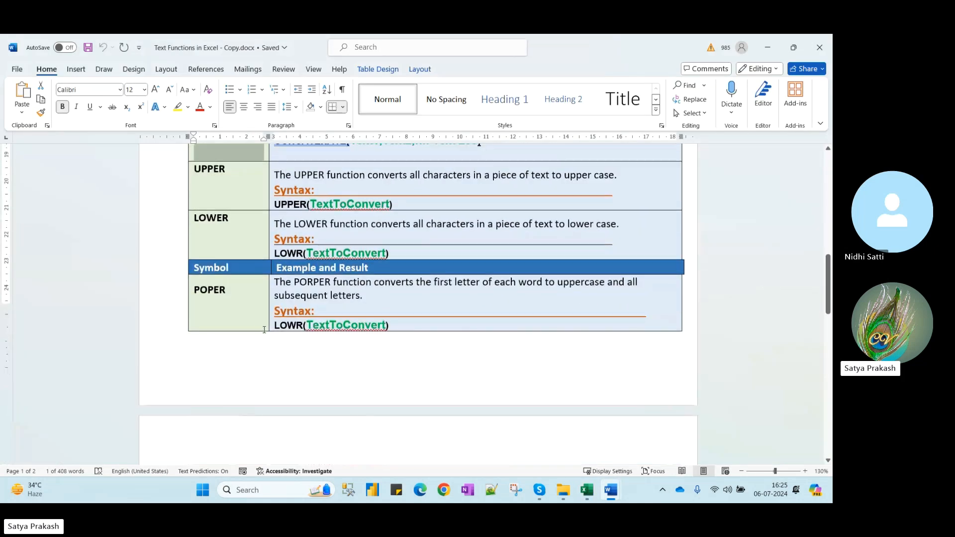
scroll(265, 330, "down", 7)
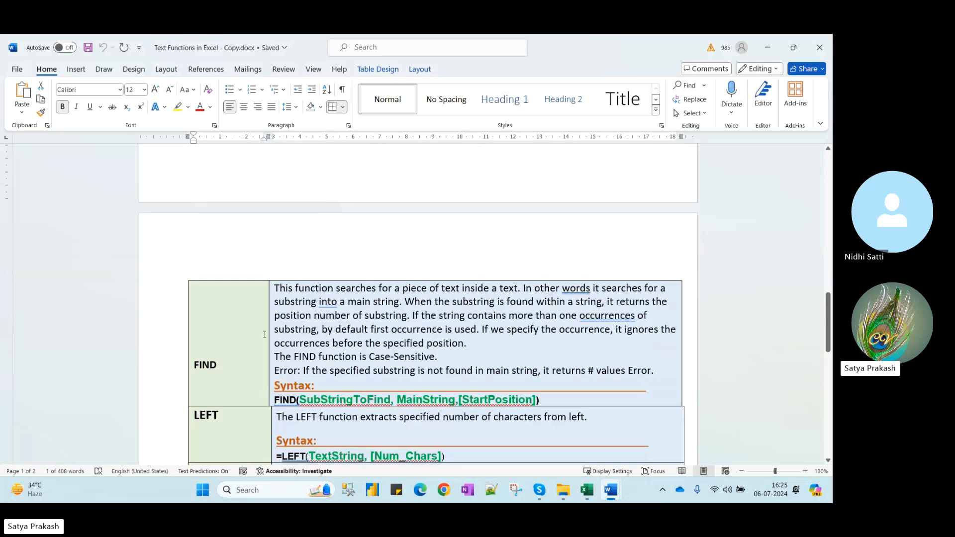
scroll(260, 346, "down", 1)
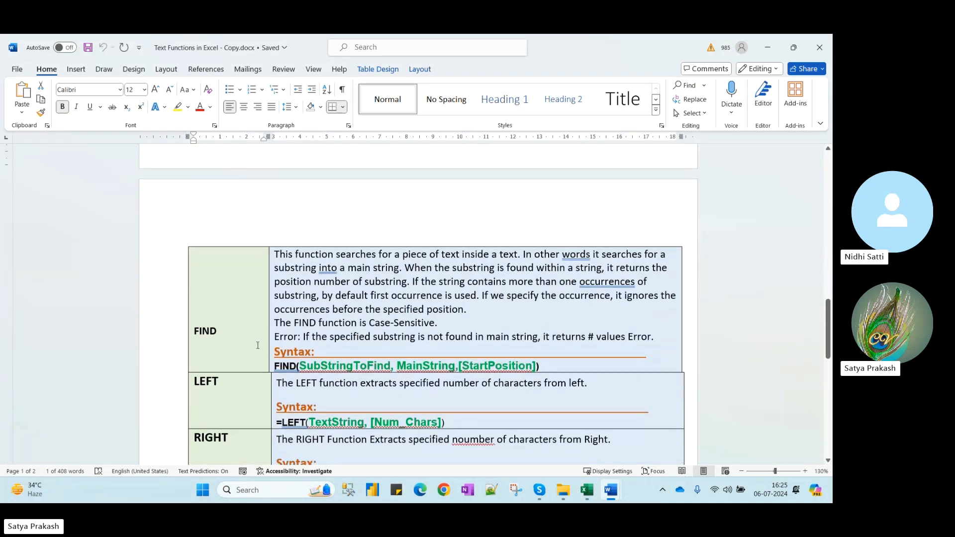
scroll(258, 341, "down", 3)
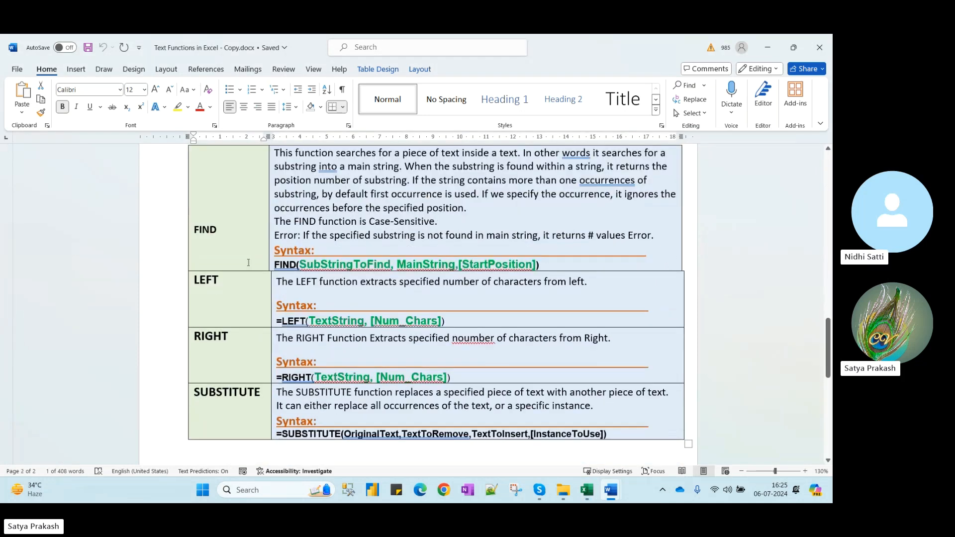
left_click_drag(227, 231, 191, 229)
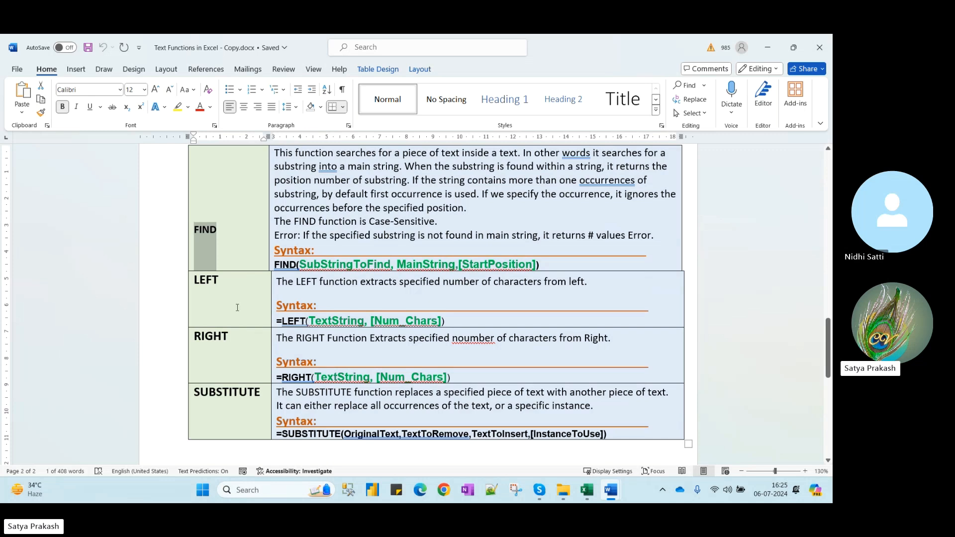
scroll(238, 307, "down", 6)
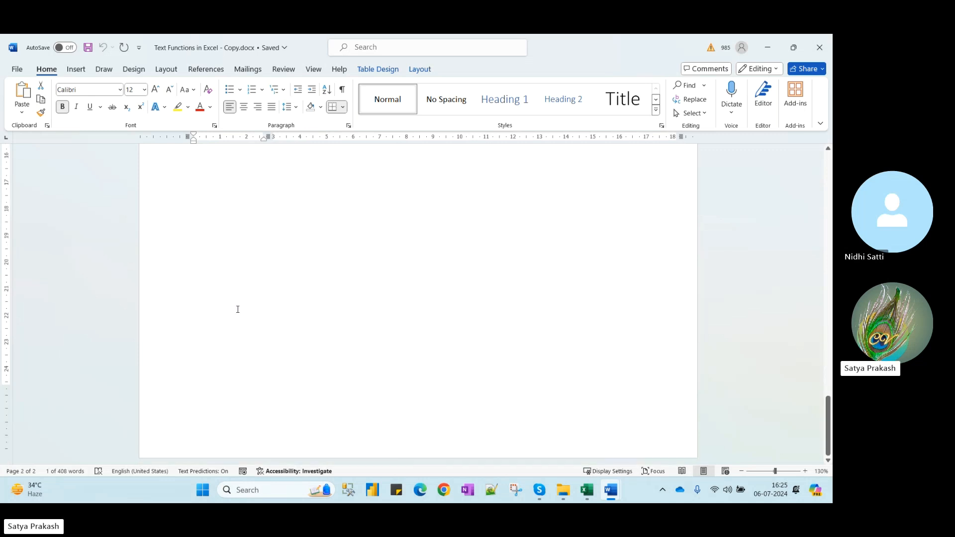
scroll(238, 308, "up", 8)
scroll(419, 333, "up", 1)
Bring the TEXTFUNCTIONS workbook forward and browse to the PROPER and LOWER sheets
mouse_move(587, 493)
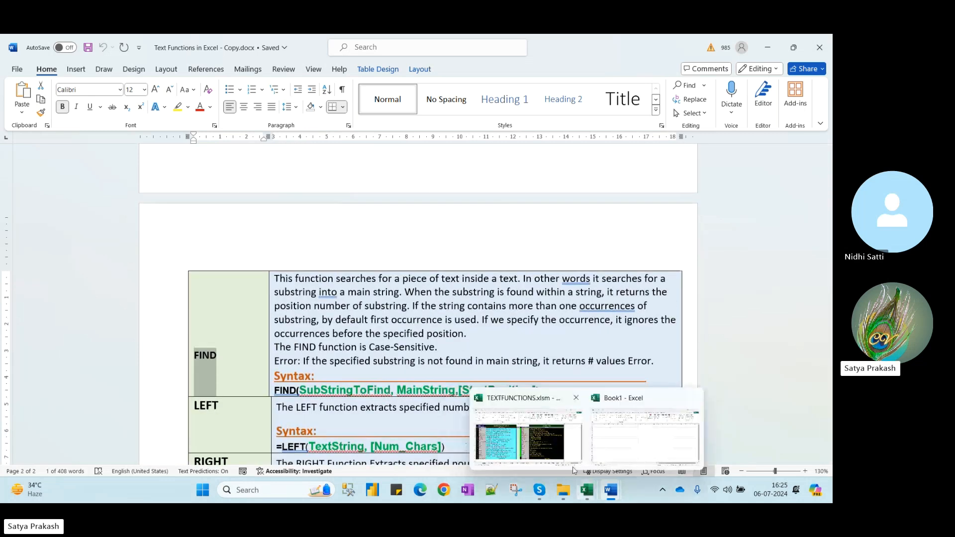
left_click(550, 449)
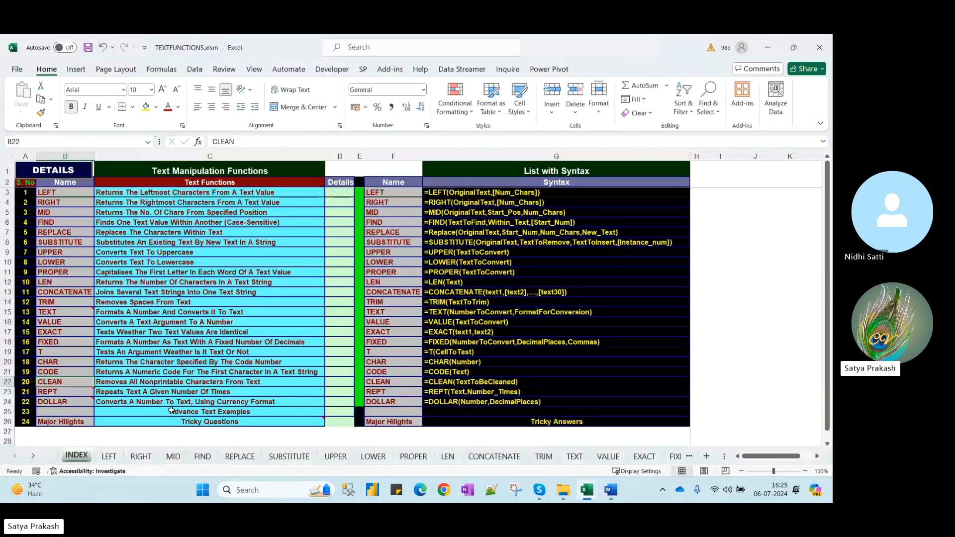
left_click(33, 456)
left_click(32, 456)
left_click(33, 456)
left_click(33, 456)
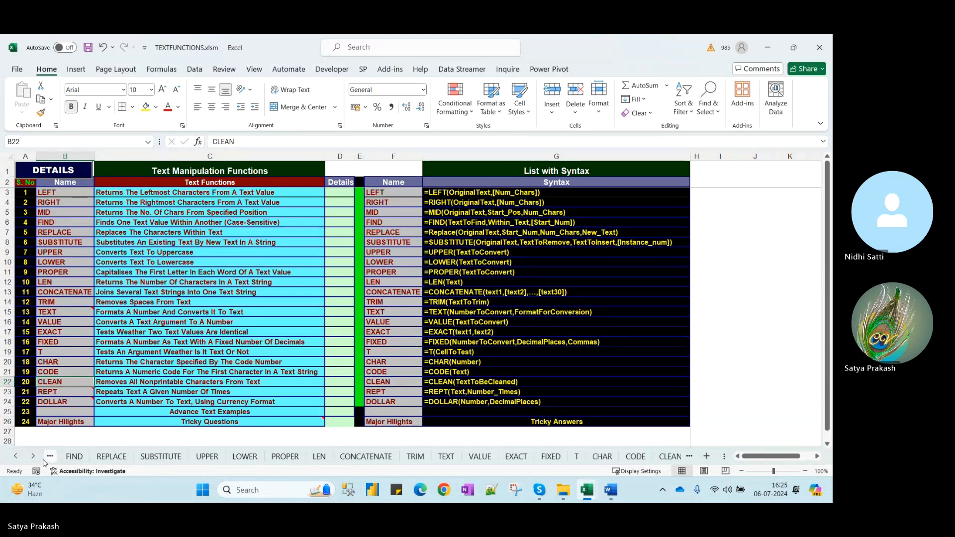
left_click(35, 457)
left_click(35, 457)
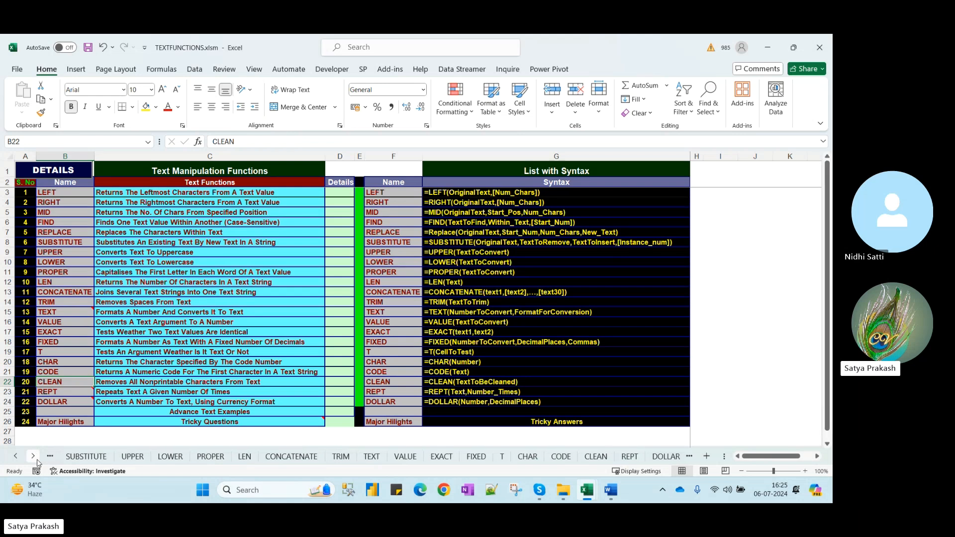
left_click(207, 458)
left_click(171, 458)
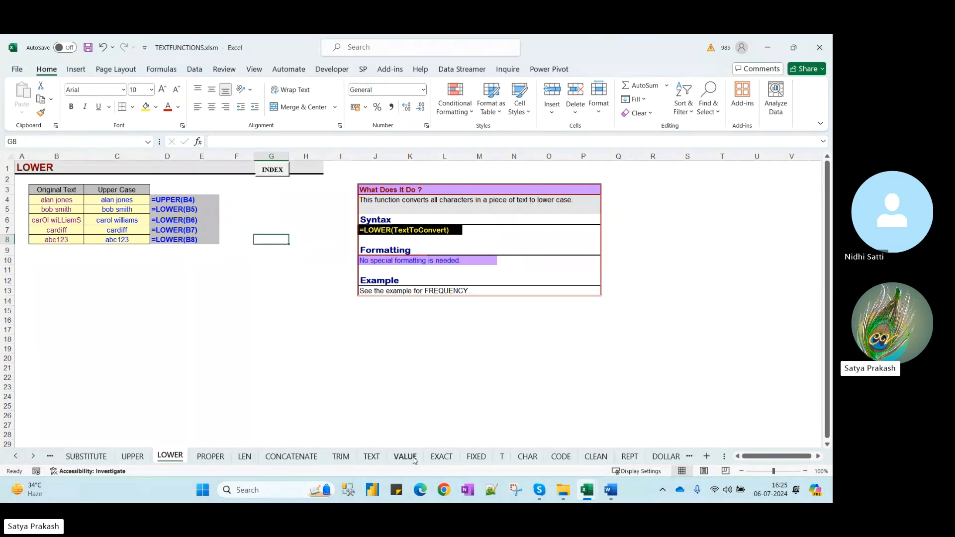
Flip between the CHAR and CODE sheets, ending on CHAR
left_click(33, 456)
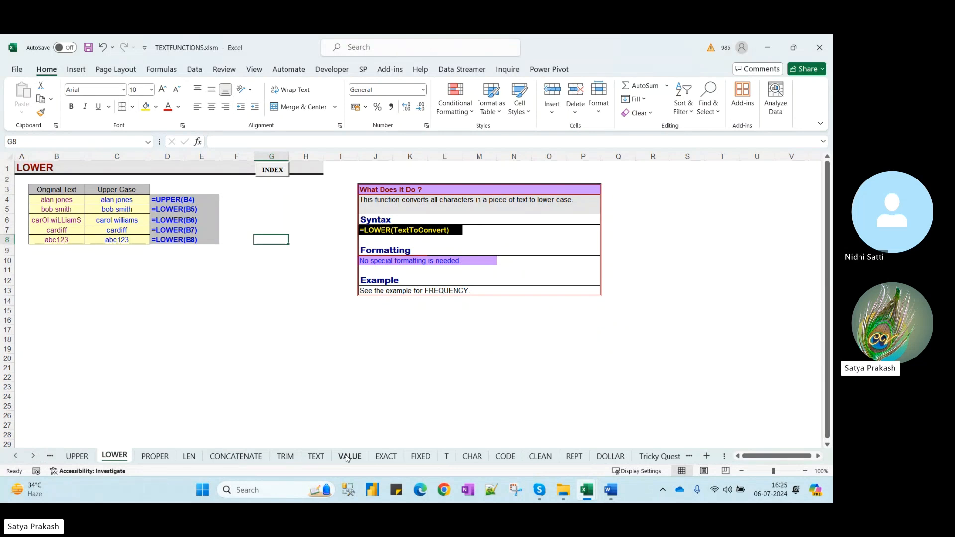
left_click(482, 457)
key("ctrl+Page_Down")
left_click(480, 461)
left_click(501, 455)
left_click(470, 458)
left_click(499, 459)
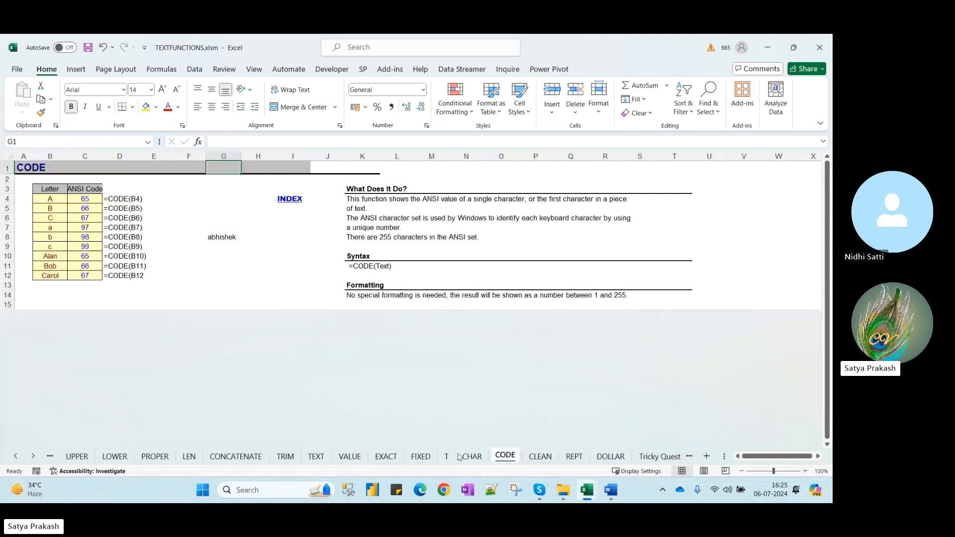
left_click(459, 457)
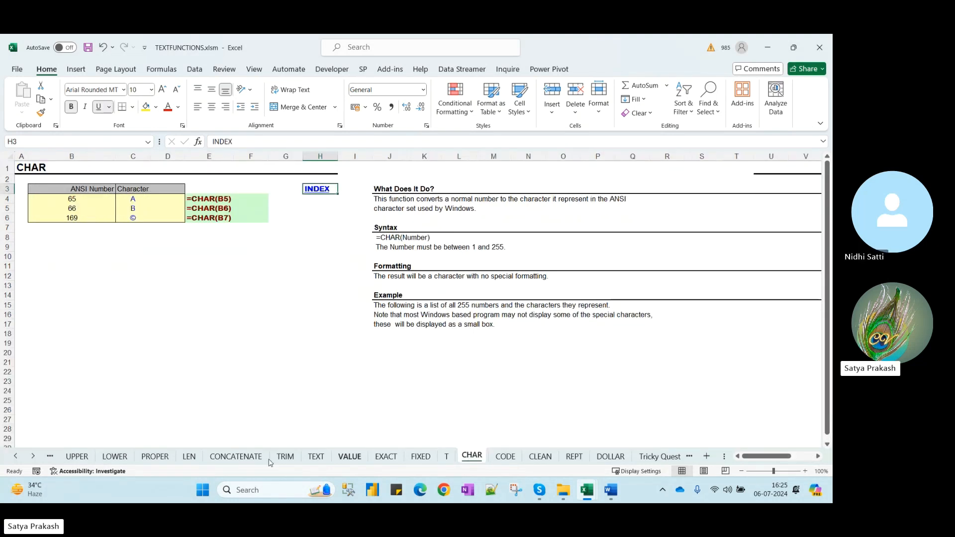
Return to the first sheets via INDEX and copy the LEFT sheet's Text column of names
left_click(38, 462)
left_click(38, 462)
left_click(38, 461)
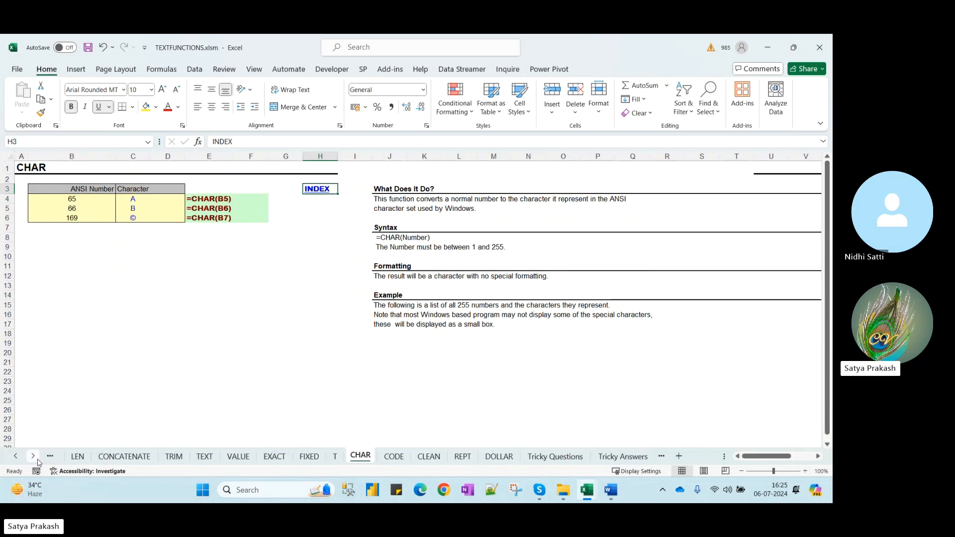
left_click(14, 462)
left_click(14, 457)
left_click(15, 457)
left_click(15, 457)
left_click(15, 456)
left_click(14, 456)
left_click(14, 457)
left_click(14, 457)
left_click(15, 457)
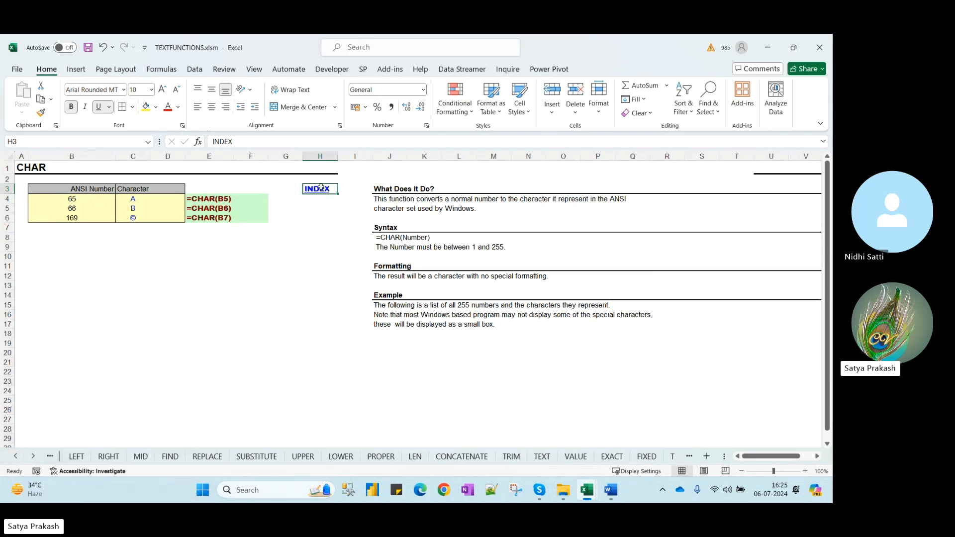
left_click(321, 188)
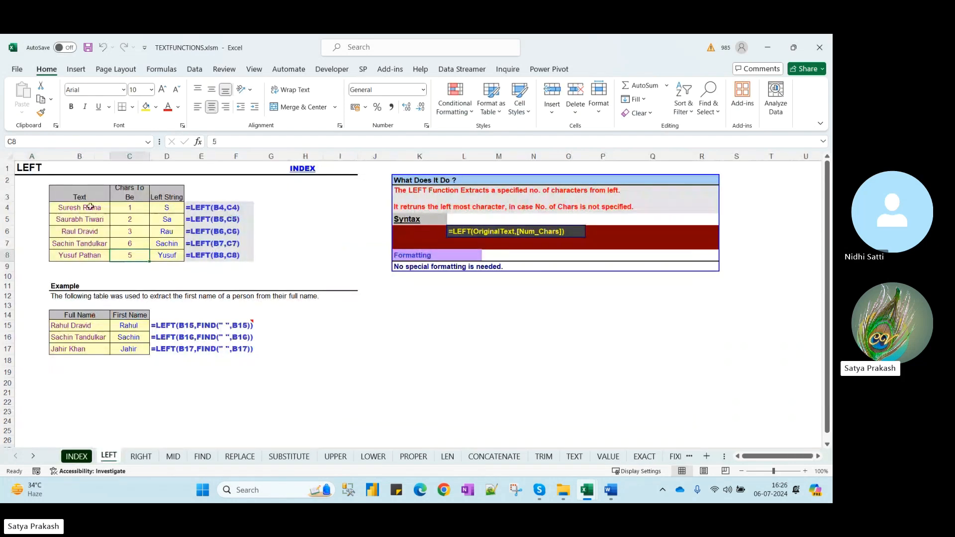
left_click_drag(79, 194, 97, 254)
key("ctrl+c")
Paste the Text header and five names into Book1 A1:A6 and autofit column A
key("ctrl+n")
key("alt+Tab")
key("Tab")
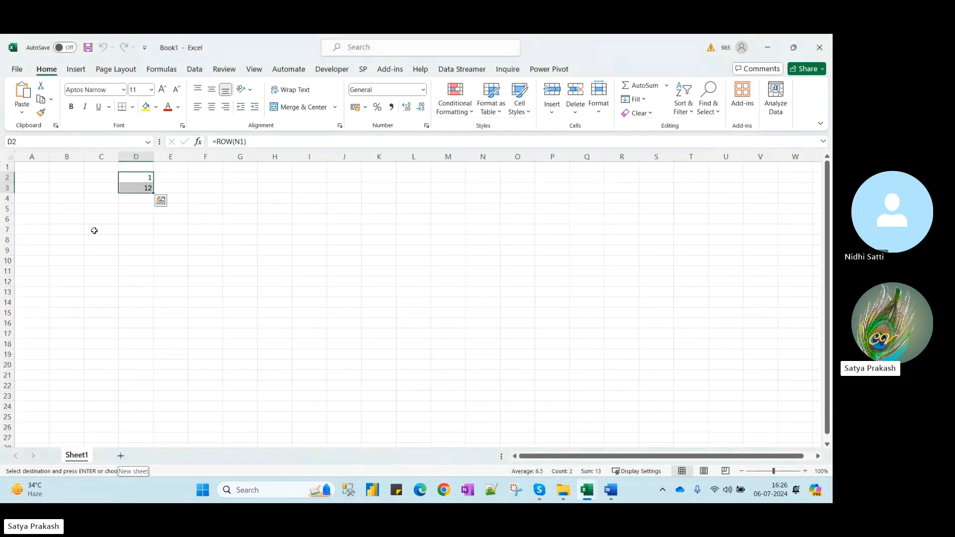
key("ctrl+Home")
key("ctrl+v")
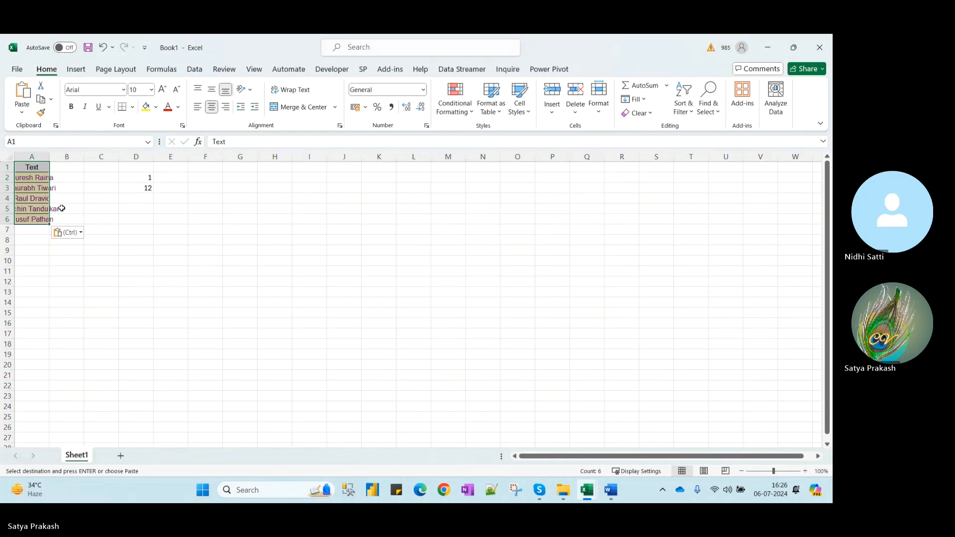
double_click(49, 157)
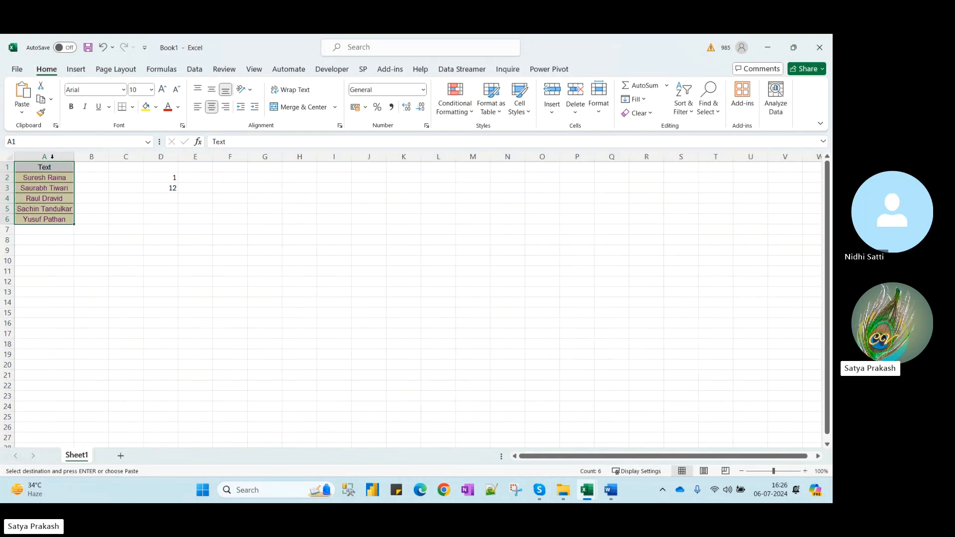
Clear the old ROW and COLUMN results from D2:D3
left_click(112, 177)
left_click_drag(174, 175, 165, 188)
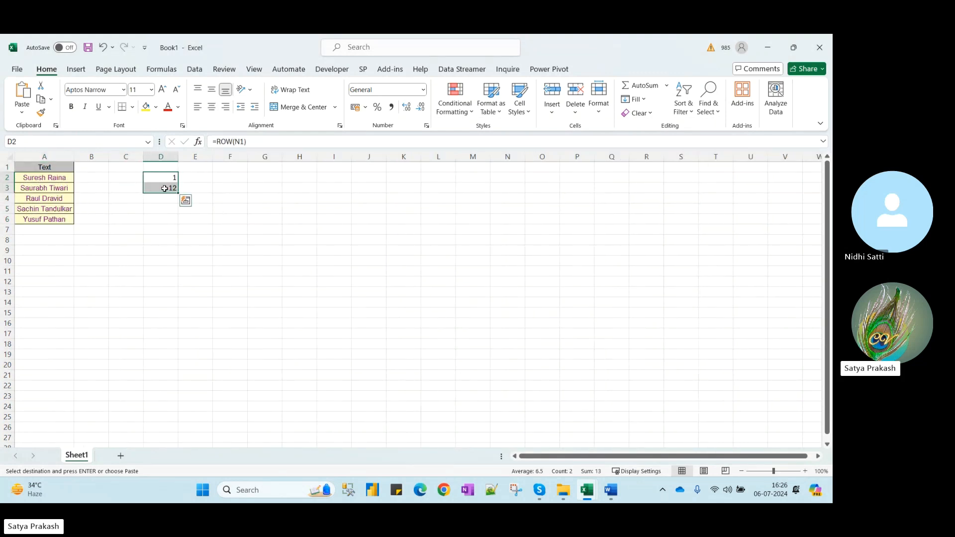
key("Delete")
Type the labels Find, Left, Right and Mid into G1:G4
left_click(277, 170)
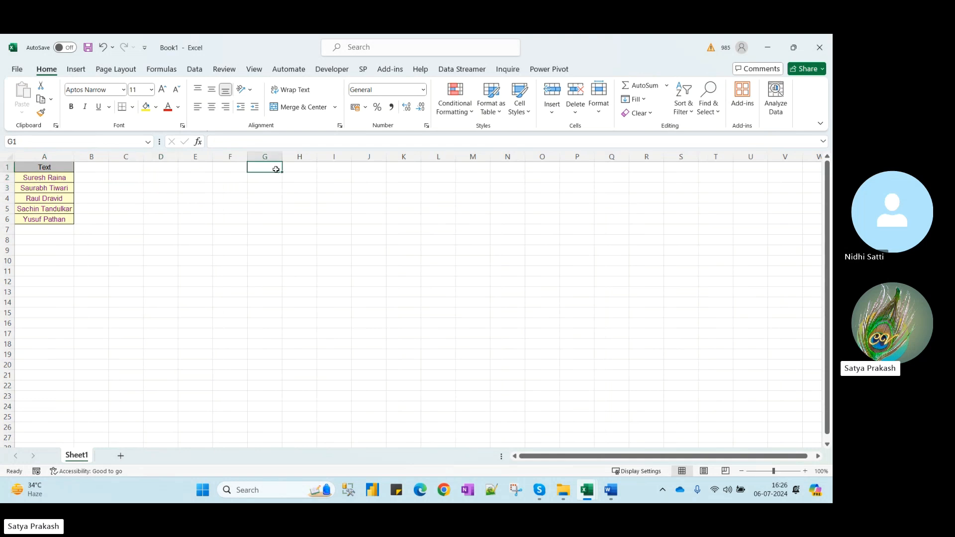
type("Find")
key("Return")
type("Left")
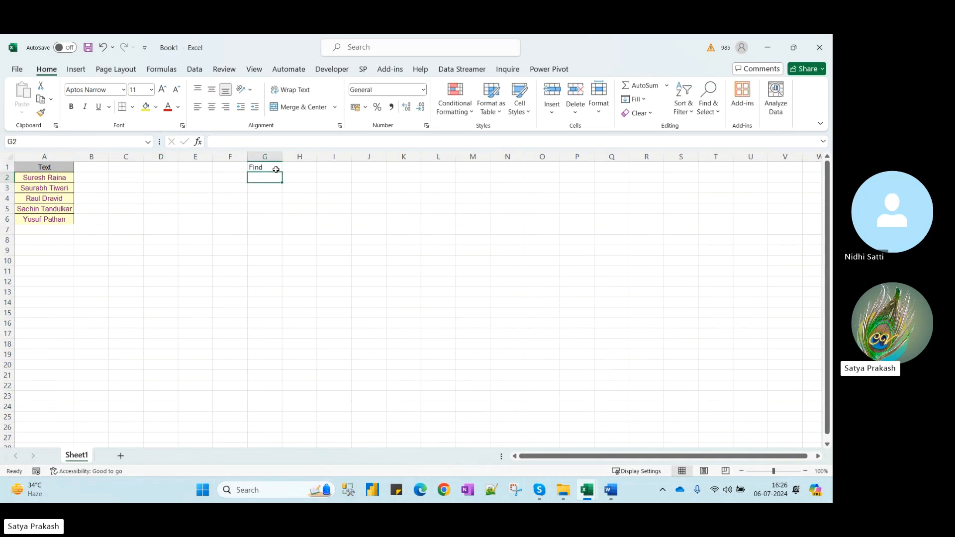
key("Return")
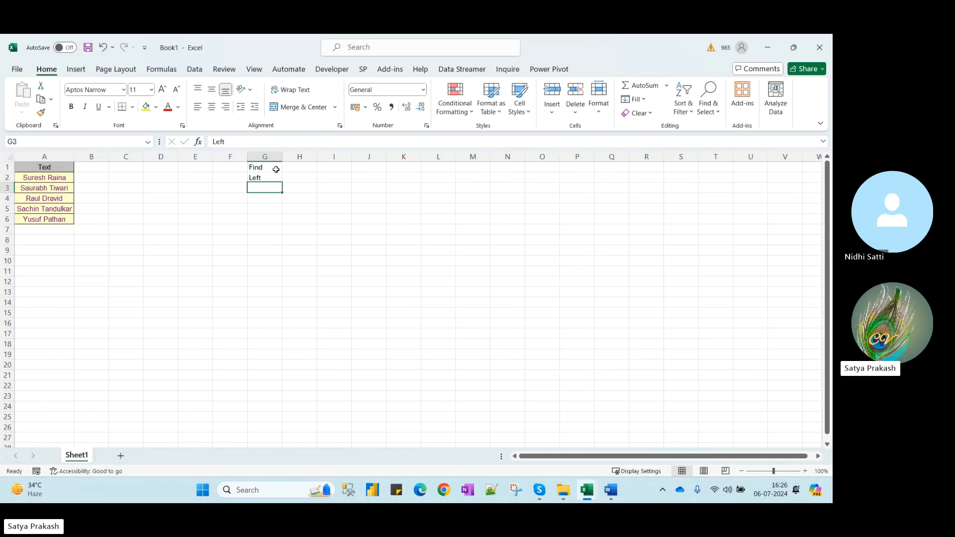
type("Mid")
key("BackSpace")
key("BackSpace")
type("Right")
key("Return")
type("Mid")
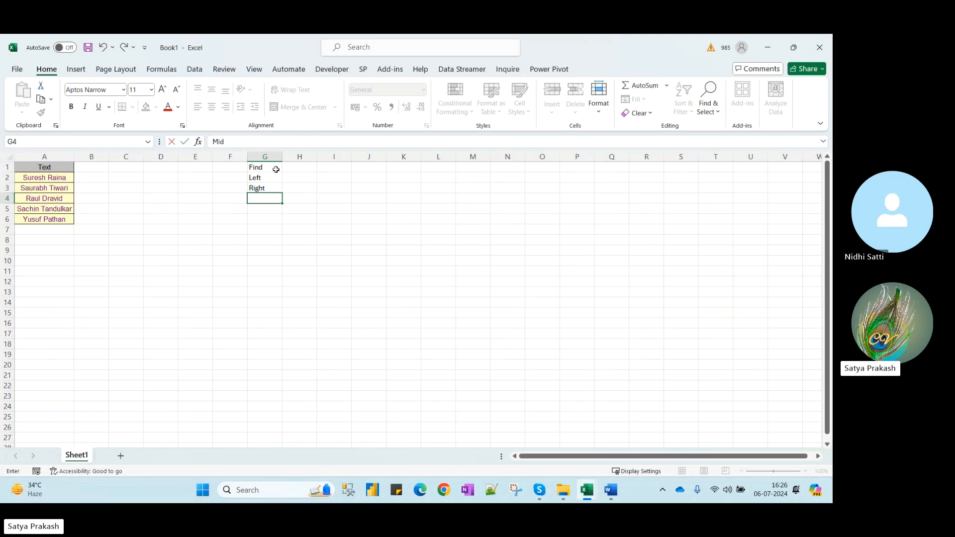
key("Return")
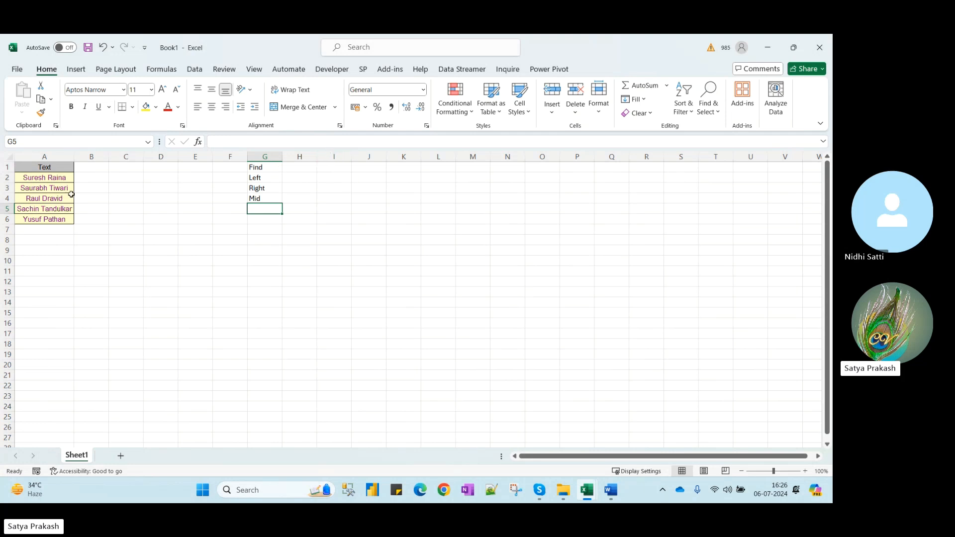
Widen columns A and B so the full names show
left_click_drag(74, 156, 108, 157)
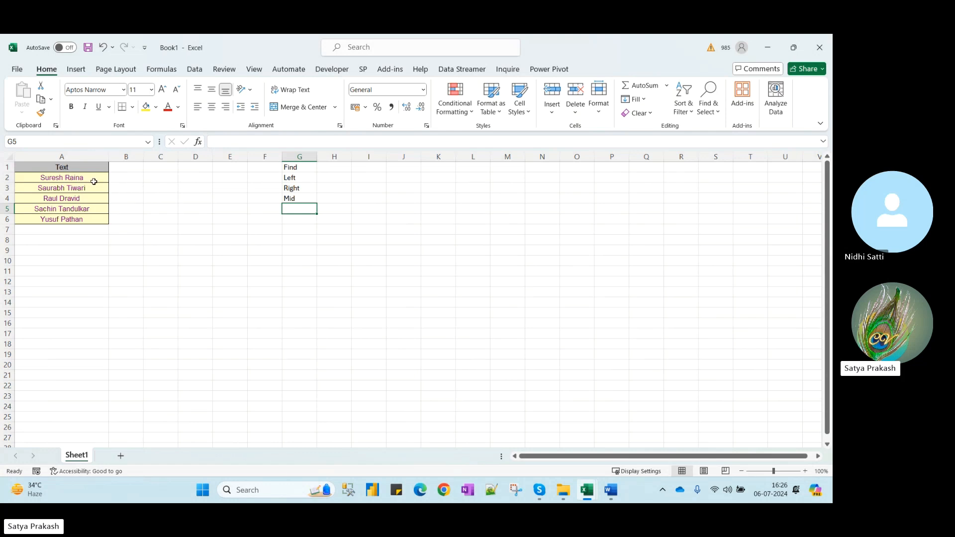
left_click(74, 178)
left_click_drag(144, 156, 174, 158)
Head B1 'First' and C1 'Name', and Flash Fill first names from the Suresh example
left_click(129, 168)
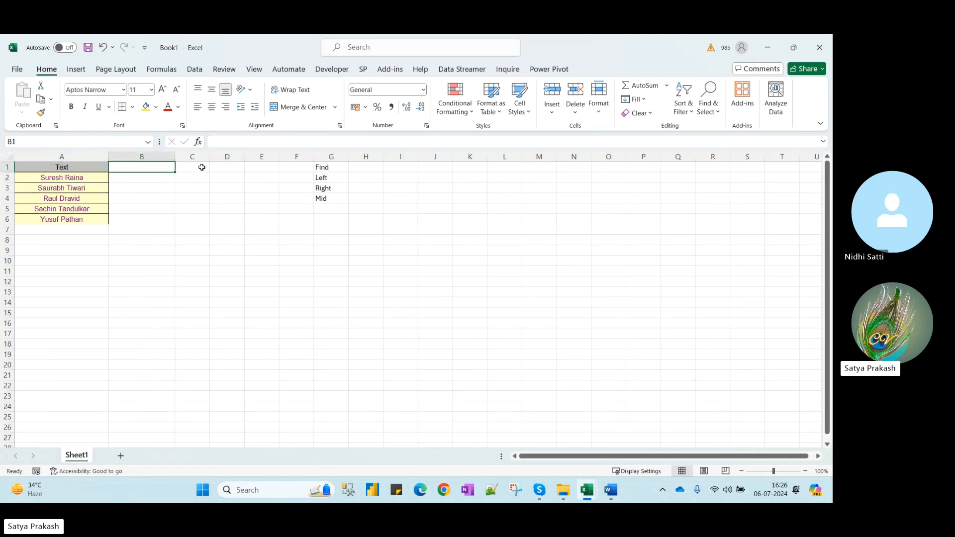
type("First")
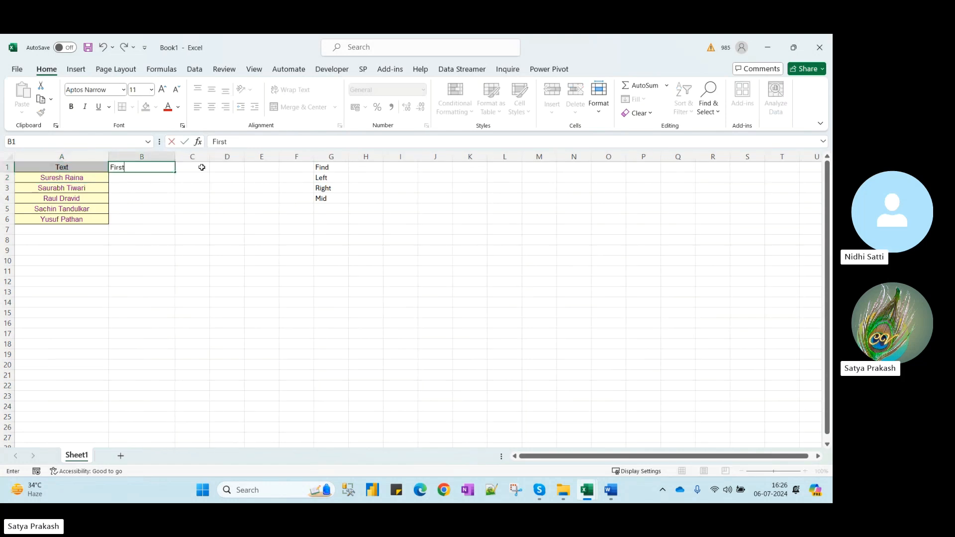
left_click(202, 167)
type("Name")
key("Return")
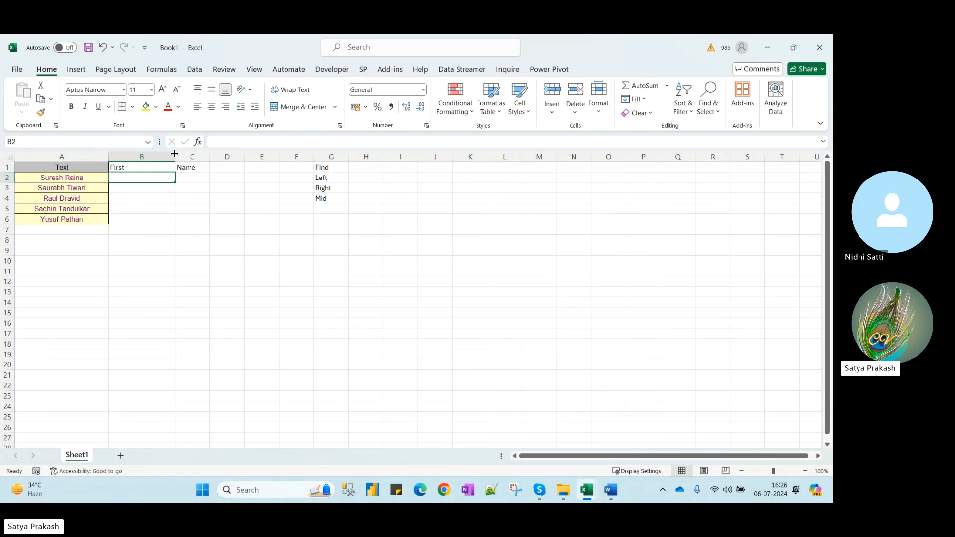
type("Suresh")
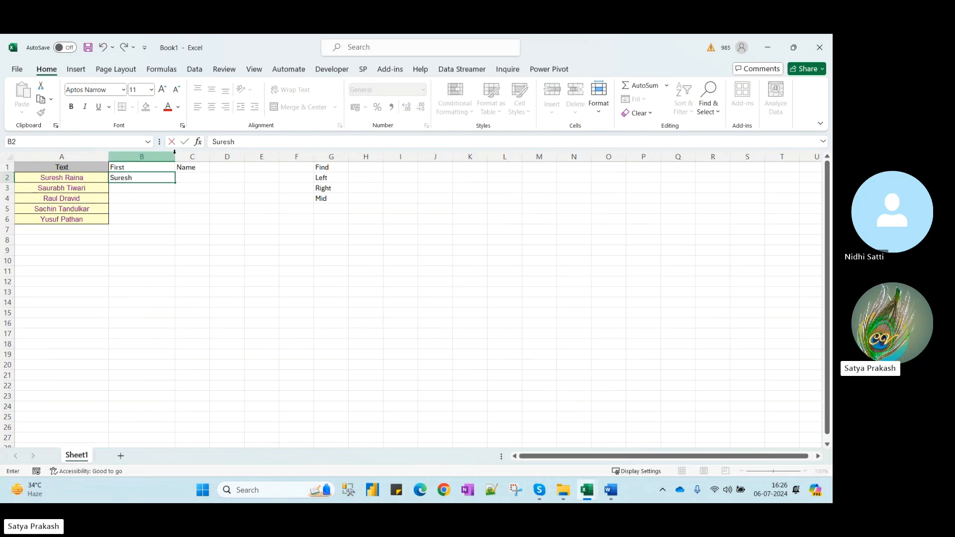
key("ctrl+Return")
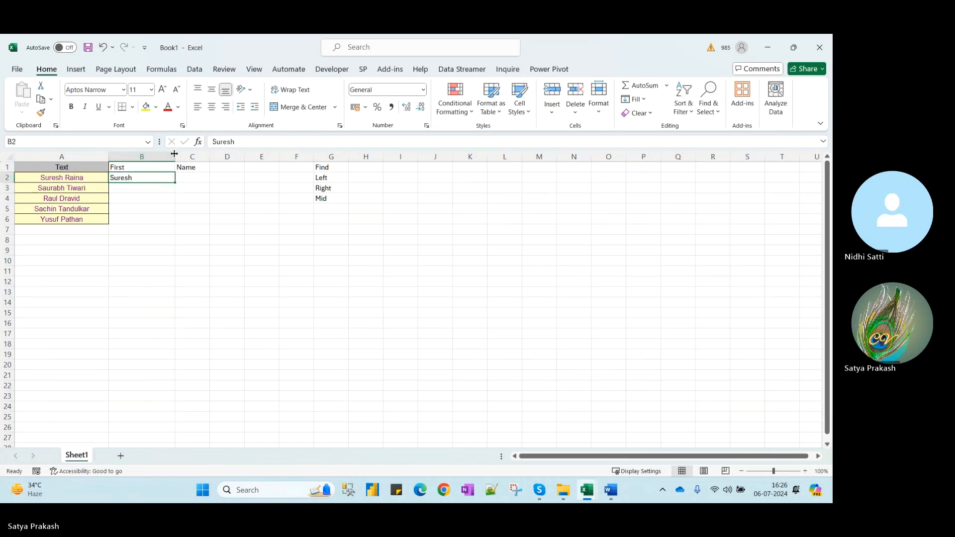
key("ctrl+e")
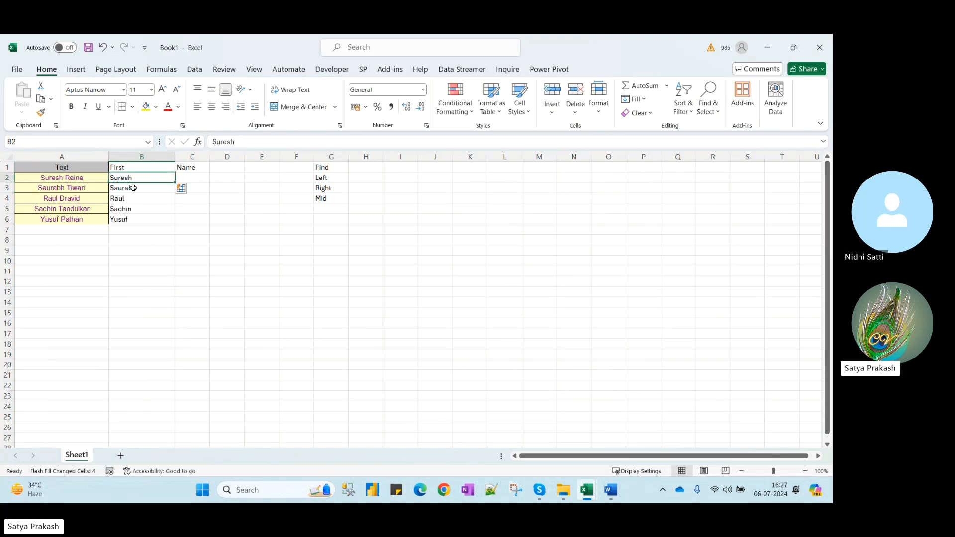
Flash Fill surnames down column C from the Raina example and widen column C
left_click(193, 178)
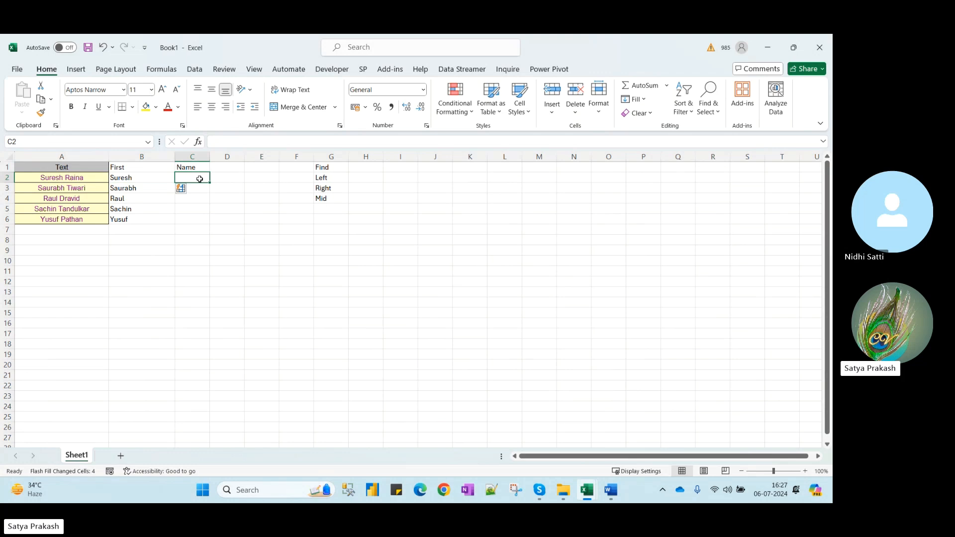
type("Raina")
key("Return")
left_click(200, 179)
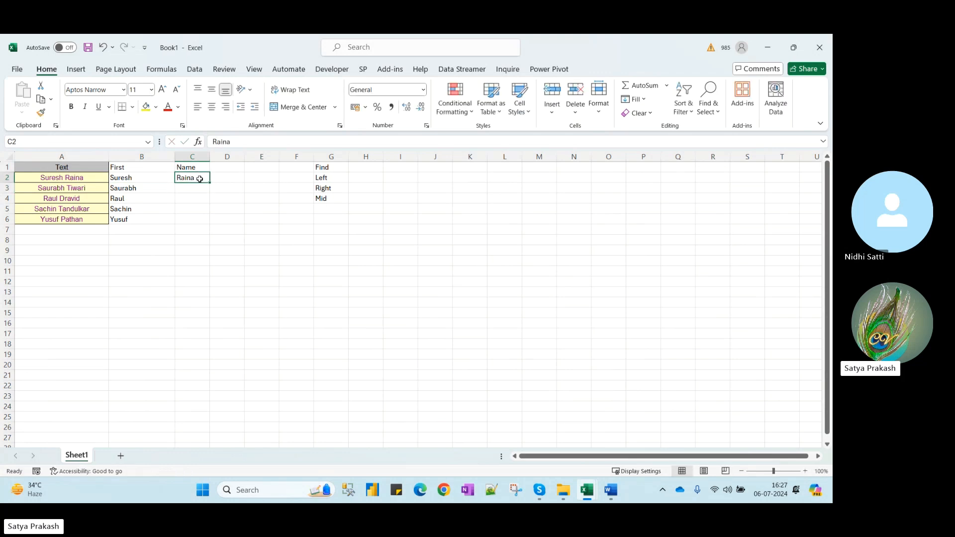
key("ctrl+e")
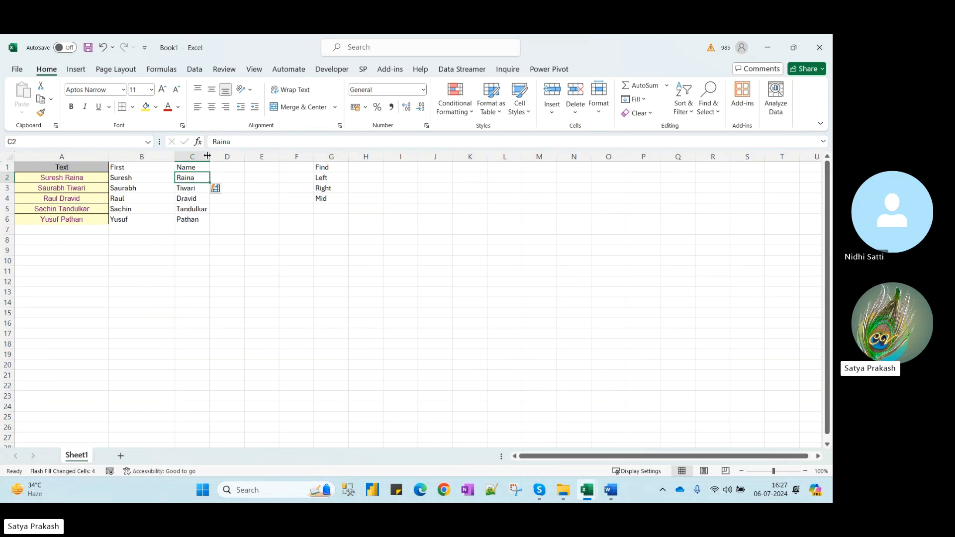
left_click_drag(207, 155, 252, 157)
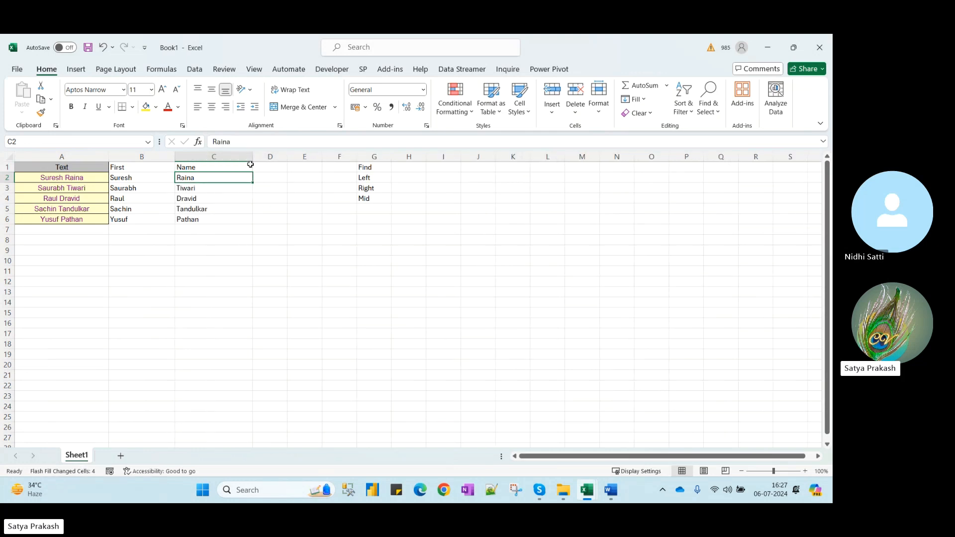
Review the split names in row 2, then clear the First and Name columns B1:C6
left_click(148, 174)
left_click(194, 178)
left_click(118, 176)
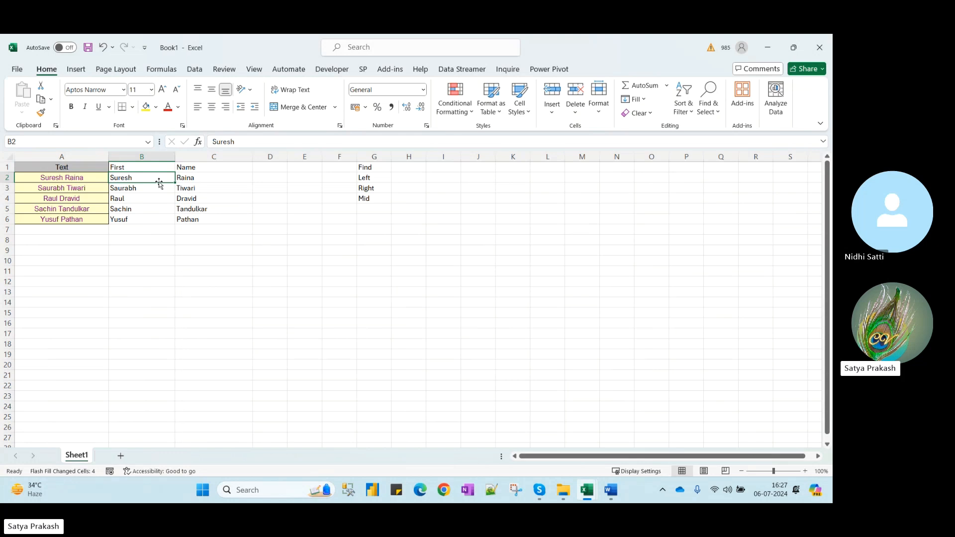
key("Left")
key("Right")
key("Right")
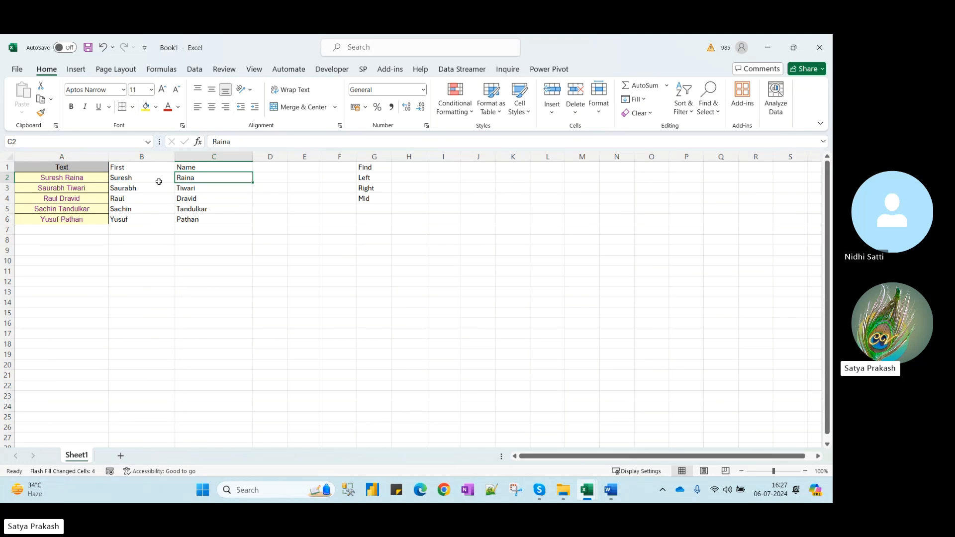
left_click(164, 167)
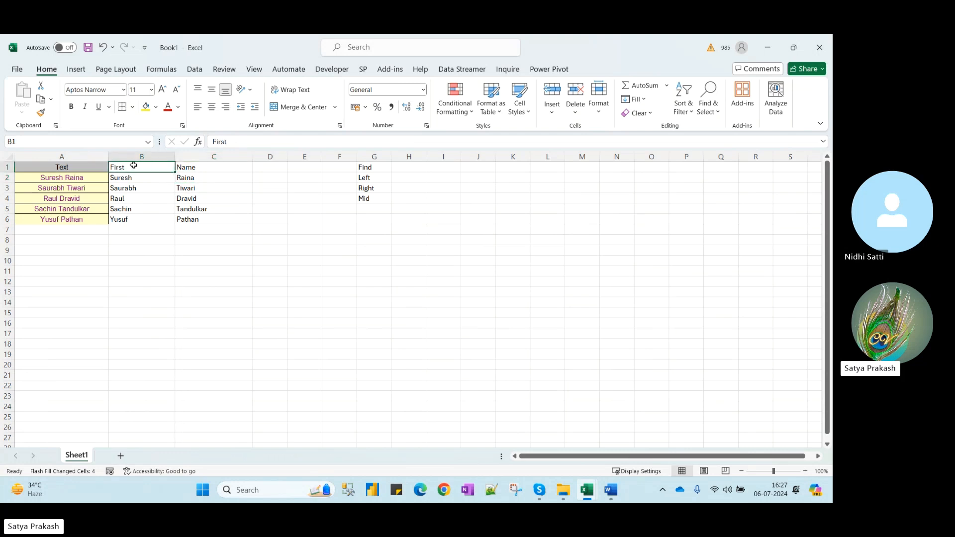
left_click_drag(141, 167, 212, 226)
key("Delete")
Head B1 'Second Name' and C1 'First Name', and Flash Fill surnames from the Raina example
key("Up")
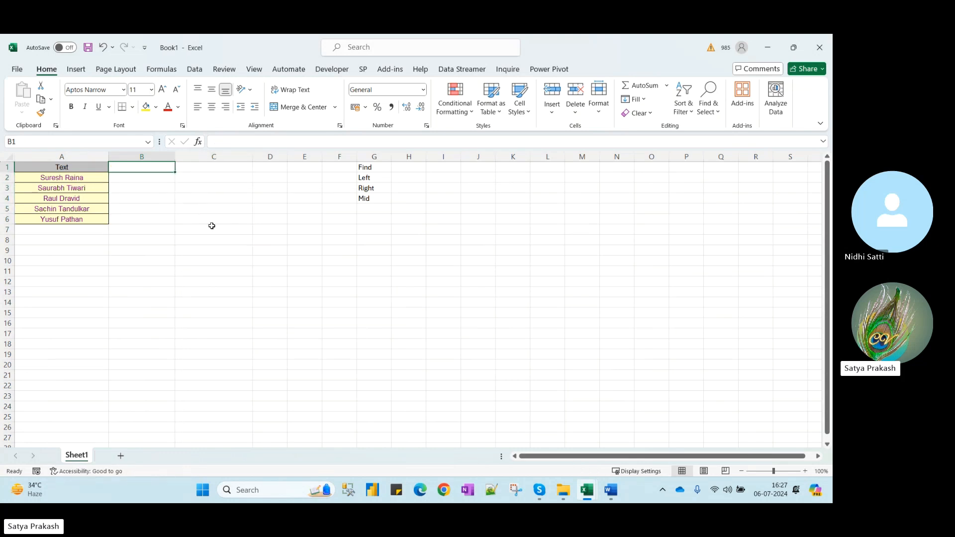
type("Sa")
key("BackSpace")
type("eco")
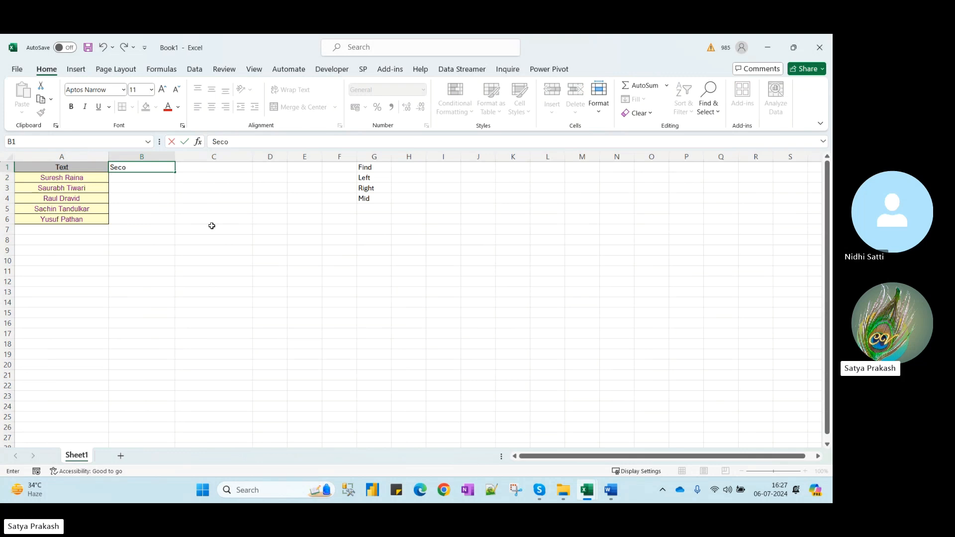
type("nd Name")
key("Tab")
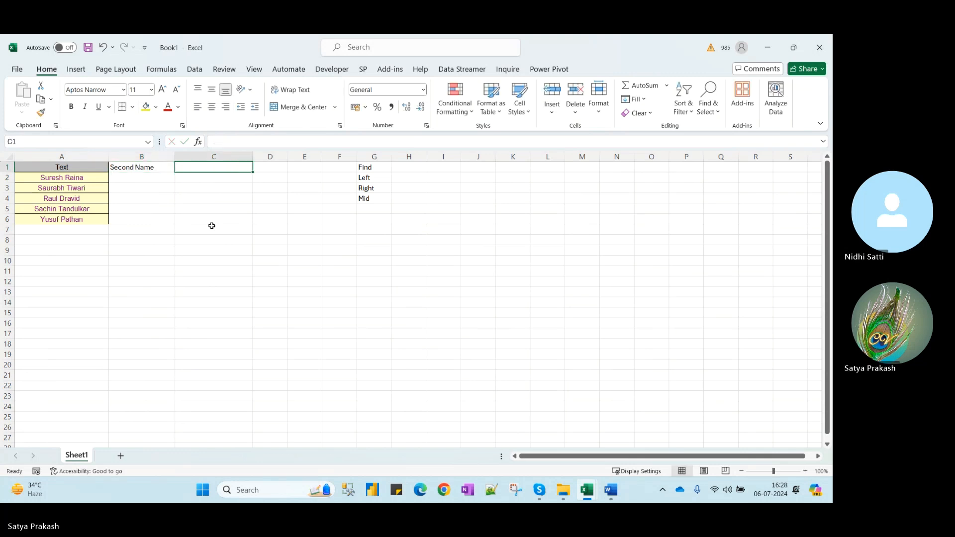
type("Firs")
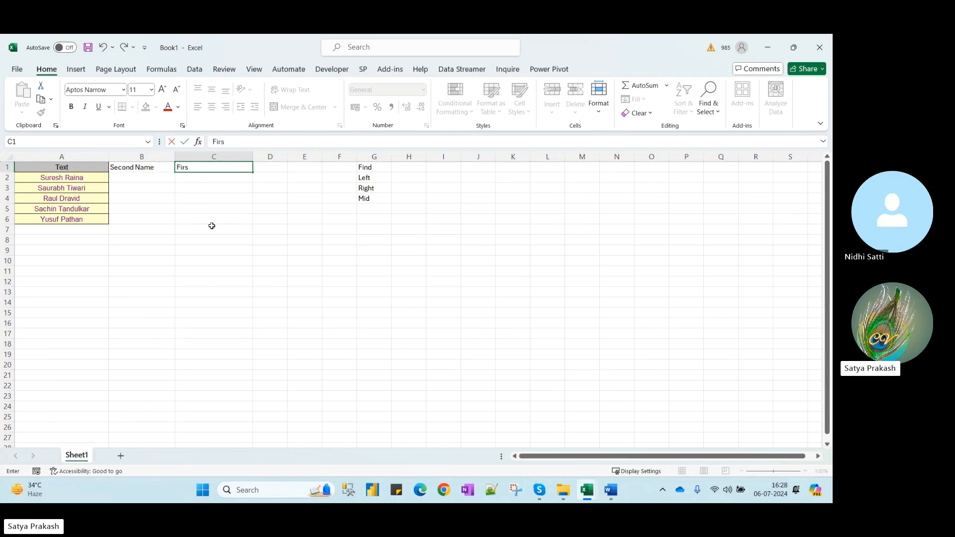
type("t Name")
key("Return")
type("Raina")
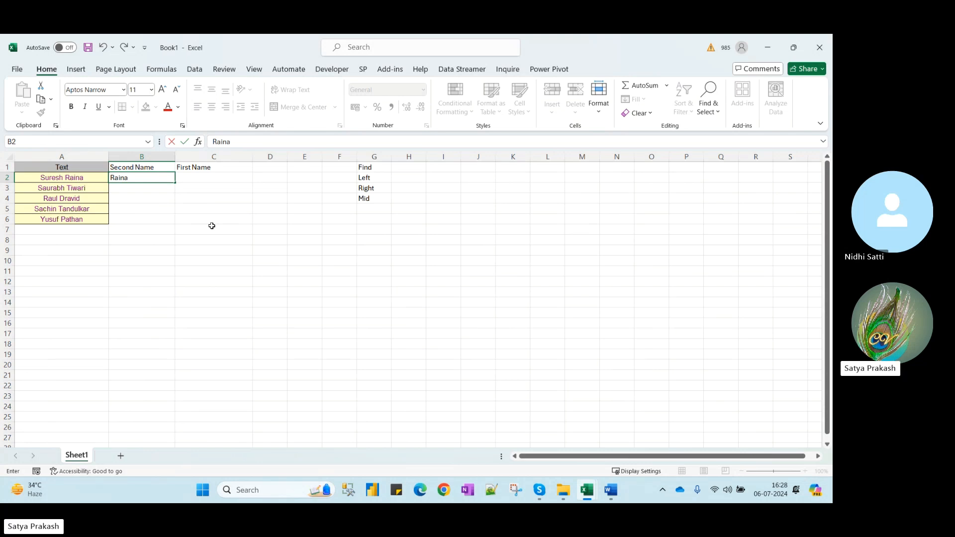
key("Return")
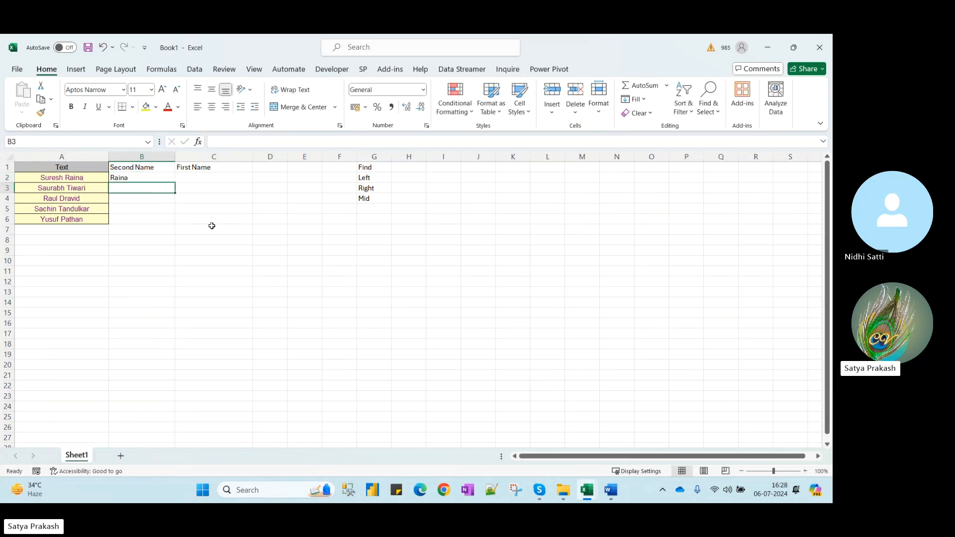
key("Up")
key("ctrl+e")
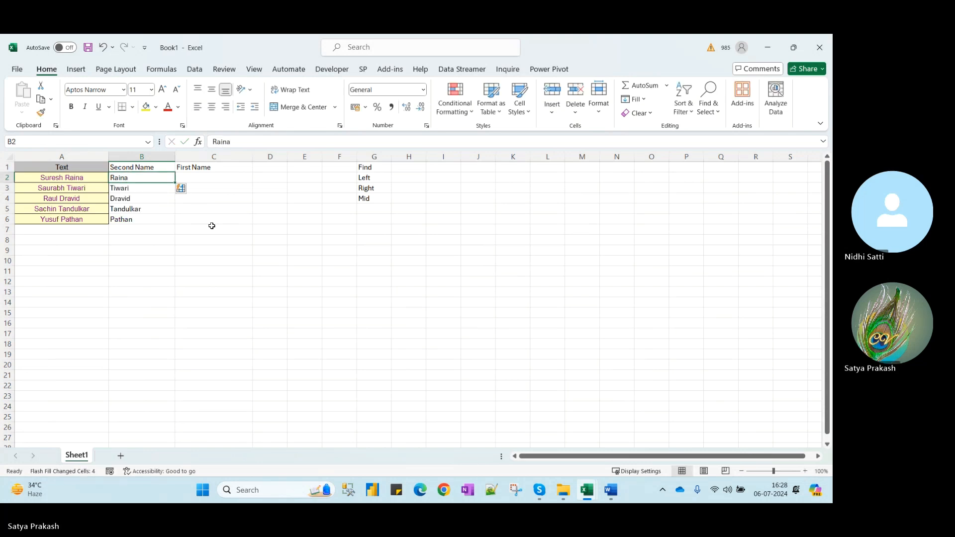
Flash Fill the First Name column from the Suresh example, undoing a mistaken fill-down
key("Right")
type("Suresh")
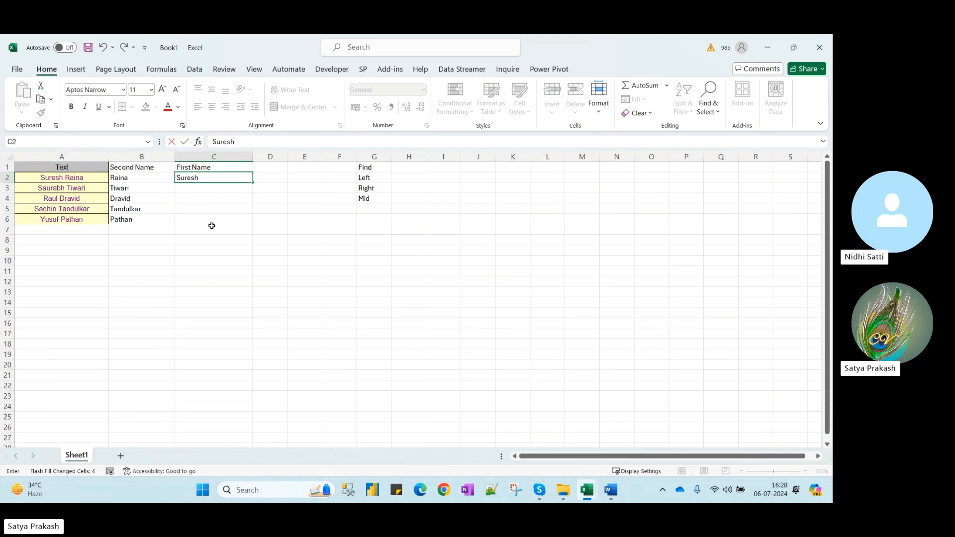
key("Return")
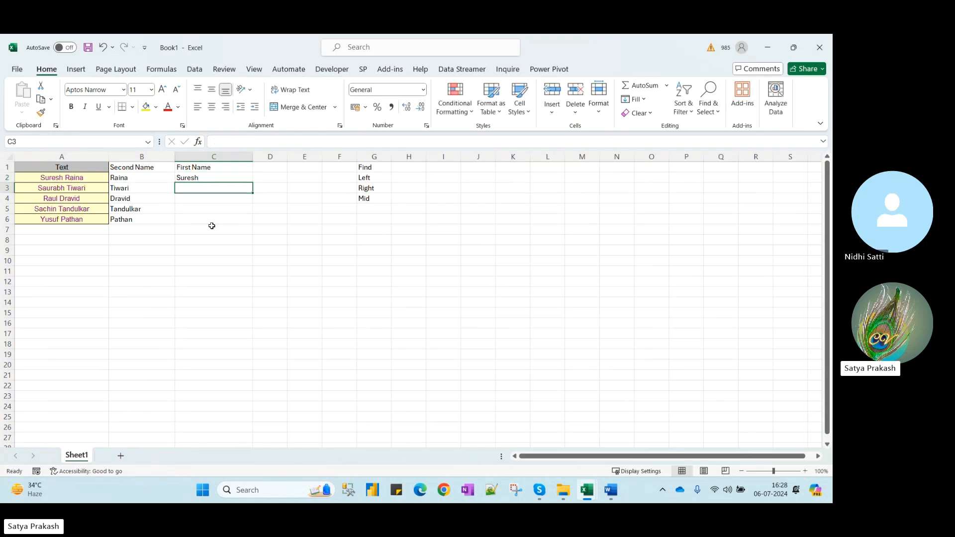
key("Up")
key("ctrl+d")
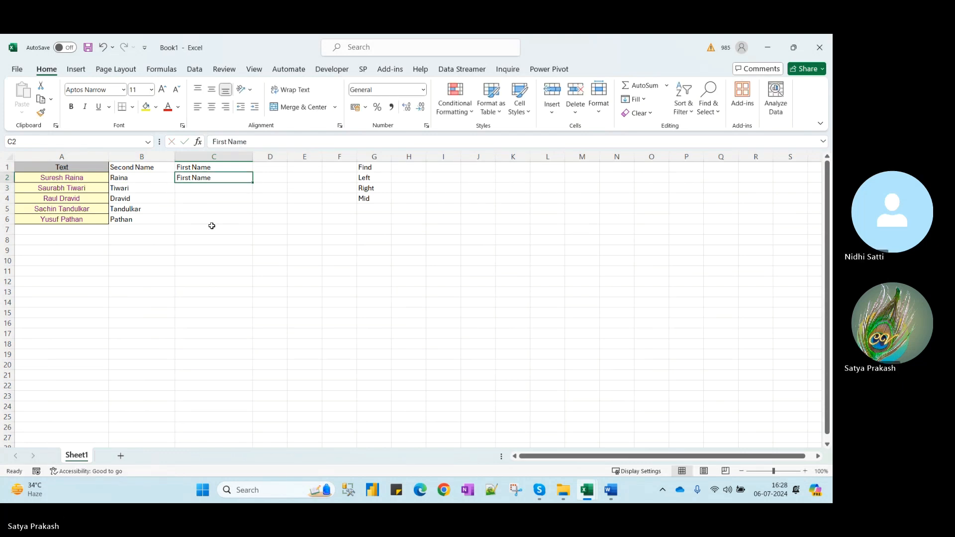
key("ctrl+s")
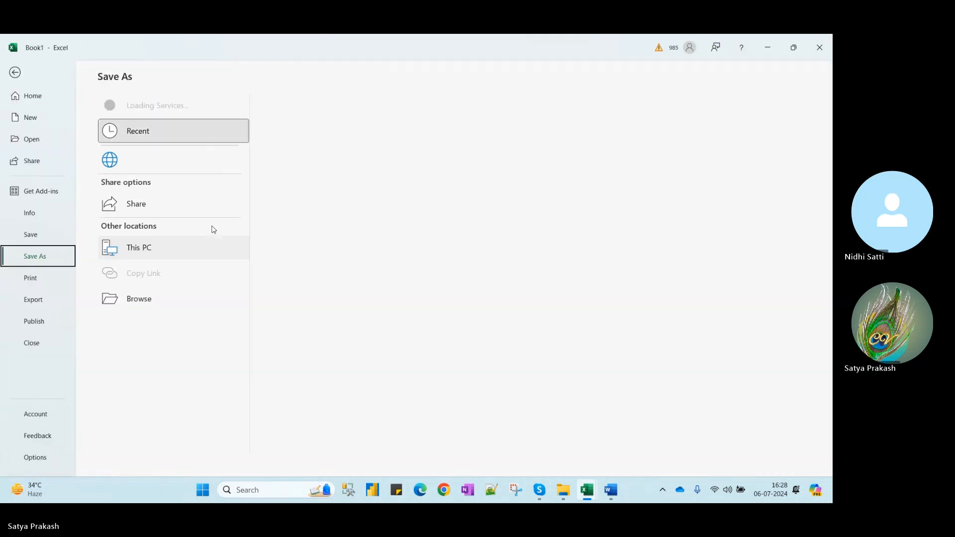
key("Escape")
key("ctrl+z")
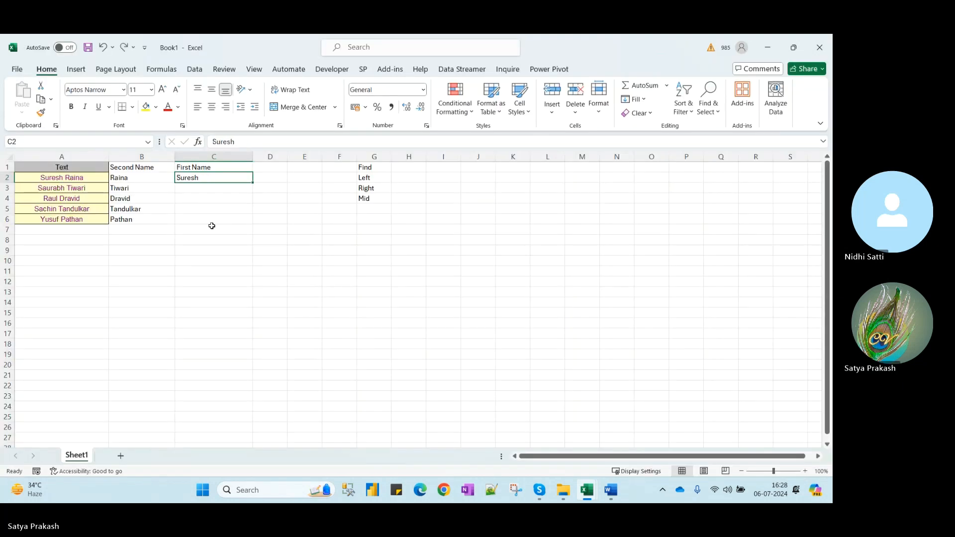
key("ctrl+e")
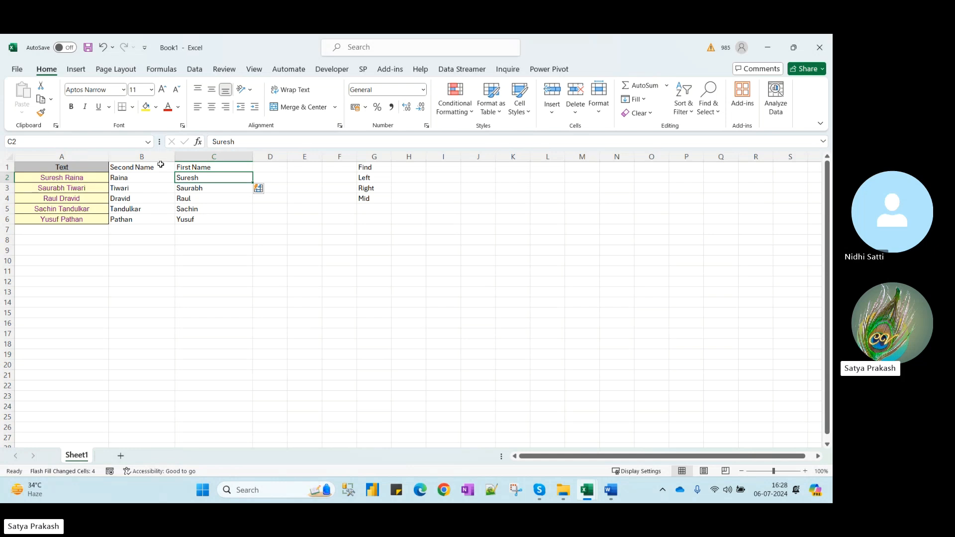
left_click(203, 253)
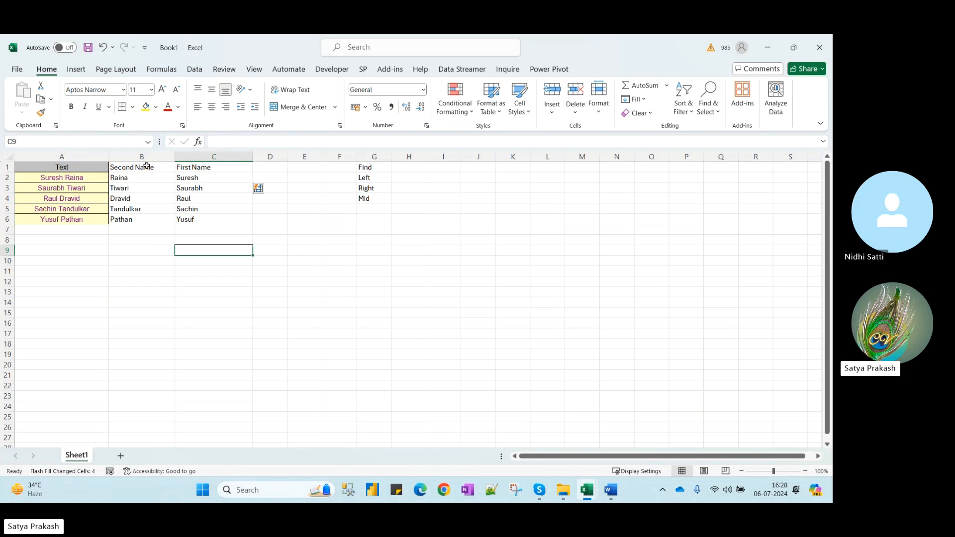
left_click(144, 167)
left_click_drag(161, 169, 200, 217)
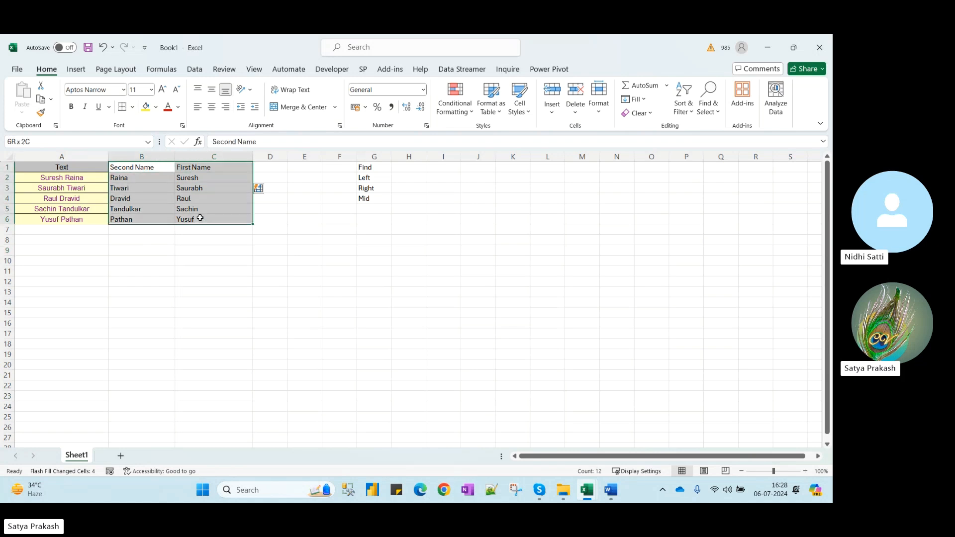
key("Delete")
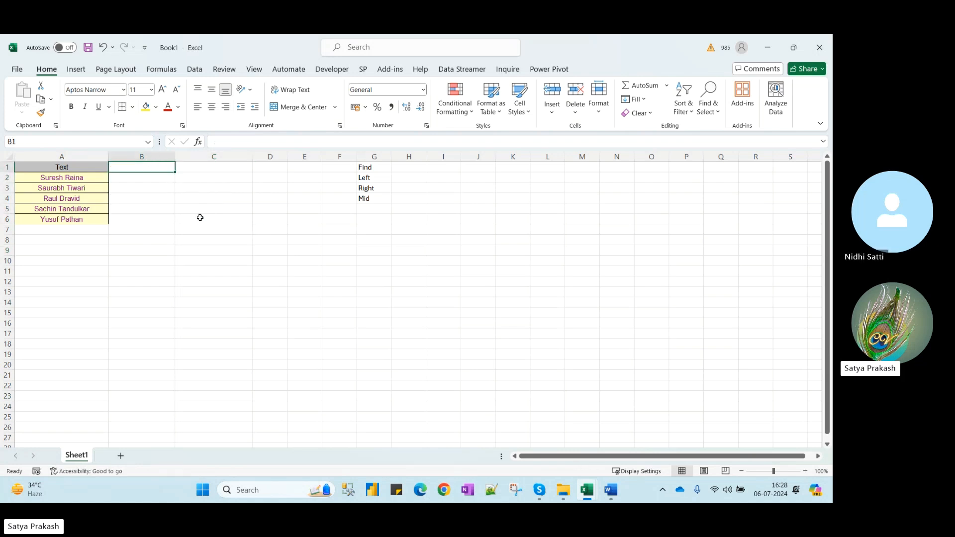
type("Reverse Name")
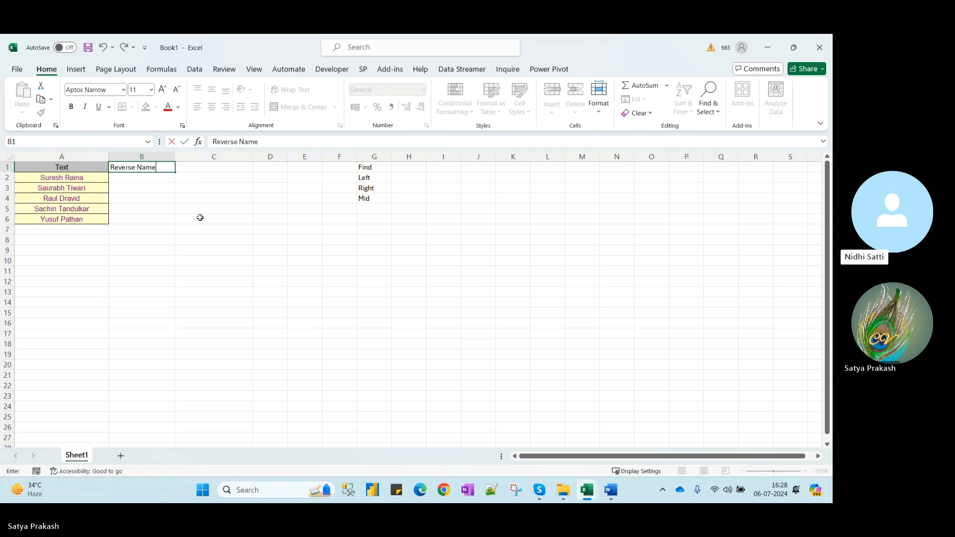
key("Return")
type("R")
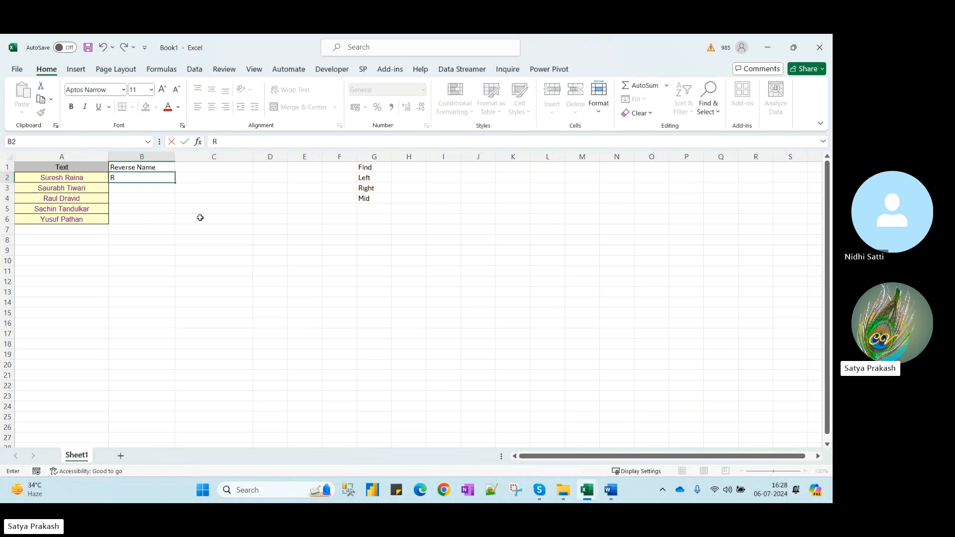
type("aina Suresh")
key("Return")
key("Up")
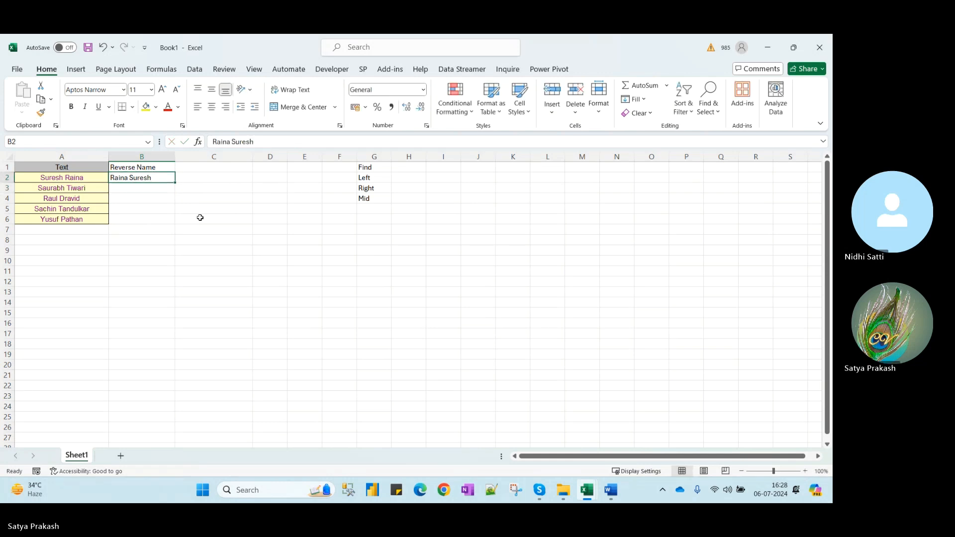
key("ctrl+d")
key("ctrl+z")
key("ctrl+e")
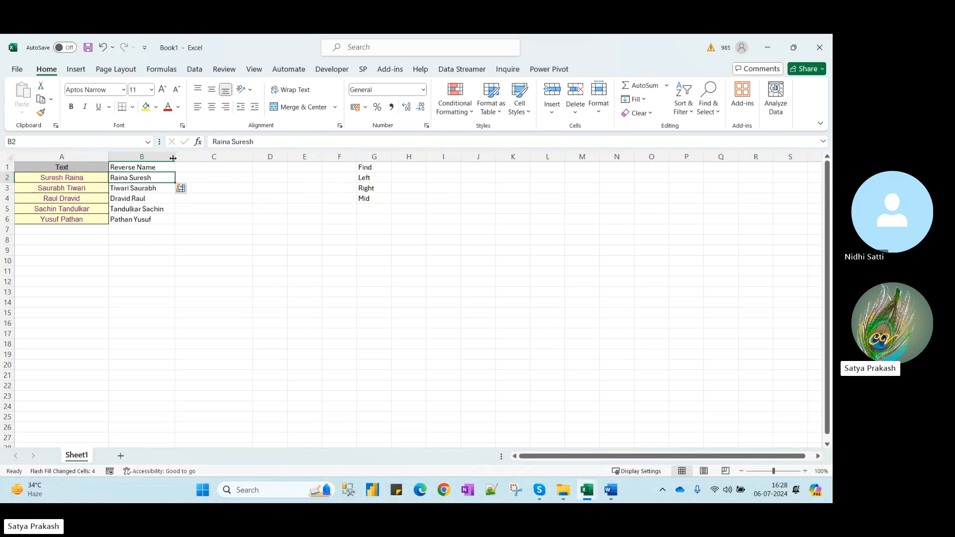
left_click_drag(176, 156, 192, 156)
left_click_drag(379, 169, 388, 201)
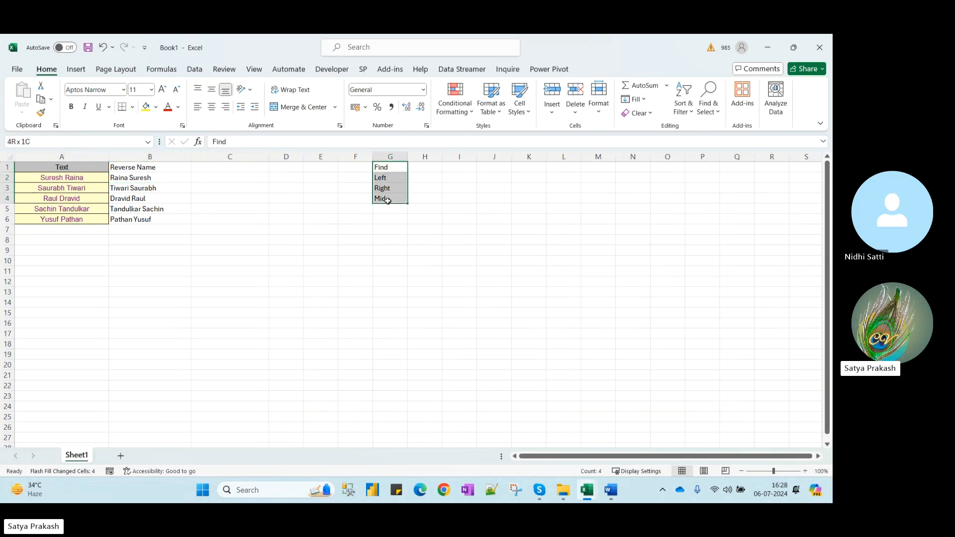
Head column C 'Initaills' and Flash Fill the initials from the examples SR and ST
left_click(227, 168)
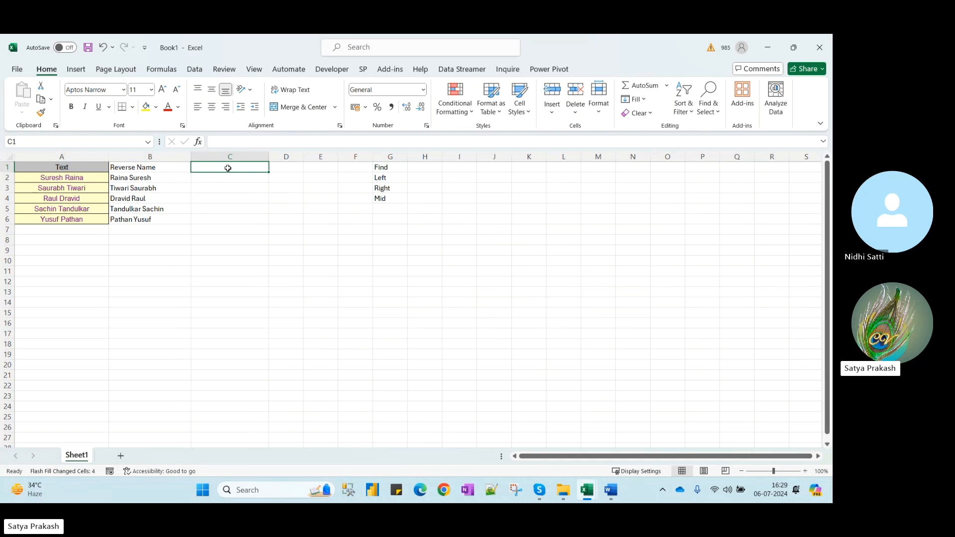
type("I")
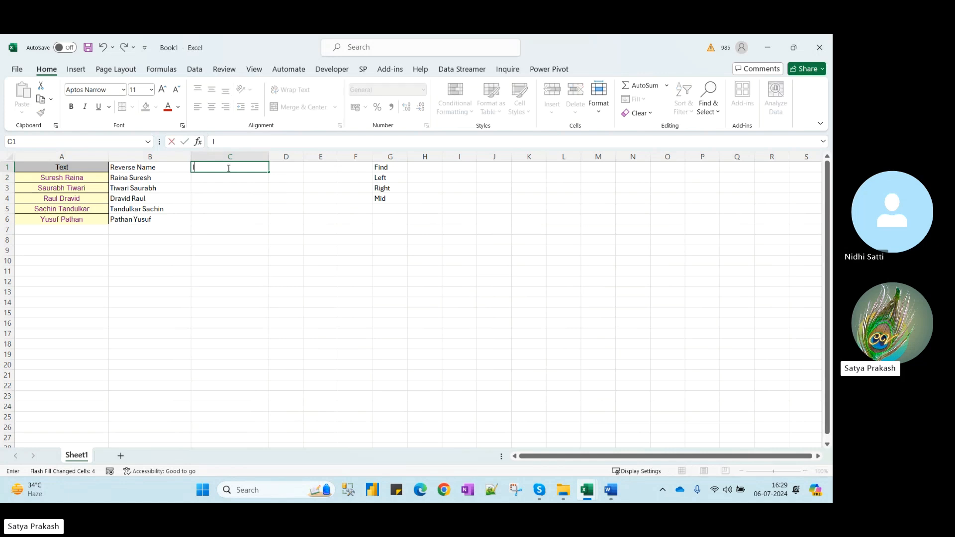
type("nitail")
type("ls")
key("Return")
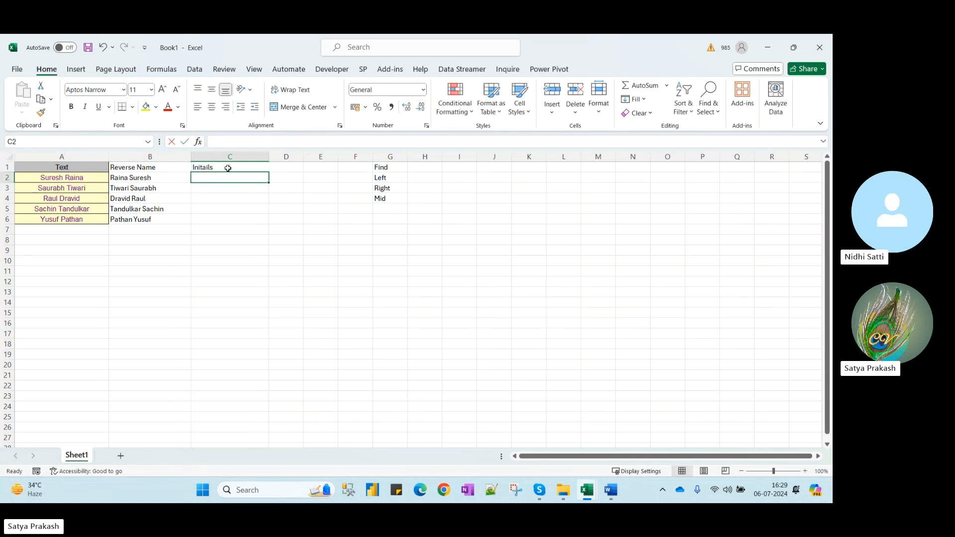
type("S")
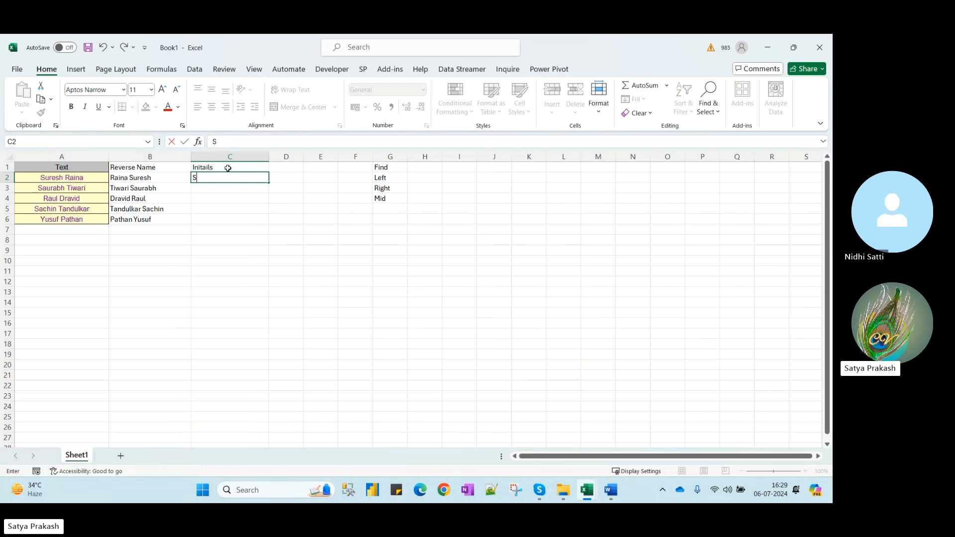
type("R")
key("Return")
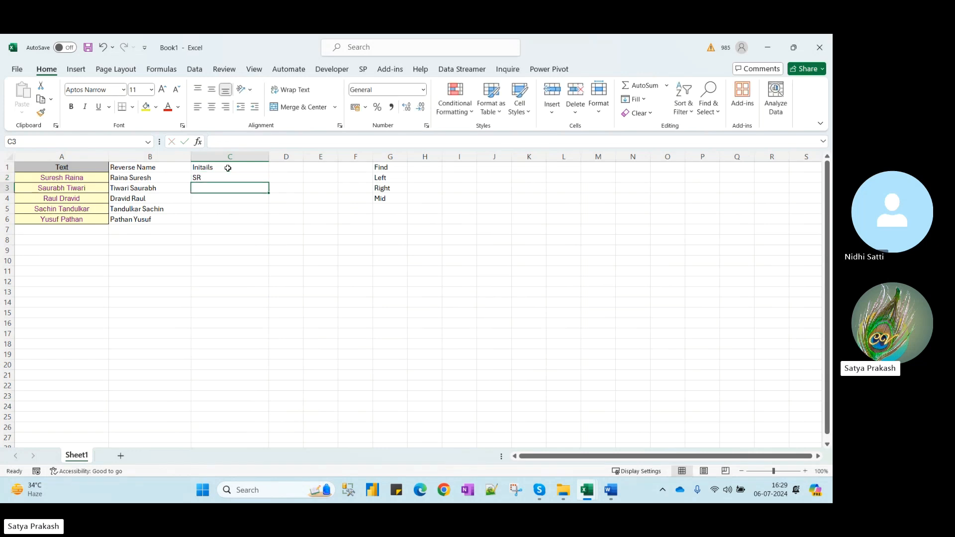
type("ST")
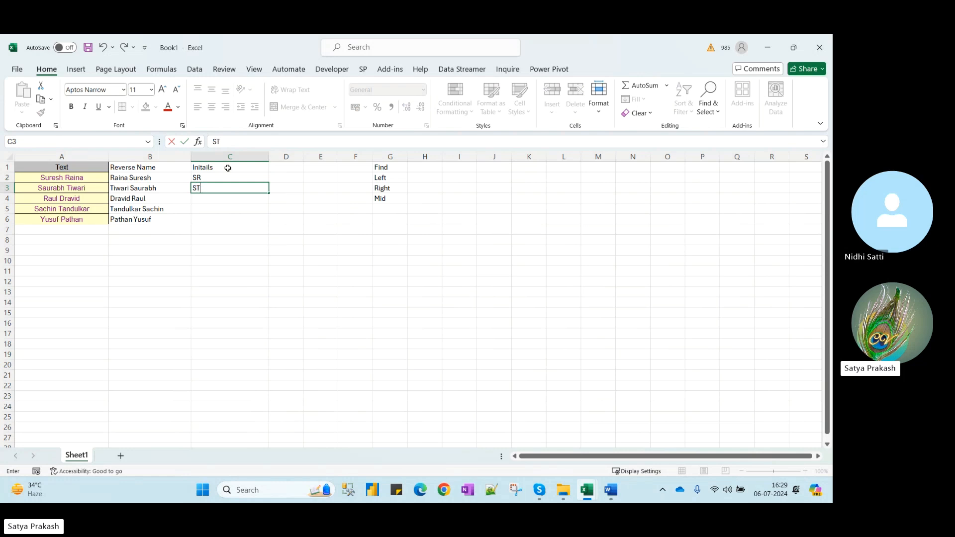
key("Return")
key("Up")
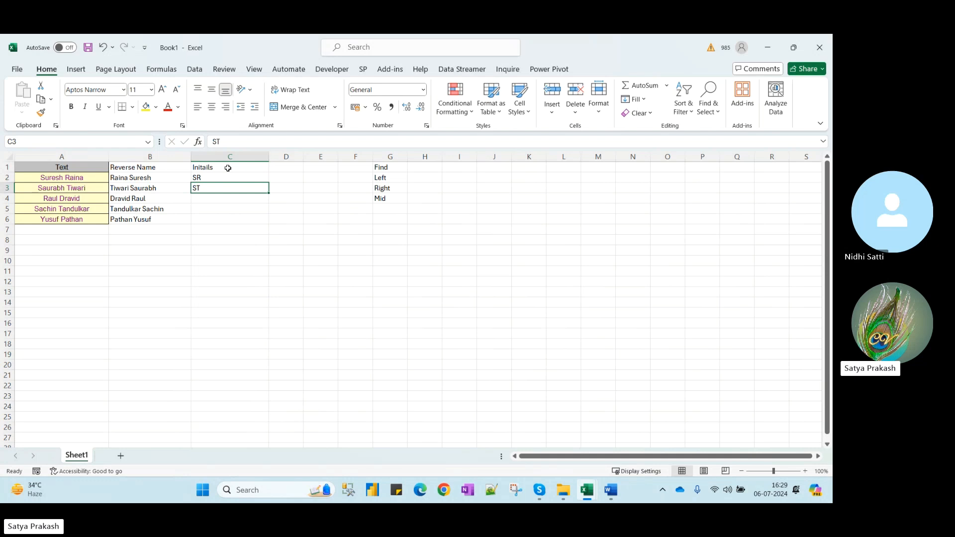
key("ctrl+e")
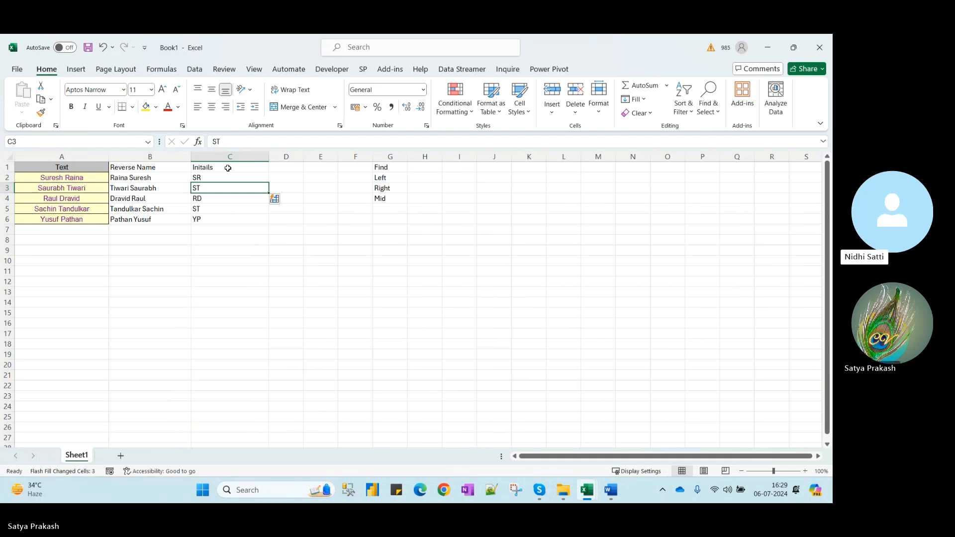
Check the filled initials, decline the Sticky Keys prompt, and select C2
key("Down")
key("Up")
key("Up")
key("Down")
key("Down")
key("Down")
key("Down")
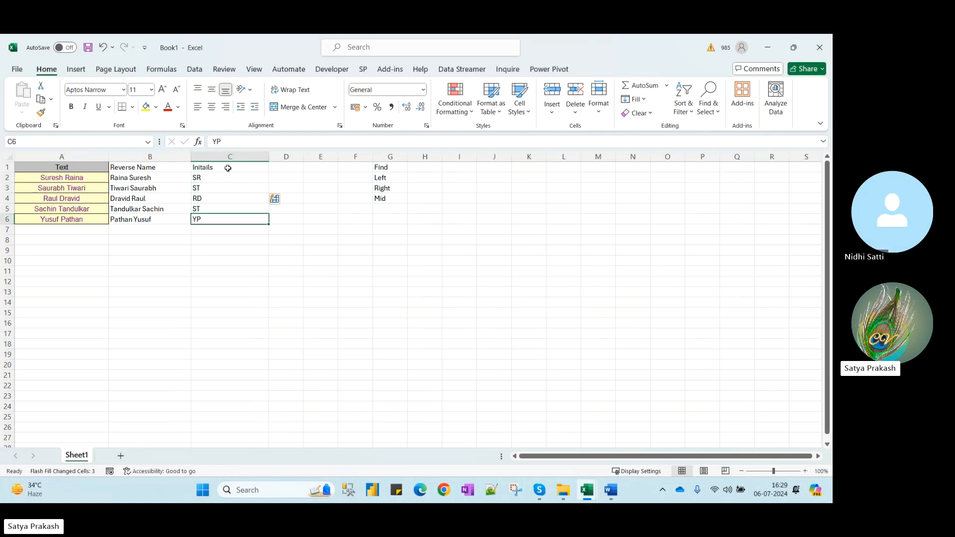
key("shift")
key("shift")
key("shift")
key("shift")
key("shift")
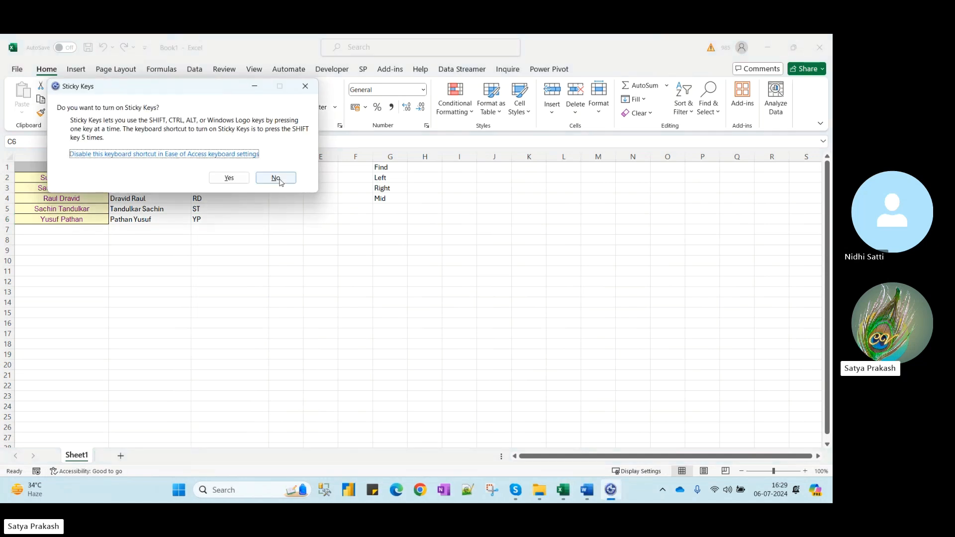
left_click(275, 178)
left_click(214, 179)
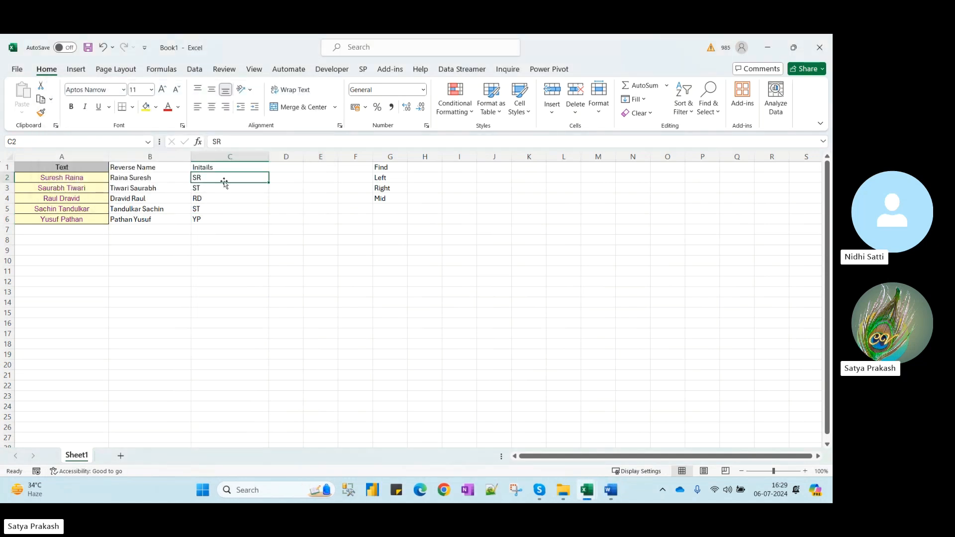
Clear the initials from C2:C6, including the heading copied into C2
key("ctrl+shift+Down")
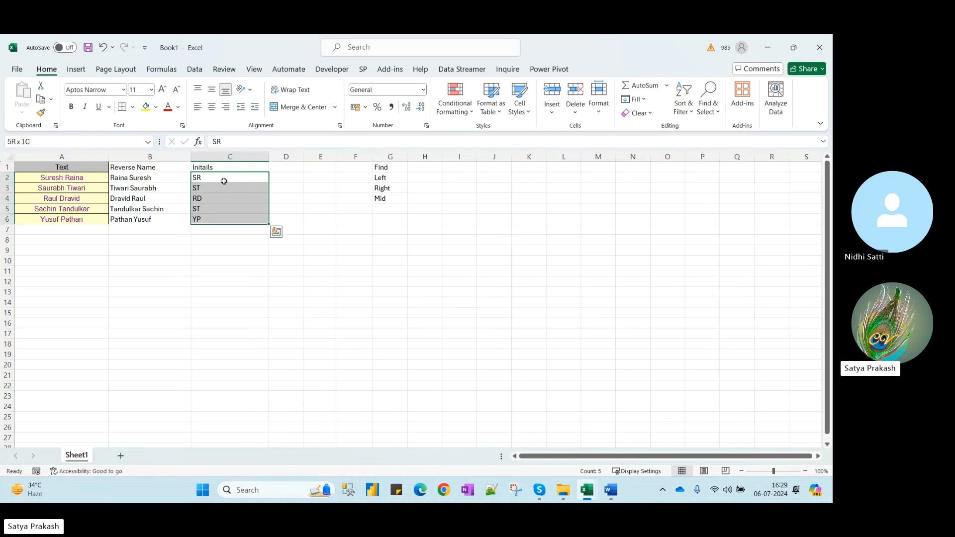
key("Delete")
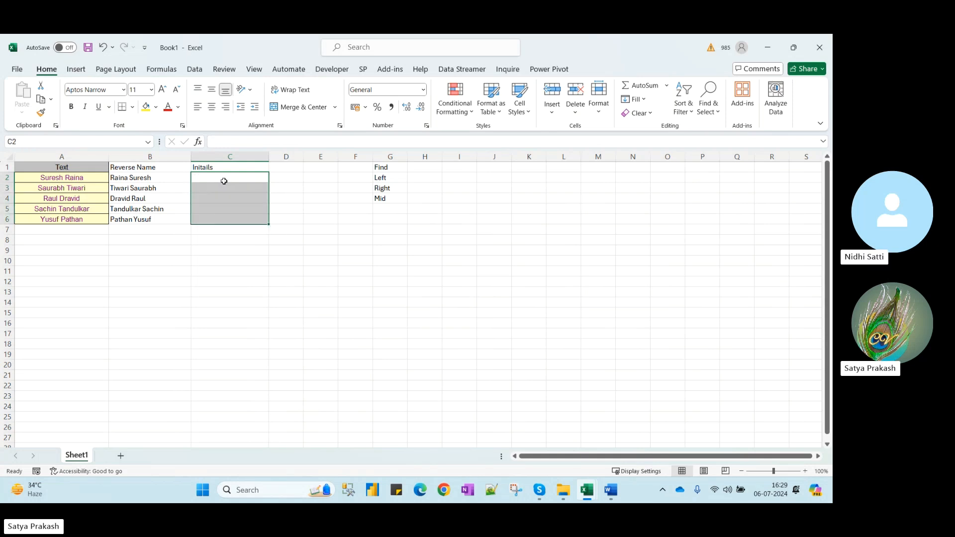
key("Up")
key("Down")
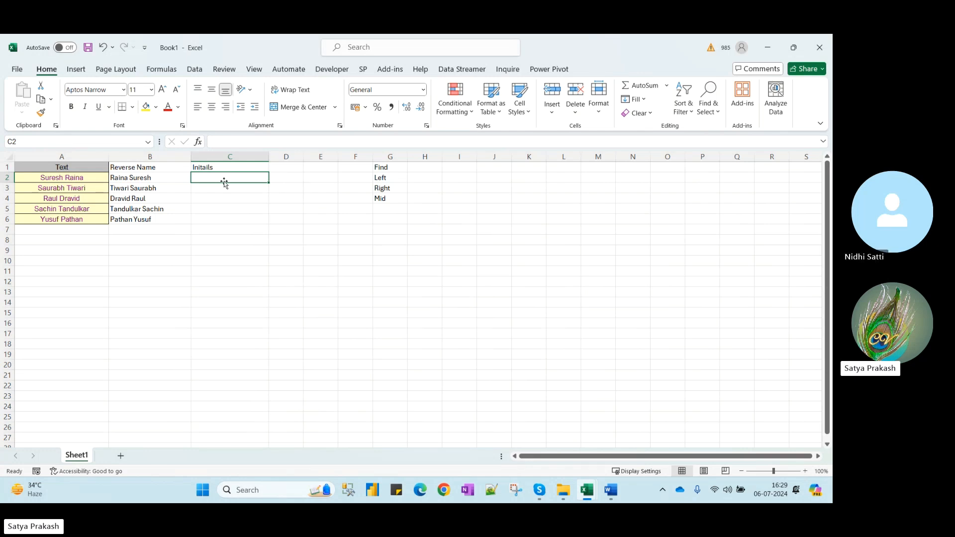
key("ctrl+d")
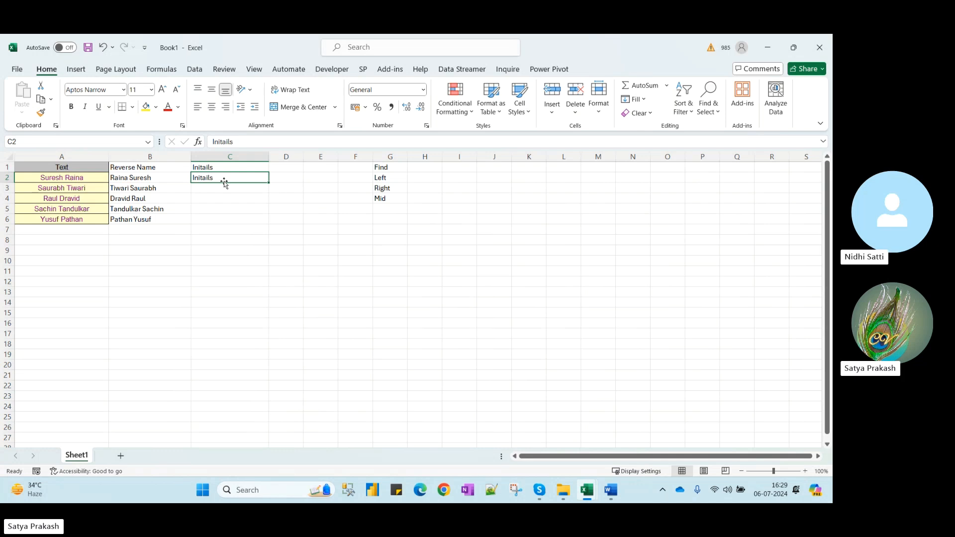
key("Delete")
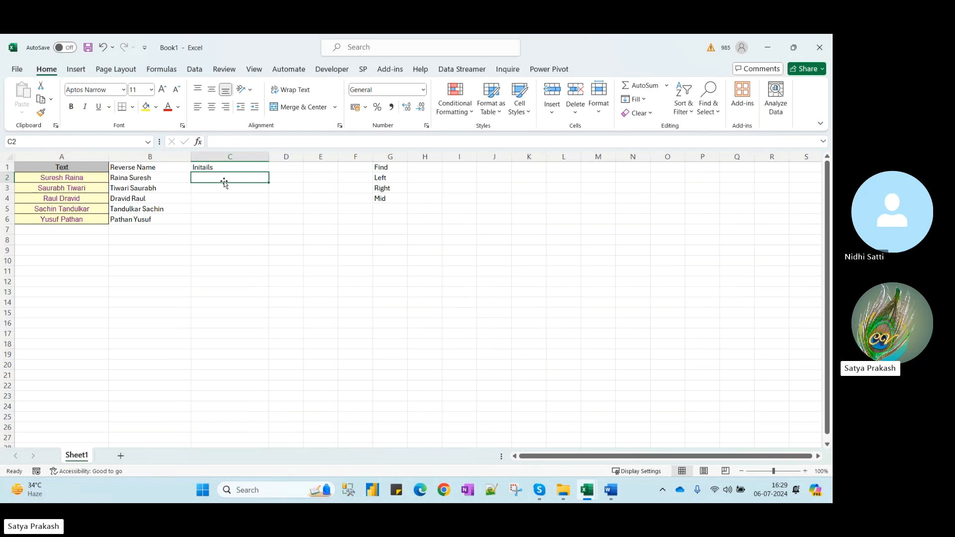
Enter 'S. R.' in C2 and Flash Fill dotted initials down C3:C6
type("S R")
key("BackSpace")
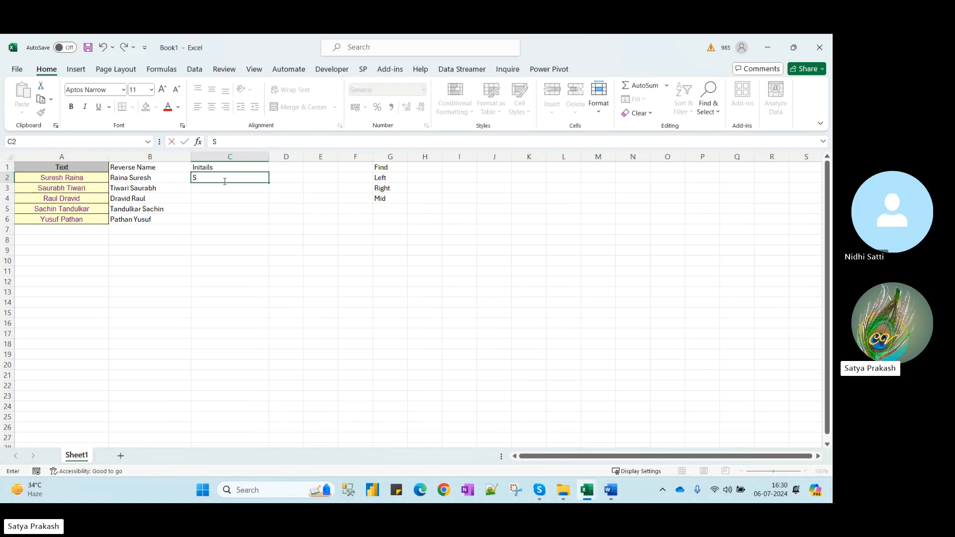
type(". R.")
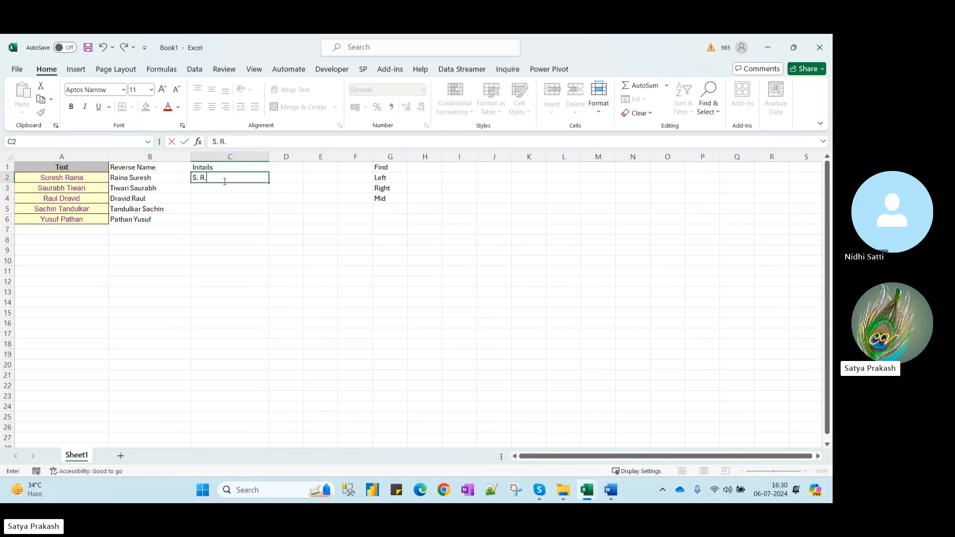
key("ctrl+Return")
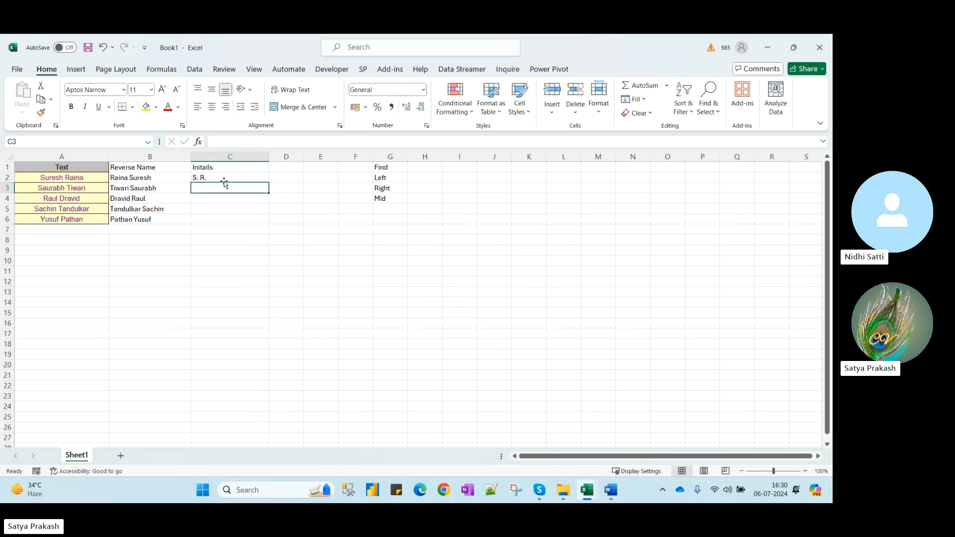
key("ctrl+e")
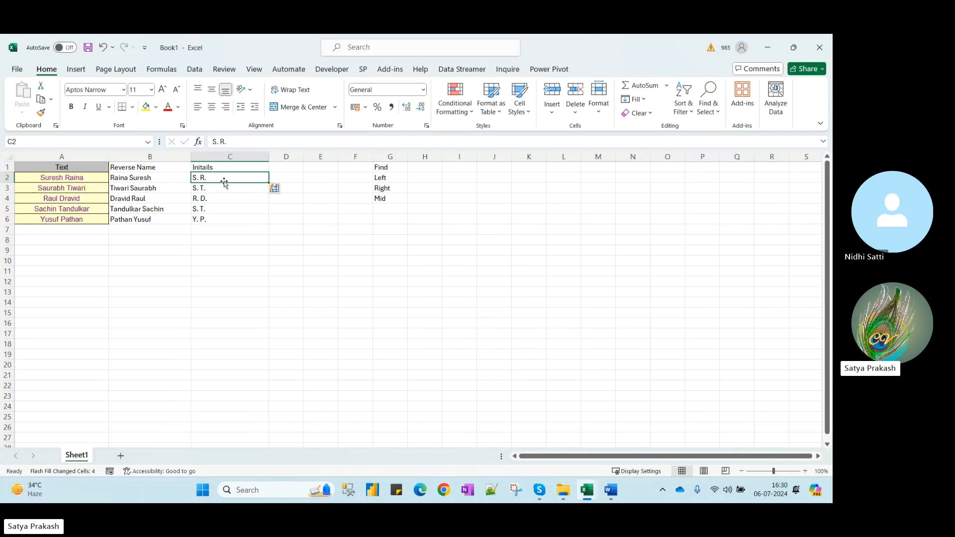
Select the Reverse Name and Initials data in columns B and C and delete it
key("Left")
key("Left")
key("Right")
key("Up")
key("shift+Right")
key("shift+Down")
key("shift+Down")
key("shift+Down")
key("shift+Down")
key("shift+Down")
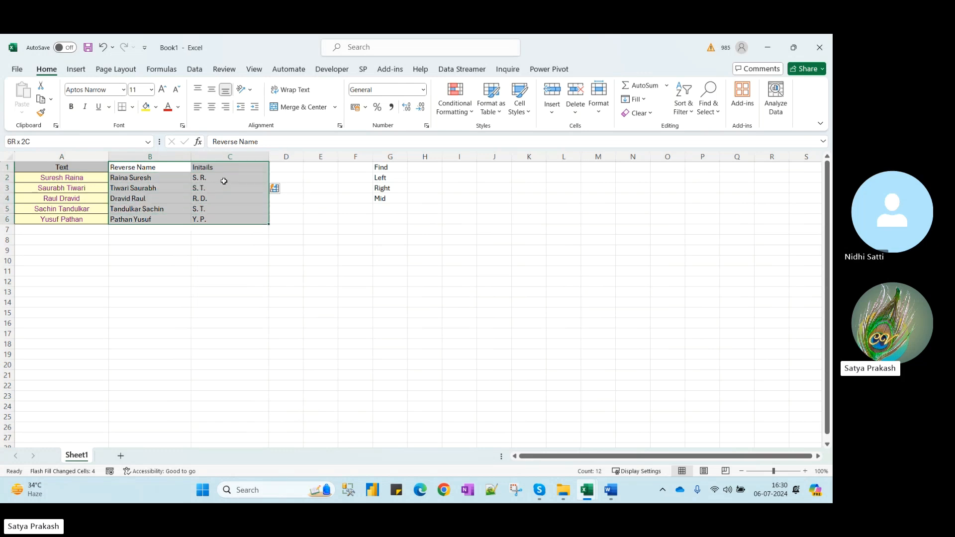
key("shift+Down")
key("Delete")
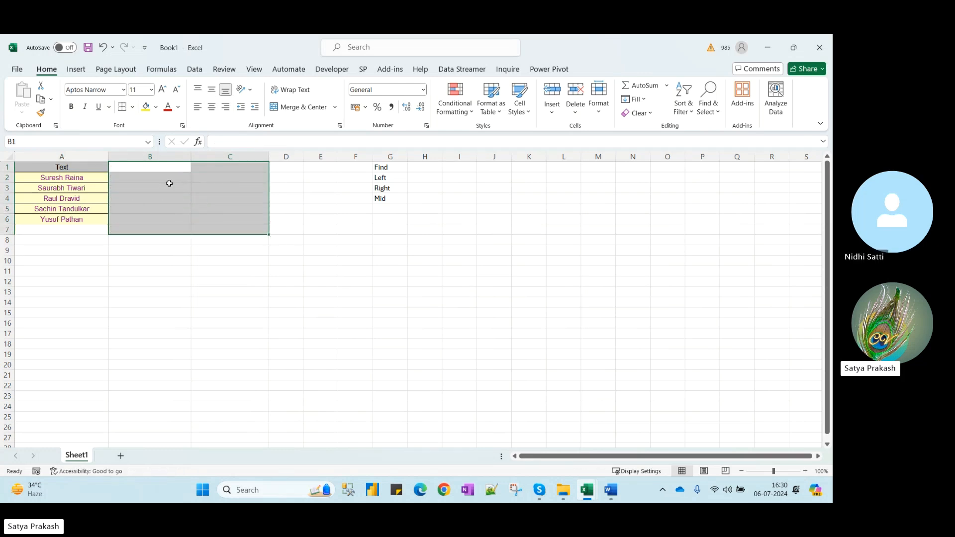
Widen column A to fit the names
left_click(158, 166)
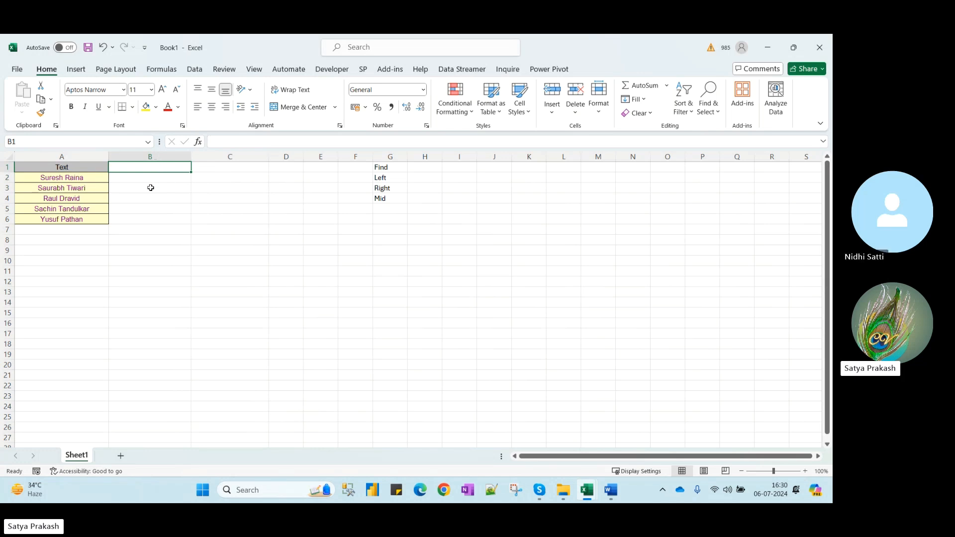
double_click(110, 157)
left_click_drag(73, 158, 98, 158)
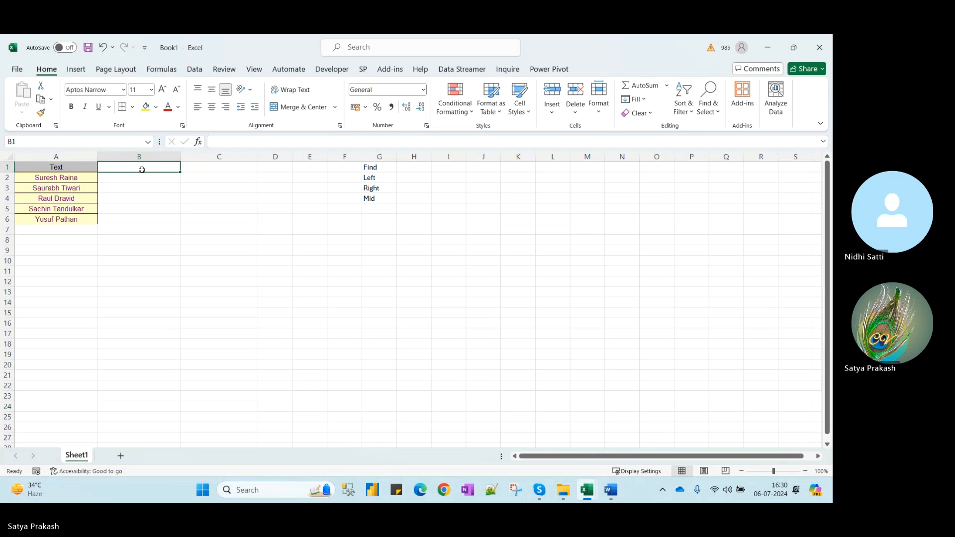
Enter the heading Position in B1
type("Po")
type("siton")
key("BackSpace")
key("BackSpace")
key("BackSpace")
key("BackSpace")
type("ition")
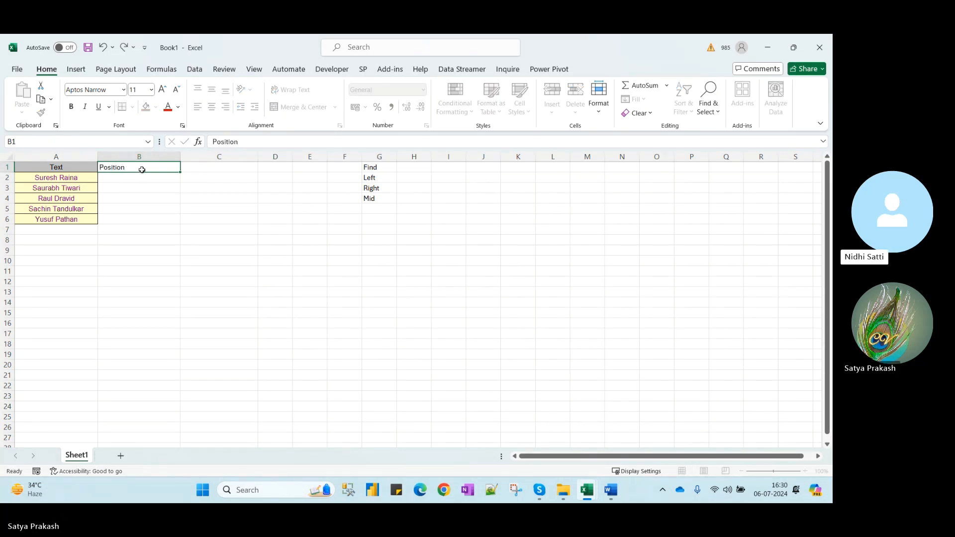
key("Return")
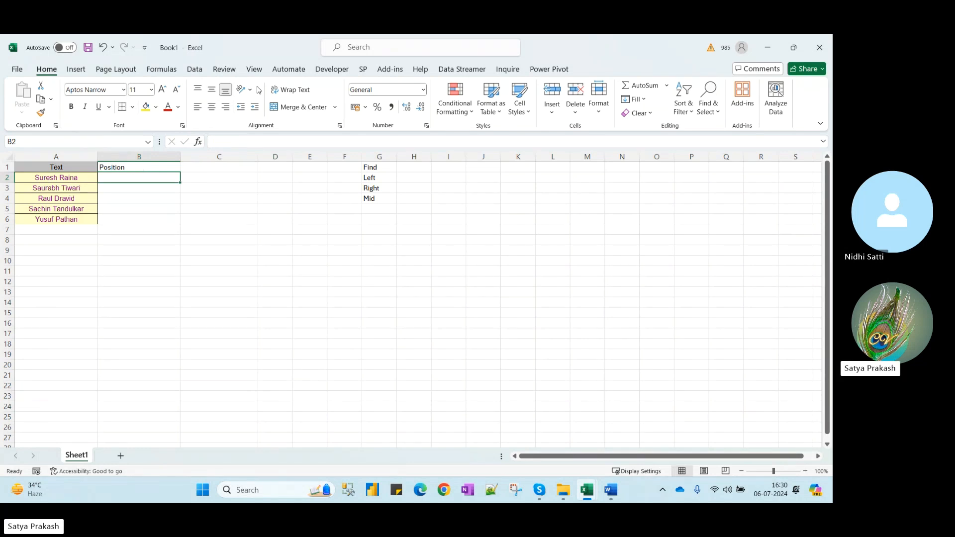
left_click(611, 490)
In Word, type Find below Len, enlarge it to 28 pt and underline it
left_click(576, 446)
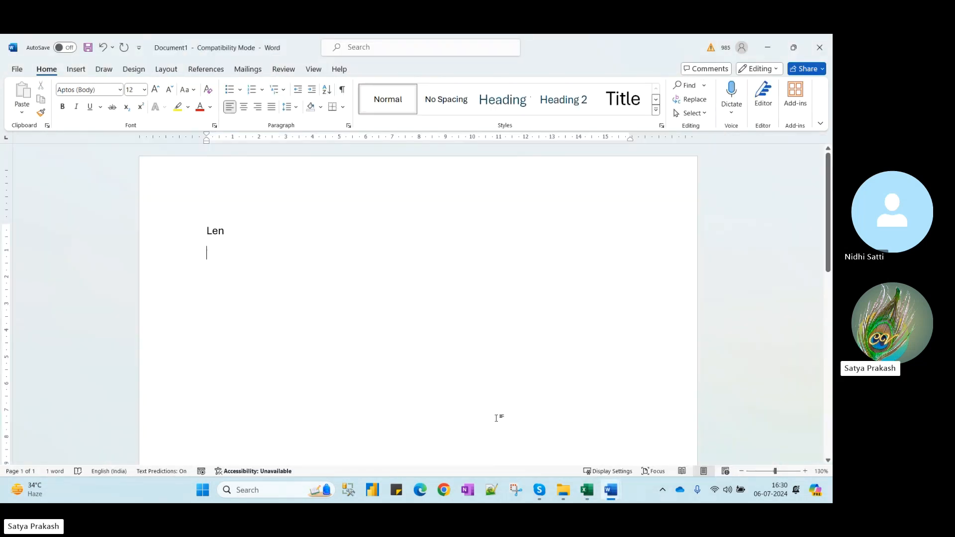
type("Find")
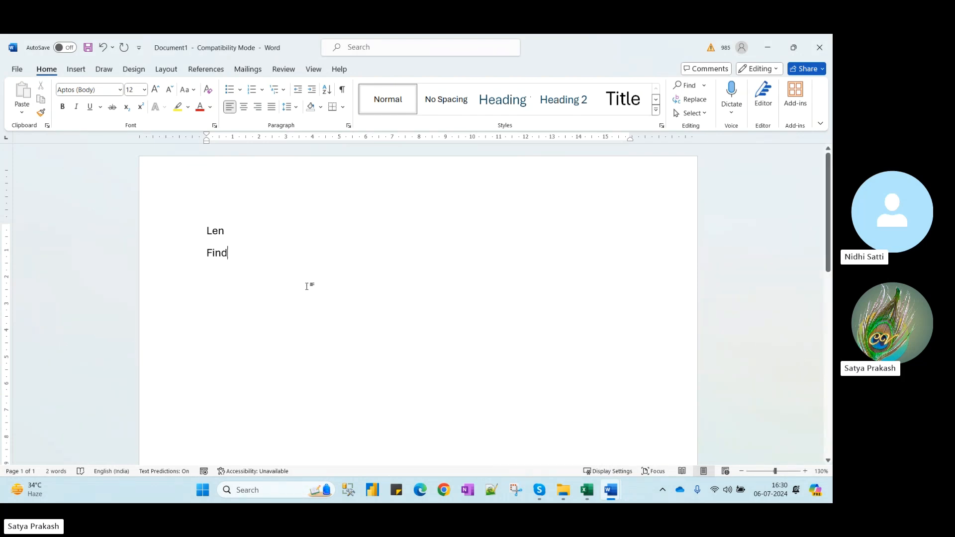
key("shift+Home")
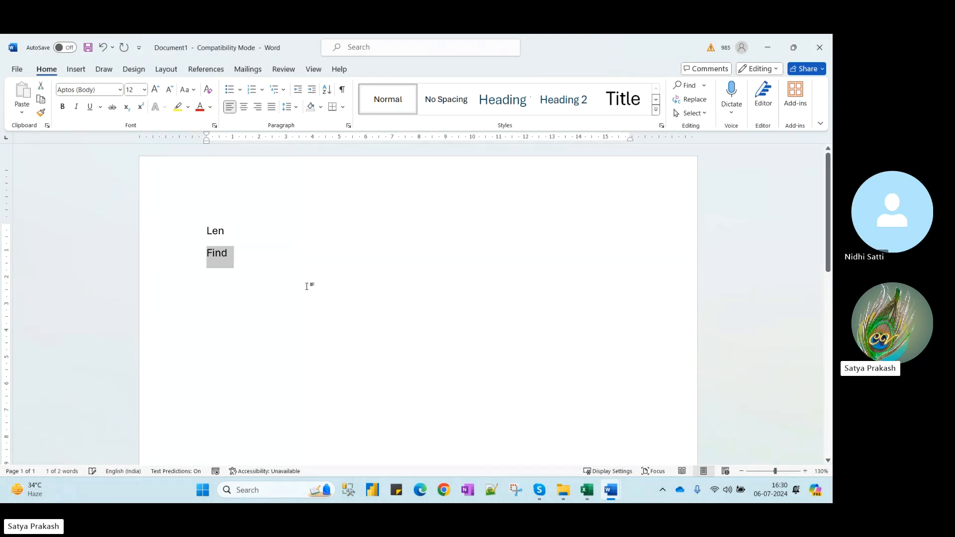
key("ctrl+shift+period")
key("ctrl+shift+period")
key("ctrl+shift+period")
key("ctrl+shift+period")
key("ctrl+shift+period")
key("ctrl+shift+period")
key("ctrl+shift+period")
key("ctrl+shift+period")
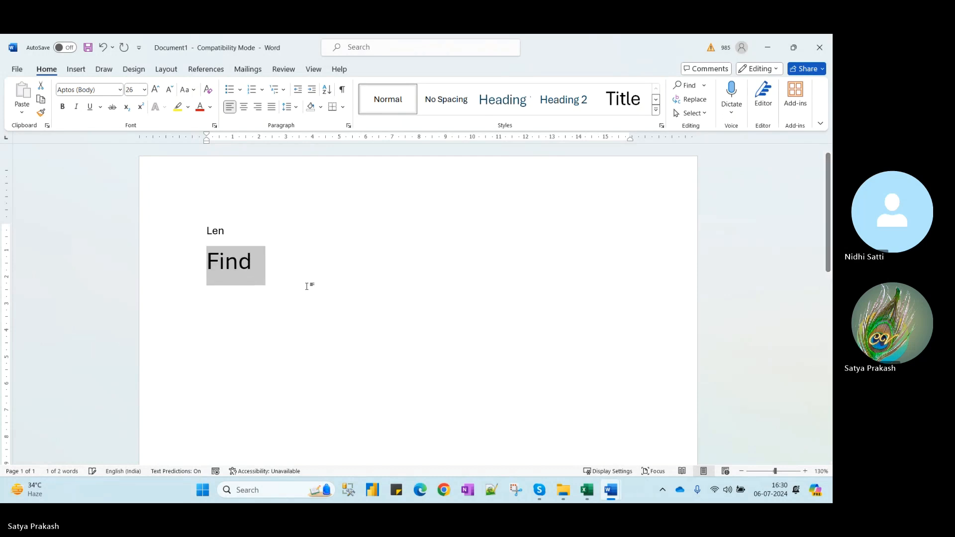
key("ctrl+u")
key("End")
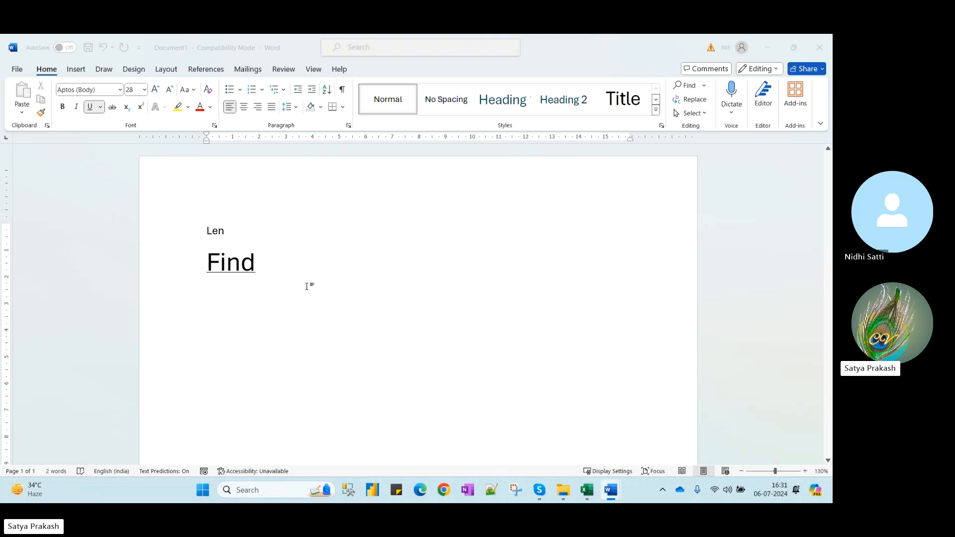
key("alt+Tab")
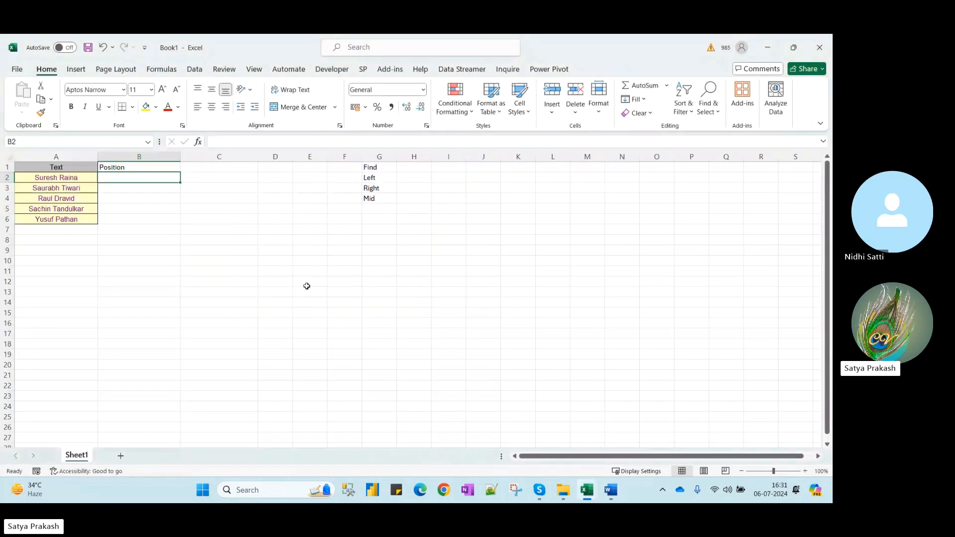
Enter =FIND(" ",A2) in B2 to locate the space in the first name
type("=find")
key("Tab")
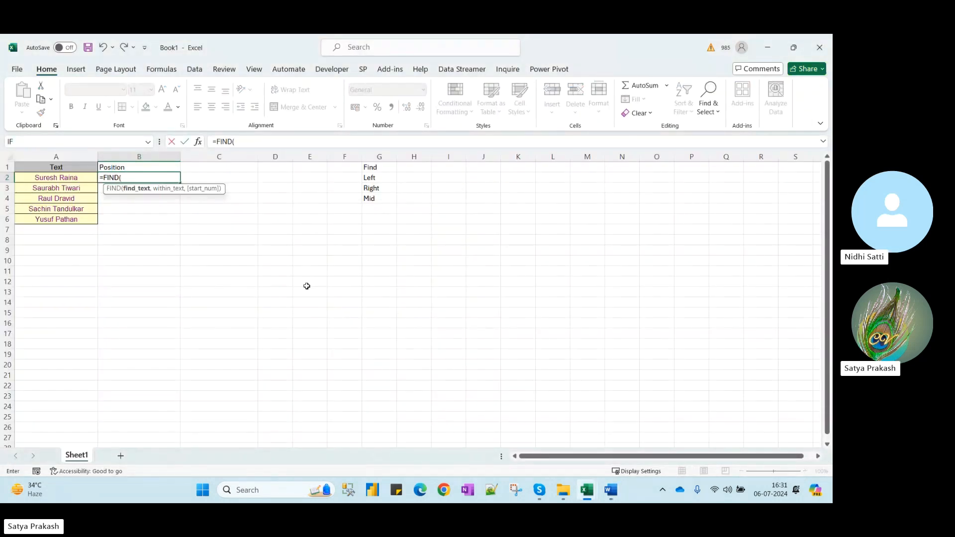
left_click(62, 181)
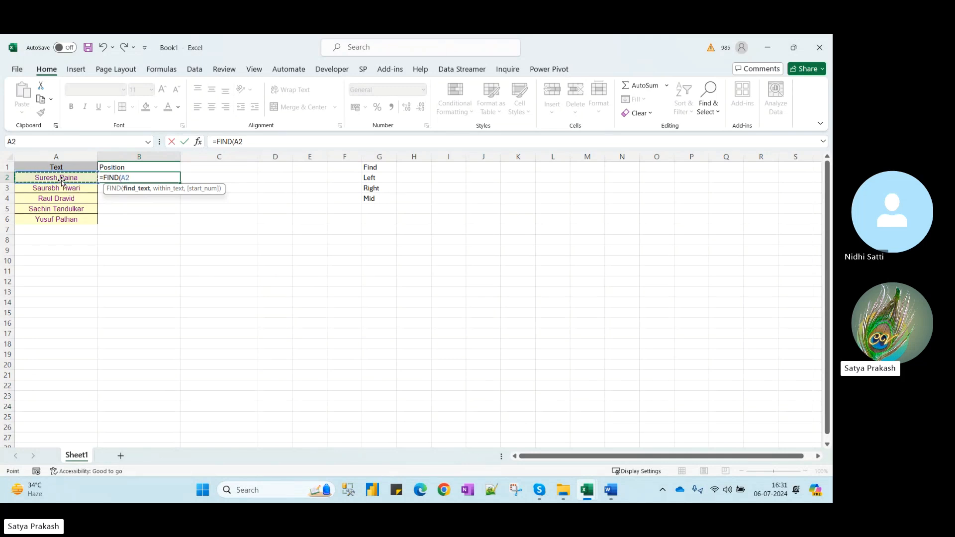
key("BackSpace")
key("BackSpace")
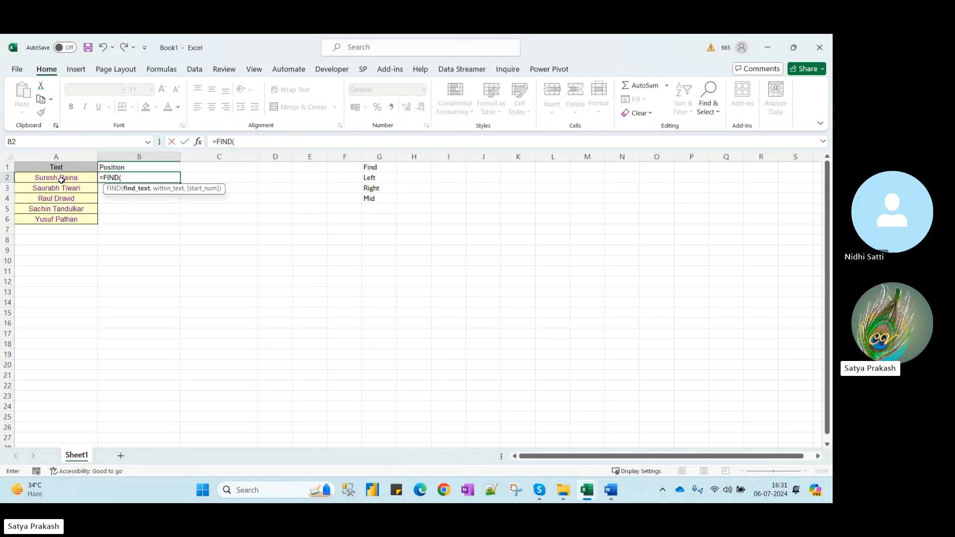
type("\" \",")
left_click(61, 180)
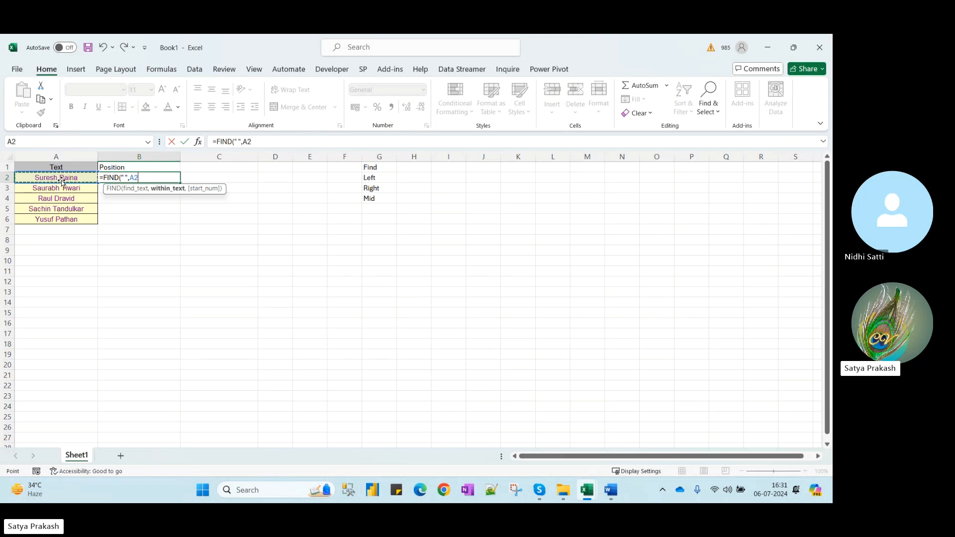
type(")")
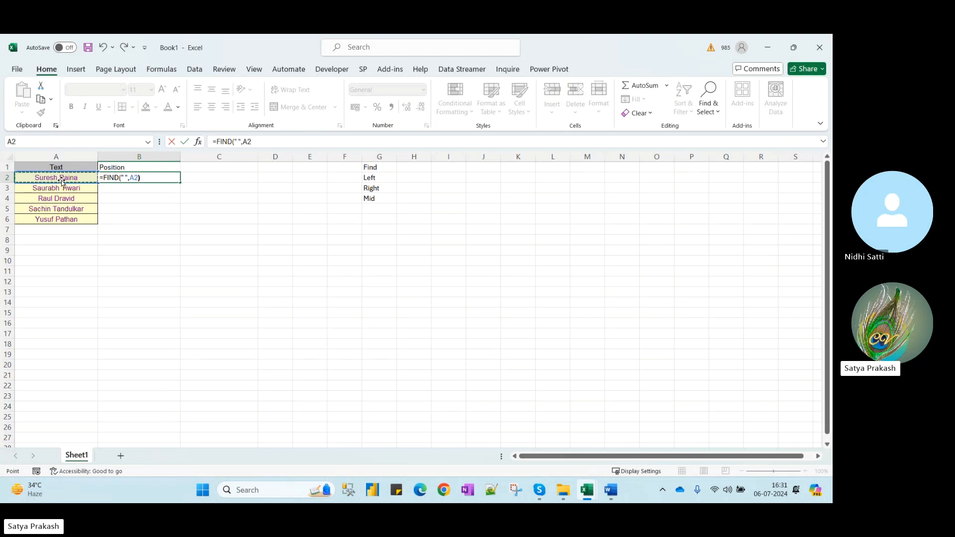
key("Return")
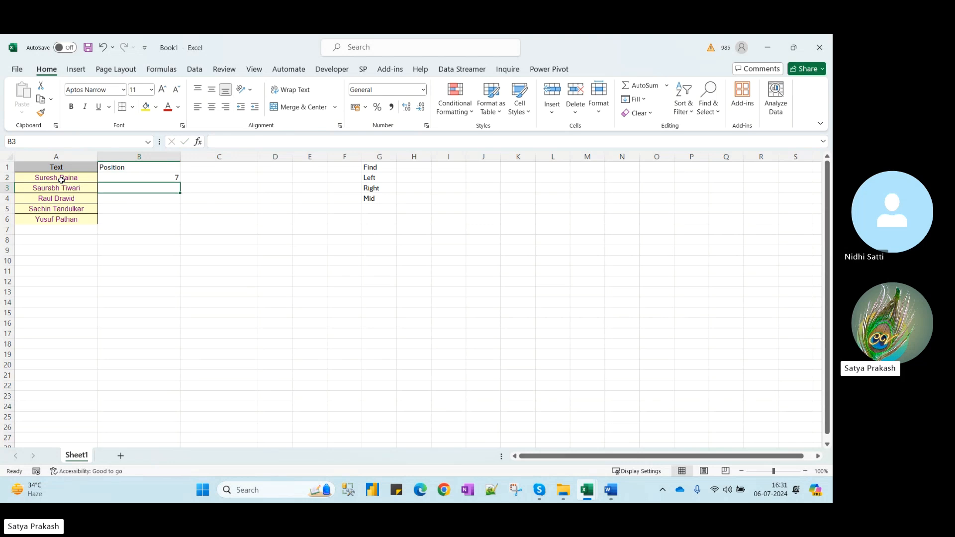
Fill the formula down B2:B6, giving space positions 7, 8, 5, 7 and 6
key("Up")
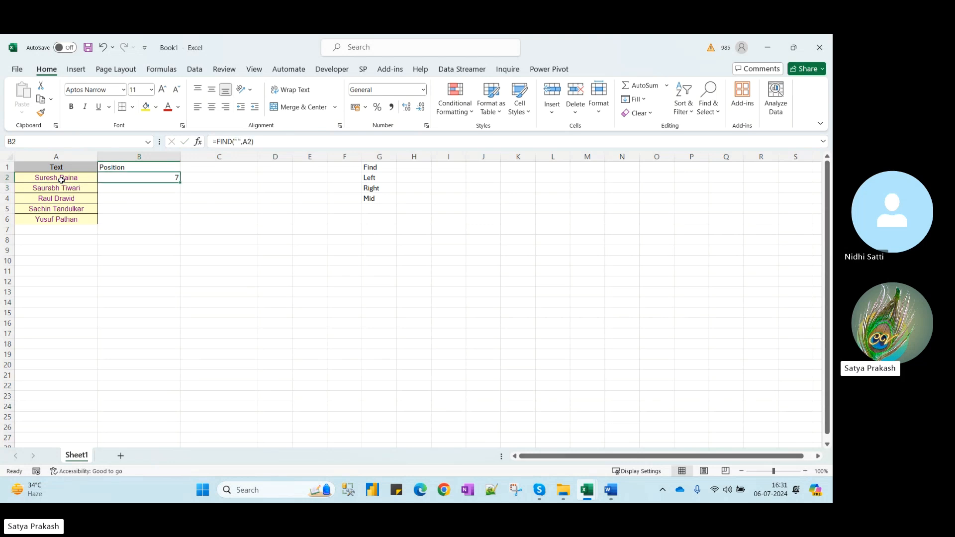
key("shift+Down")
key("shift+Down")
key("shift+Down")
key("shift+Down")
key("ctrl+d")
key("Right")
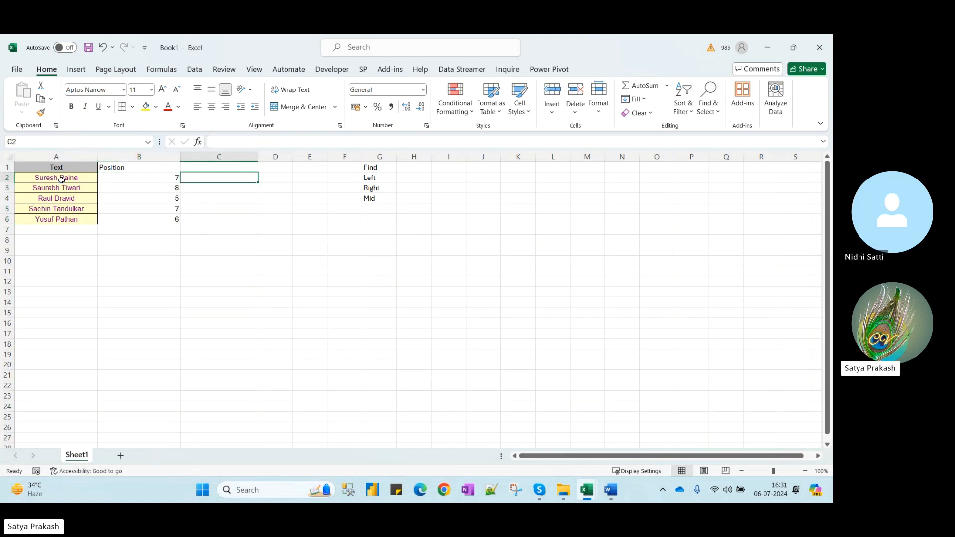
key("Up")
Head C1 'dffdas' and fill =FIND("S",A2) down C2:C6
type("dffdas")
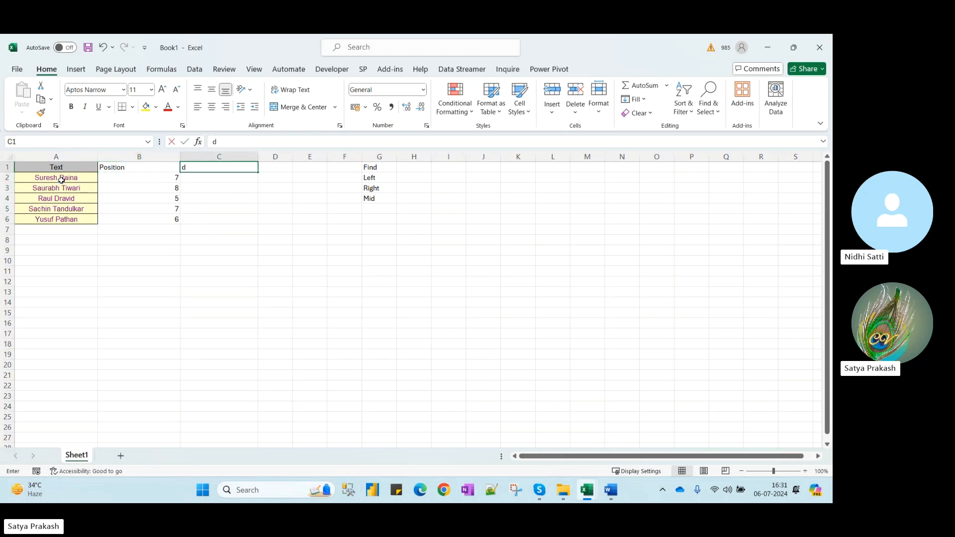
key("Return")
type("=FIND(")
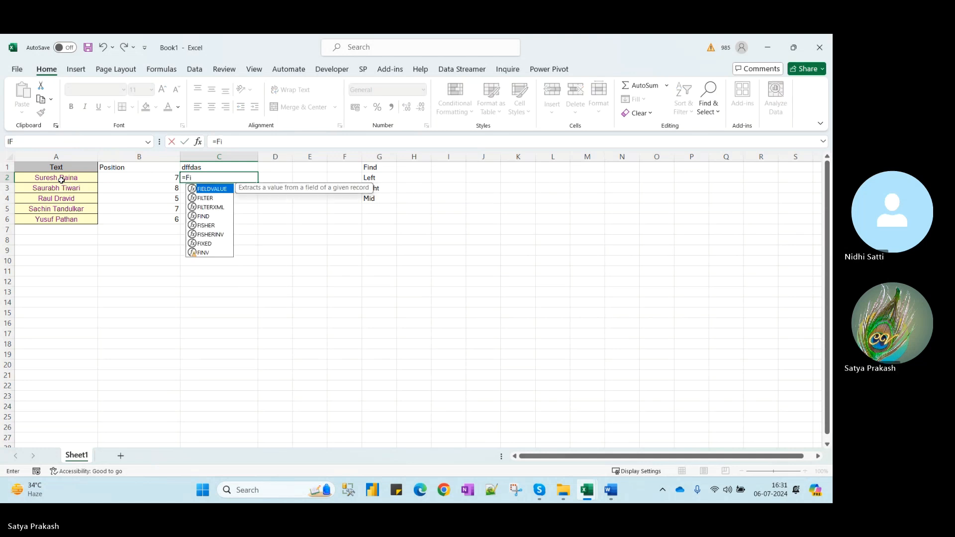
type("\"")
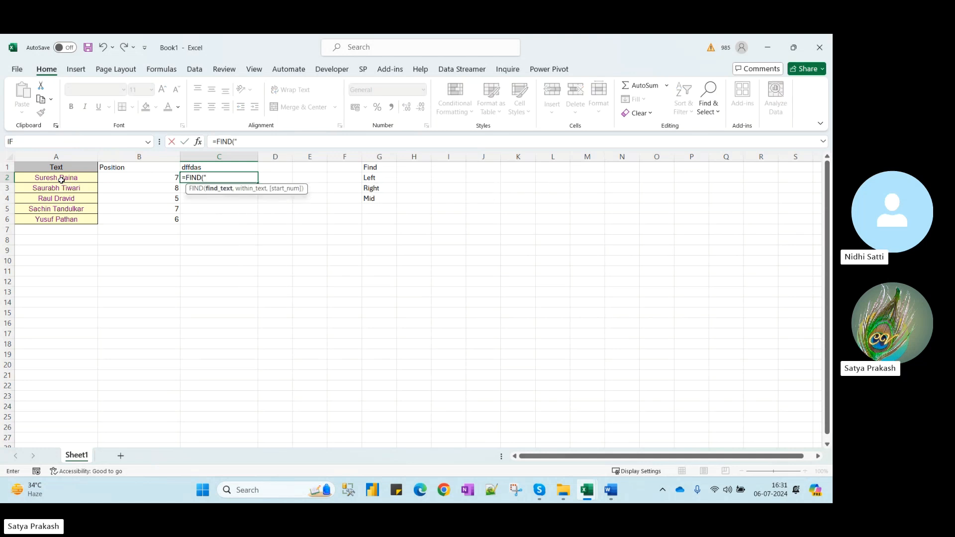
type("S\",")
left_click(62, 181)
type(")")
key("Return")
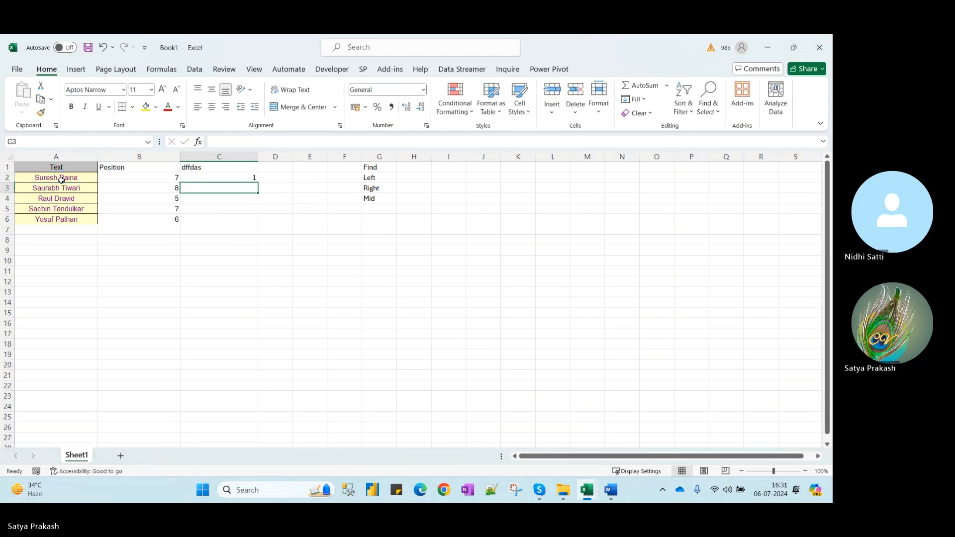
key("Up")
key("shift+Down")
key("shift+Down")
key("shift+Down")
key("shift+Down")
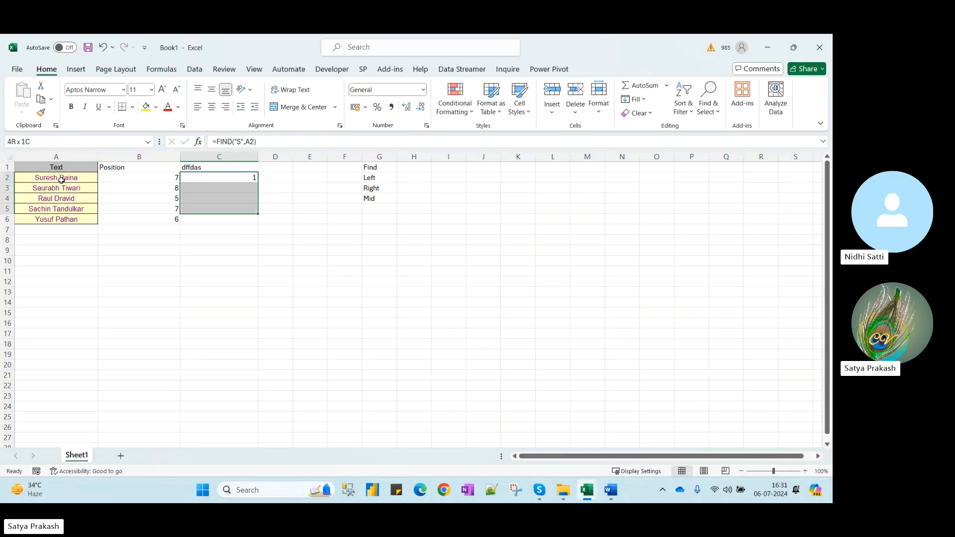
key("ctrl+d")
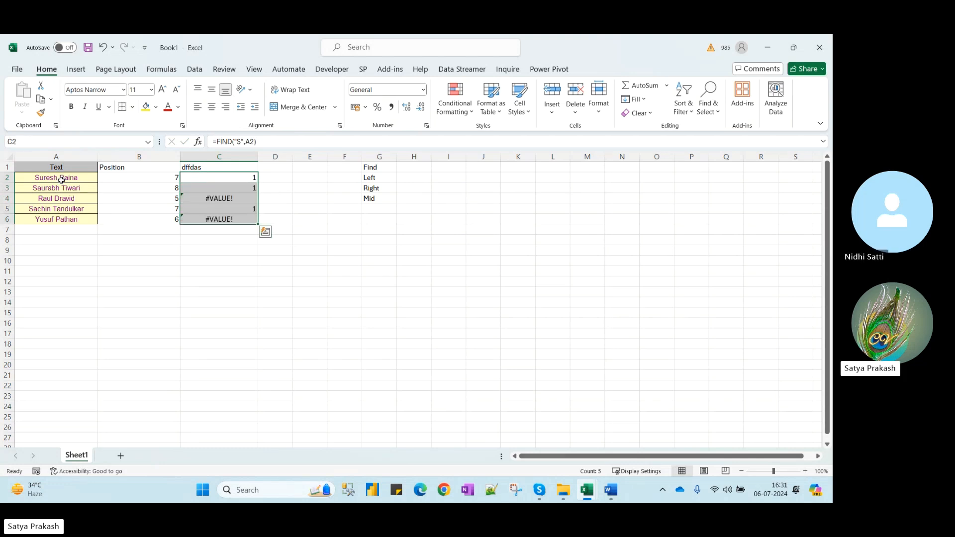
Inspect the #VALUE! error in C4, then return to C2's formula for editing
left_click(227, 198)
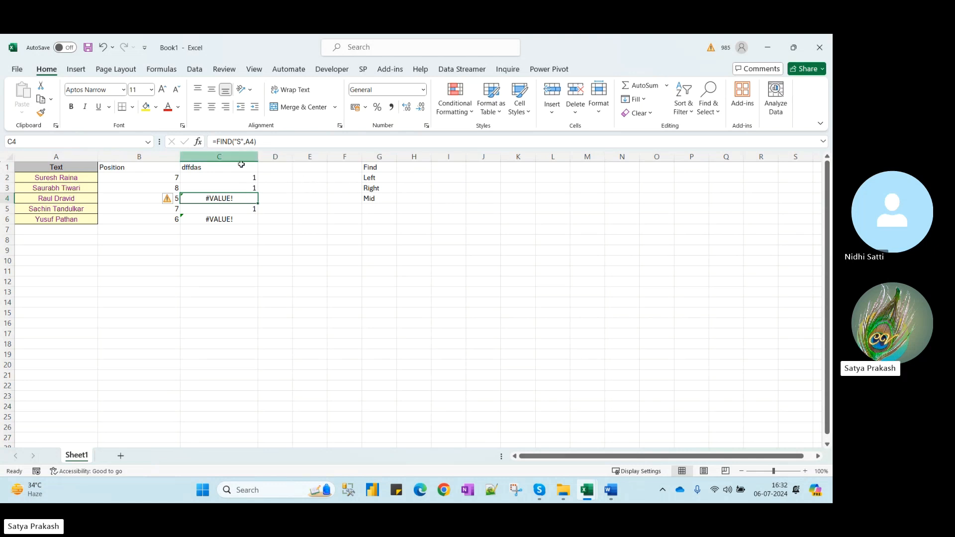
left_click(240, 175)
left_click(242, 140)
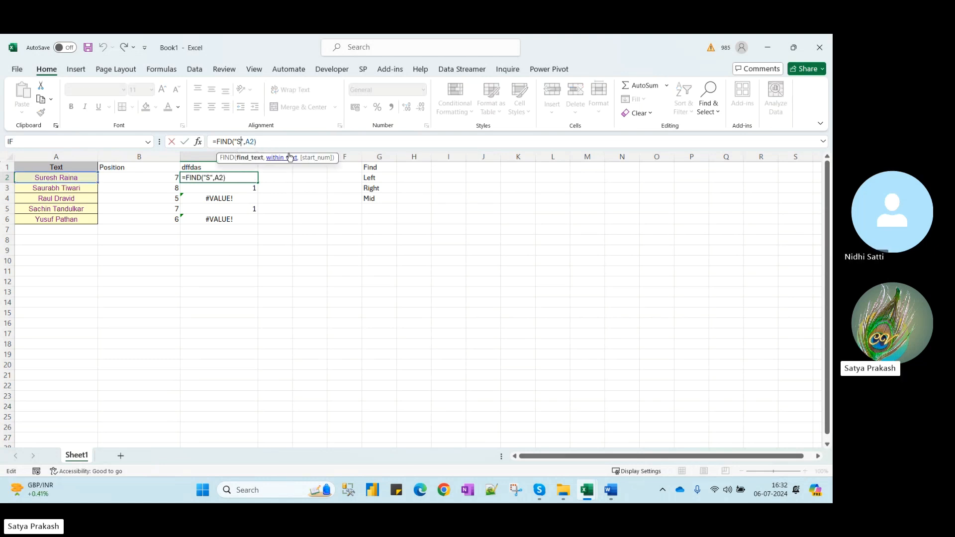
Change C2's formula to =FIND("s",A2) and fill it down to C6
key("BackSpace")
type("a")
key("BackSpace")
type("s")
key("Return")
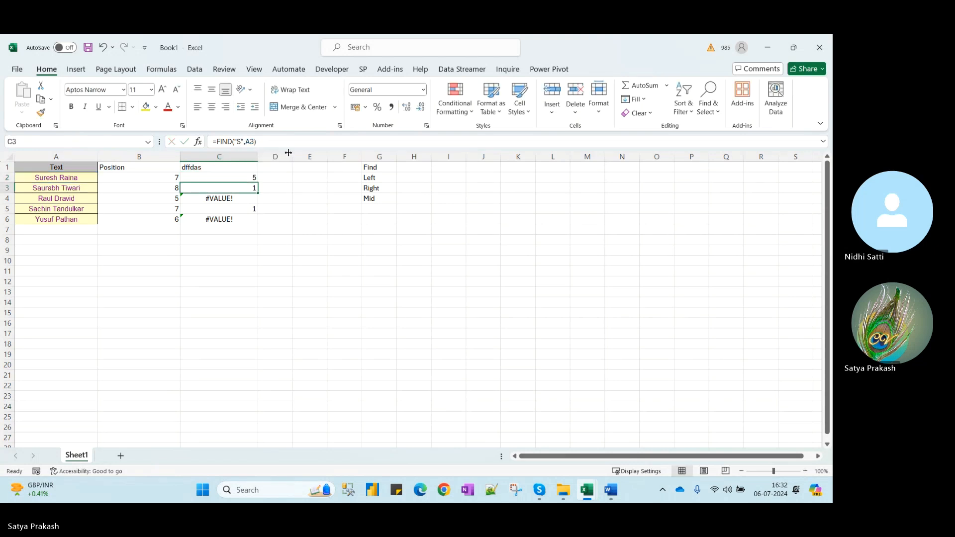
key("Up")
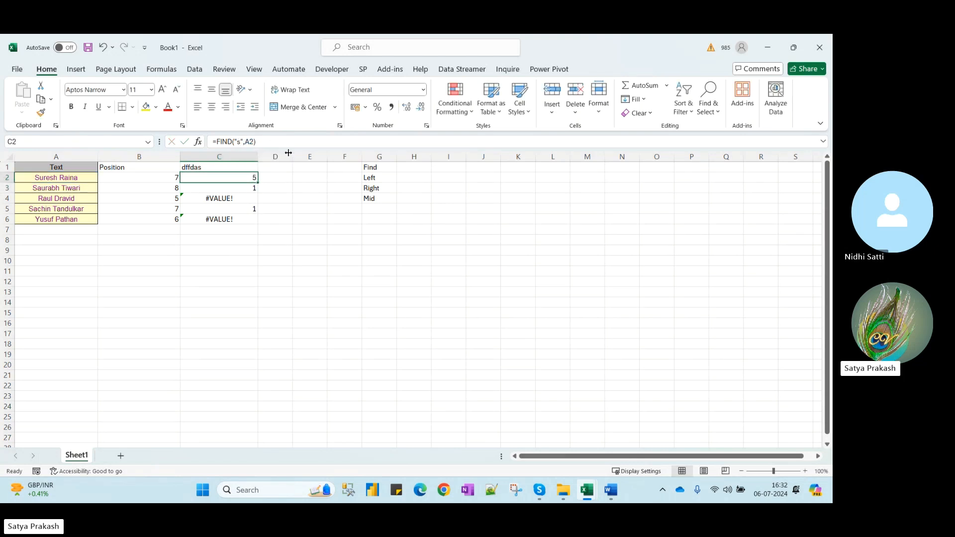
key("shift+Down")
key("shift+Down")
key("shift+Down")
key("shift+Down")
key("ctrl+d")
Review the lowercase s results down column C, including the #VALUE! errors
key("Down")
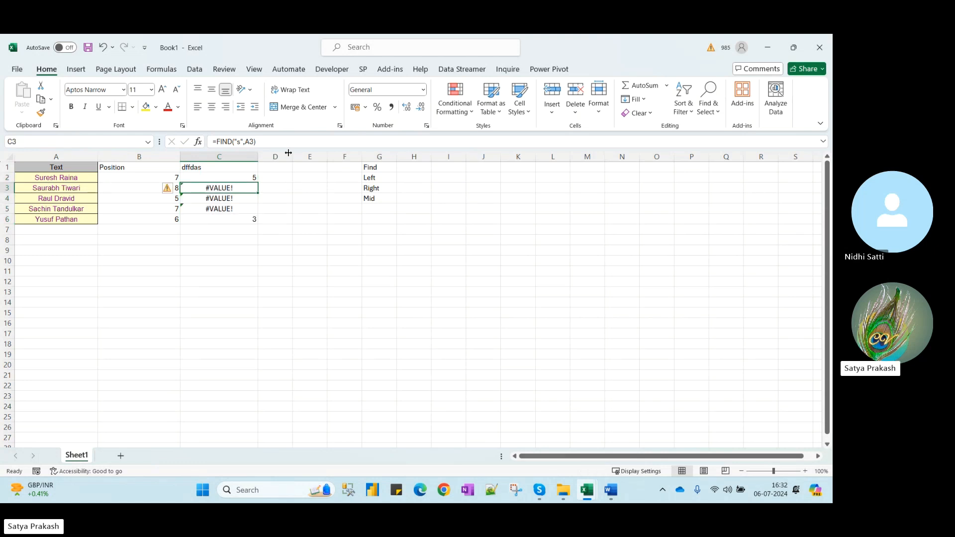
key("Up")
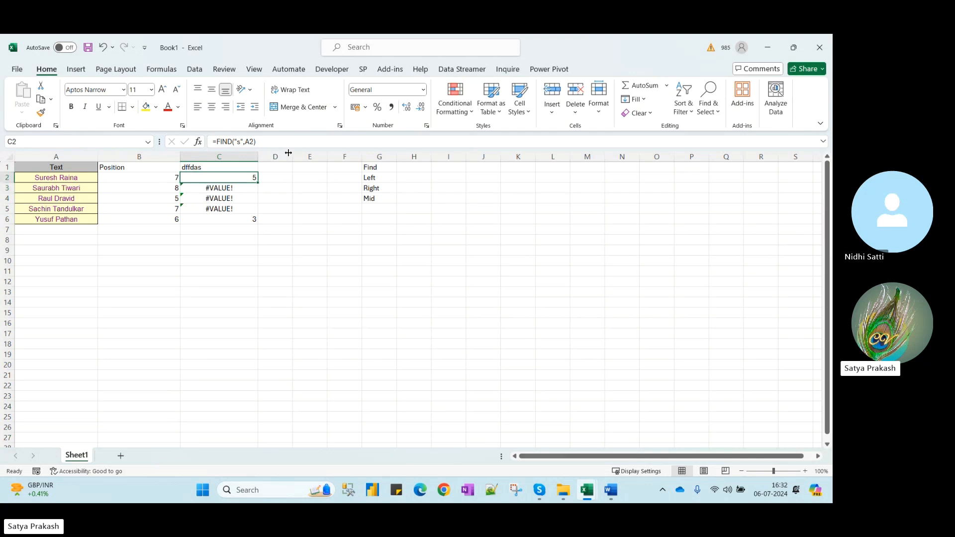
key("Down")
key("Down")
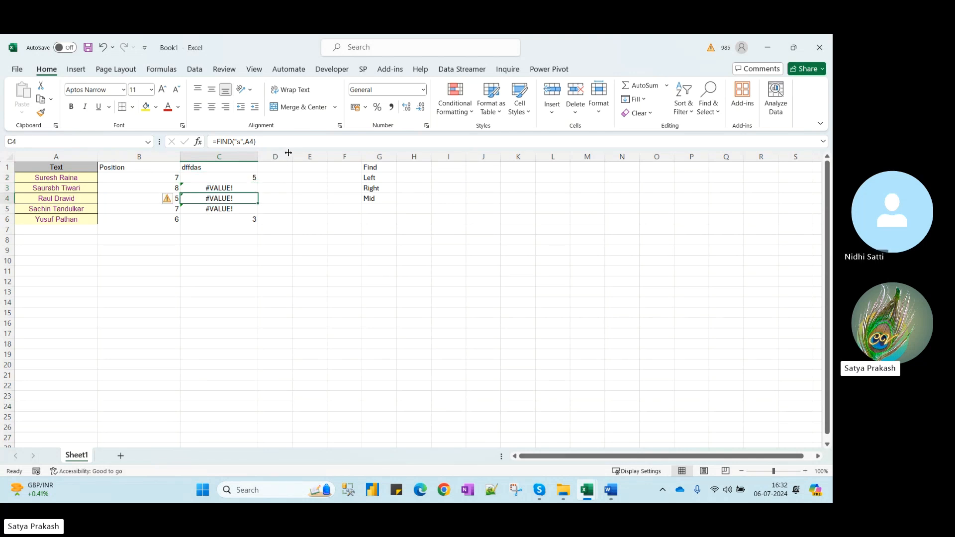
key("Down")
key("Down")
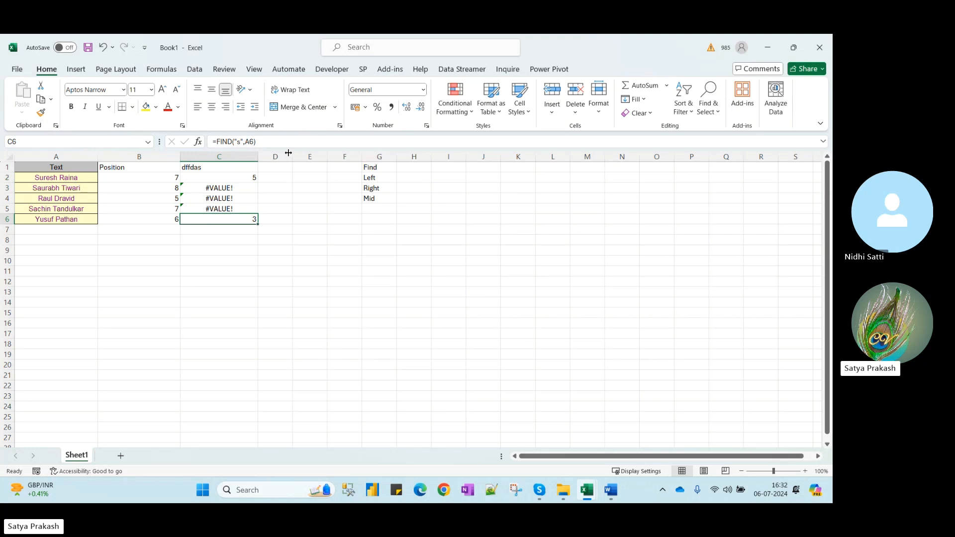
key("Up")
key("Up")
key("Up")
key("Up")
key("Up")
key("Down")
key("Up")
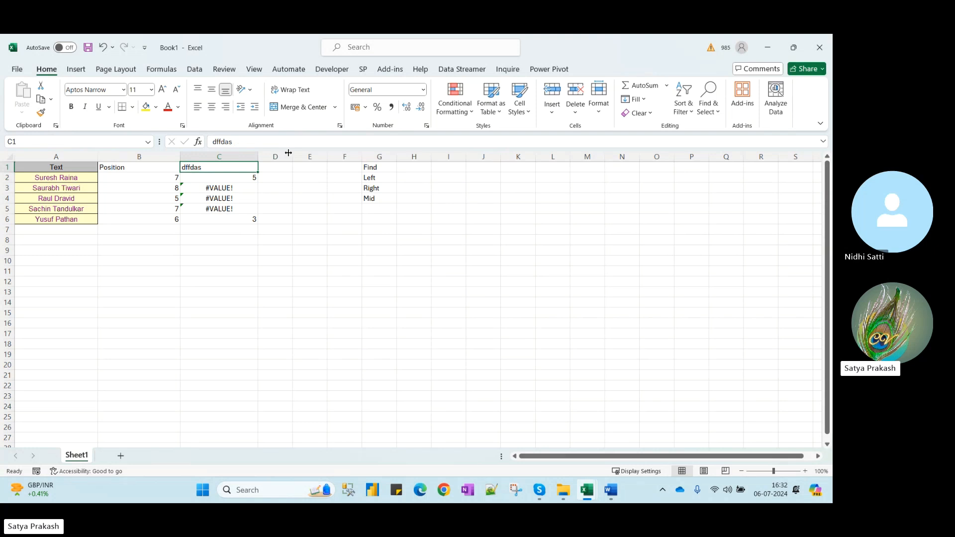
key("Down")
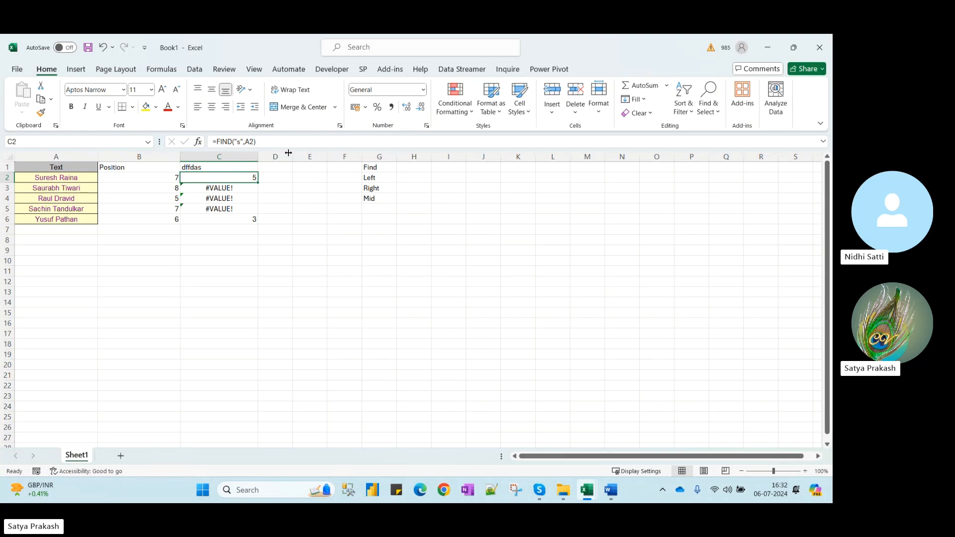
Undo the fill so only C2 keeps the lowercase s formula, then select A2
key("ctrl+z")
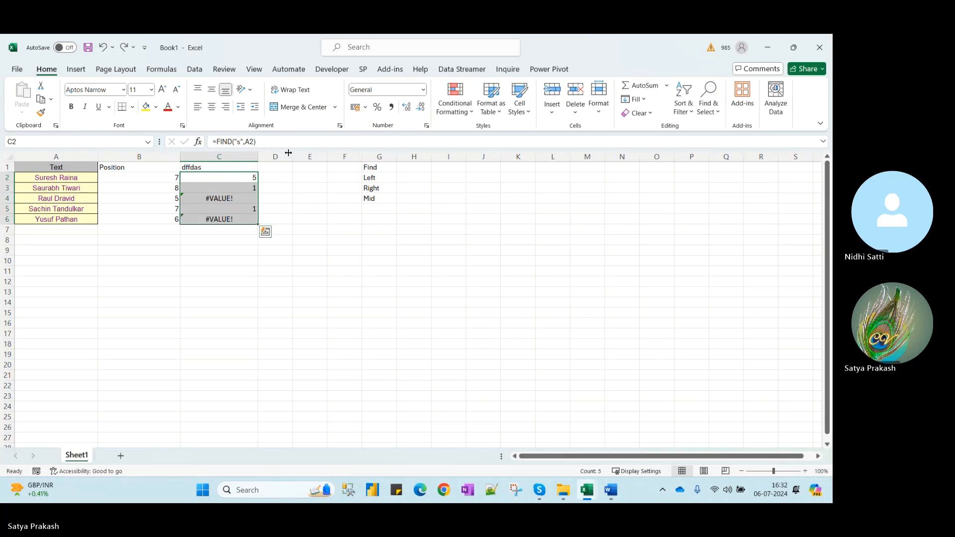
key("Down")
key("Up")
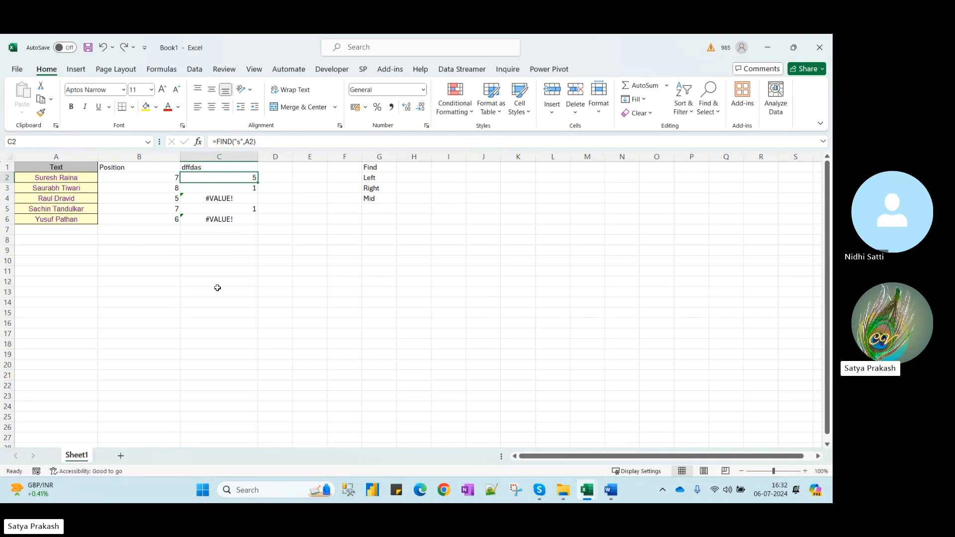
left_click(80, 178)
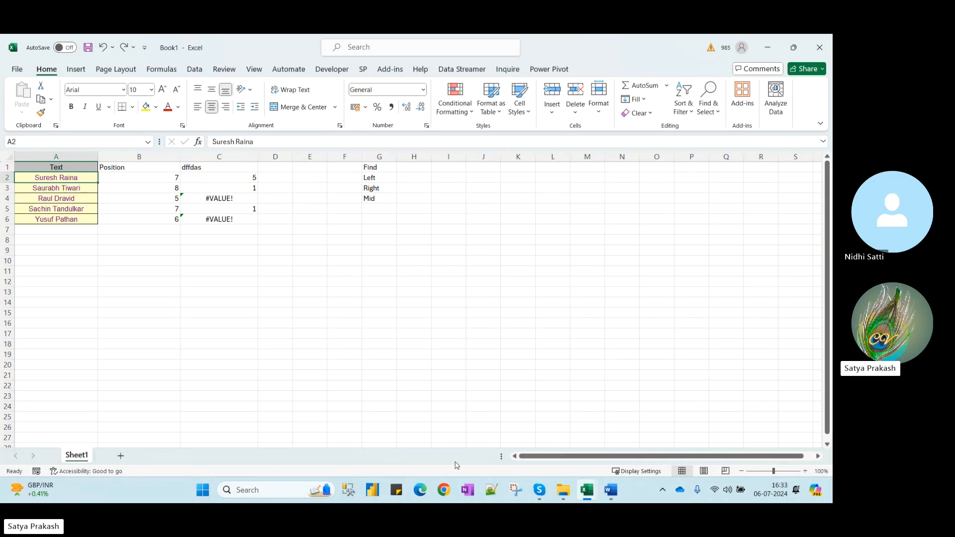
Open 03 Excel Formulas - Advanced Vol_1.xlsx from the Training Data Files folder
mouse_move(554, 497)
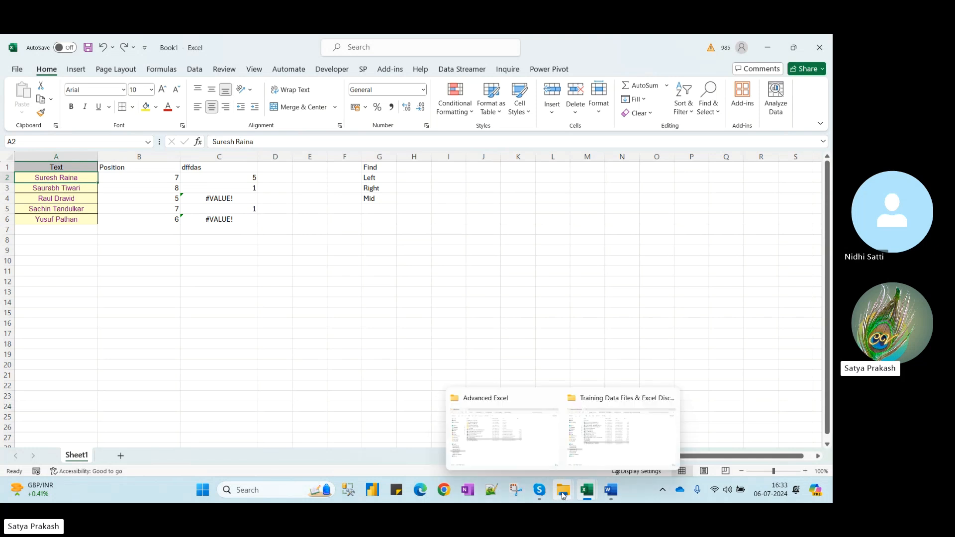
left_click(542, 456)
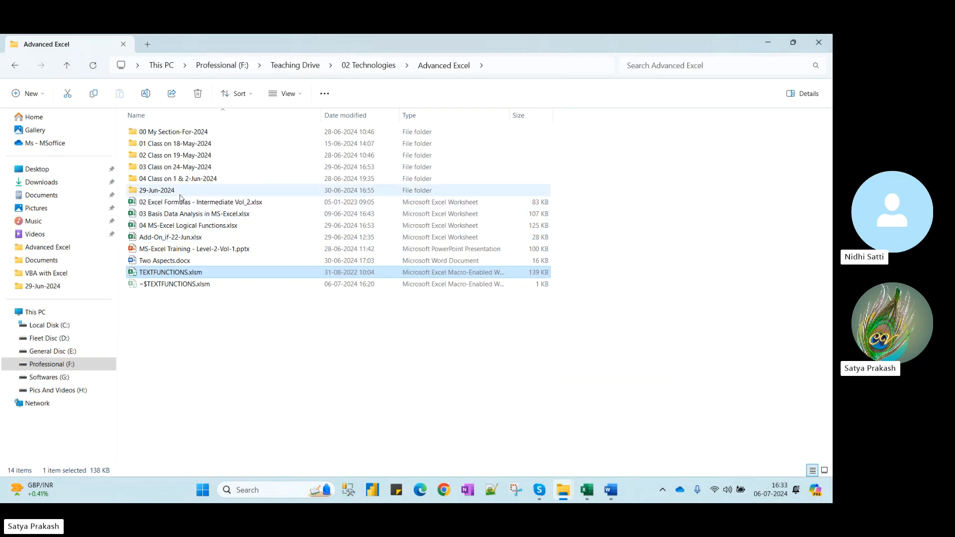
mouse_move(571, 491)
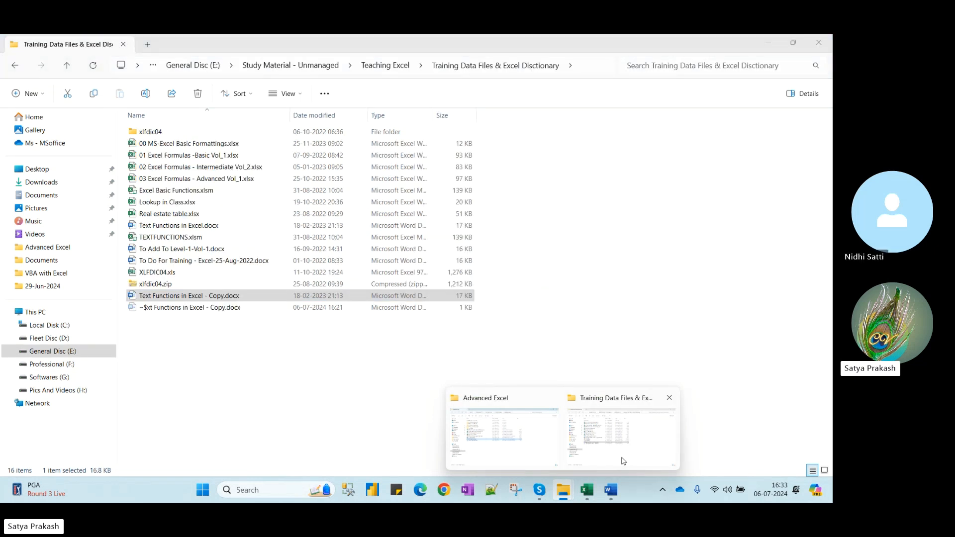
left_click(631, 450)
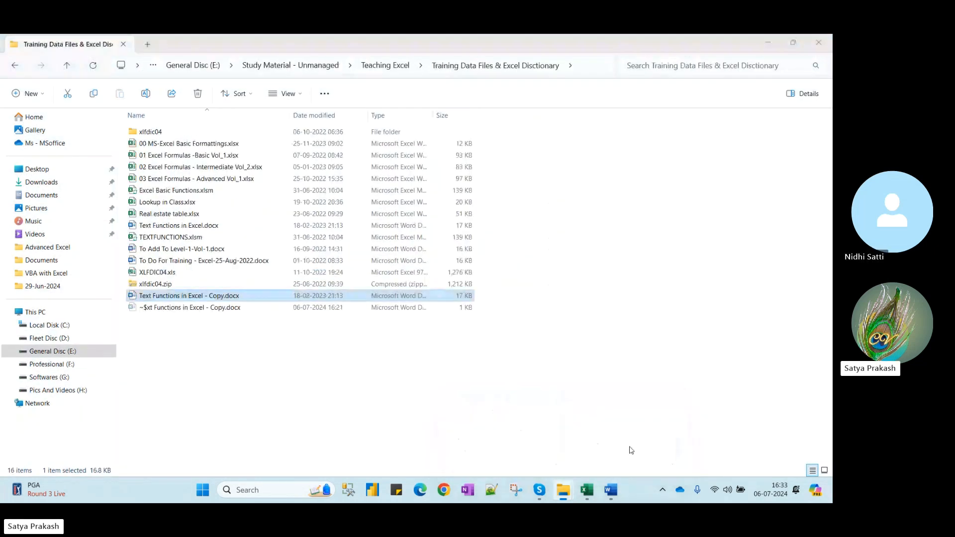
left_click(215, 180)
key("alt+Tab")
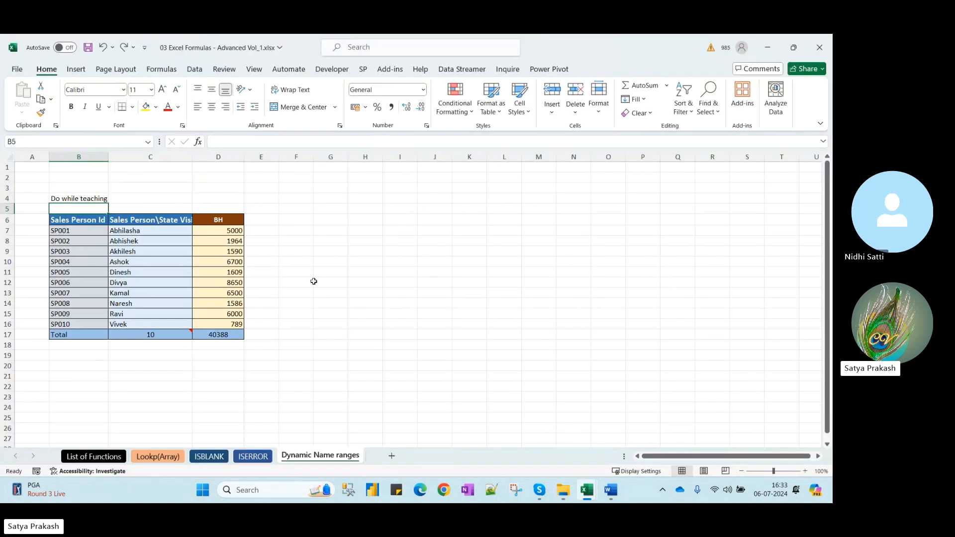
Browse the workbook's sheets and unhide the Lookp(Vector)-More Example sheet
left_click(107, 457)
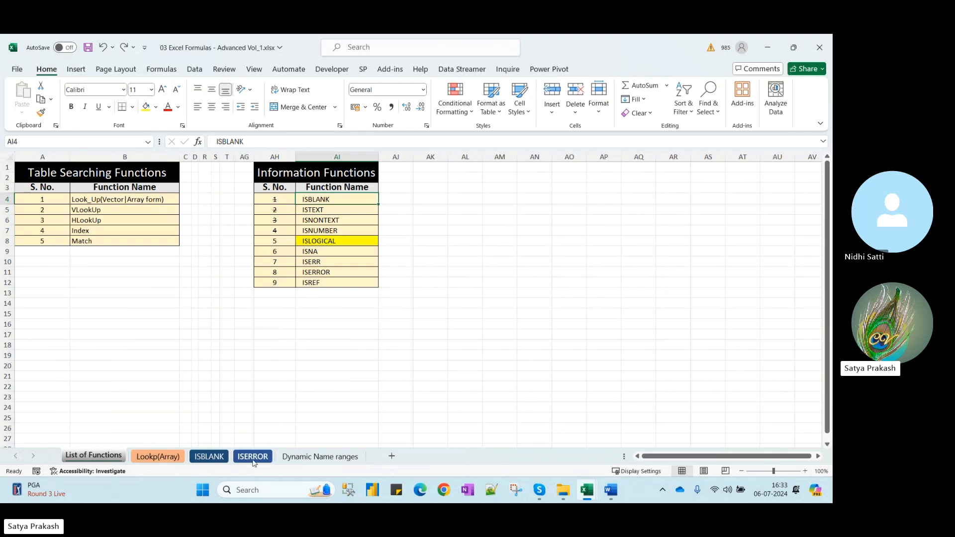
left_click(264, 458)
left_click(305, 458)
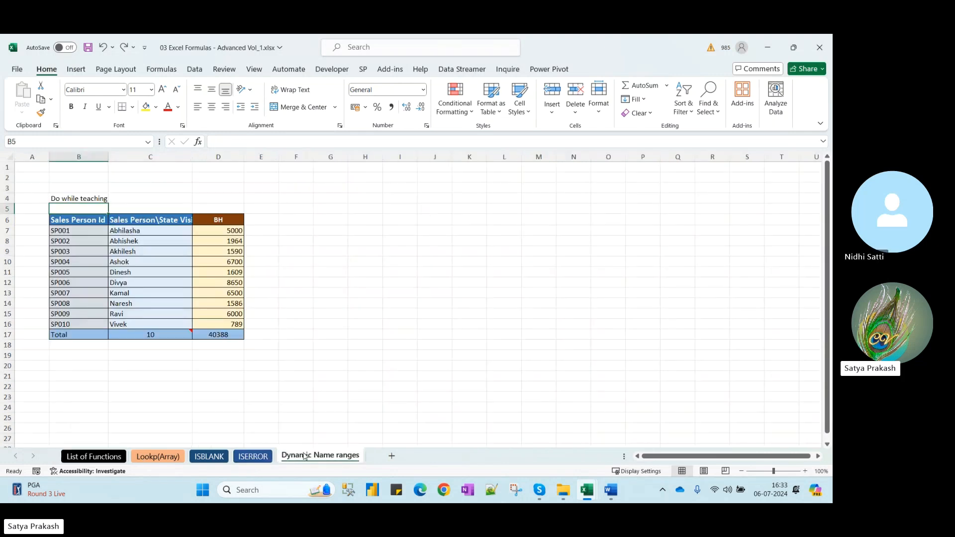
right_click(332, 456)
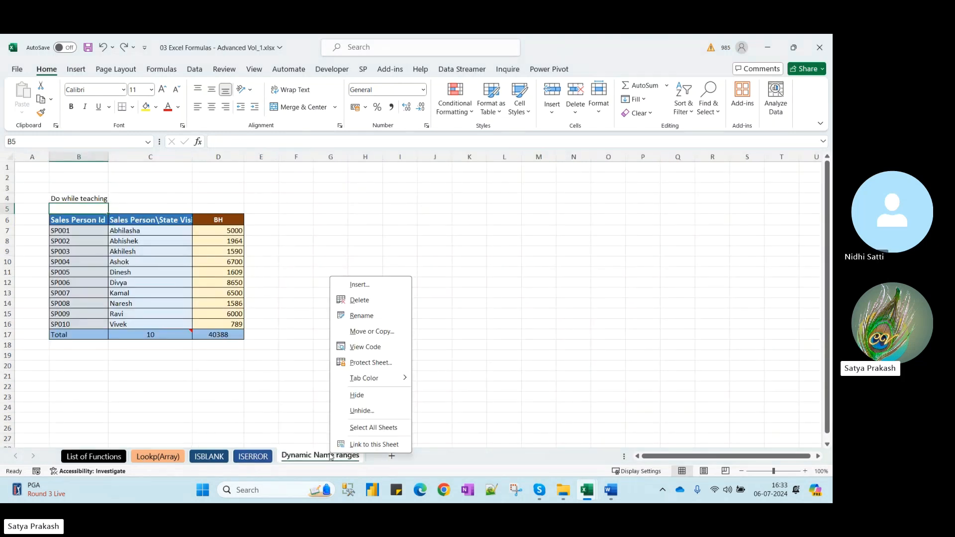
left_click(366, 418)
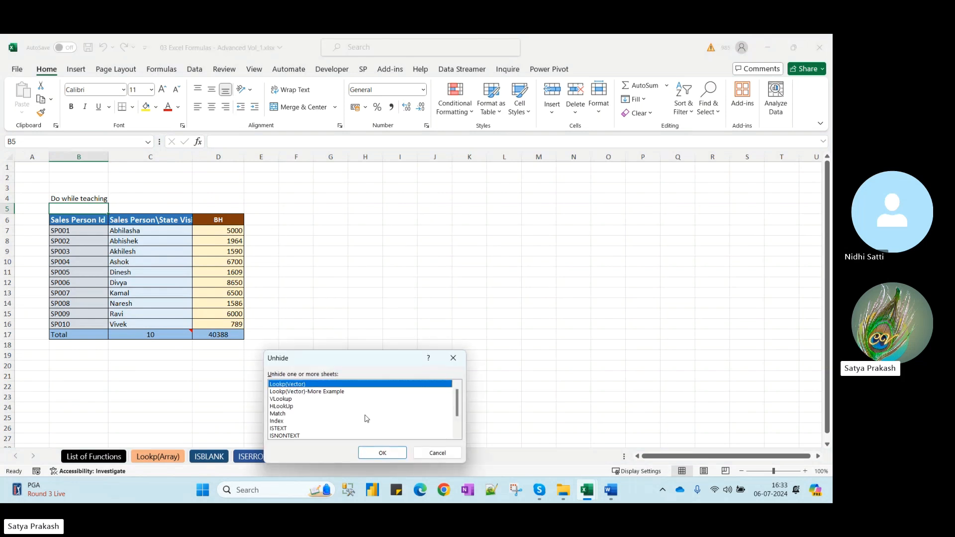
key("Down")
key("Down")
key("Down")
key("Down")
key("Down")
key("Down")
key("Down")
key("Down")
key("Down")
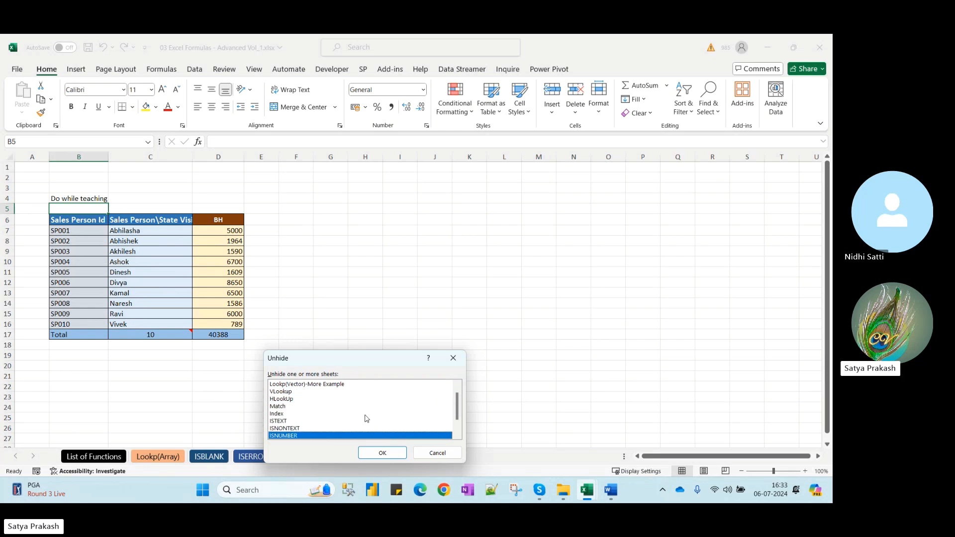
key("Up")
key("Up")
key("Up")
key("Up")
key("Up")
key("Up")
key("Up")
key("Up")
key("Up")
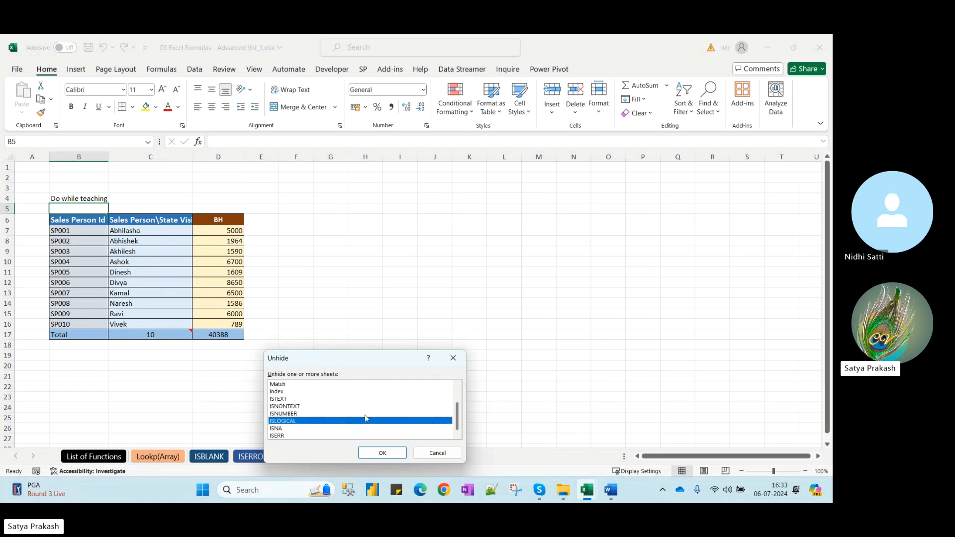
key("Down")
key("Return")
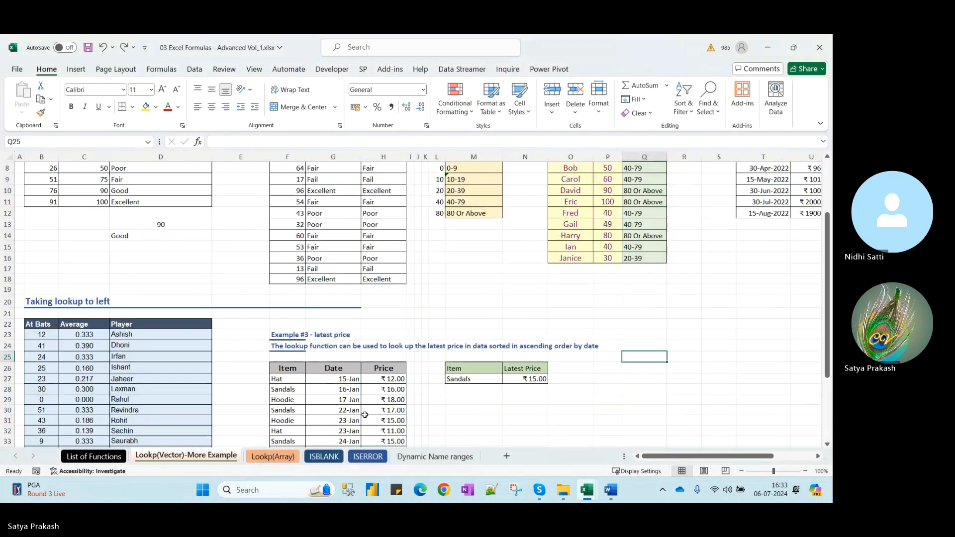
Look over the unhidden sheet, then close the workbook without saving
left_click(123, 334)
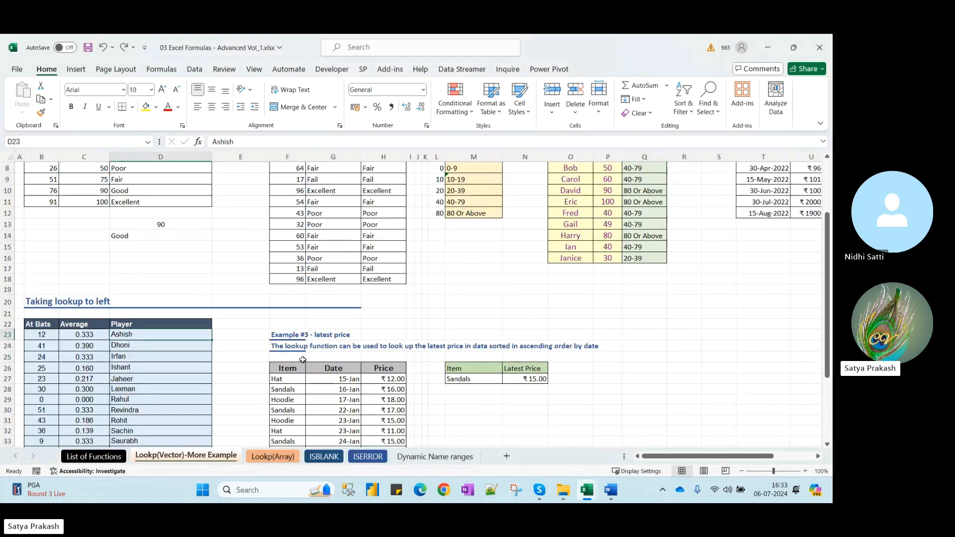
scroll(342, 354, "up", 3)
left_click_drag(690, 456, 729, 457)
left_click(820, 47)
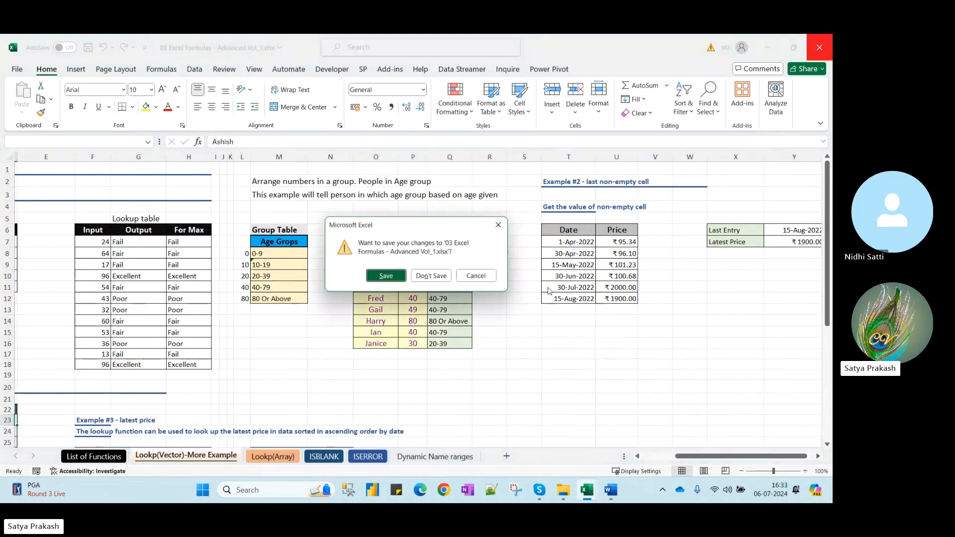
left_click(438, 276)
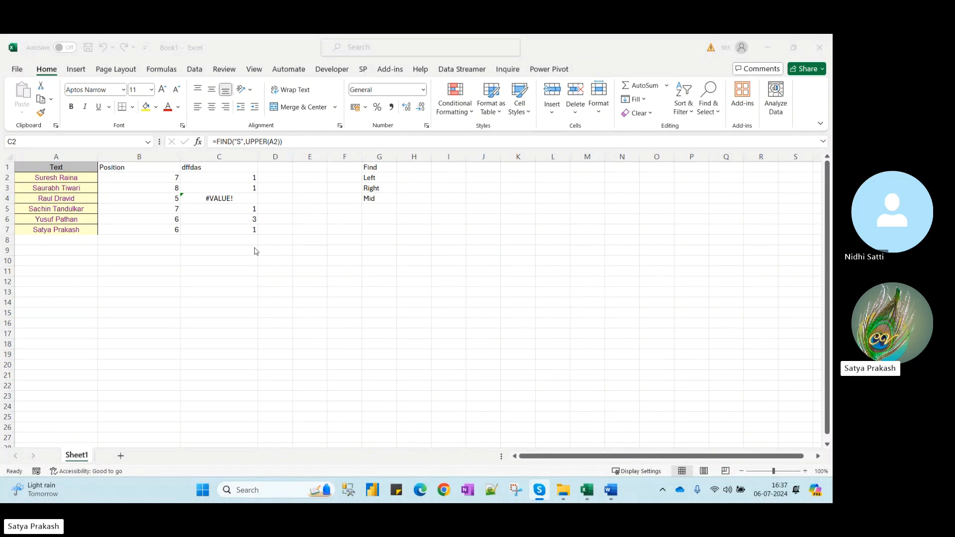
Back in Book1, delete the FIND results in C2:C7 and move to D1
left_click(248, 54)
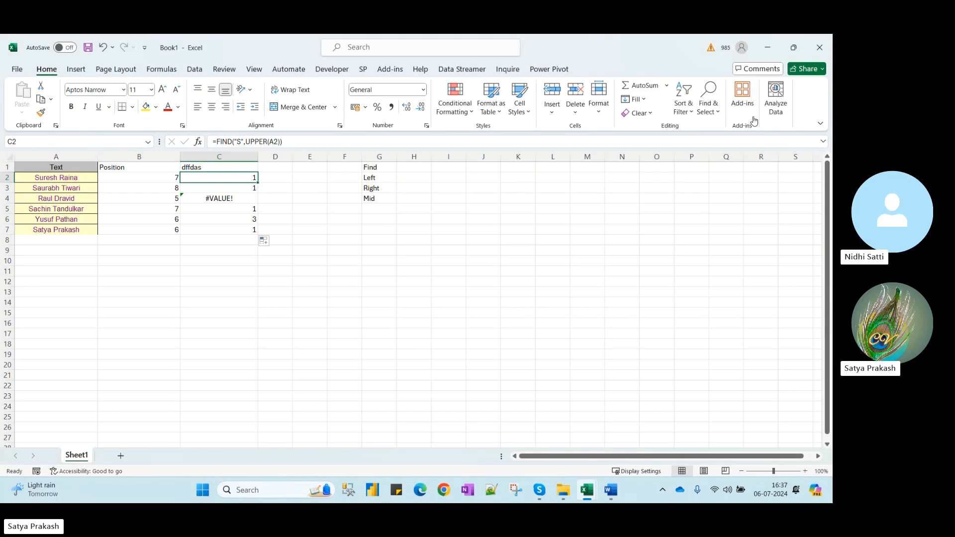
left_click(246, 180)
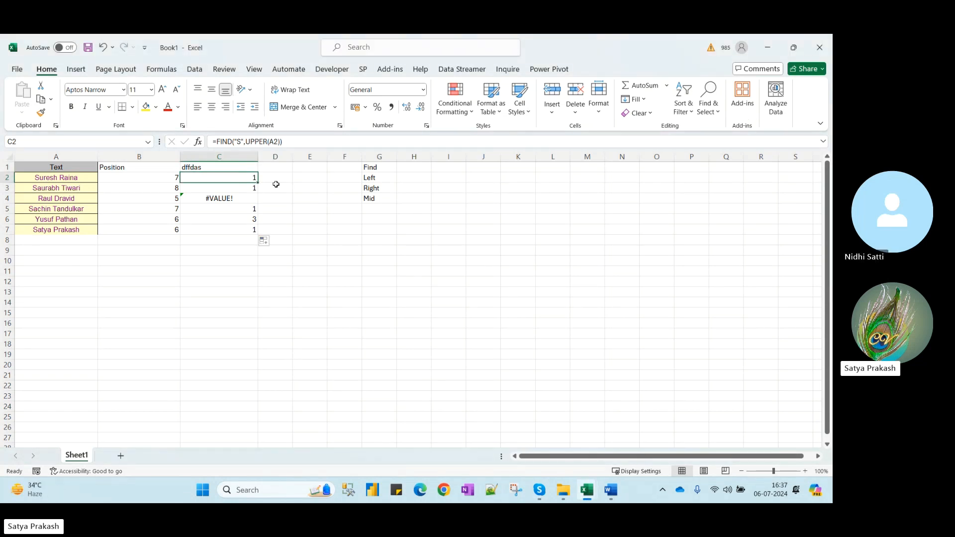
key("ctrl+shift+Down")
key("Delete")
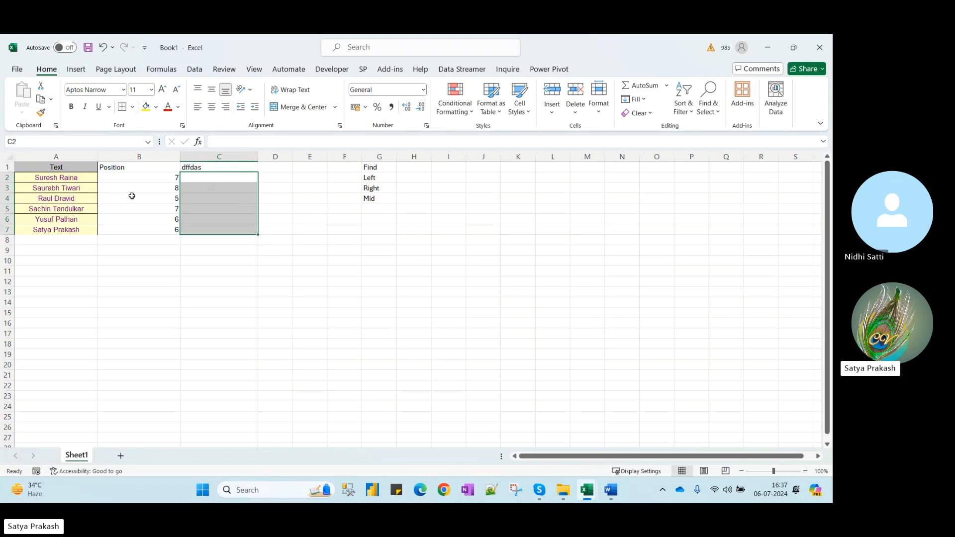
left_click(54, 232)
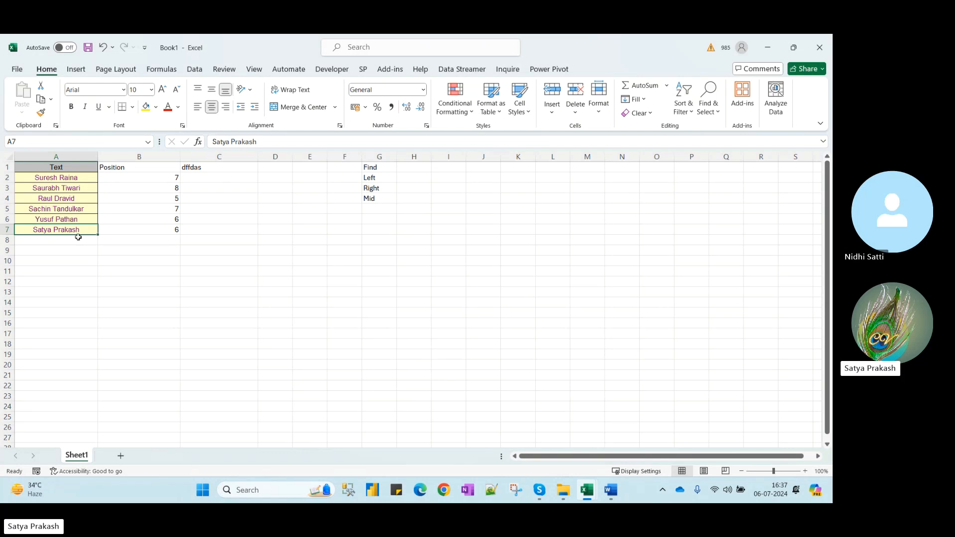
left_click(273, 169)
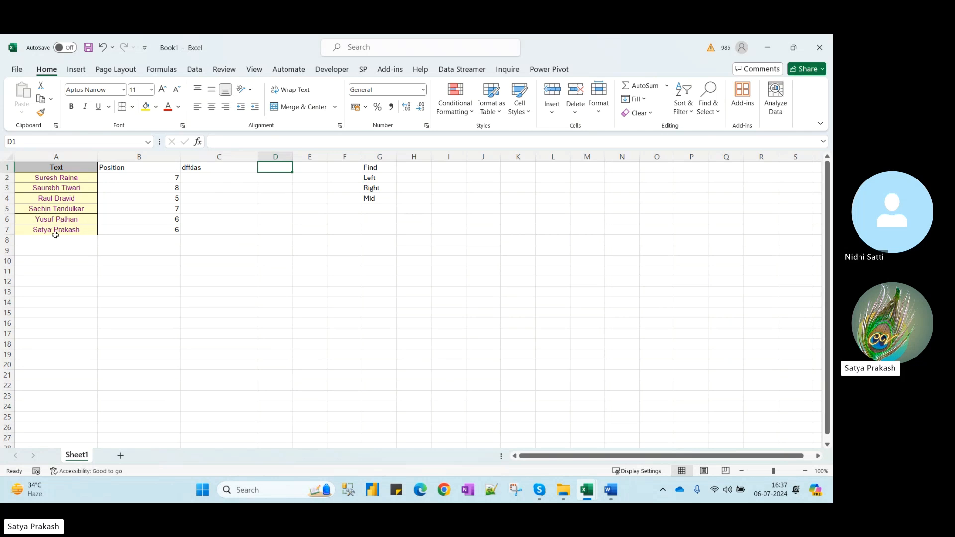
Enter a seventh full name into cell A8 of the names table
left_click(48, 240)
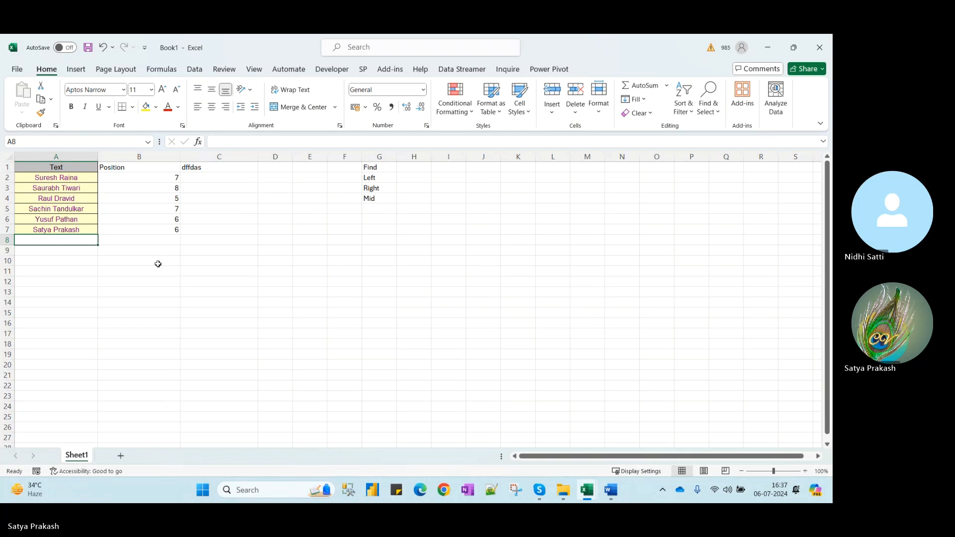
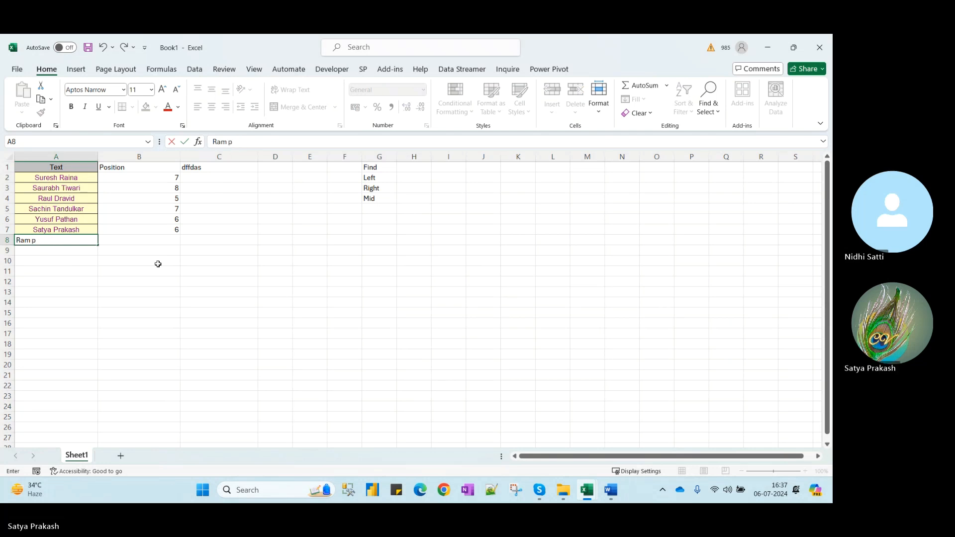
key("Tab")
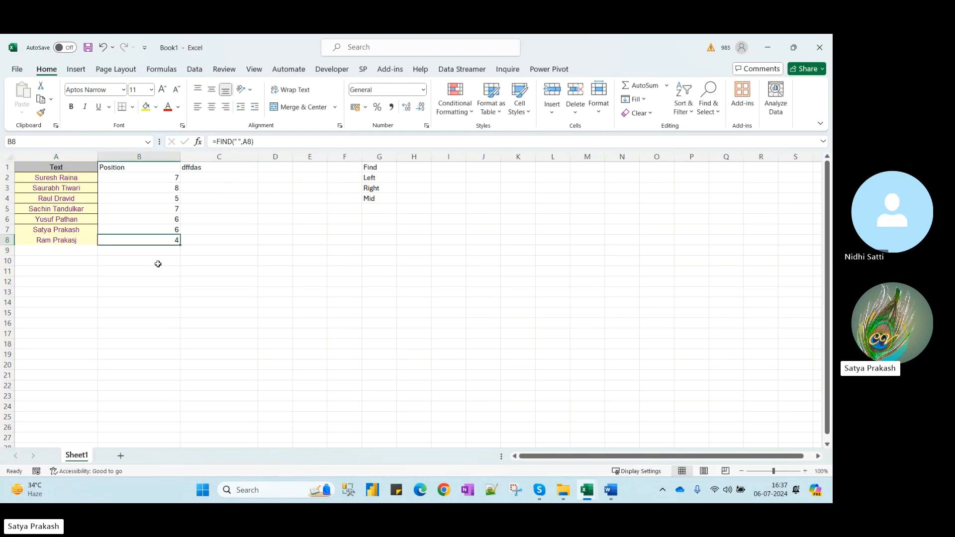
Correct the new name's final letter to 'h' so B8 shows position 4
left_click(76, 241)
left_click(273, 143)
key("BackSpace")
type("h")
key("Return")
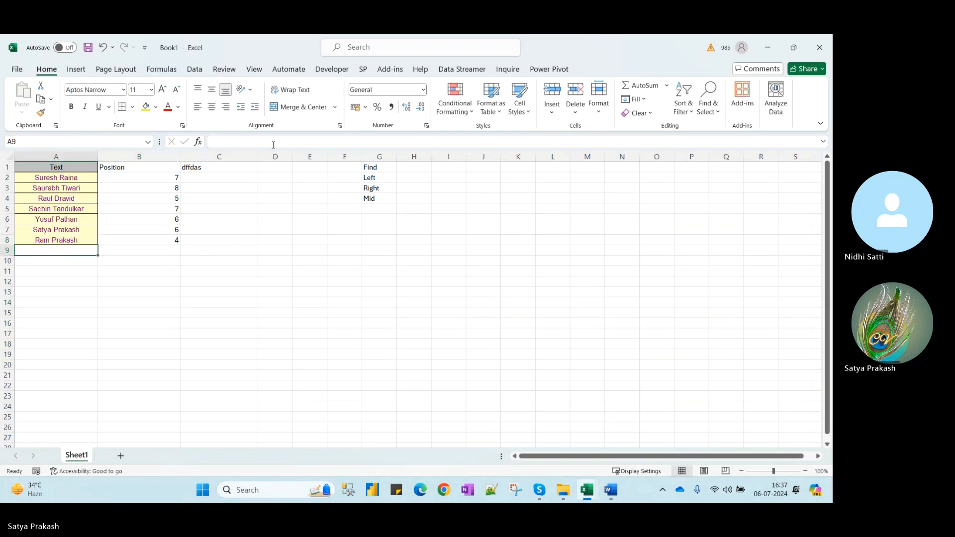
left_click(53, 230)
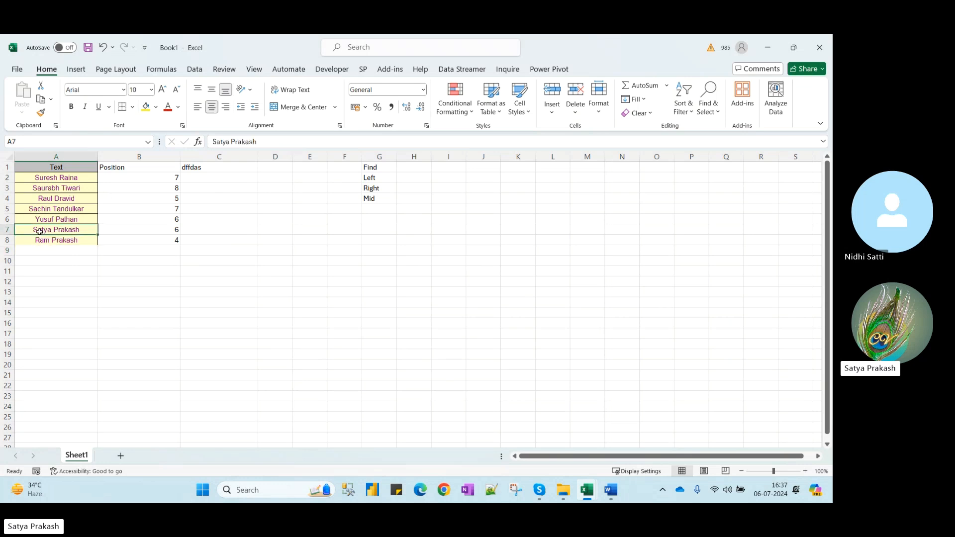
left_click(44, 242)
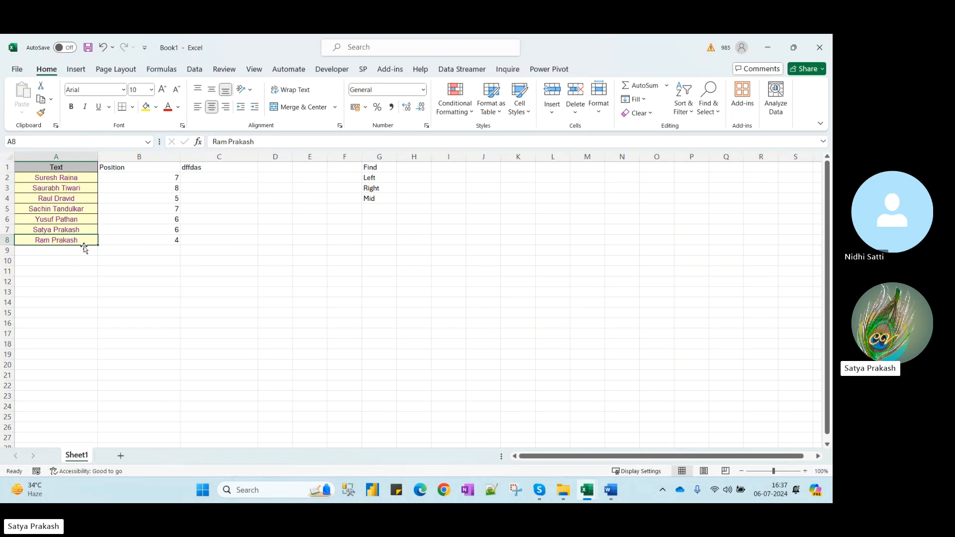
left_click(219, 178)
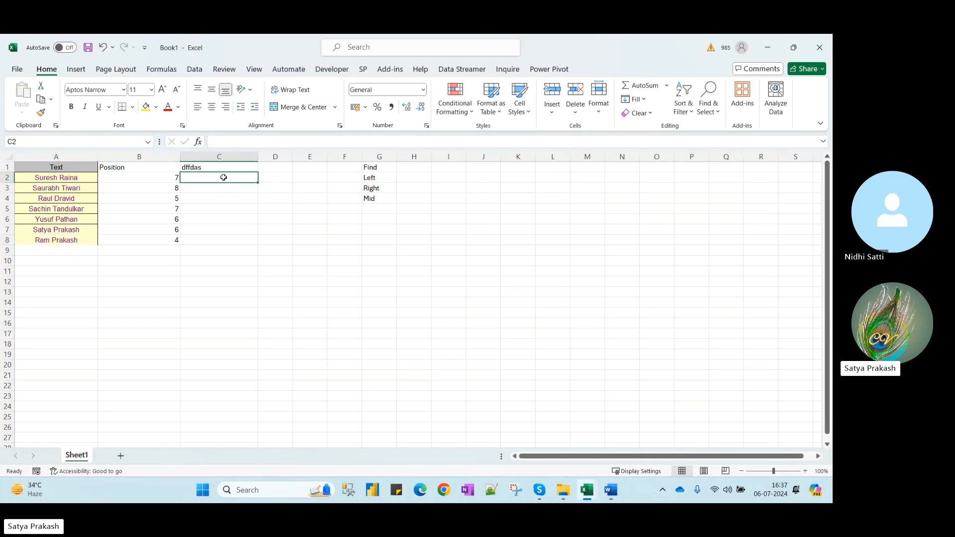
type("=")
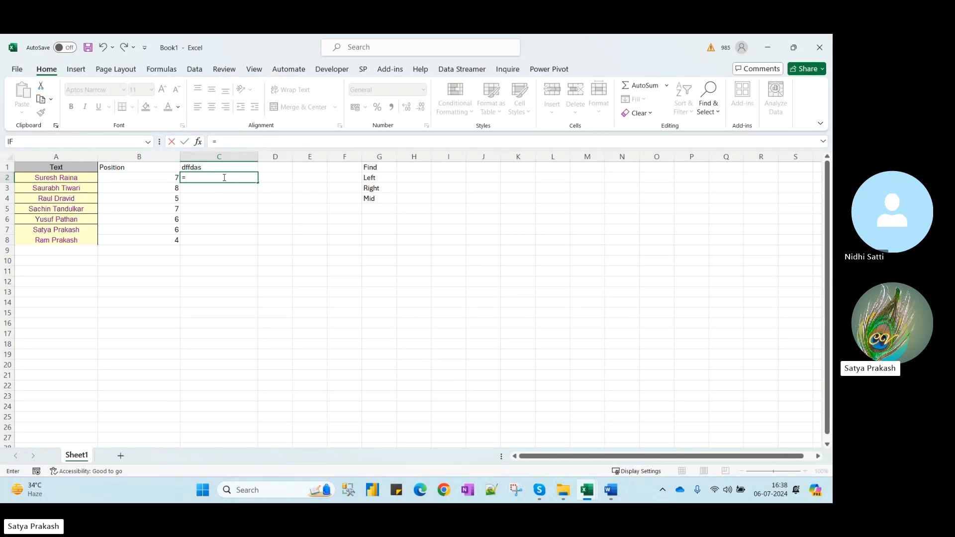
type("Find")
key("Tab")
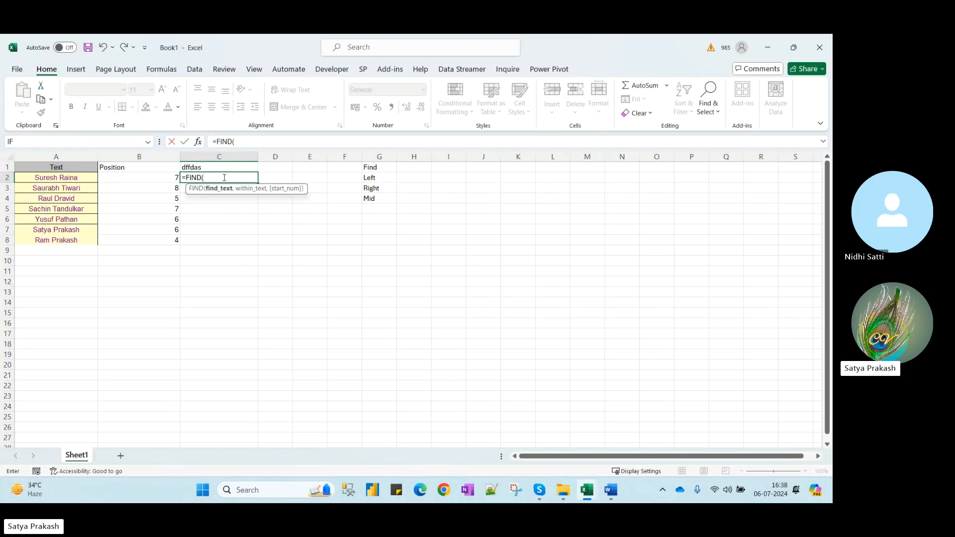
type("\"S\",")
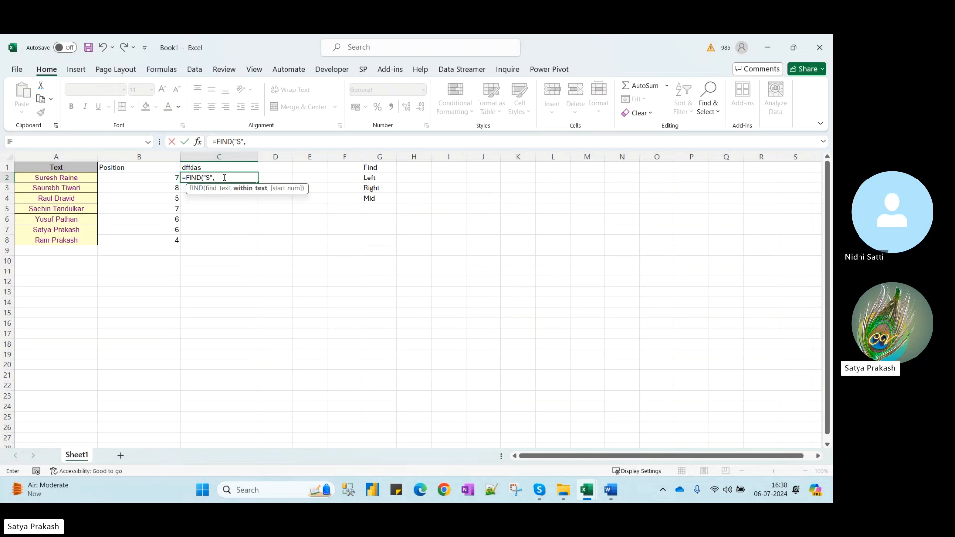
type("up")
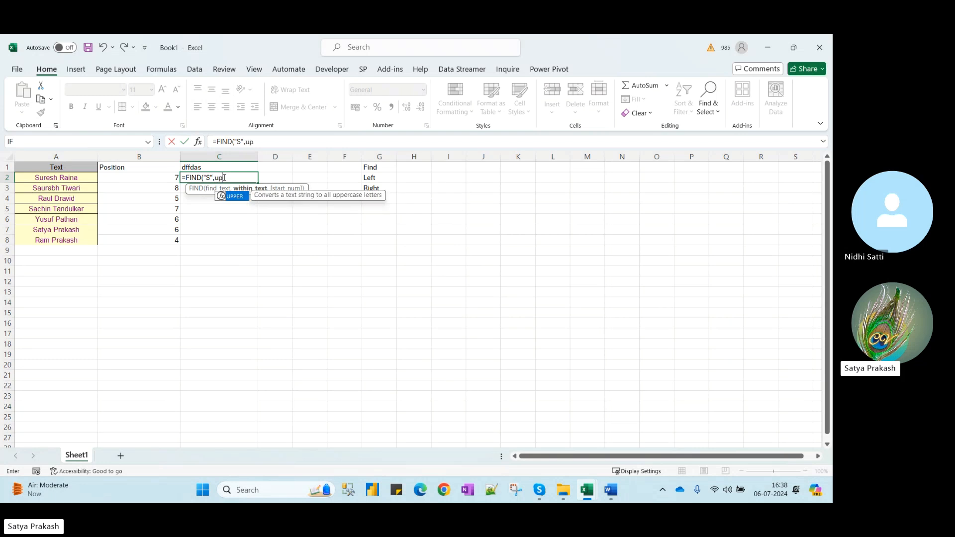
key("Tab")
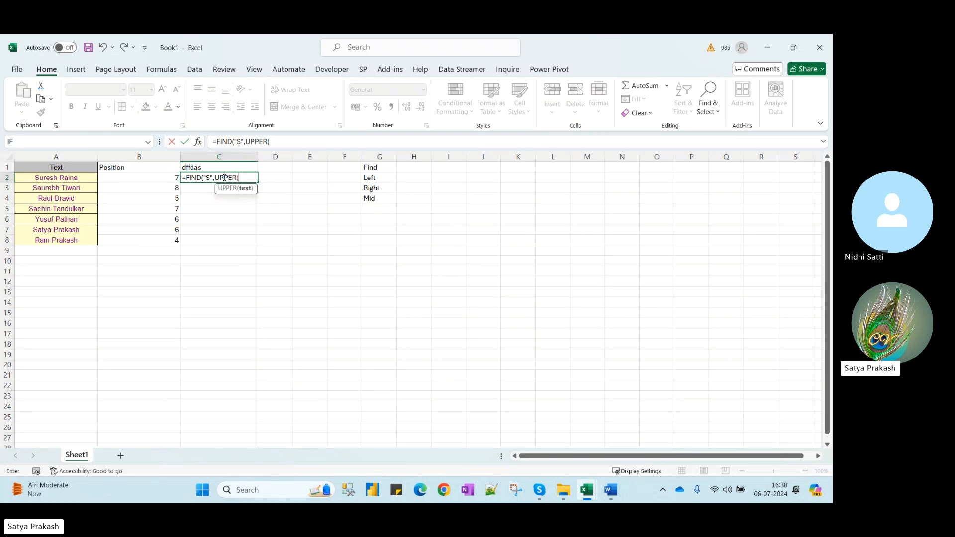
left_click(74, 177)
type("))")
key("Return")
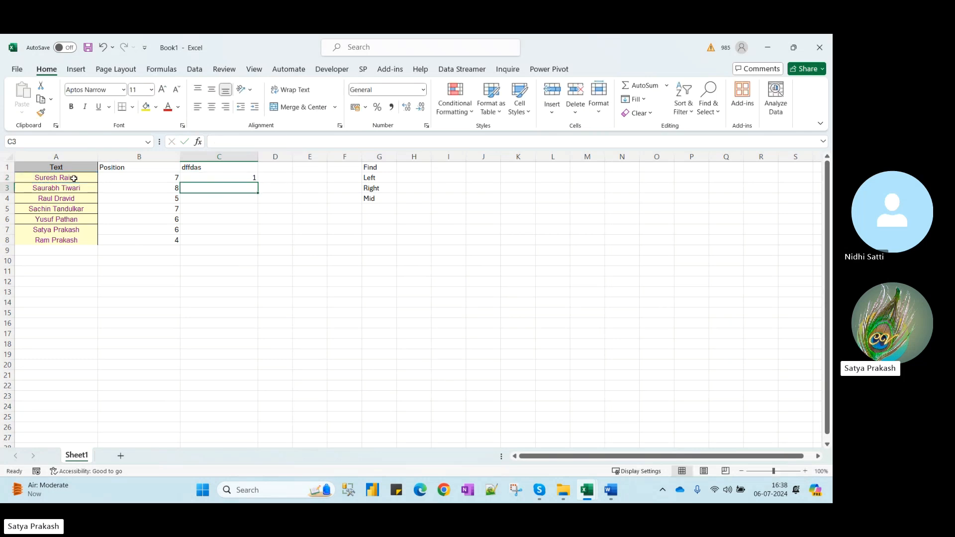
key("Up")
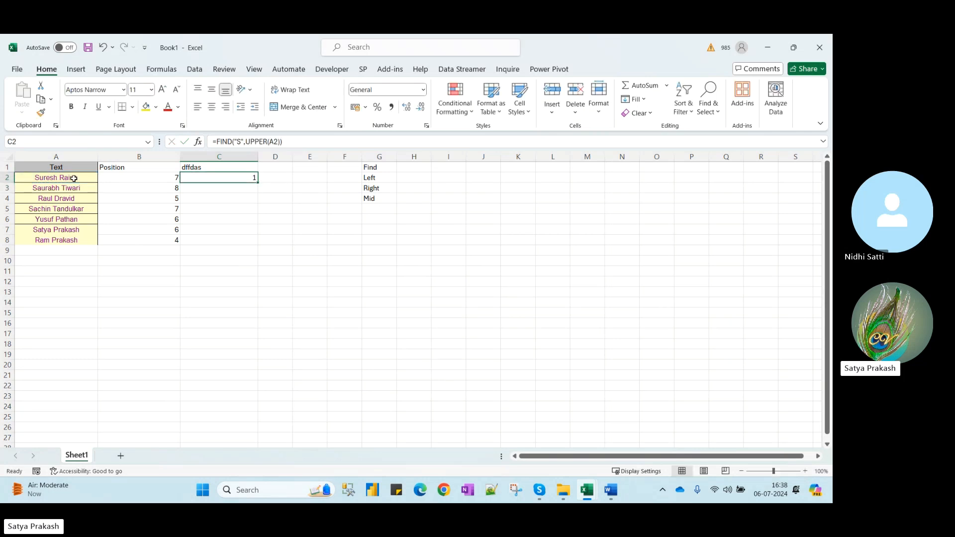
double_click(258, 182)
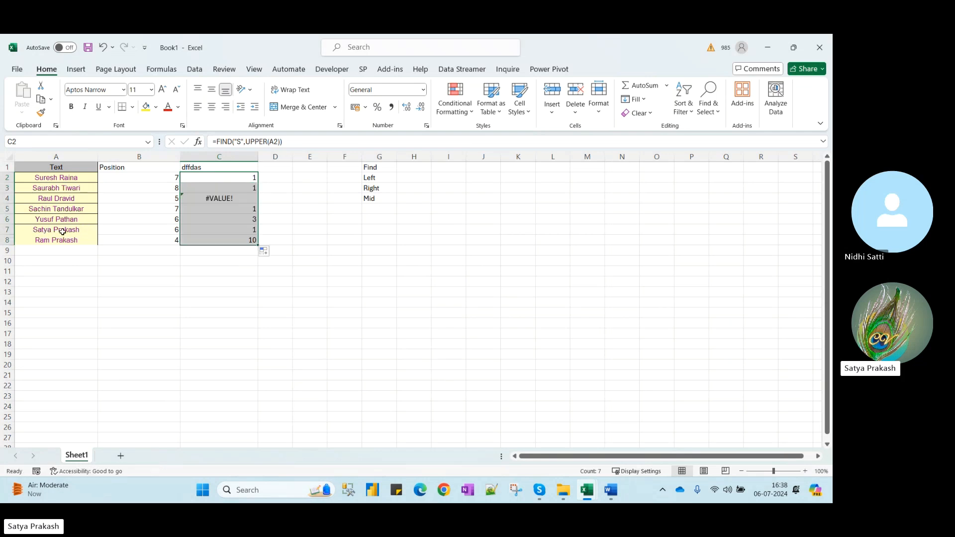
left_click(217, 230)
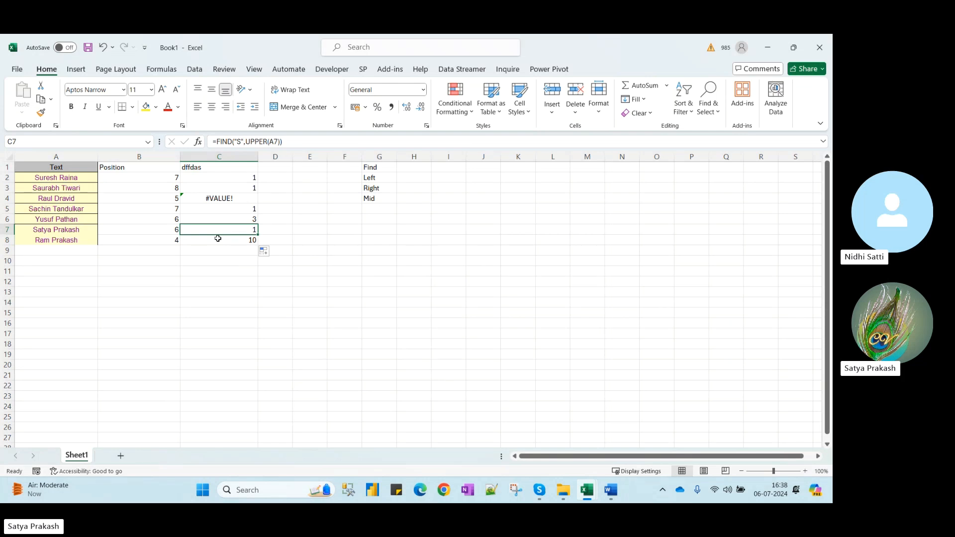
left_click(218, 240)
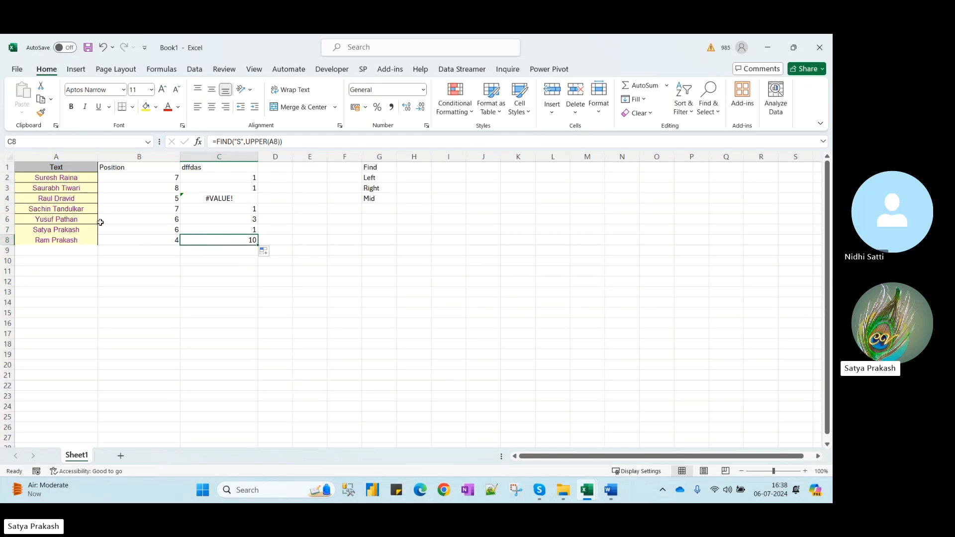
left_click(255, 222)
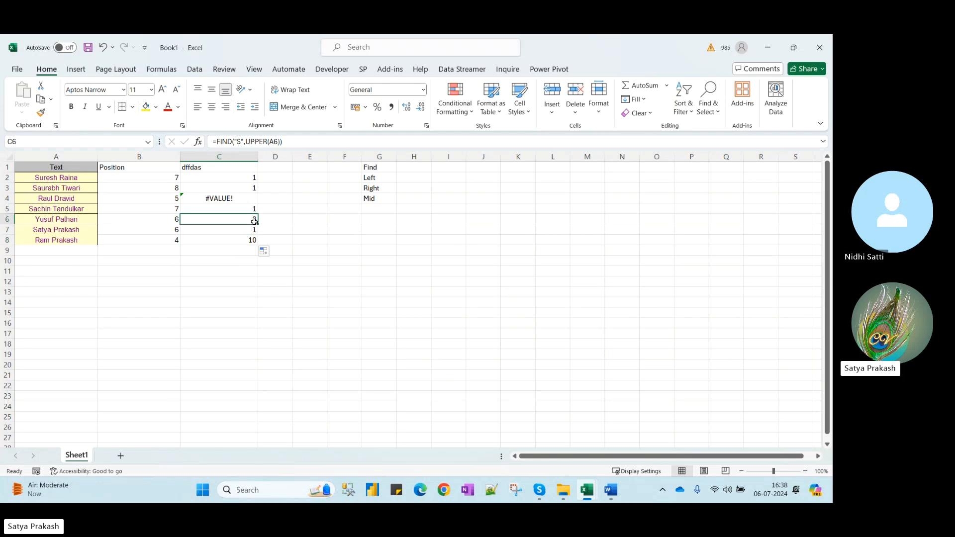
left_click(33, 208)
left_click(33, 199)
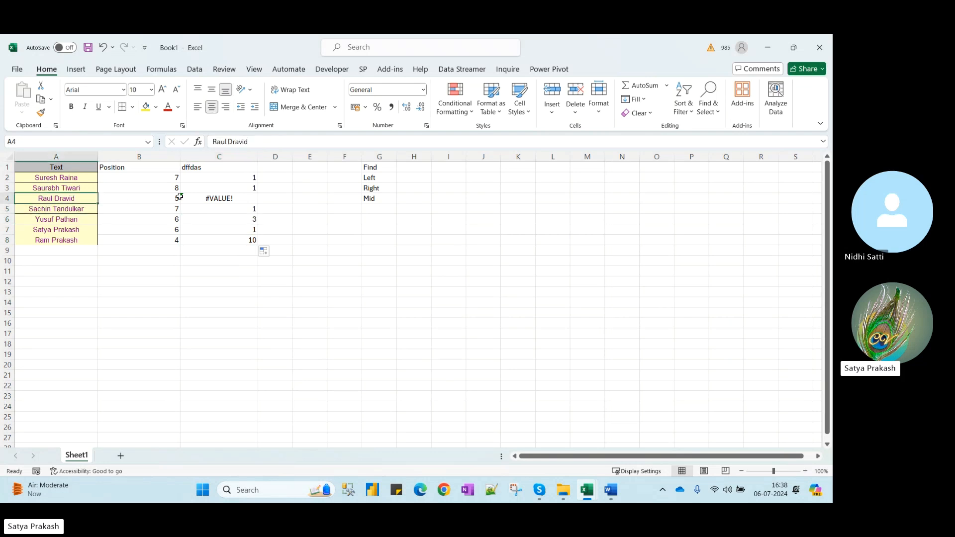
left_click(74, 189)
left_click(38, 178)
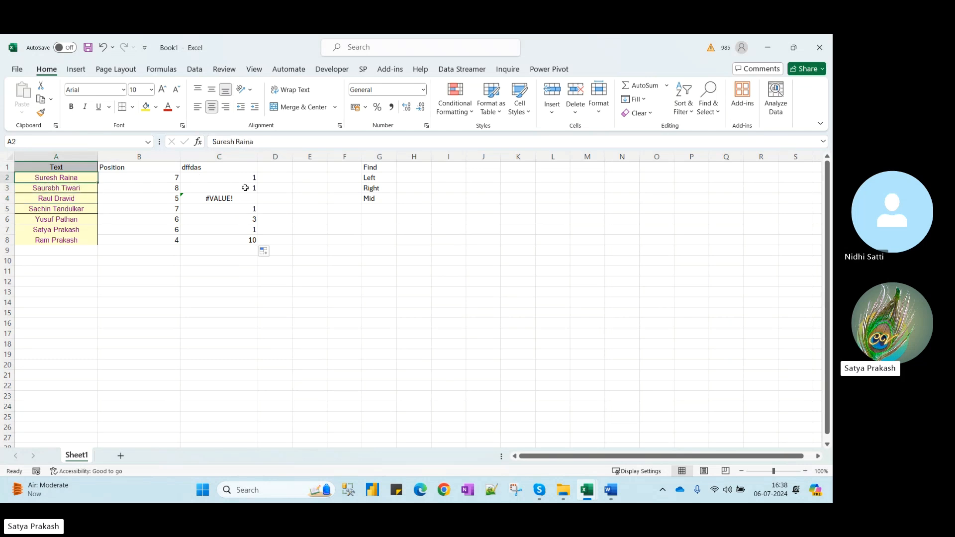
left_click_drag(158, 178, 156, 241)
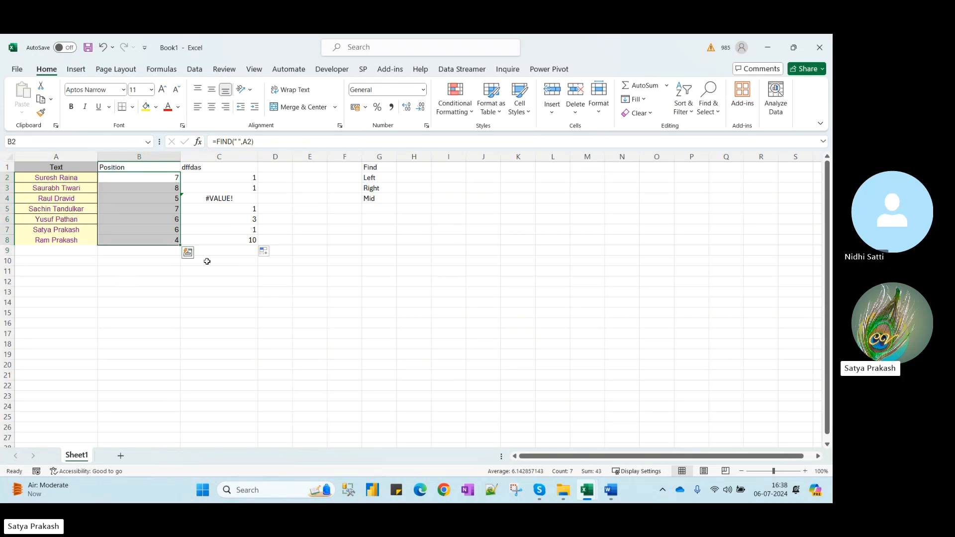
left_click(246, 180)
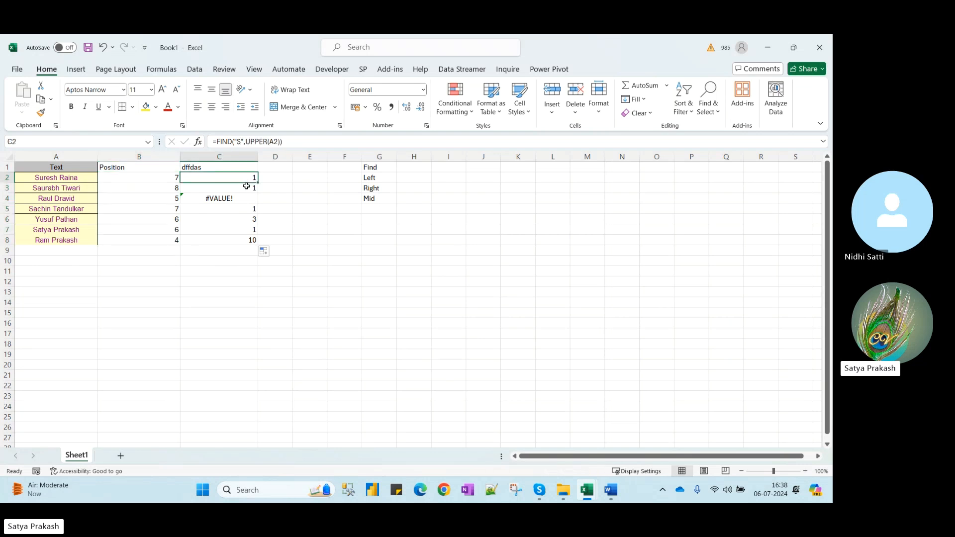
left_click(316, 178)
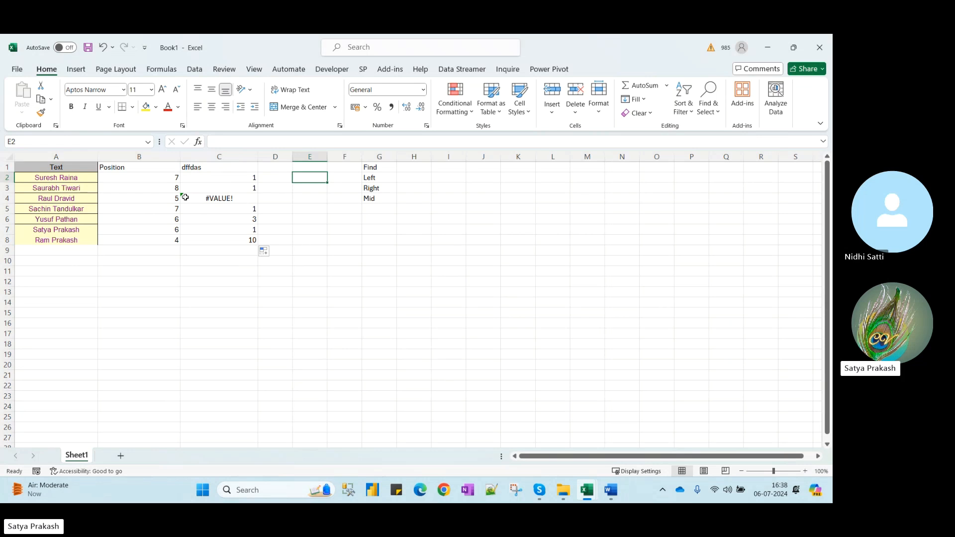
Change C2 to =FIND("A",UPPER(A2)) and fill it to C8, giving 9, 2, 2, 2, 8, 2, 2
left_click(158, 179)
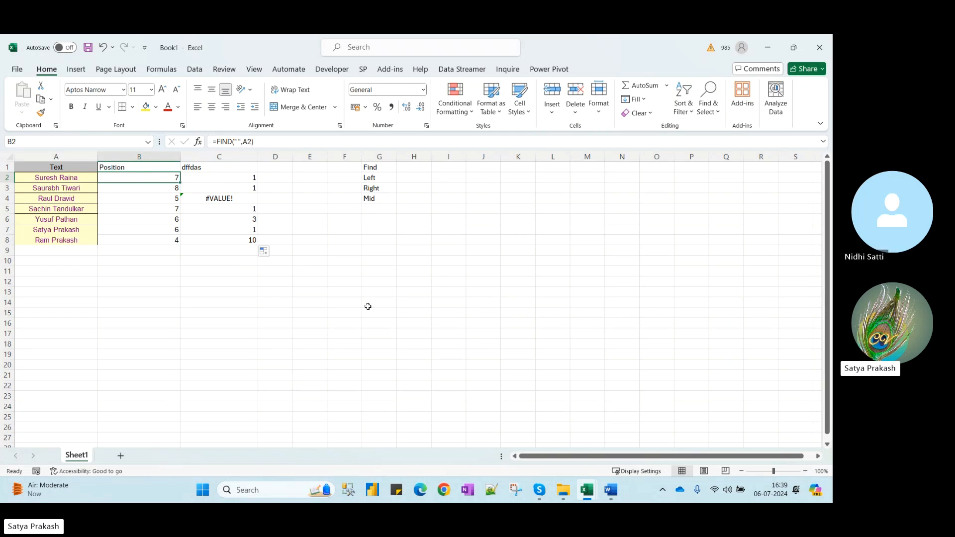
left_click(72, 179)
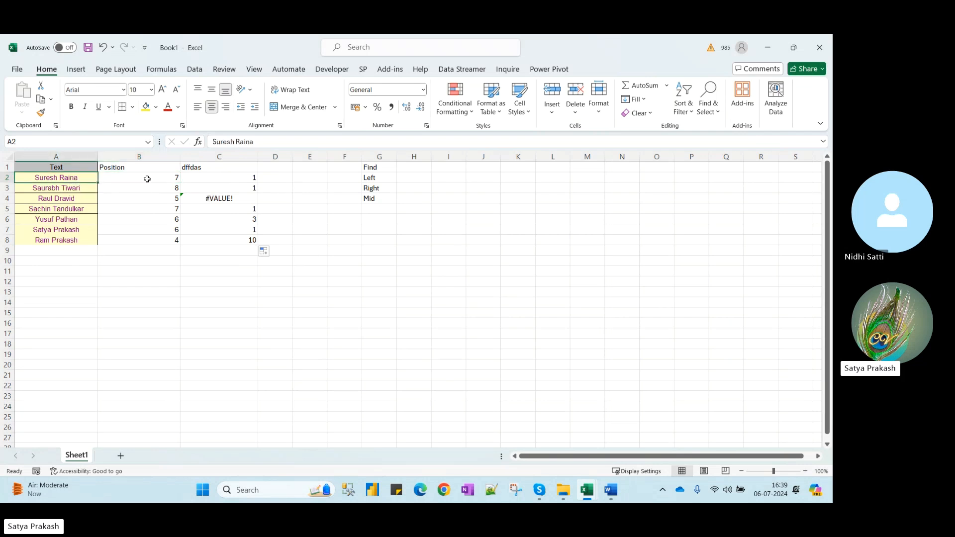
left_click(228, 178)
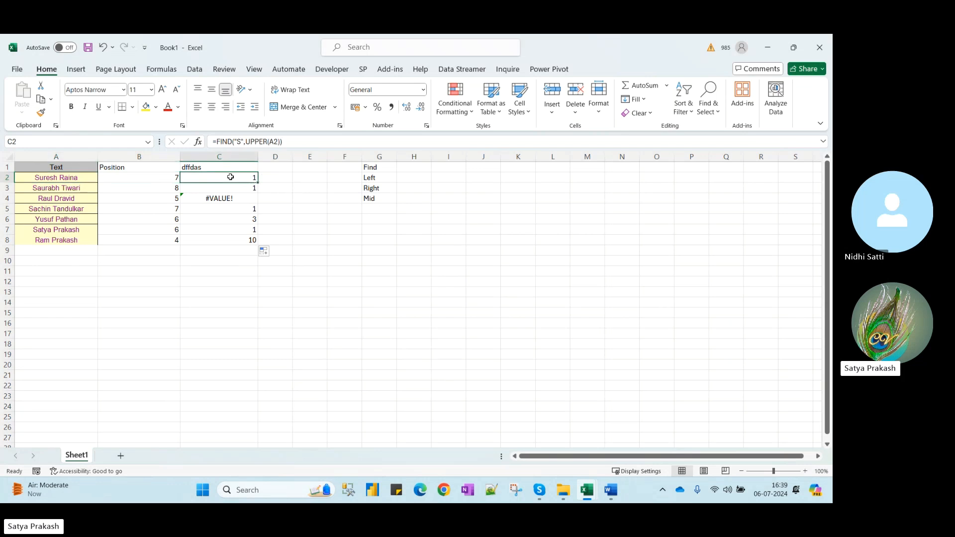
left_click(235, 141)
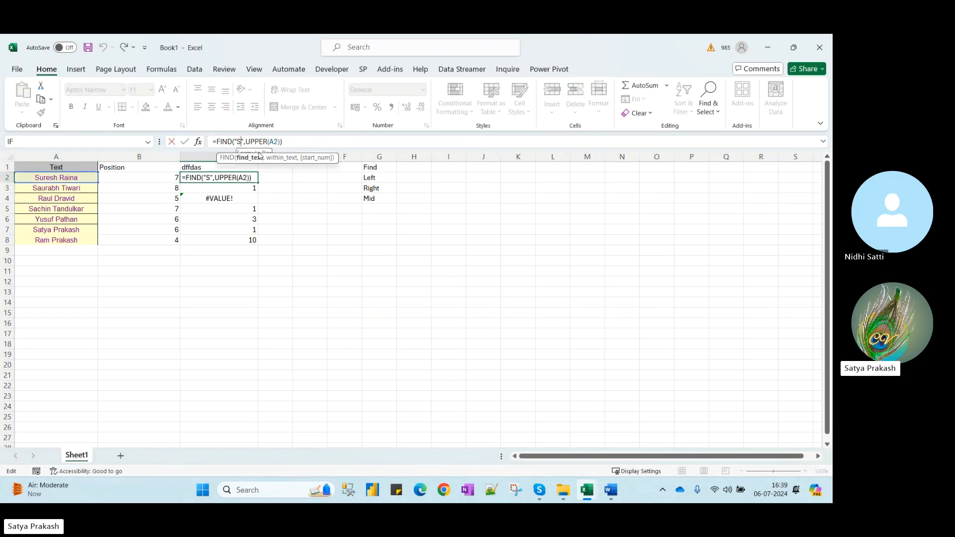
key("Delete")
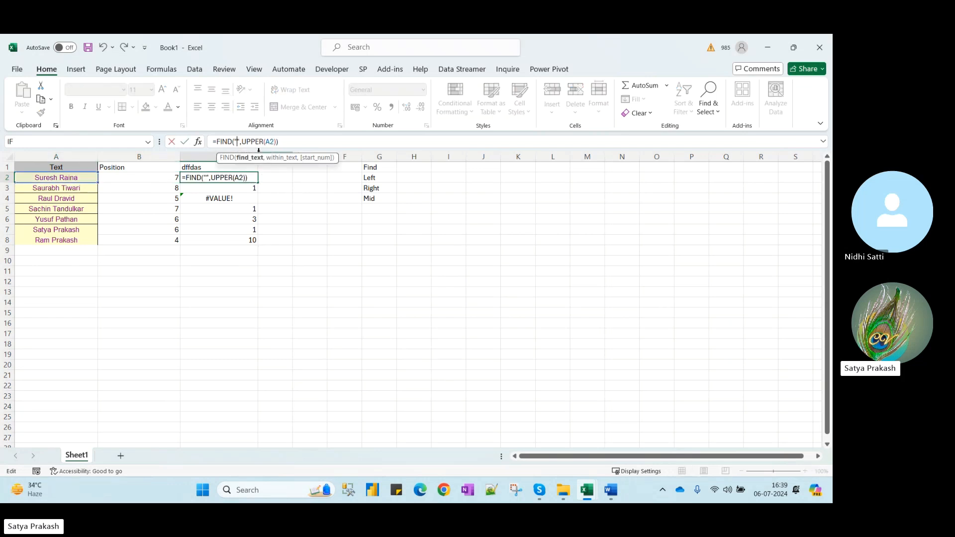
type("A")
key("Return")
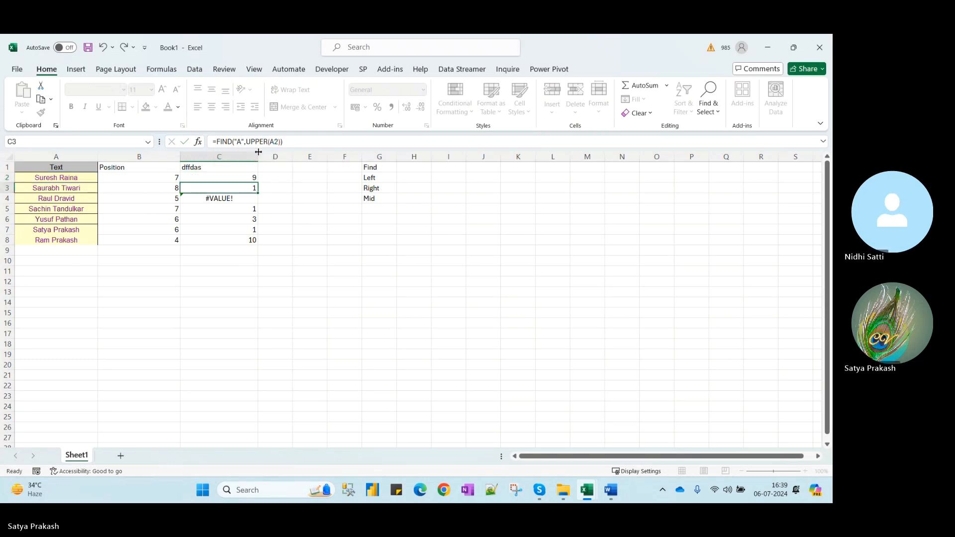
key("Up")
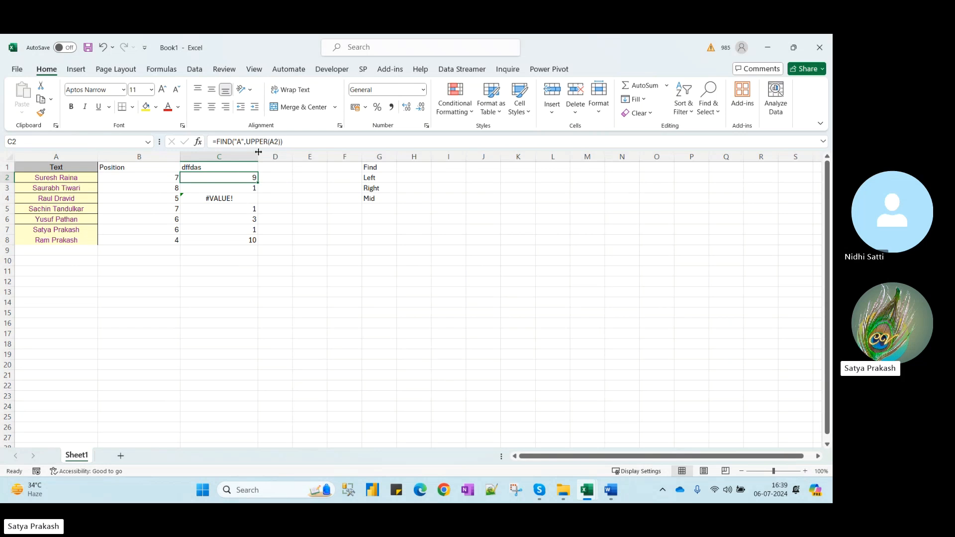
double_click(258, 182)
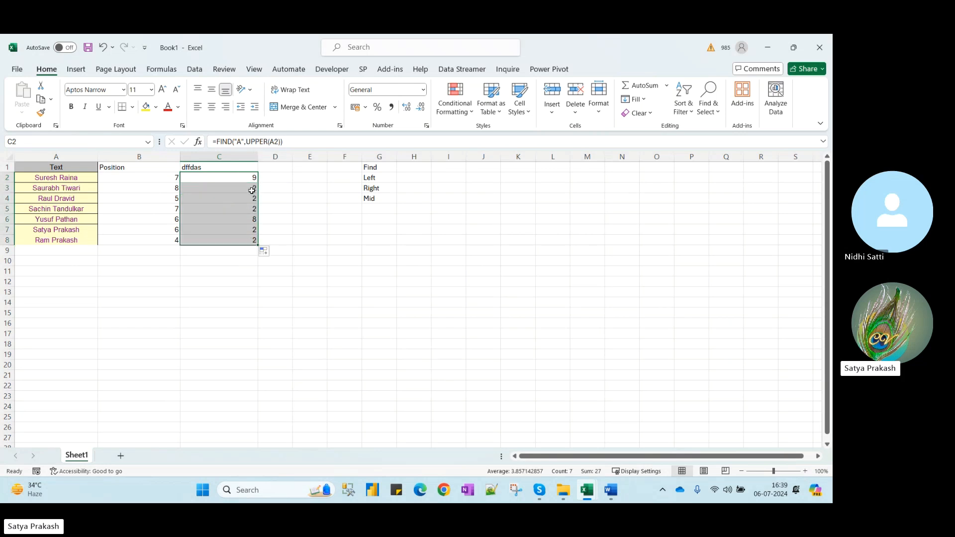
left_click(245, 179)
Switch C2 to =FIND("T",UPPER(A2)) and fill it to C8, producing #VALUE! in rows 2, 4, 8
left_click(241, 143)
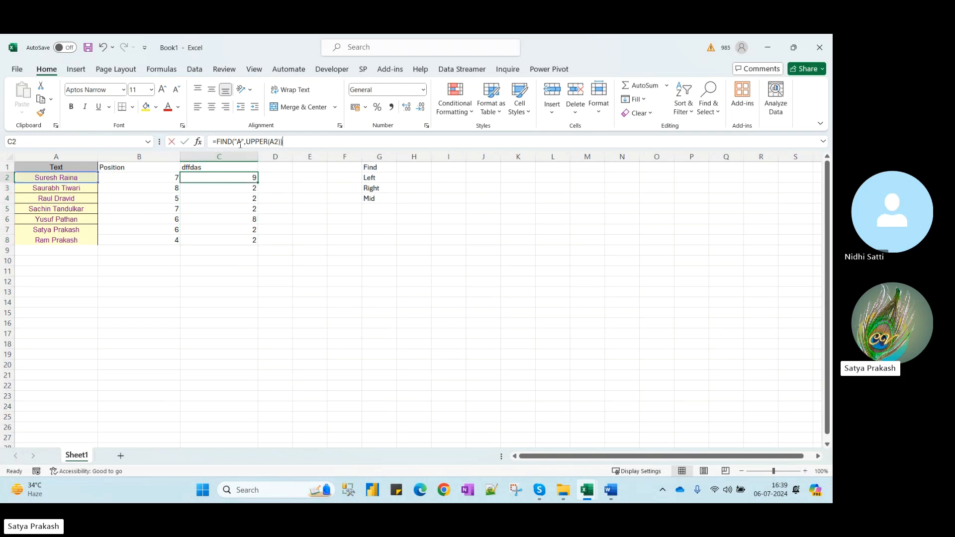
key("BackSpace")
type("T")
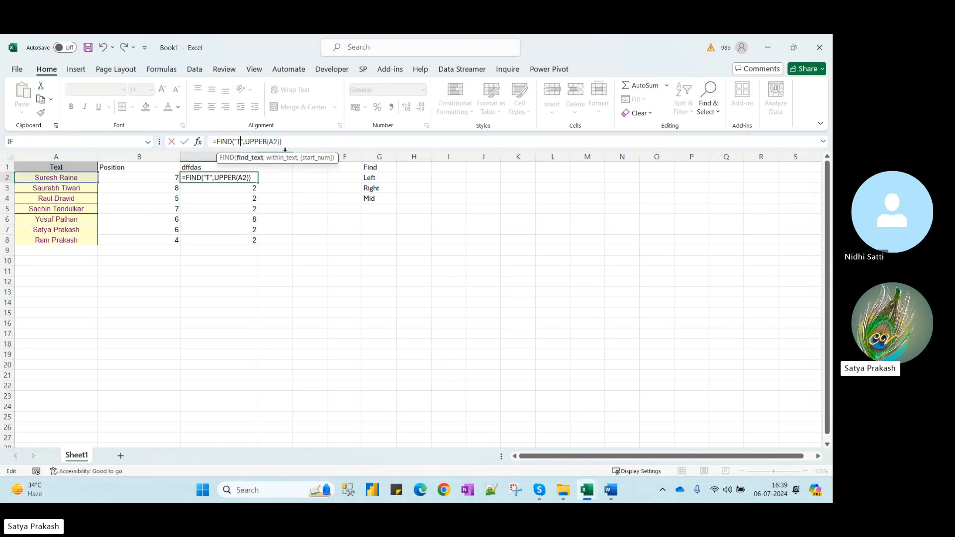
key("Return")
left_click(232, 177)
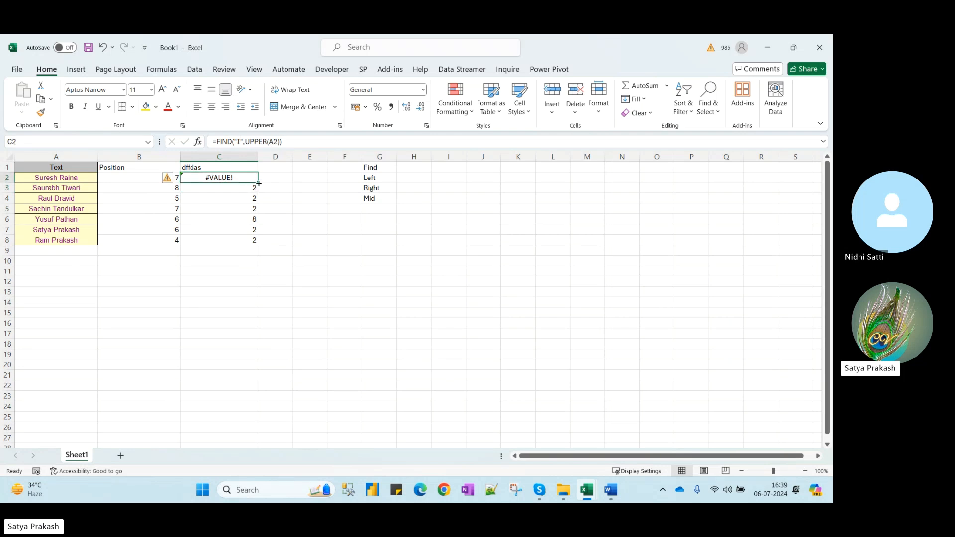
left_click_drag(259, 184, 260, 245)
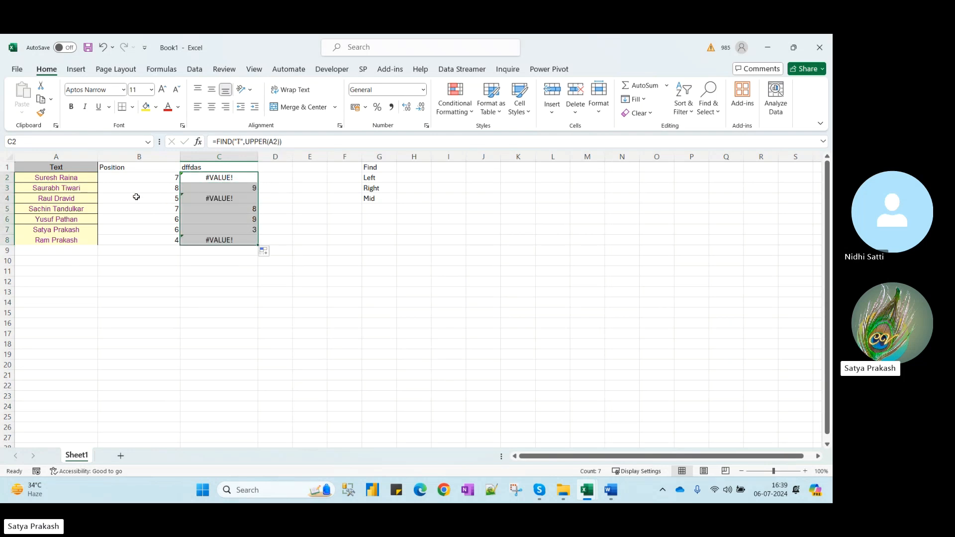
left_click(225, 188)
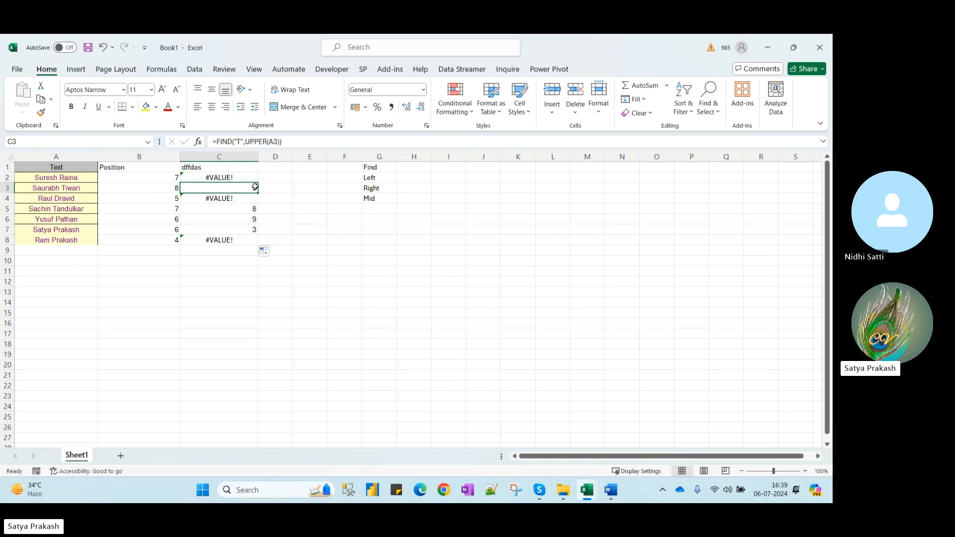
left_click(156, 180)
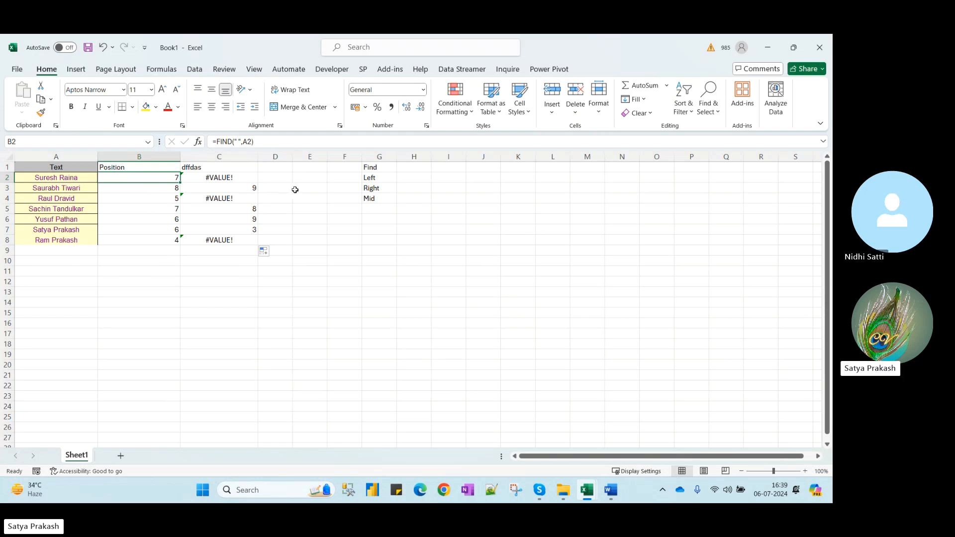
Start retyping the C1 header as 'Find default'
left_click(276, 168)
left_click(244, 169)
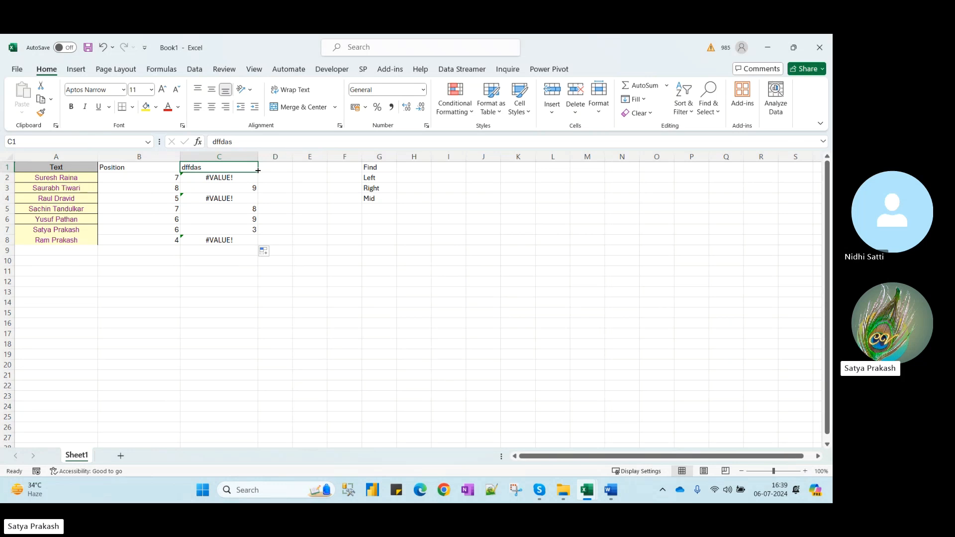
type("Fo")
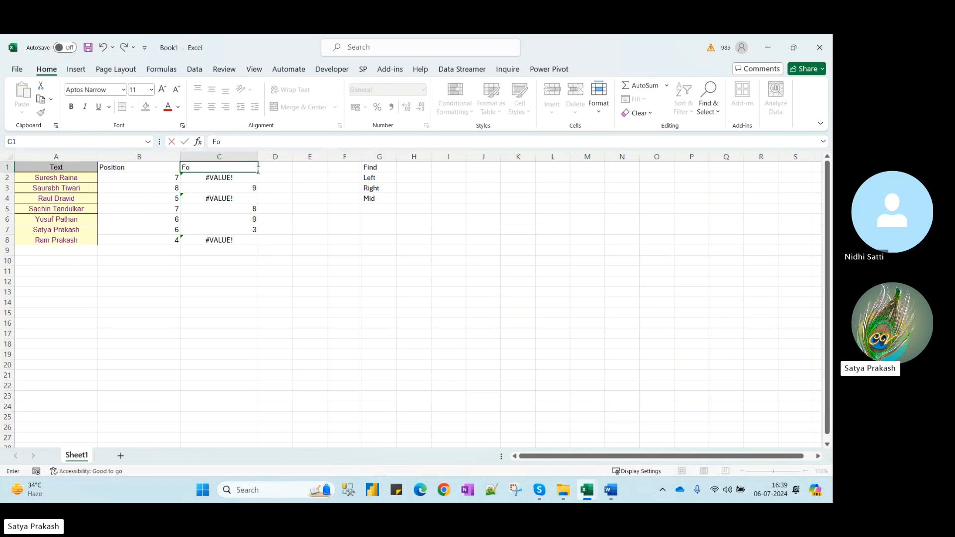
type("ind")
key("BackSpace")
key("BackSpace")
type("ind default")
Finish the 'Find default' header in C1, add 'Next level' in D1, and widen column D
key("Tab")
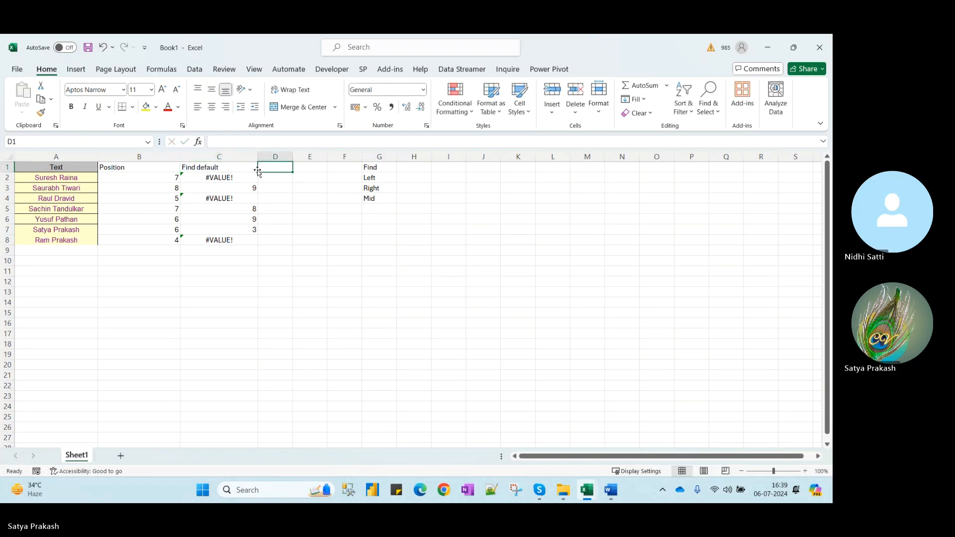
type("Next leve")
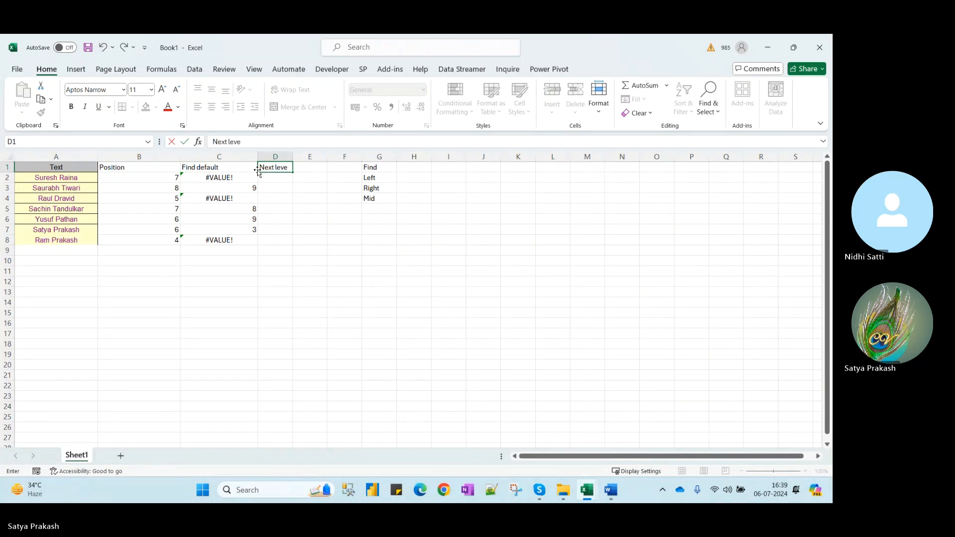
type("l")
key("Return")
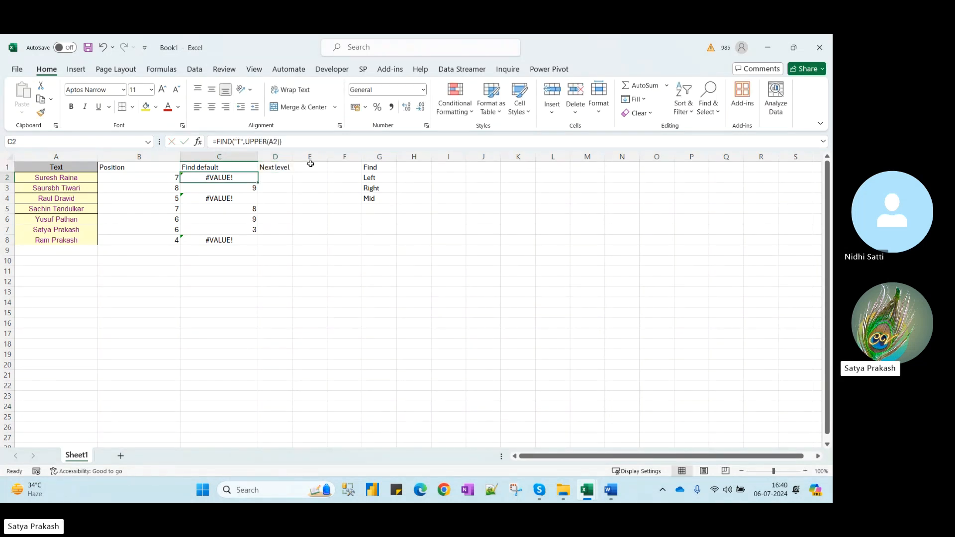
left_click_drag(293, 157, 329, 156)
Enter =FIND("s",A2) in D2, widening column C along the way
left_click(288, 177)
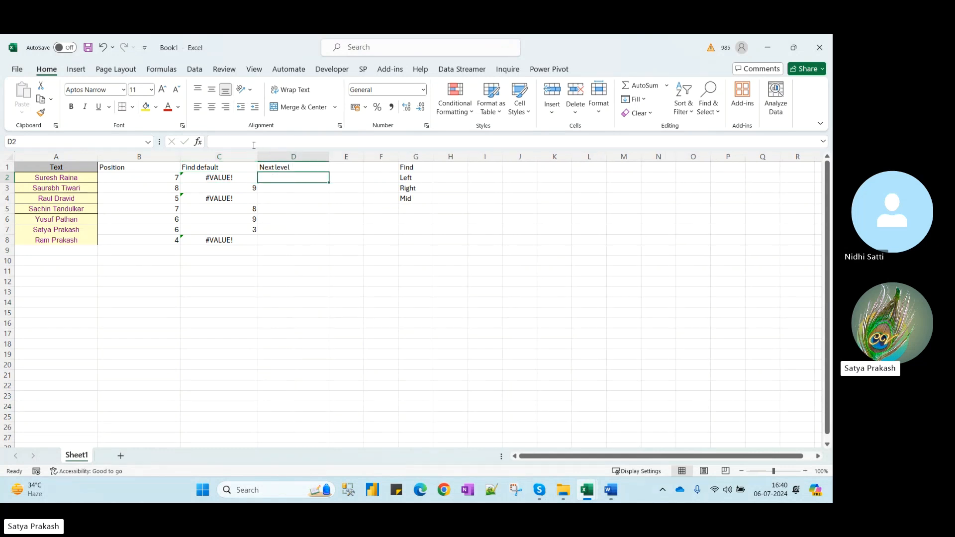
left_click_drag(258, 156, 271, 156)
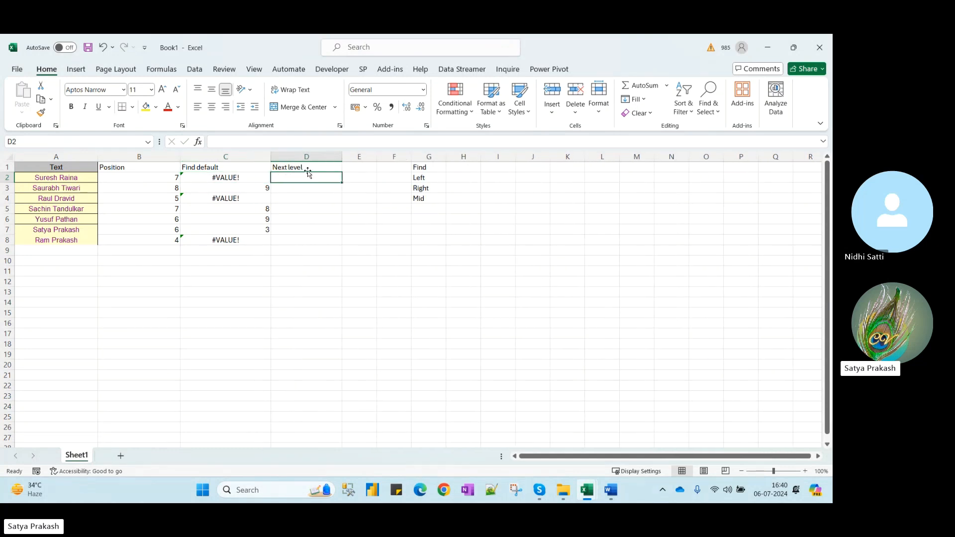
type("=find")
key("Tab")
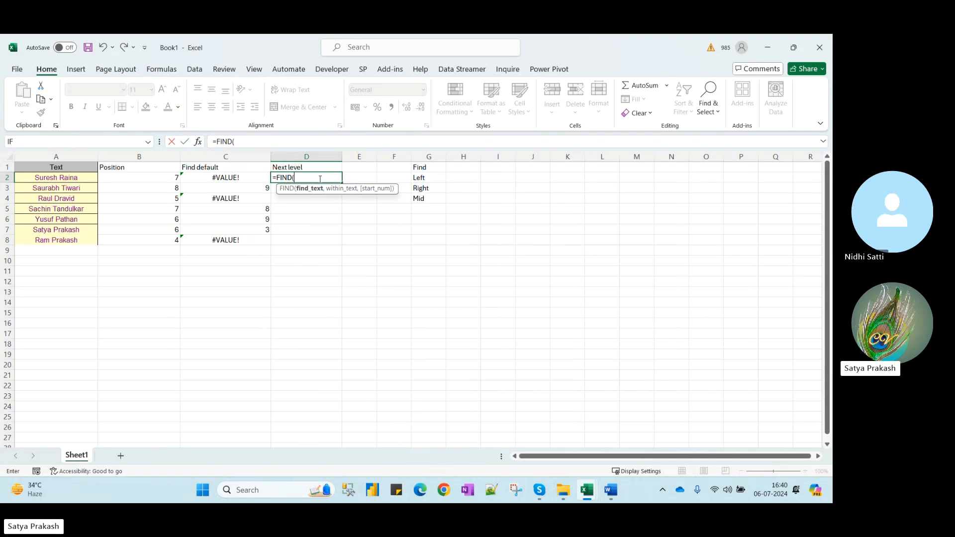
type("\"s\",")
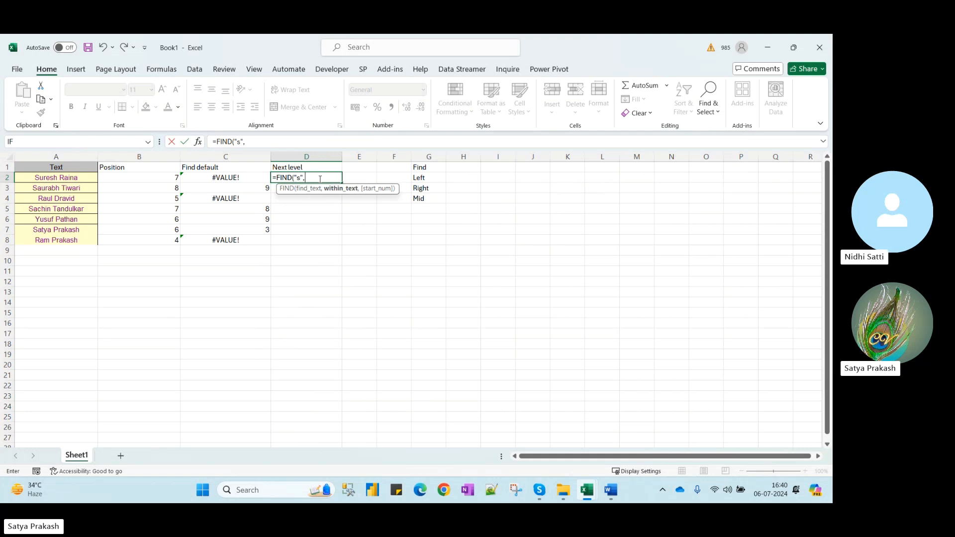
left_click(65, 177)
key("Return")
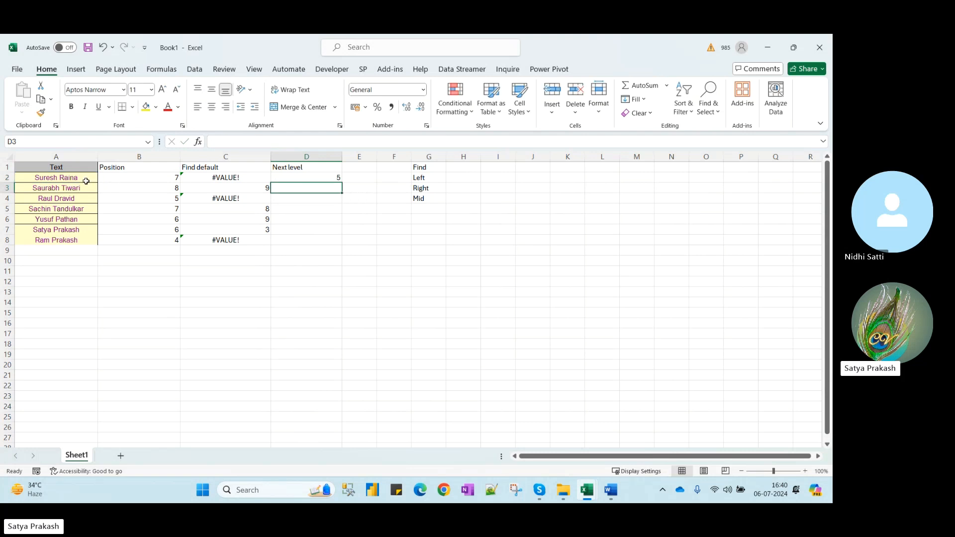
Fill the D2 formula down to D8, giving 5, #VALUE!, #VALUE!, #VALUE!, 3, 12, 10
left_click(319, 177)
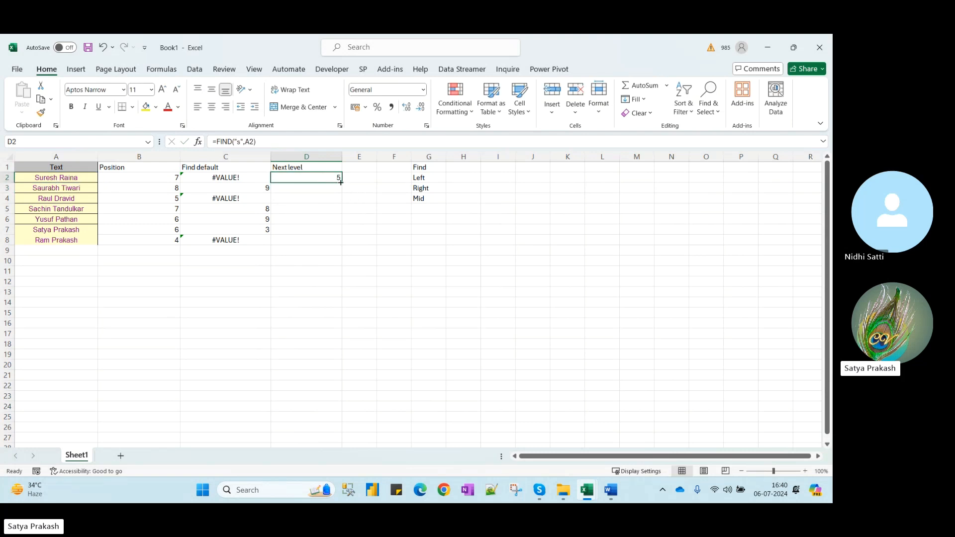
left_click_drag(342, 183, 342, 244)
left_click(312, 259)
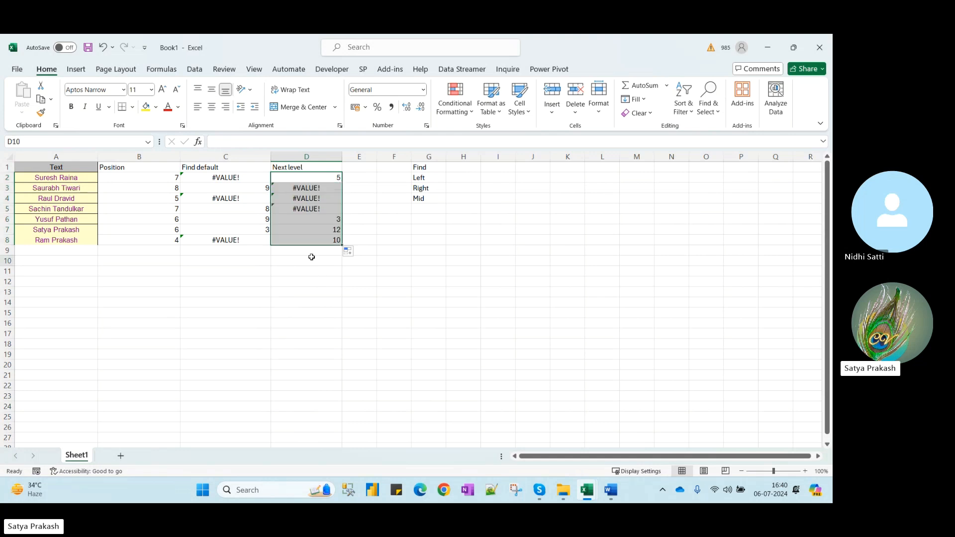
left_click_drag(79, 188, 84, 199)
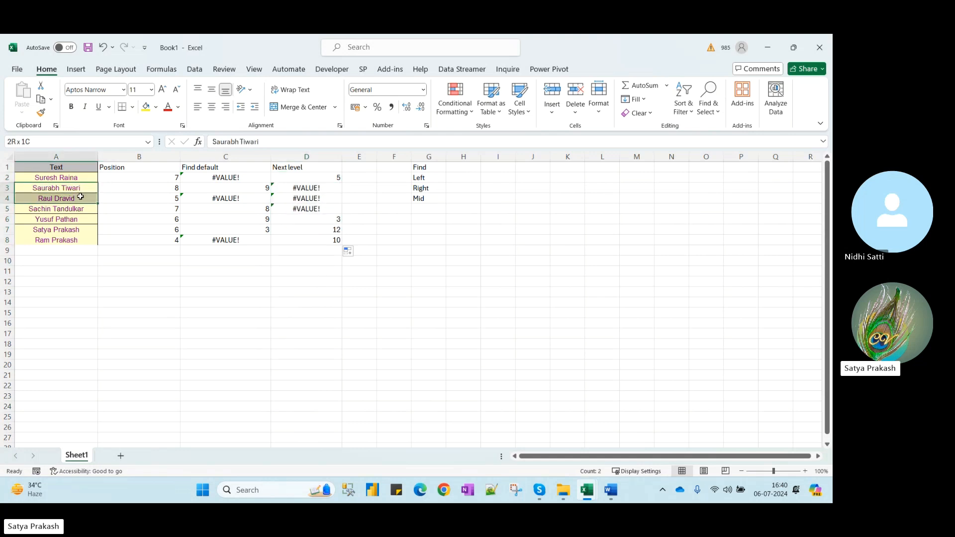
left_click(328, 188)
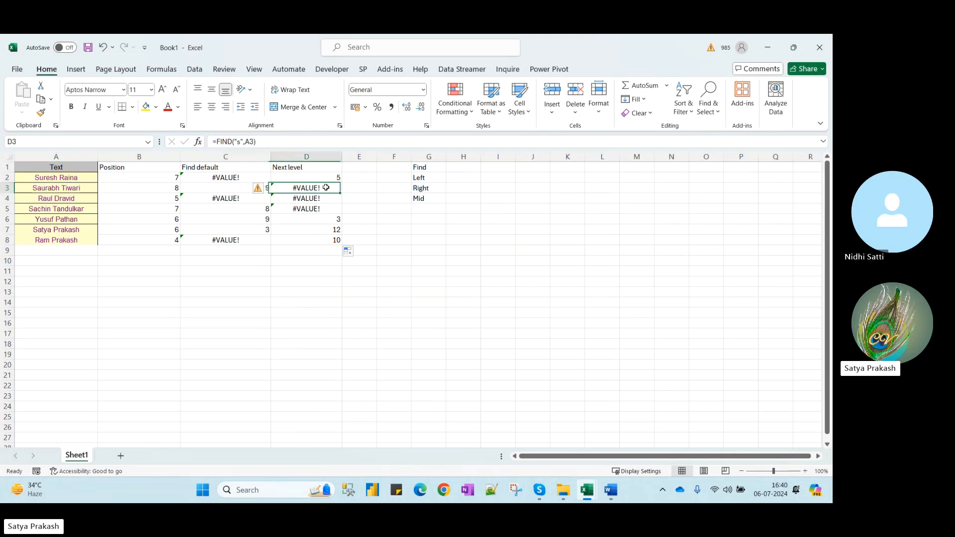
left_click(312, 177)
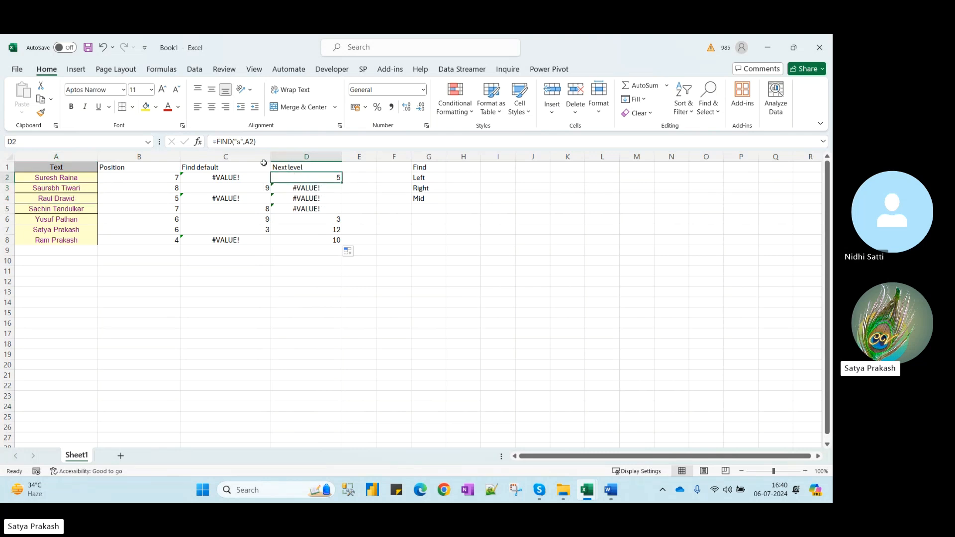
Change D2's formula to =FIND("s",LOWER(A2))
left_click(245, 141)
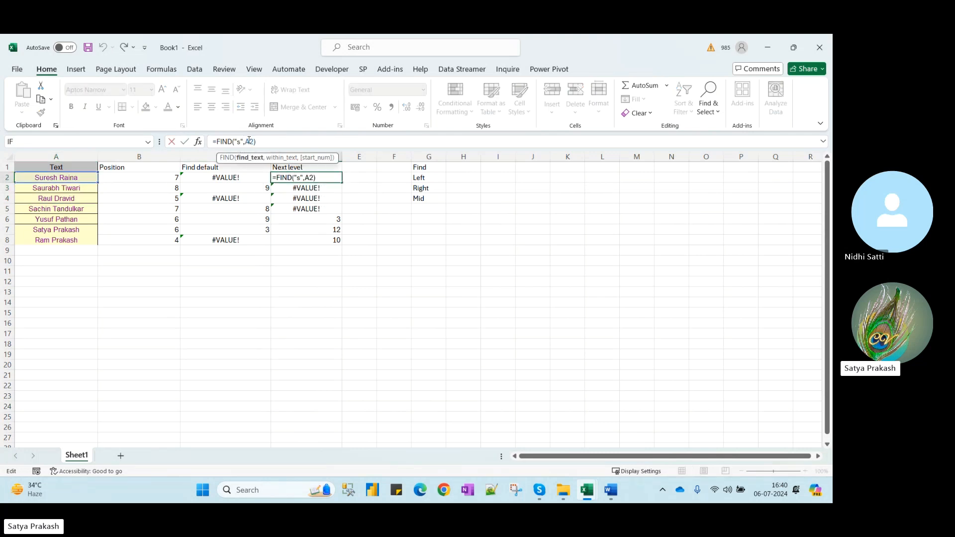
left_click(247, 141)
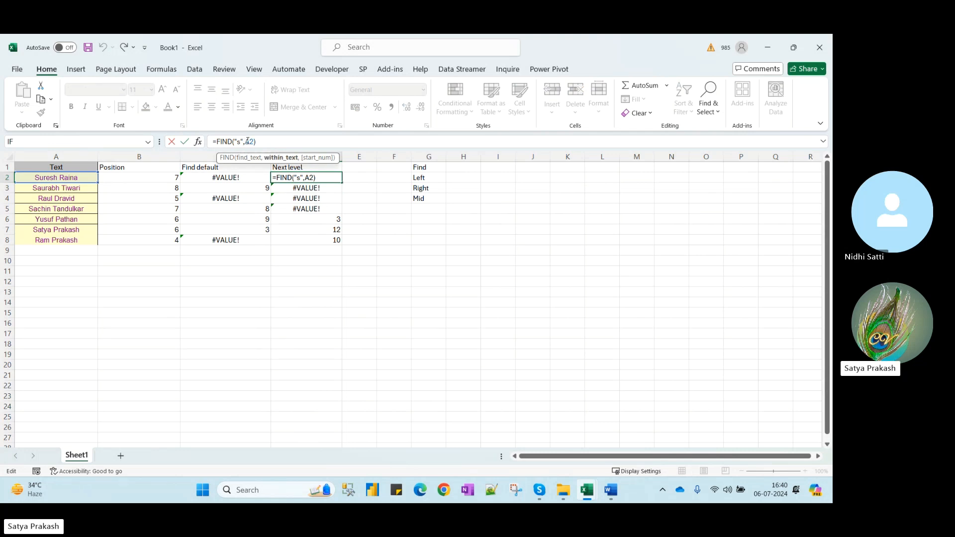
type("low")
key("Tab")
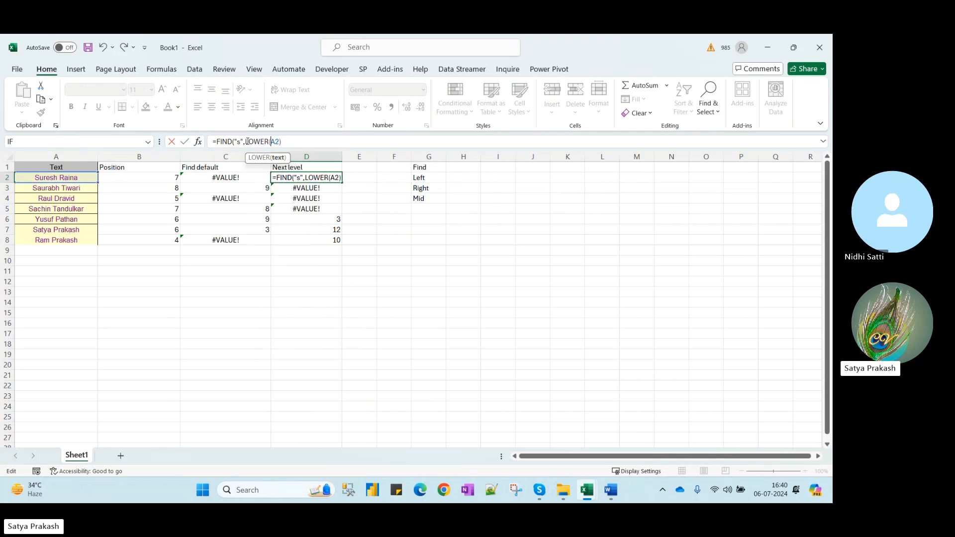
key("Right")
key("Right")
type(")")
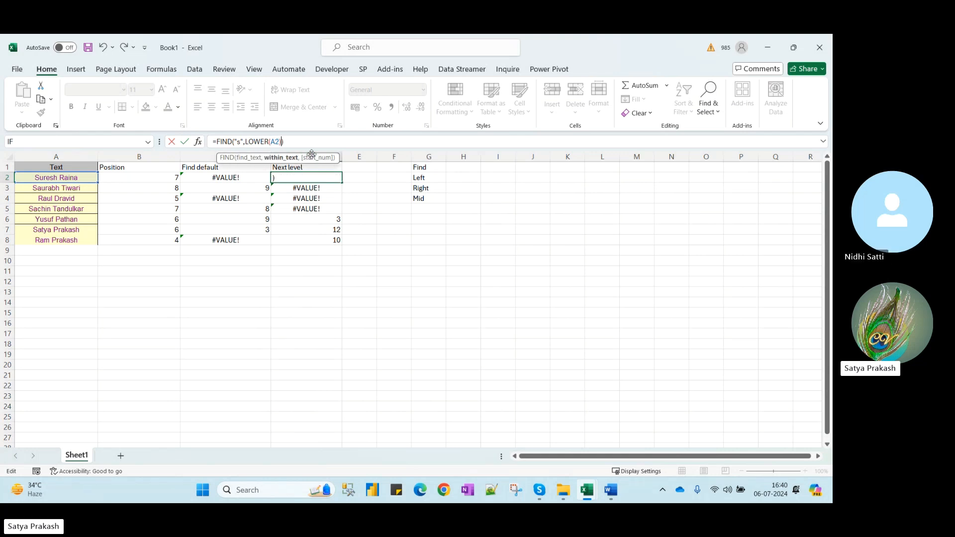
key("Return")
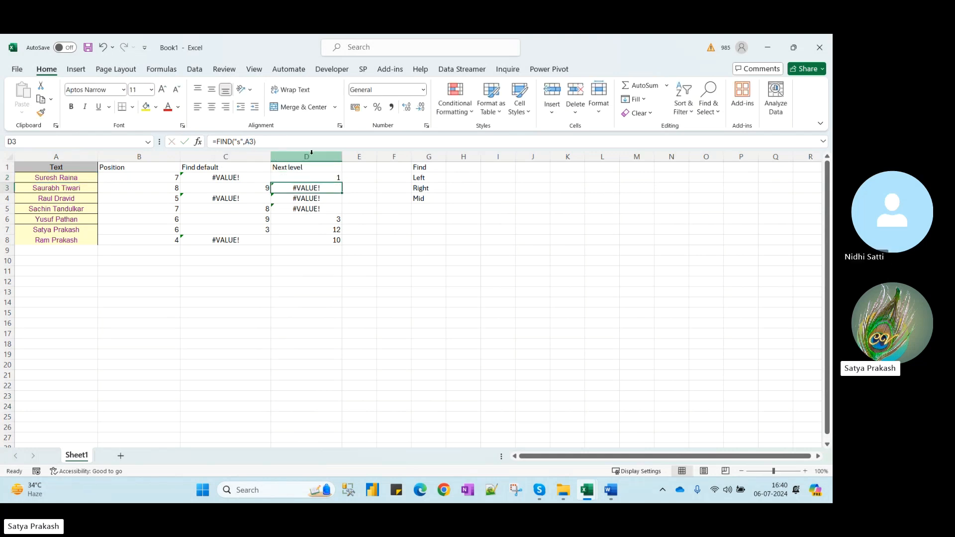
Copy the LOWER formula down to D8, giving 1, 1, #VALUE!, 1, 3, 1, 10
left_click(307, 178)
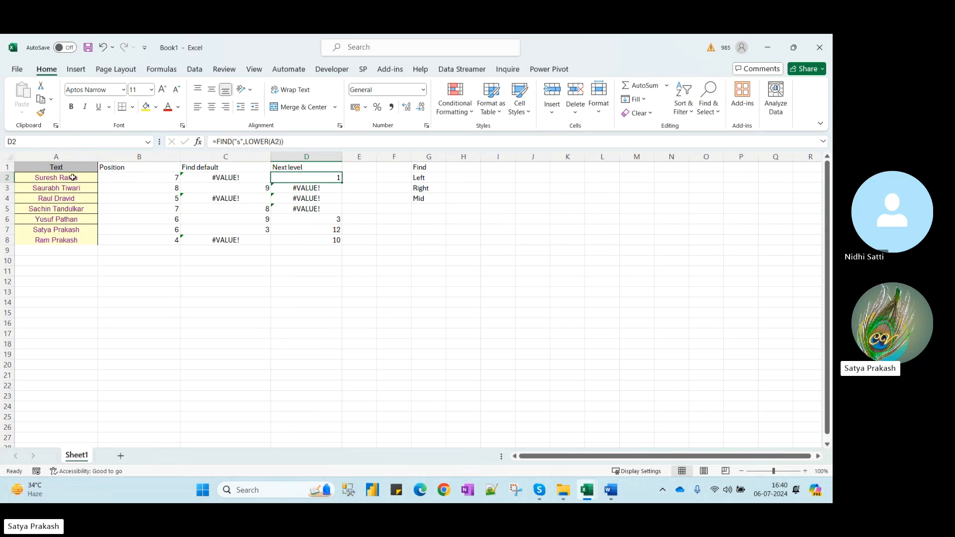
double_click(342, 183)
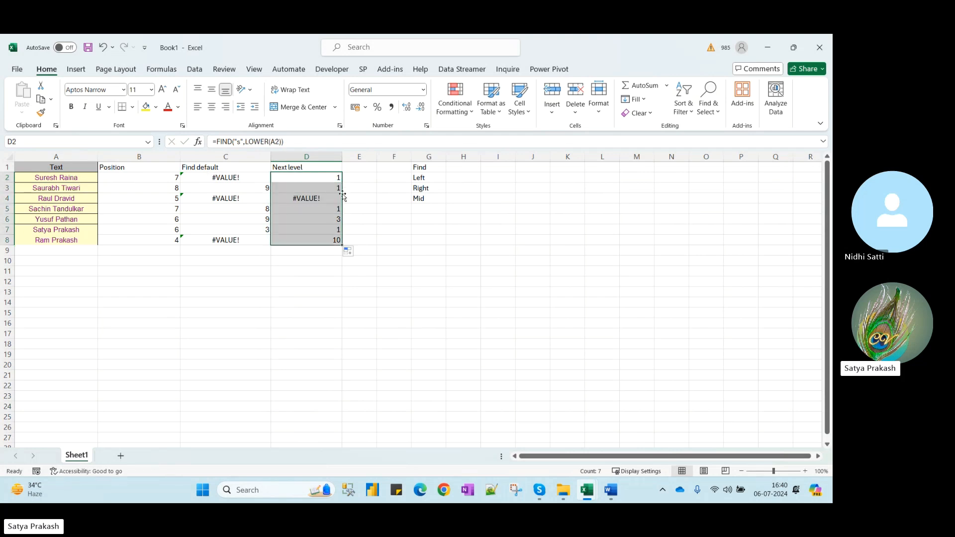
left_click(329, 191)
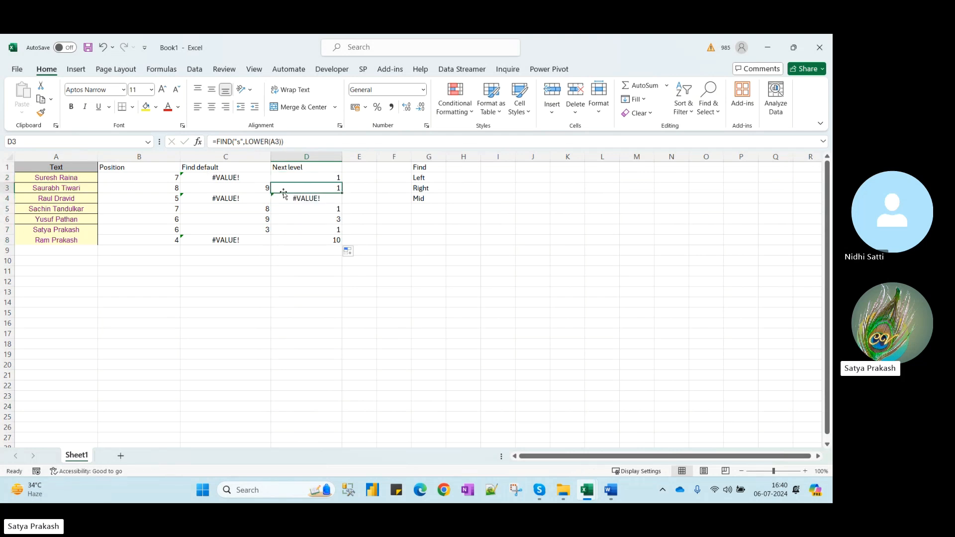
left_click(39, 222)
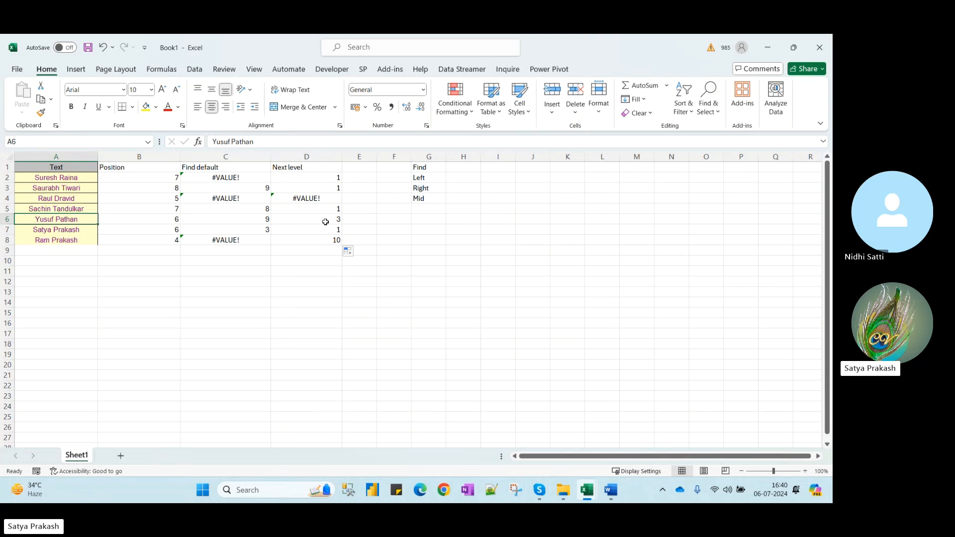
left_click(329, 178)
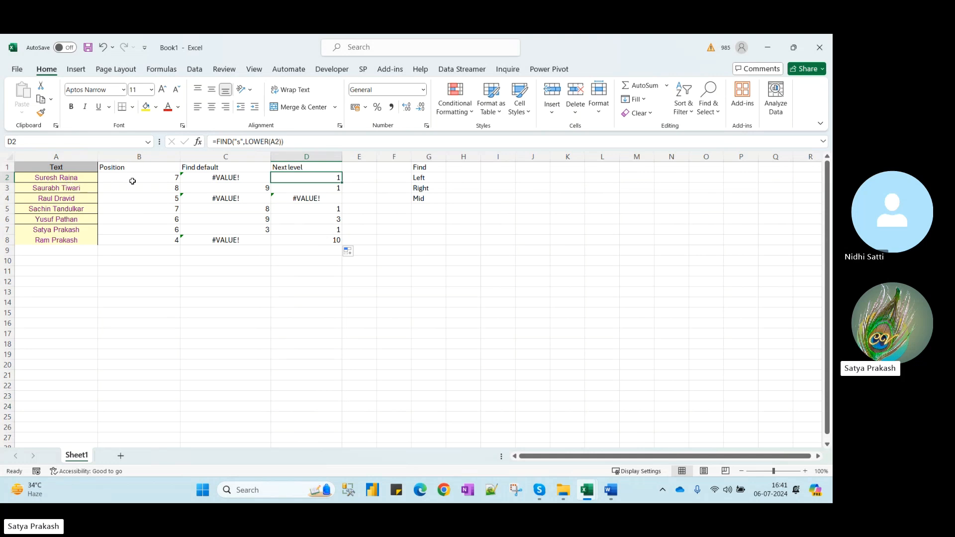
Rewrite D2 as =FIND("s",A2,2) and fill it to D8, returning 5, #VALUE!, #VALUE!, #VALUE!, 3, 12, 10
left_click(360, 166)
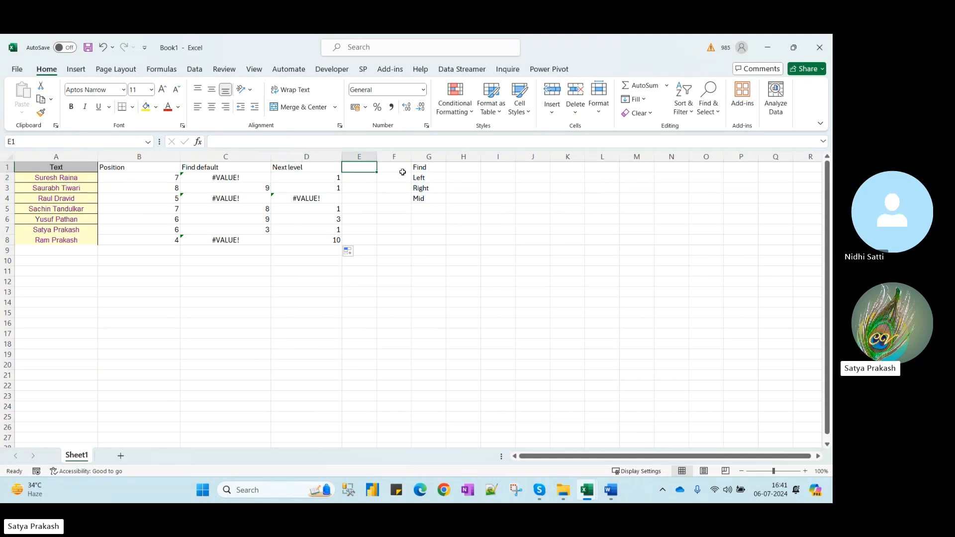
left_click(329, 179)
left_click(287, 142)
key("shift+Left")
key("shift+Left")
key("shift+Left")
key("shift+Left")
key("shift+Left")
key("shift+Left")
key("shift+Left")
key("shift+Left")
key("shift+Left")
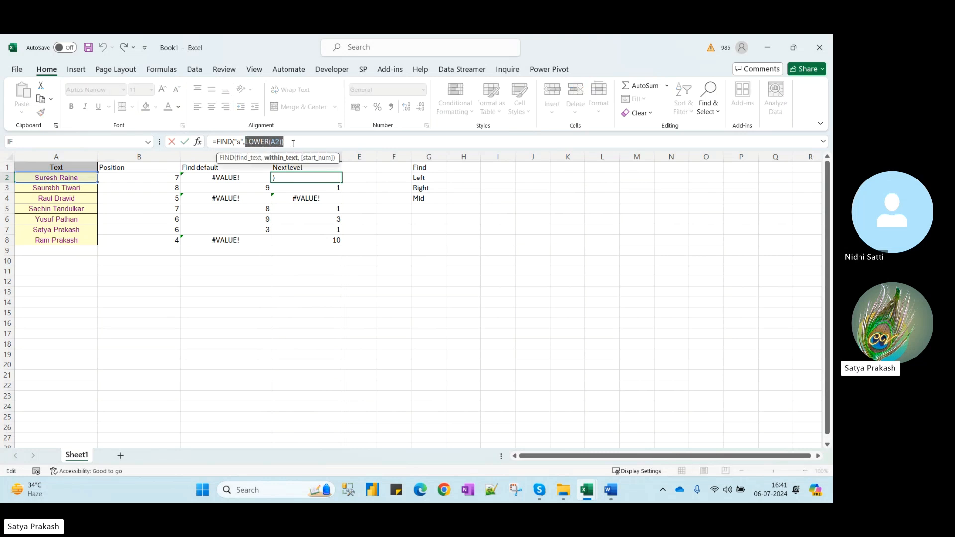
key("BackSpace")
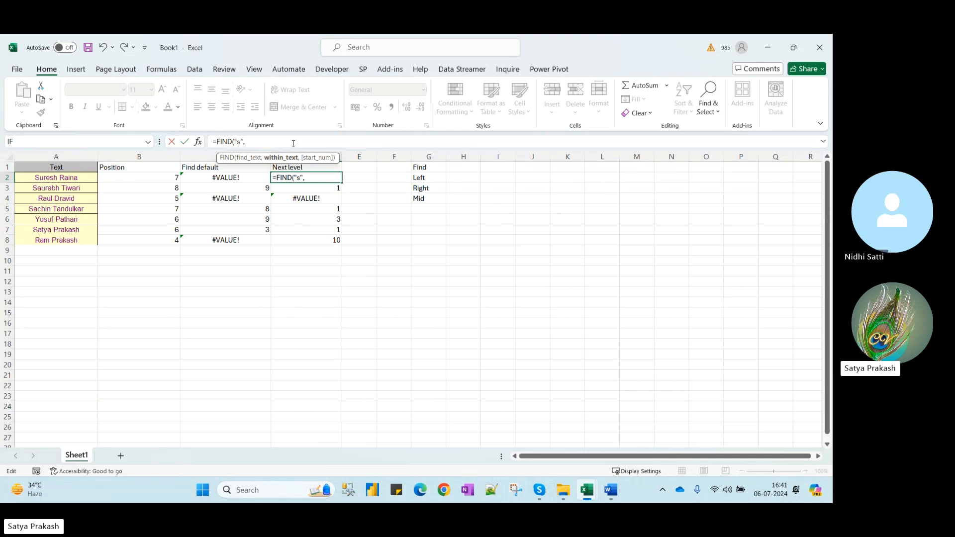
left_click(80, 181)
type(",")
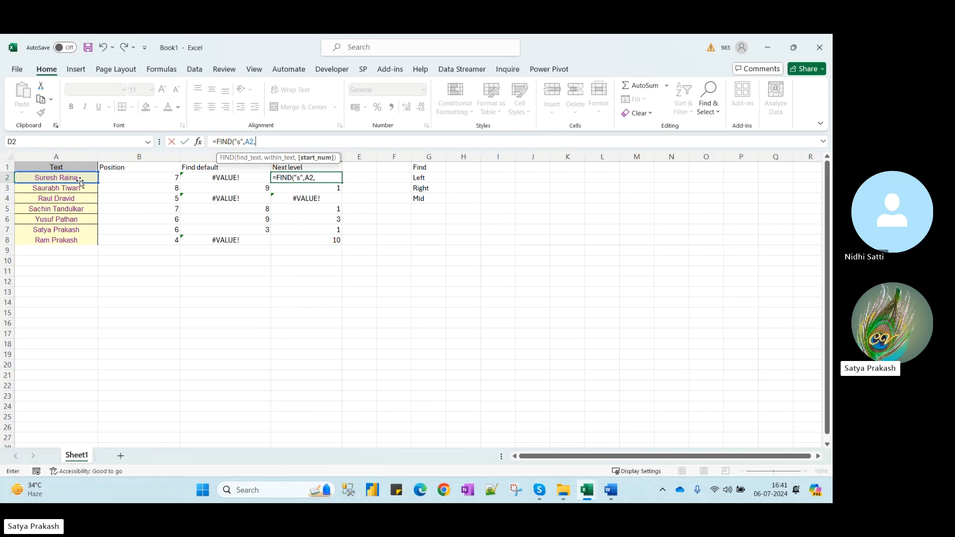
type("2)")
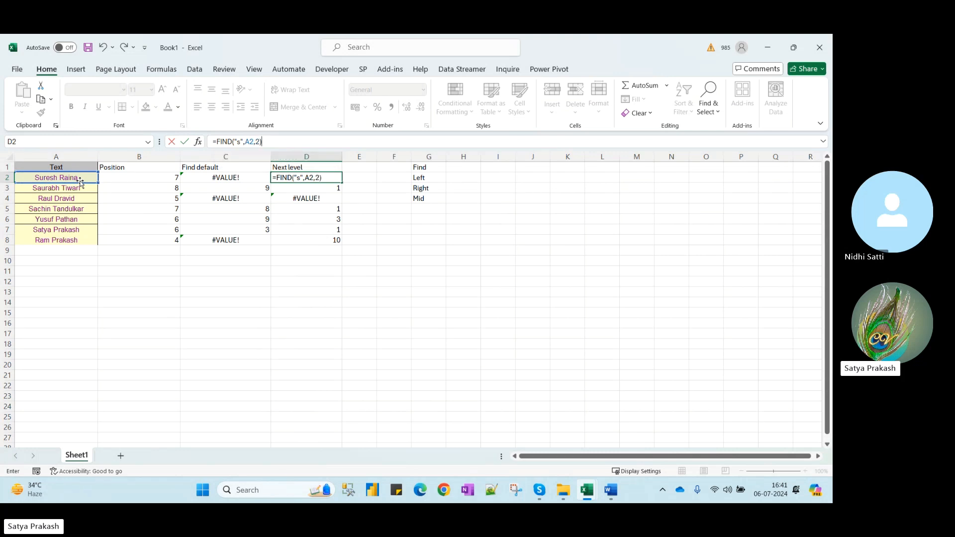
key("Return")
key("Up")
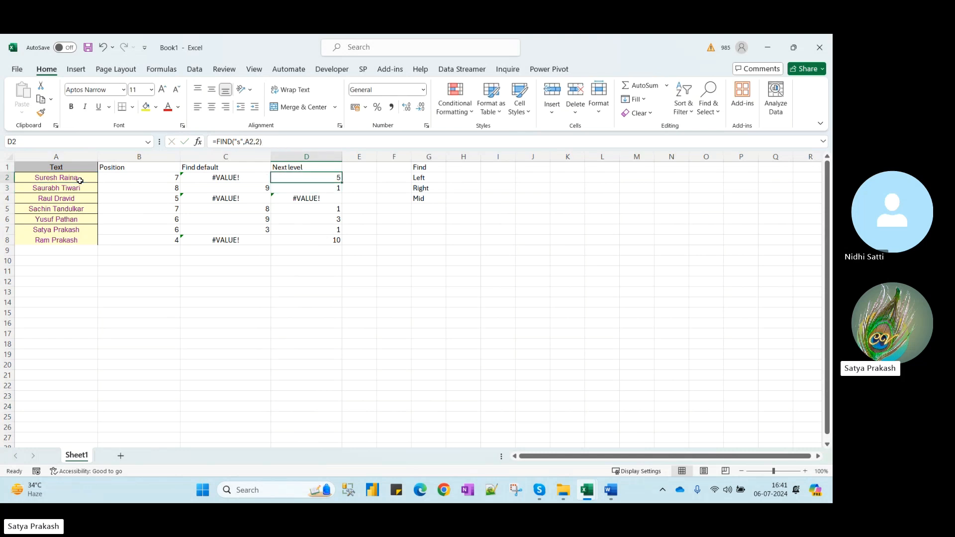
double_click(342, 183)
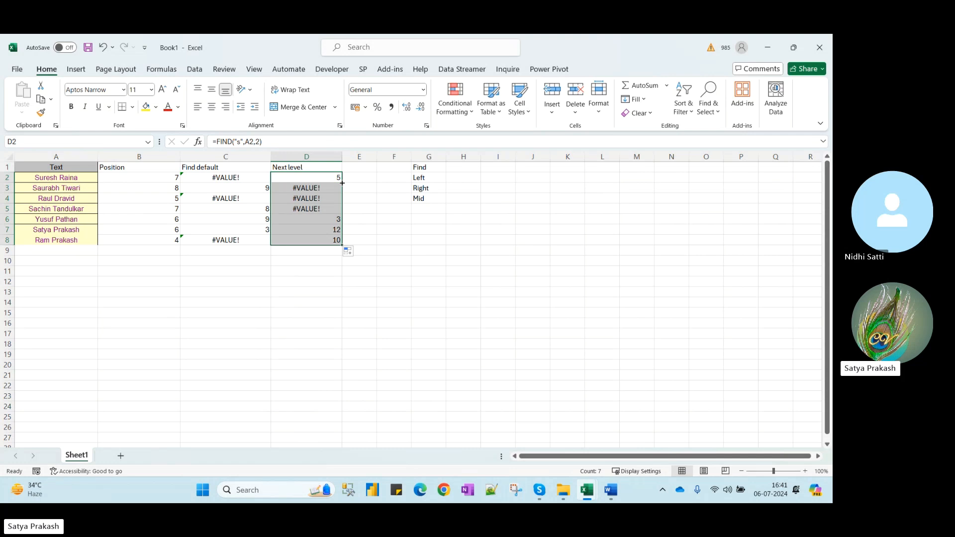
left_click(58, 191)
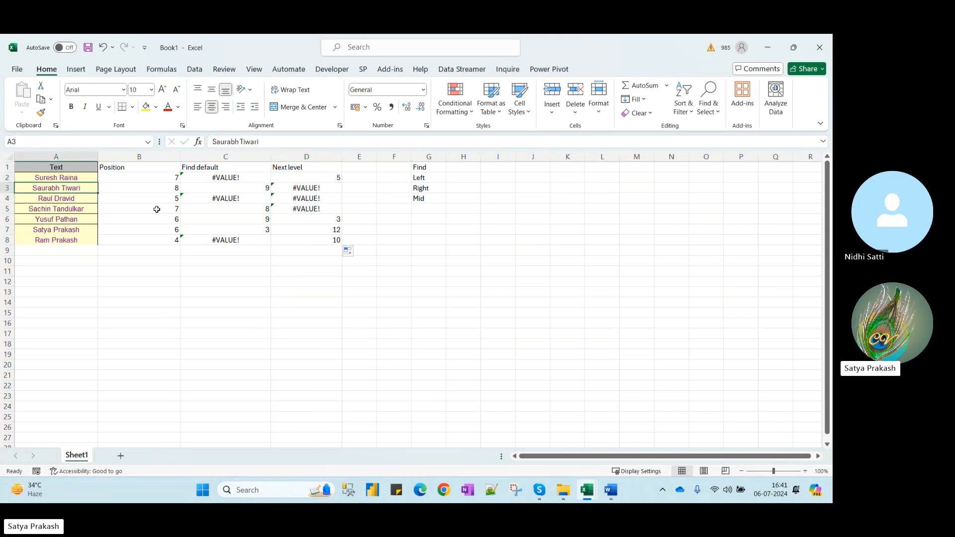
left_click(56, 199)
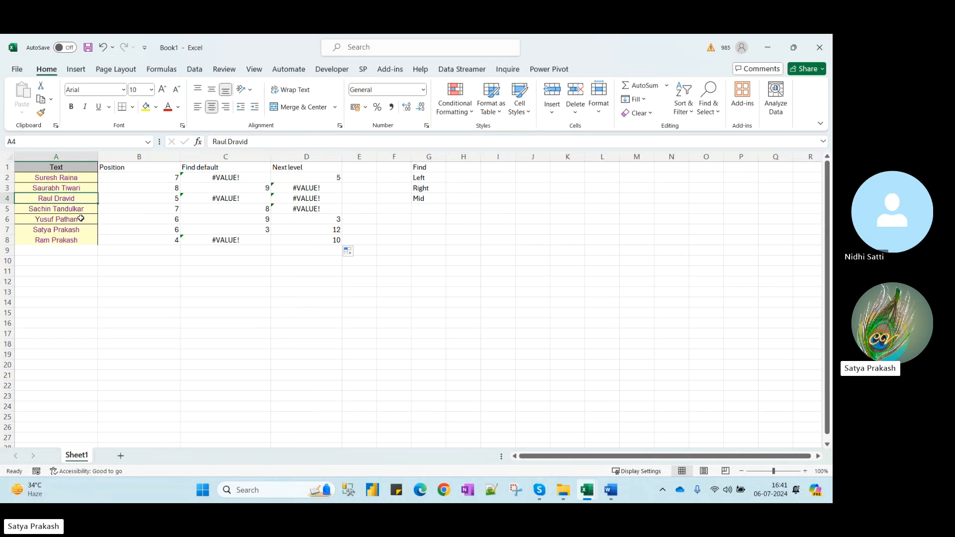
left_click(40, 212)
left_click(61, 219)
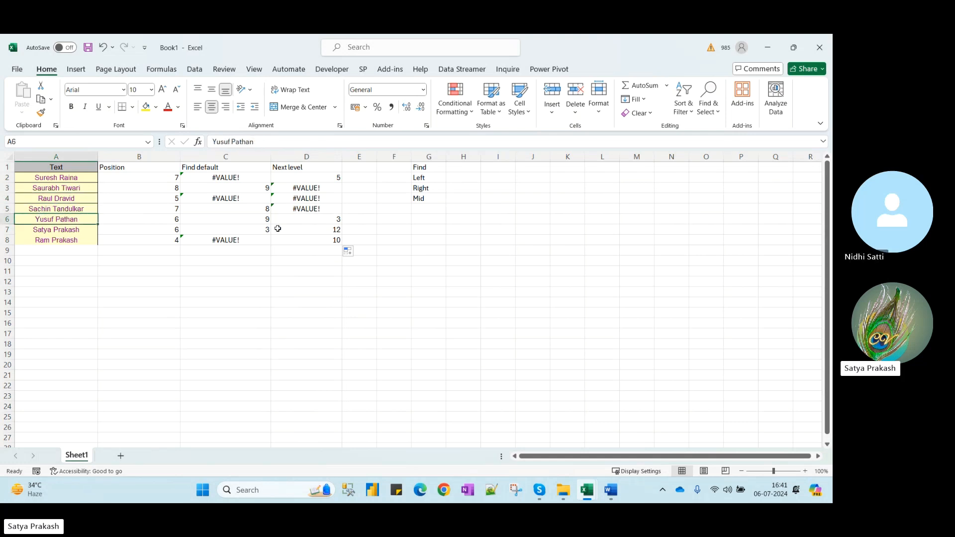
left_click(64, 231)
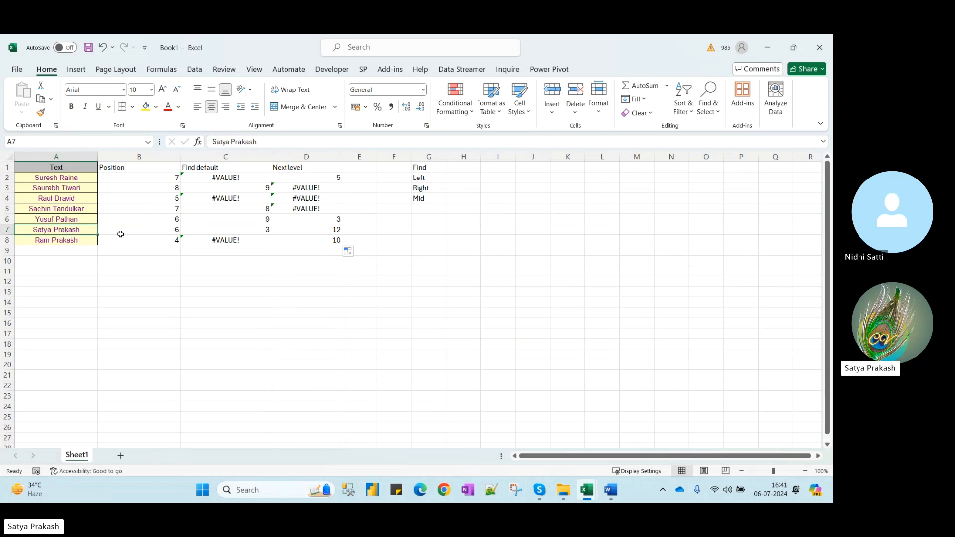
left_click(42, 241)
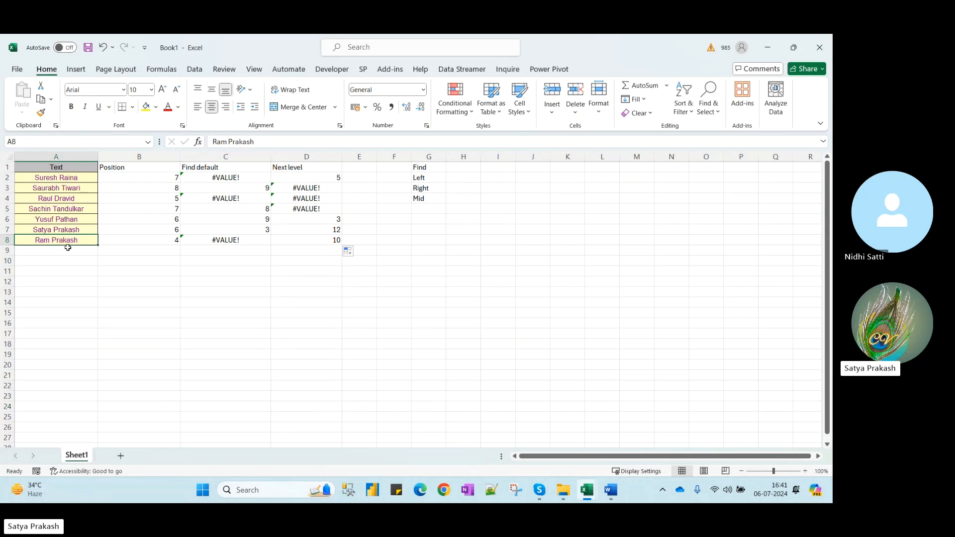
double_click(46, 242)
left_click(64, 249)
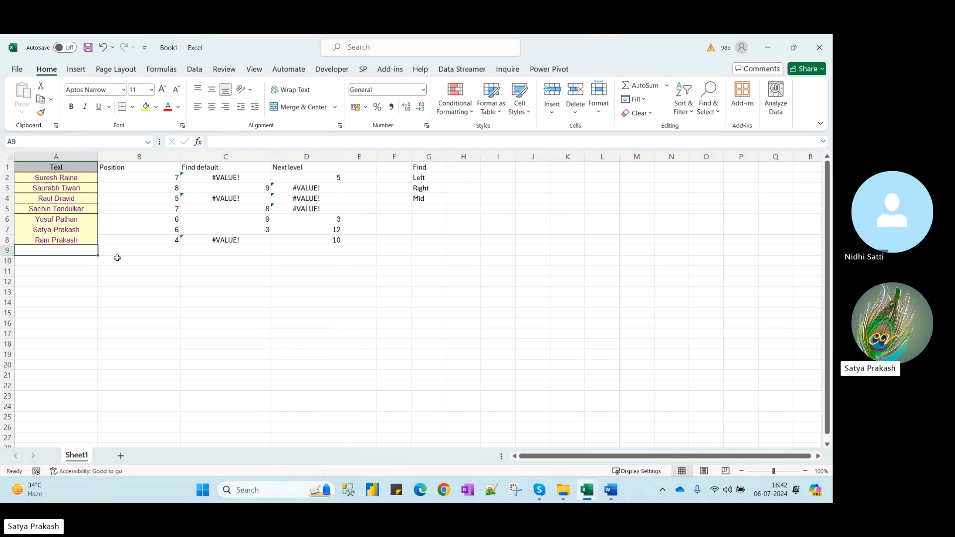
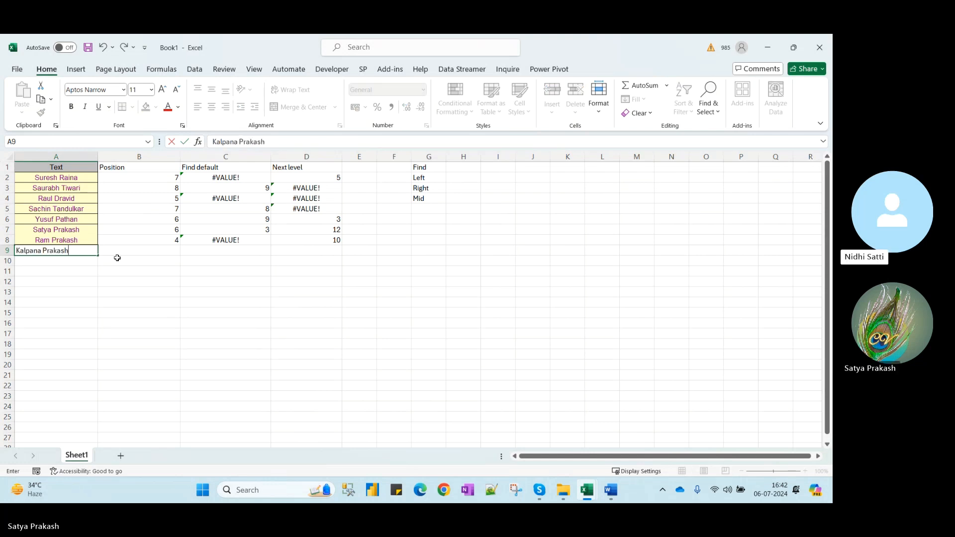
Add a new full name in A9 and check its Next level FIND result
key("Return")
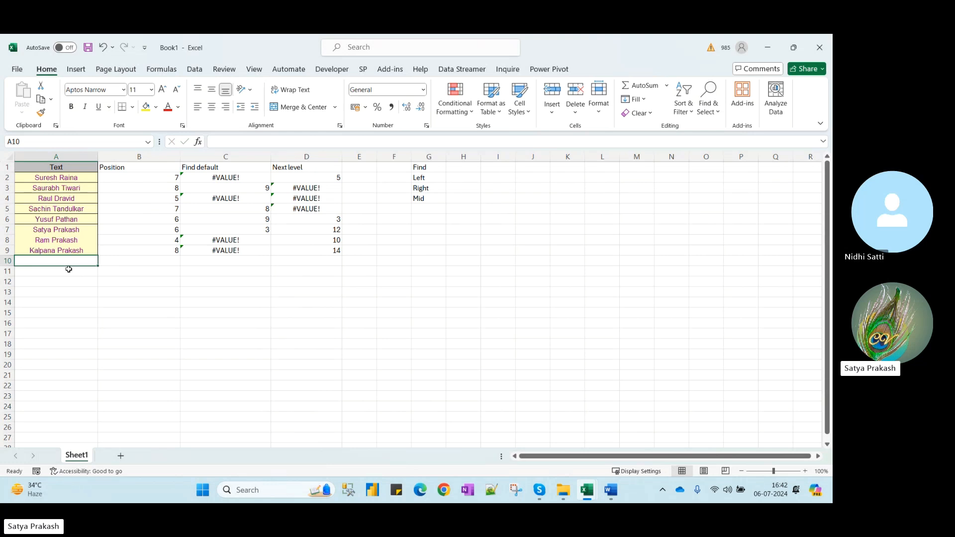
left_click(323, 252)
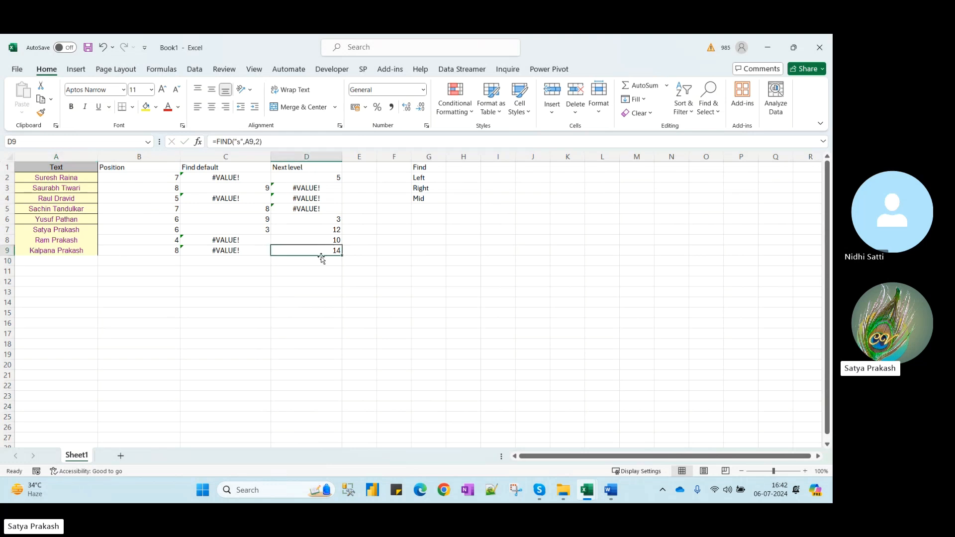
left_click(40, 252)
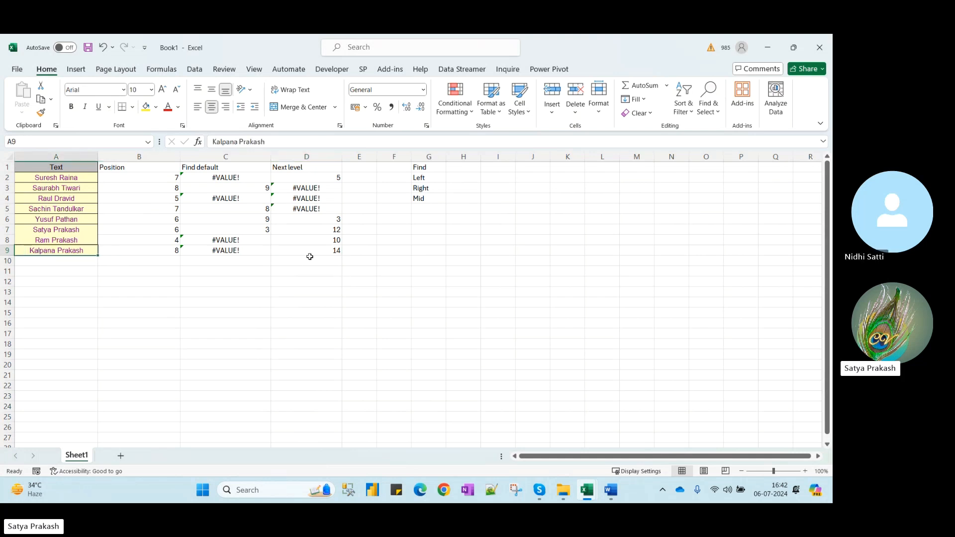
Replace the first name in A9 with a different first name
double_click(61, 252)
left_click_drag(54, 251, 29, 251)
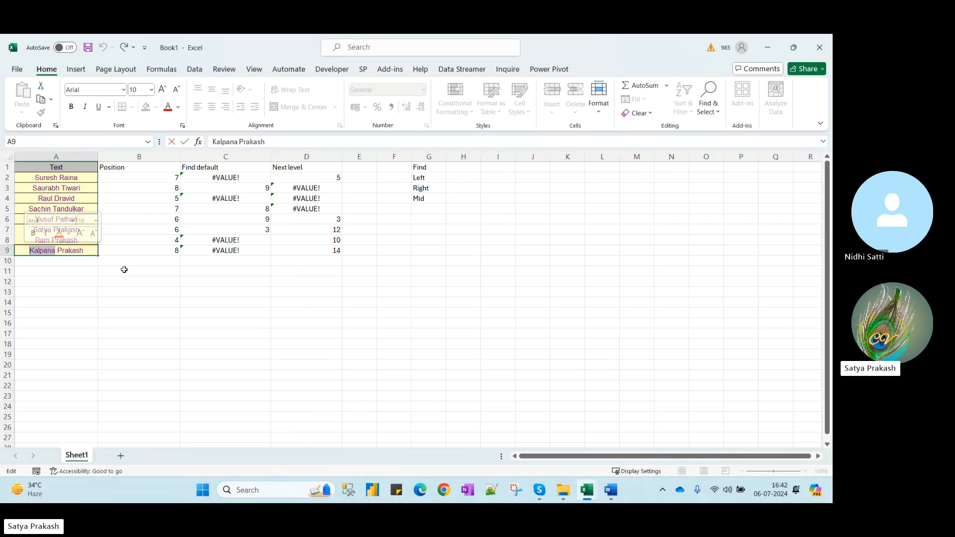
type("Ashos")
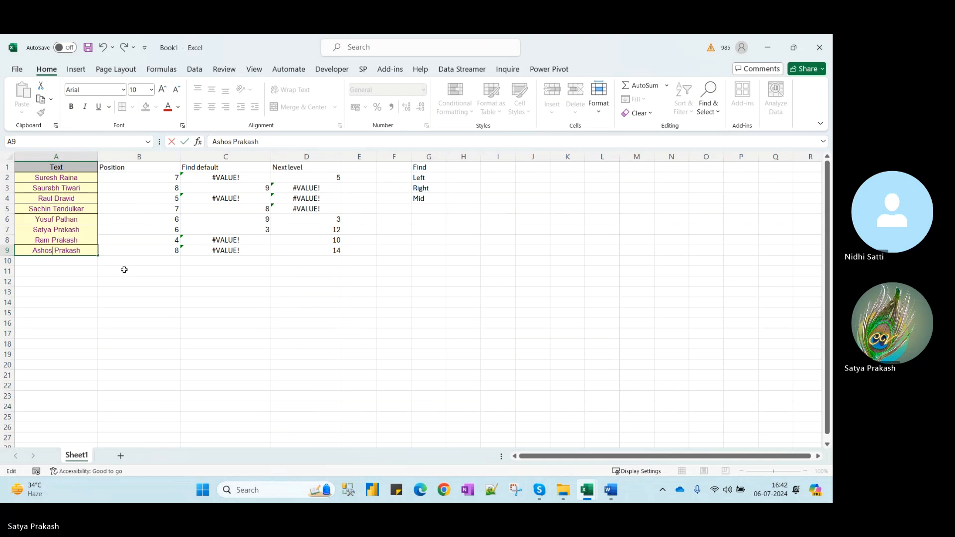
key("BackSpace")
key("BackSpace")
key("BackSpace")
key("BackSpace")
key("BackSpace")
type("Anshika")
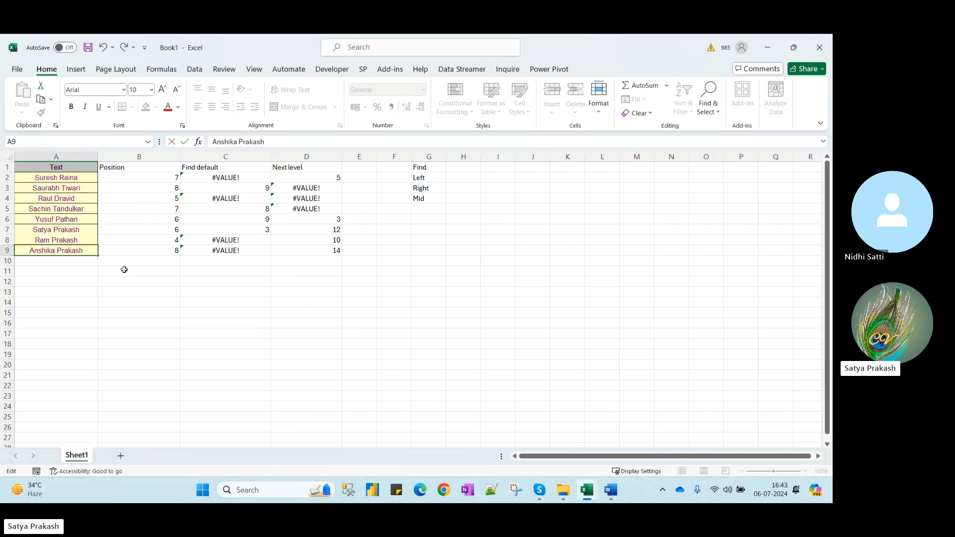
key("ctrl+Return")
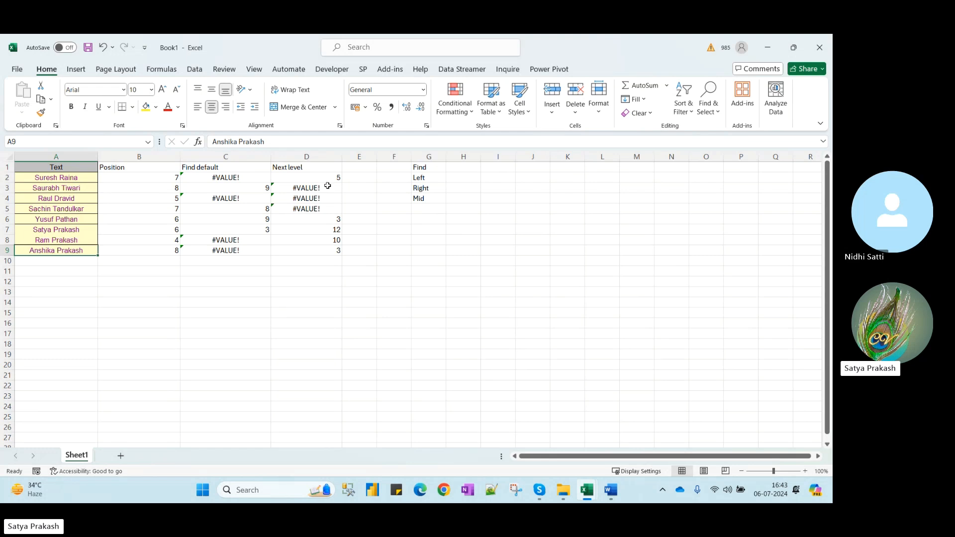
Change D9's FIND start position to 3, then to 4, so it returns 14
left_click(313, 250)
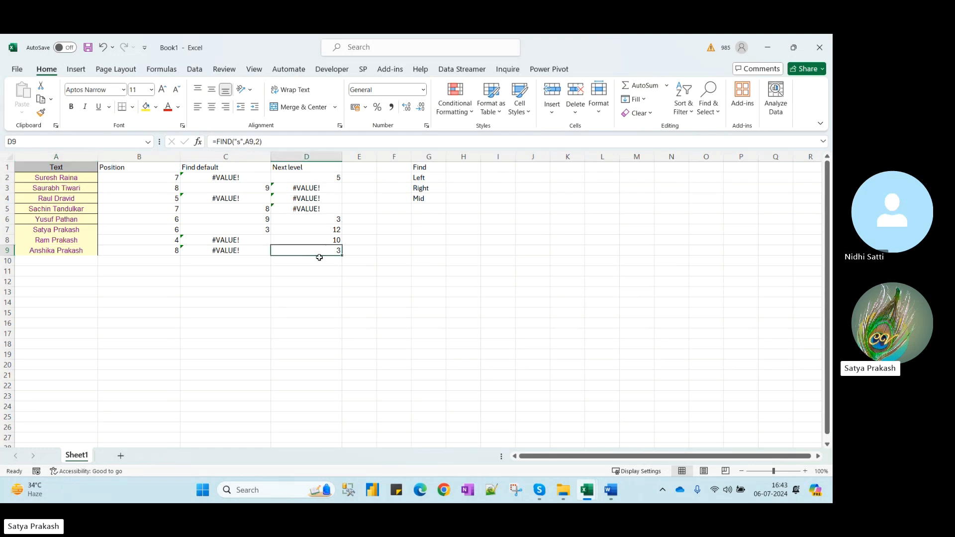
left_click(262, 141)
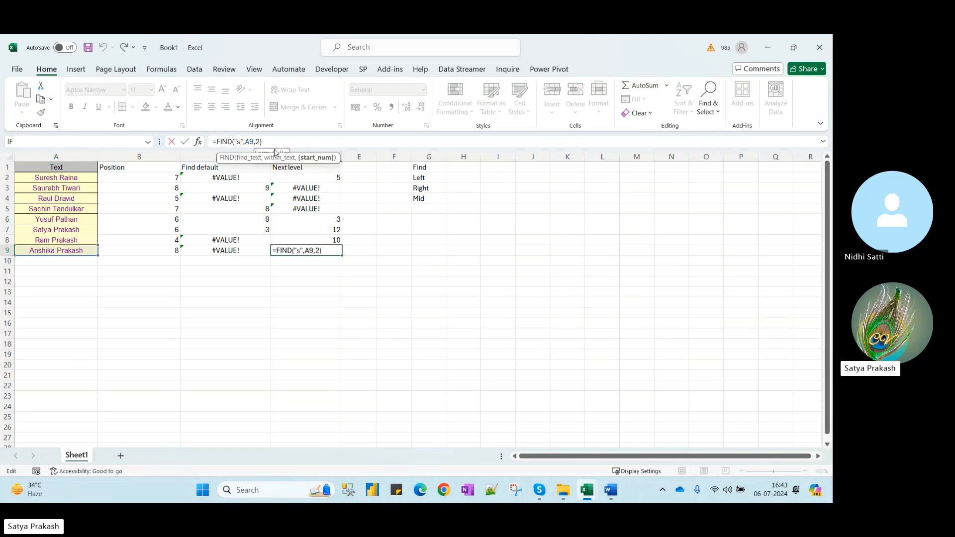
key("BackSpace")
type("3")
key("Return")
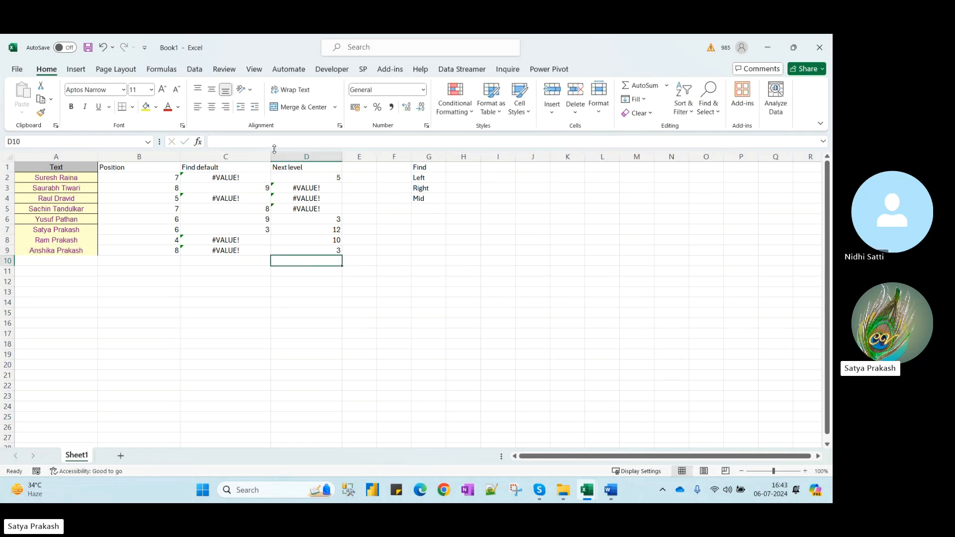
key("Up")
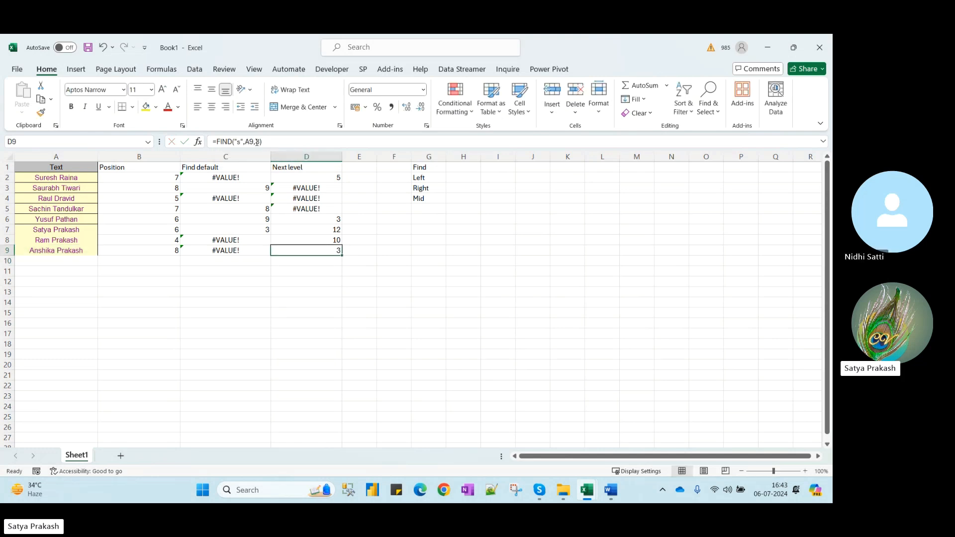
left_click(257, 142)
key("Delete")
type("4")
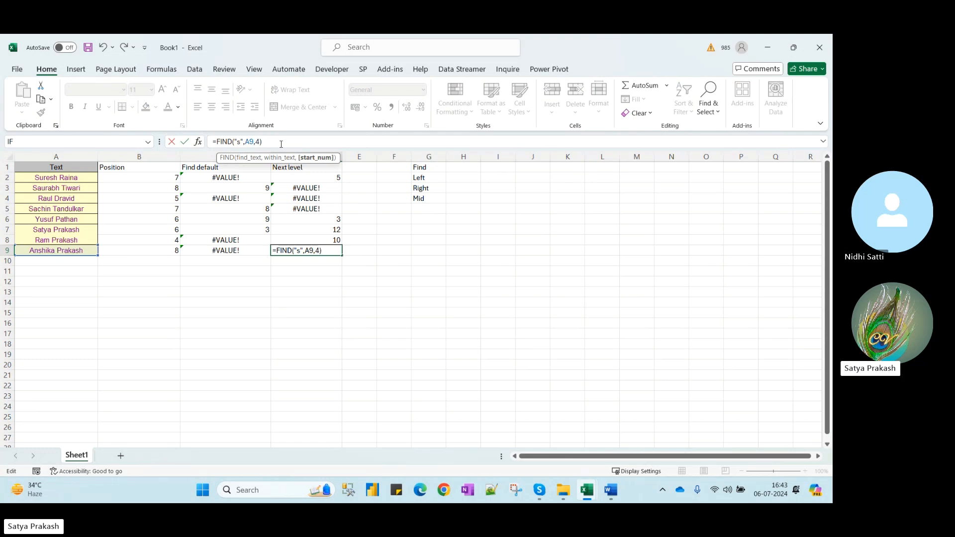
key("Return")
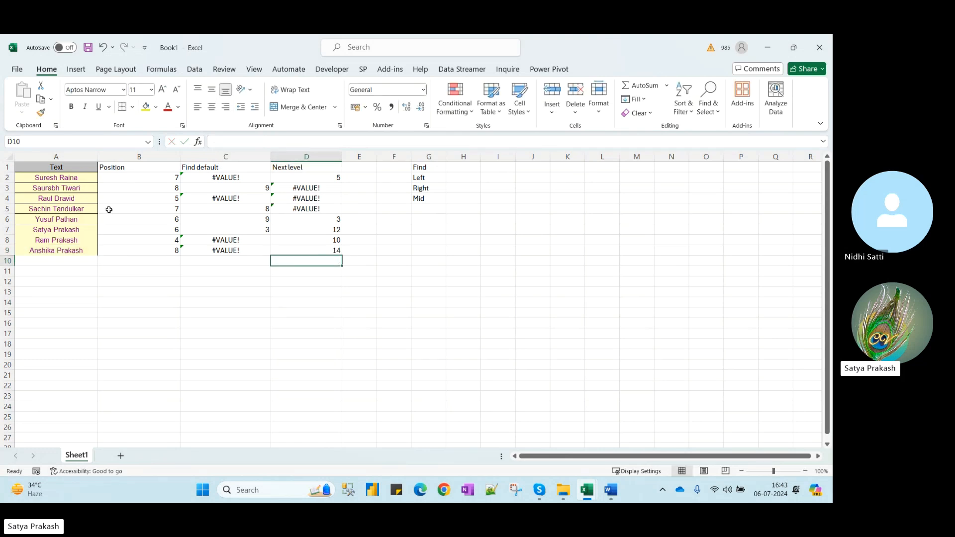
Review D2's =FIND("s",A2,2) and the result columns, then bring up the Word notes
left_click(73, 250)
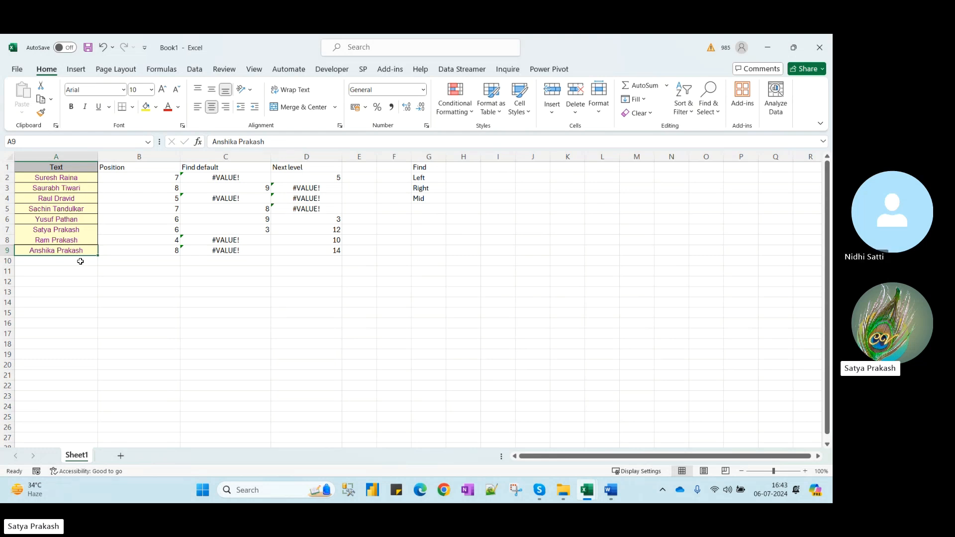
left_click(80, 261)
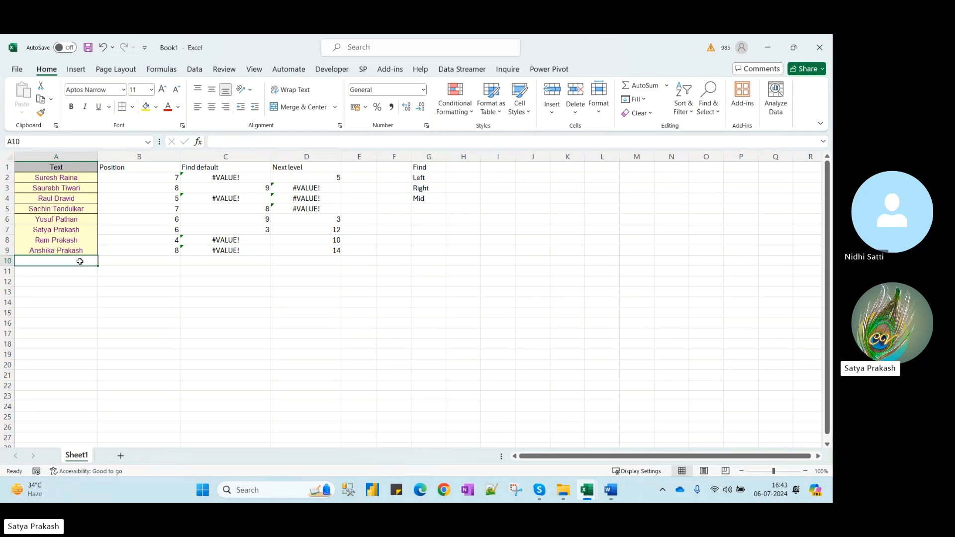
left_click(313, 177)
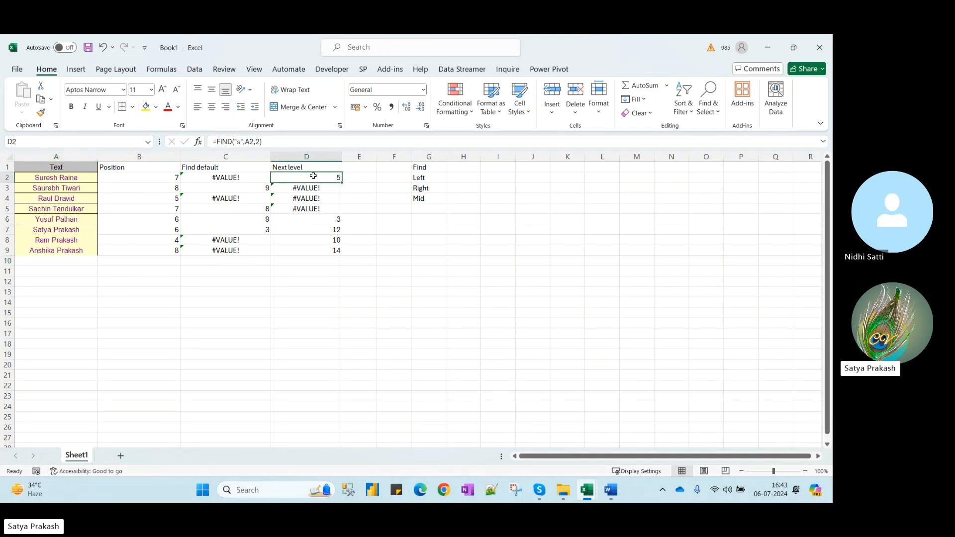
left_click(262, 142)
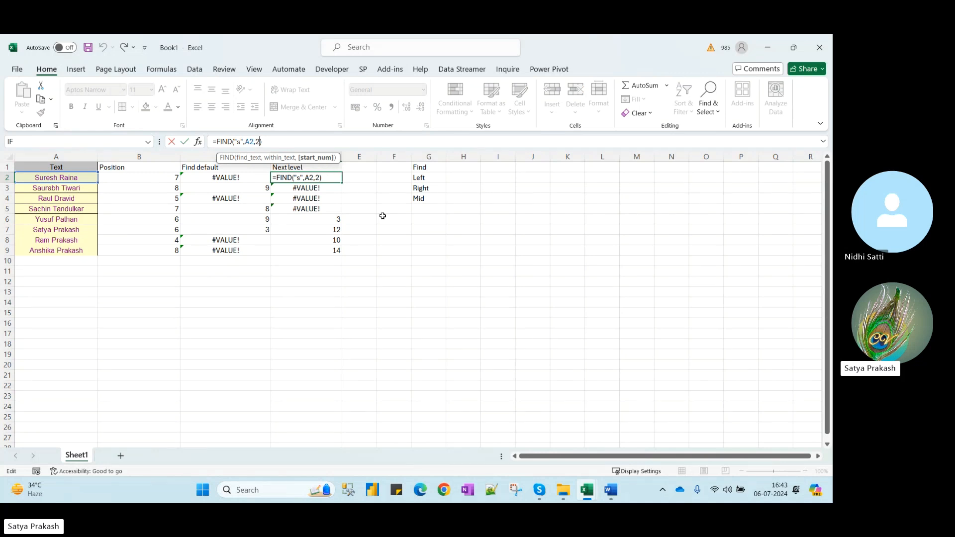
key("ctrl+Return")
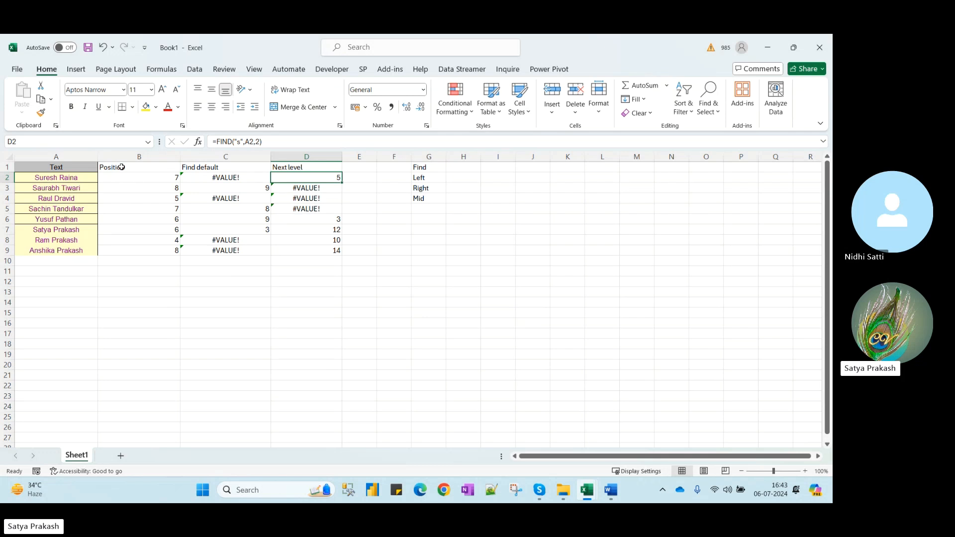
left_click_drag(118, 168, 450, 273)
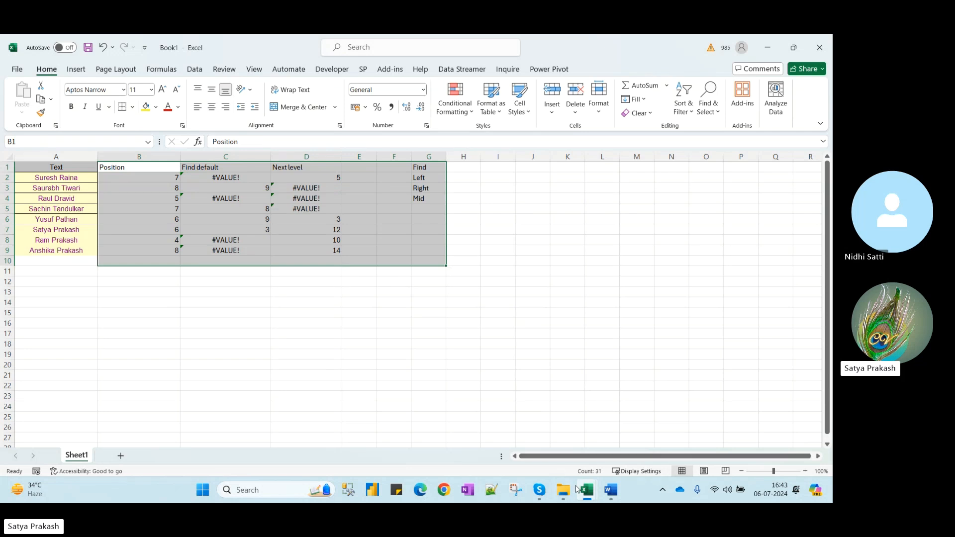
mouse_move(610, 490)
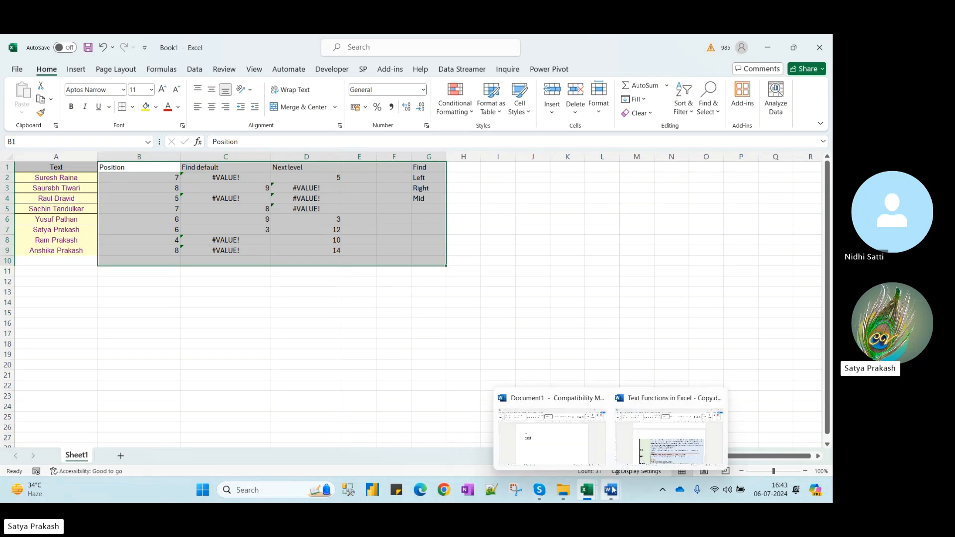
left_click(671, 466)
Highlight the FIND description sentences and row in the Word notes table
left_click(417, 320)
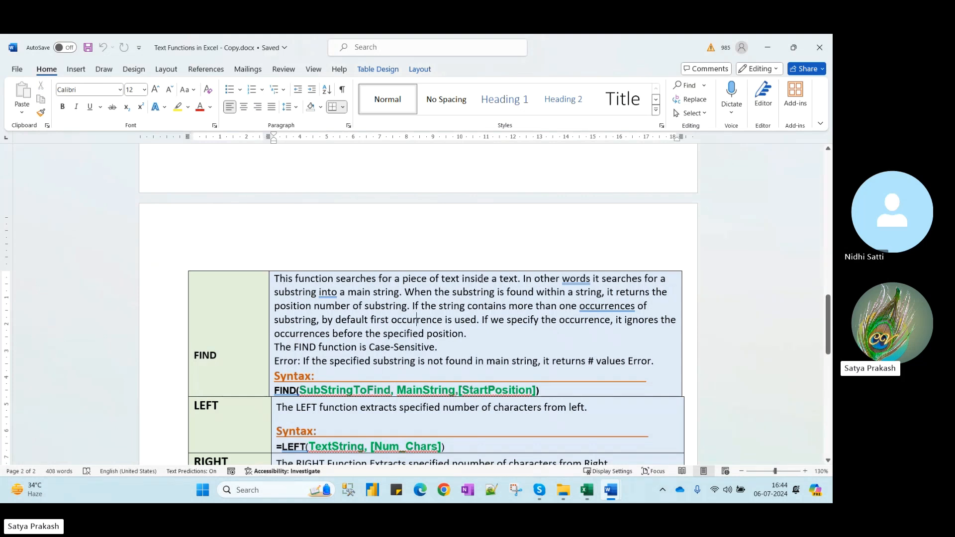
left_click_drag(523, 279, 273, 279)
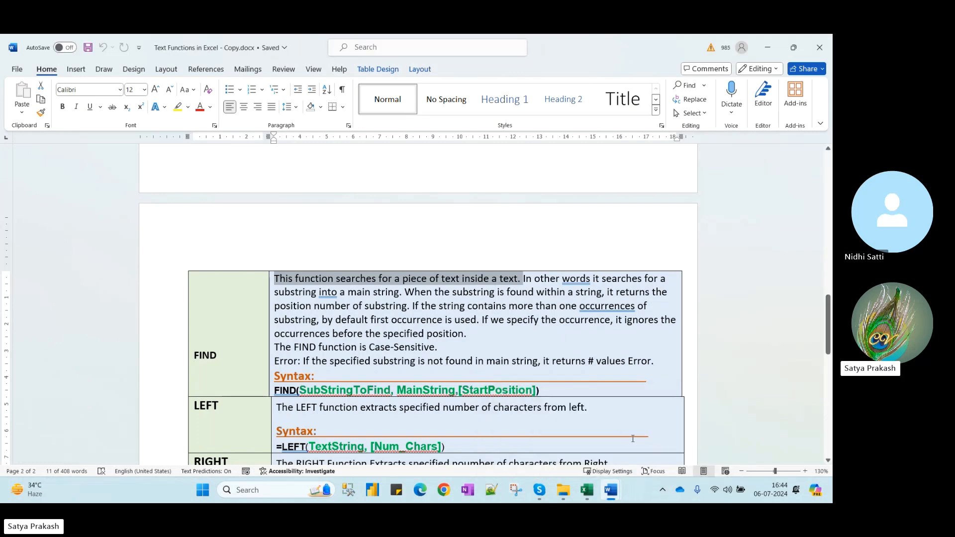
left_click(541, 279)
mouse_move(615, 503)
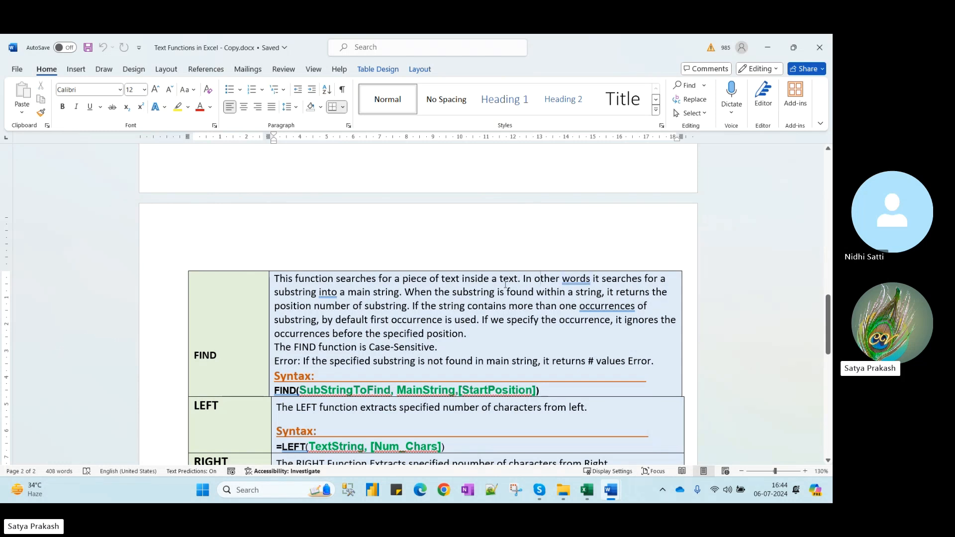
double_click(339, 290)
left_click(392, 292)
left_click_drag(412, 306, 649, 307)
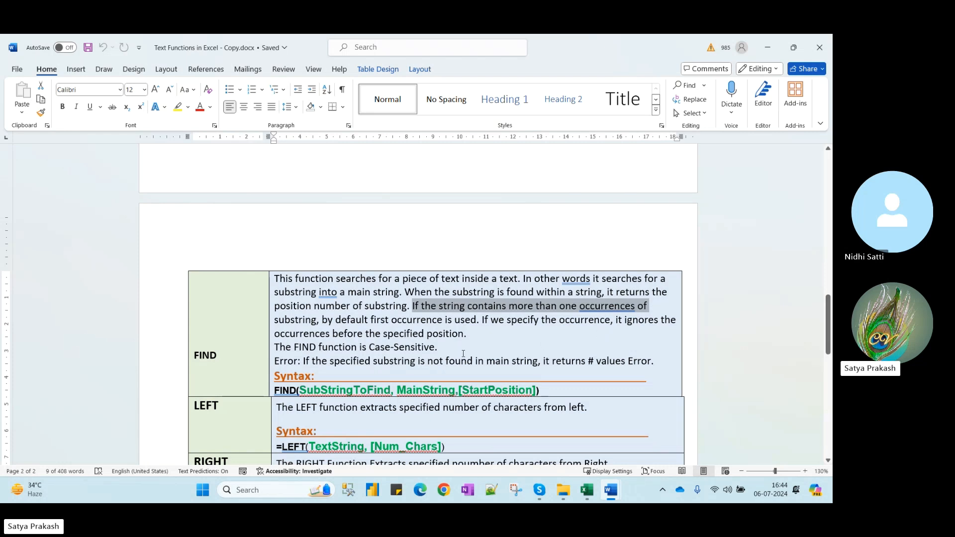
left_click_drag(446, 347, 258, 354)
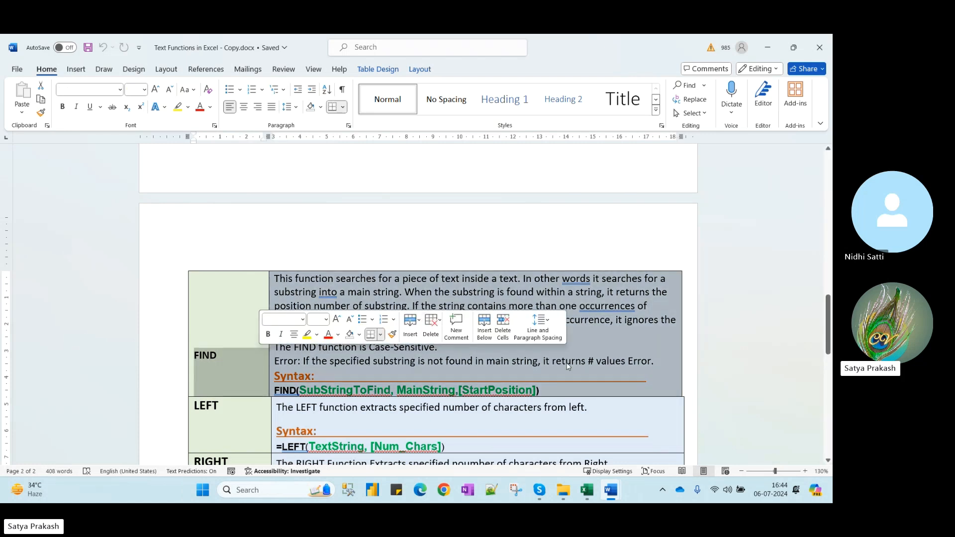
Scroll down the notes and bring up the TEXTFUNCTIONS.xlsm workbook
scroll(435, 343, "down", 3)
mouse_move(587, 490)
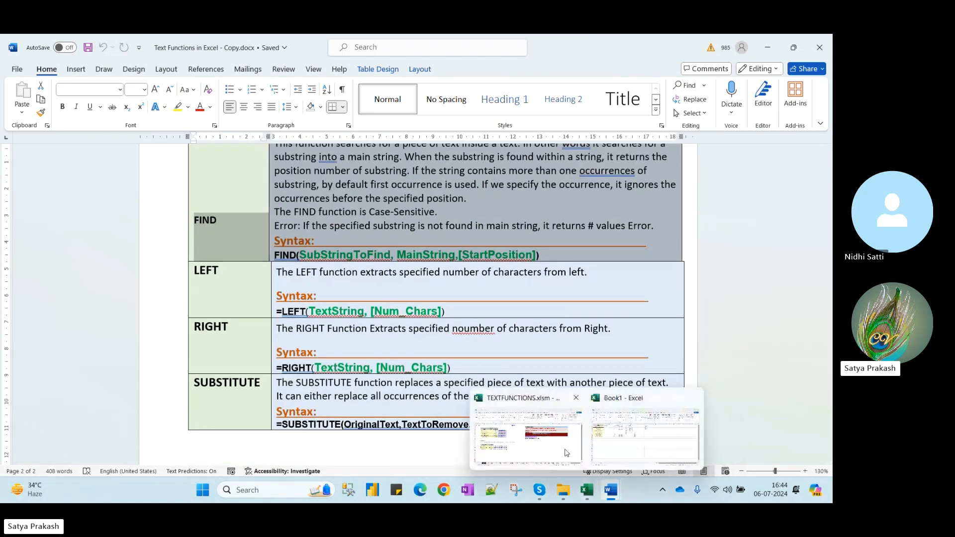
left_click(575, 458)
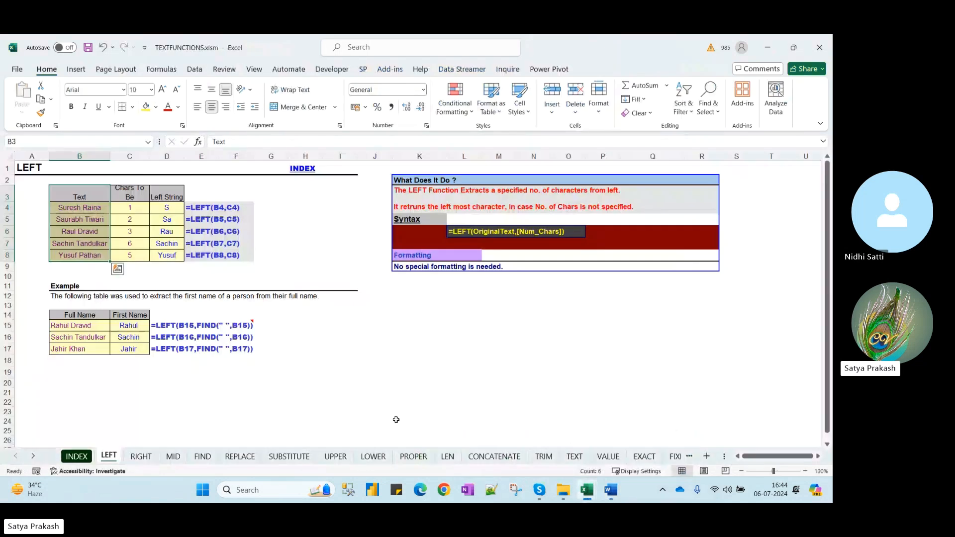
Copy the FIND sheet's Text and Letter To Find table, then switch to Book1
left_click(173, 456)
left_click(202, 457)
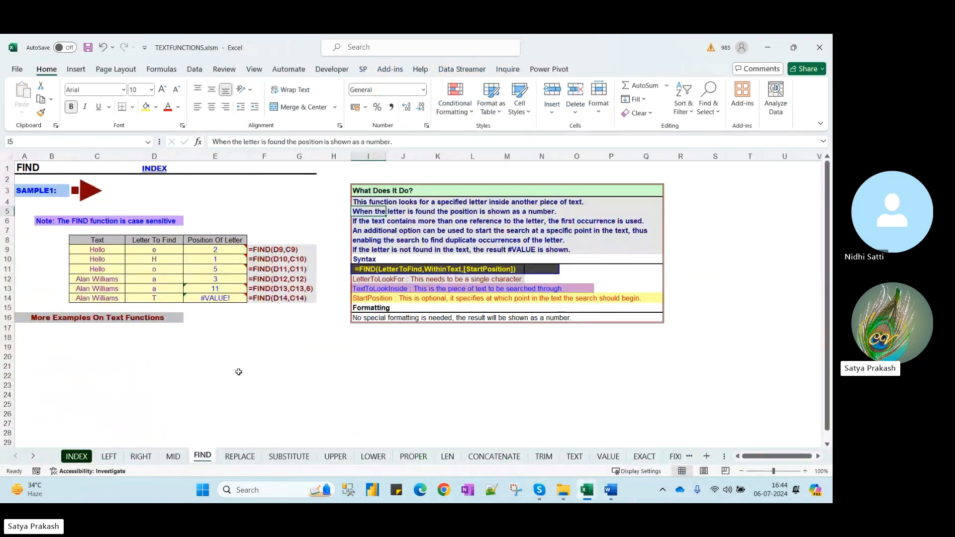
left_click_drag(97, 243, 149, 300)
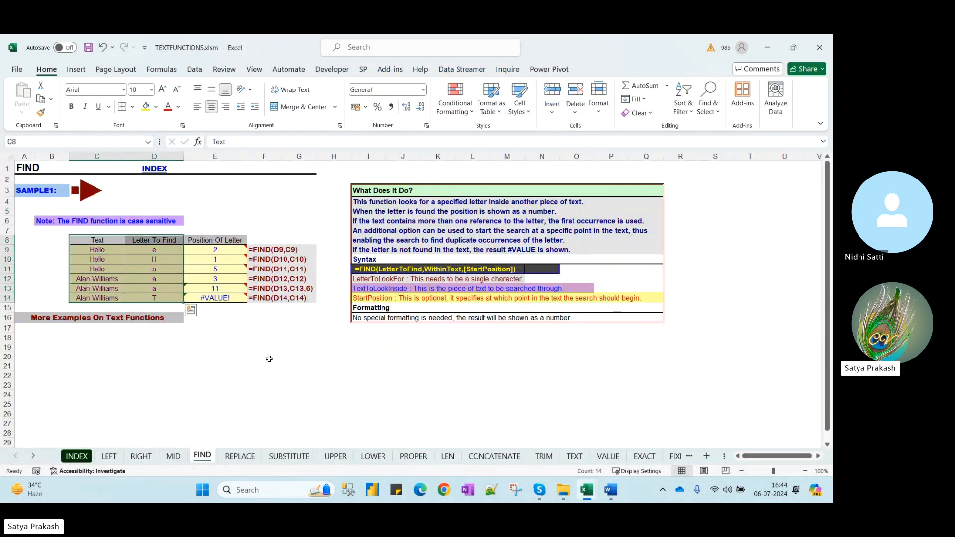
key("ctrl+c")
key("ctrl+q")
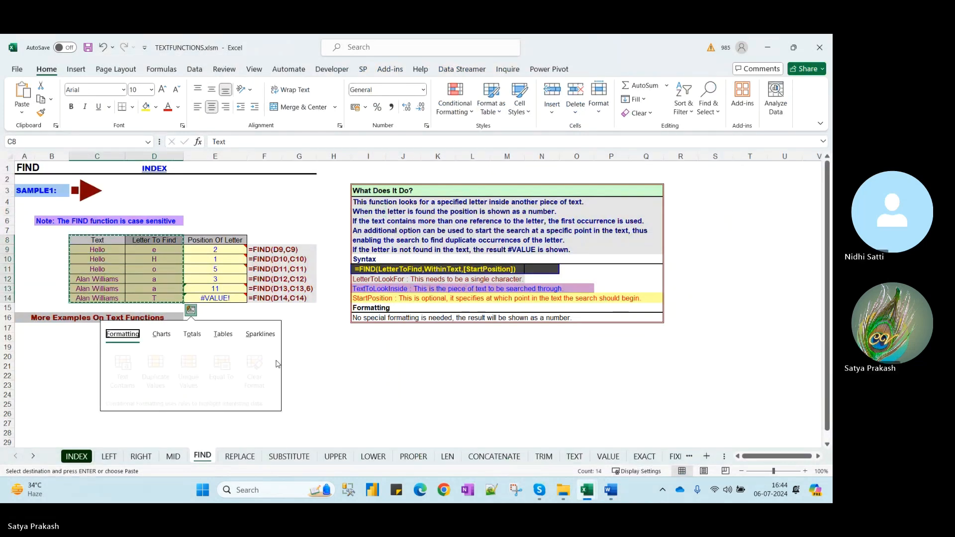
key("Escape")
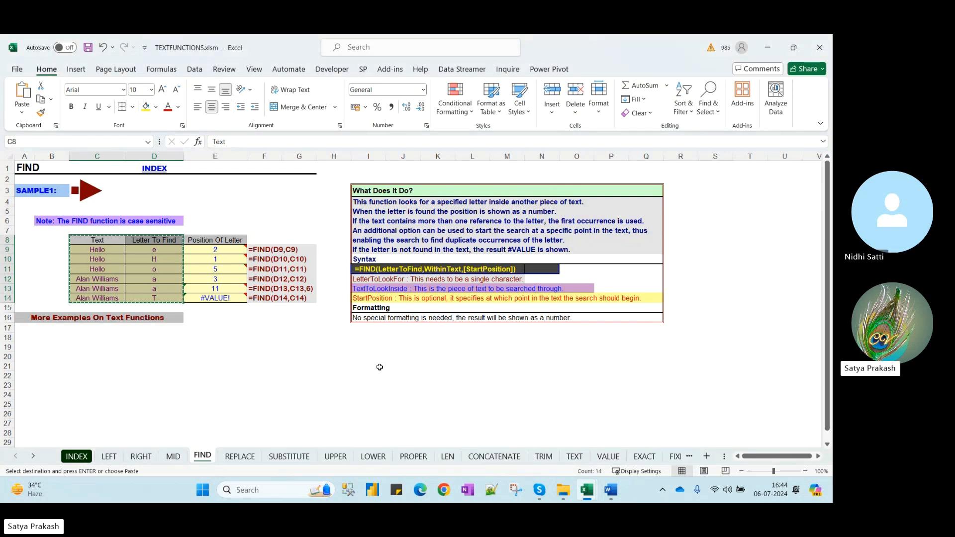
mouse_move(587, 490)
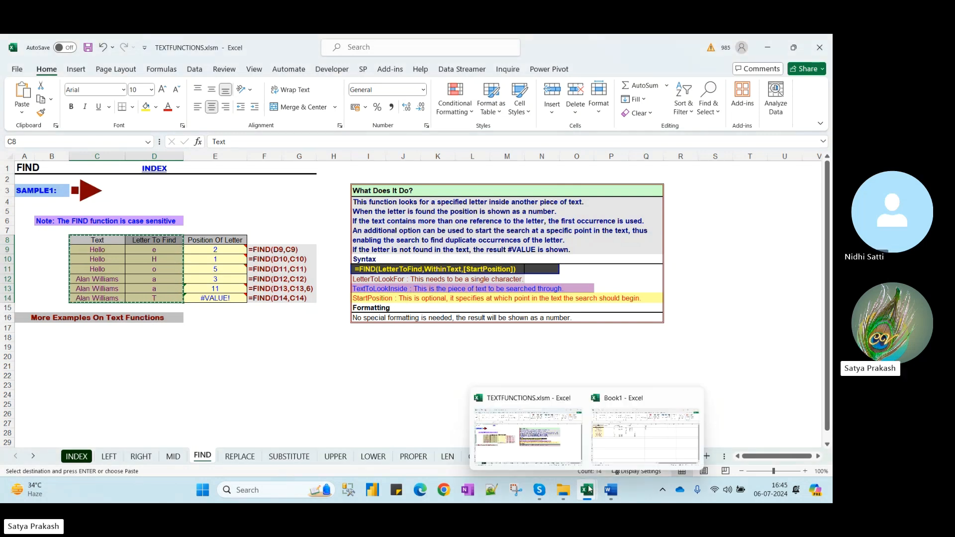
left_click(632, 451)
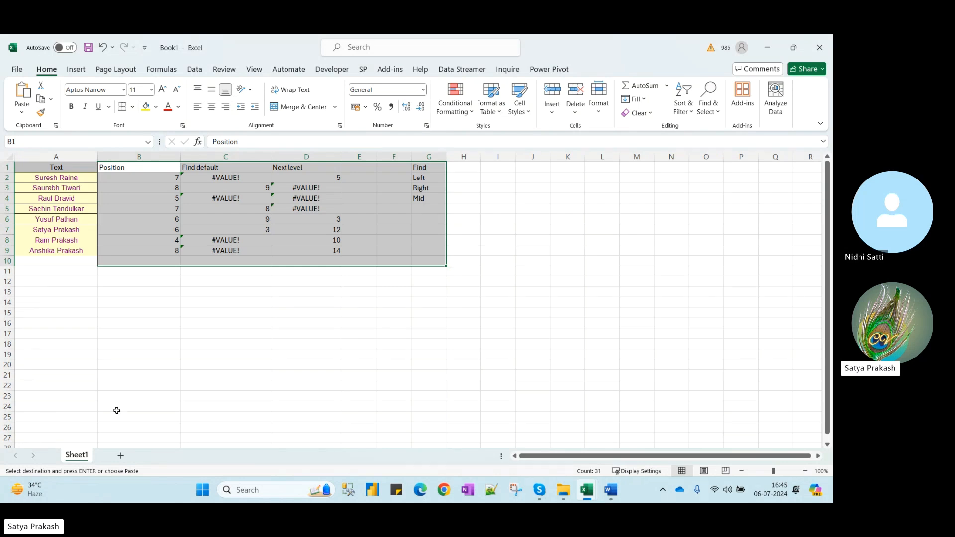
Paste the FIND table into a new Sheet2 and widen columns A and B
left_click(122, 456)
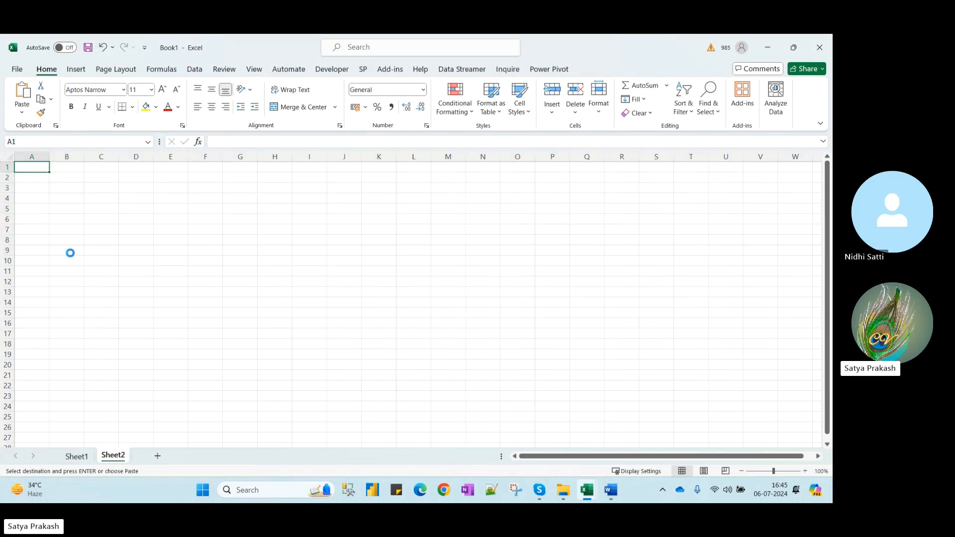
key("ctrl+v")
double_click(47, 159)
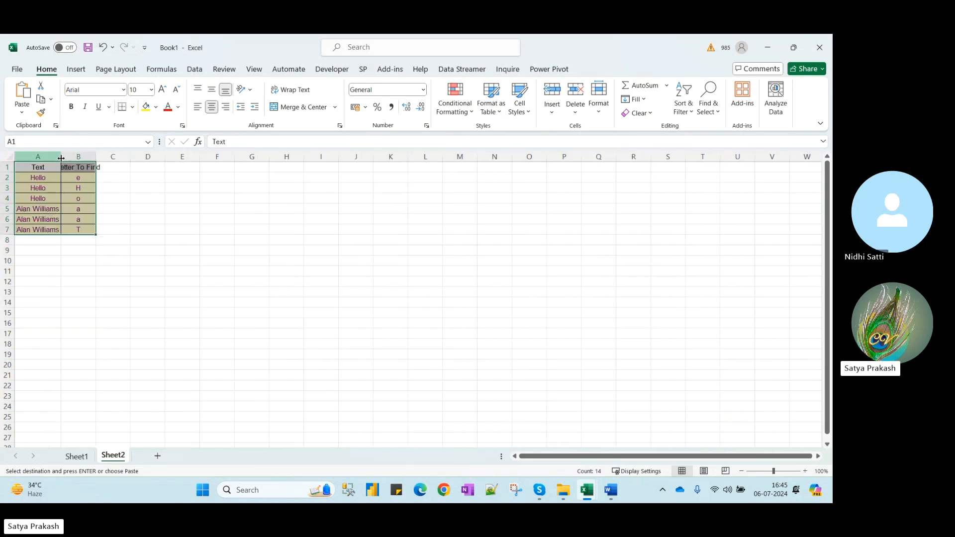
left_click(101, 157)
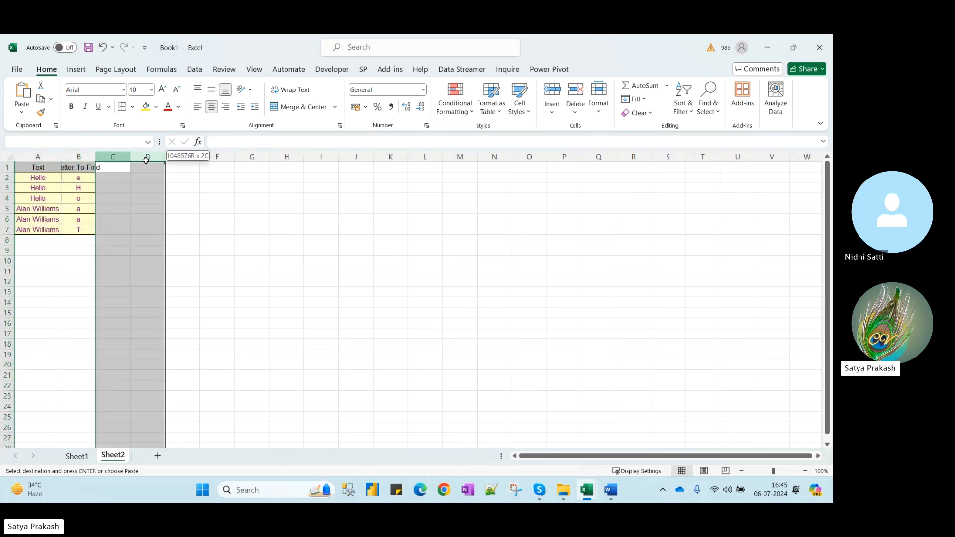
left_click(92, 156)
left_click_drag(97, 154, 136, 159)
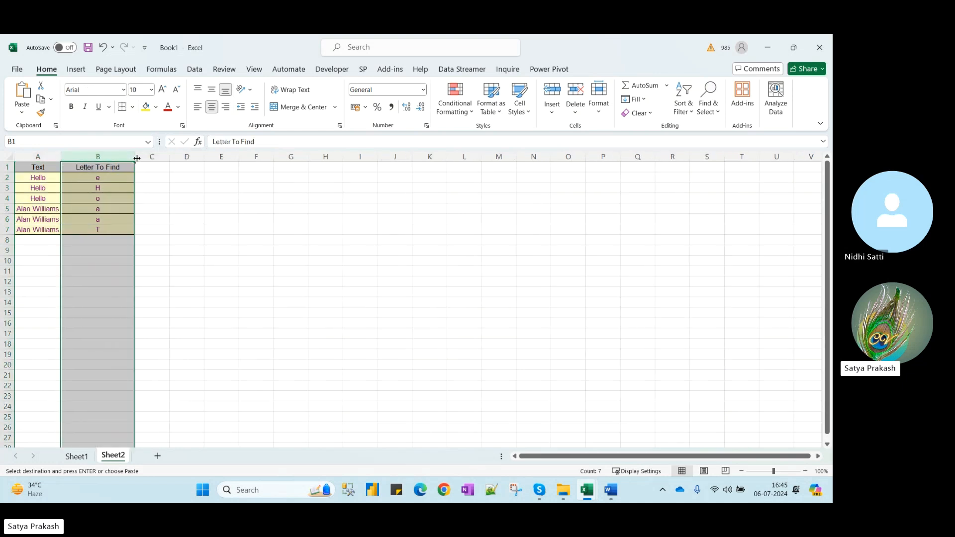
left_click(118, 166)
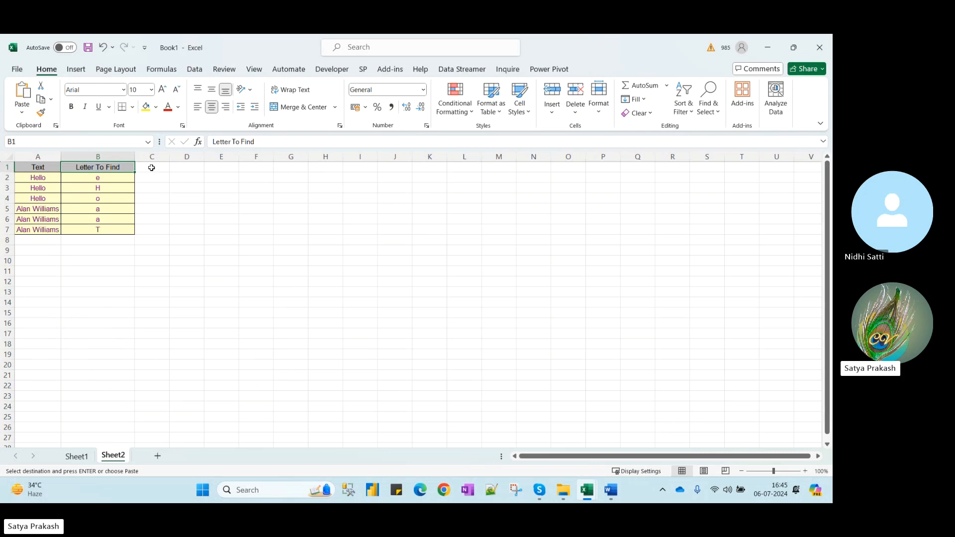
left_click(153, 167)
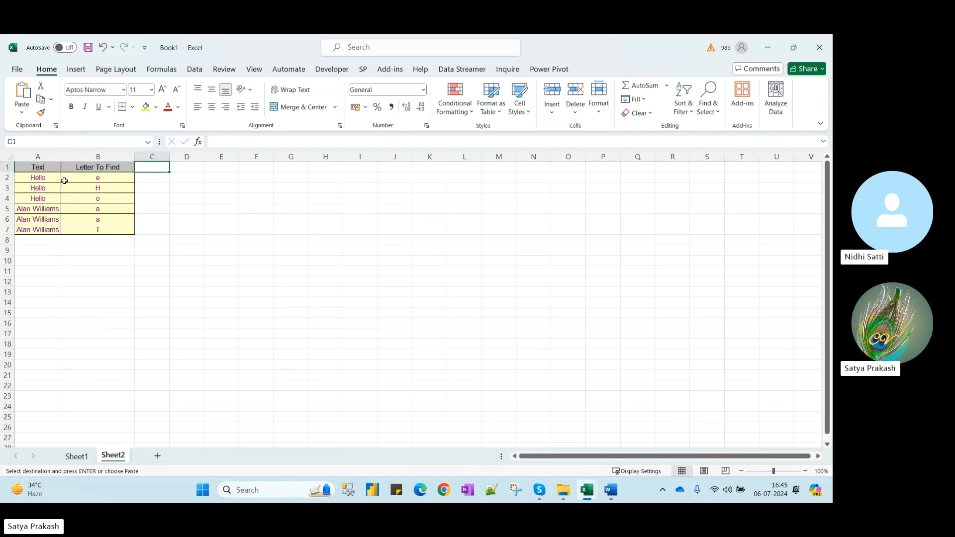
left_click(44, 180)
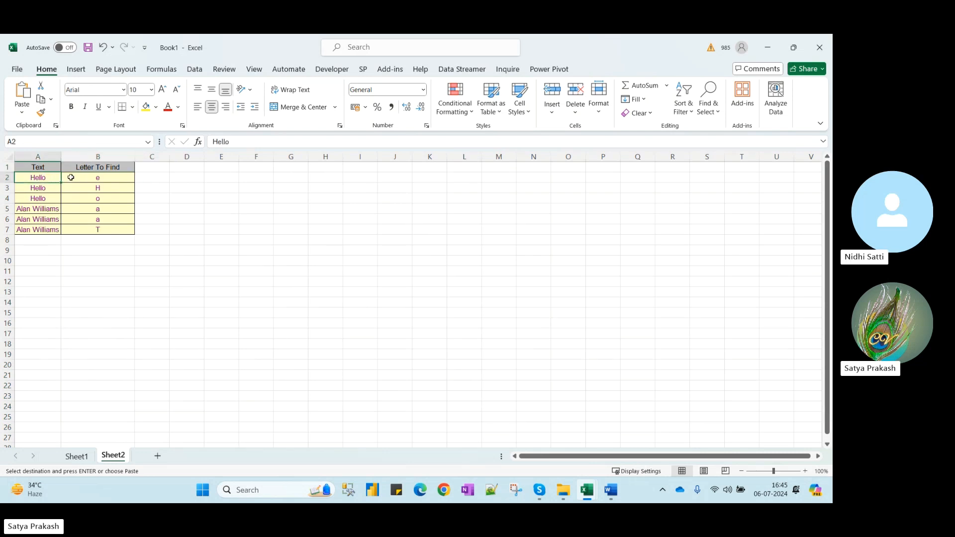
left_click_drag(111, 178, 111, 227)
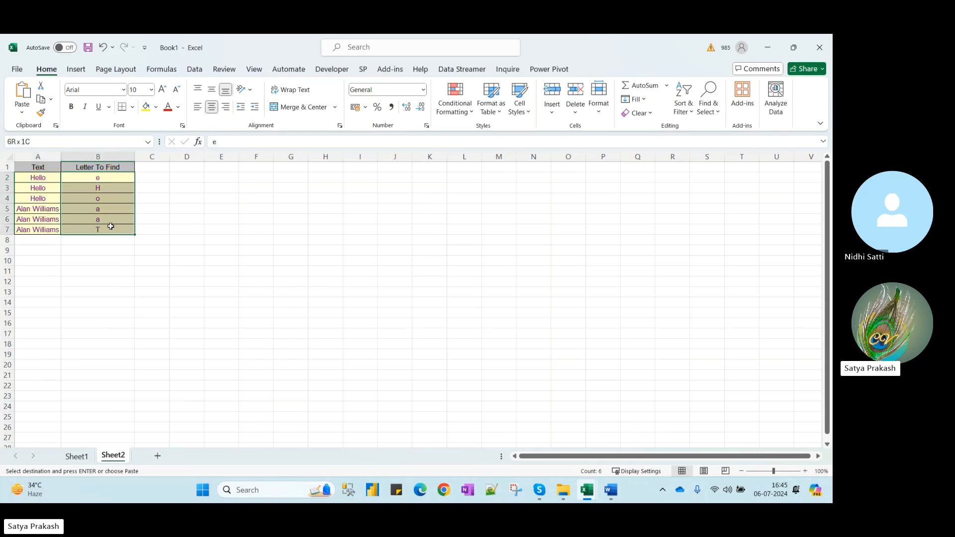
left_click(157, 166)
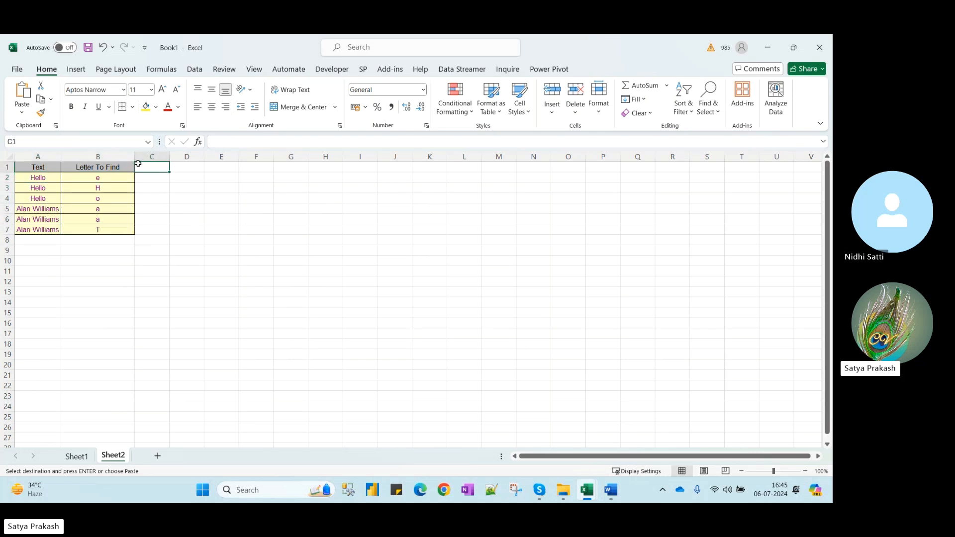
left_click_drag(135, 157, 155, 156)
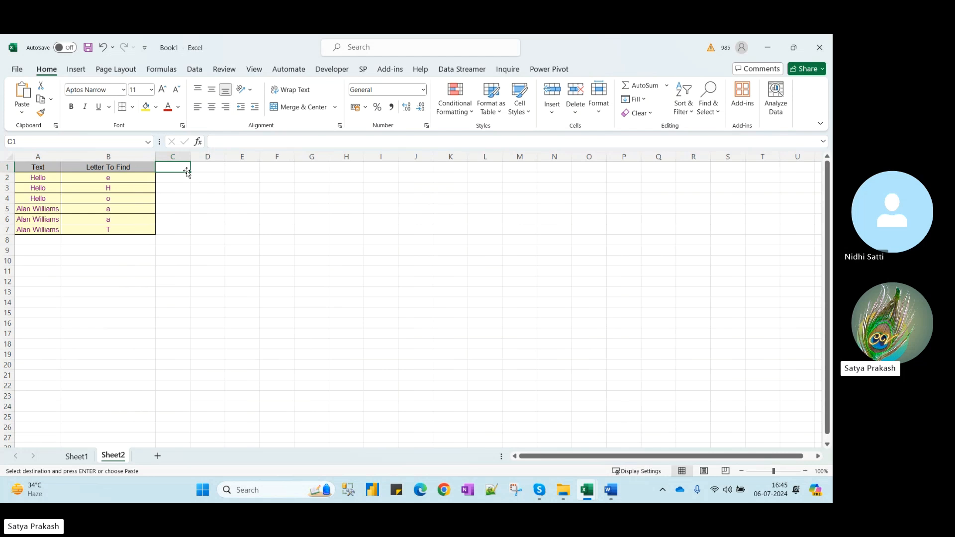
Add the heading Find in C1
type("Found")
key("BackSpace")
key("BackSpace")
key("BackSpace")
key("BackSpace")
type("ind")
key("Tab")
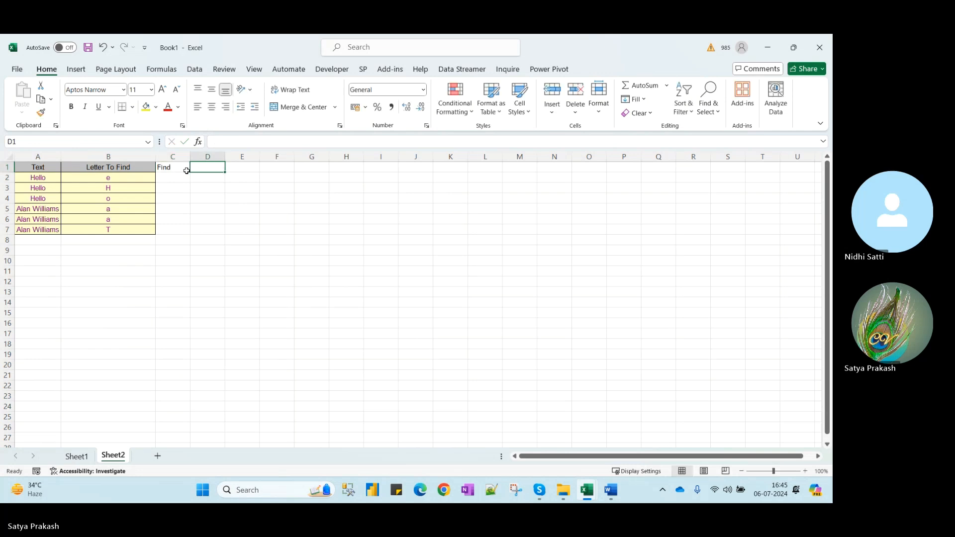
key("Return")
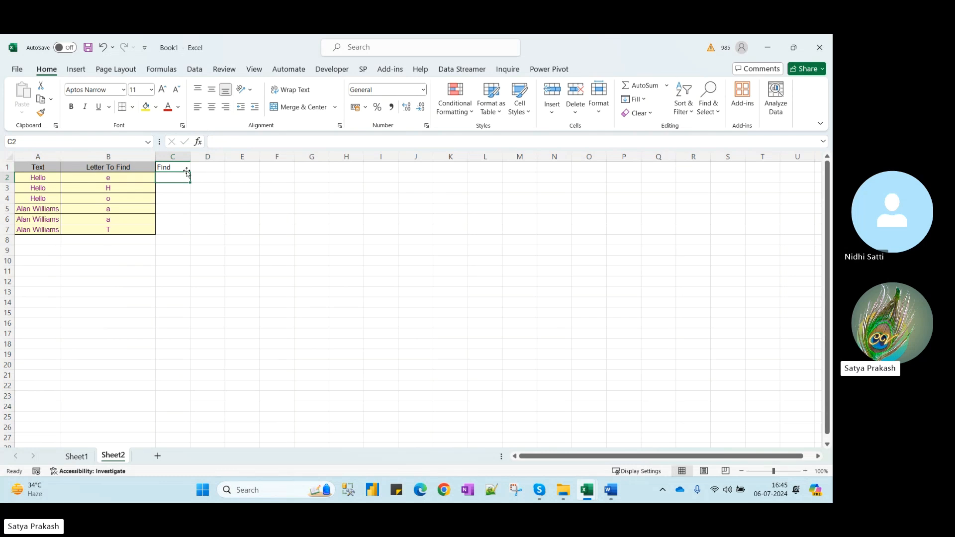
Enter =FIND(B2,A2) in C2 and fill it down to C7
type("=find")
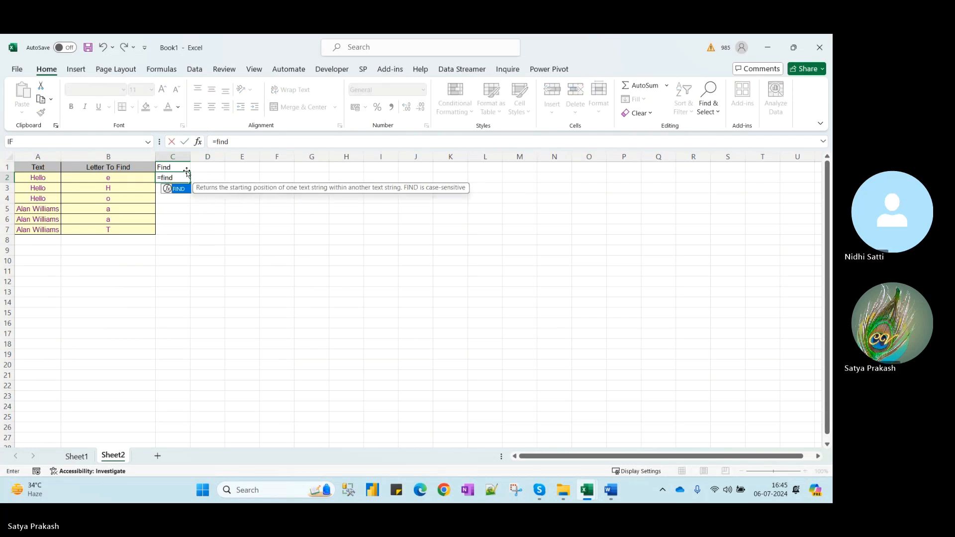
key("Tab")
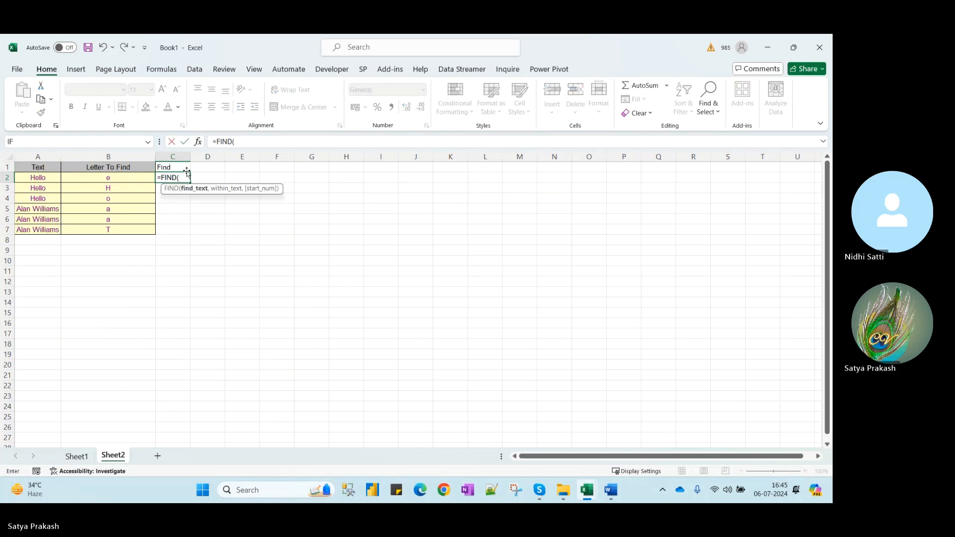
left_click(108, 180)
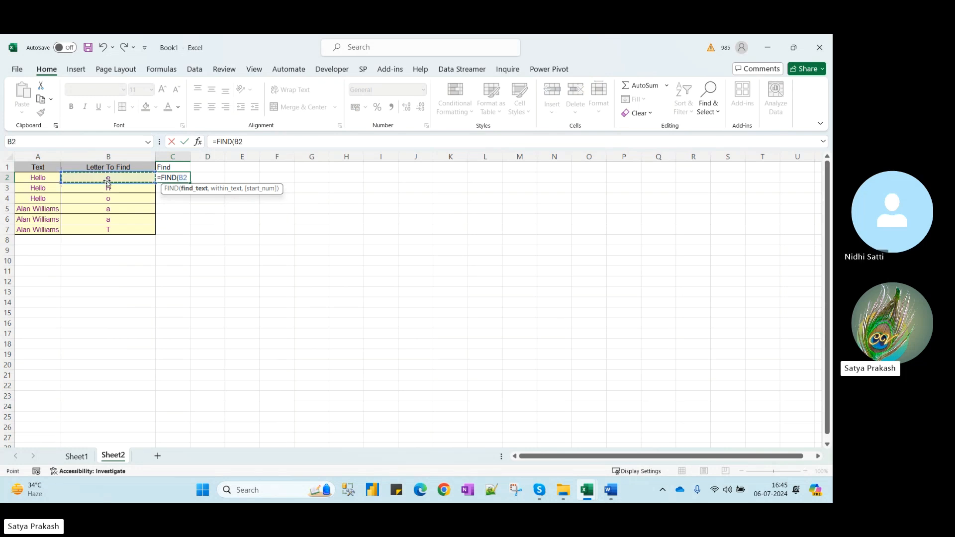
type(",")
left_click(46, 178)
type(")")
key("ctrl+Return")
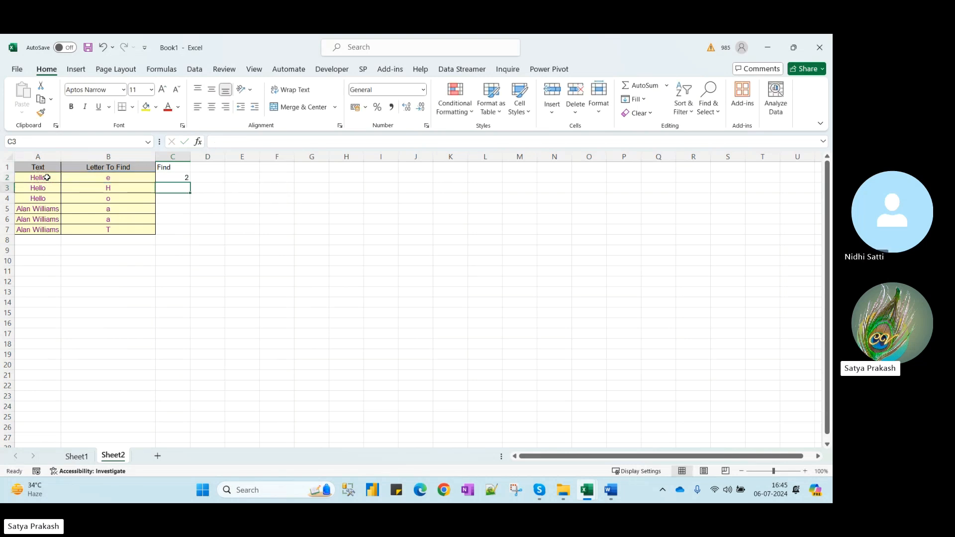
key("shift+Down")
key("shift+Down")
key("shift+Down")
key("shift+Down")
key("shift+Down")
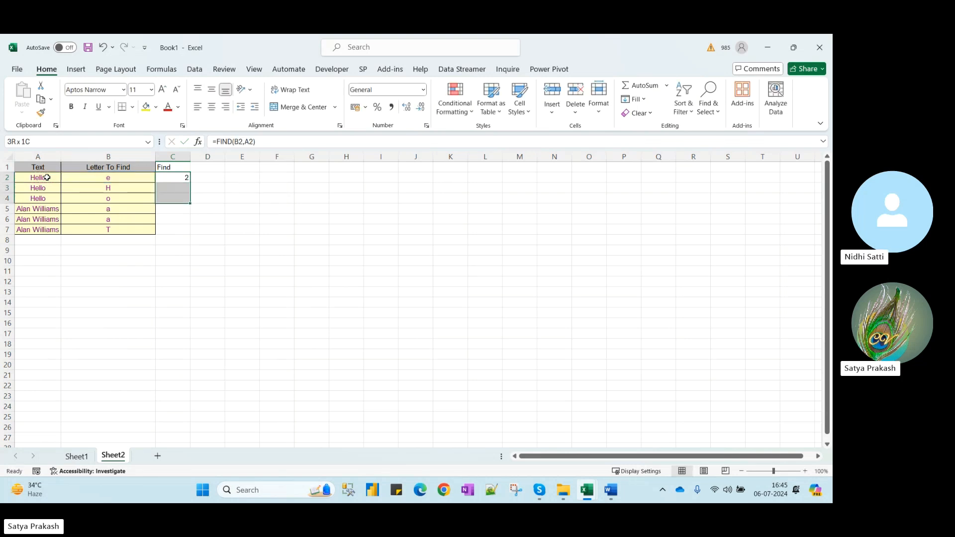
key("ctrl+d")
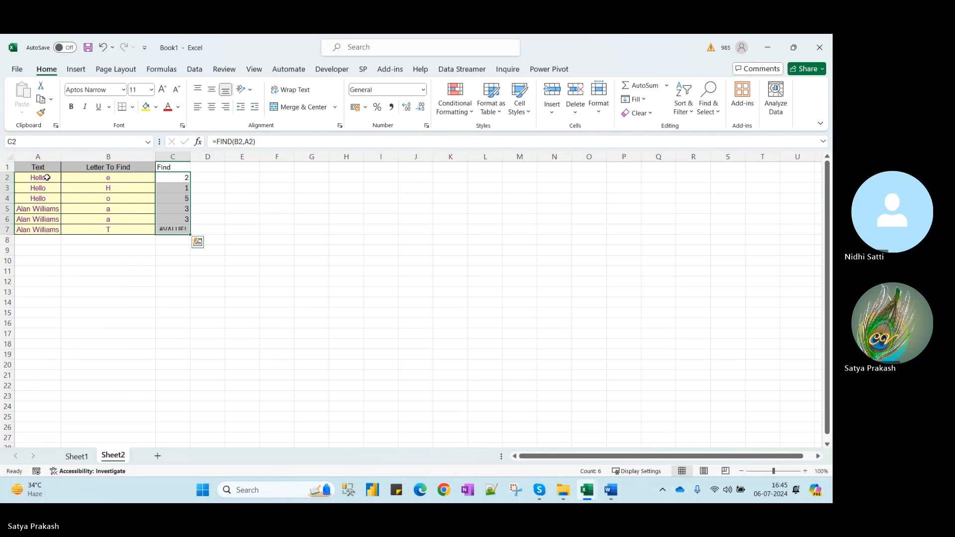
key("Down")
key("Down")
Inspect the FIND formulas and letters in rows 2 through 5
key("Up")
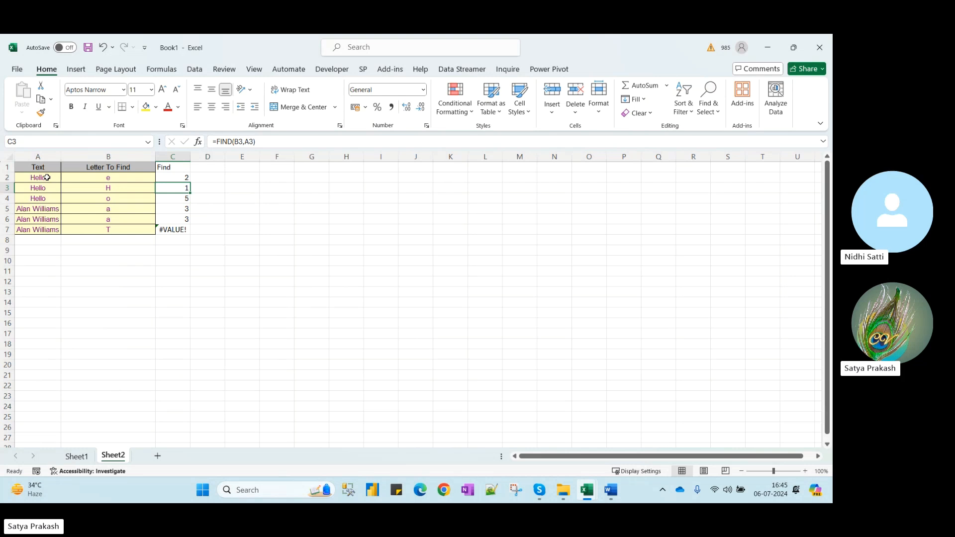
key("Up")
key("Down")
key("Down")
key("Left")
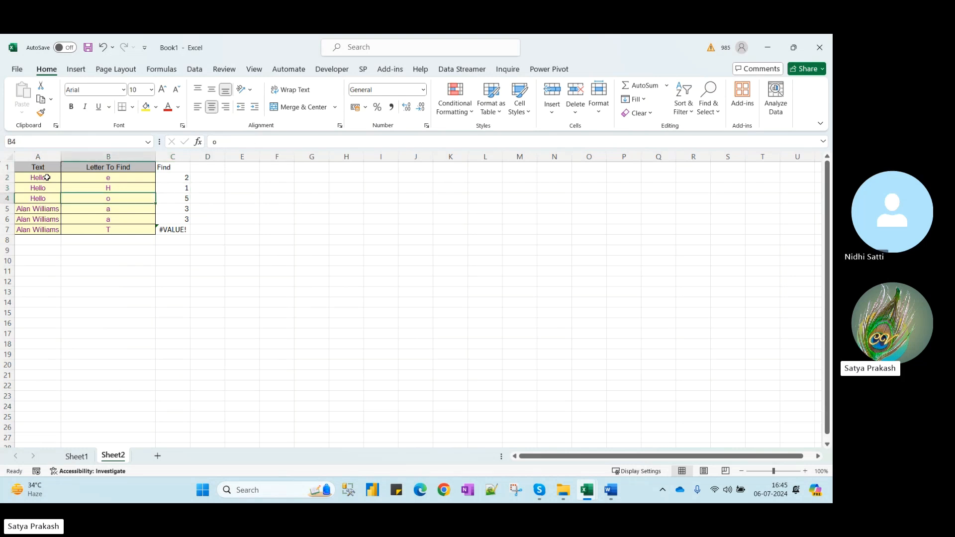
key("Right")
key("Down")
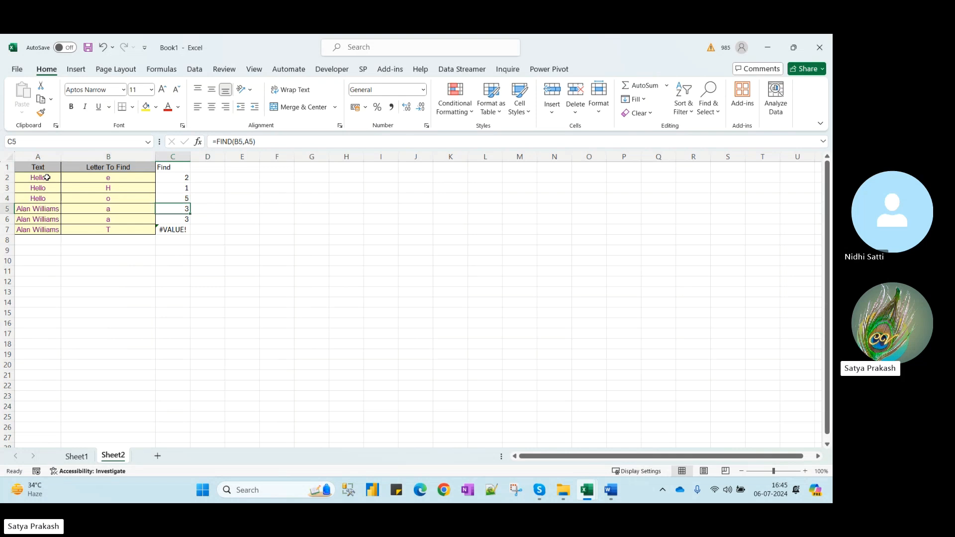
key("Left")
key("Left")
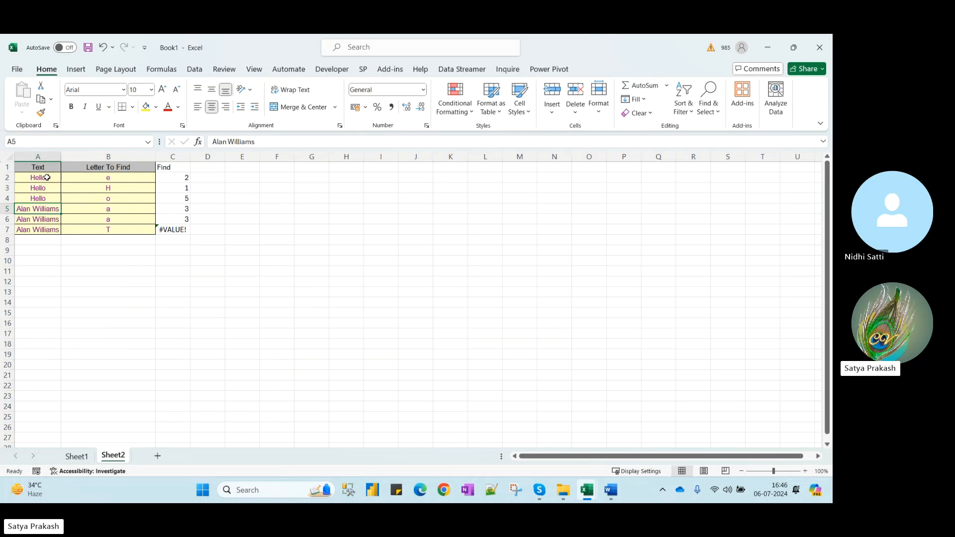
key("Right")
key("Right")
key("Right")
key("Left")
key("Left")
key("Left")
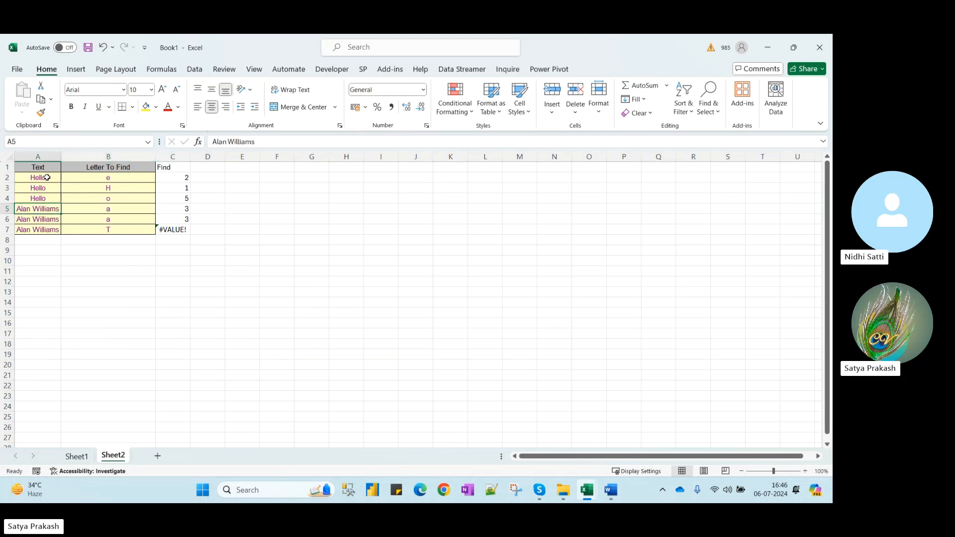
key("Right")
key("Right")
Test case sensitivity by changing B5 to uppercase A, then undo back to lowercase a
key("Left")
type("A")
key("Return")
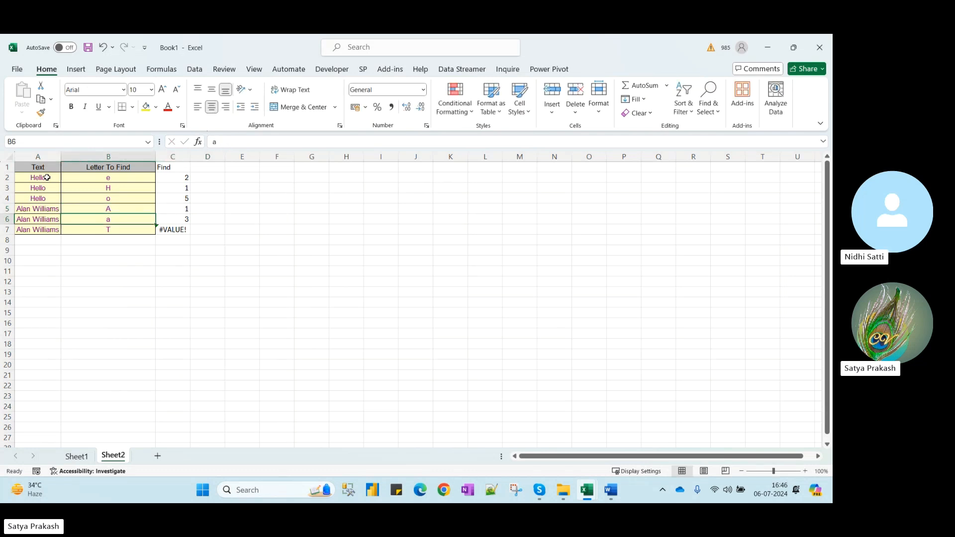
key("Up")
key("ctrl+z")
key("Down")
key("Down")
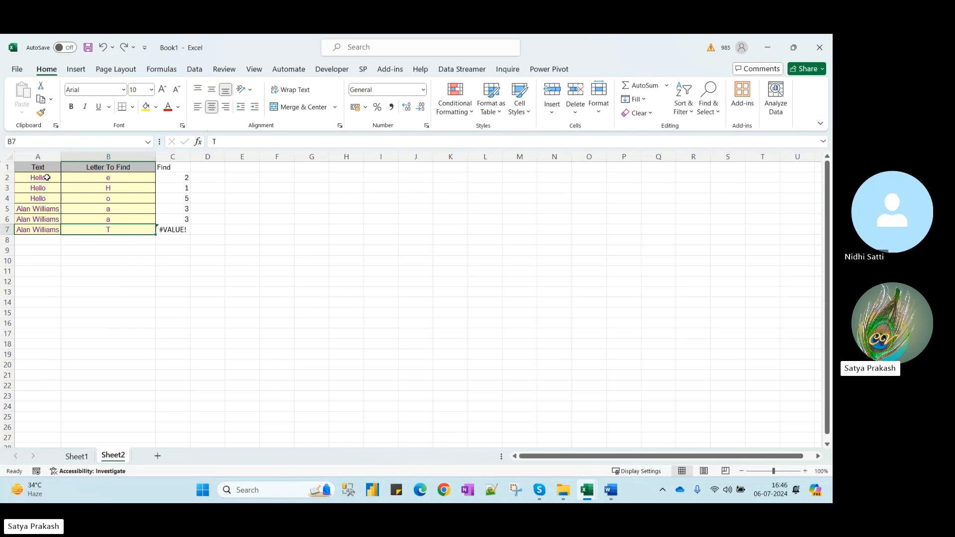
key("Up")
key("Up")
key("Up")
key("Up")
key("Up")
key("Up")
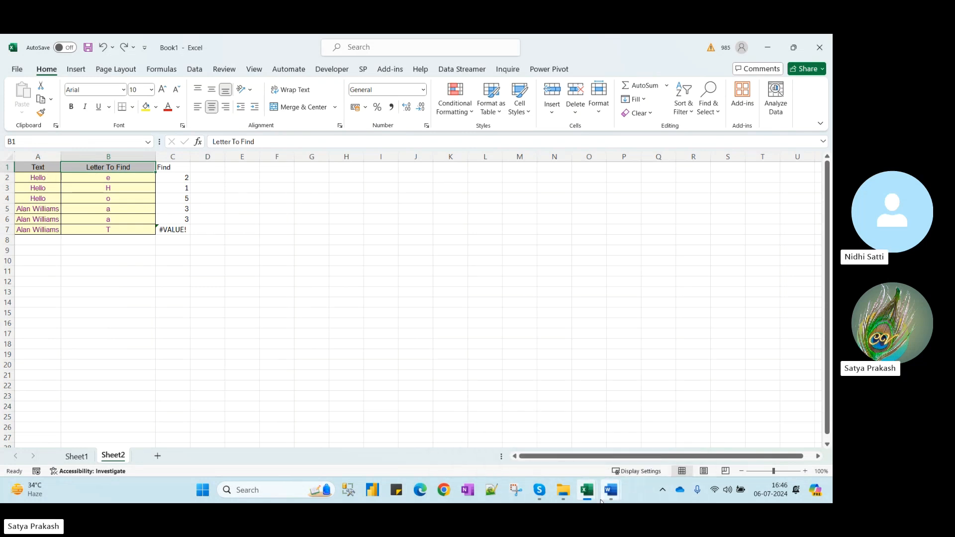
Review the FIND sample on the TEXTFUNCTIONS.xlsm FIND sheet
mouse_move(589, 492)
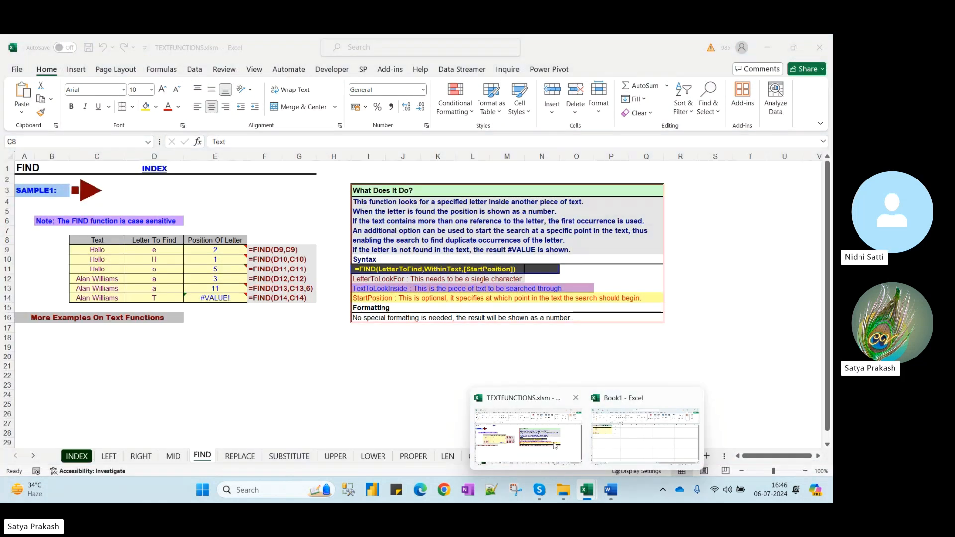
left_click(529, 436)
scroll(289, 376, "down", 4)
scroll(290, 376, "up", 4)
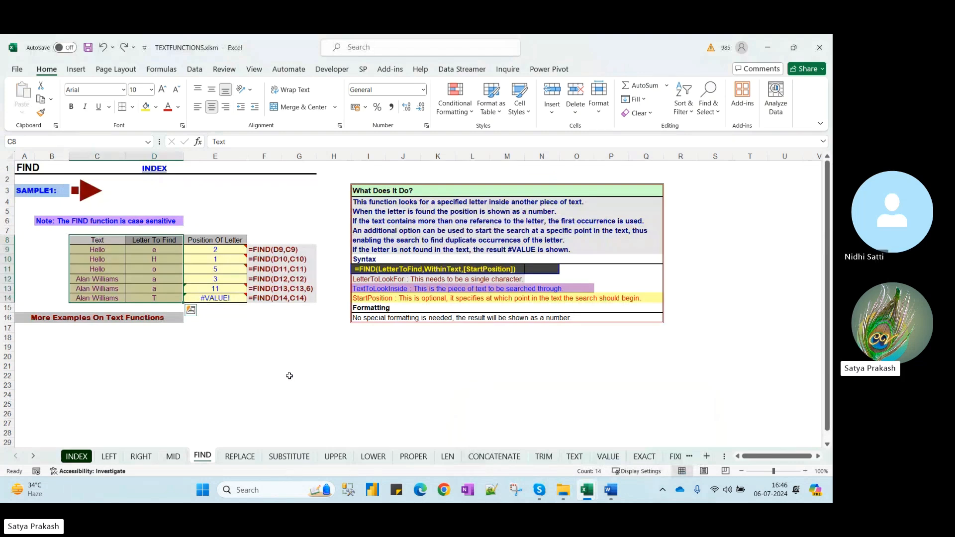
left_click(271, 356)
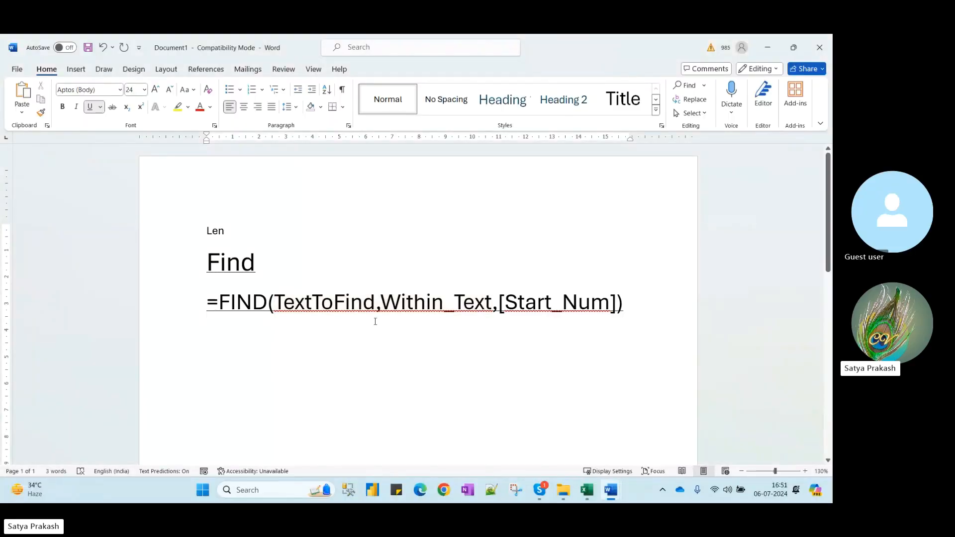
Highlight the TextToFind and Within_Text arguments in the notes, then return to Book1
left_click_drag(375, 302, 269, 303)
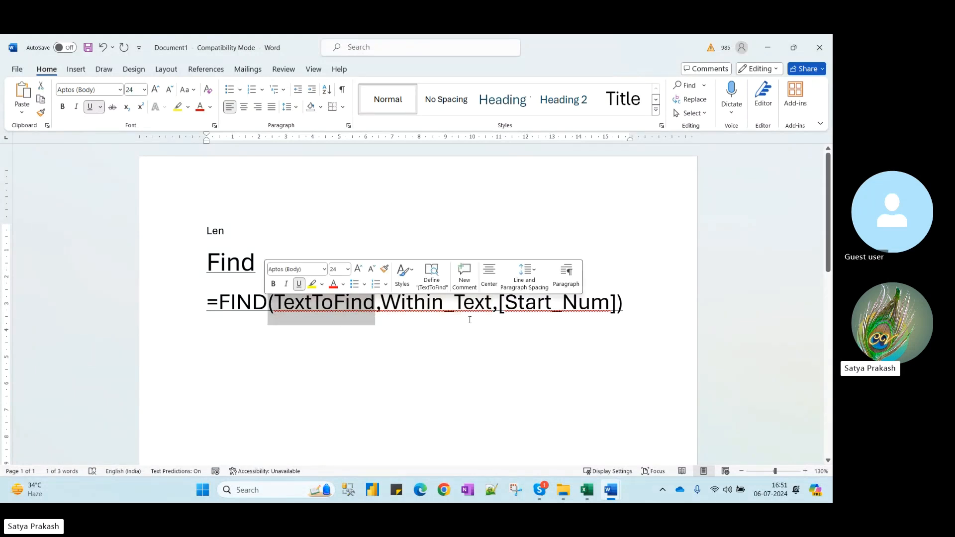
left_click(496, 329)
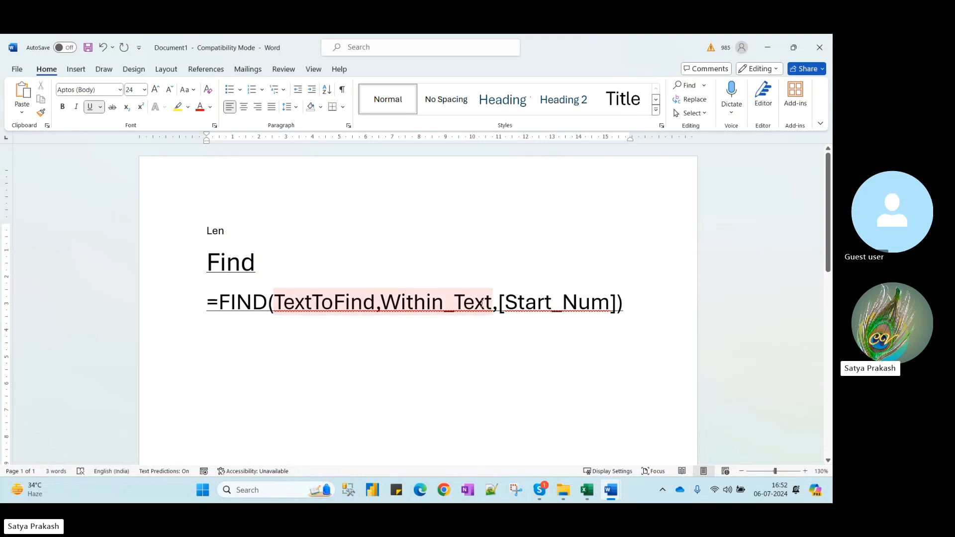
left_click_drag(493, 302, 381, 303)
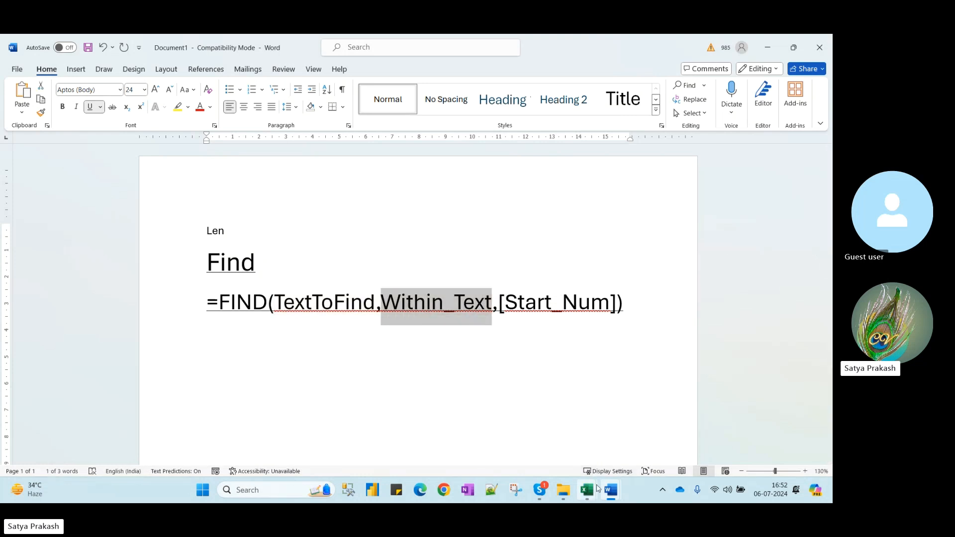
mouse_move(590, 493)
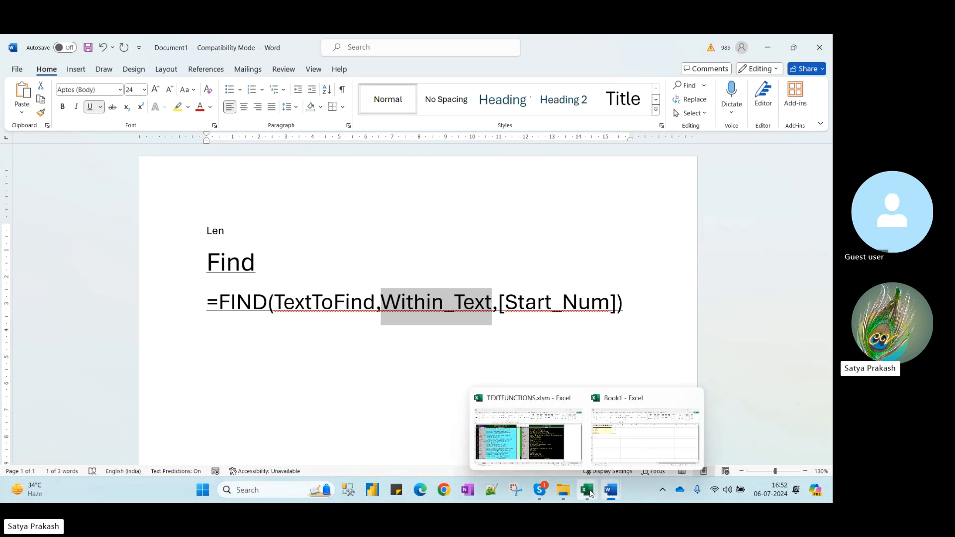
left_click(601, 447)
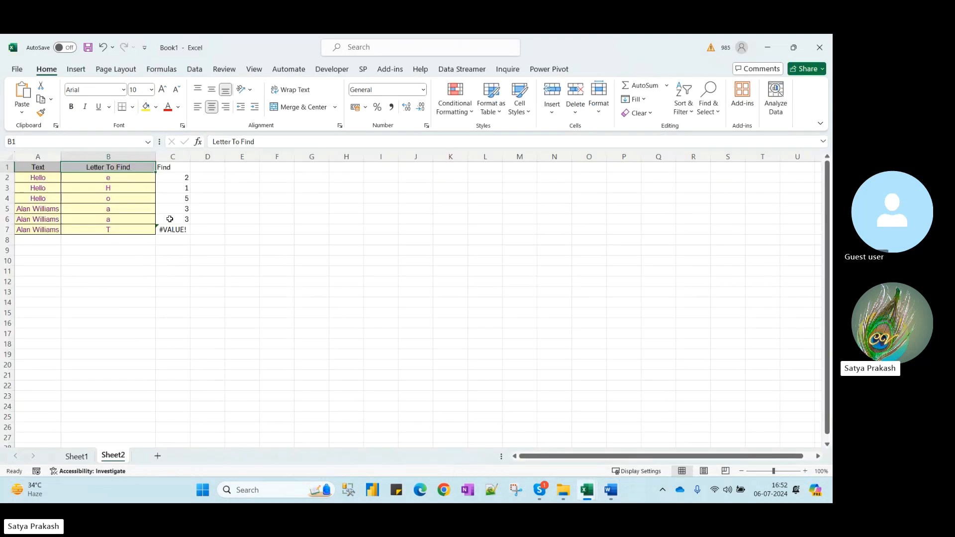
Widen column A and enter "this is good text" in A2 and "this is bad text" in A3
left_click(182, 179)
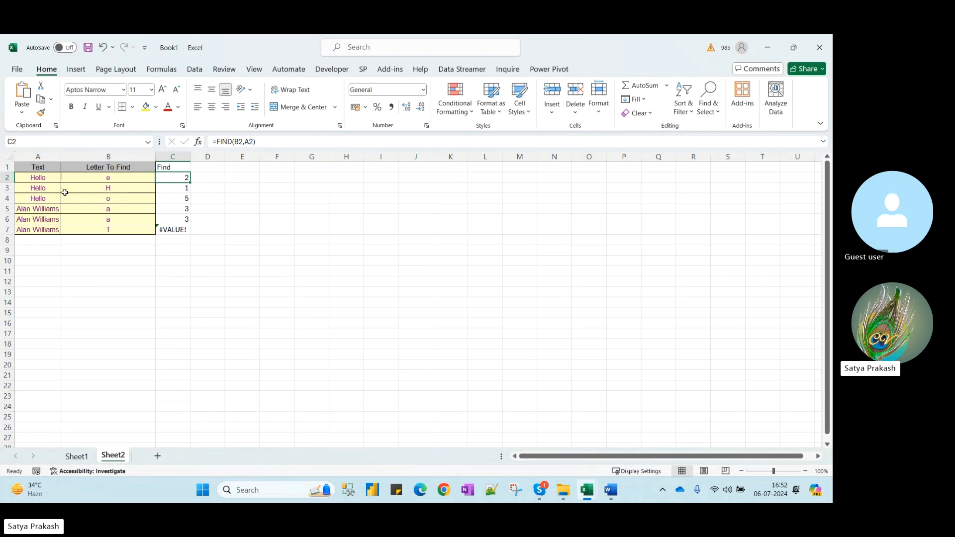
left_click_drag(61, 157, 125, 162)
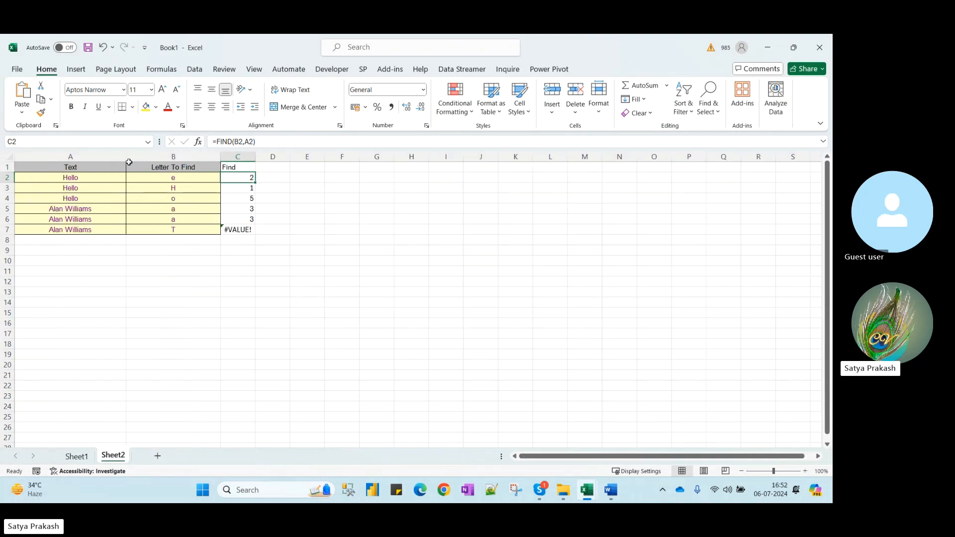
left_click(97, 177)
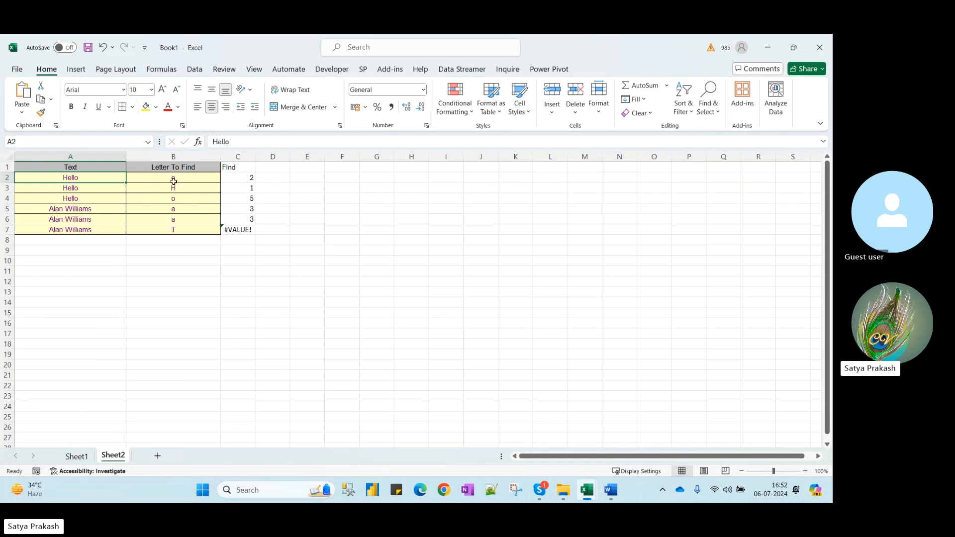
type("this is good tex")
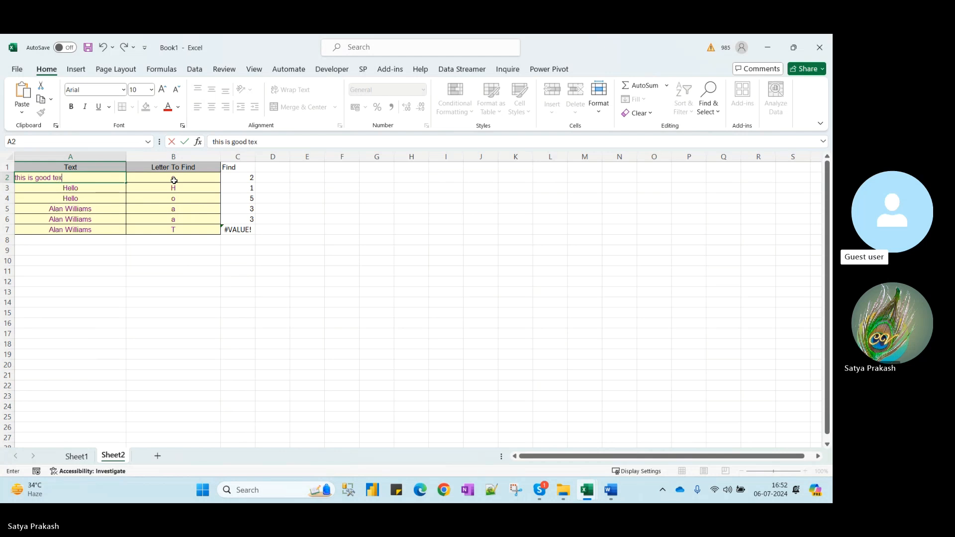
type("t")
key("Return")
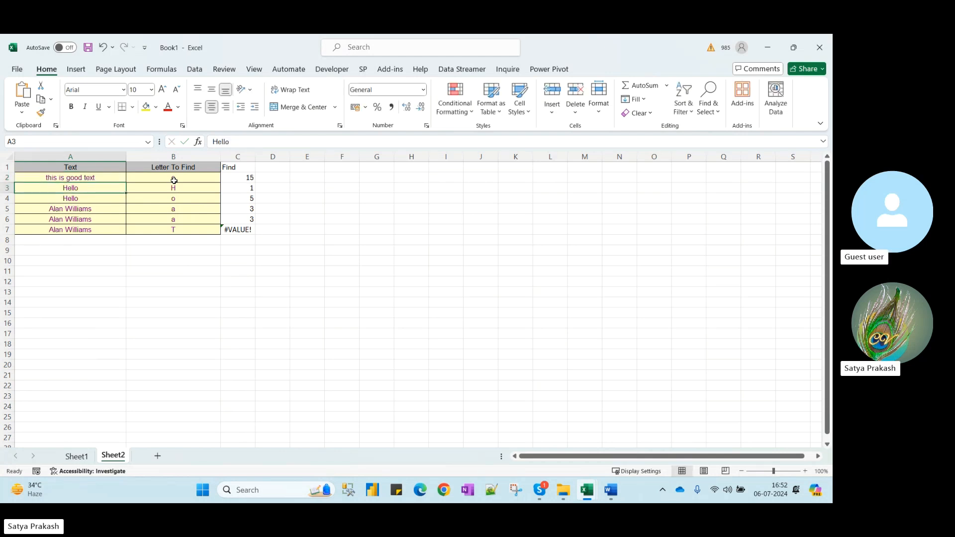
type("this is b")
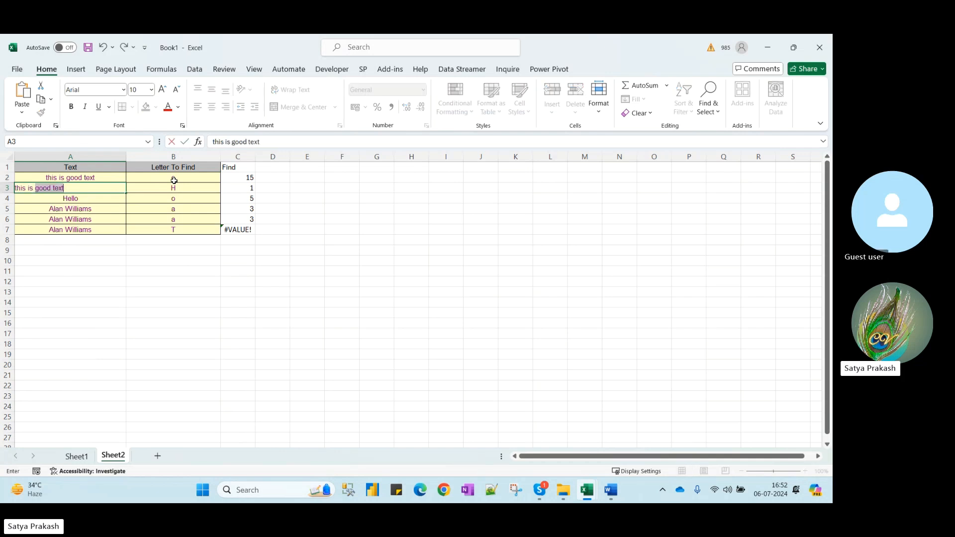
type("ad tex")
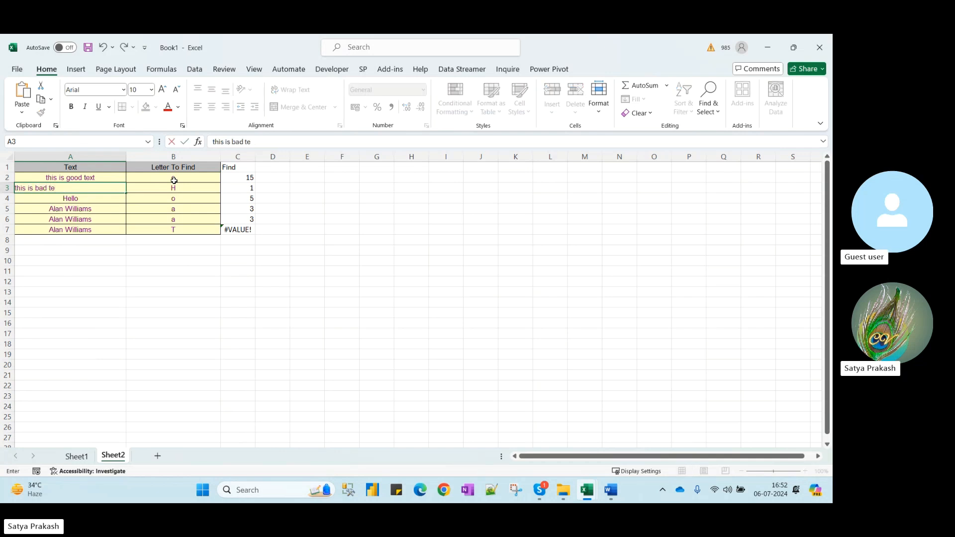
key("Return")
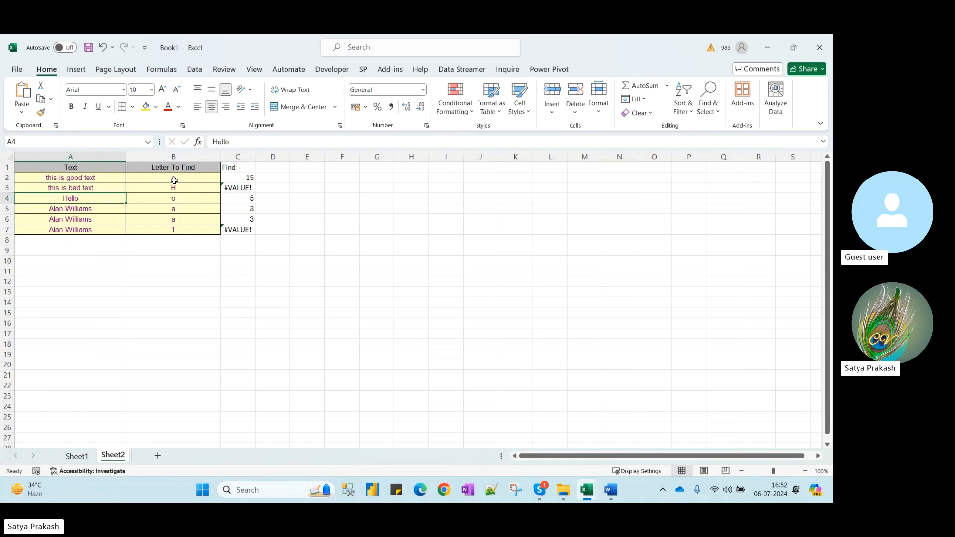
Change B2's search letter to o, making C2 return 10
left_click(193, 187)
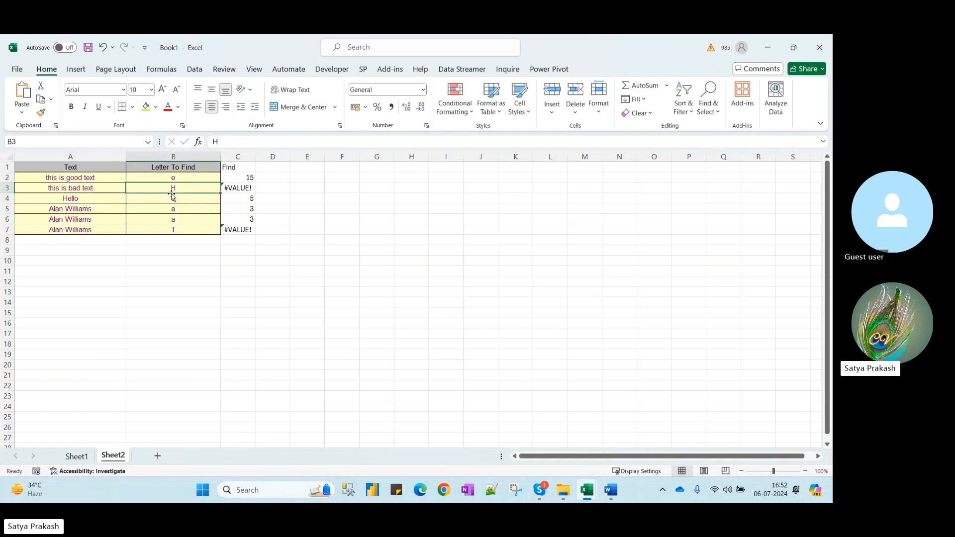
left_click(56, 189)
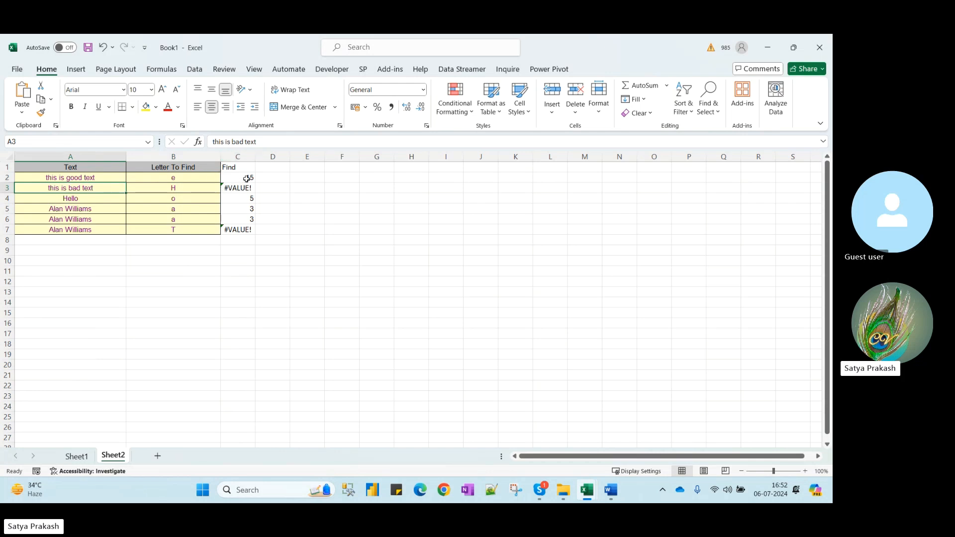
left_click(183, 181)
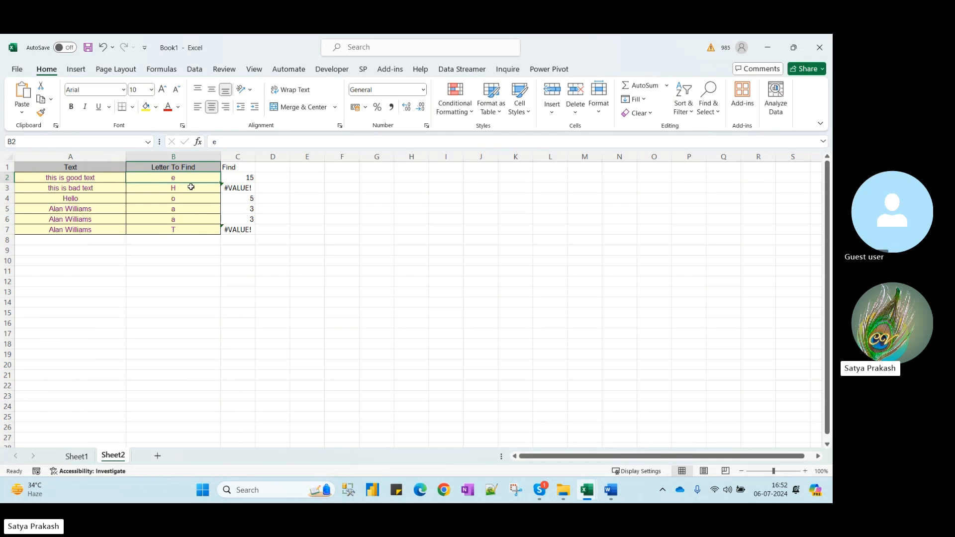
type("o")
key("Return")
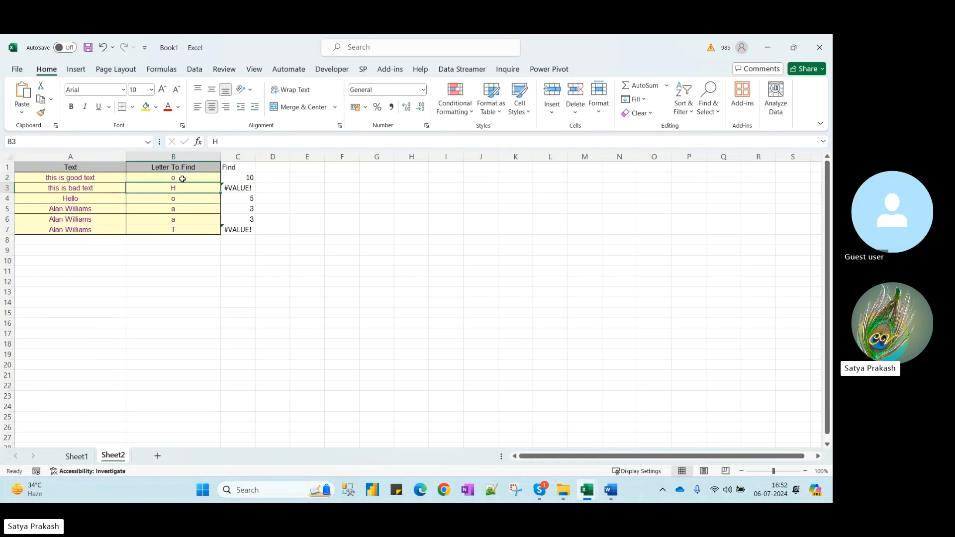
key("Up")
key("Right")
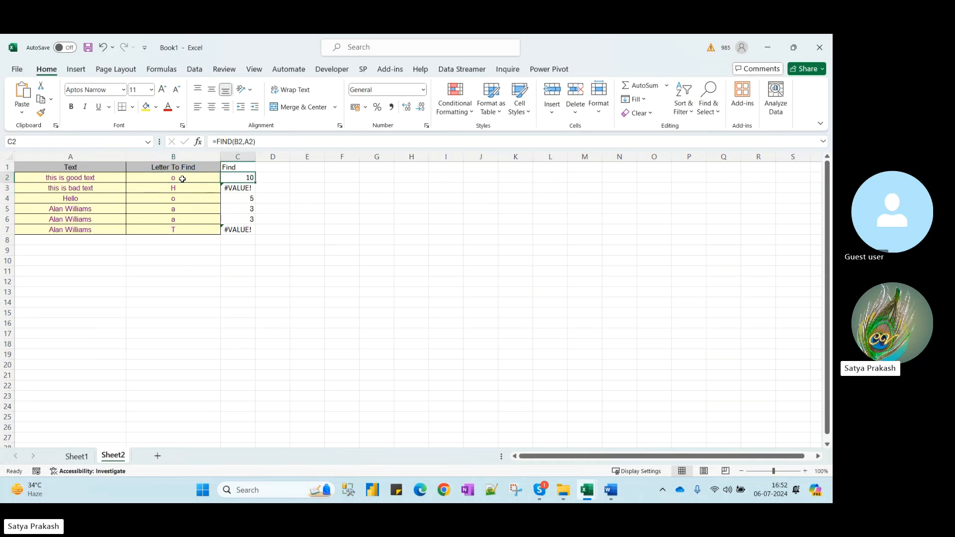
Add a start position of 7 to C2's FIND formula
left_click(254, 142)
type(",")
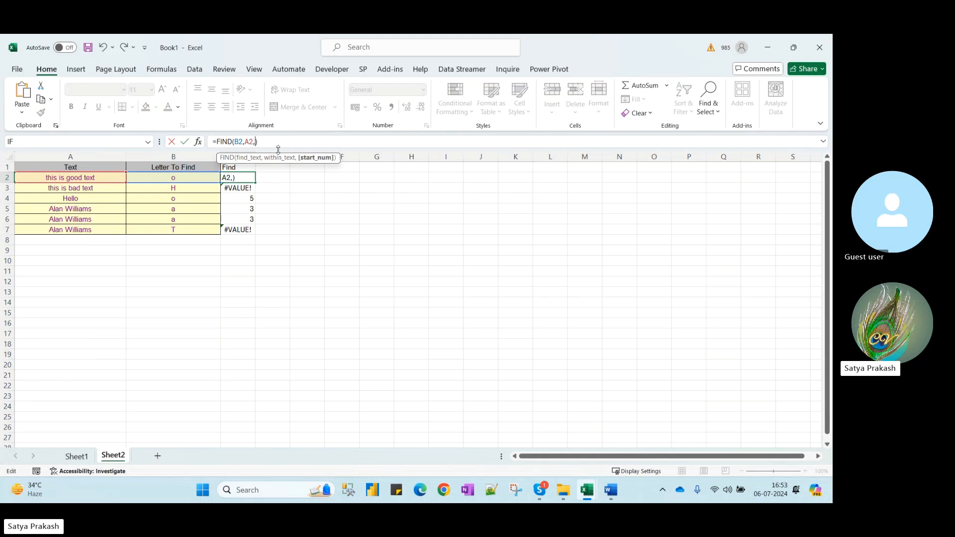
type("7")
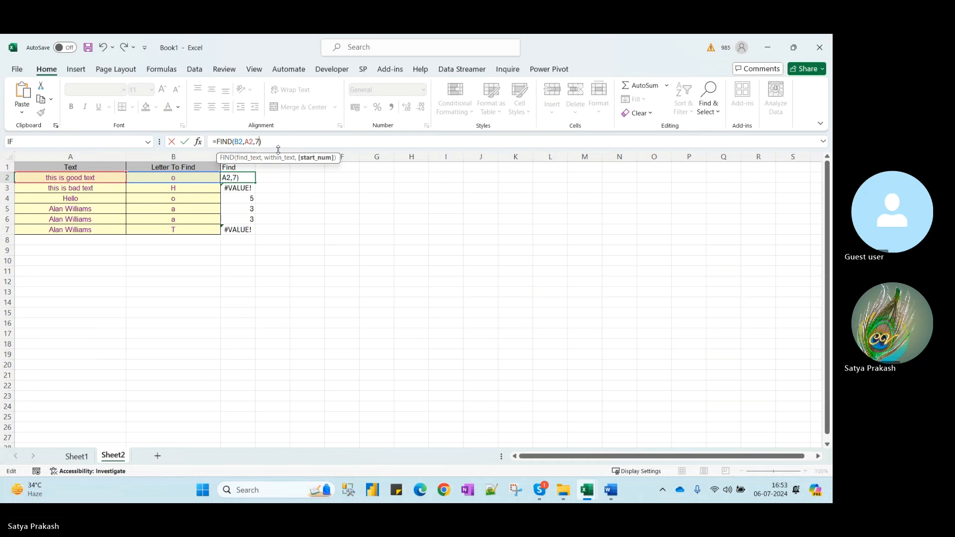
type(")")
key("Return")
key("Up")
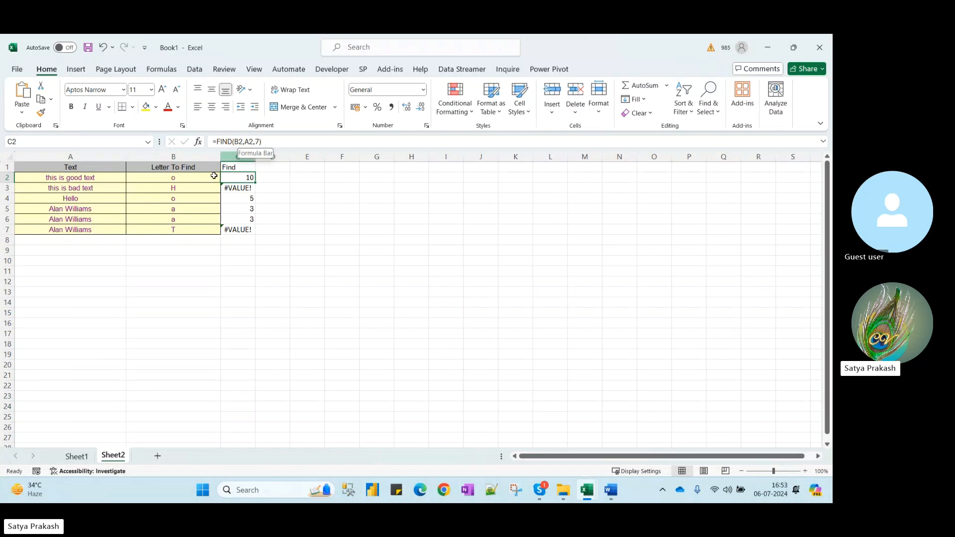
Change B2's search letter to s
left_click(183, 177)
type("s")
key("Return")
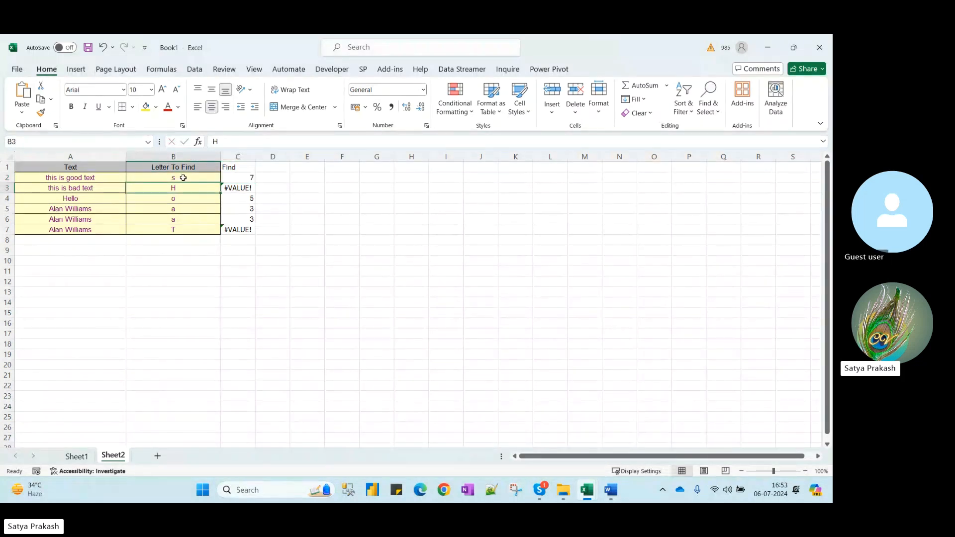
key("Up")
key("Right")
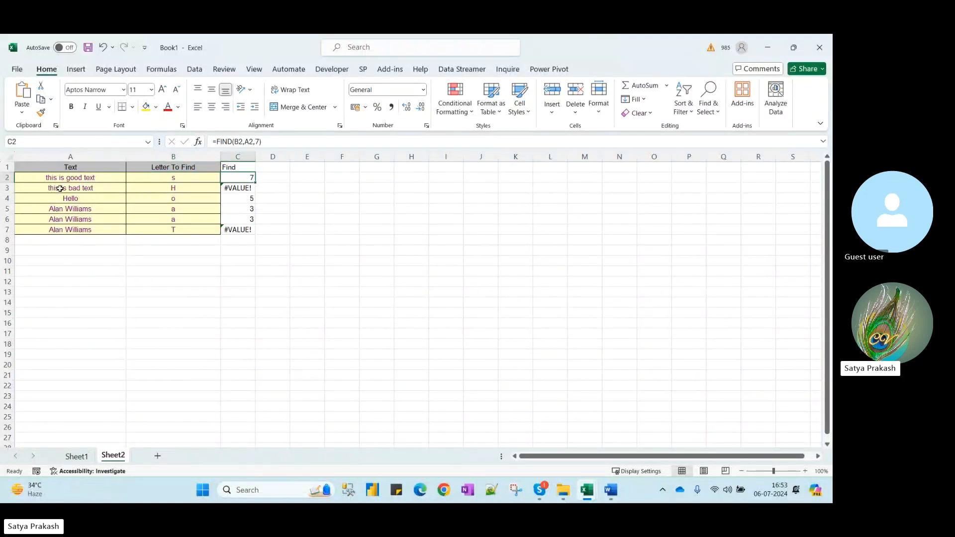
Try a start position of 1 in C2, then drop the start argument entirely
double_click(258, 143)
type("1")
key("Return")
key("Up")
left_click(262, 144)
key("BackSpace")
key("BackSpace")
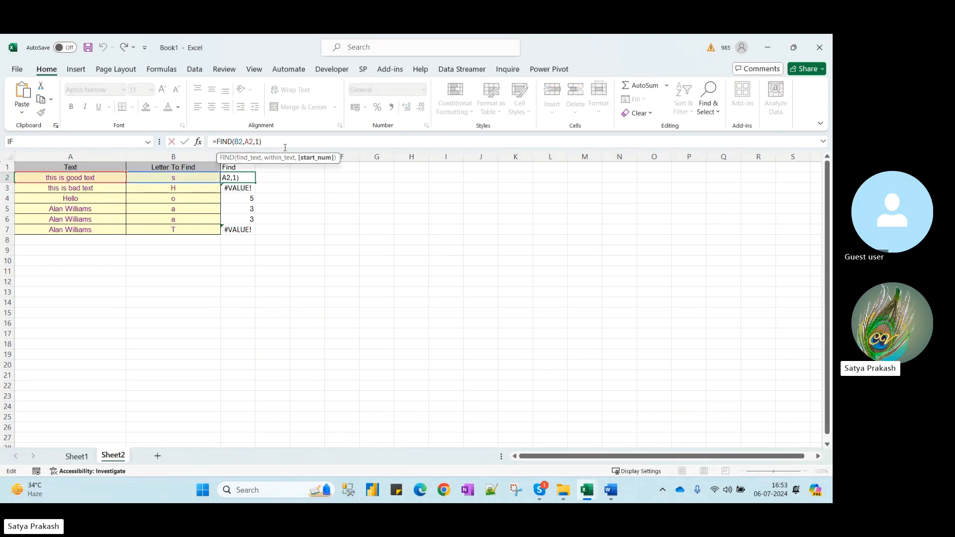
key("Return")
key("Up")
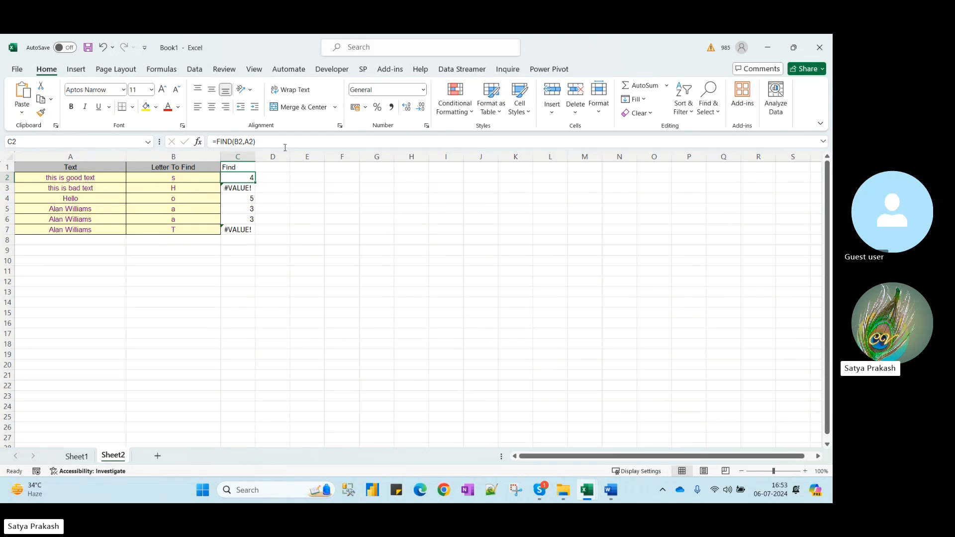
Set C2's start position to 4, then 5, giving =FIND(B2,A2,5) returning 7
left_click(247, 143)
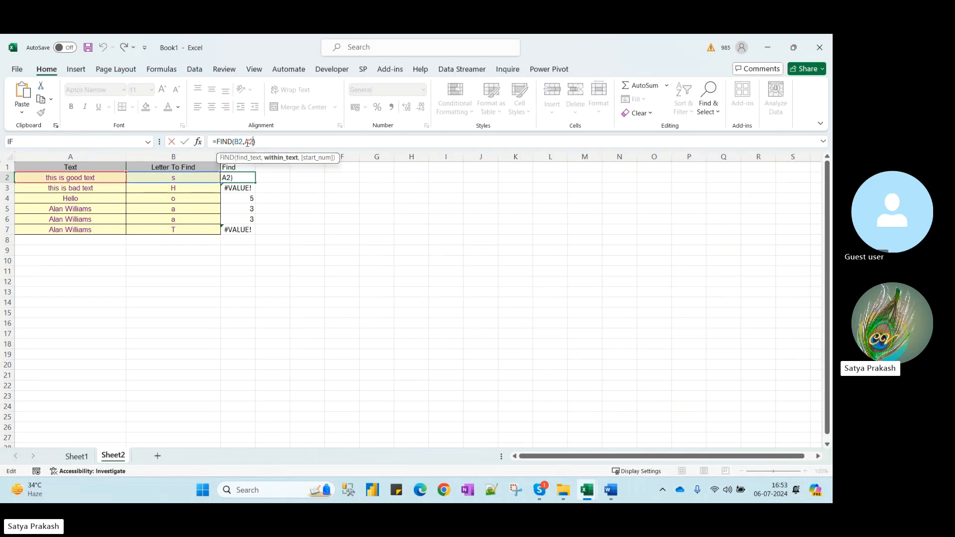
type(",")
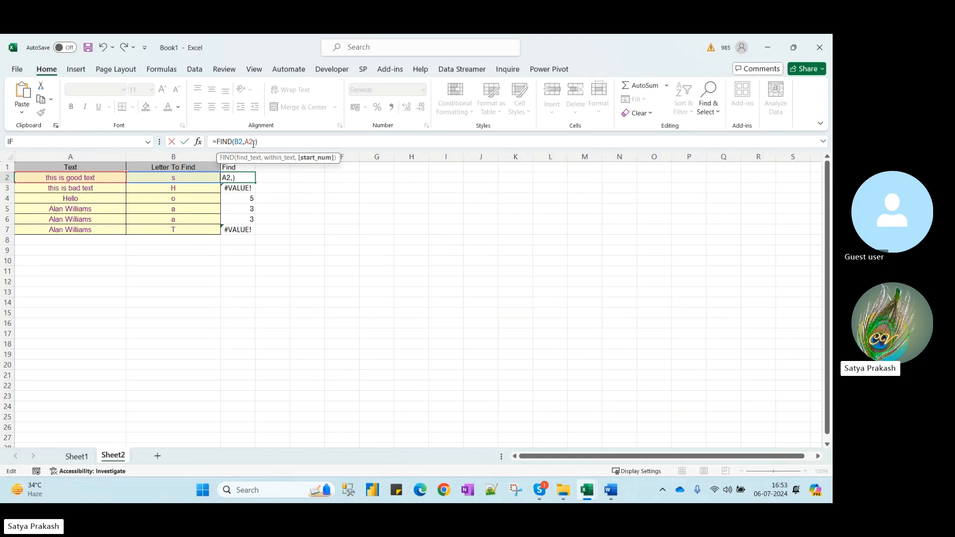
type("4")
key("Return")
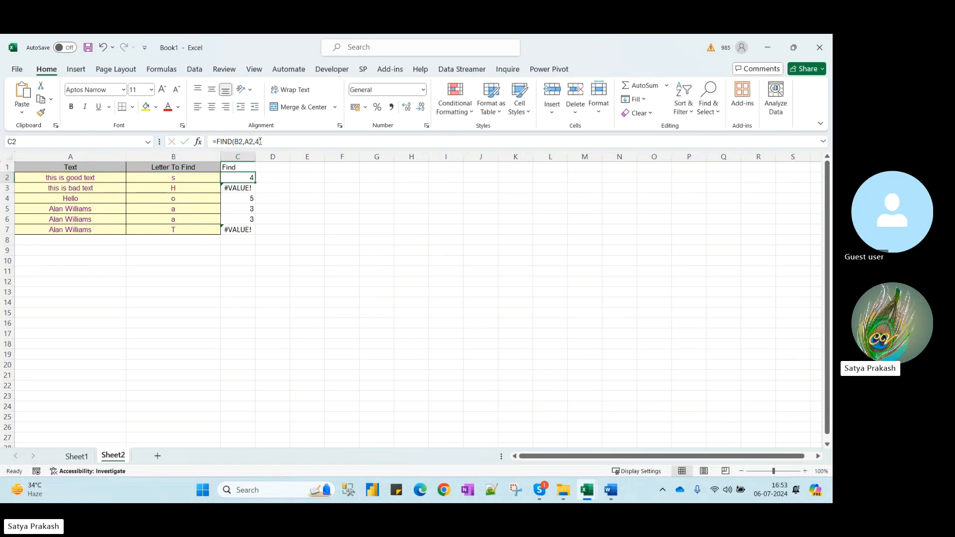
left_click(259, 142)
key("BackSpace")
type("5")
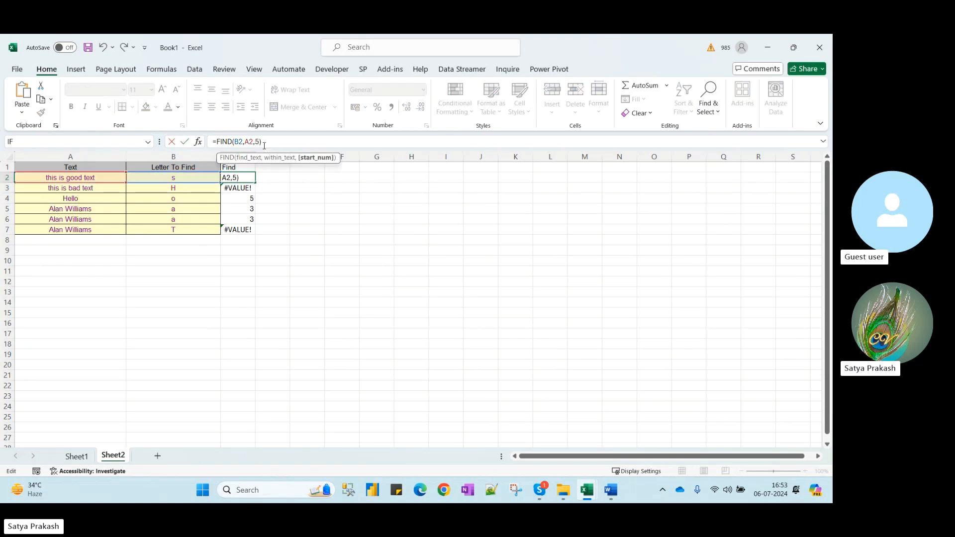
key("Return")
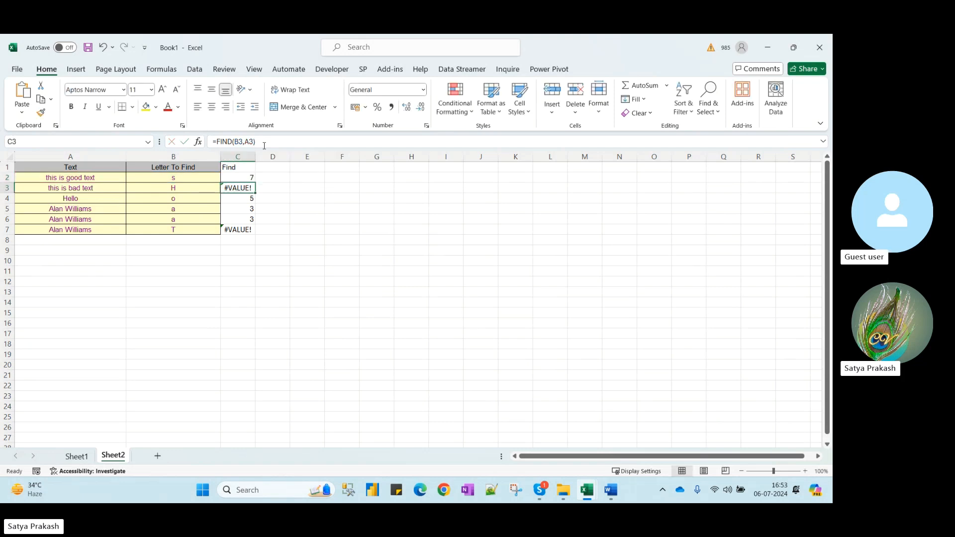
key("Up")
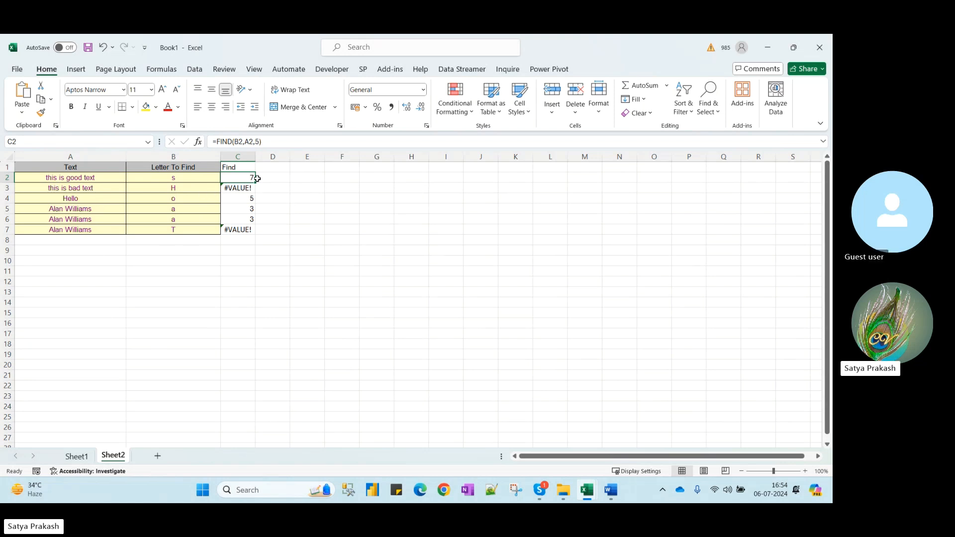
Clear the old formula columns B:G on Sheet1
left_click(79, 456)
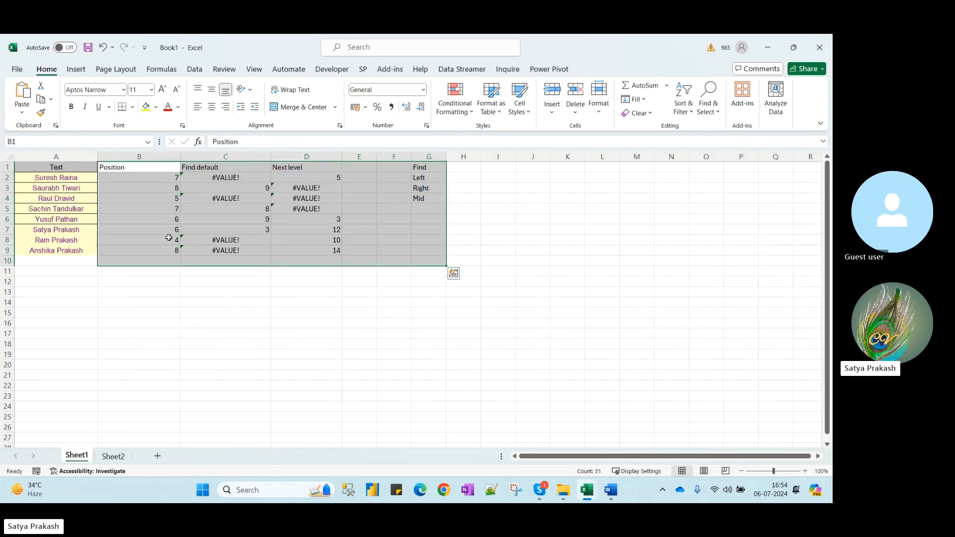
left_click_drag(143, 157, 422, 180)
key("Delete")
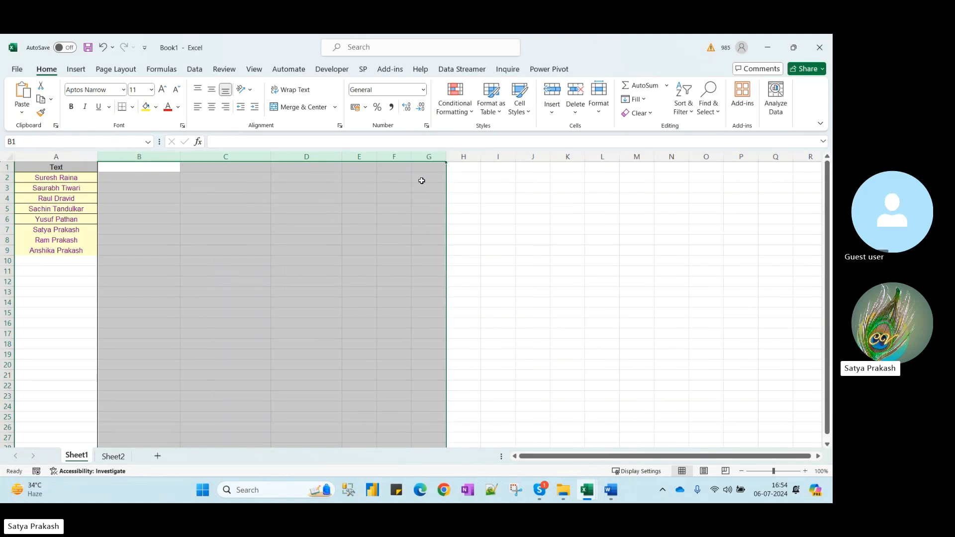
left_click(113, 169)
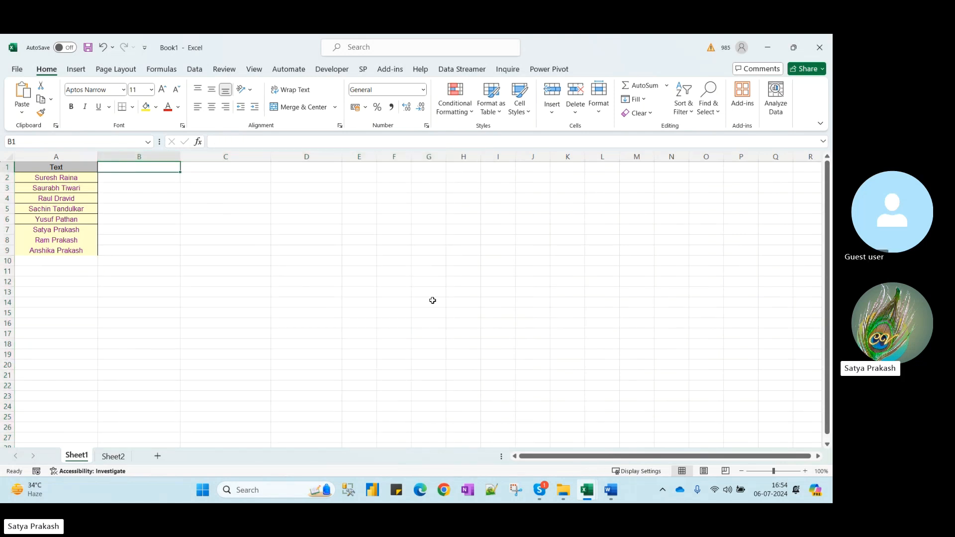
Paste B3:B8 from TEXTFUNCTIONS' LEFT sheet into Book1 B1, then delete column A
mouse_move(586, 496)
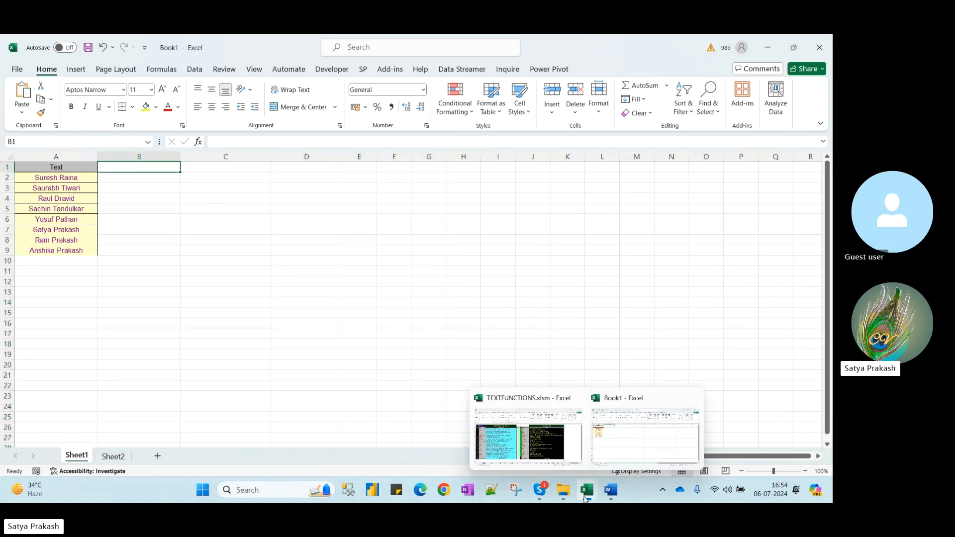
left_click(558, 453)
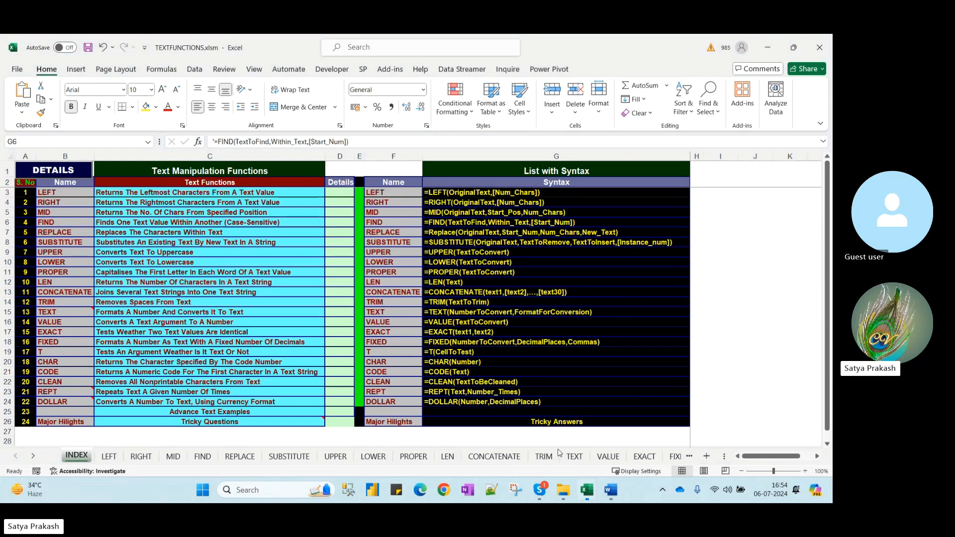
left_click(69, 194)
left_click(84, 196)
left_click_drag(83, 196, 83, 253)
key("ctrl+c")
key("alt+Tab")
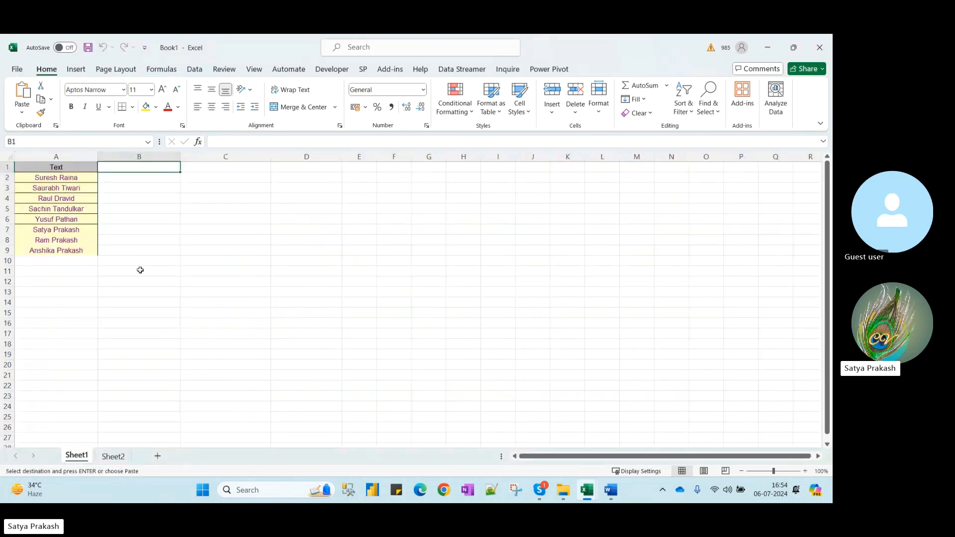
key("ctrl+v")
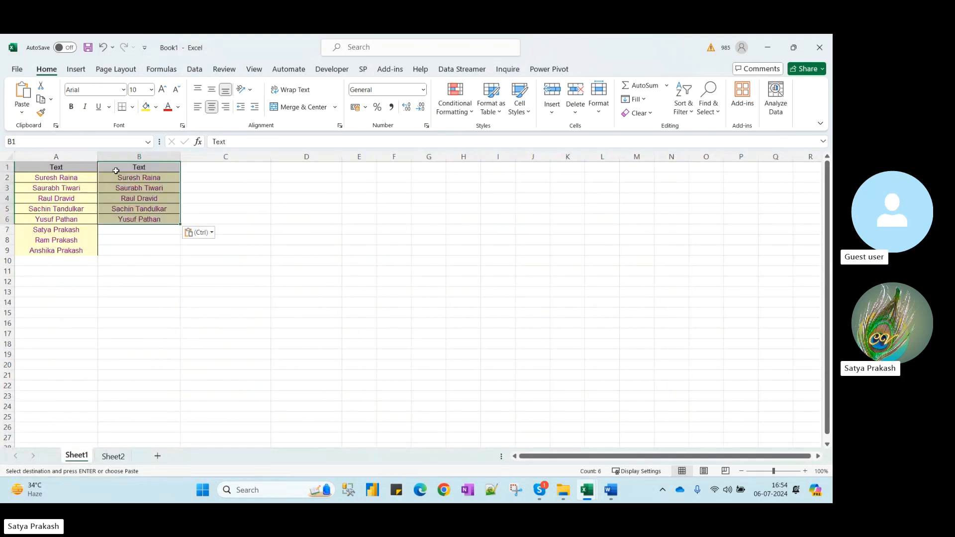
left_click(84, 154)
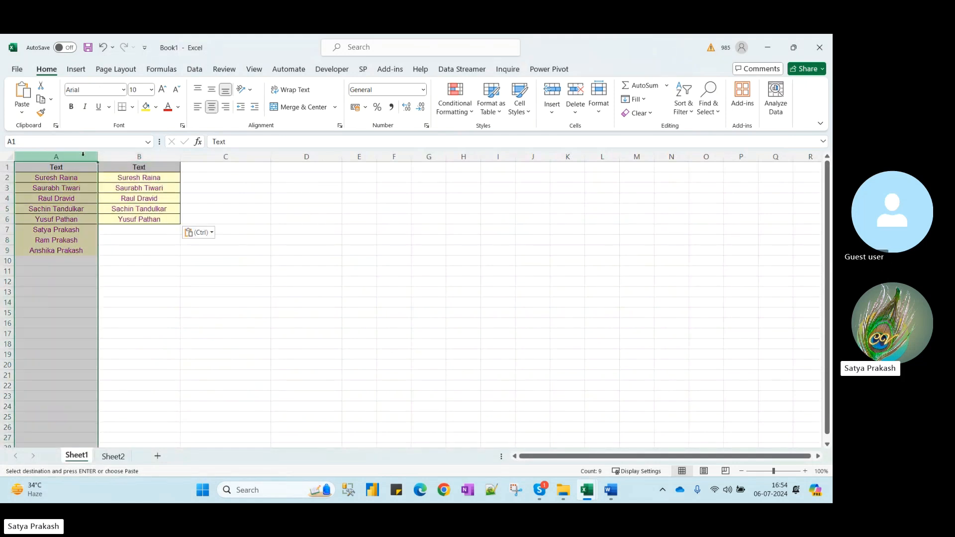
key("ctrl+minus")
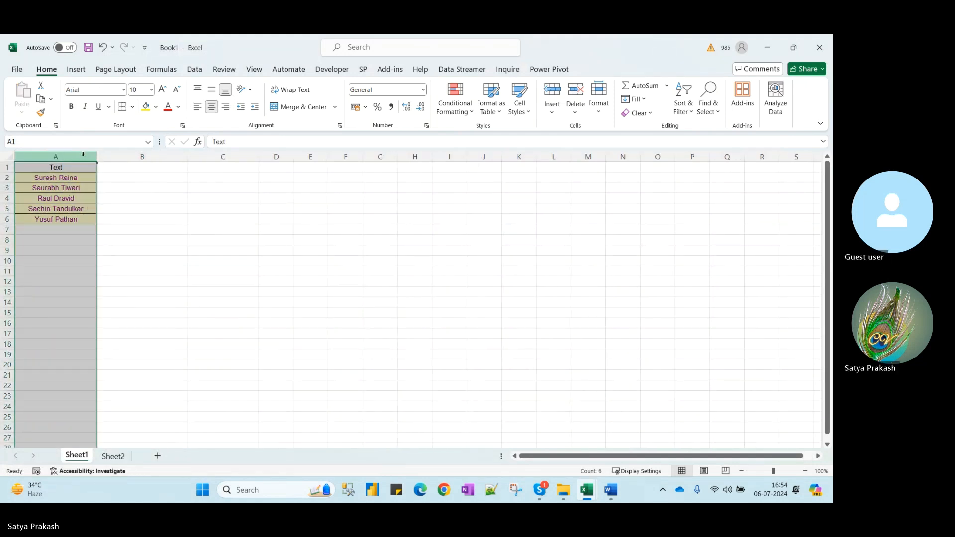
Type three more names into A7, A8 and A9, correcting a typo along the way
left_click(44, 230)
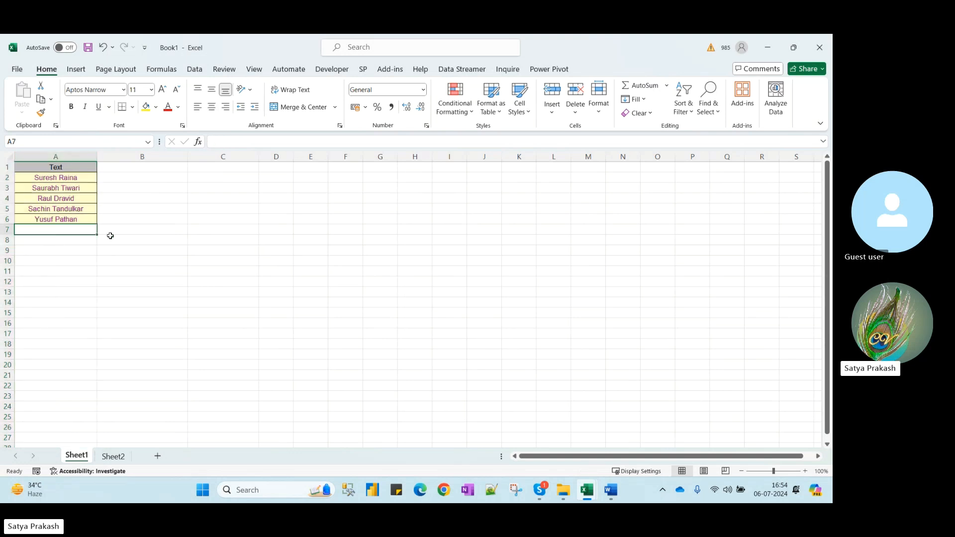
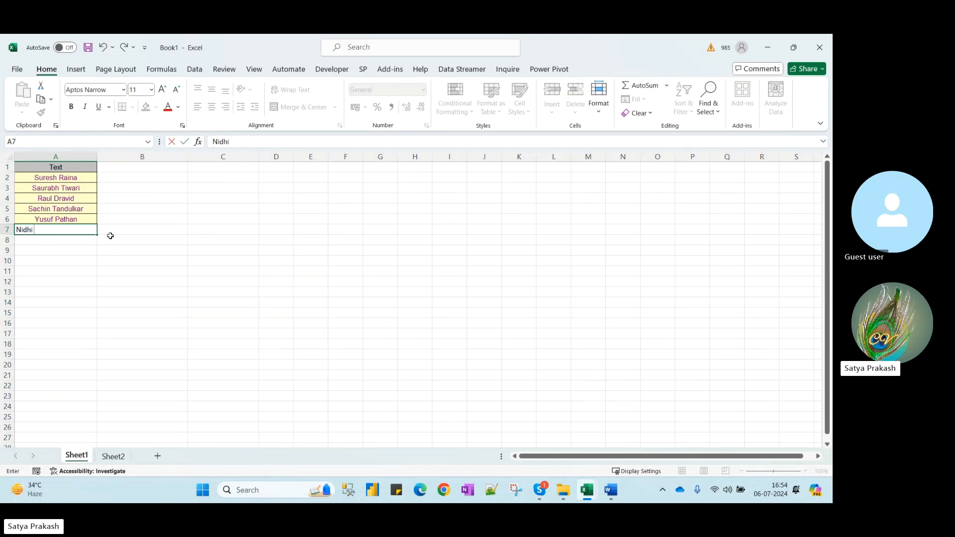
key("Return")
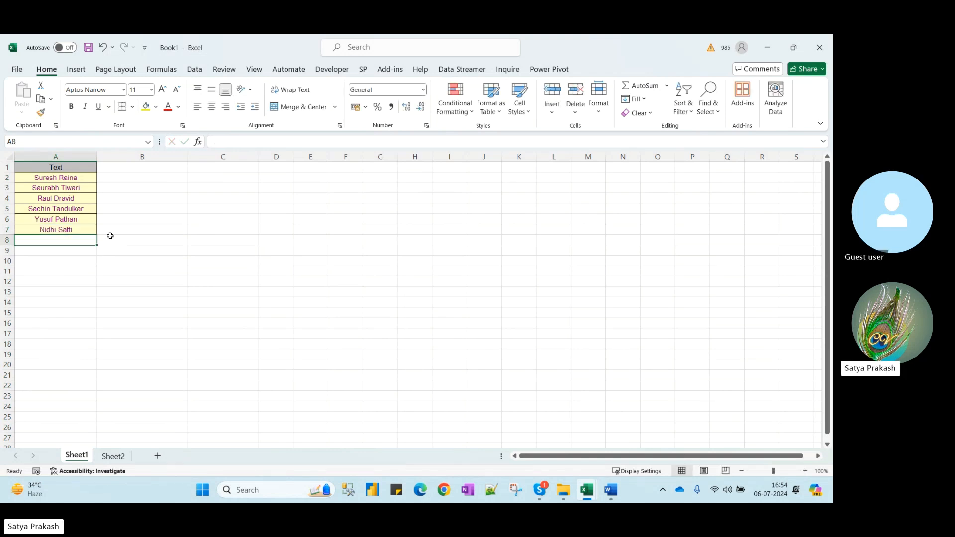
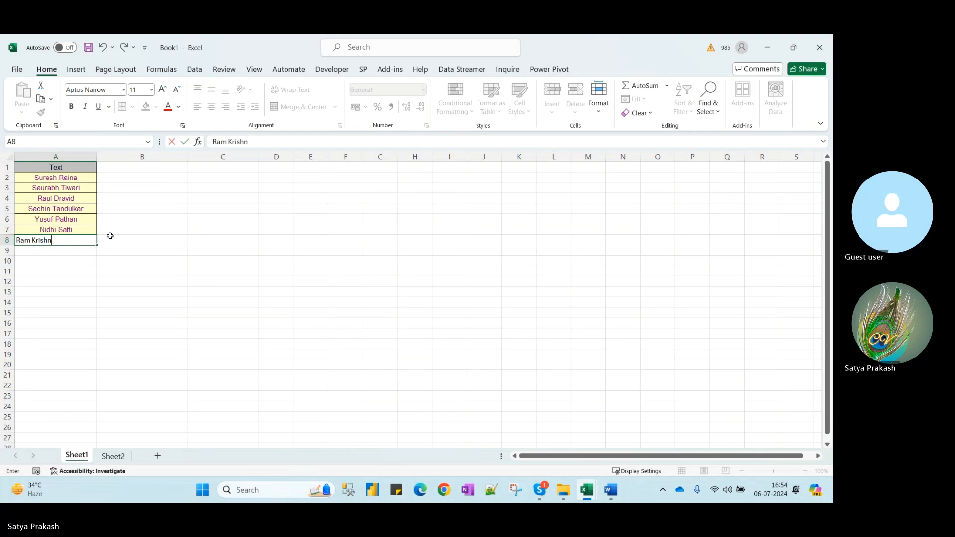
key("Return")
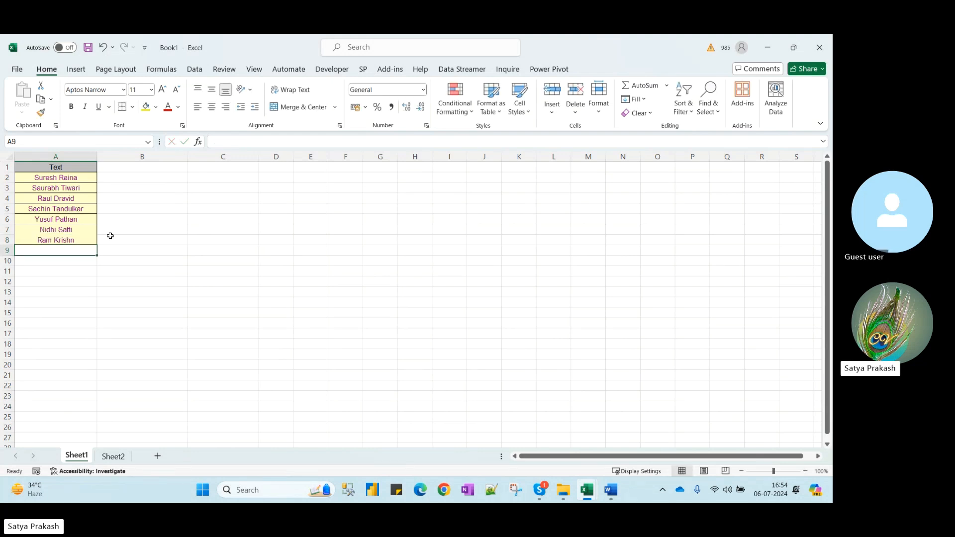
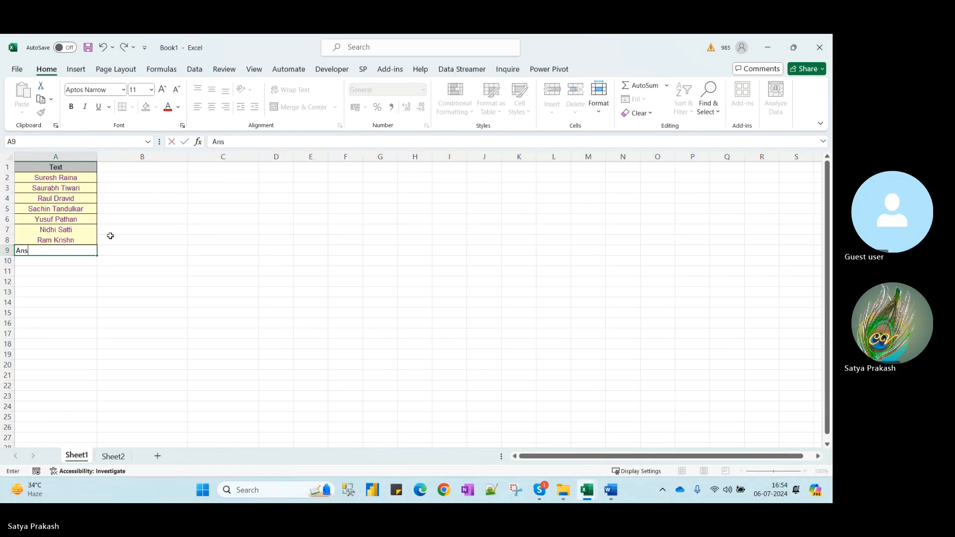
key("Tab")
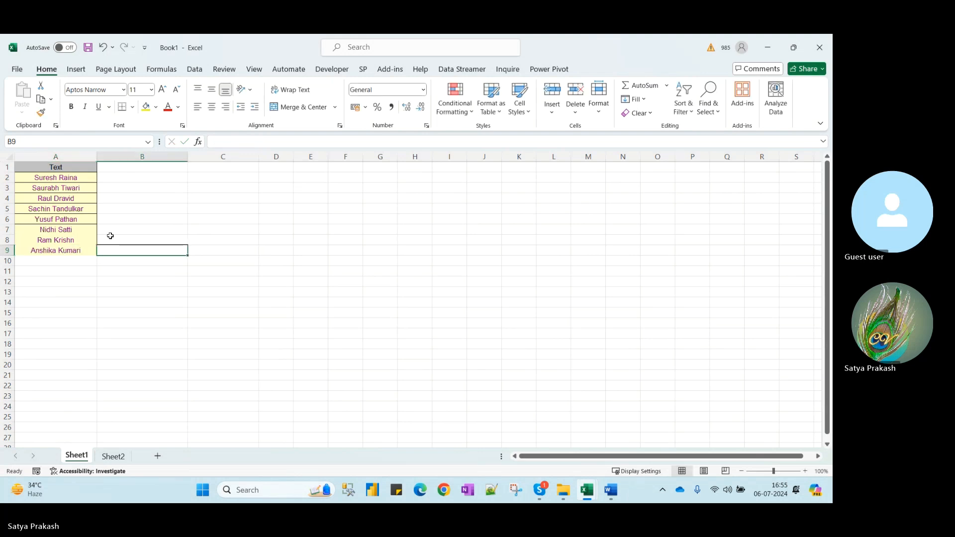
key("Up")
key("Up")
key("Up")
key("Up")
key("Up")
key("Up")
key("Up")
key("Up")
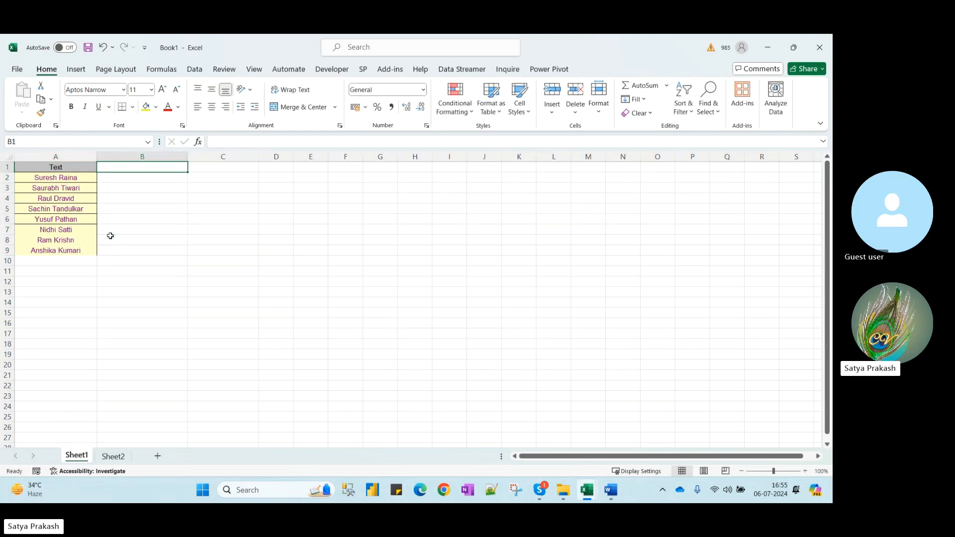
Add a Left heading in B1 and enter =LEFT(A2) in B2
type("Left")
key("Return")
type("=lef")
key("Tab")
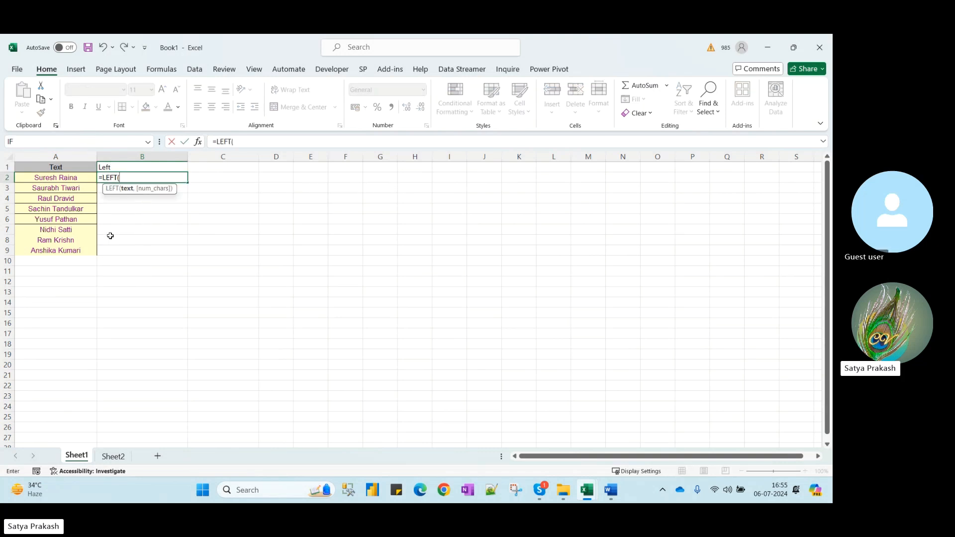
left_click(80, 180)
type(")")
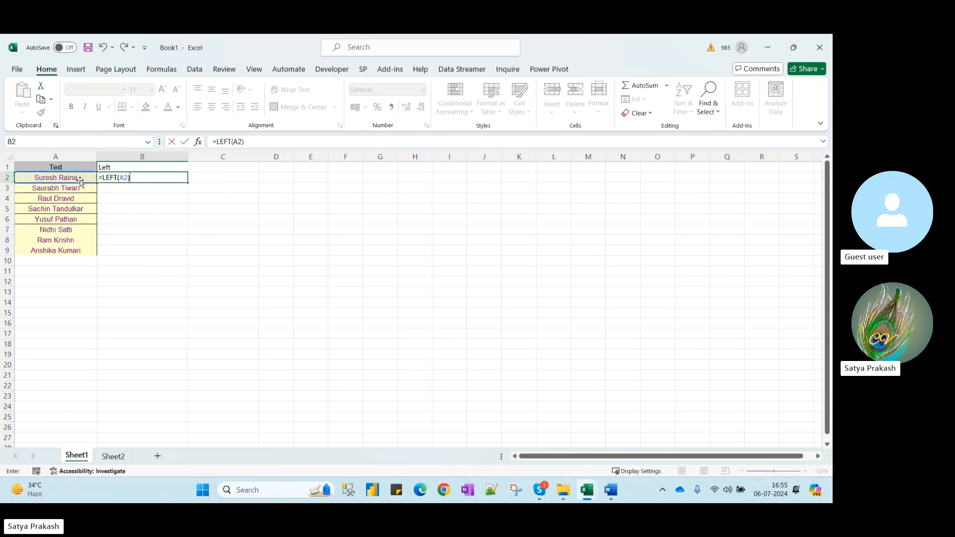
key("Return")
left_click(142, 177)
Enter a LEFT formula on the literal text "This is a toay" in E2
left_click(313, 175)
type("=lef")
key("Tab")
type("\"This")
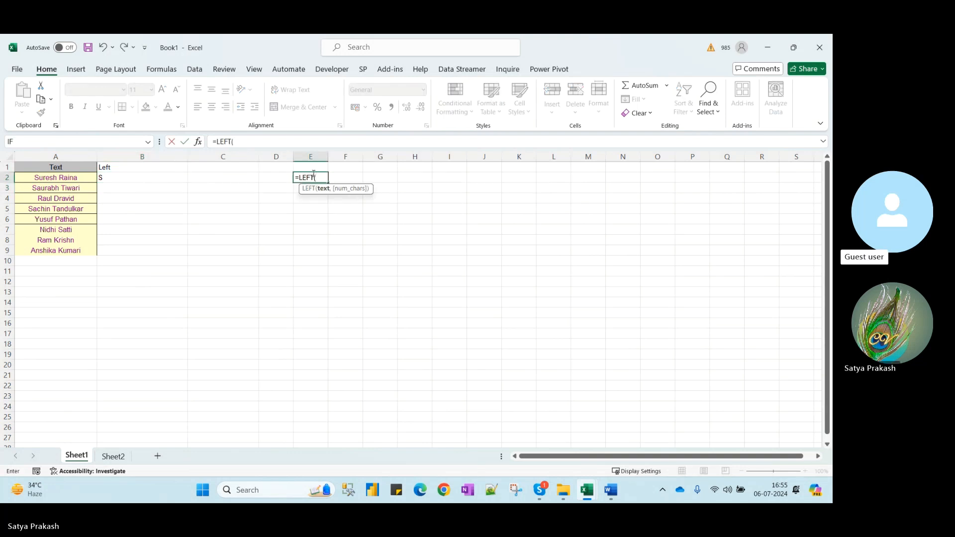
type(" is a toay")
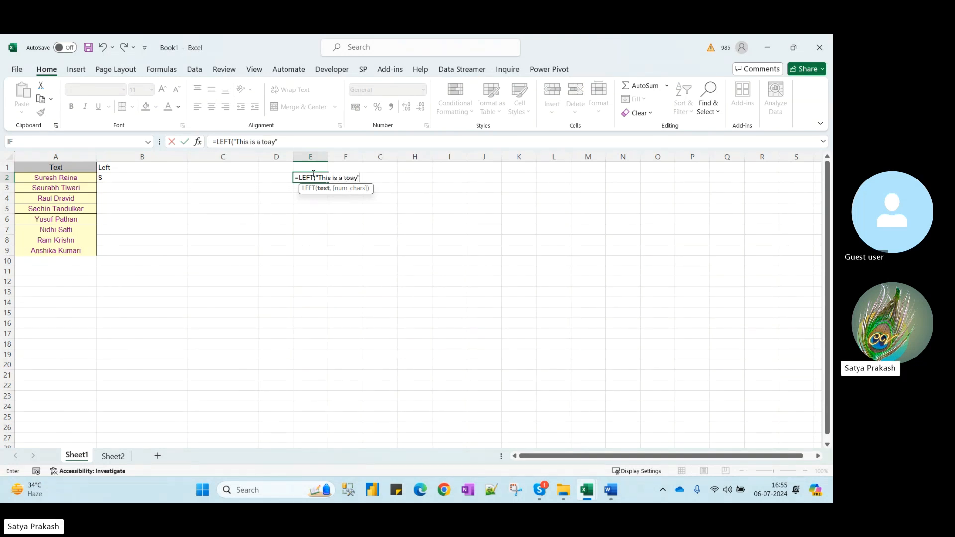
type("\")")
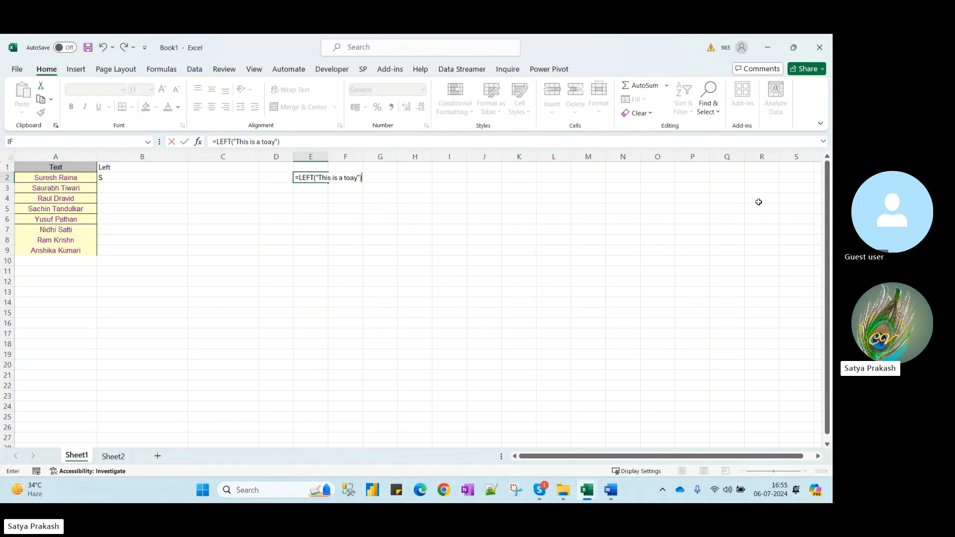
key("Return")
key("Up")
key("Down")
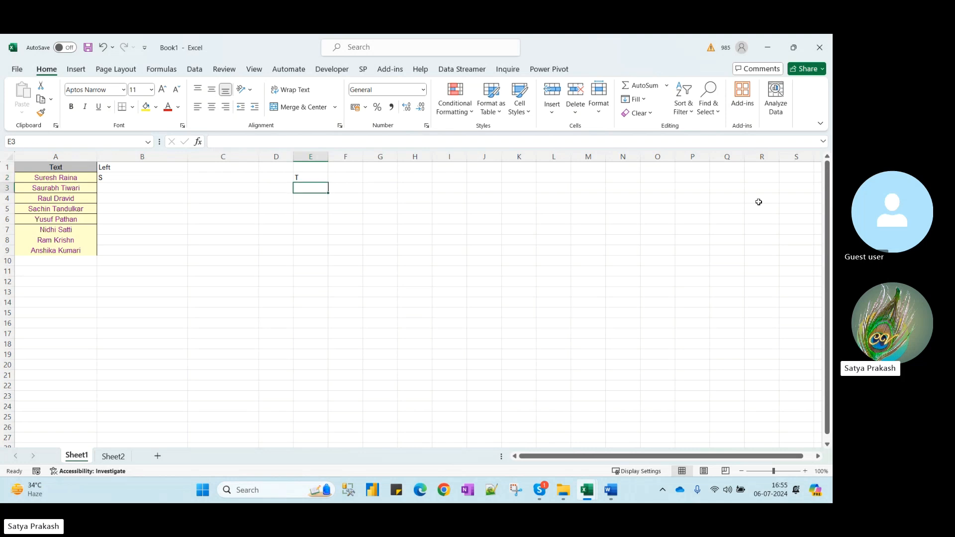
key("Up")
key("Down")
Enter =LEFT("This is a bird",4) in E3, returning This
type("=")
type("letf")
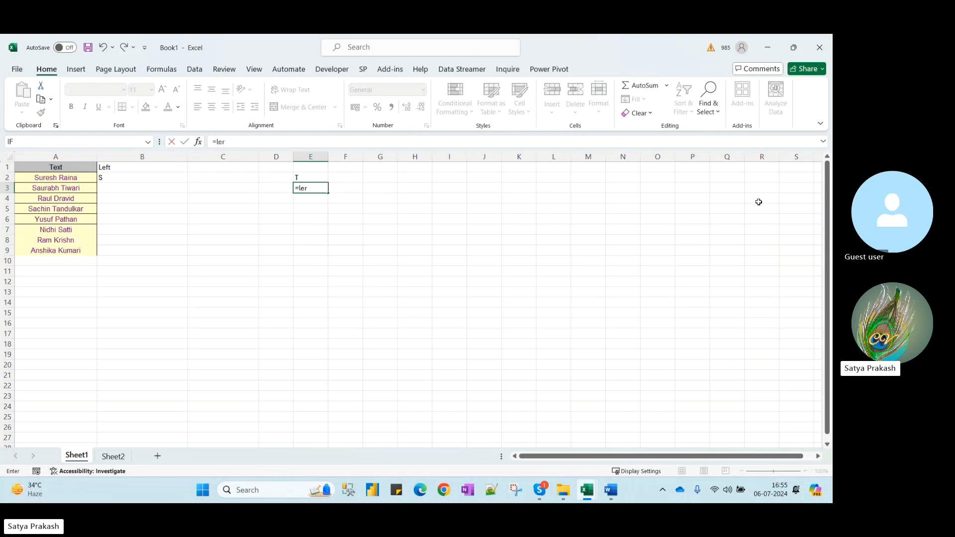
key("BackSpace")
key("Tab")
key("BackSpace")
key("BackSpace")
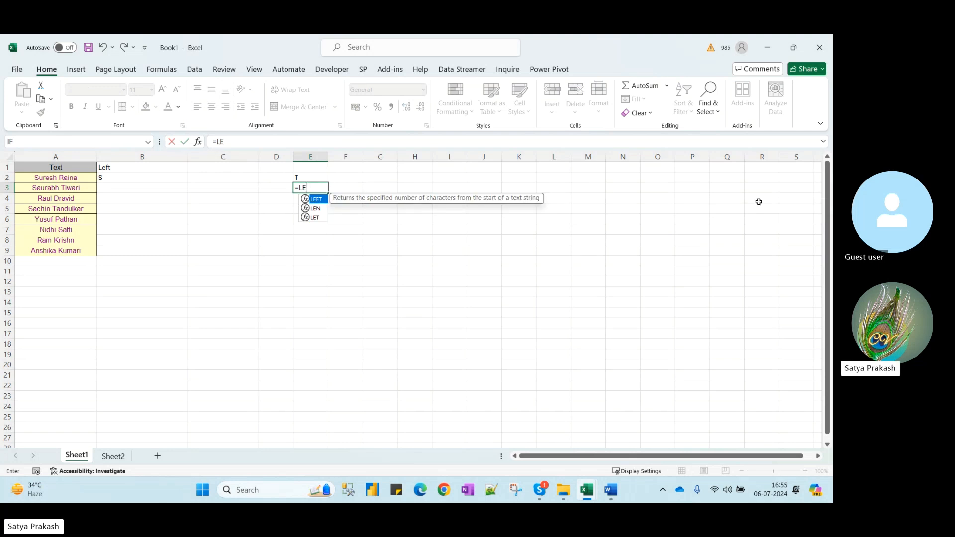
key("Tab")
type("\"th")
key("BackSpace")
key("BackSpace")
type("T")
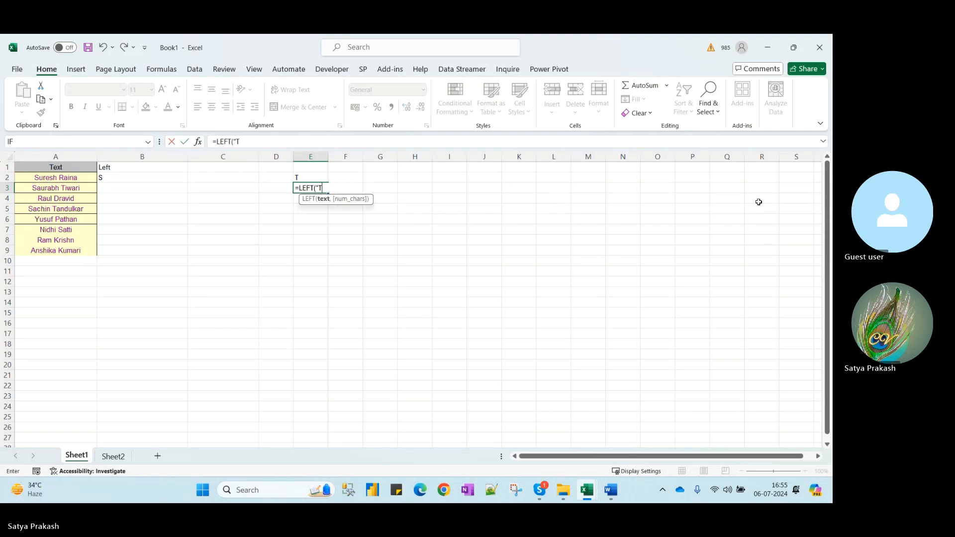
type("his isa")
type("a")
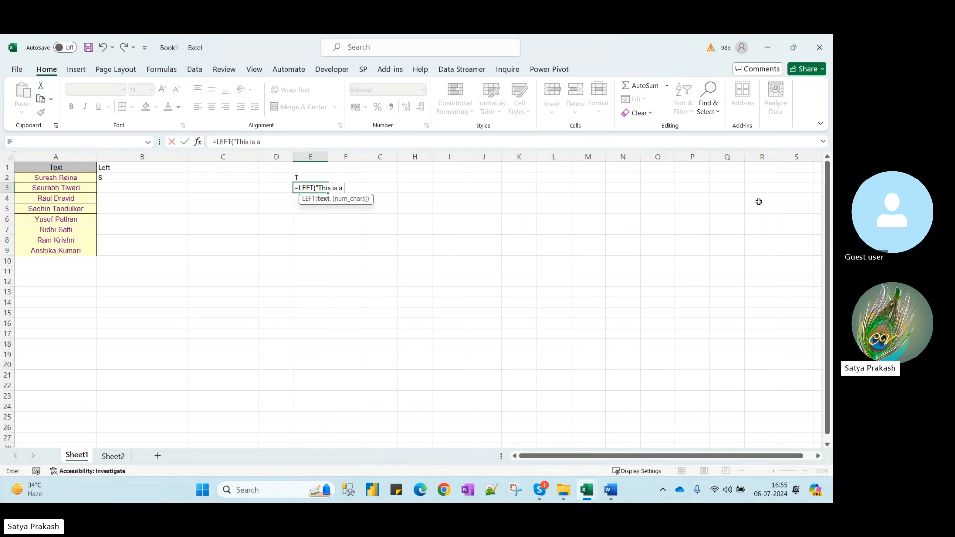
type(" bird\",4)")
key("Return")
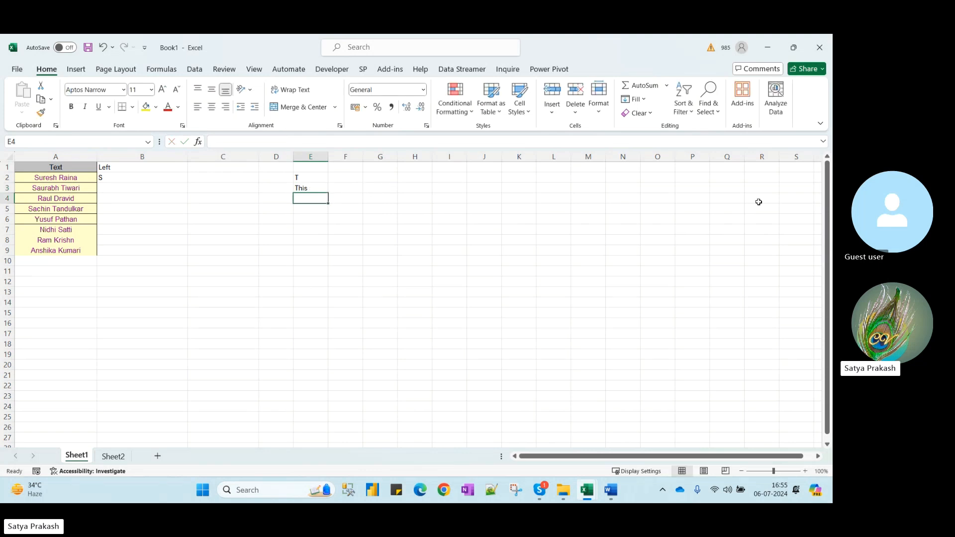
key("Up")
key("Left")
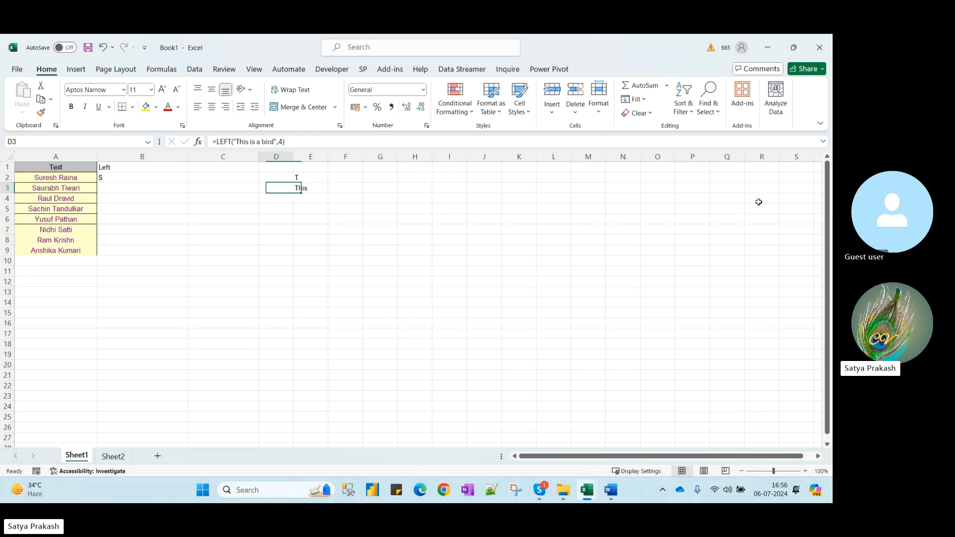
key("Right")
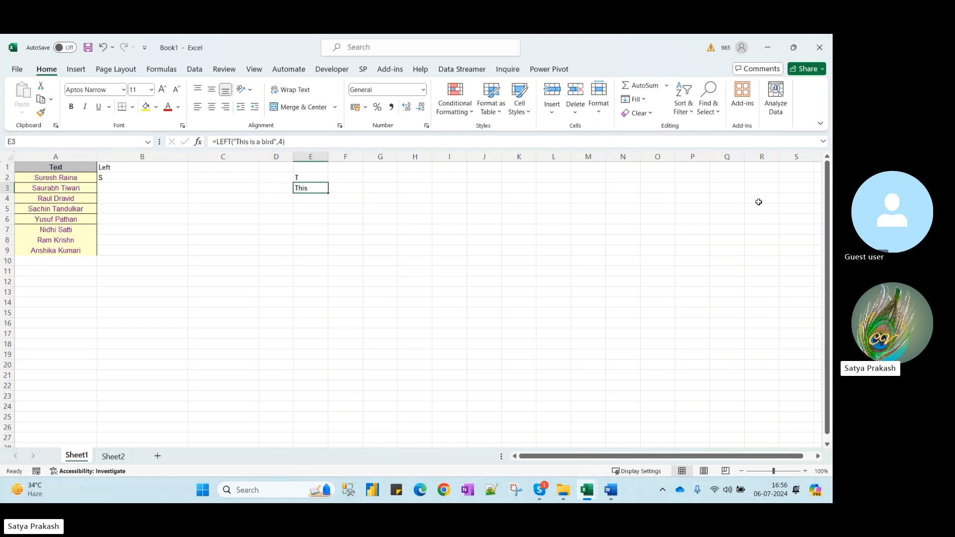
key("Right")
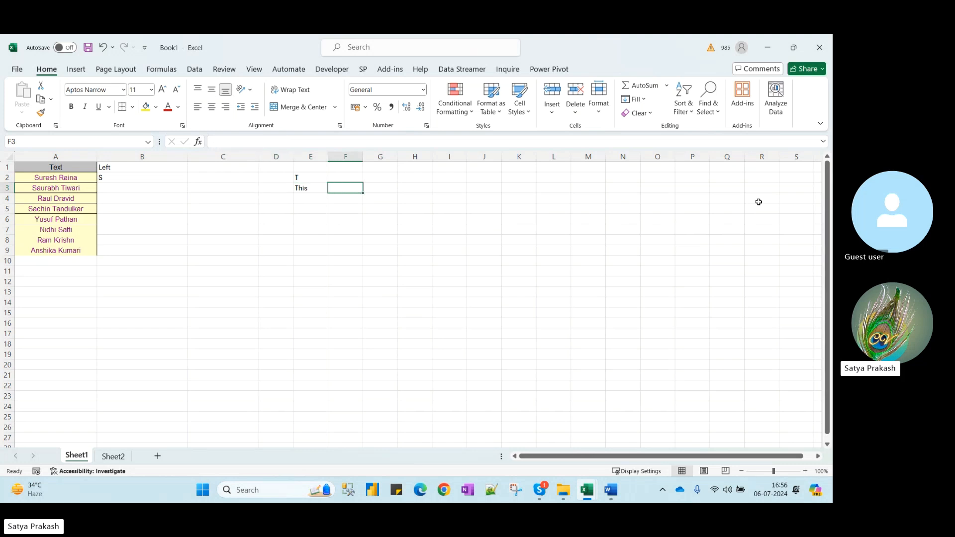
Enter the header Text in G1 and "This is a toy" in G2
key("Right")
key("Up")
key("Up")
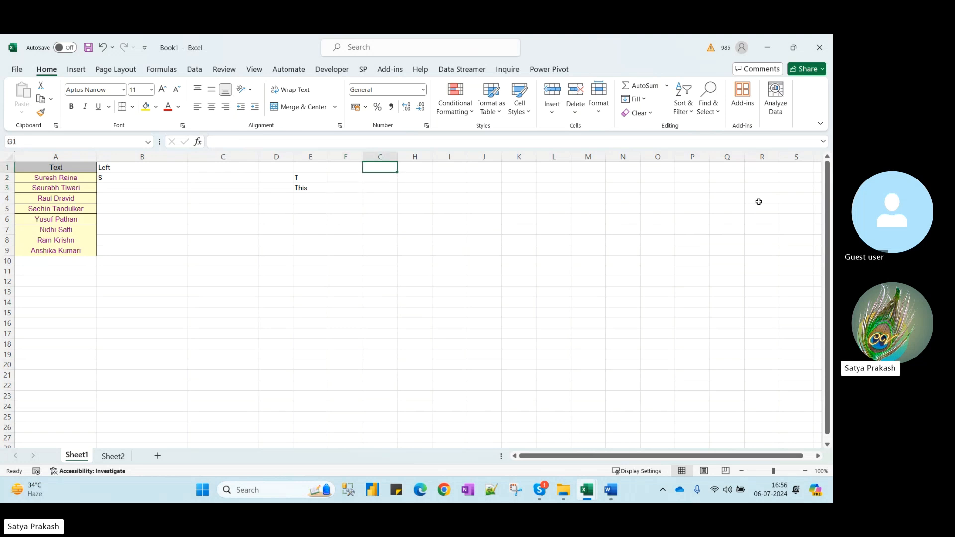
type("Text")
key("Return")
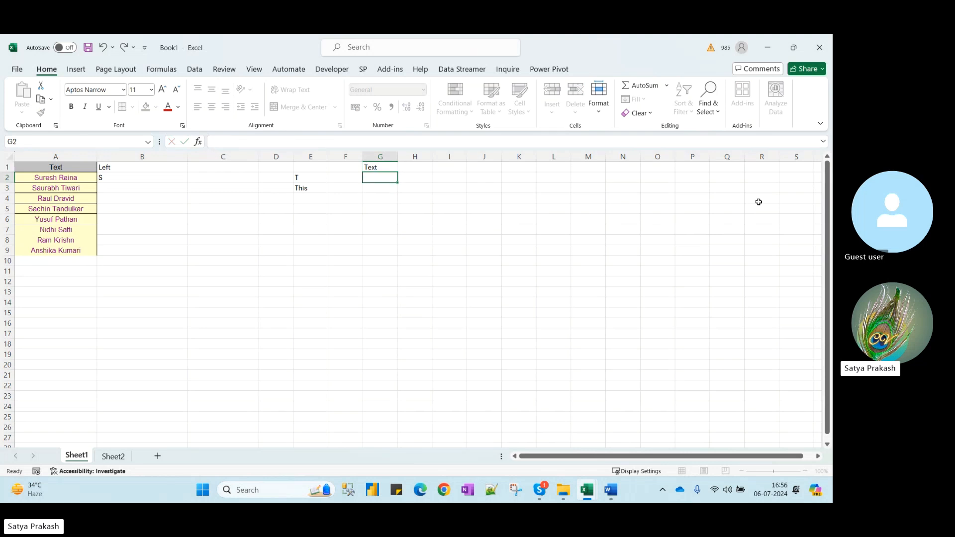
type("This is a toa")
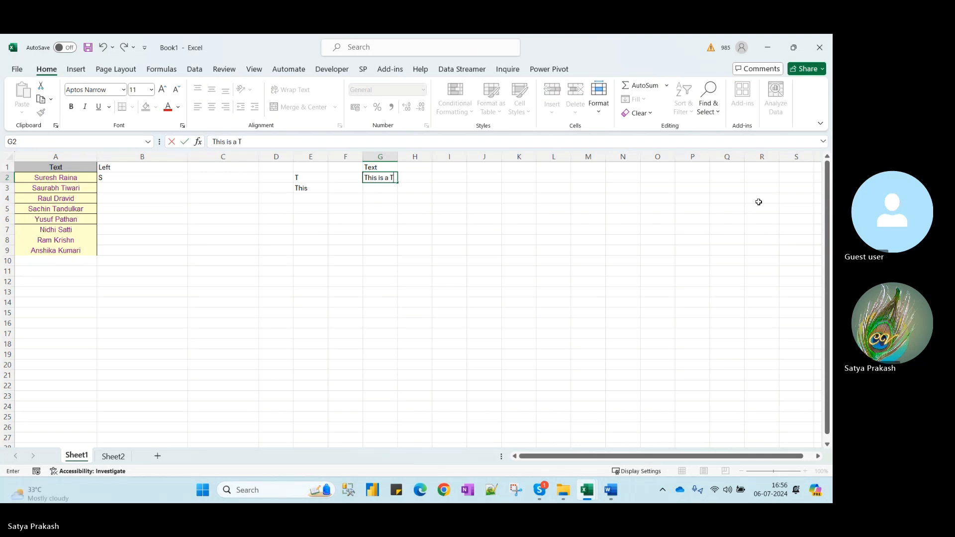
key("BackSpace")
type("y")
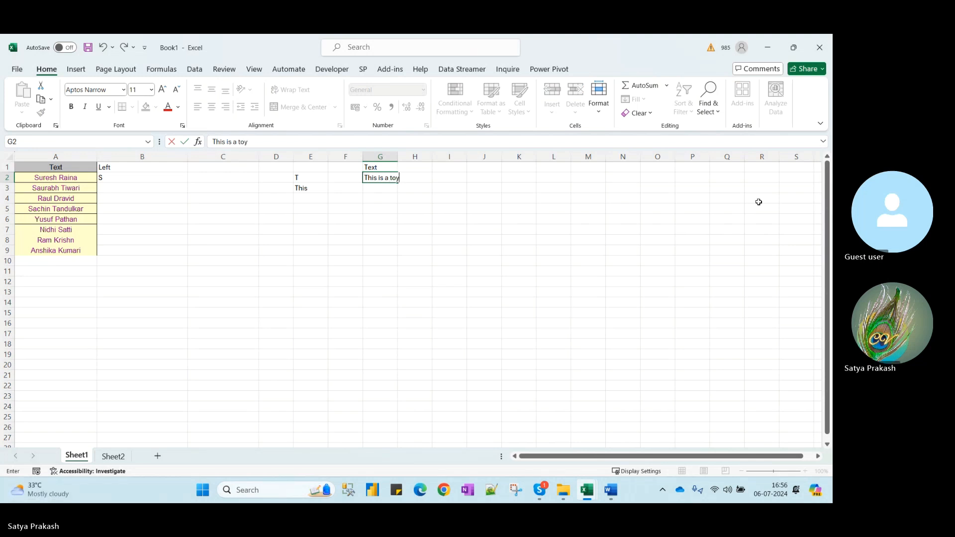
key("Return")
Enter "This is a bird" in G3 and widen column G to fit the sentences
type("Tjh")
key("BackSpace")
key("BackSpace")
type("his a")
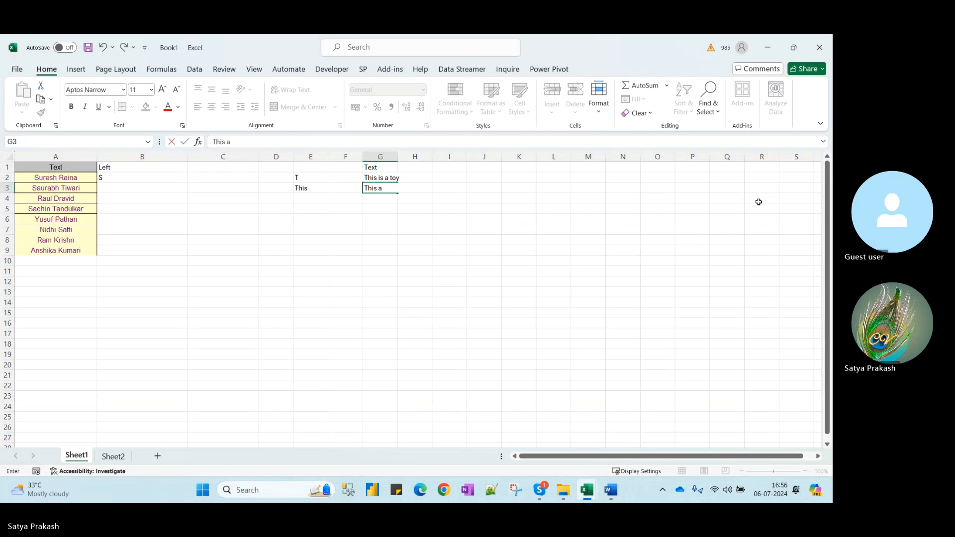
type(" is a")
key("BackSpace")
key("BackSpace")
type("birt")
key("BackSpace")
key("BackSpace")
key("BackSpace")
key("BackSpace")
type("birt")
key("Return")
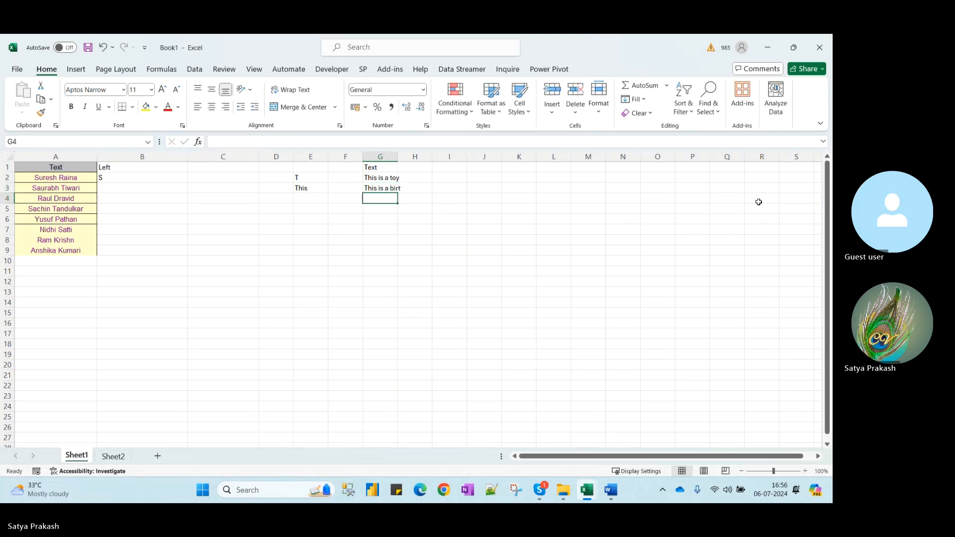
left_click(374, 188)
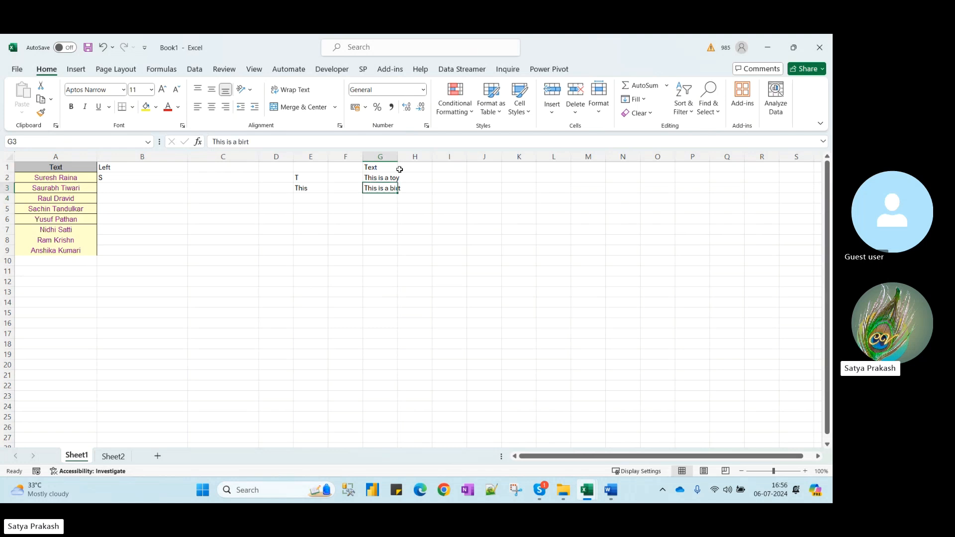
left_click_drag(396, 159, 437, 159)
key("BackSpace")
type("d")
key("Return")
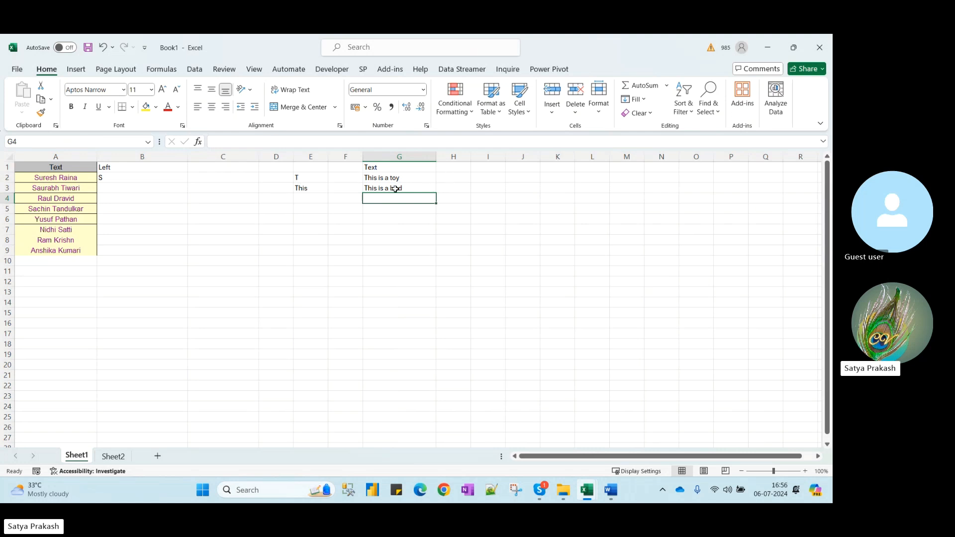
Add "There are many items" in G4
type("There are many items")
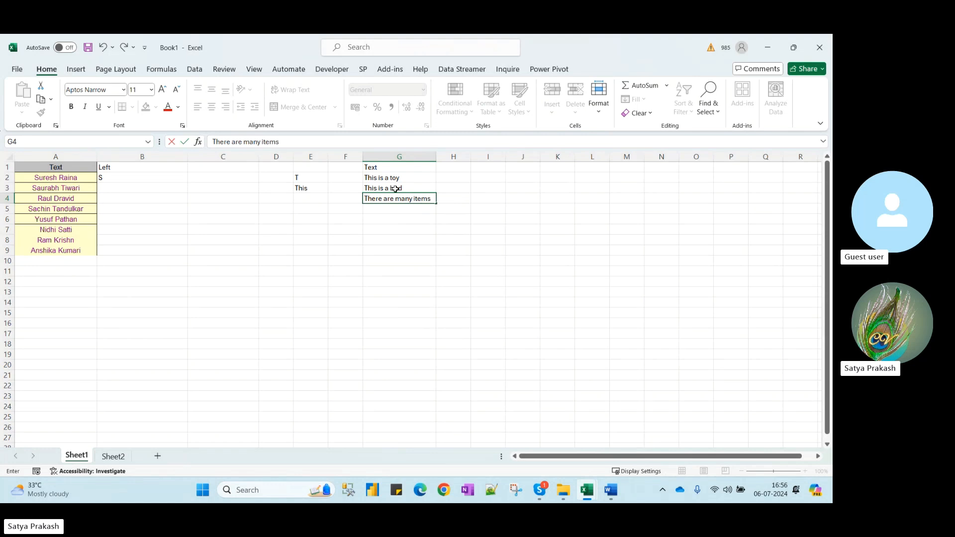
key("Return")
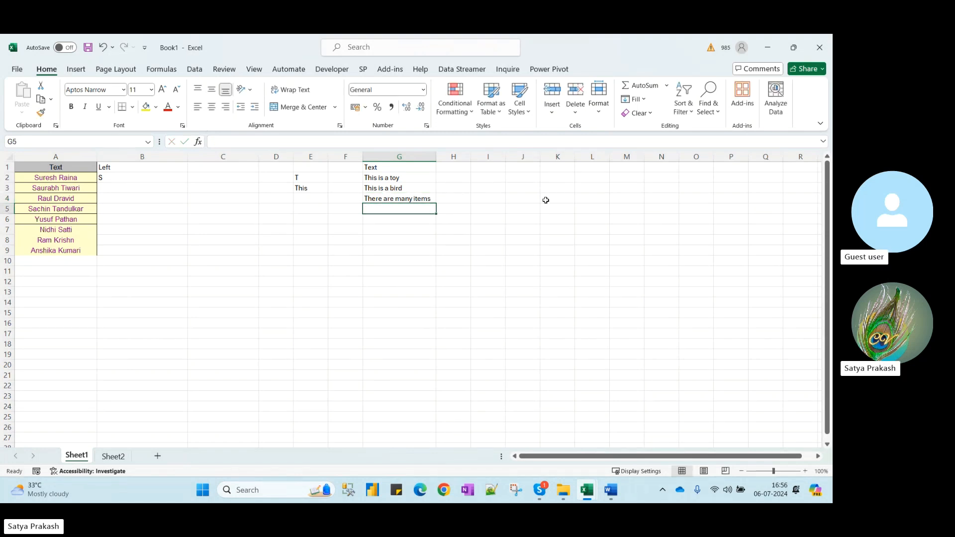
left_click(458, 169)
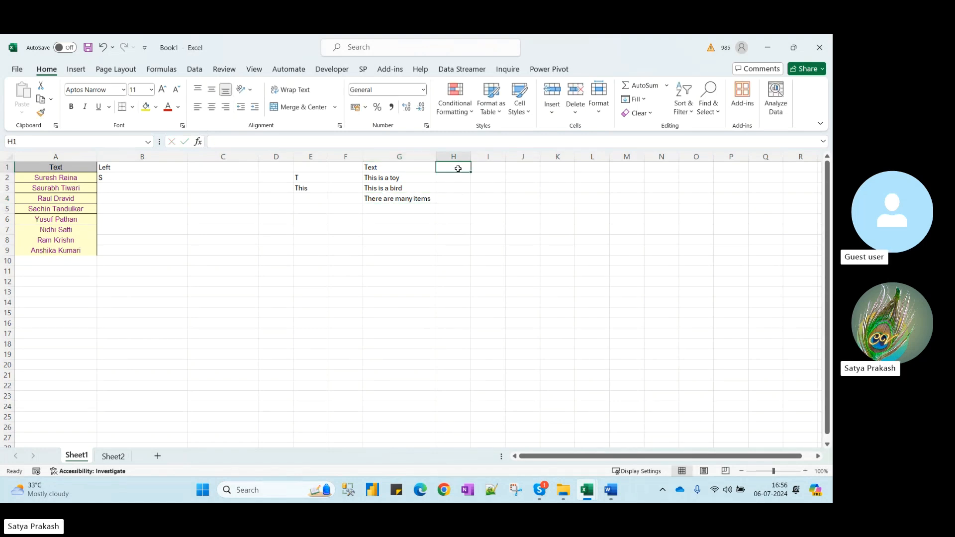
Head H1 Left and fill =LEFT(G2) down H2:H4
type("Left")
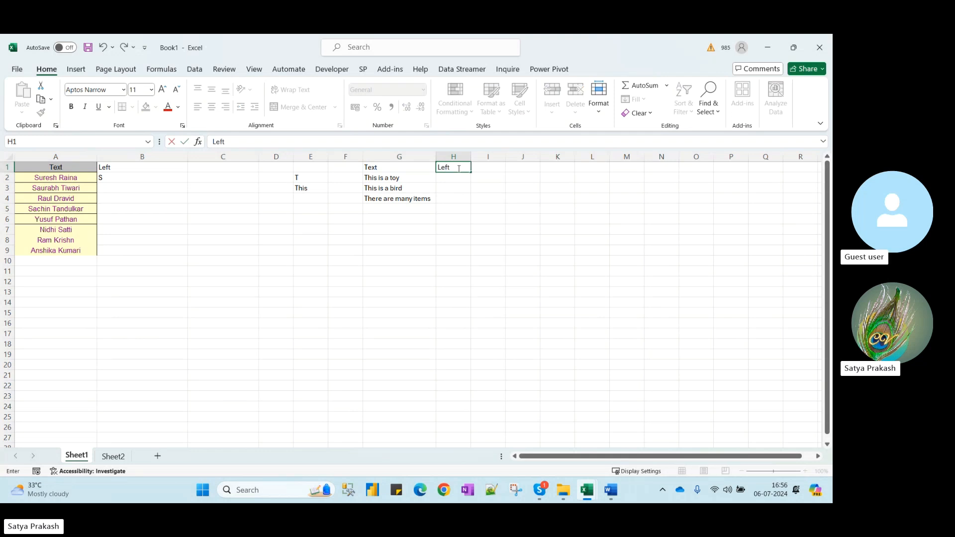
key("Return")
type("=let")
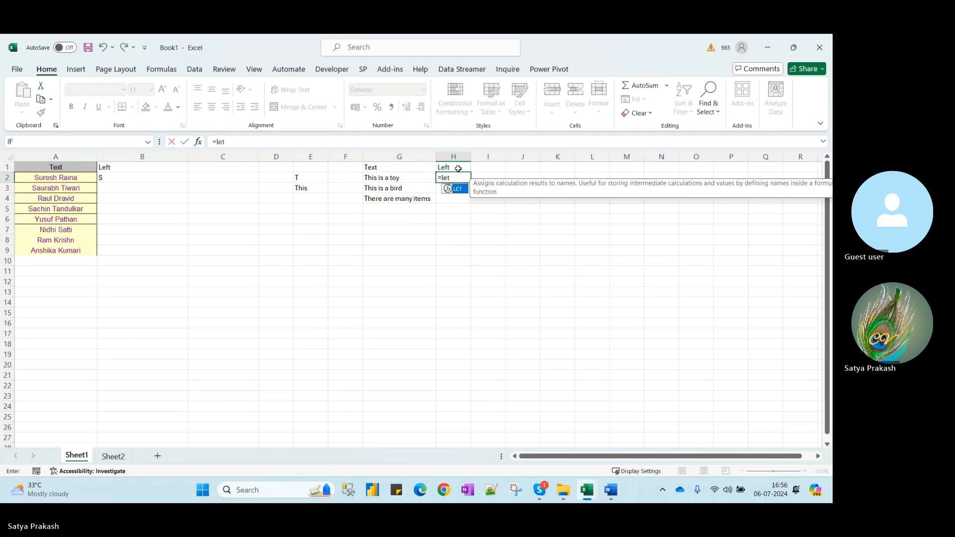
key("BackSpace")
type("f")
key("Tab")
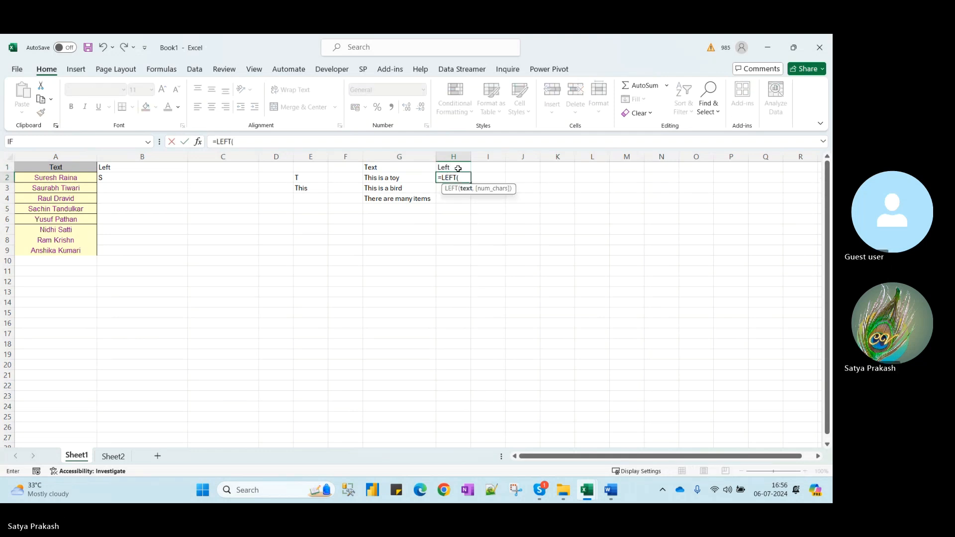
key("Left")
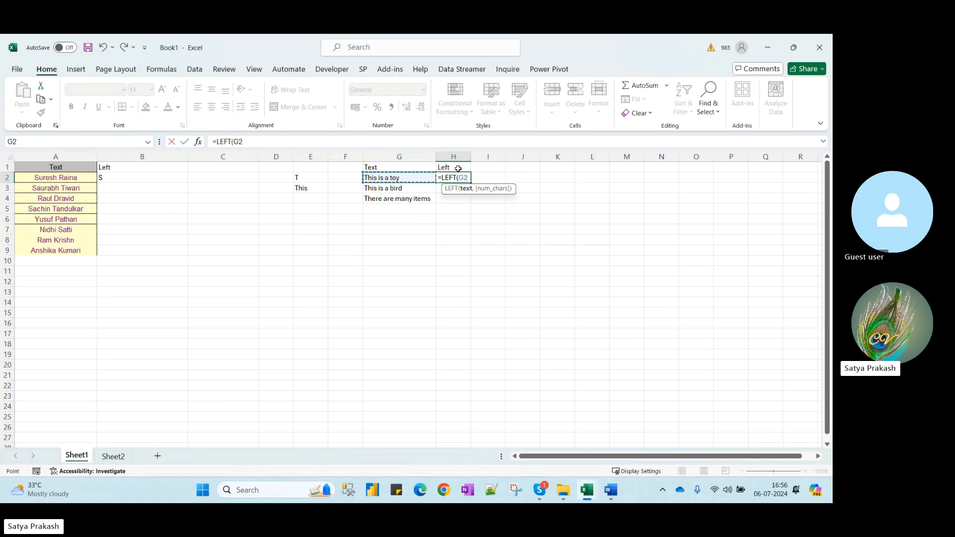
type(")")
key("Return")
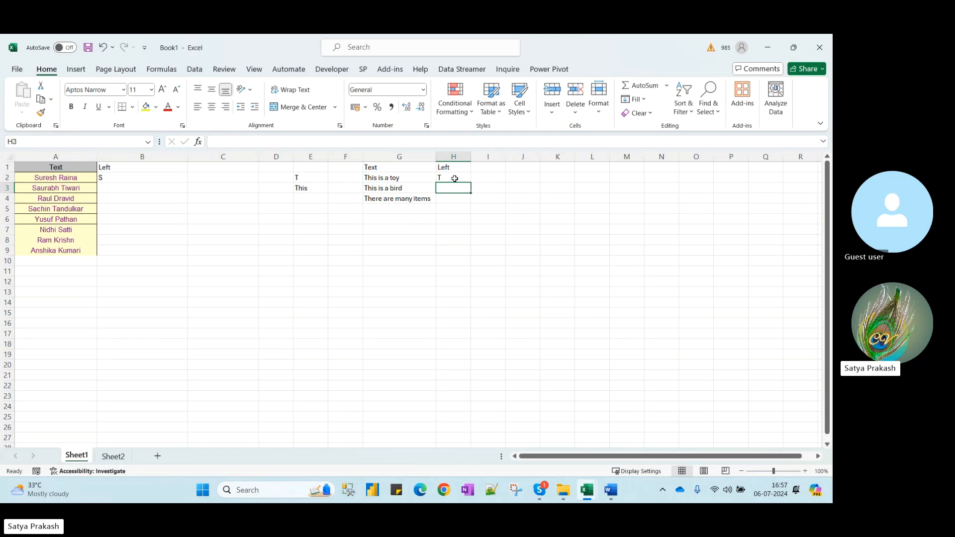
left_click(455, 179)
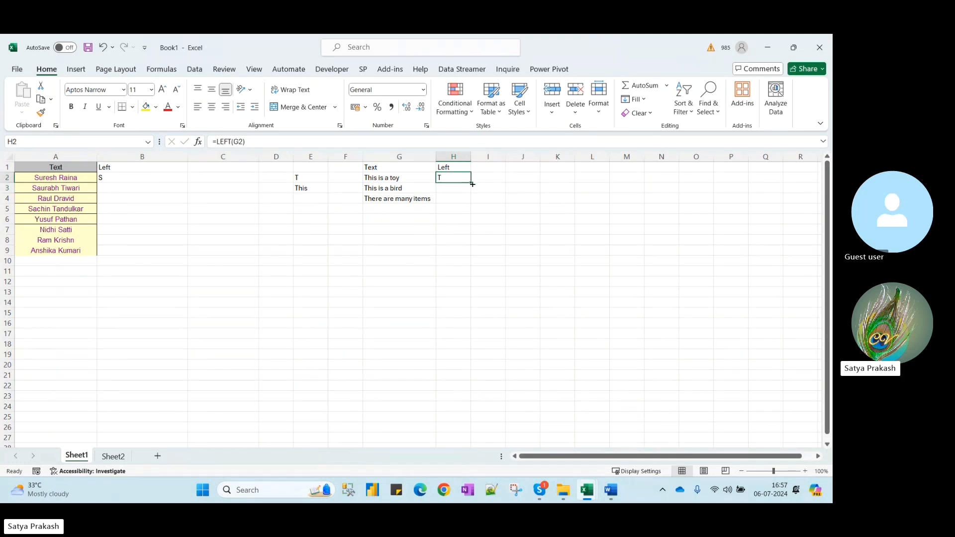
double_click(471, 184)
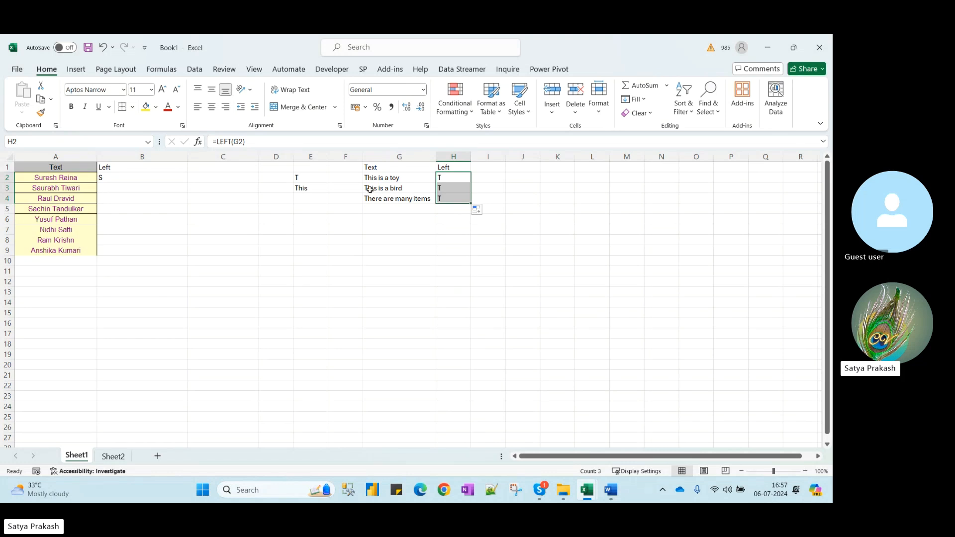
Fill B2's LEFT formula down through B9 and narrow column B
left_click(127, 179)
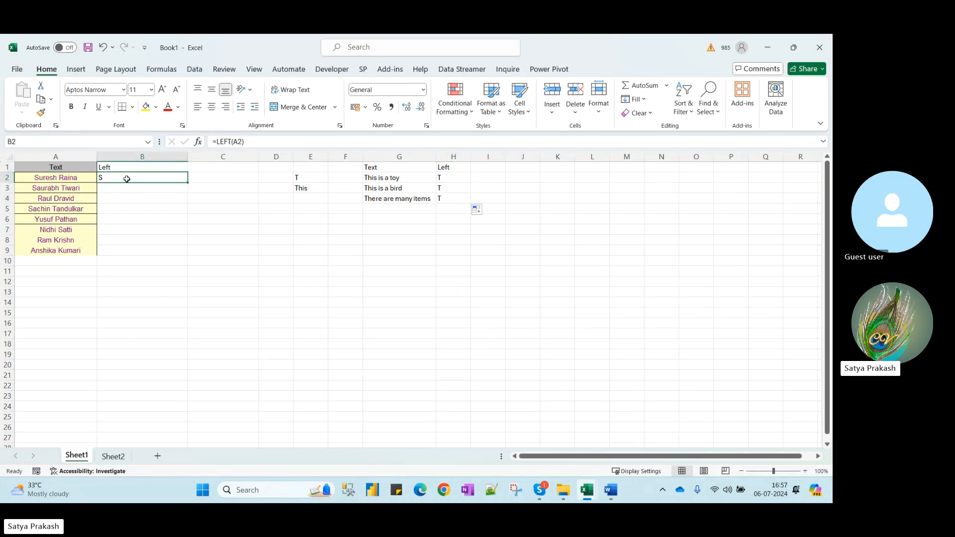
double_click(188, 180)
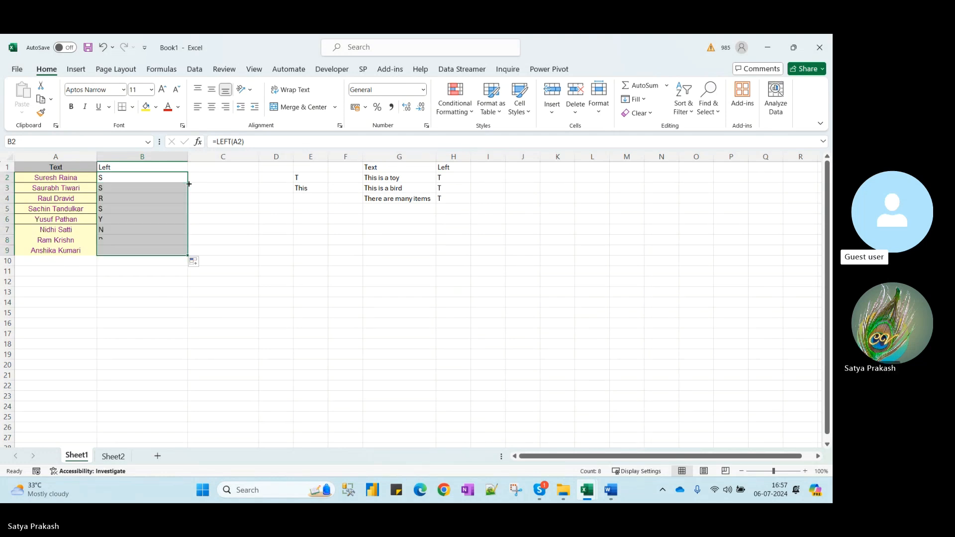
left_click(134, 269)
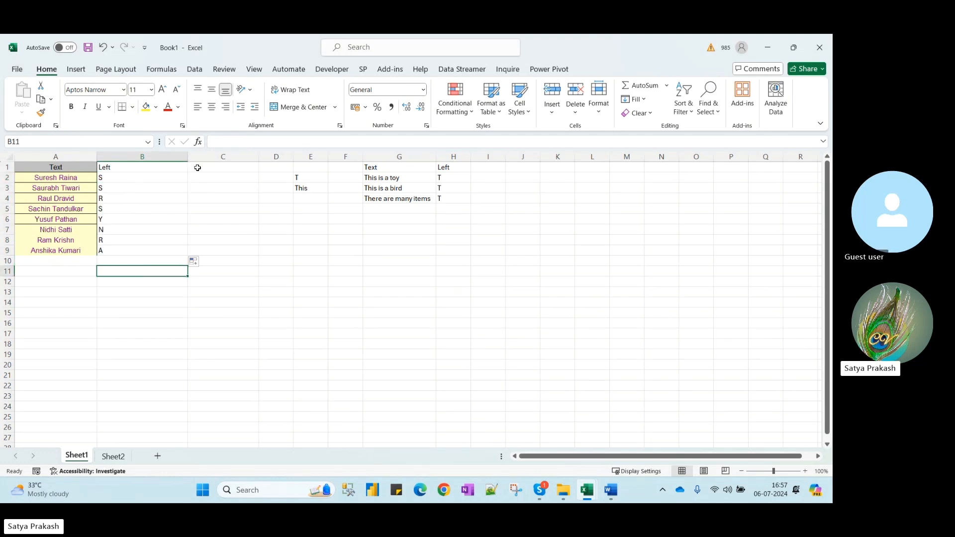
left_click_drag(188, 156, 169, 156)
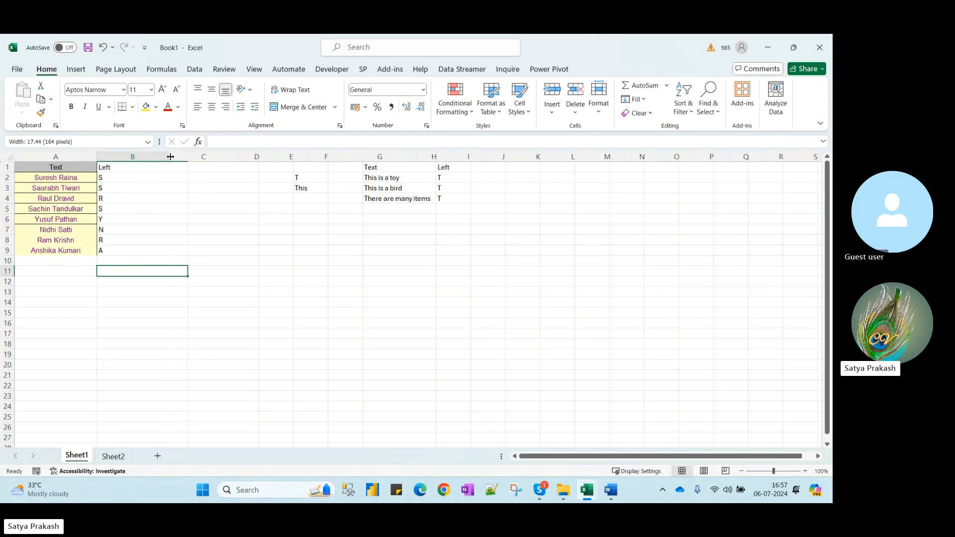
Type the heading left in C1
left_click(197, 167)
type("=")
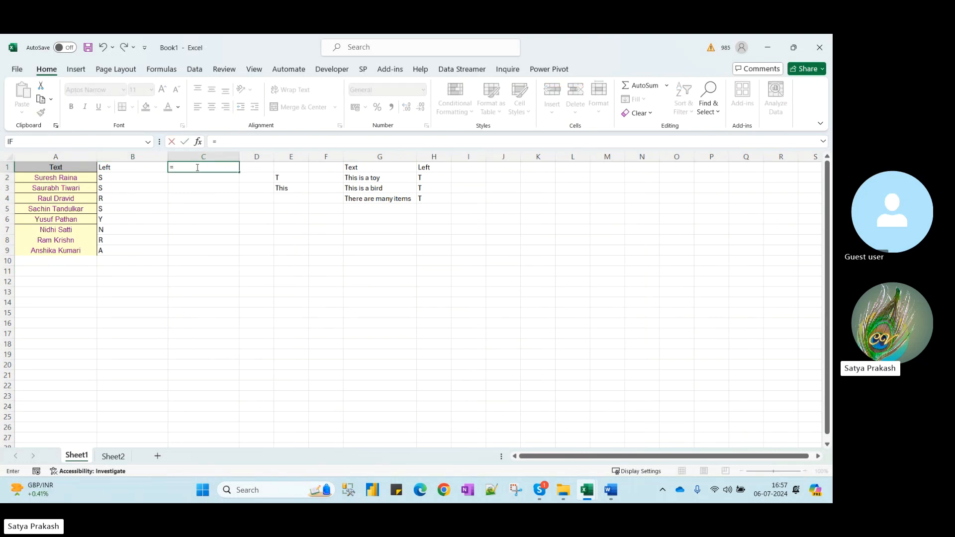
type("lef")
key("Tab")
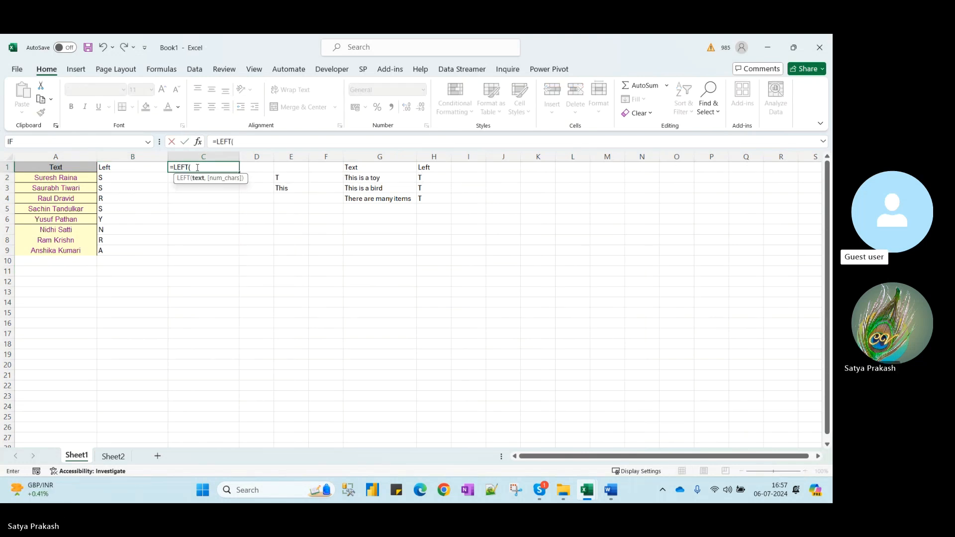
key("Escape")
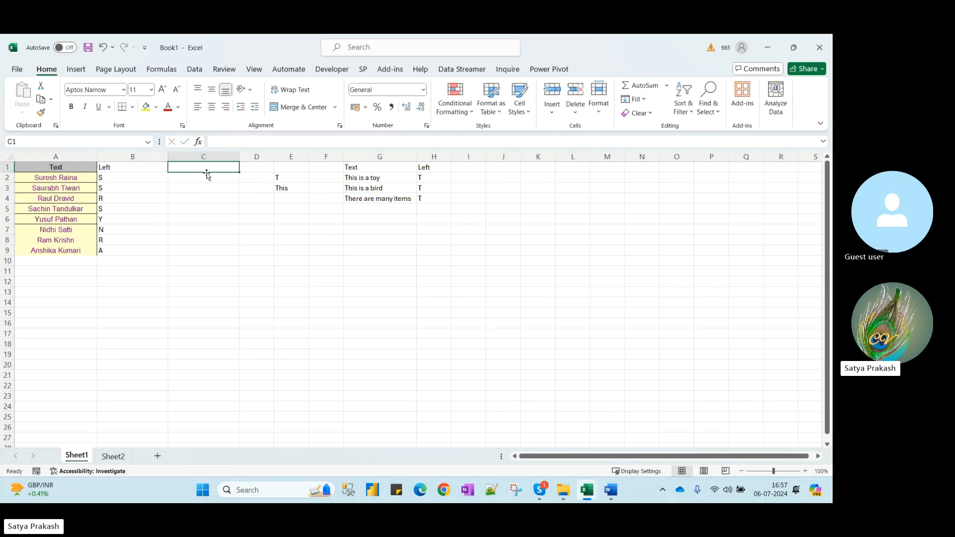
type("left")
key("Return")
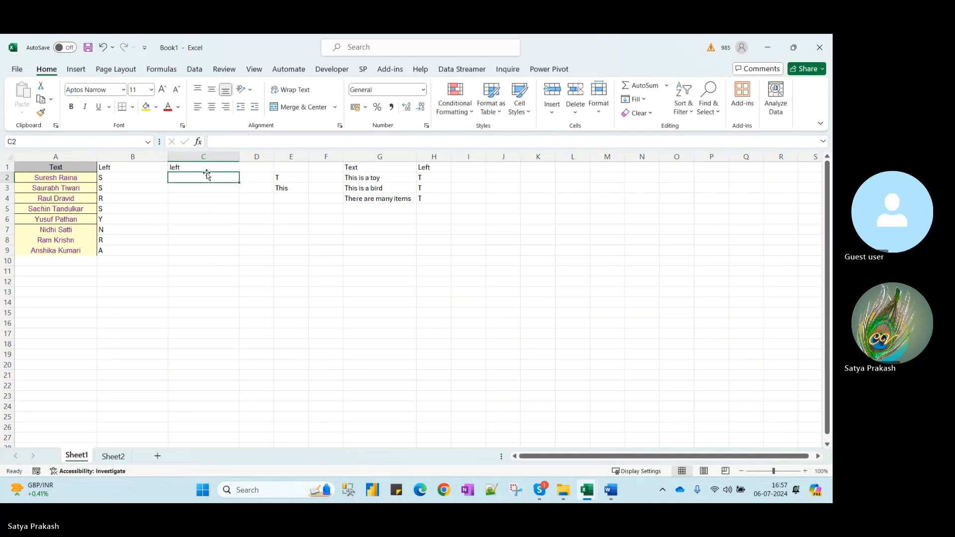
Enter =LEFT(A2,1) in C2 and fill it down through C9
type("=lef")
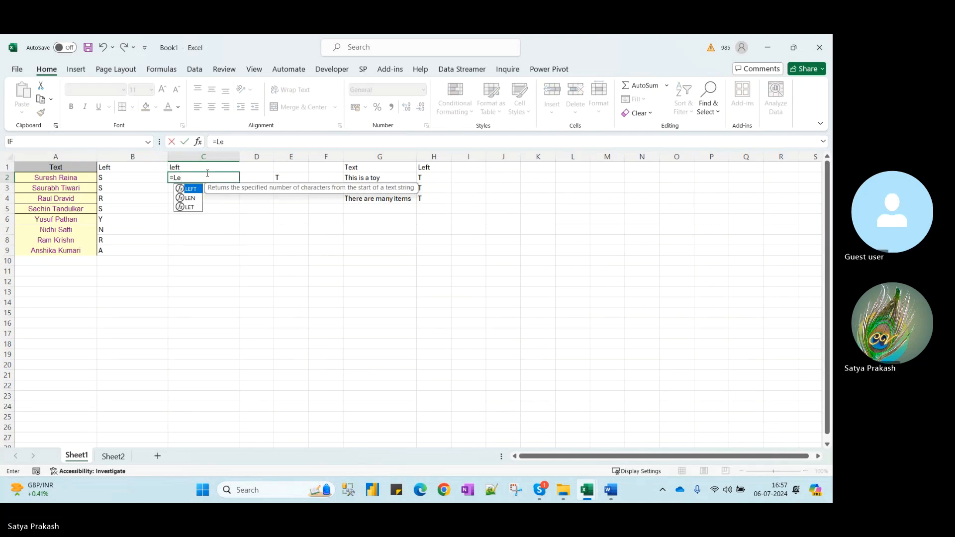
key("Tab")
left_click(60, 177)
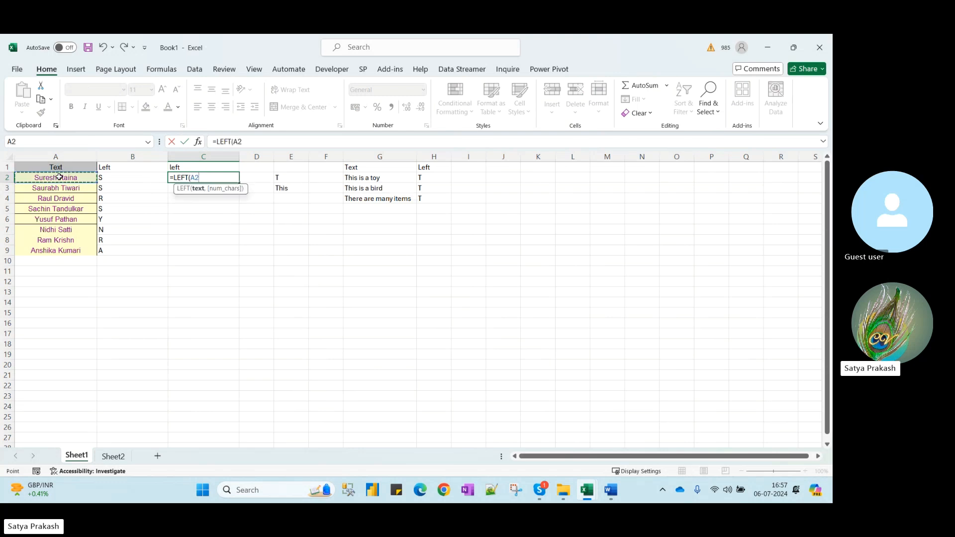
type(",")
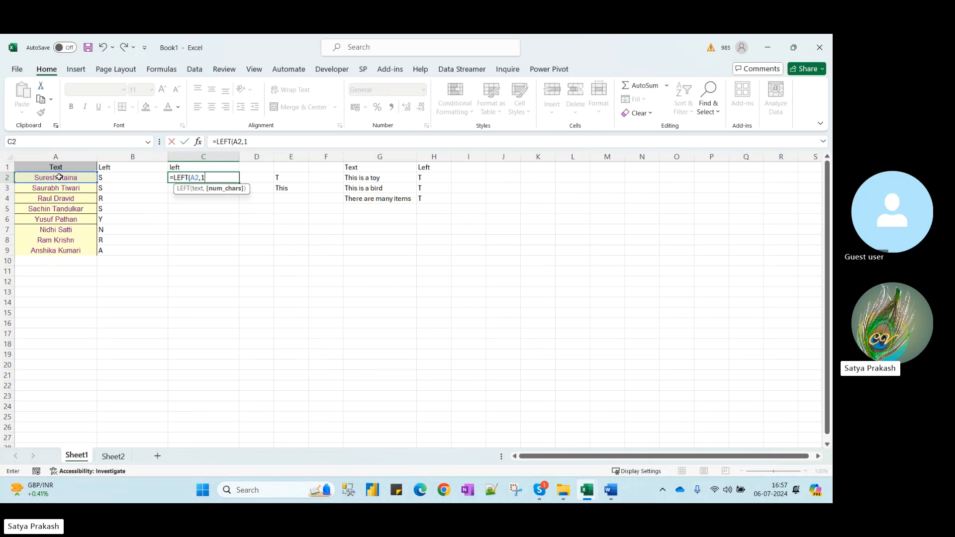
type("1")
key("Return")
left_click(200, 176)
double_click(240, 183)
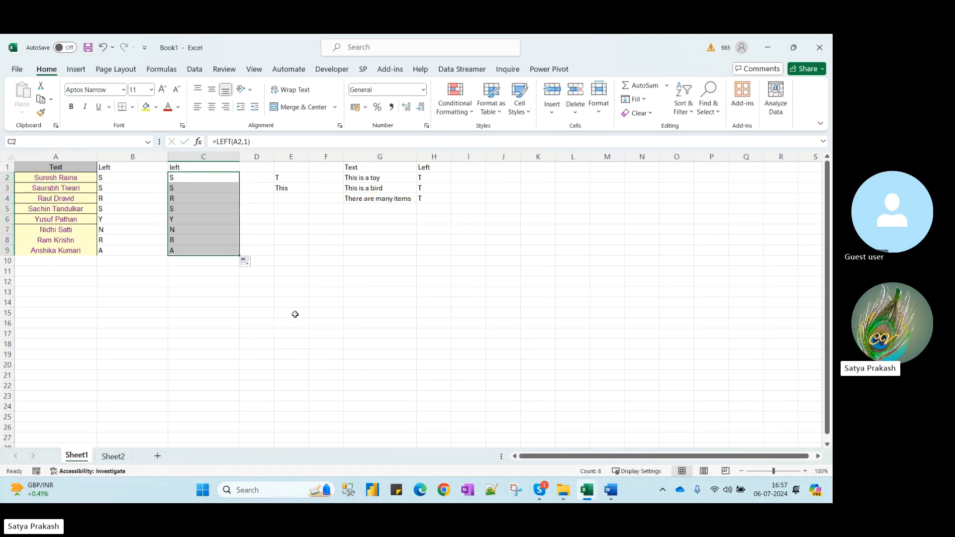
left_click_drag(292, 157, 422, 167)
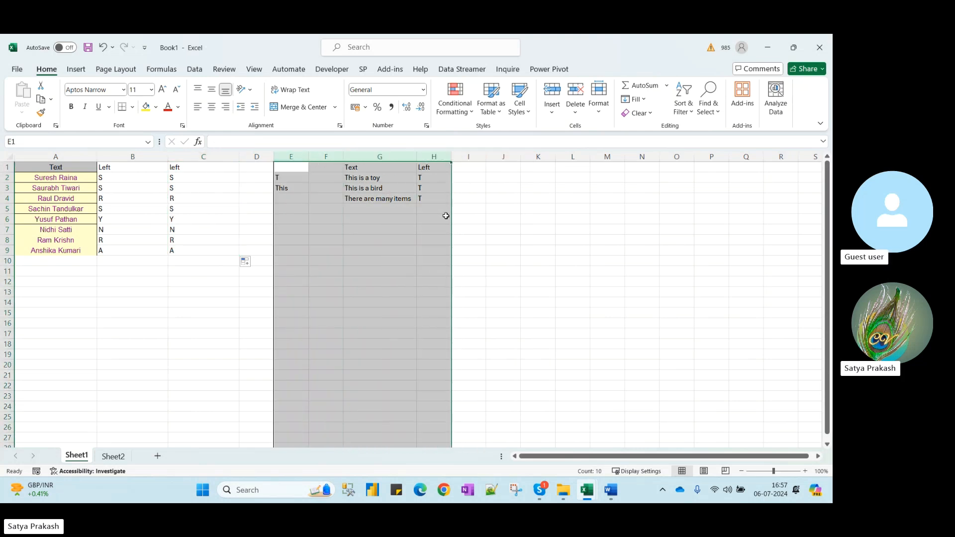
Move the sentence block from E:H to K:N and resize columns B and C
left_click_drag(451, 219, 659, 214)
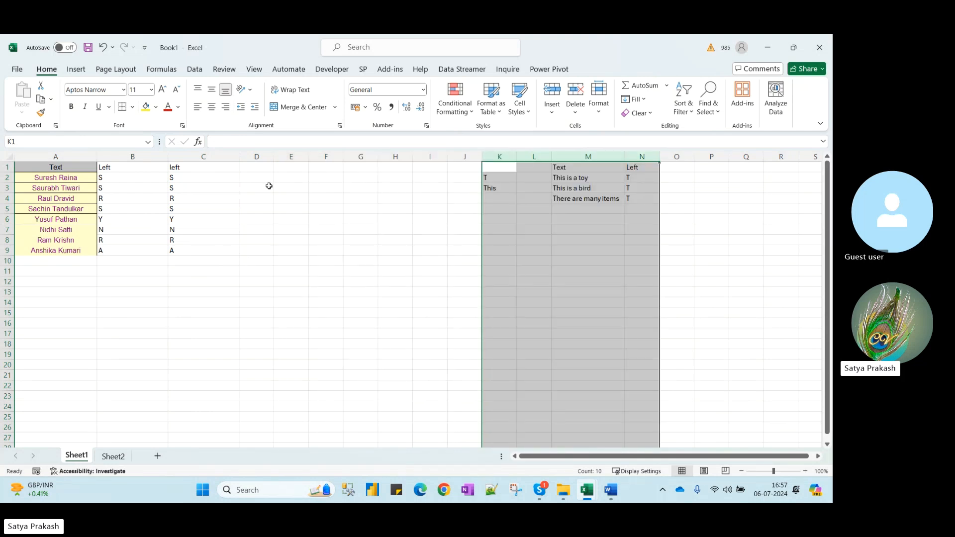
double_click(170, 159)
left_click_drag(113, 158, 135, 158)
left_click(214, 165)
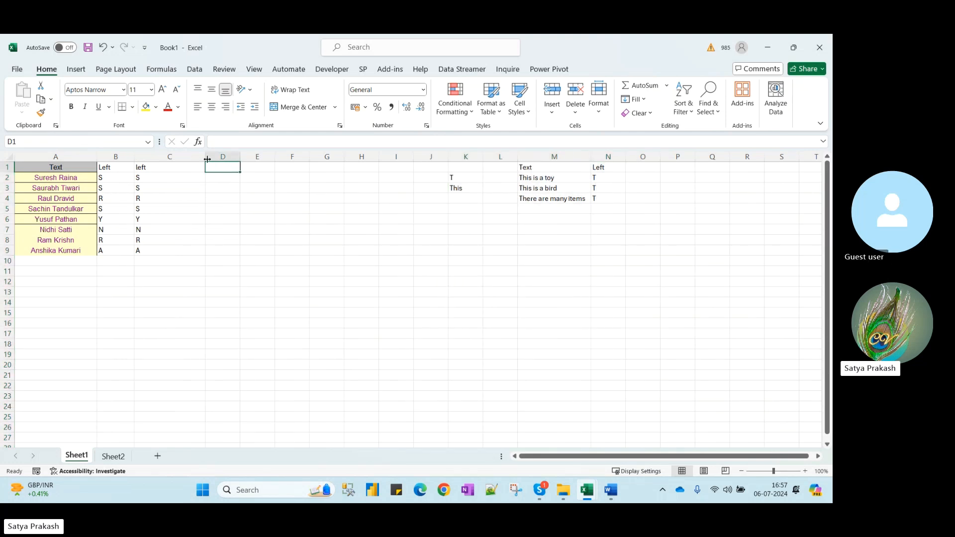
left_click_drag(208, 159, 179, 159)
Head column D Left3 and enter a two-character formula on A2 in D2, misspelled as LET
type("Left")
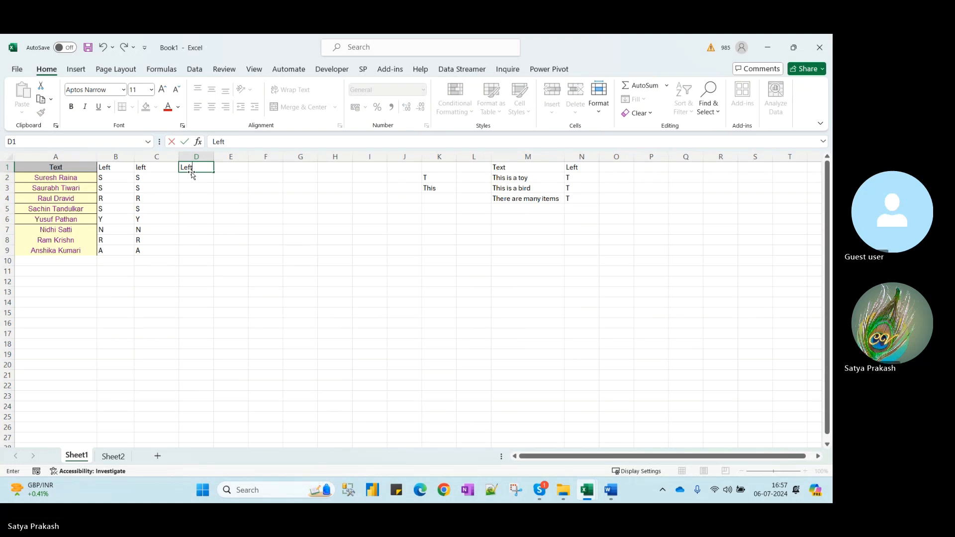
key("Return")
type("=LET(")
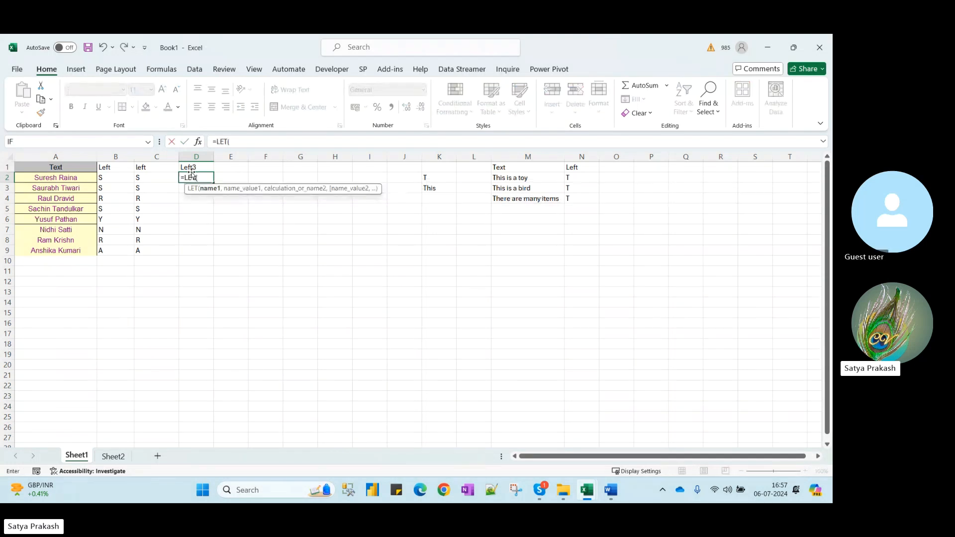
left_click(74, 178)
type(",2)")
key("Return")
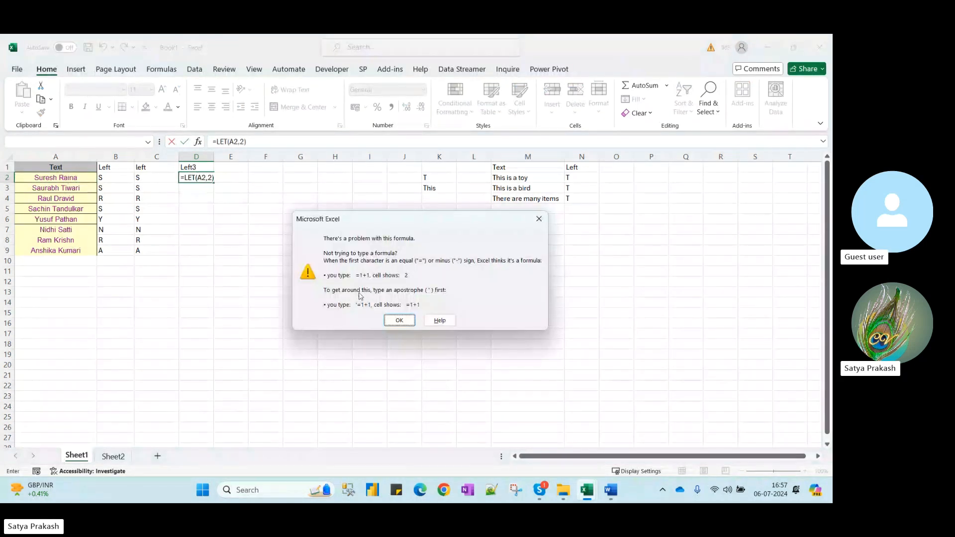
Correct D2 to =LEFT(A2,2) and fill it down through D9
left_click(399, 321)
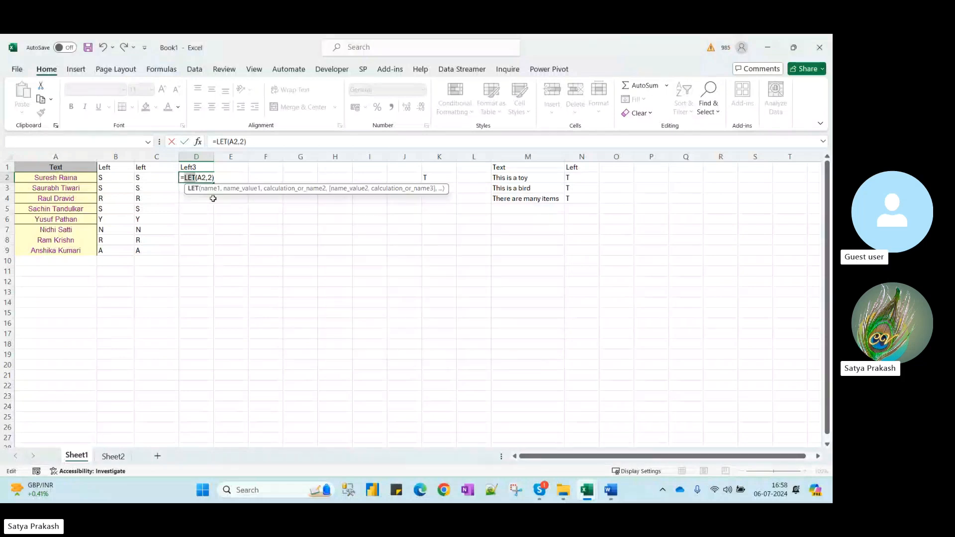
left_click(193, 178)
type("f")
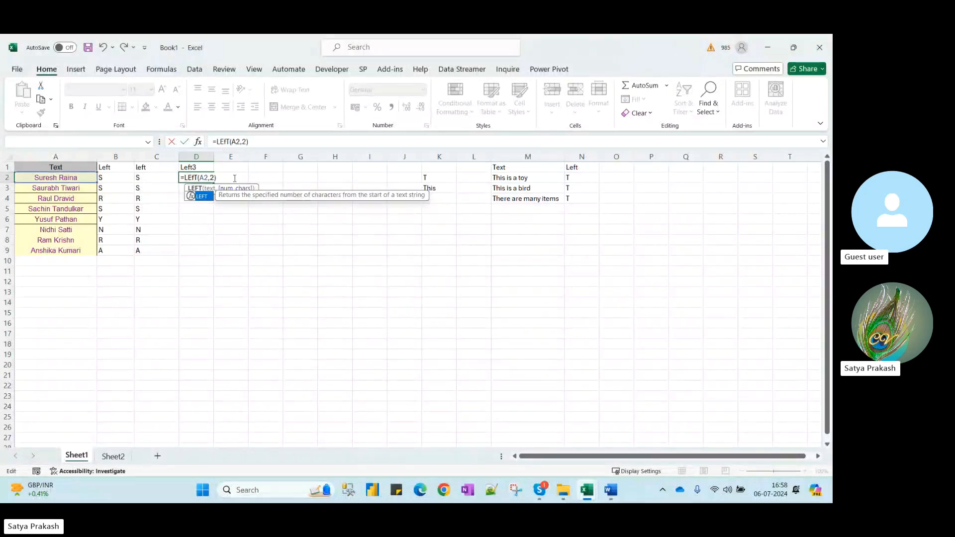
left_click(234, 178)
key("Return")
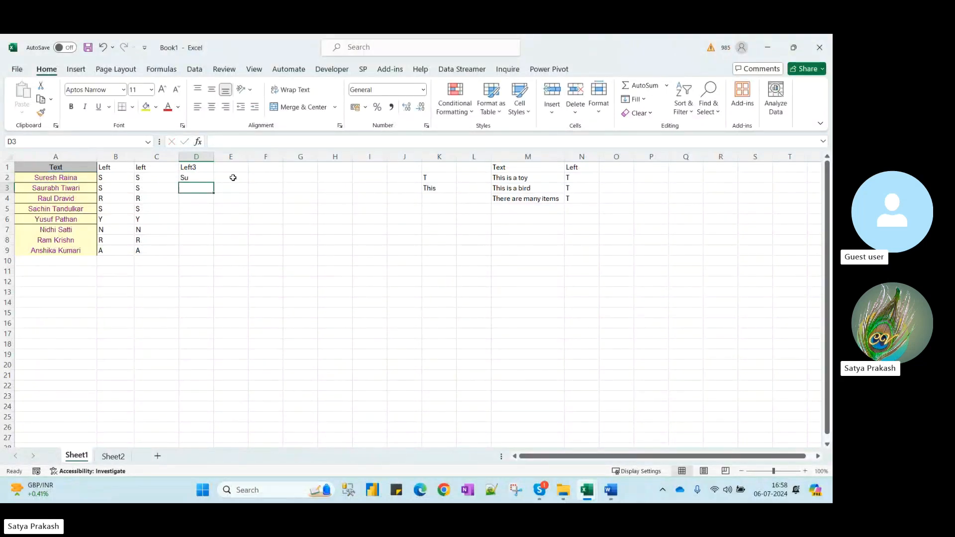
left_click(212, 178)
double_click(213, 182)
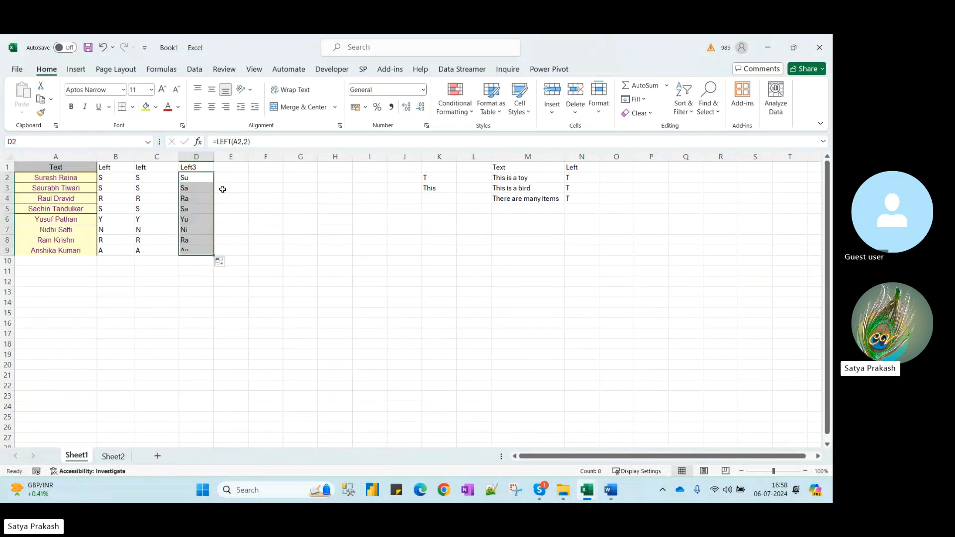
left_click(232, 168)
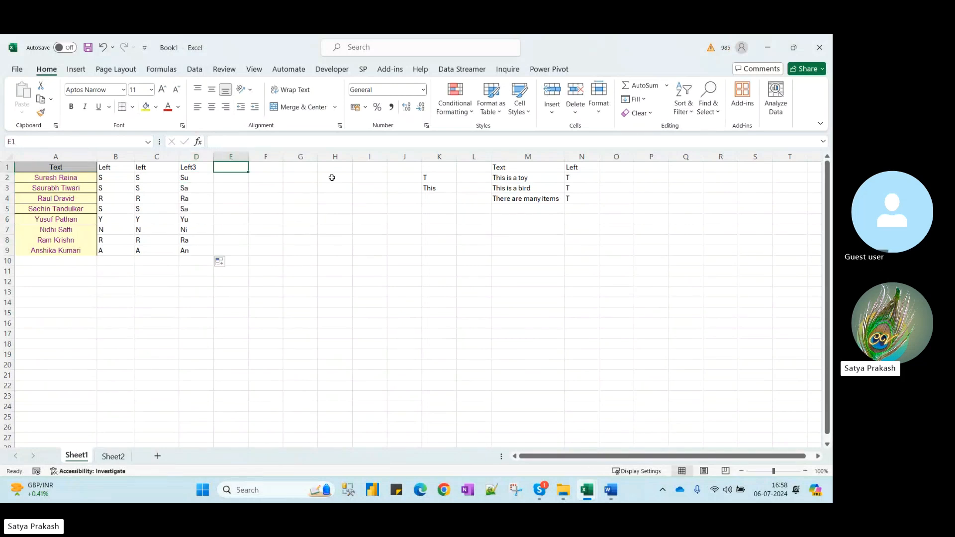
Head E1 'Left' and fill E2:E9 with =LEFT(A2,5) for each name's first five letters
type("Left")
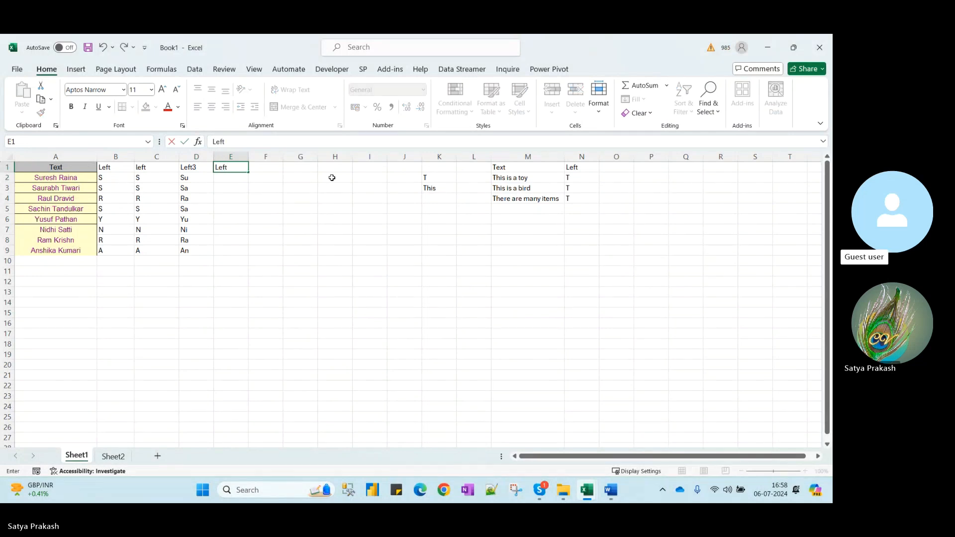
key("Return")
type("=")
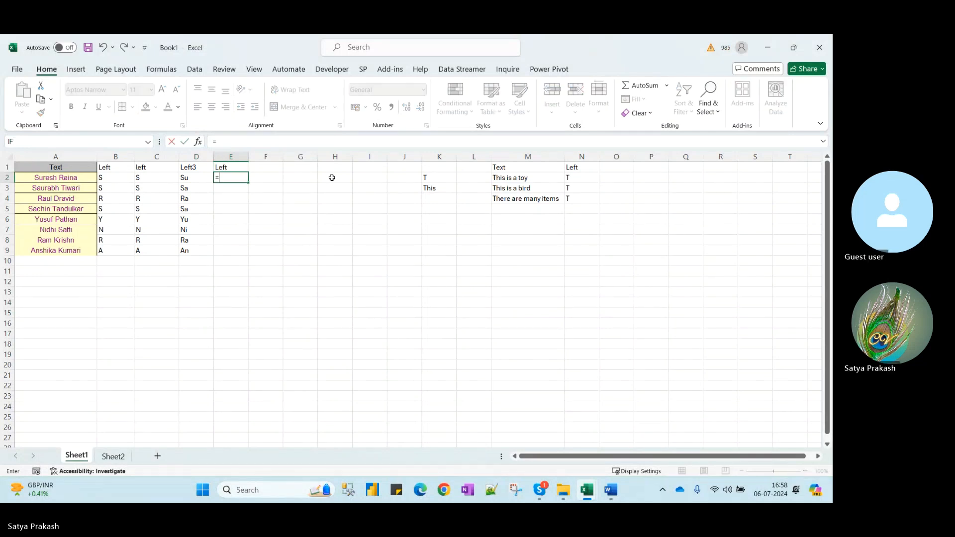
type("left(")
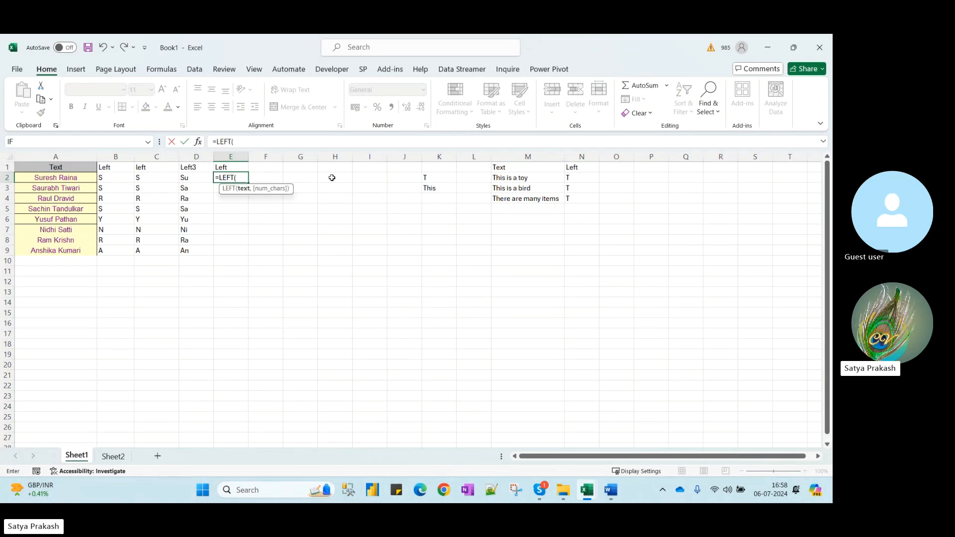
left_click(76, 179)
type(",")
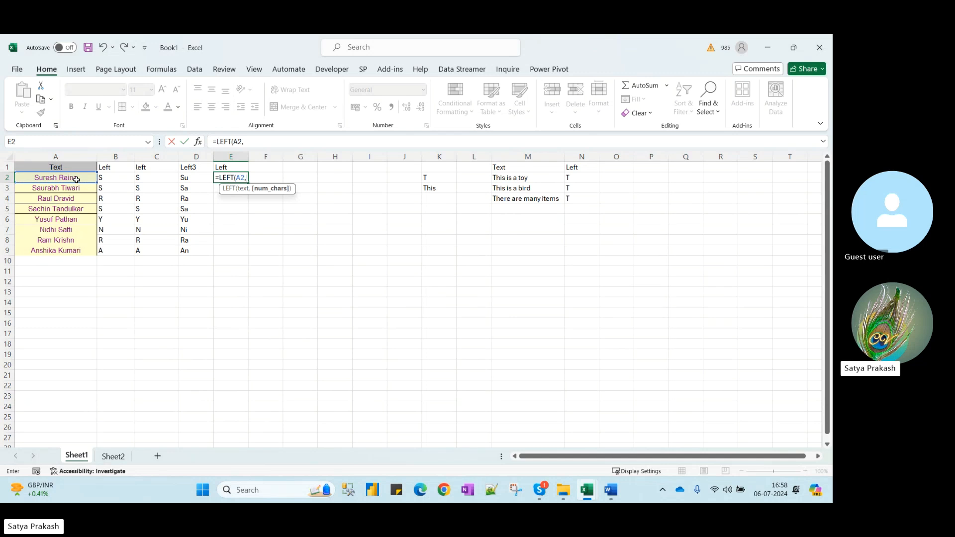
type("5)")
key("Return")
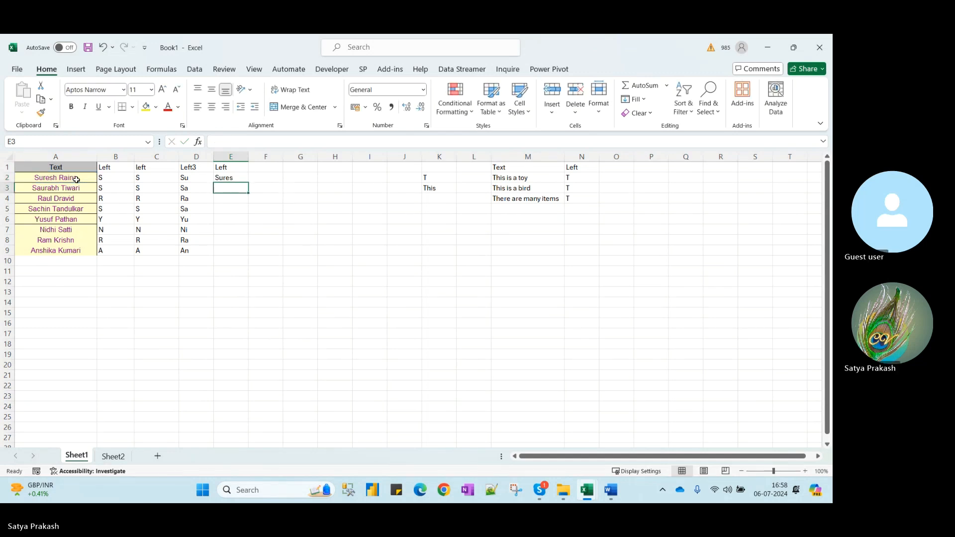
left_click(227, 175)
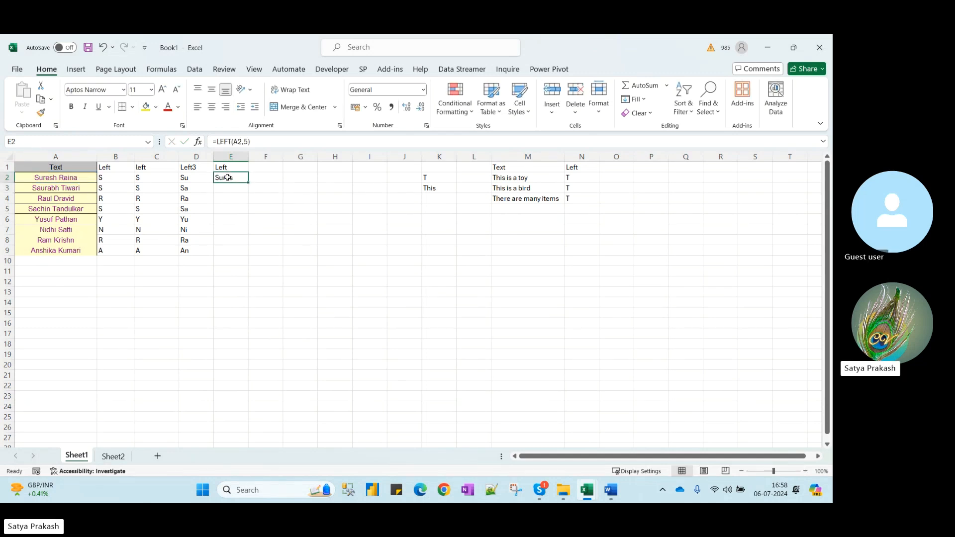
double_click(250, 181)
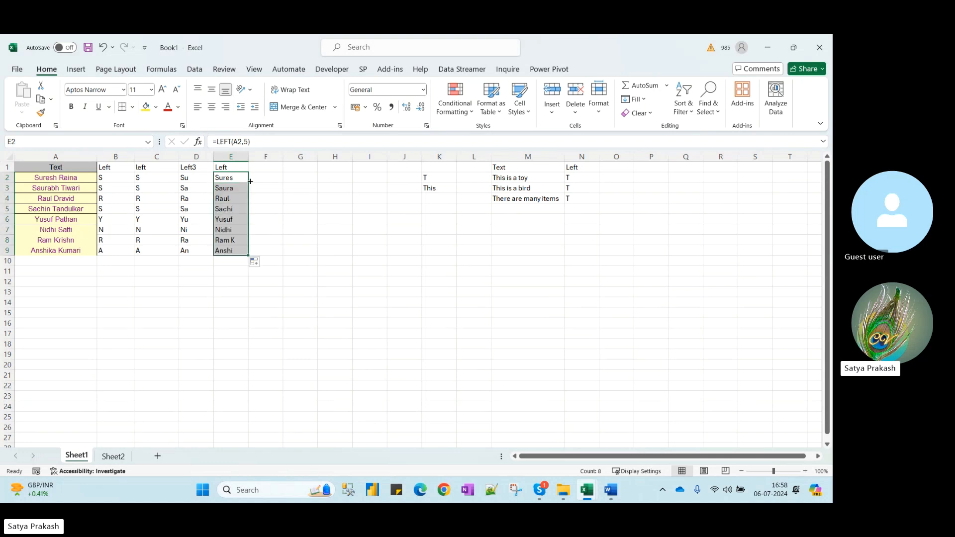
Head O1 'fasd' and fill O2:O4 with =LEFT(M2,6) to show six characters per sentence
left_click(620, 170)
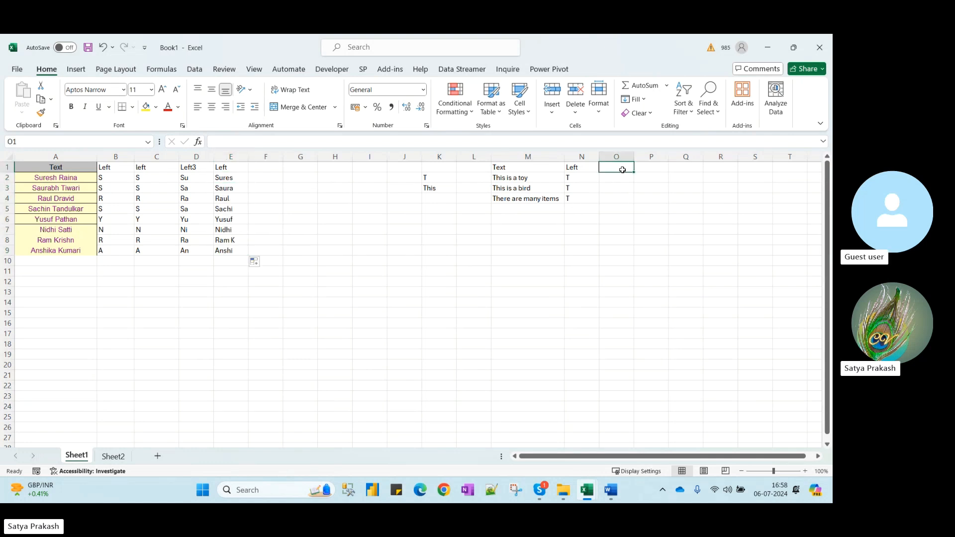
type("fasd")
key("Return")
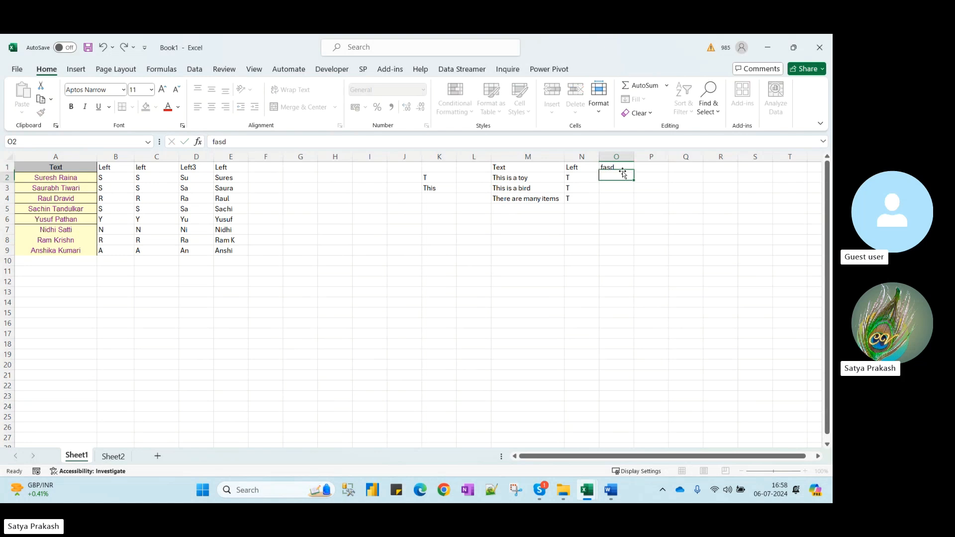
type("=left")
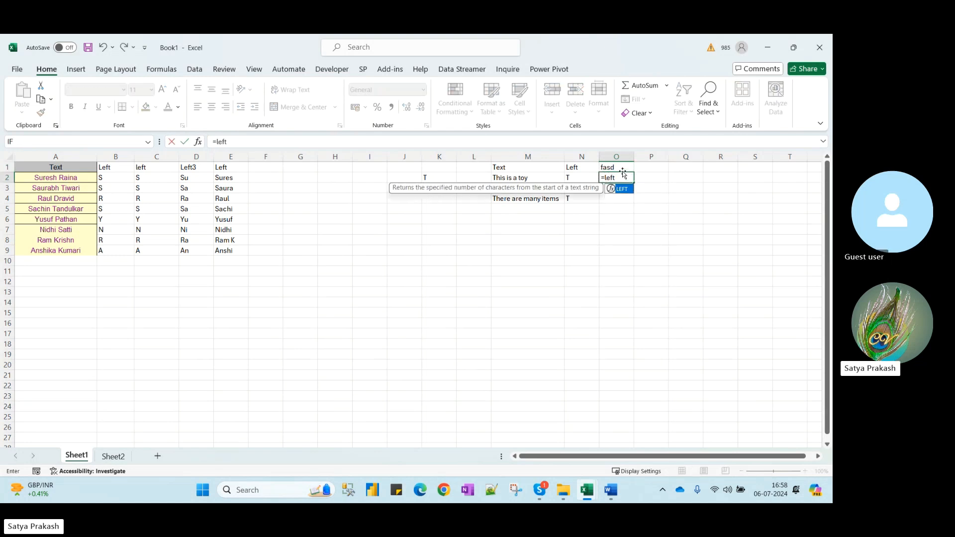
key("Tab")
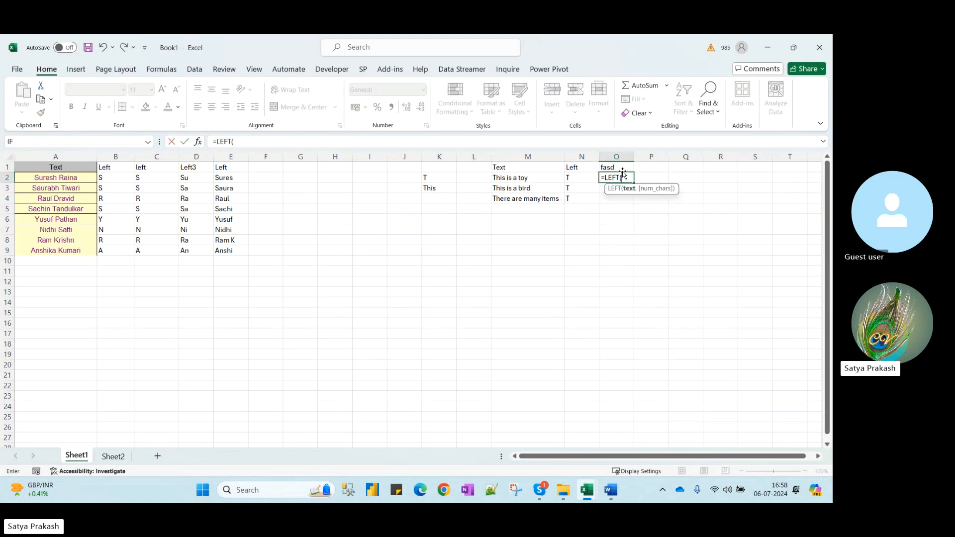
left_click(518, 176)
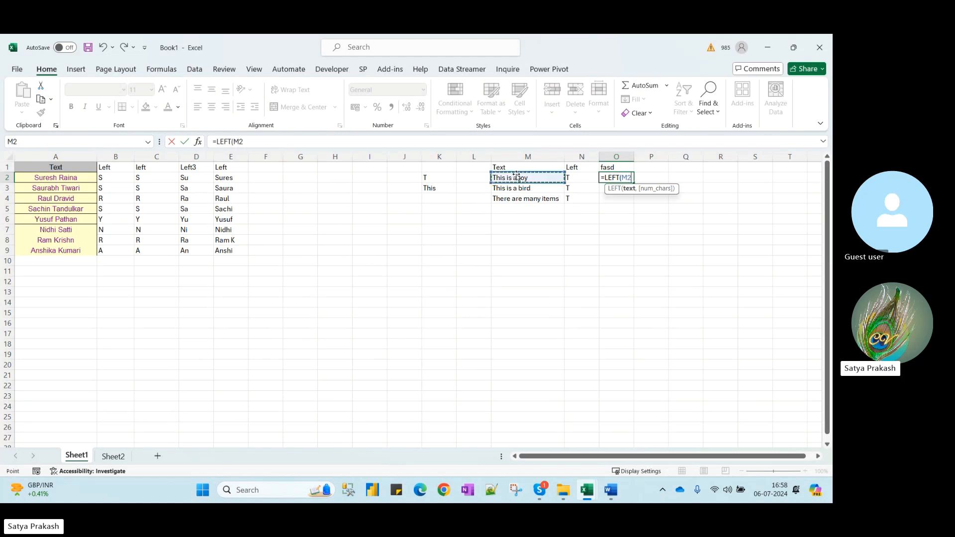
type(",6)")
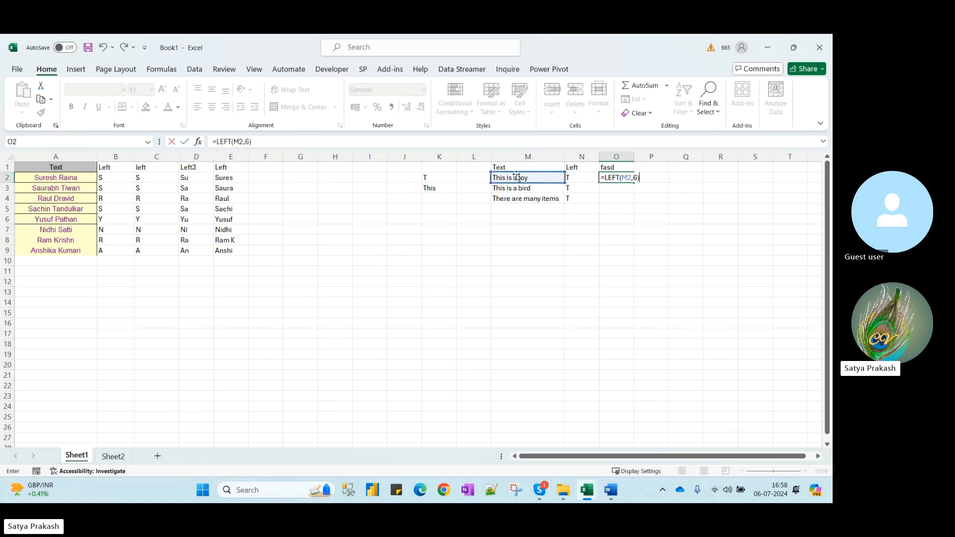
key("Return")
left_click(609, 177)
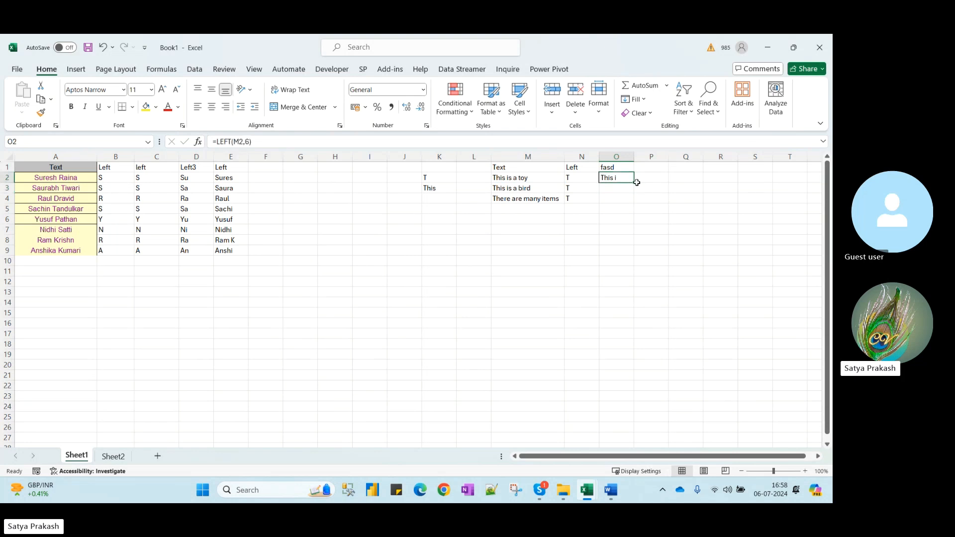
left_click_drag(636, 183, 635, 203)
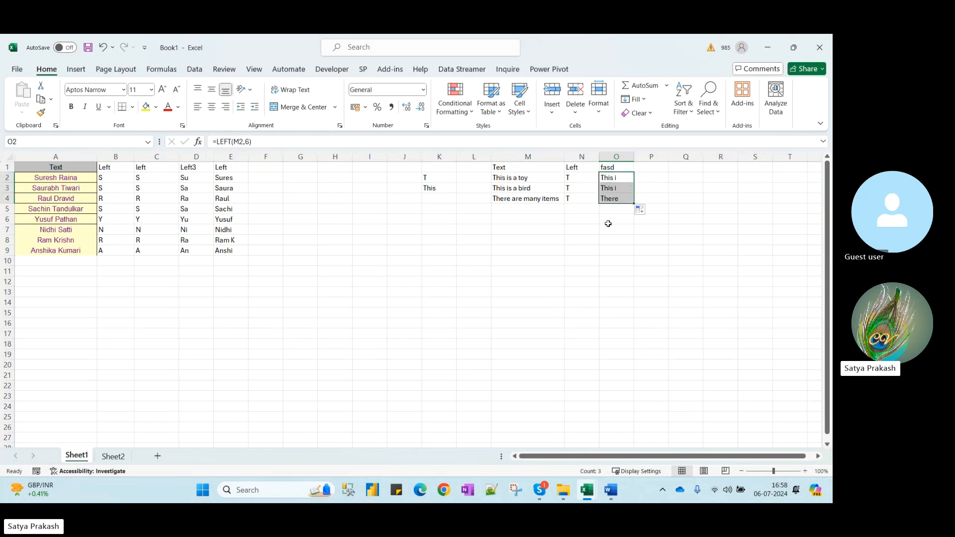
left_click(59, 178)
Check the name in A2 and the E2 formula, then delete columns B through F
left_click(233, 141)
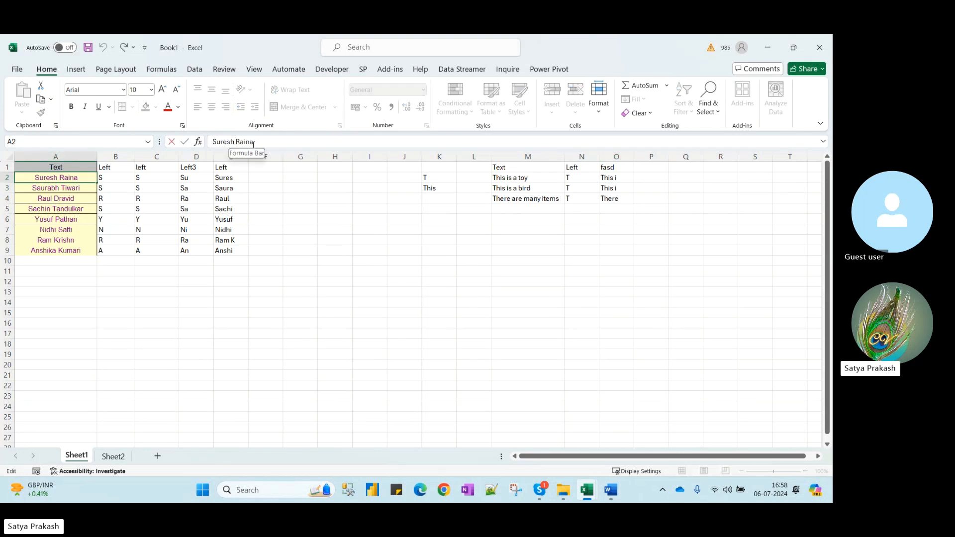
key("Return")
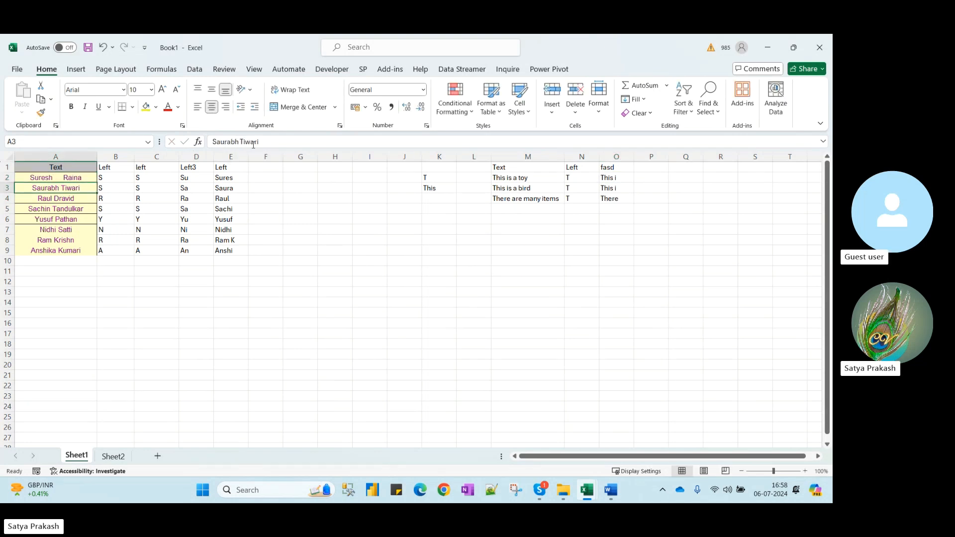
key("Up")
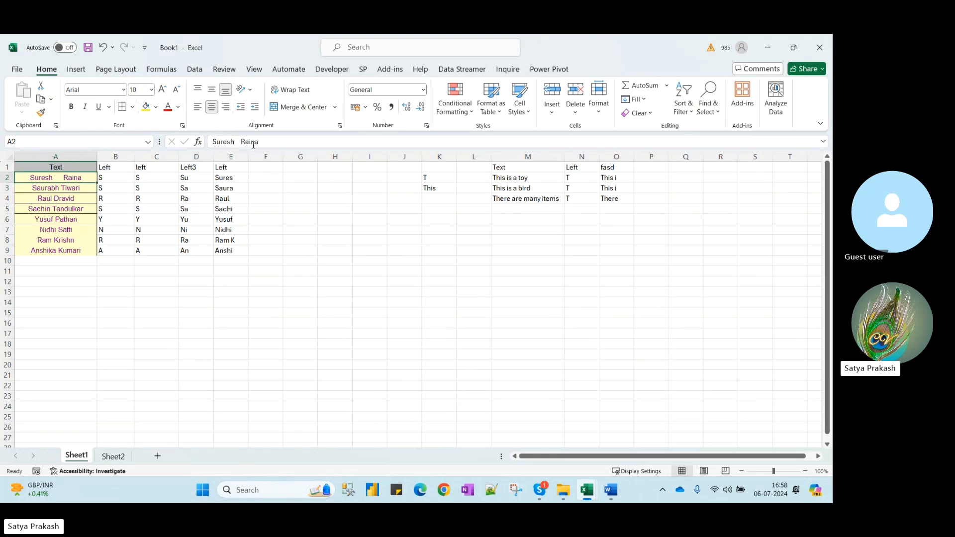
key("Right")
key("Right")
key("Right")
key("Right")
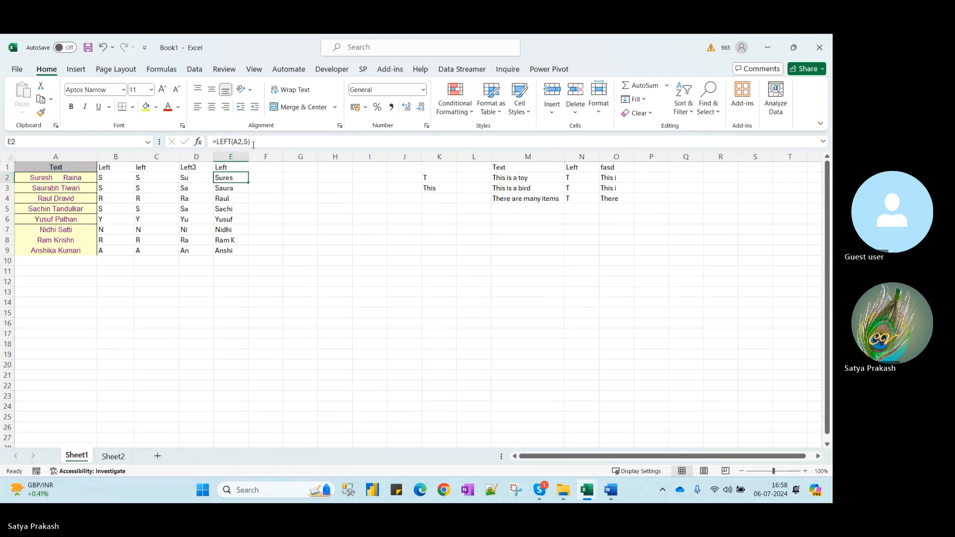
key("Left")
key("Left")
key("Left")
key("Left")
key("Down")
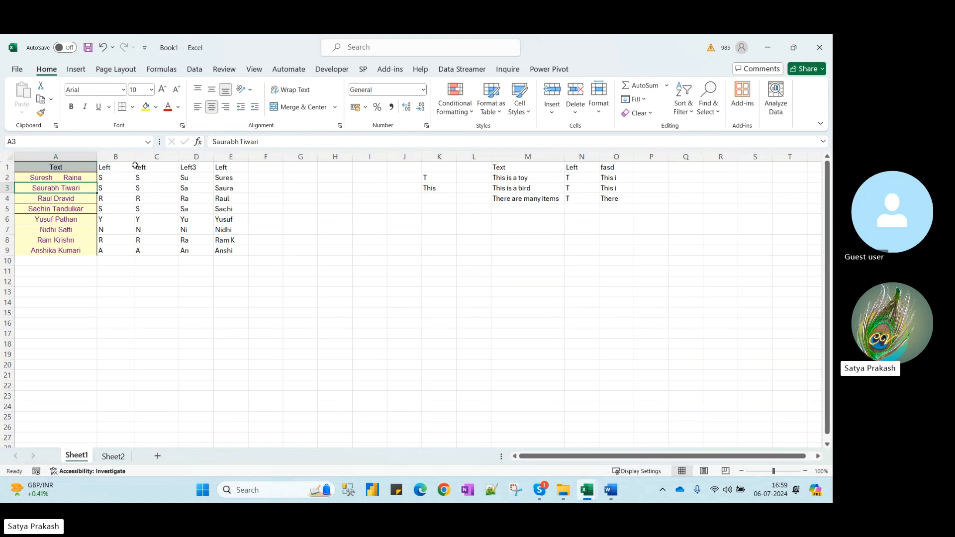
left_click_drag(118, 159, 267, 172)
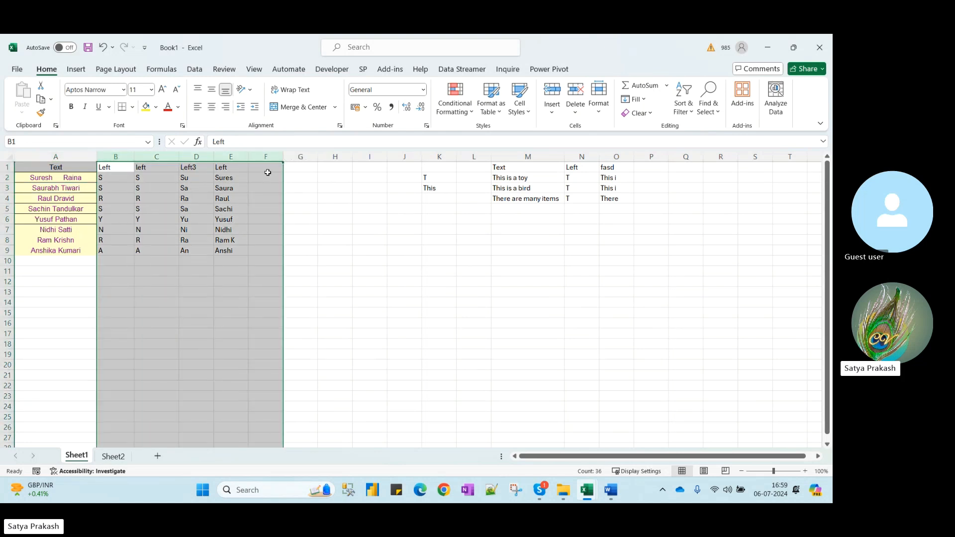
key("ctrl+minus")
Remove the extra spaces between the first and last name in A2
left_click(68, 176)
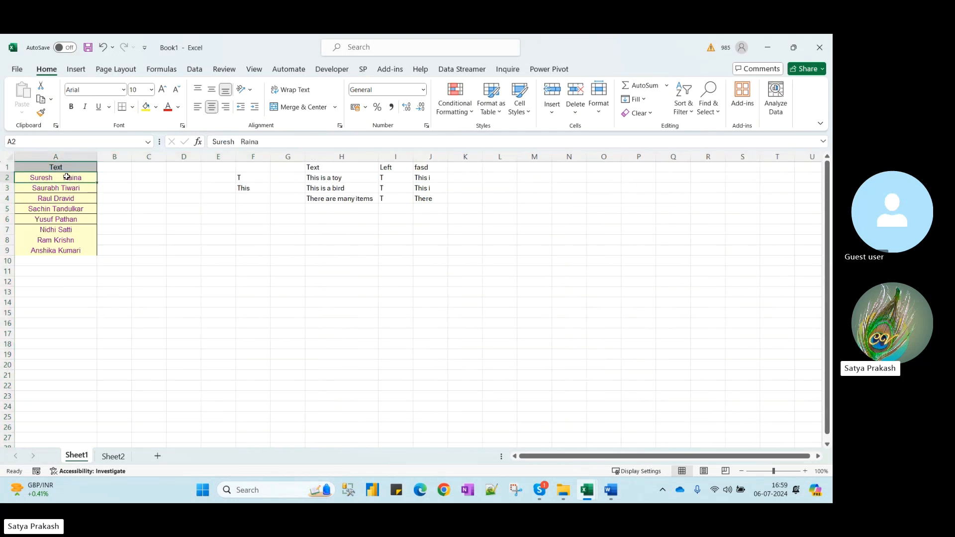
left_click(241, 142)
key("BackSpace")
key("BackSpace")
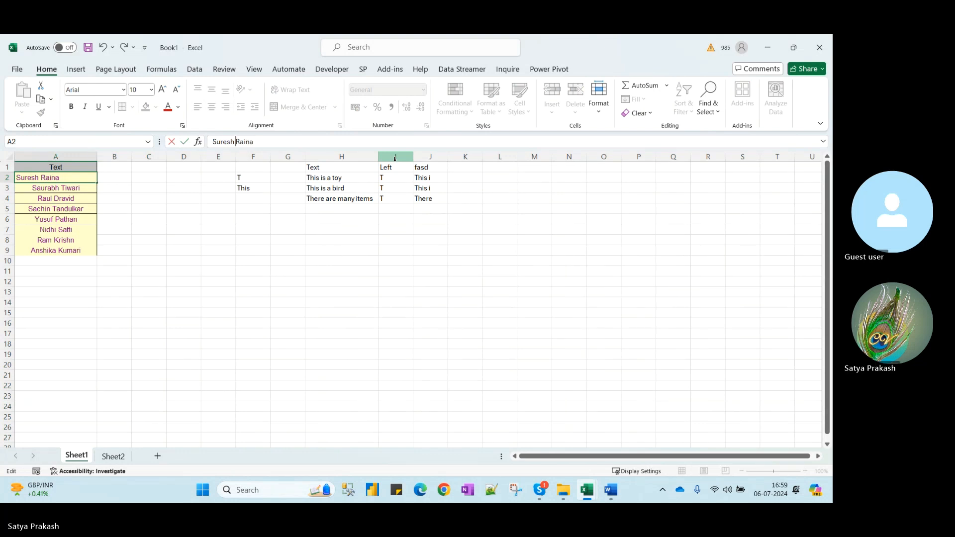
Confirm the corrected A2 name and head column B with 'Charcters' in B1
key("Return")
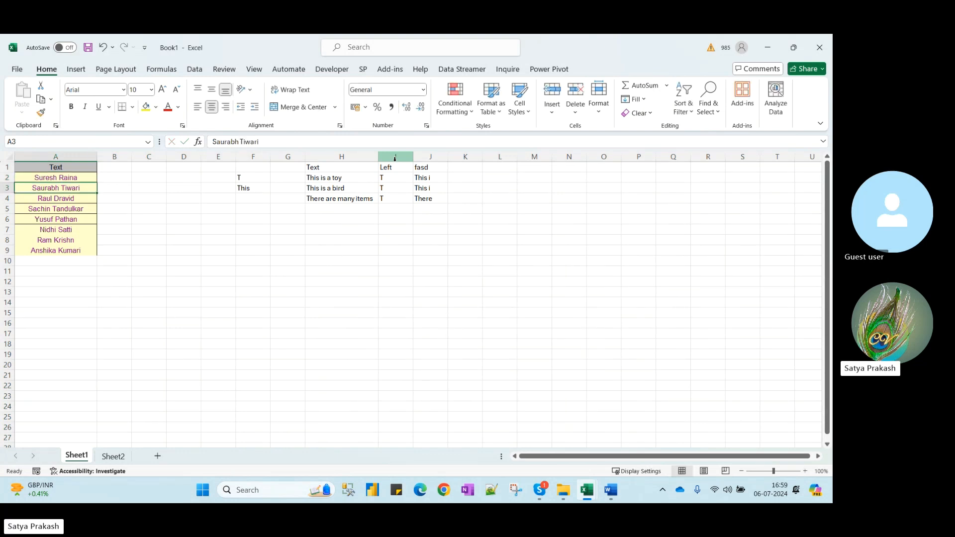
key("Up")
key("Up")
key("Right")
type("fdasfd")
key("Return")
key("Up")
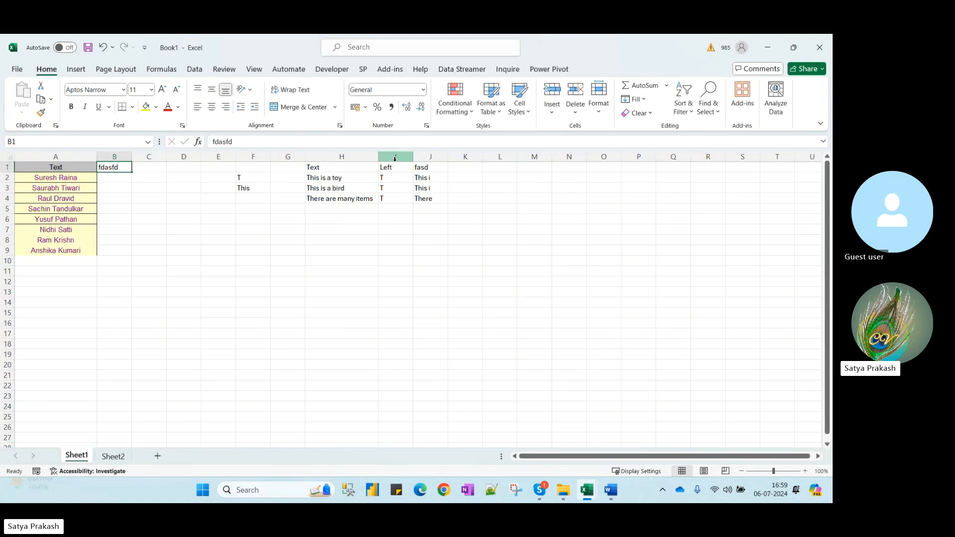
type("Ch")
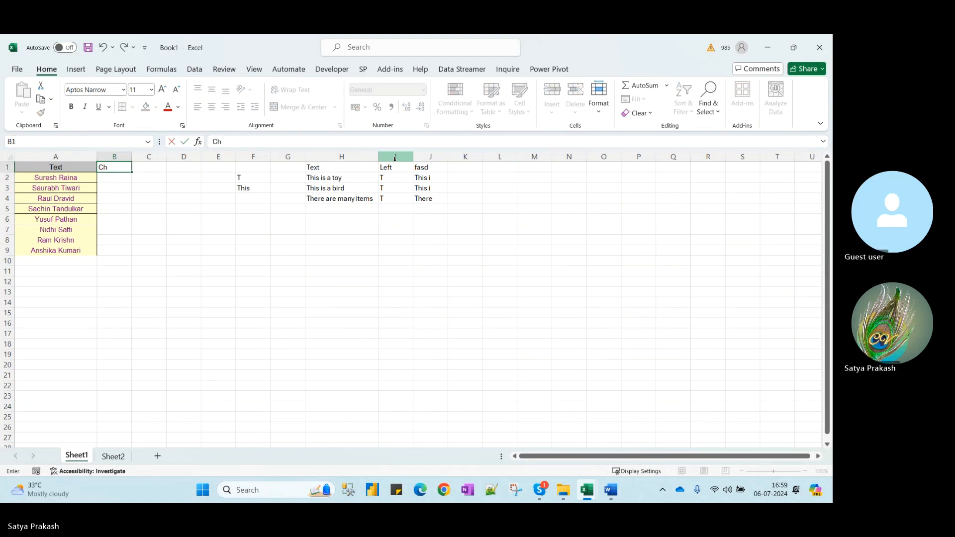
type("arcter")
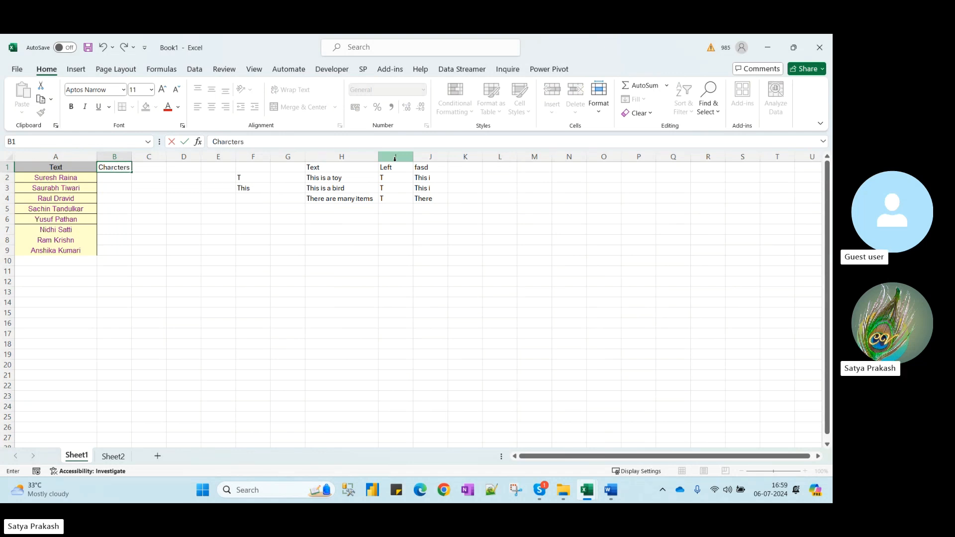
type("s")
key("Return")
key("Up")
key("Right")
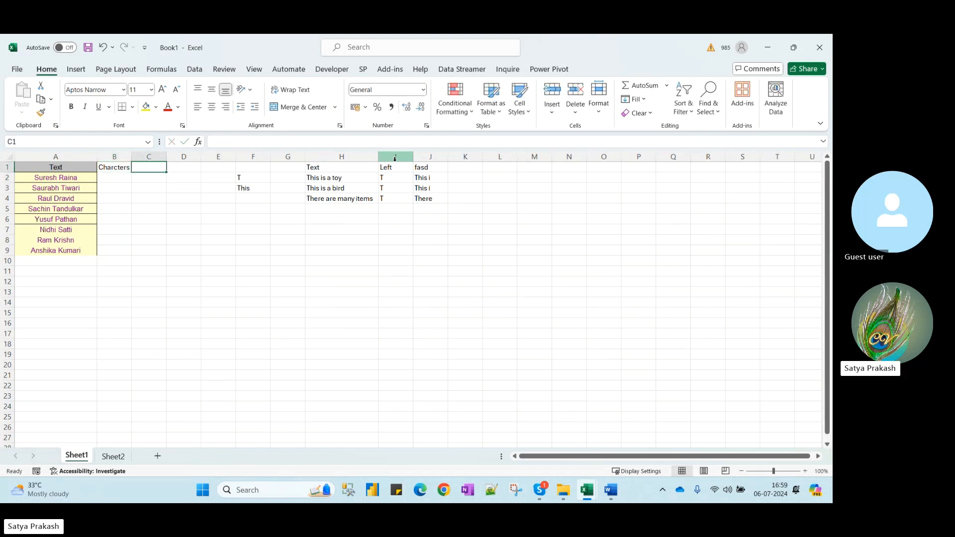
key("Left")
key("Down")
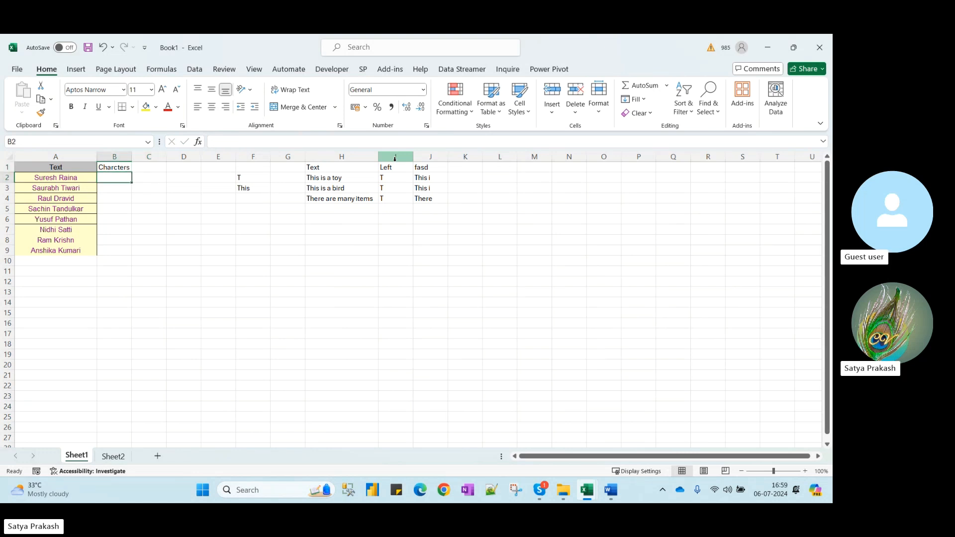
Fill B2:B9 with =RANDBETWEEN(1,5) to give each name a random character count
type("=rand")
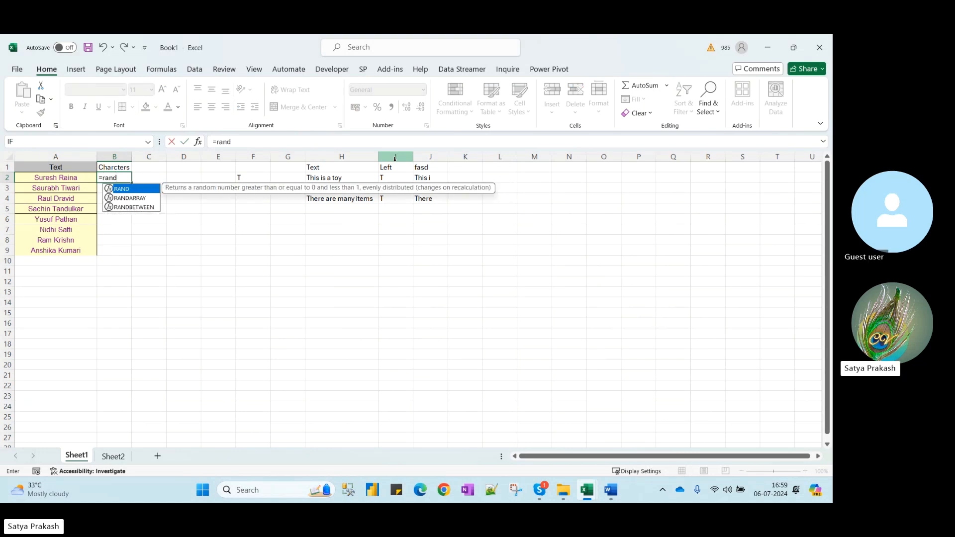
type("be")
key("Tab")
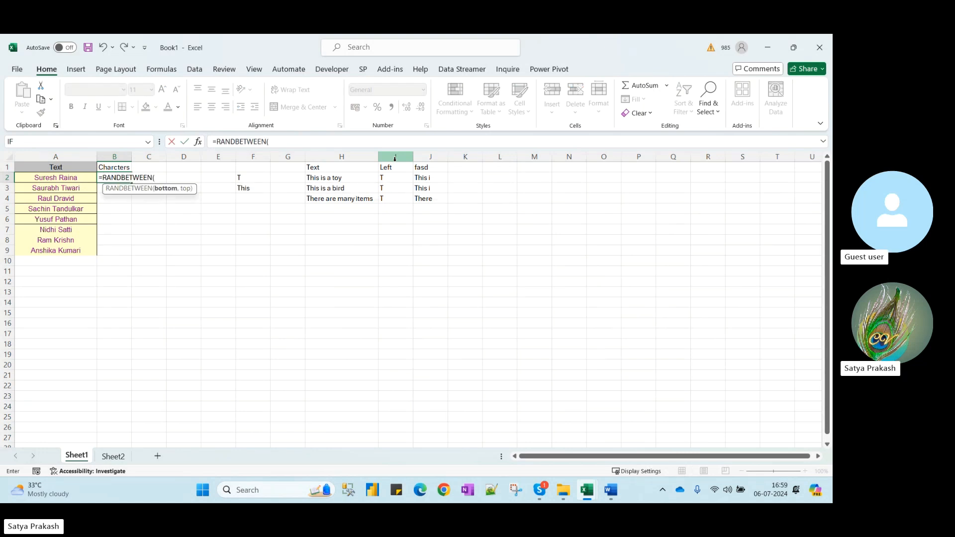
type("2")
type(",")
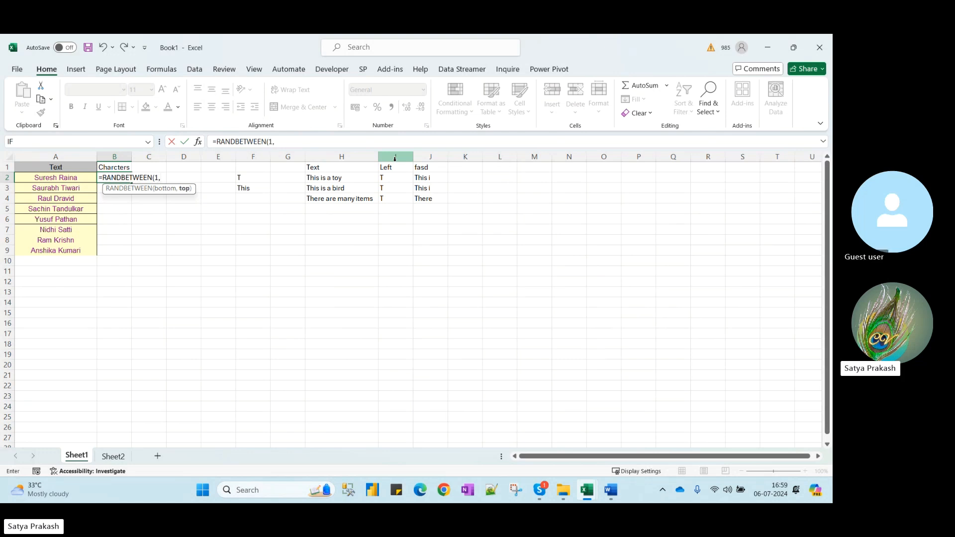
type("10")
key("Return")
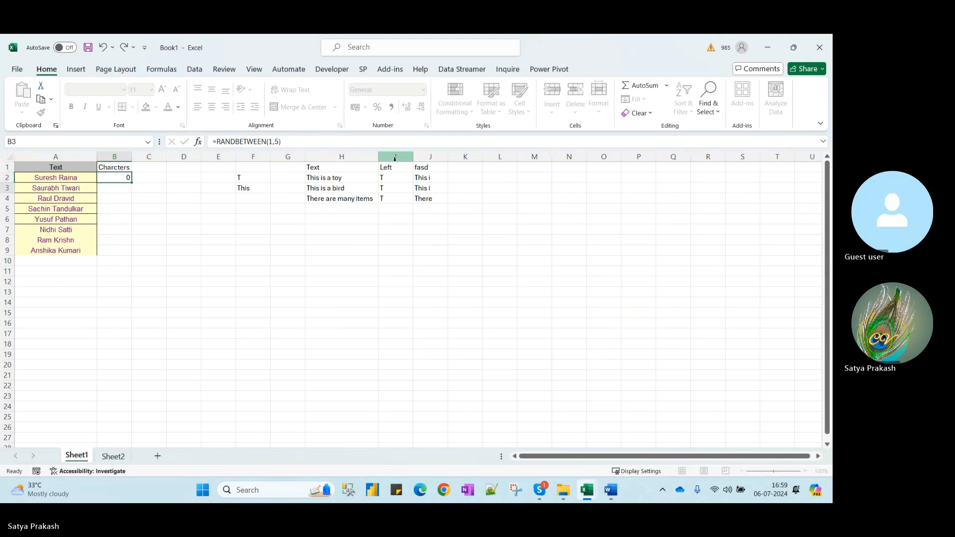
left_click(122, 178)
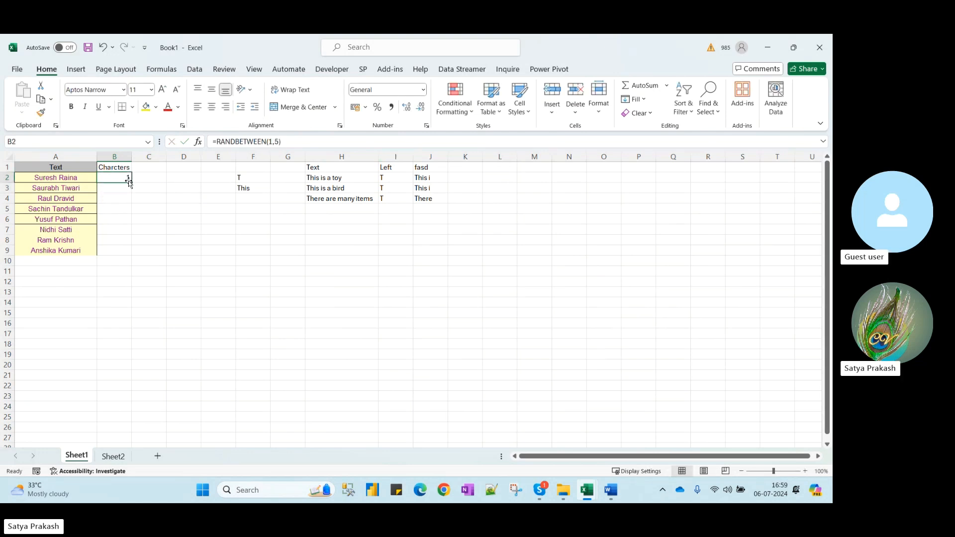
double_click(133, 185)
left_click(149, 176)
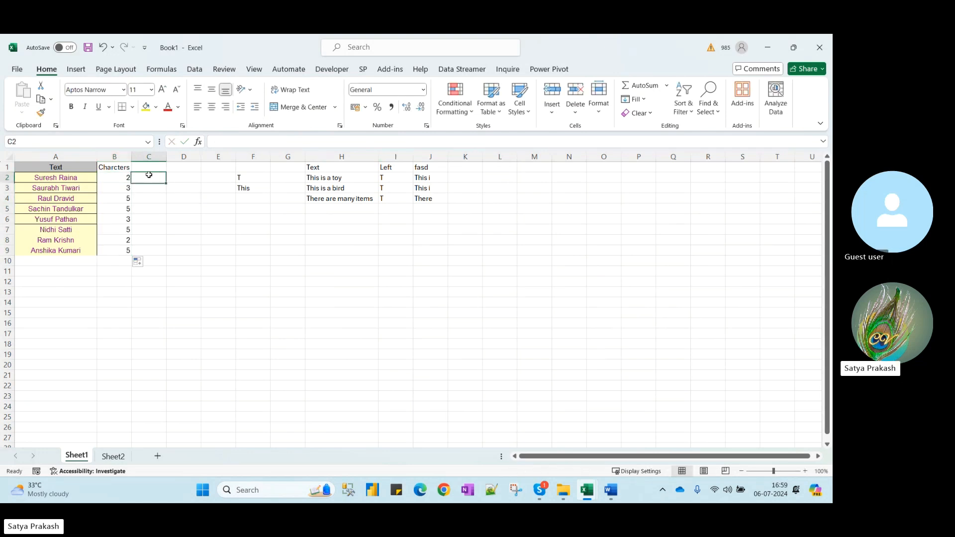
left_click(163, 166)
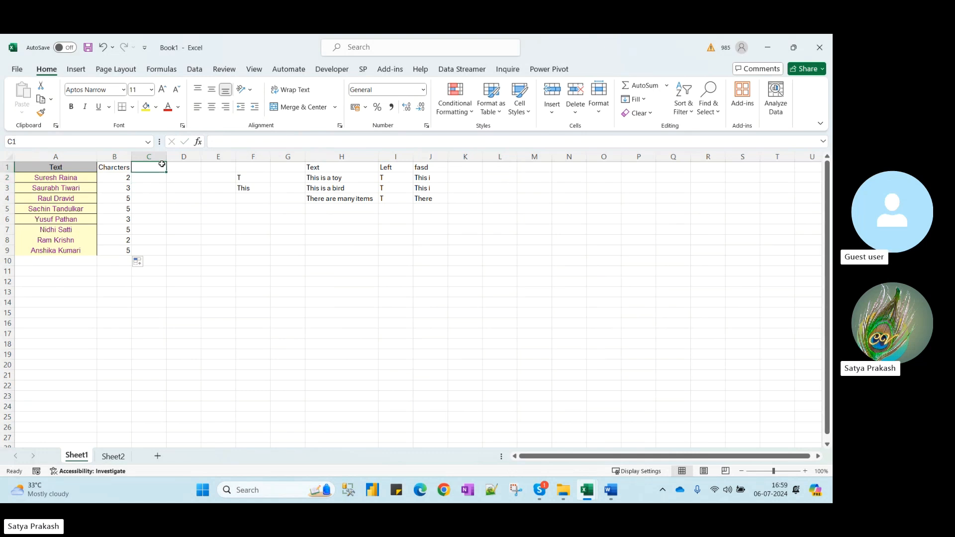
Head C1 'Extract', fill C2:C9 with =LEFT(A2,B2), and recalculate with F9
type("Extract")
key("Return")
type("=left")
key("Tab")
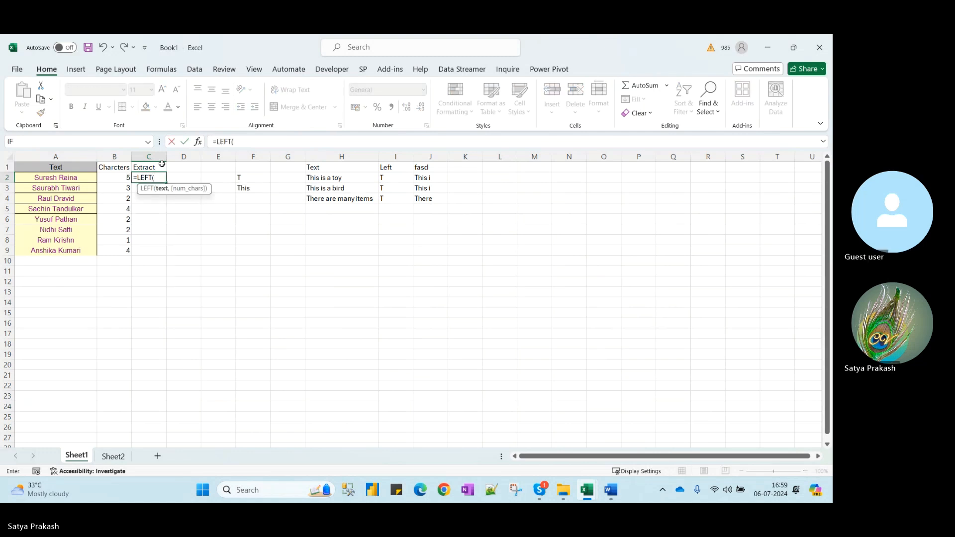
left_click(76, 179)
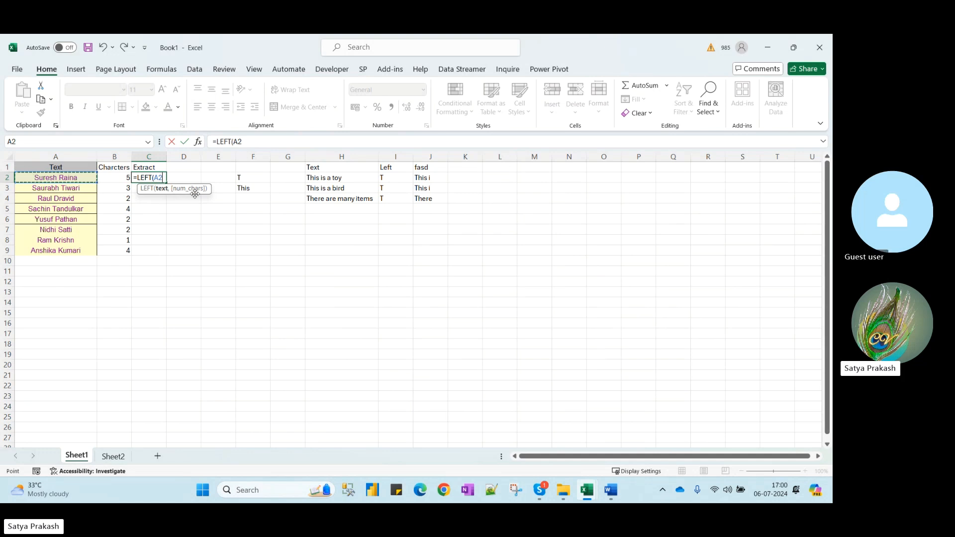
type(",")
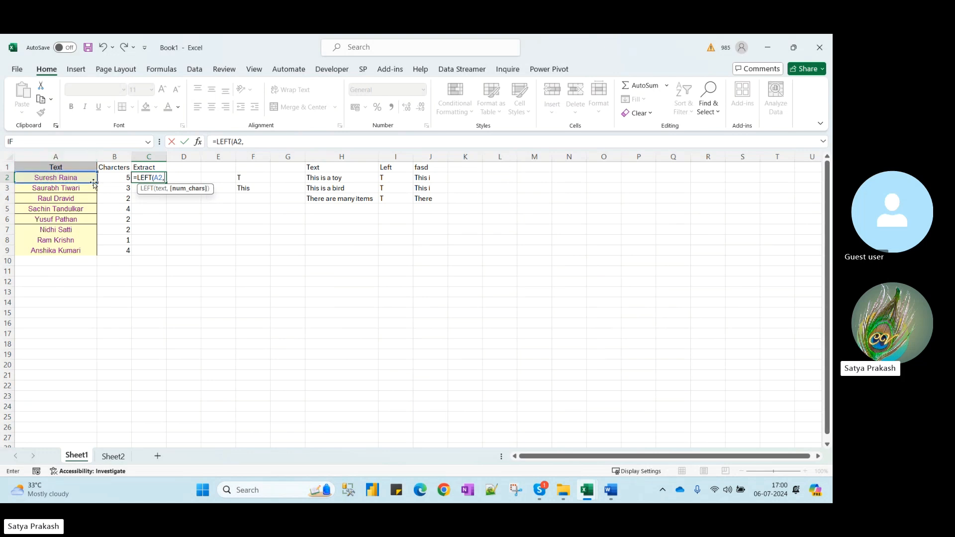
left_click(120, 176)
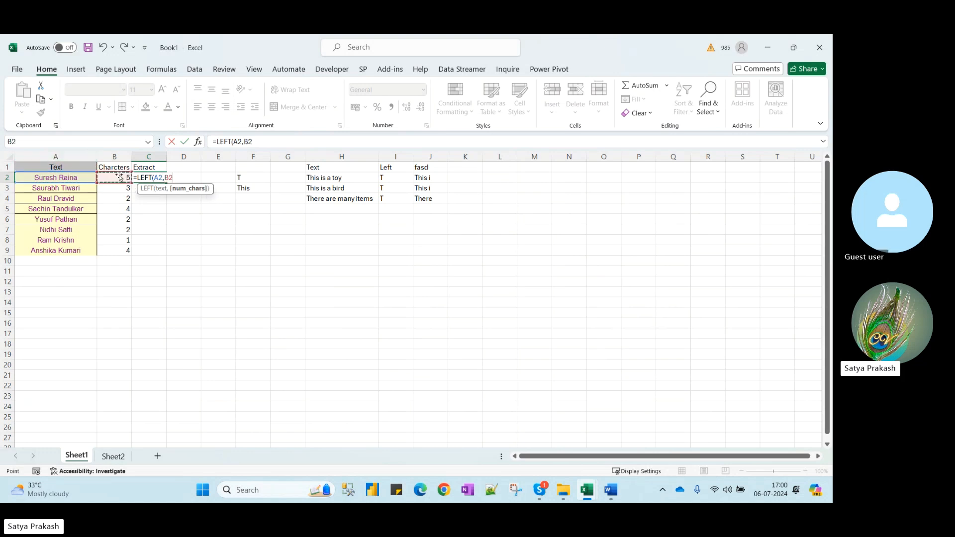
type(")")
key("Return")
left_click(153, 179)
left_click_drag(167, 185, 167, 255)
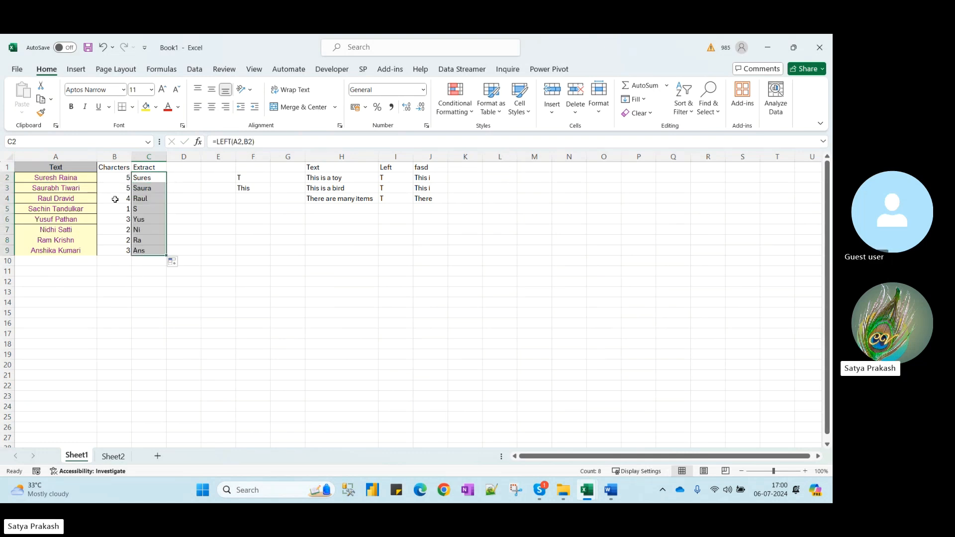
key("F9")
key("F9")
key("F9")
key("F9")
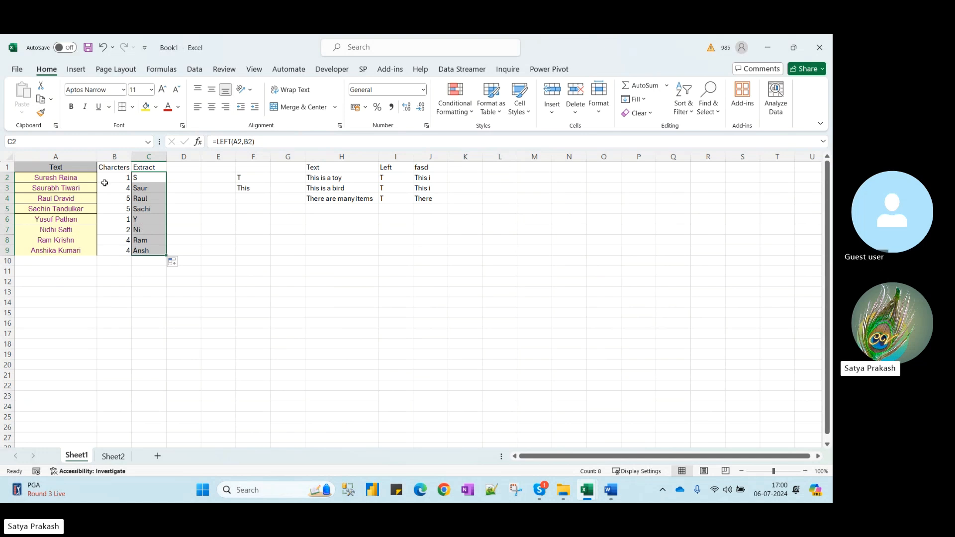
Review the LEFT formulas in column C and the RANDBETWEEN counts in column B
left_click(157, 181)
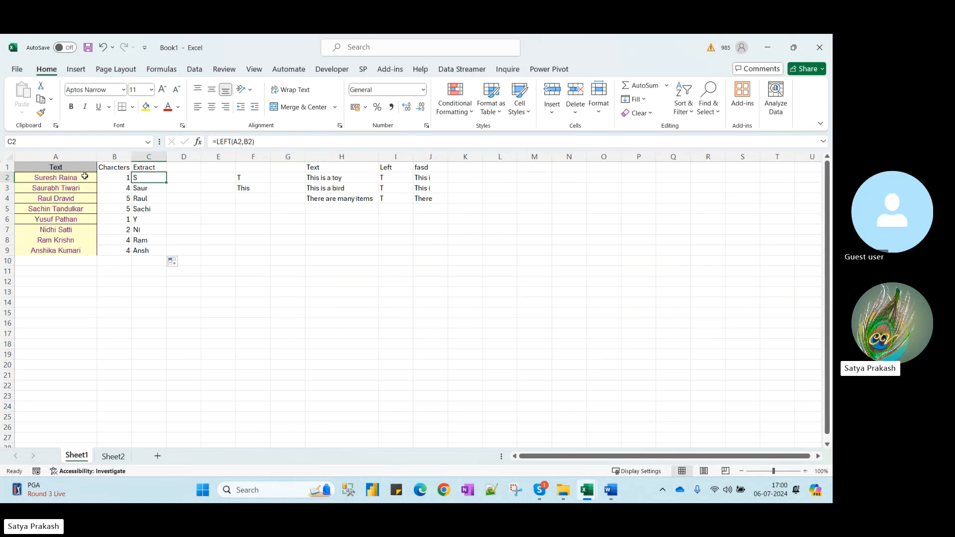
left_click_drag(112, 179, 114, 252)
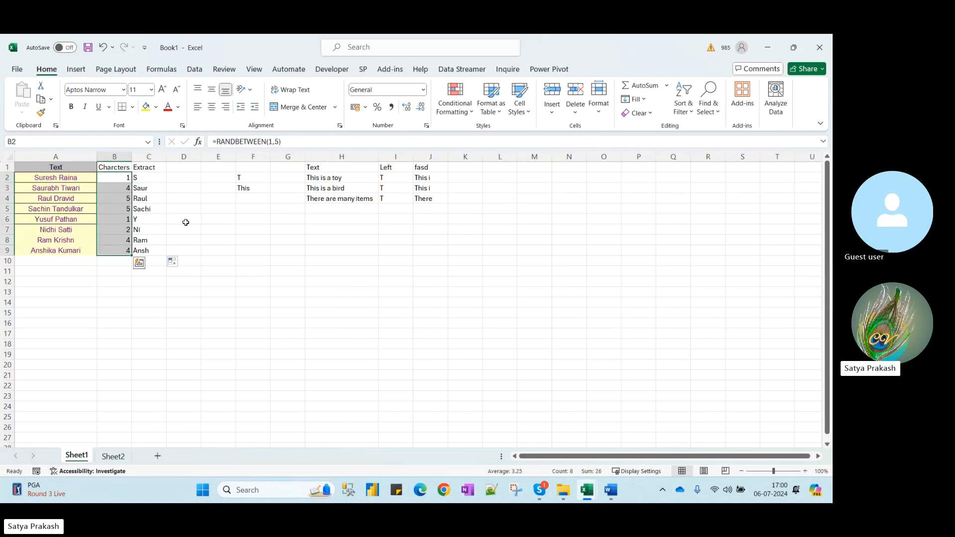
left_click(123, 198)
left_click(147, 208)
left_click(117, 208)
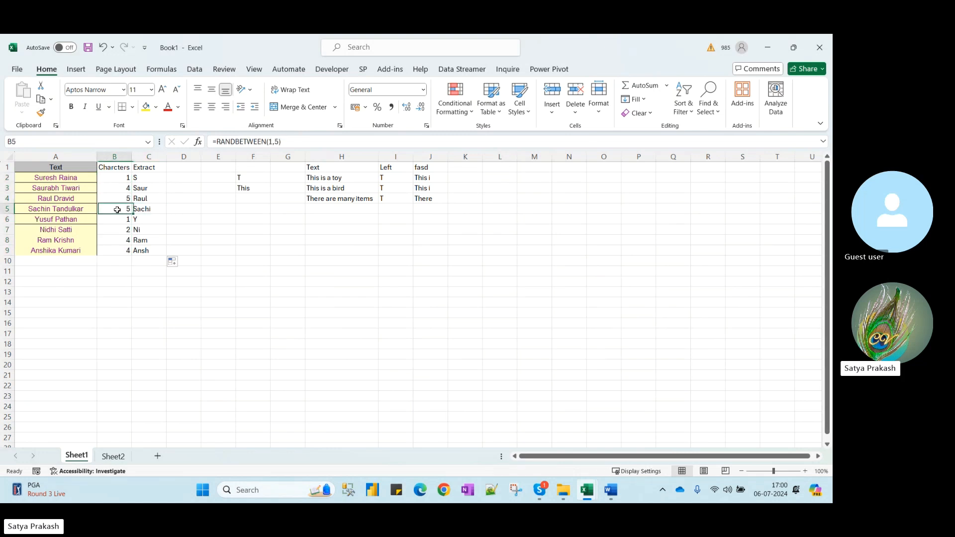
left_click(121, 230)
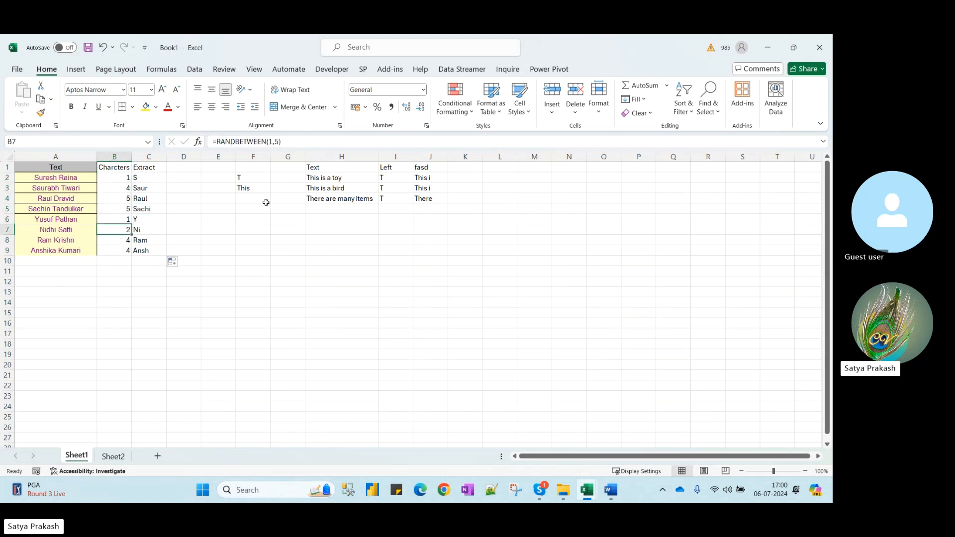
Move the sentence examples from columns F:K over to columns L:Q
left_click_drag(261, 155, 468, 197)
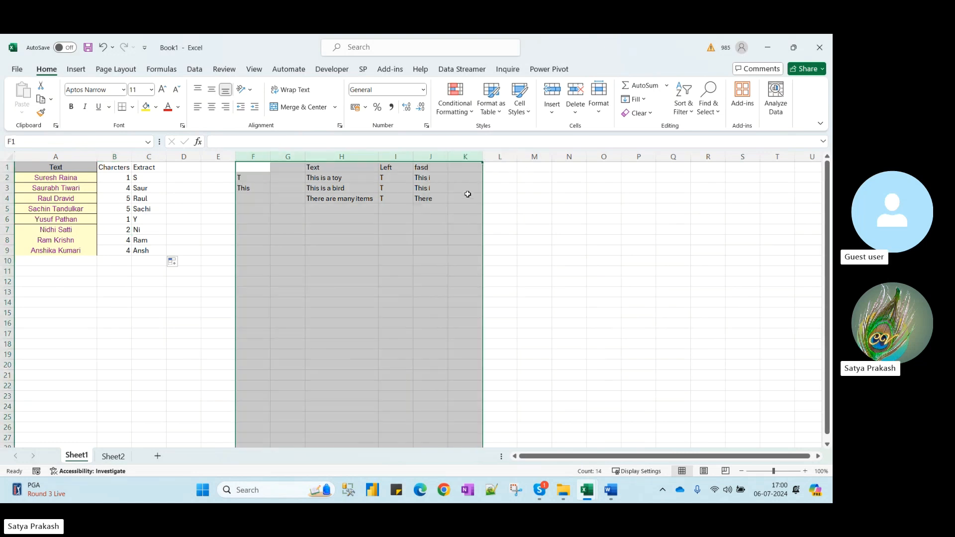
left_click_drag(531, 211, 682, 190)
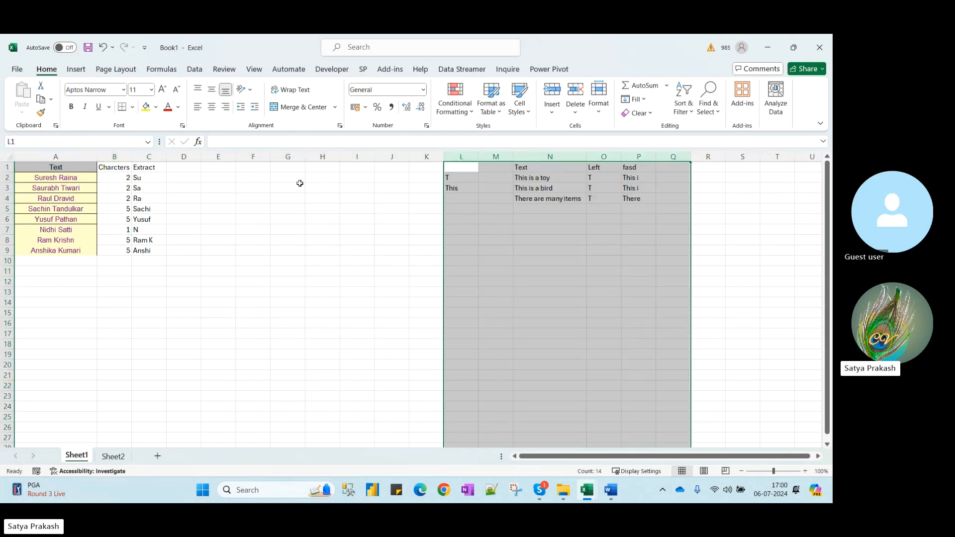
left_click(256, 169)
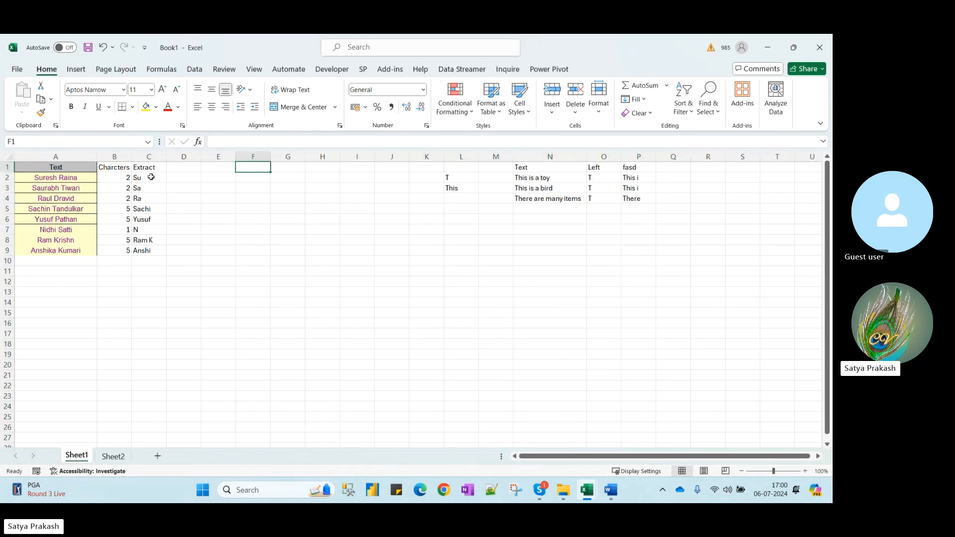
left_click_drag(57, 169, 69, 251)
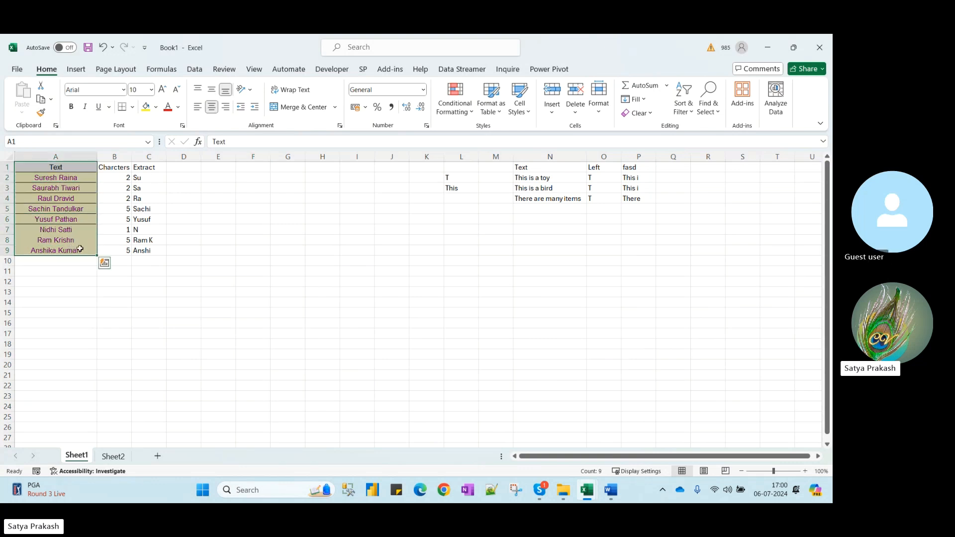
left_click(243, 170)
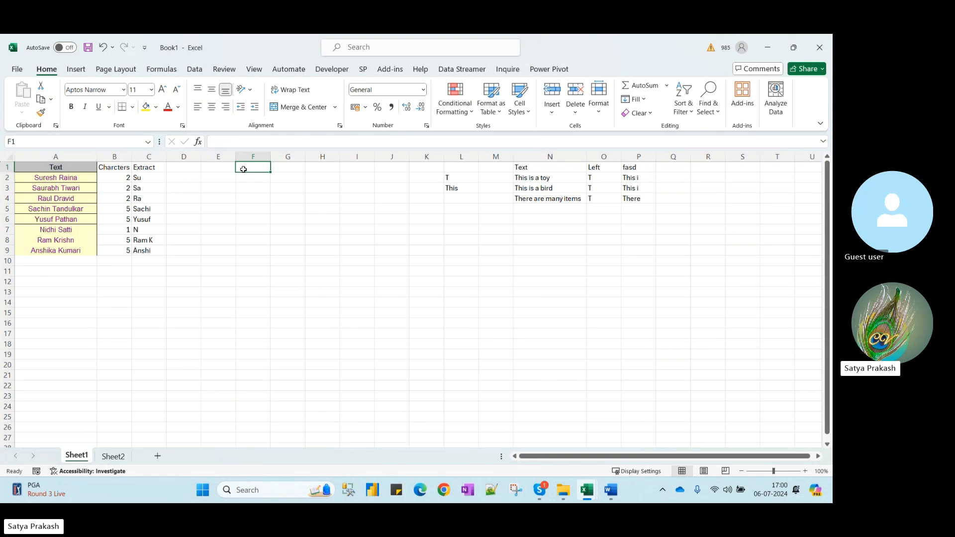
left_click(59, 179)
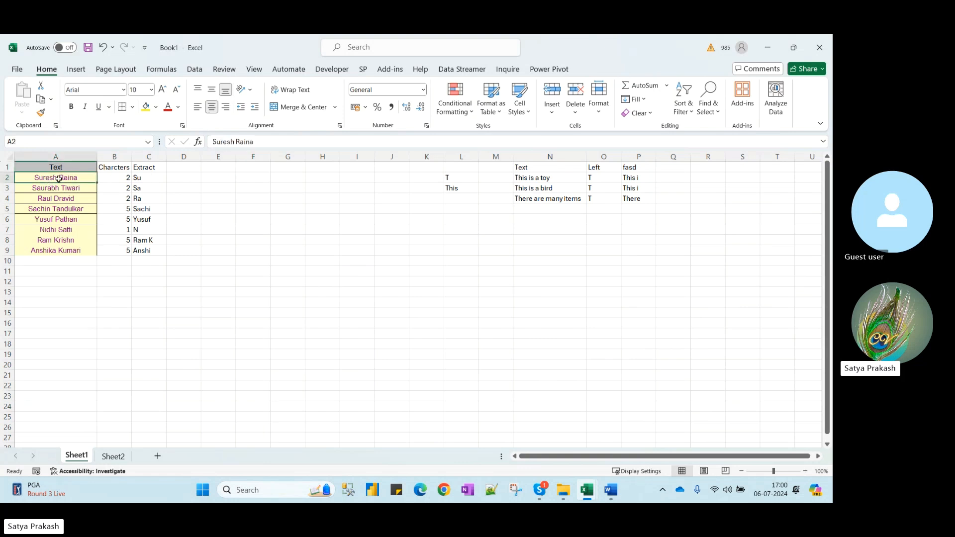
Start a 'Right' heading in E1, cancel it, and select the A1:B9 names-and-counts table
left_click(215, 169)
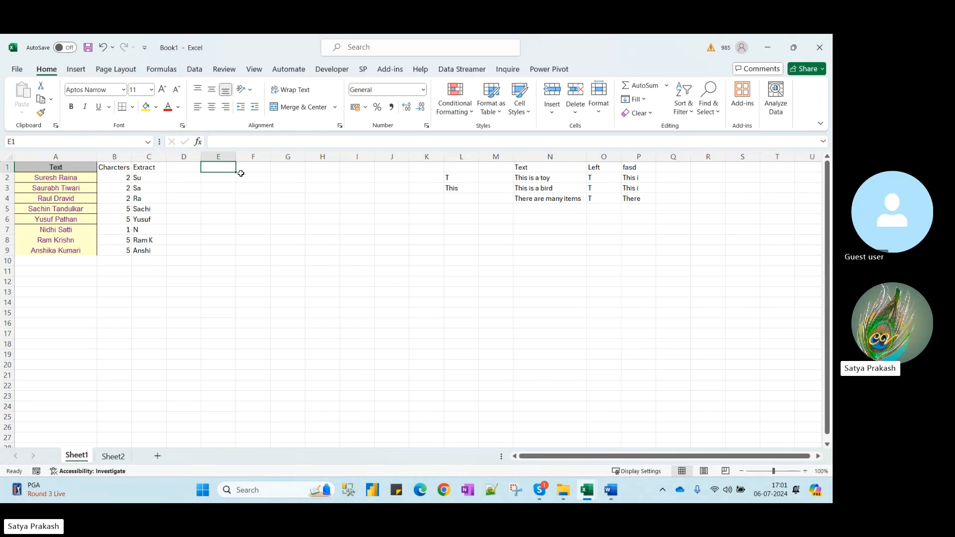
type("Right")
key("Escape")
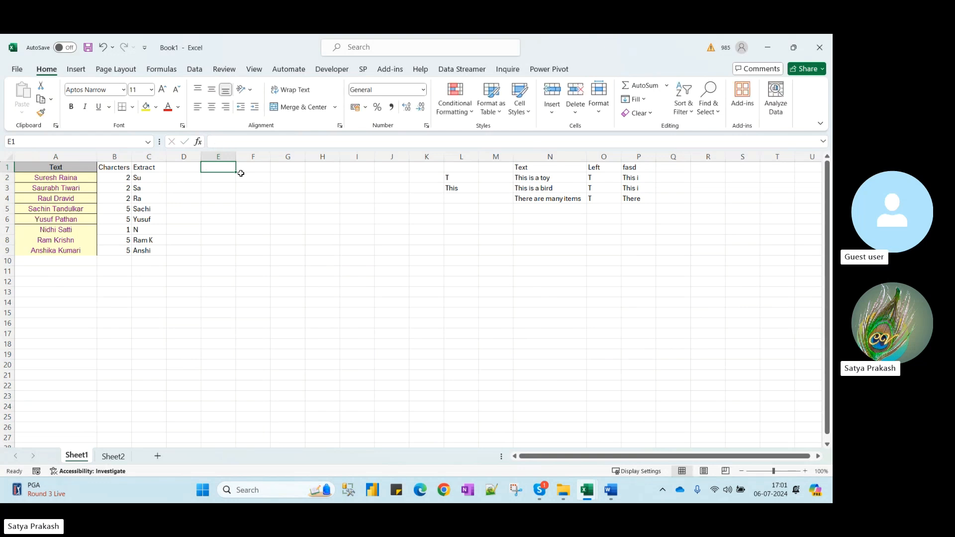
left_click_drag(57, 163, 111, 251)
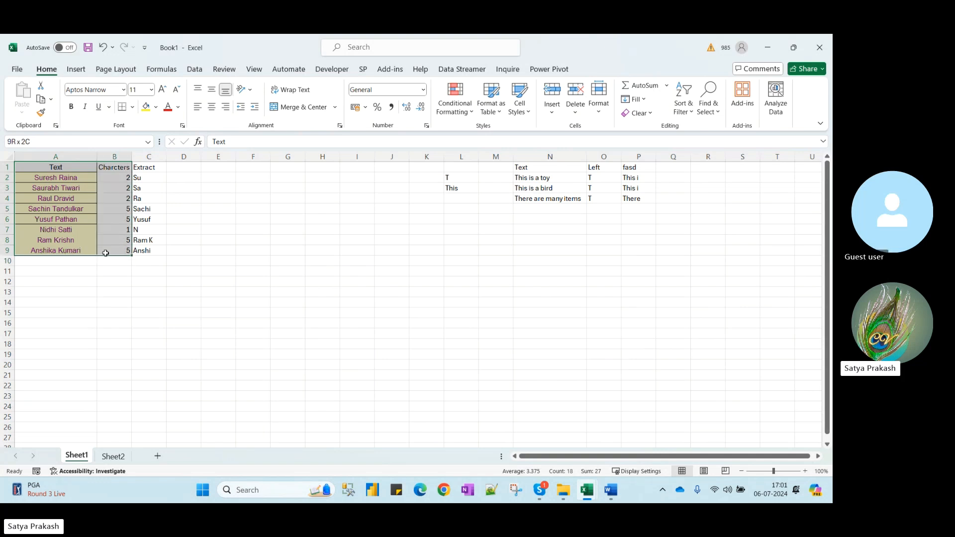
Copy the A1:B9 table into a new Sheet3 and autofit column A to the names
key("ctrl+c")
left_click(113, 457)
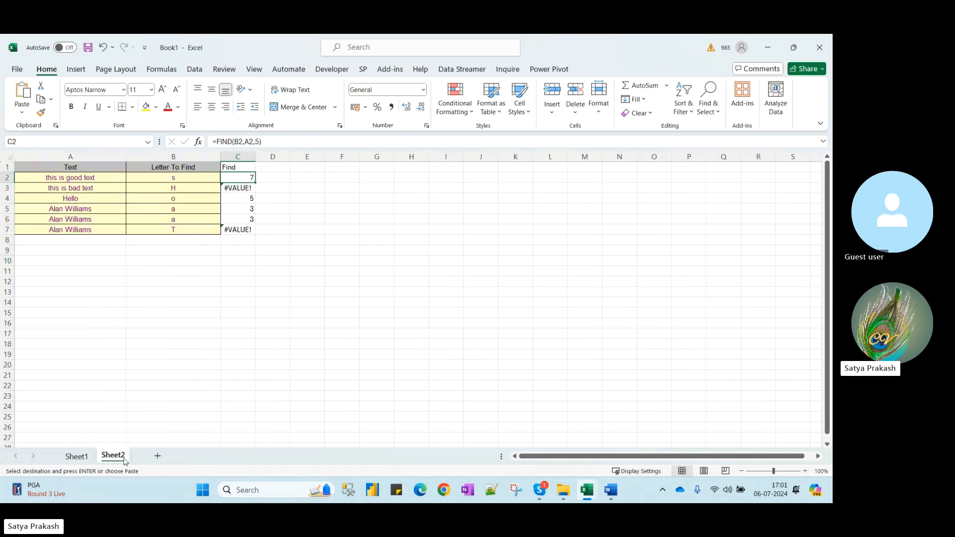
left_click(157, 457)
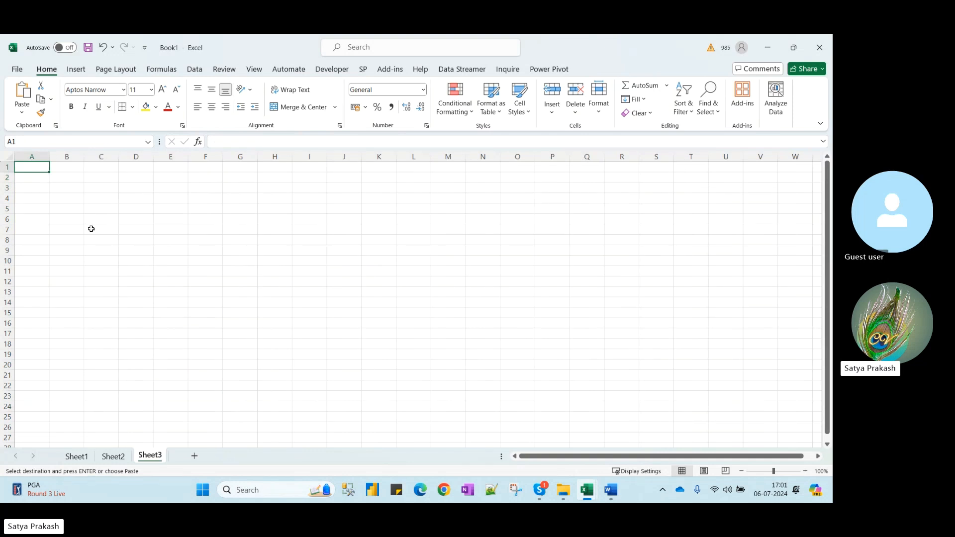
key("ctrl+v")
double_click(49, 156)
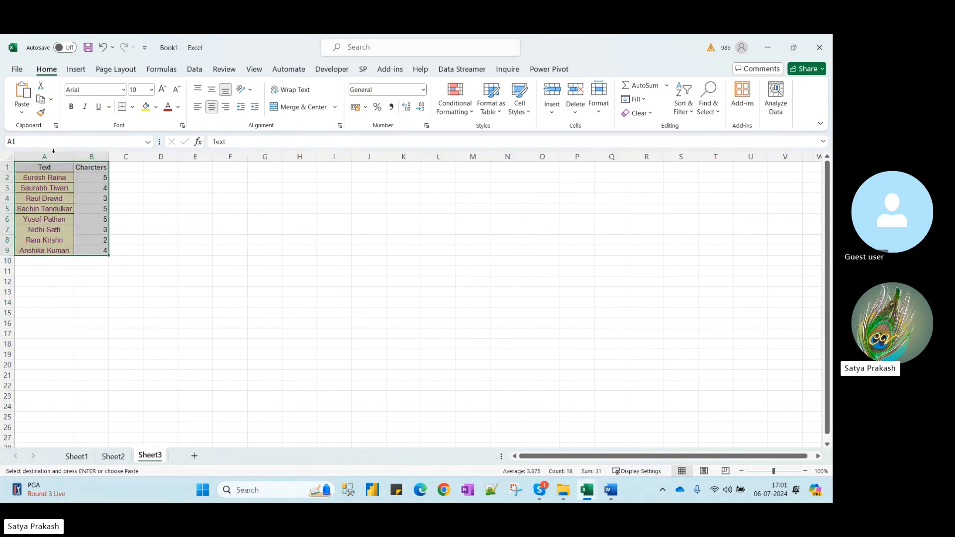
Widen column B and move the Charcters counts out to column P
left_click(100, 166)
left_click_drag(109, 157, 126, 158)
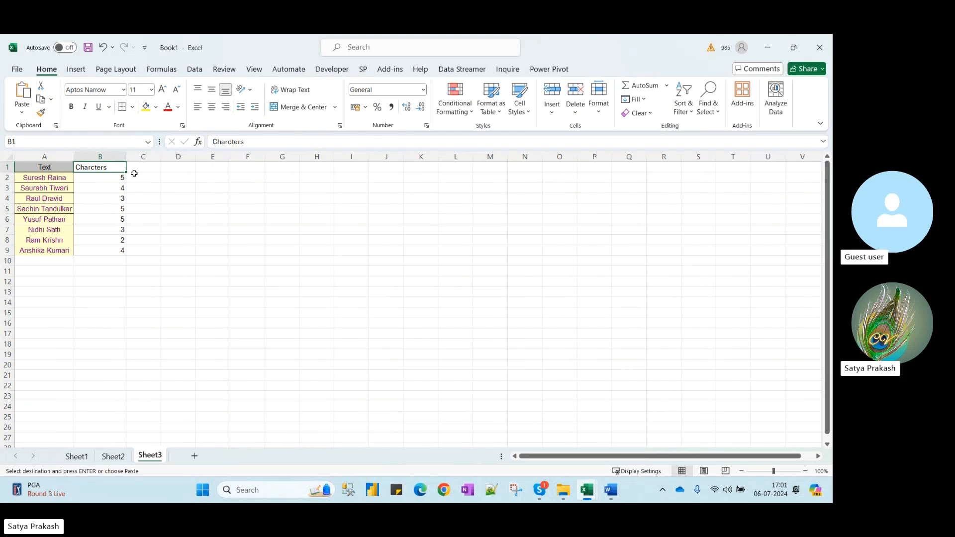
left_click(136, 167)
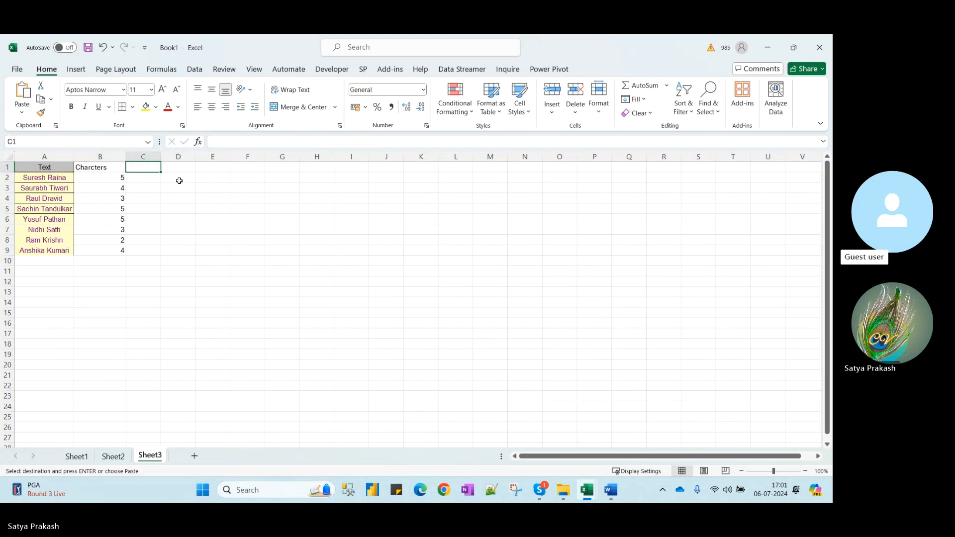
left_click_drag(126, 169, 125, 250)
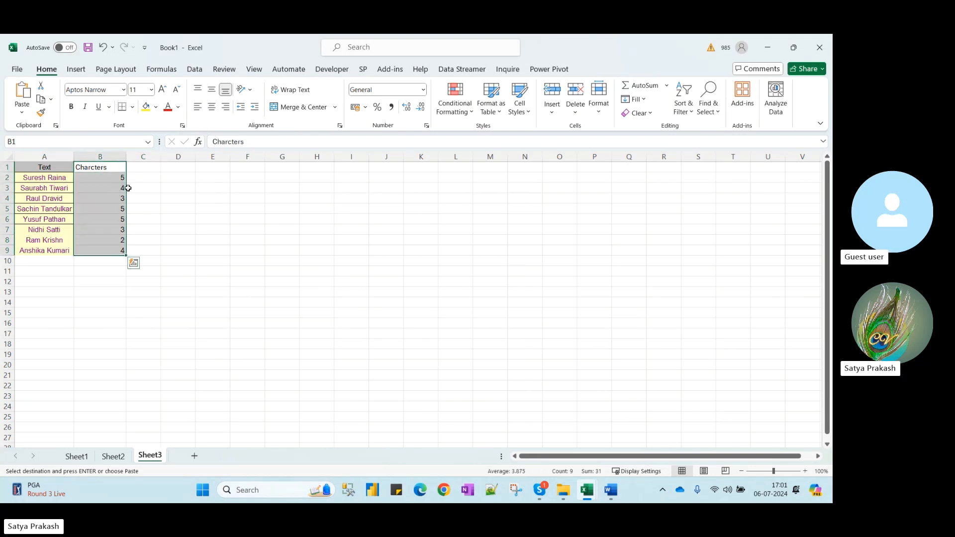
left_click_drag(128, 189, 610, 188)
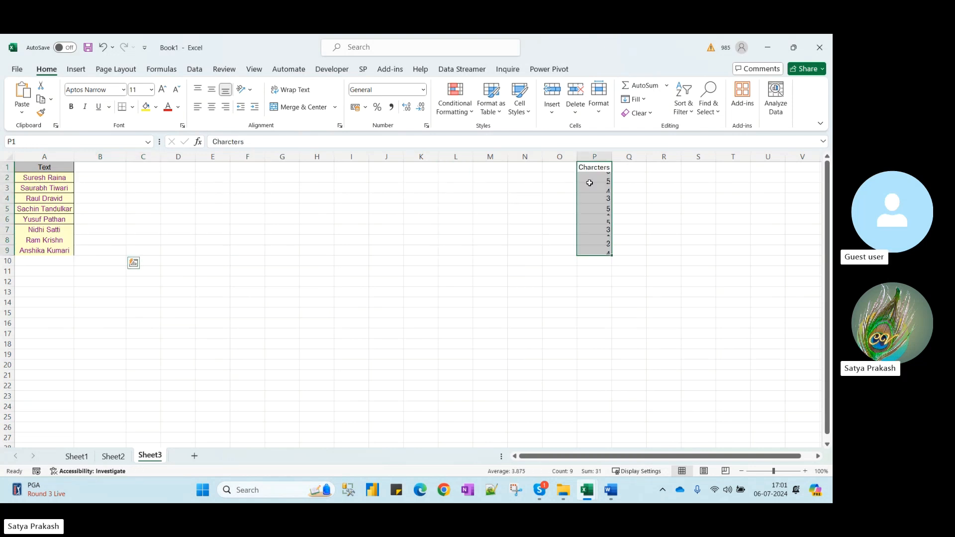
left_click(103, 168)
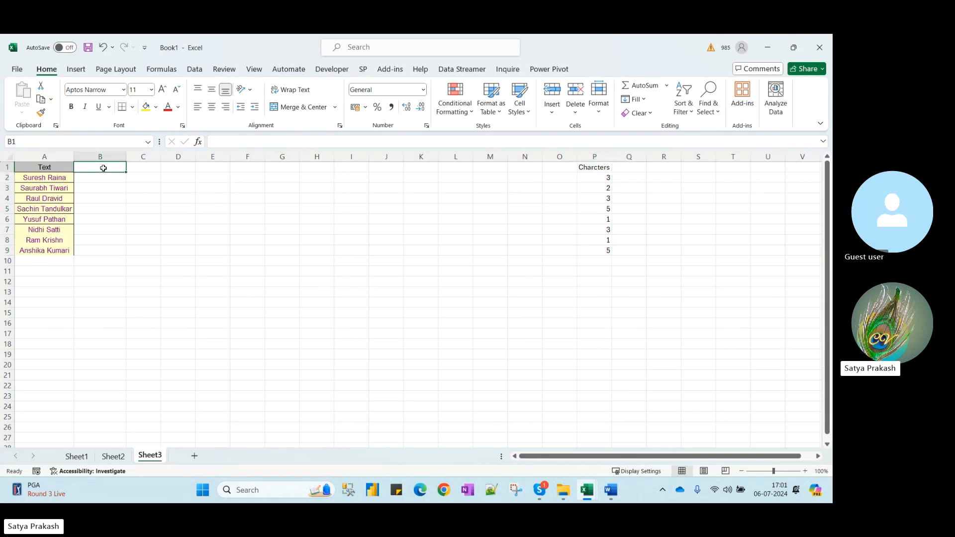
Head B1 'Right' and fill B2:B9 with =RIGHT(A2) to show each name's last letter
type("Right")
key("Return")
type("=righ")
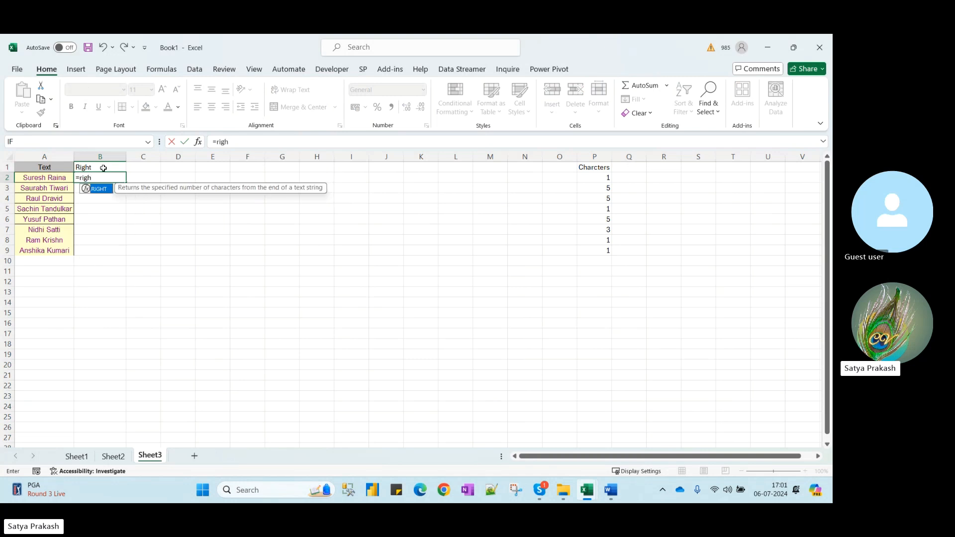
key("Tab")
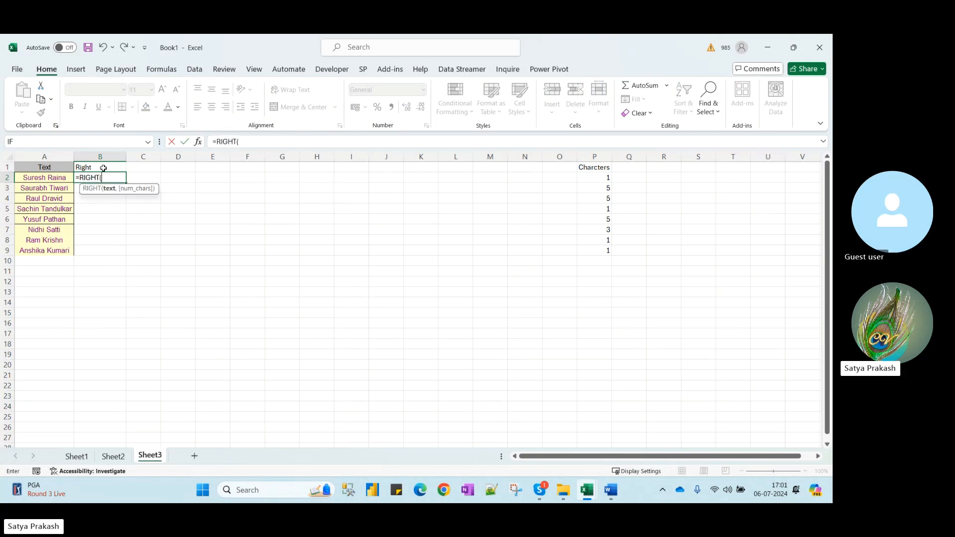
left_click(50, 182)
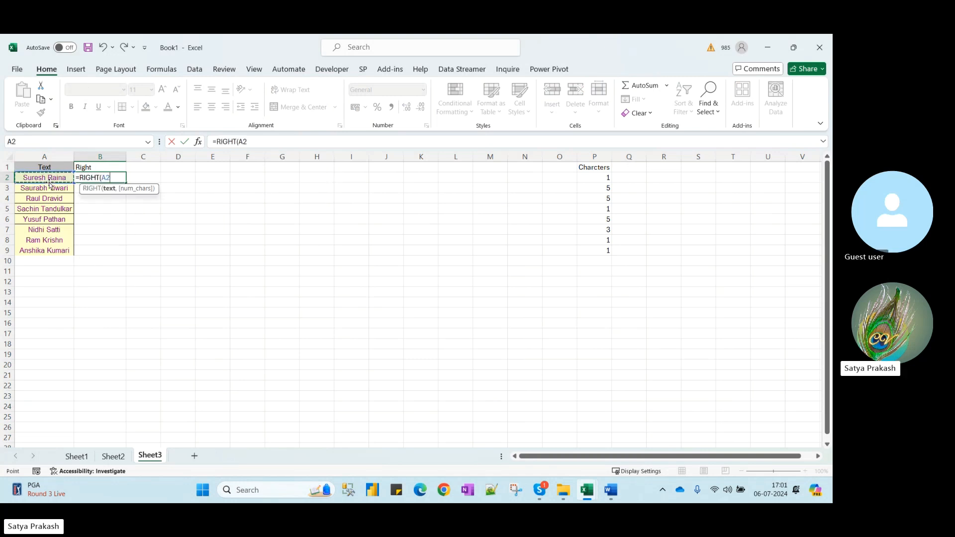
key("Return")
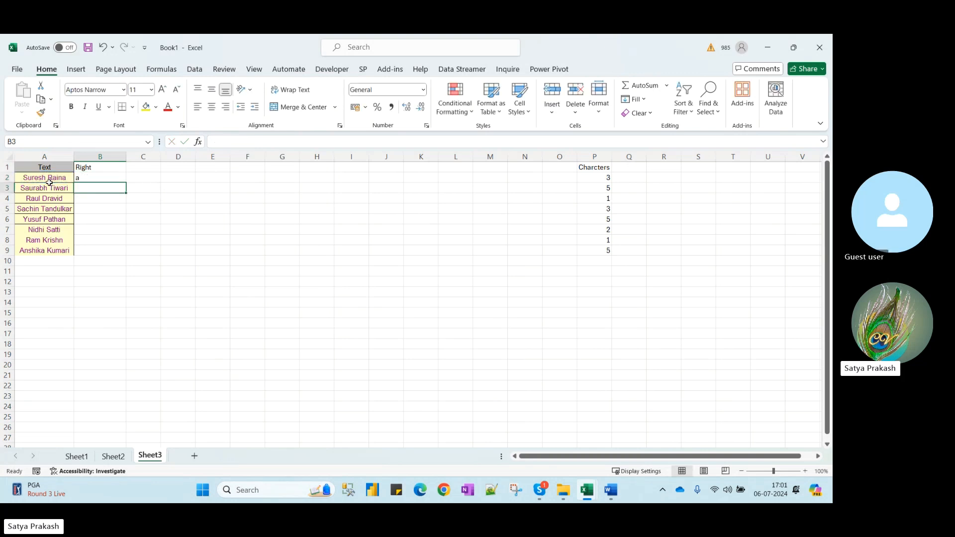
left_click(98, 179)
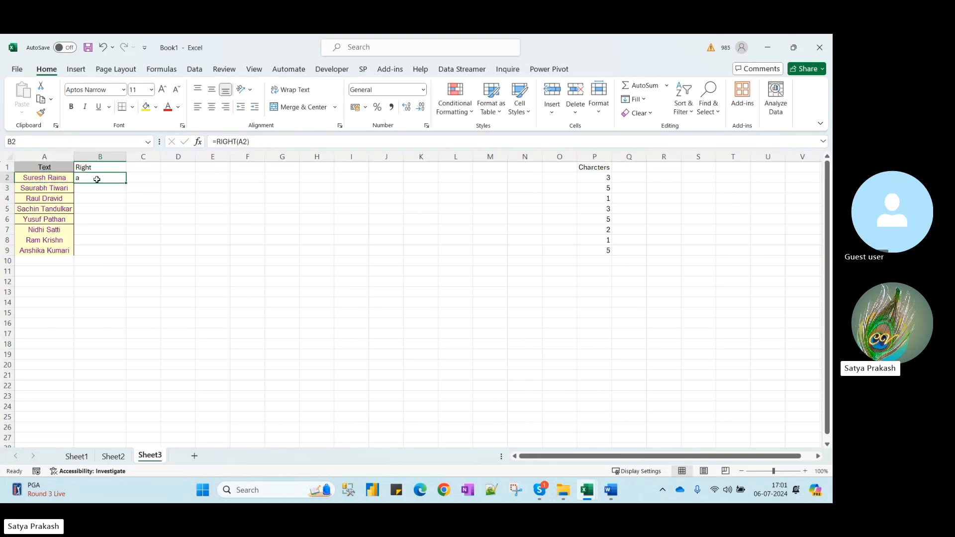
double_click(126, 183)
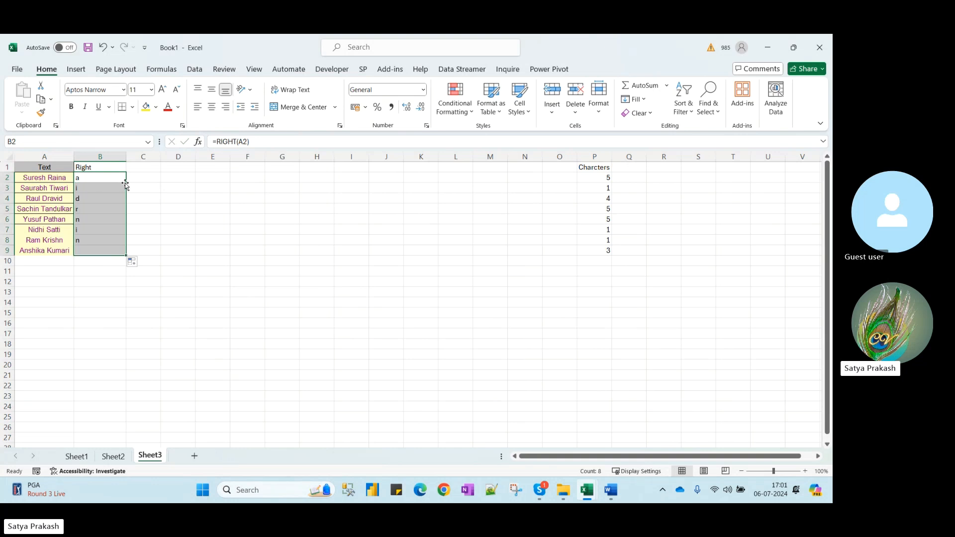
left_click(89, 189)
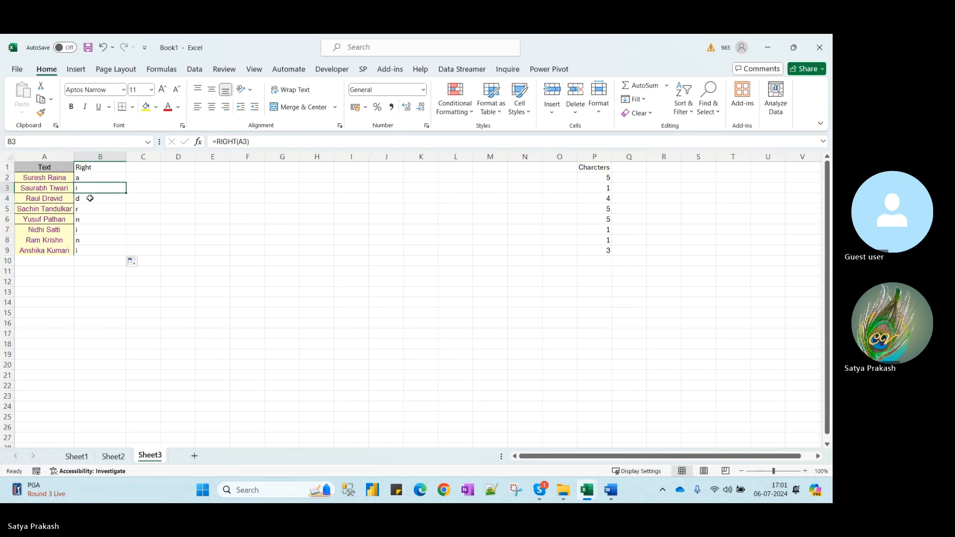
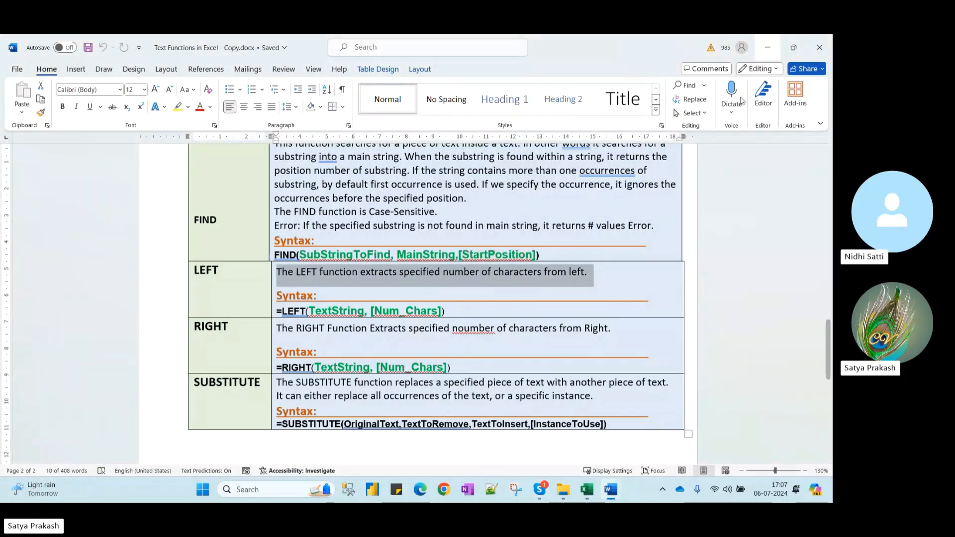
Highlight the LEFT row's description in the Word lesson, then bring up TEXTFUNCTIONS.xlsm's LEFT sheet
key("alt+Tab")
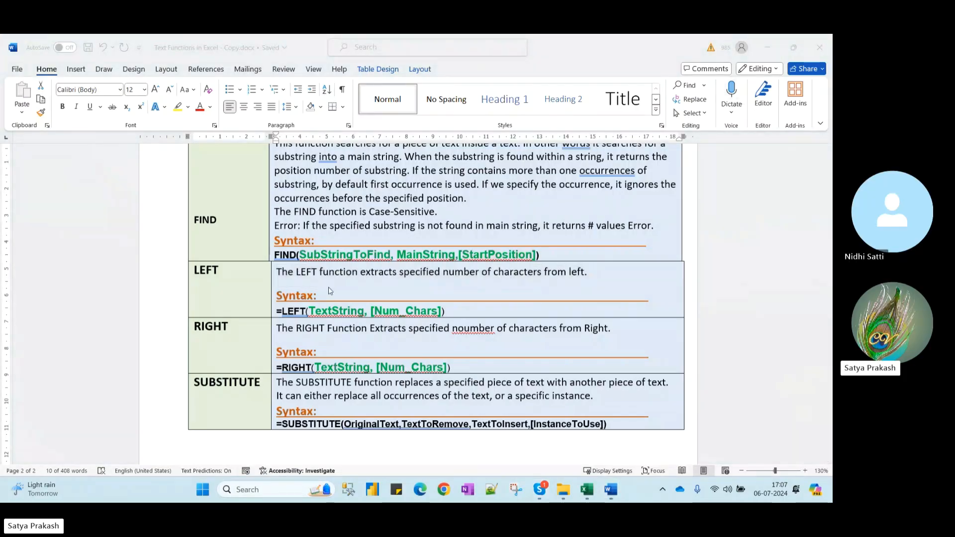
left_click(282, 279)
left_click(357, 281)
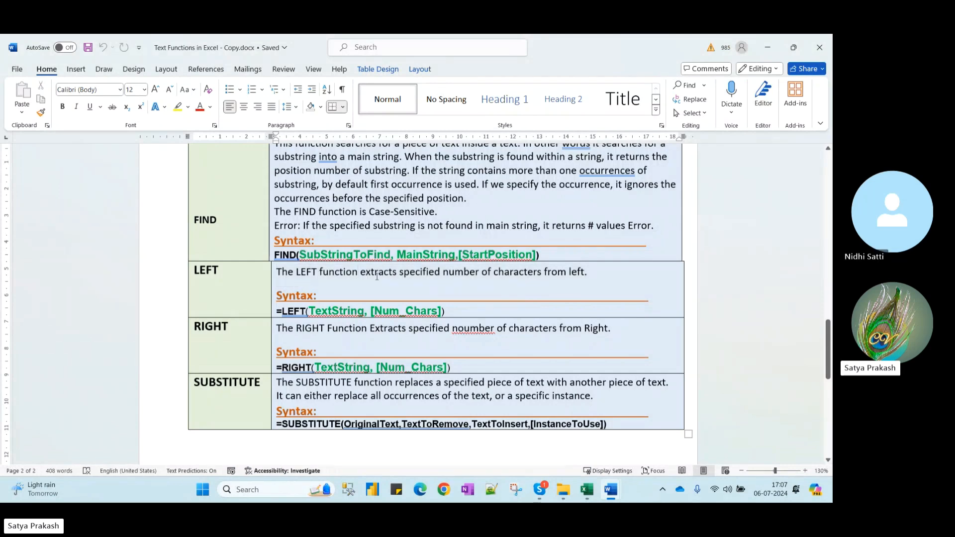
left_click_drag(591, 275, 277, 276)
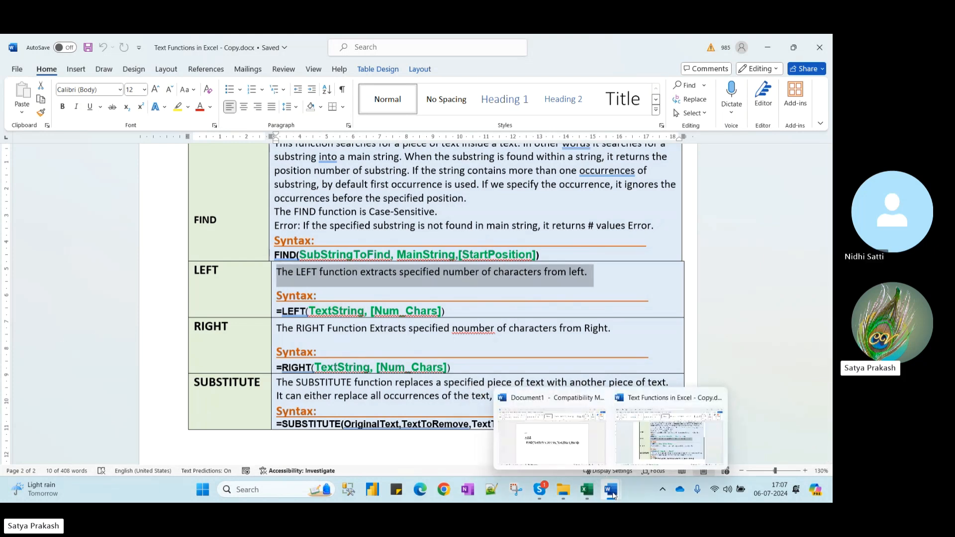
mouse_move(588, 491)
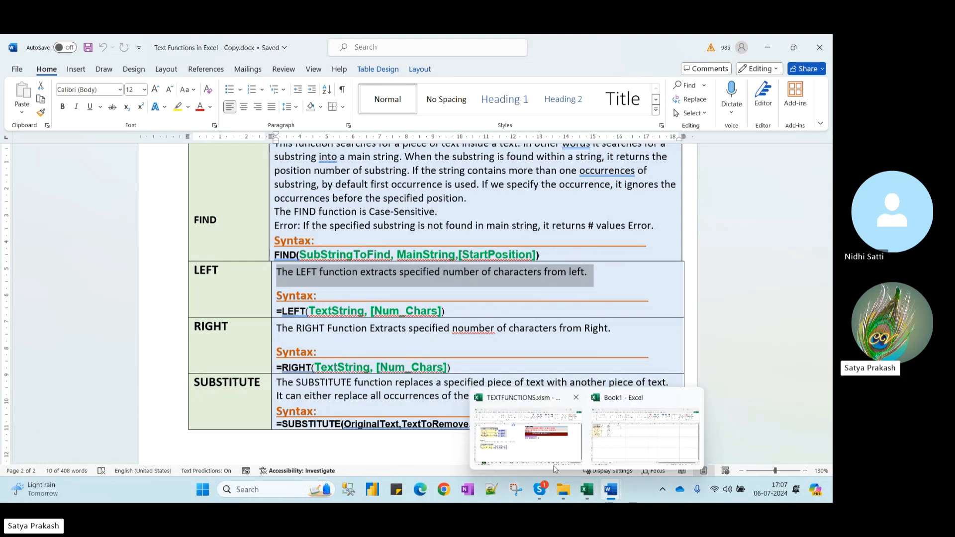
left_click(528, 437)
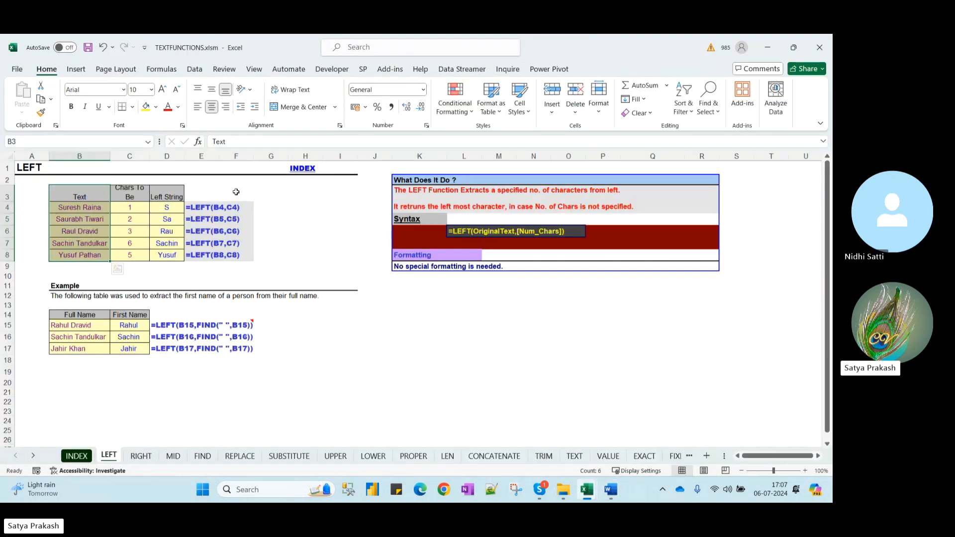
In Book1's Sheet1, inspect the RANDBETWEEN formula behind the Charcters values in B2
left_click(269, 207)
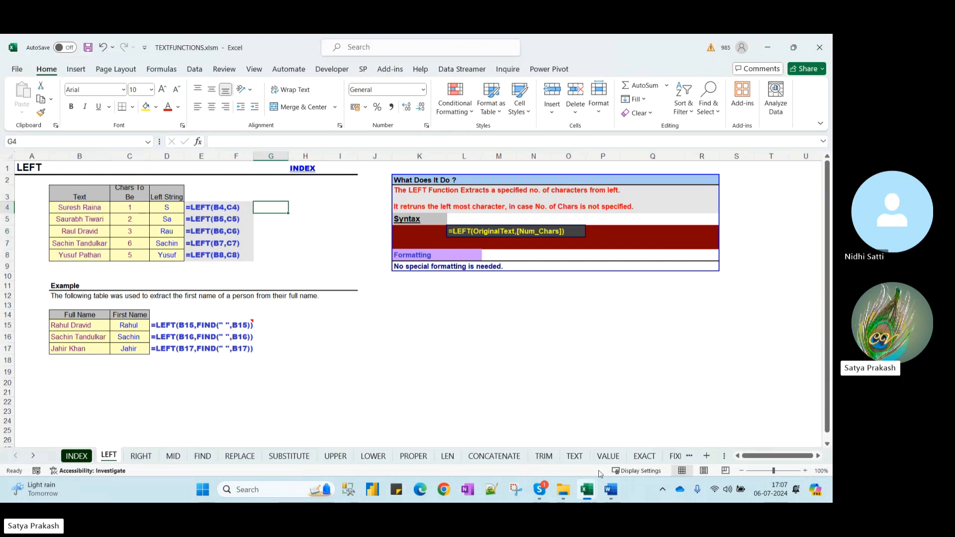
mouse_move(595, 497)
left_click(647, 433)
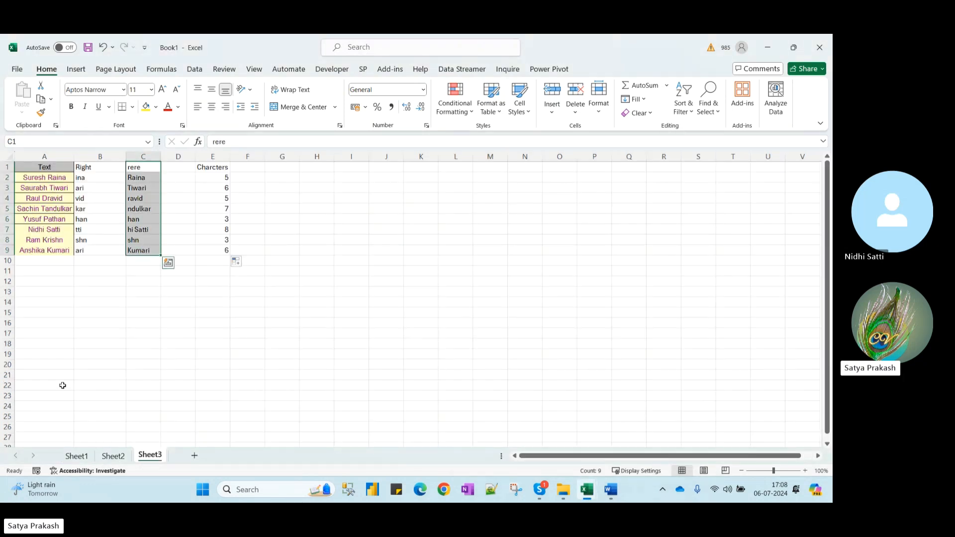
left_click(76, 456)
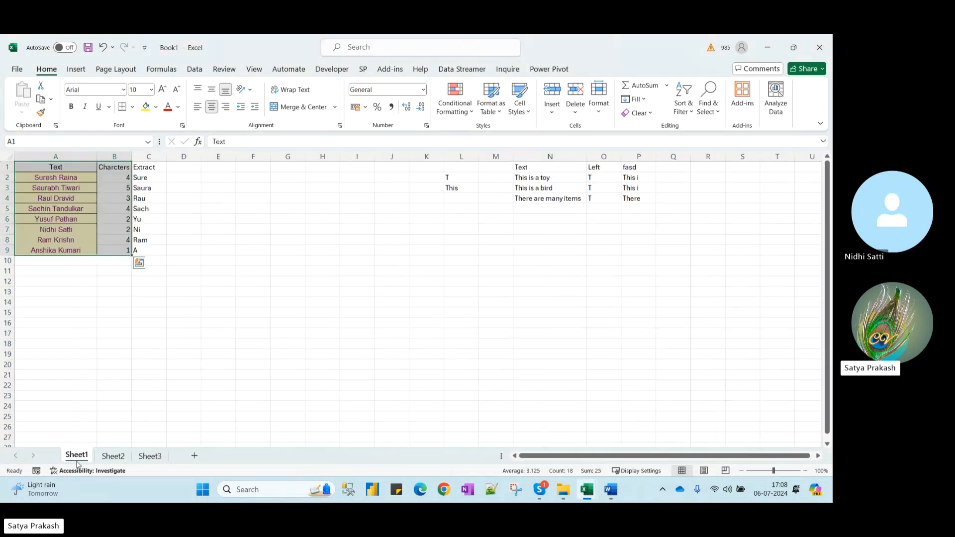
left_click(127, 177)
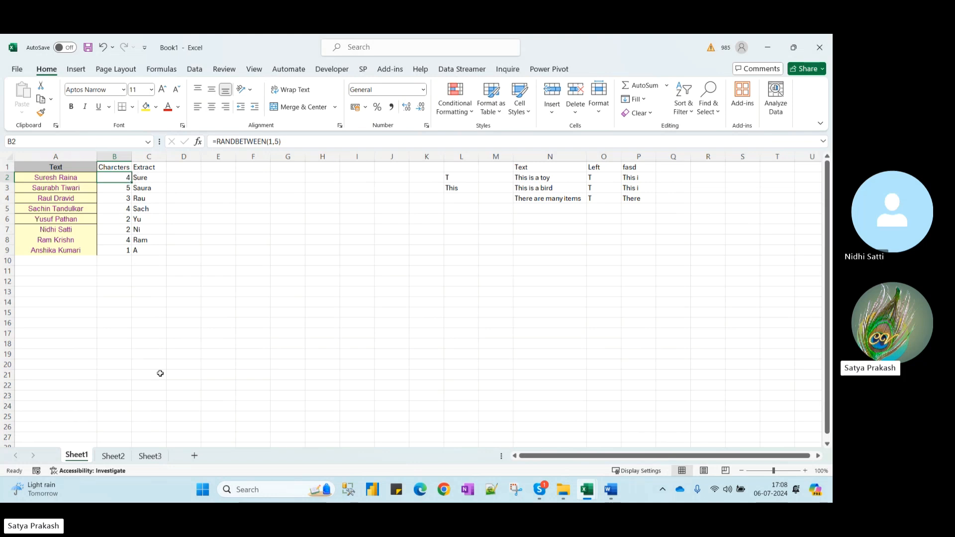
Look over Sheet2's FIND examples, then return to the Word lesson document
left_click(114, 456)
mouse_move(588, 493)
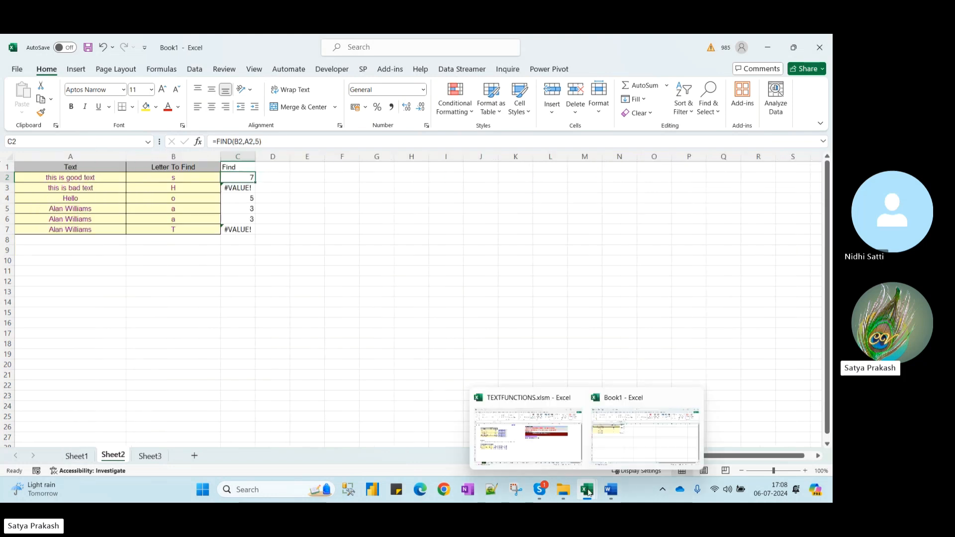
left_click(666, 434)
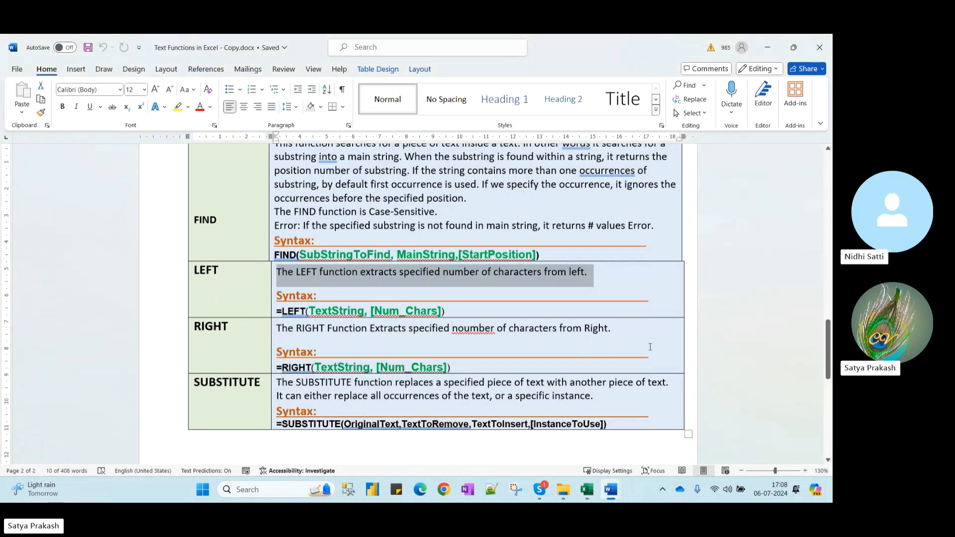
Correct 'noumber' to 'number' in the RIGHT description and highlight TextString in the LEFT syntax
left_click(465, 329)
key("BackSpace")
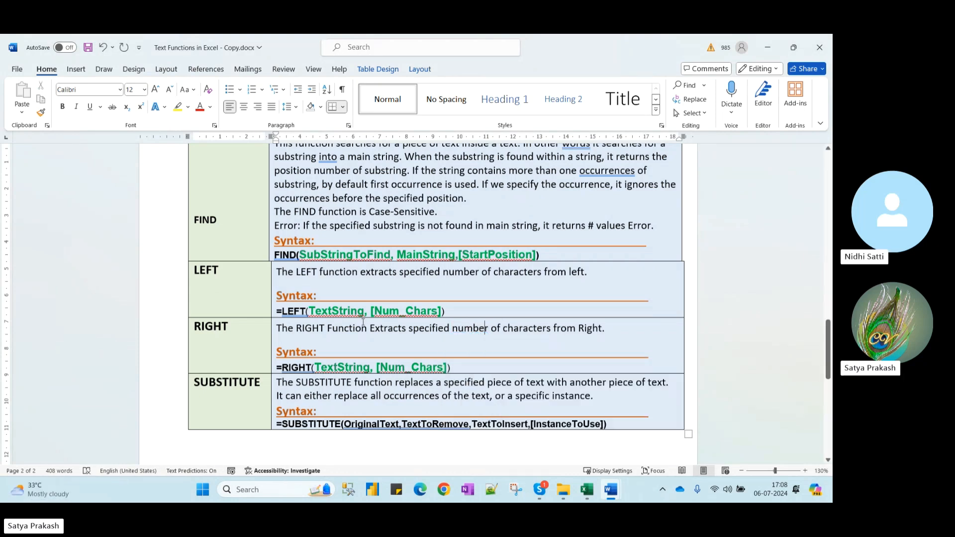
left_click_drag(308, 312, 365, 311)
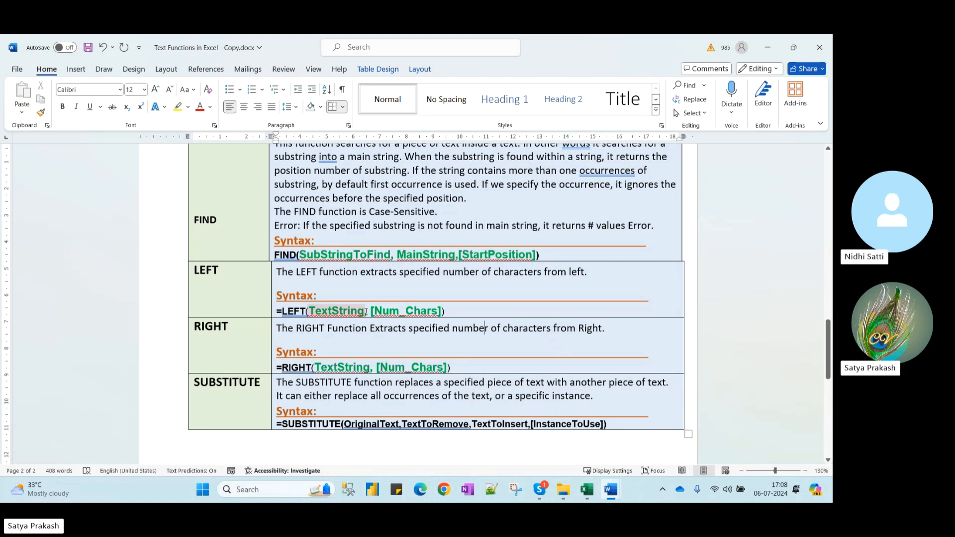
Highlight TextString in the RIGHT syntax line and scroll through the function table
left_click(433, 345)
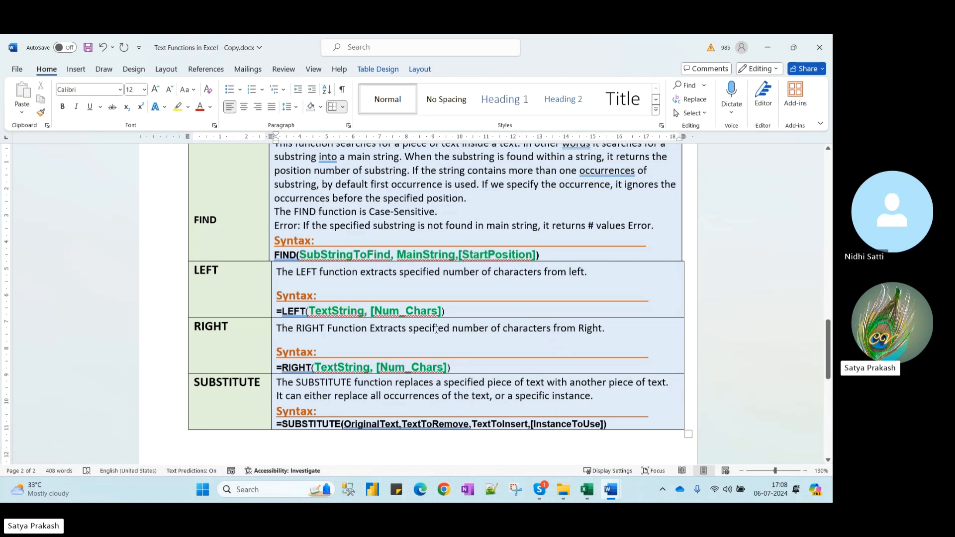
left_click_drag(376, 366, 315, 368)
left_click(444, 350)
left_click_drag(375, 367, 314, 368)
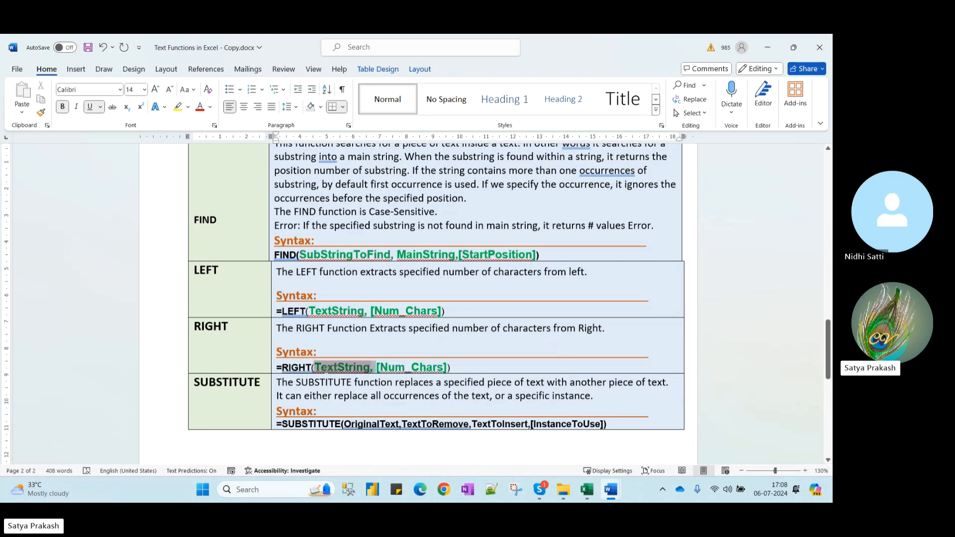
left_click(634, 298)
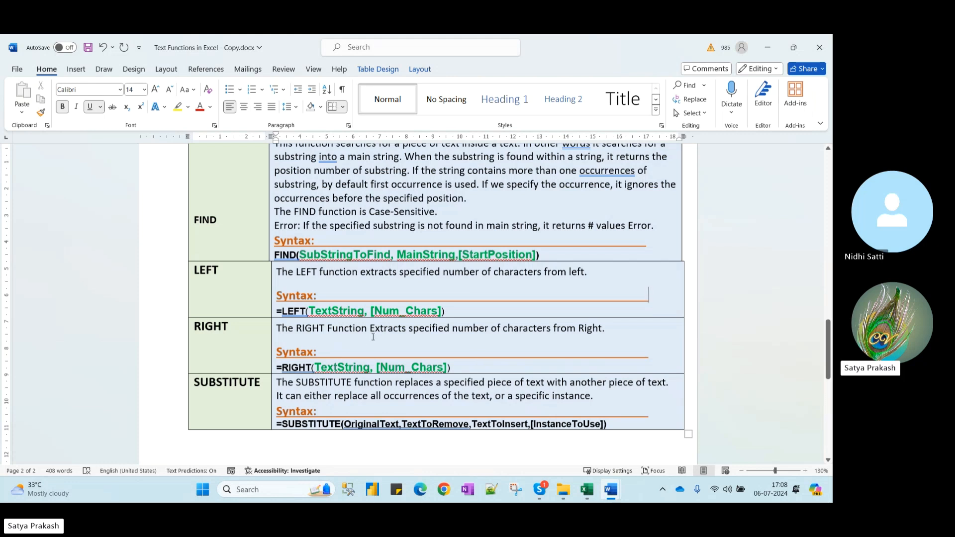
scroll(401, 333, "down", 8)
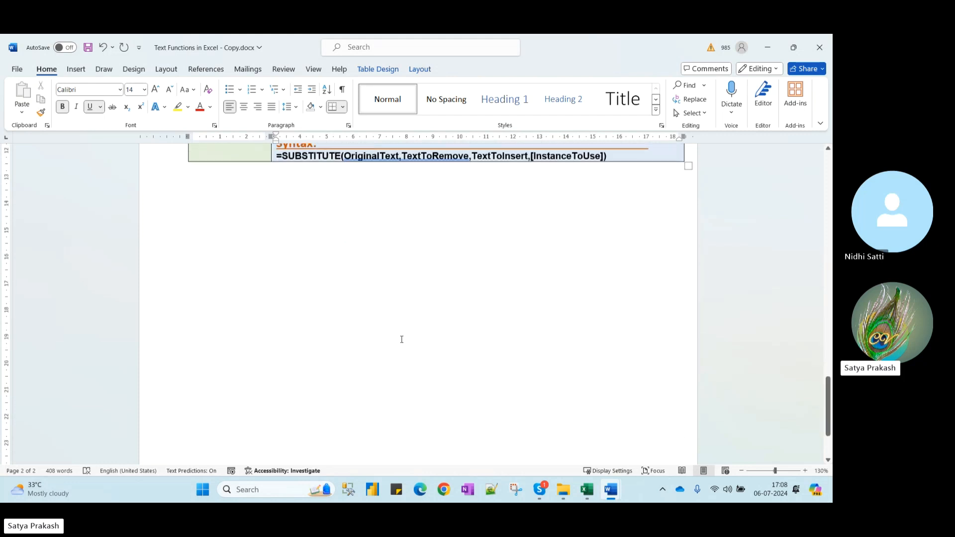
scroll(403, 341, "up", 8)
scroll(404, 341, "down", 7)
scroll(404, 341, "up", 10)
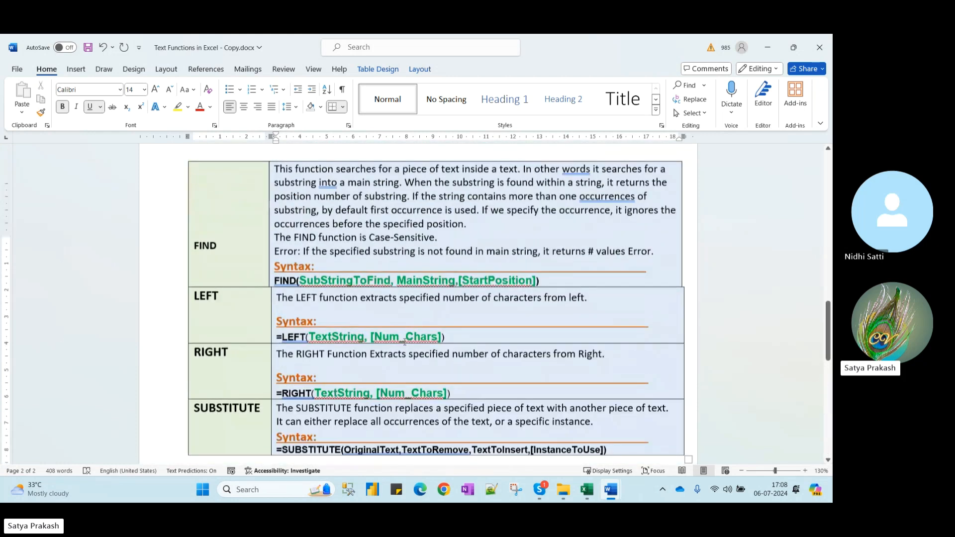
In TEXTFUNCTIONS.xlsm, pick MID from the INDEX sheet's function list
mouse_move(585, 490)
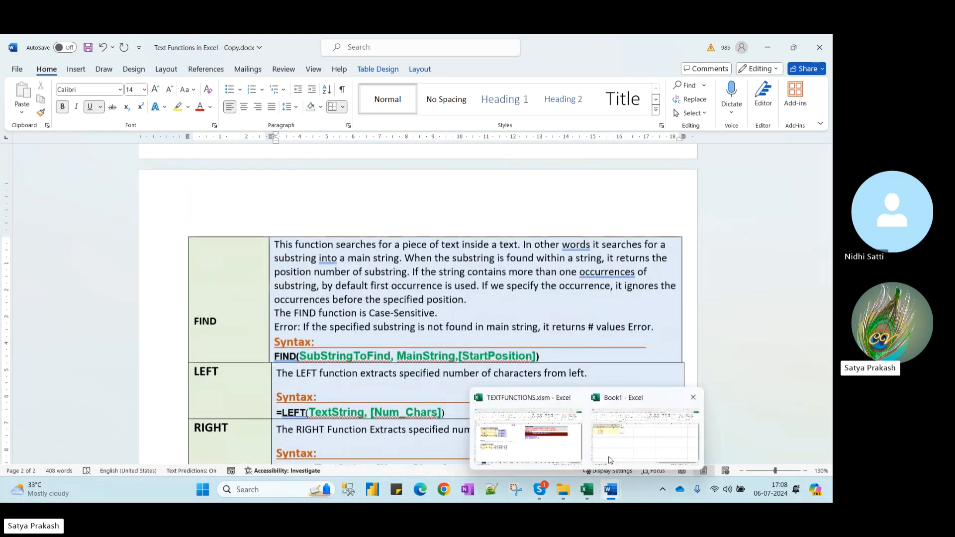
mouse_move(608, 455)
left_click(528, 436)
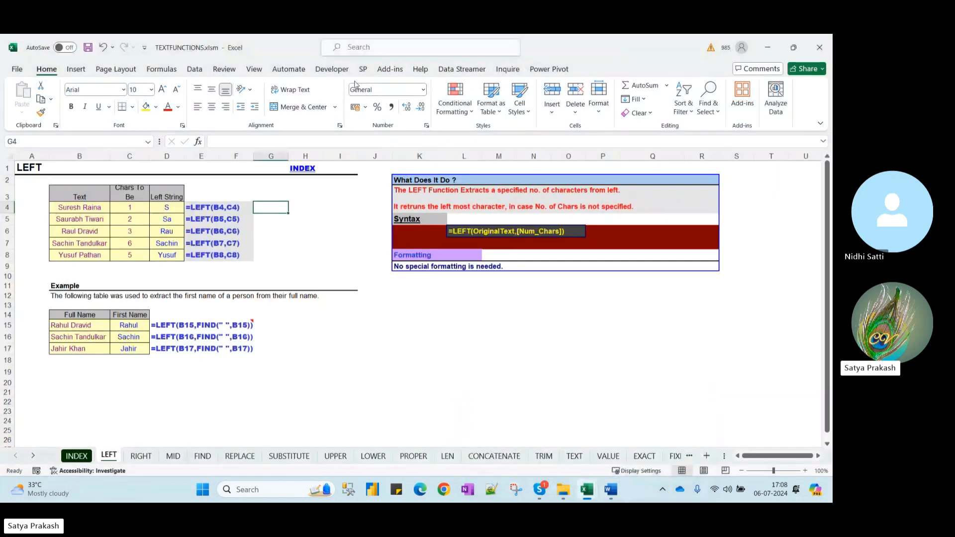
left_click(309, 170)
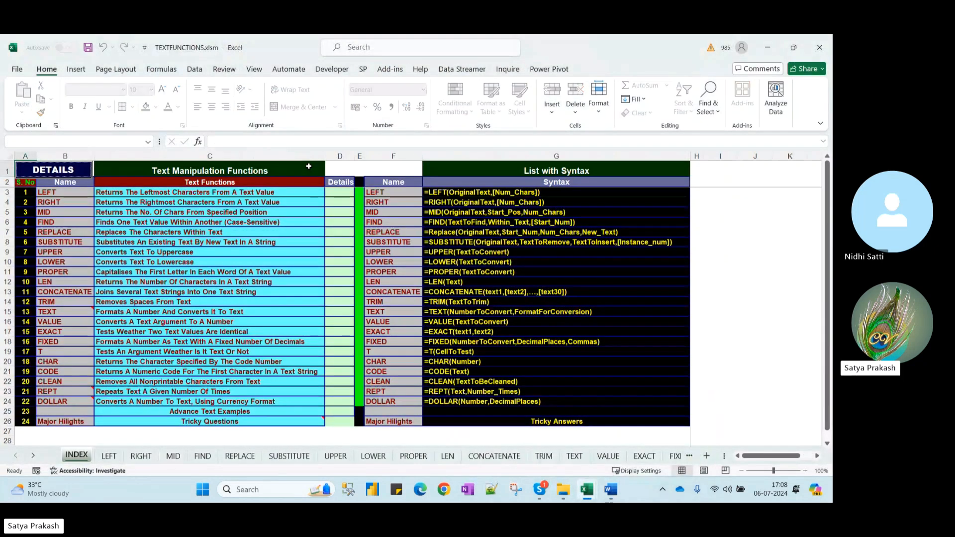
left_click(48, 213)
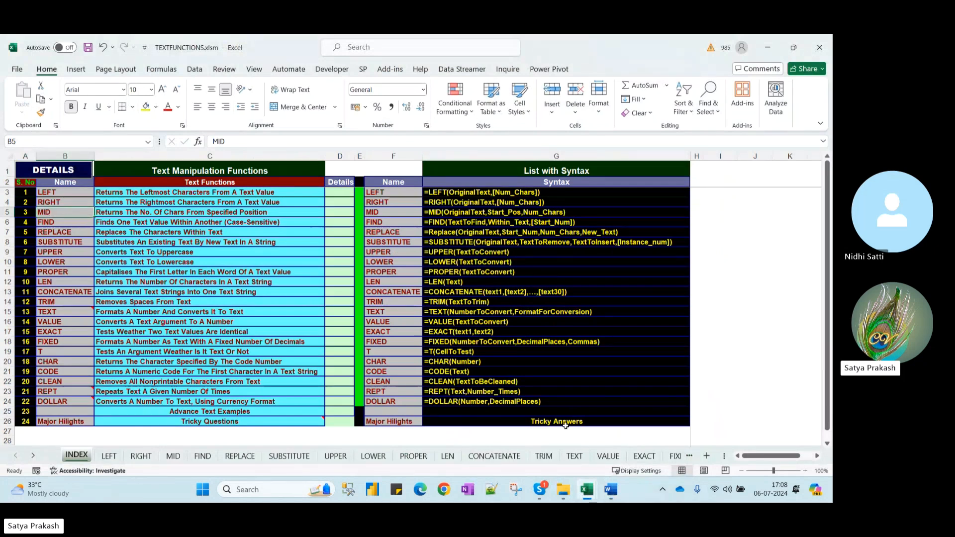
Open MID's detail sheet and check the start position in C7 and characters count in D9
mouse_move(611, 489)
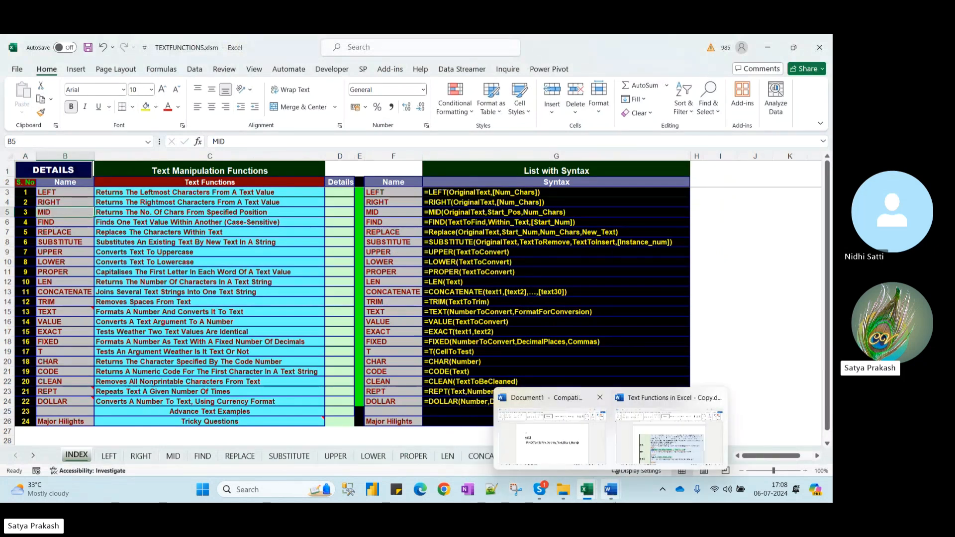
mouse_move(561, 441)
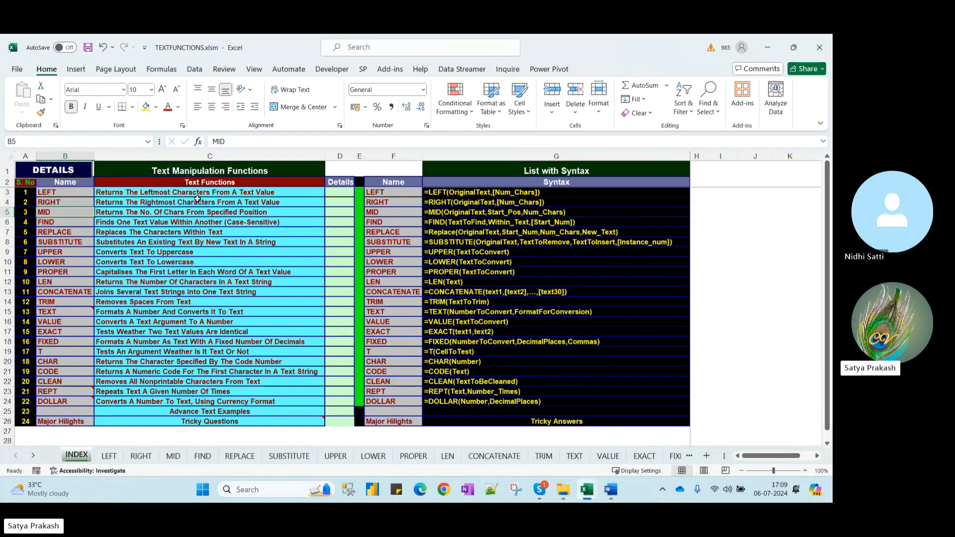
left_click(57, 172)
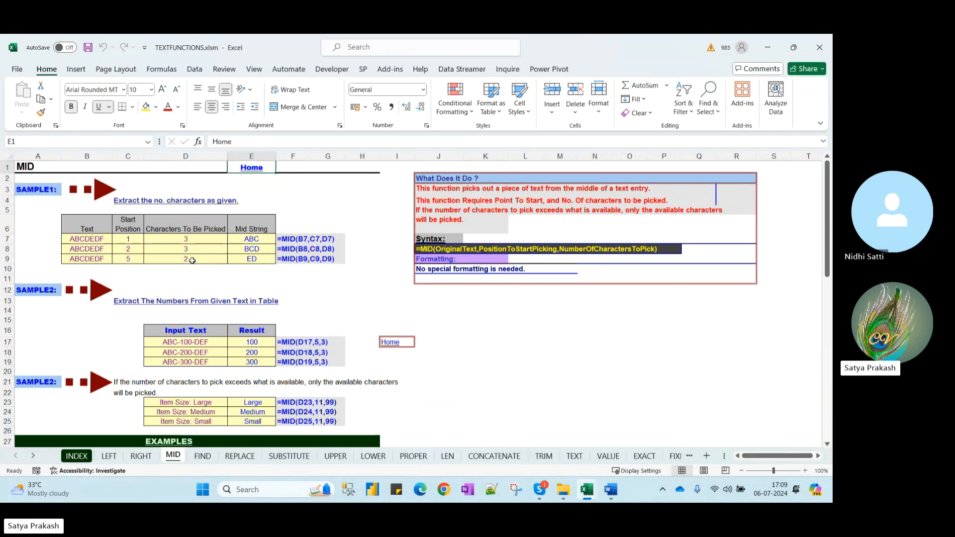
left_click(157, 255)
left_click(130, 240)
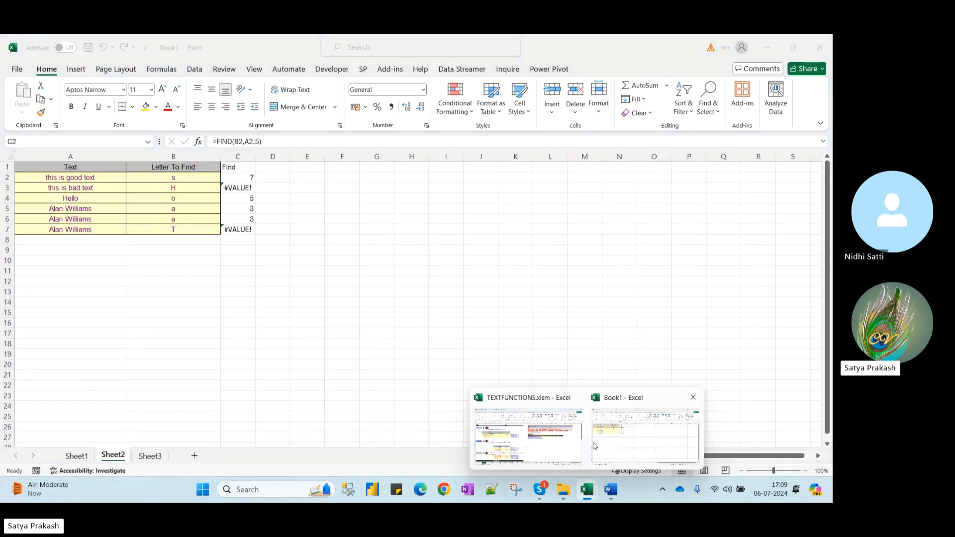
Copy Sheet1's Text names A1:A9 into a new Sheet4 and widen column A
left_click(597, 447)
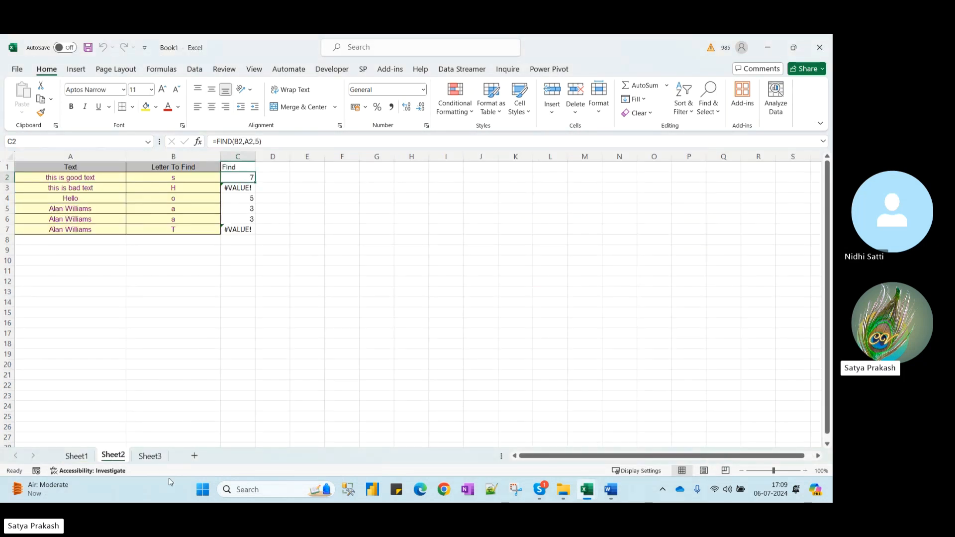
left_click(77, 456)
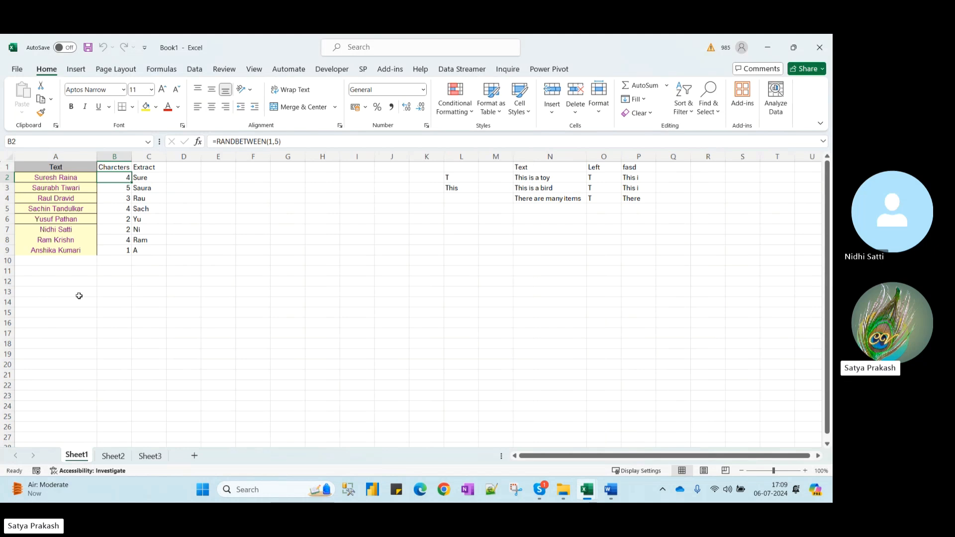
left_click_drag(52, 170, 66, 256)
key("ctrl+c")
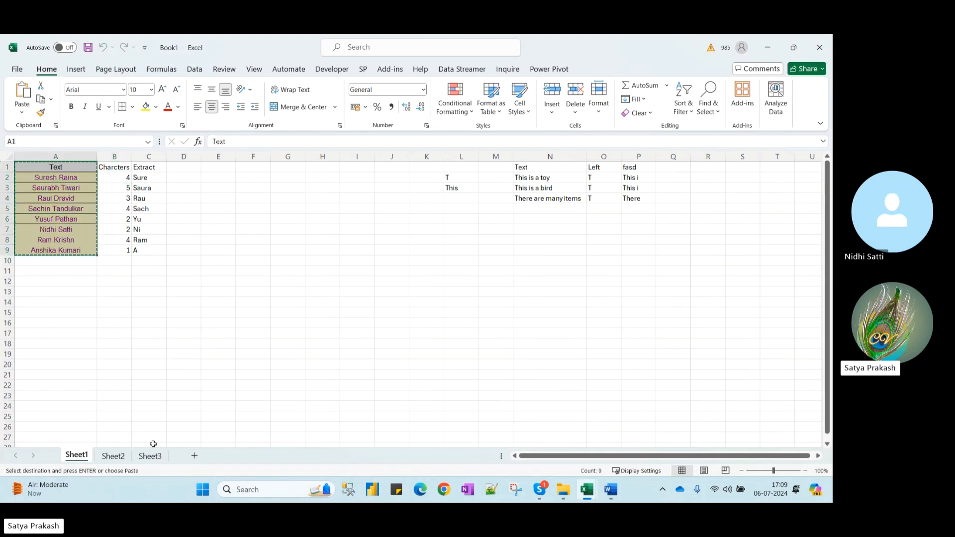
left_click(195, 455)
key("ctrl+v")
left_click_drag(49, 156, 168, 156)
Head B1 'Extract First Name' and begin a formula beneath it
left_click(128, 165)
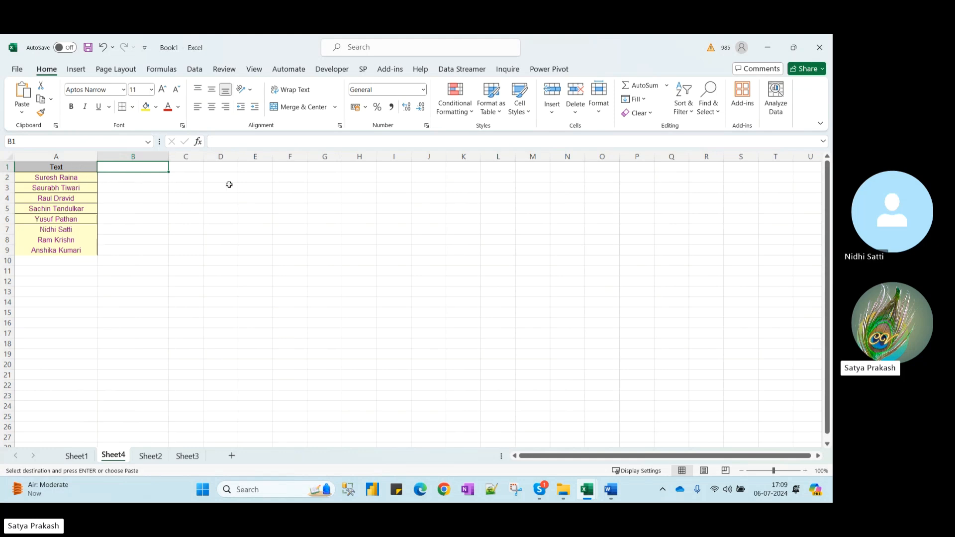
type("F")
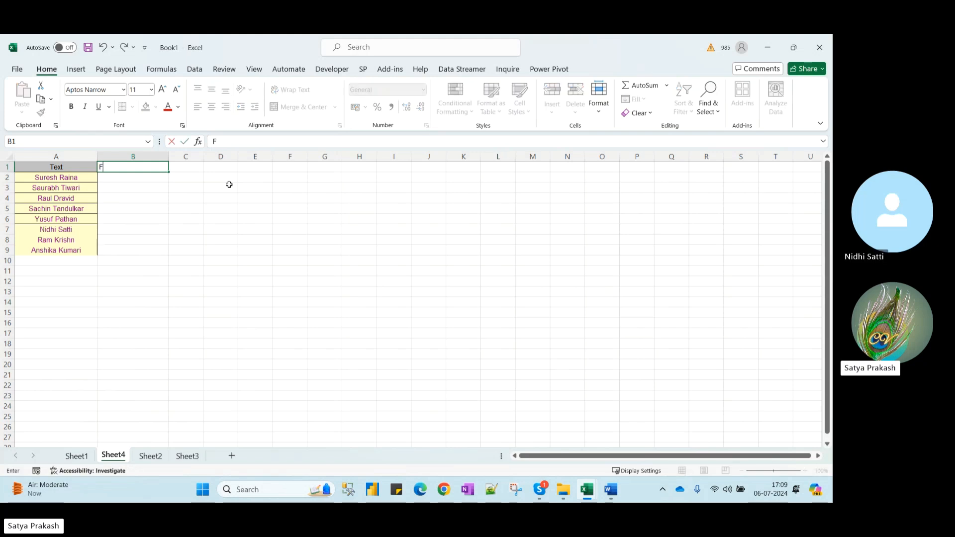
type("irEx")
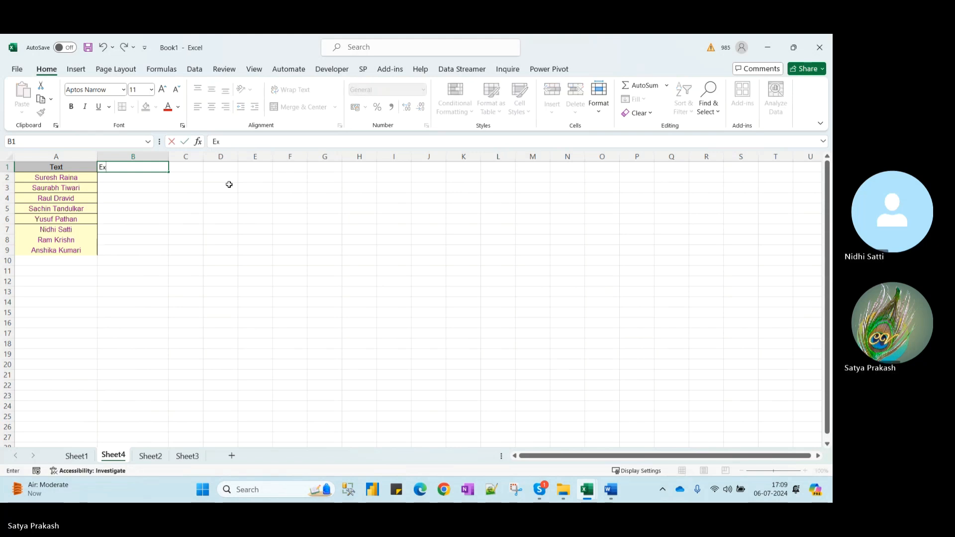
type("tract First Name")
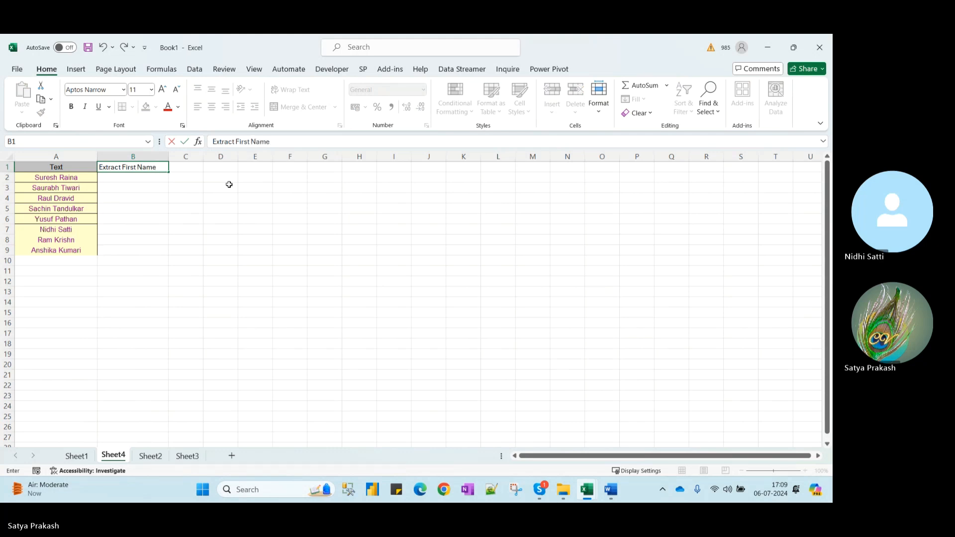
key("Return")
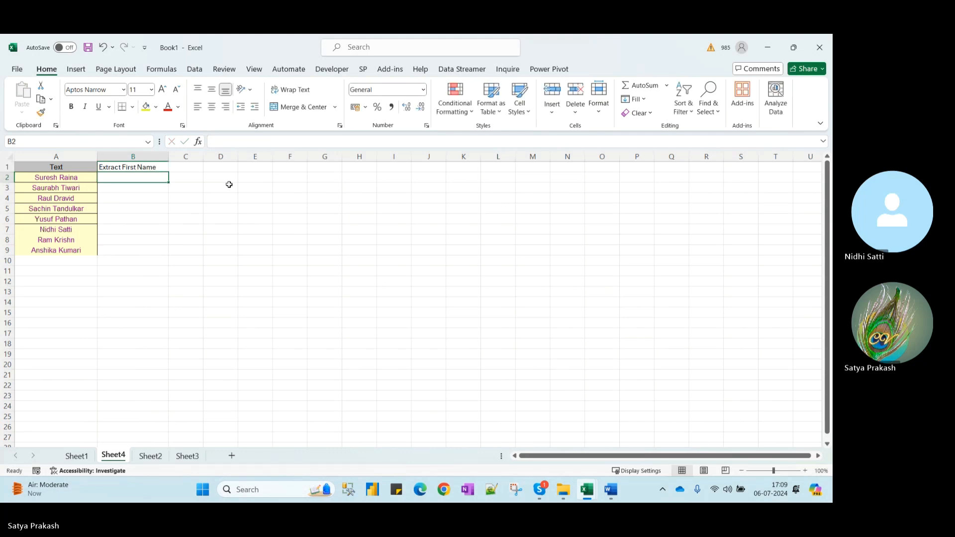
type("=")
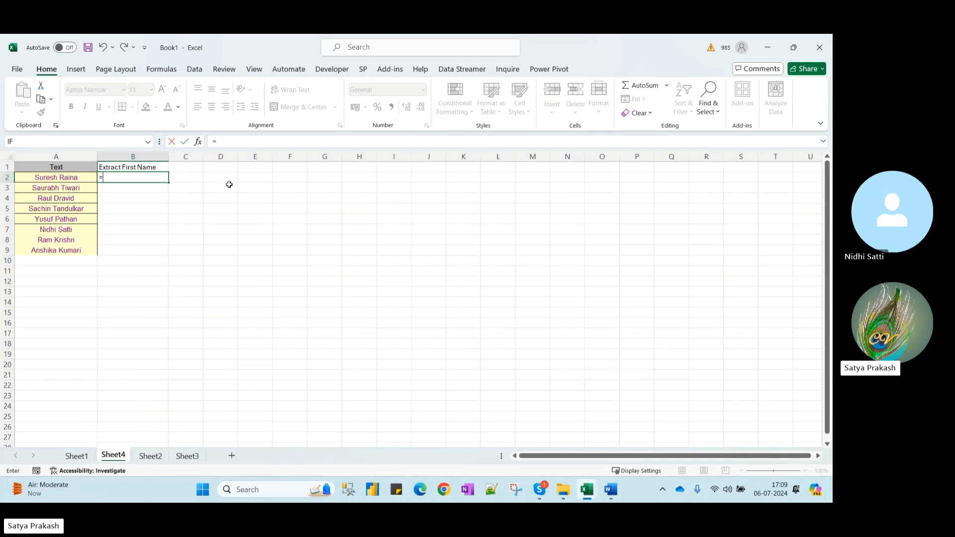
Enter =LEFT(A2,FIND(" ",A2)) in B2 to extract the first name
key("Escape")
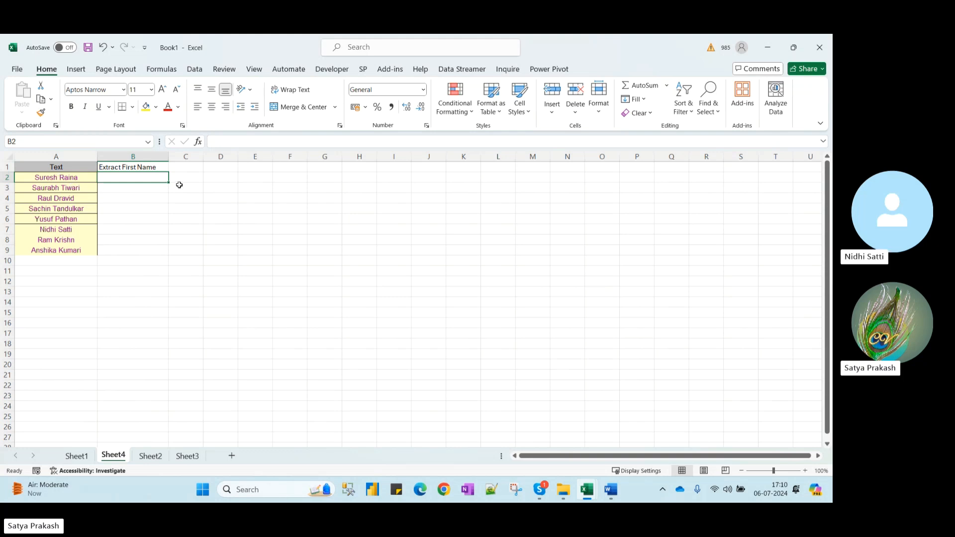
type("=left")
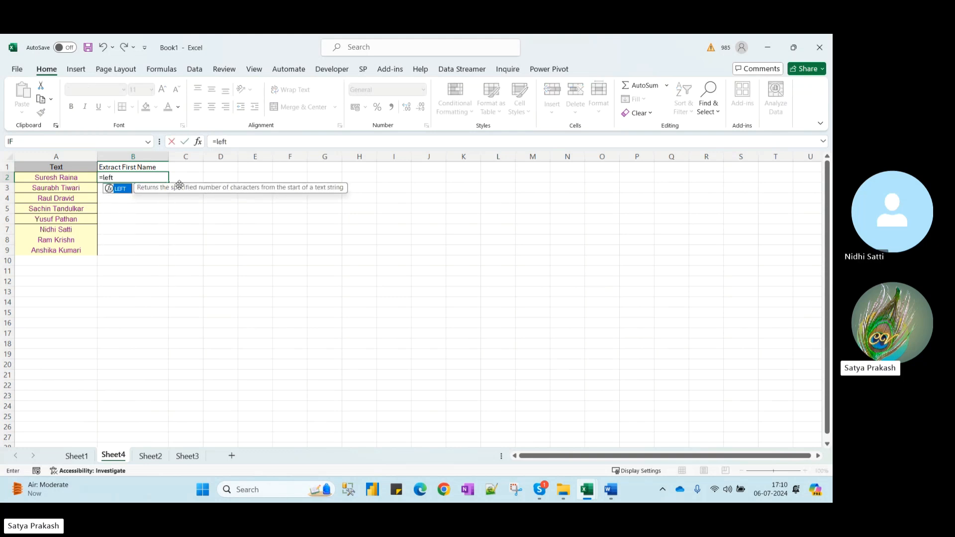
key("Tab")
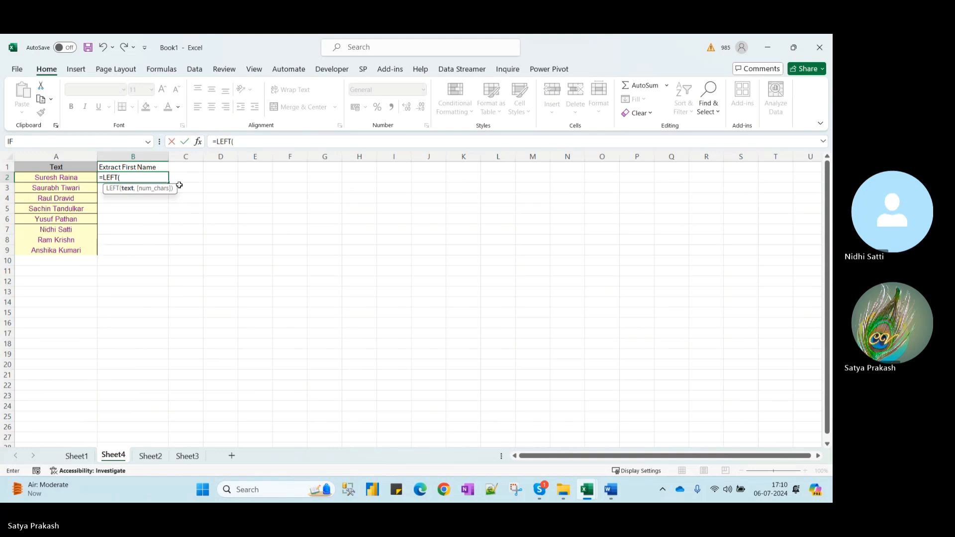
left_click(71, 179)
type(",")
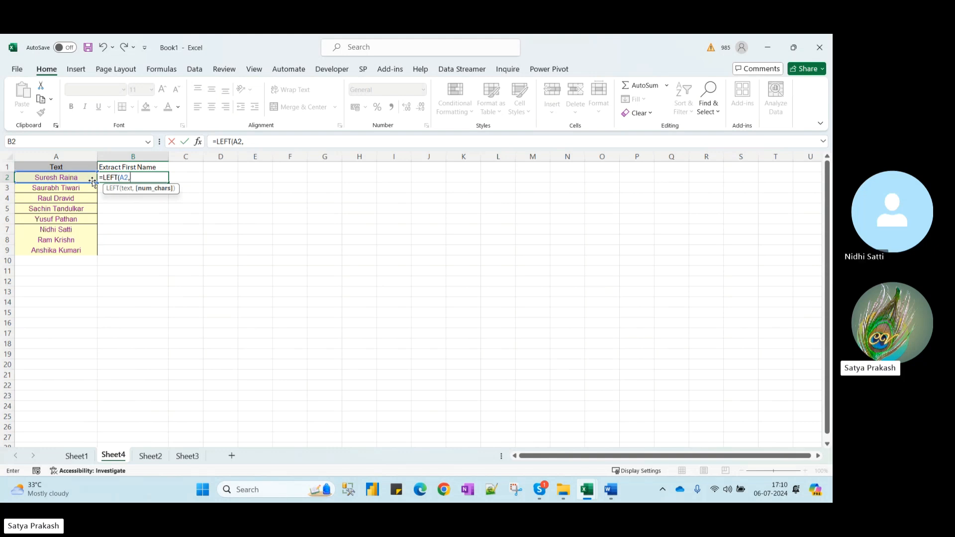
type("FIND(")
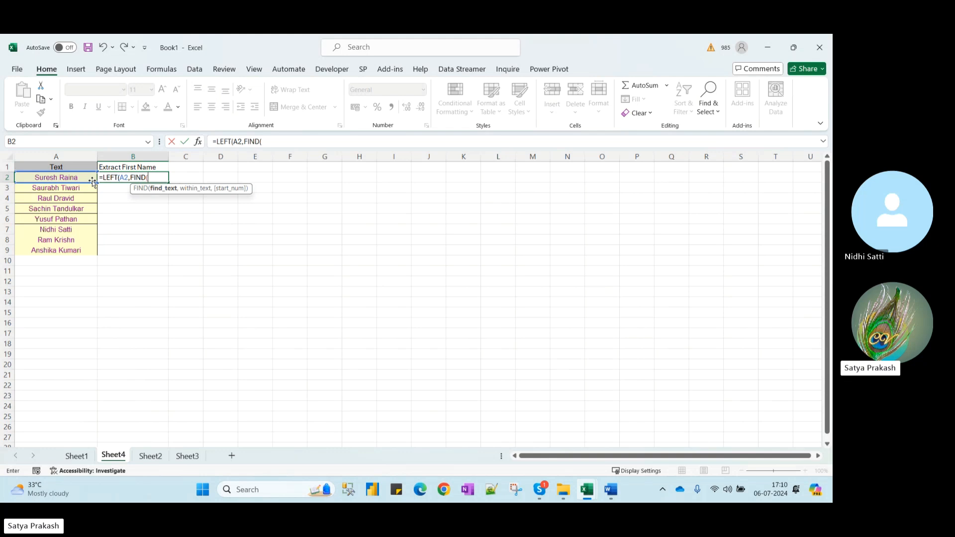
type("\" \",")
left_click(73, 178)
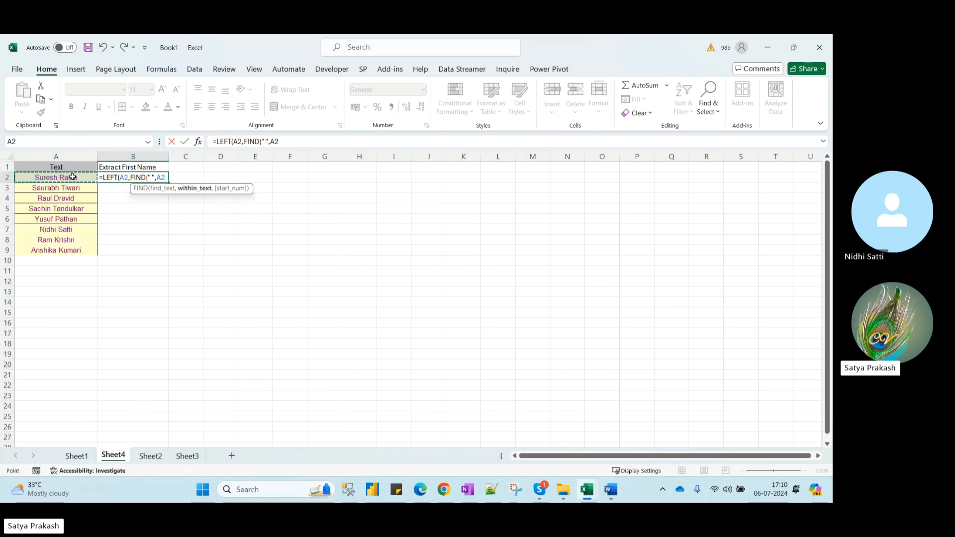
type(")")
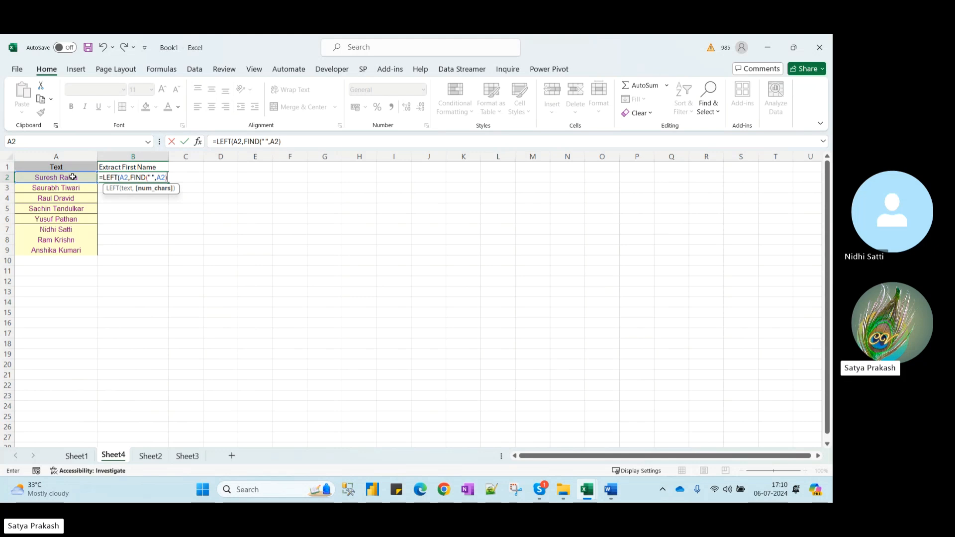
key("BackSpace")
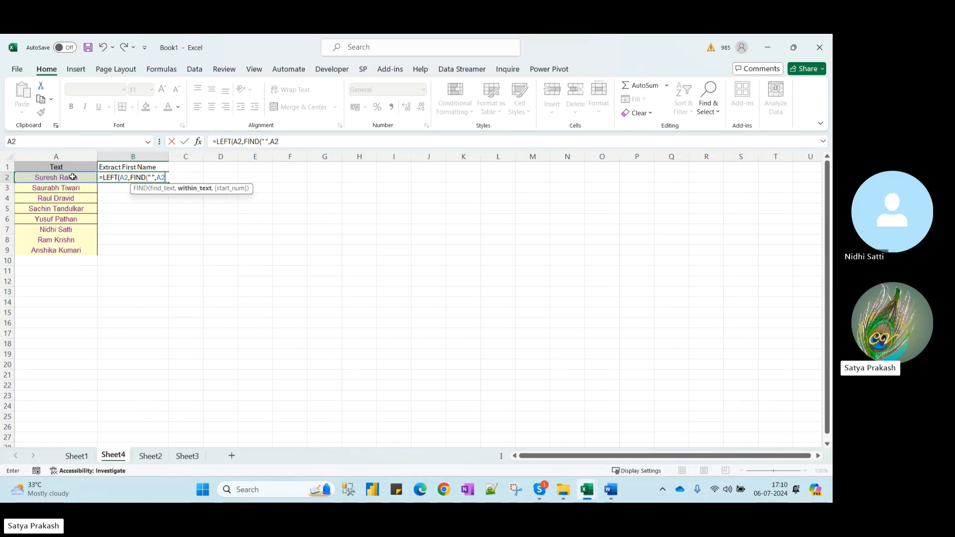
type(")")
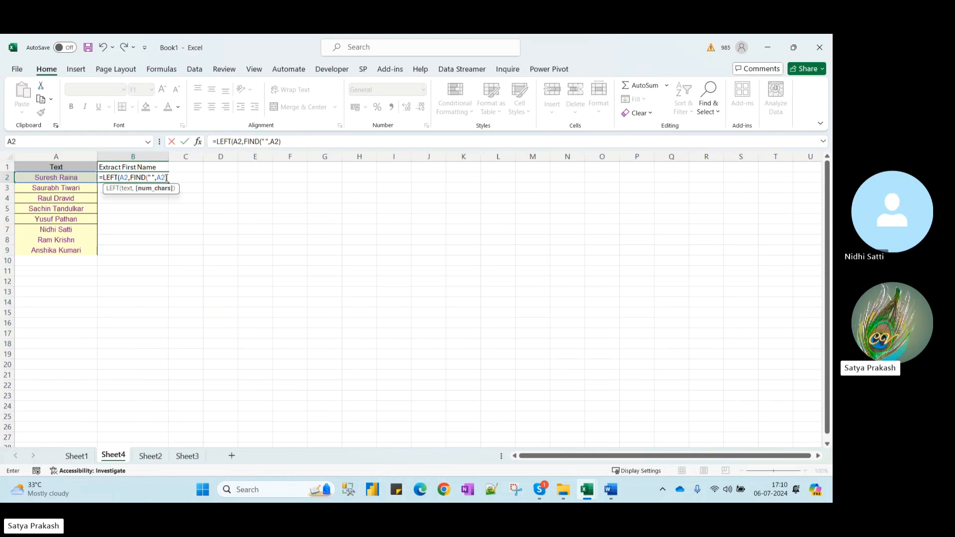
type(")")
key("Return")
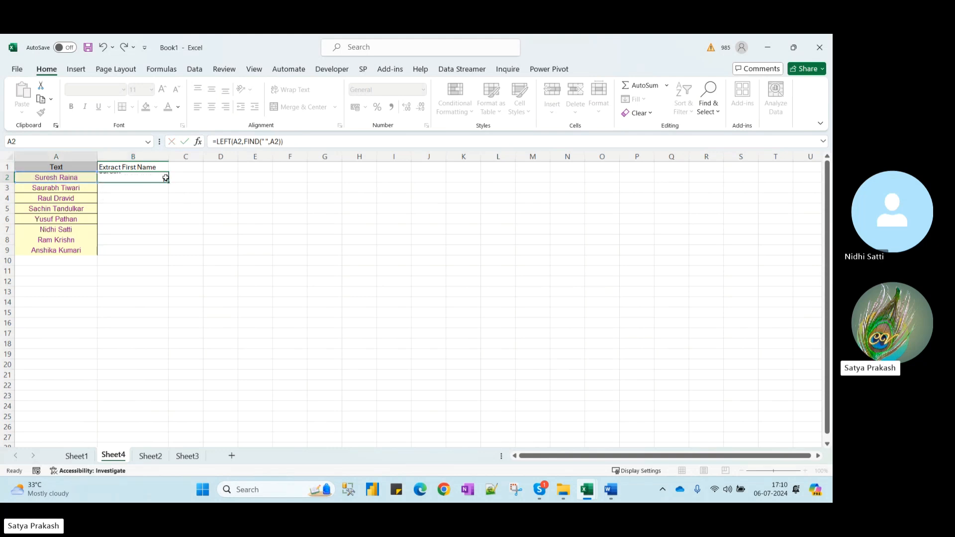
Fill the first-name formula from B2 down to B9
left_click(165, 178)
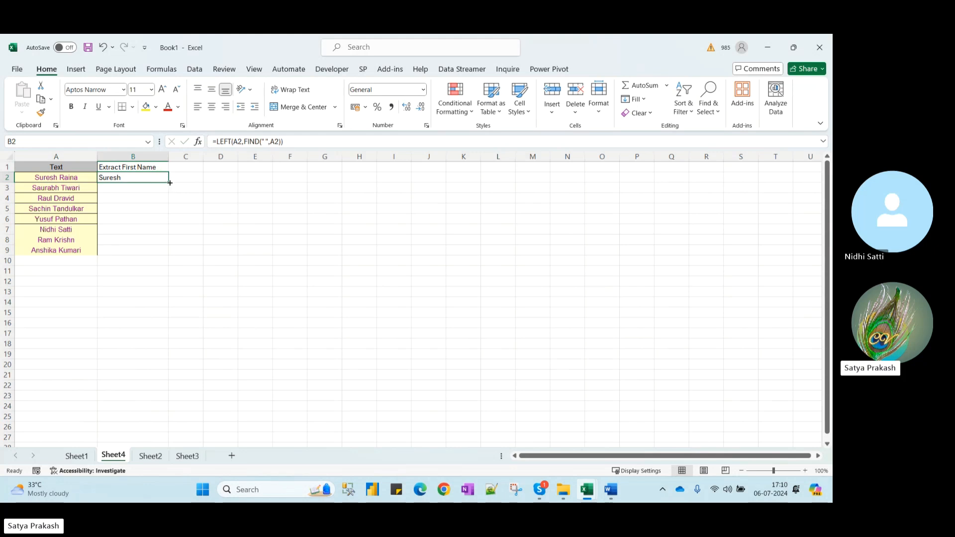
double_click(169, 184)
left_click(151, 182)
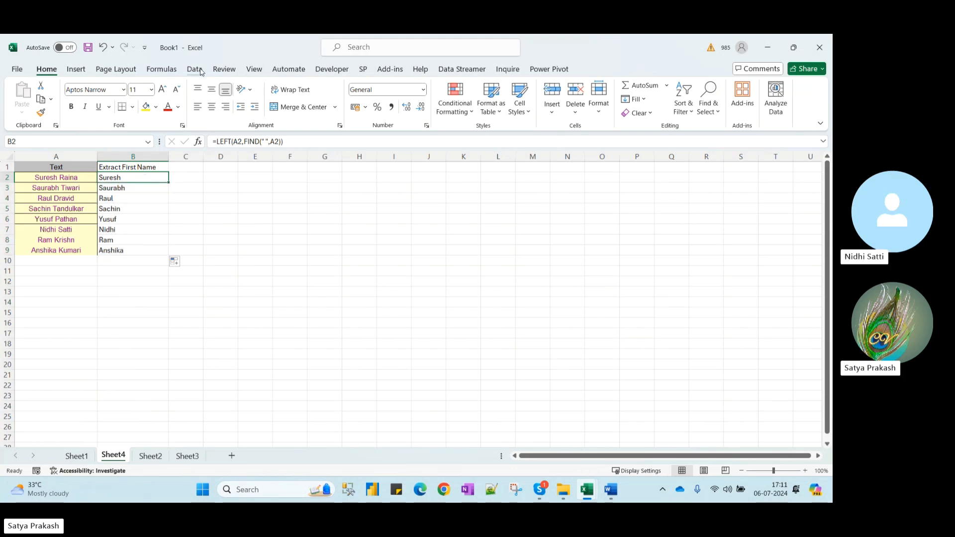
left_click(161, 69)
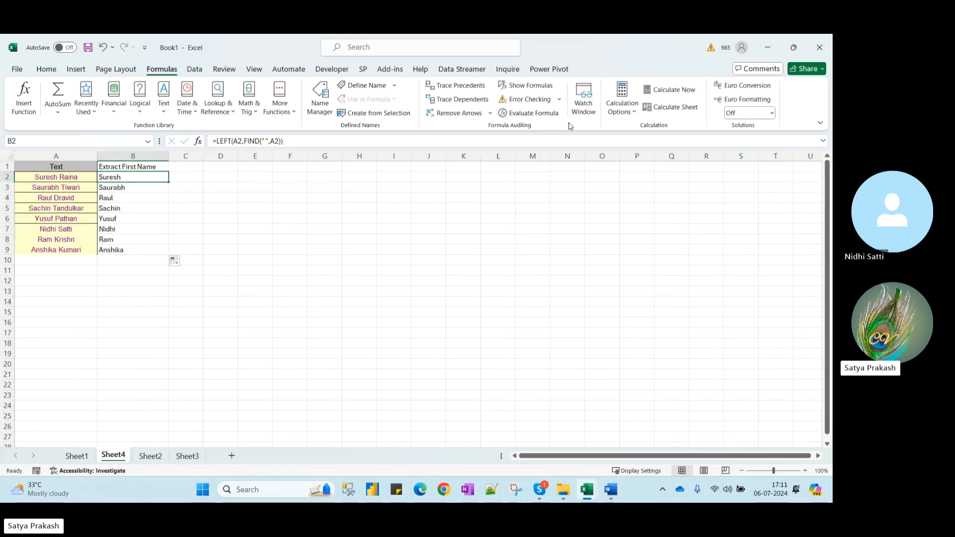
left_click(543, 114)
left_click(407, 423)
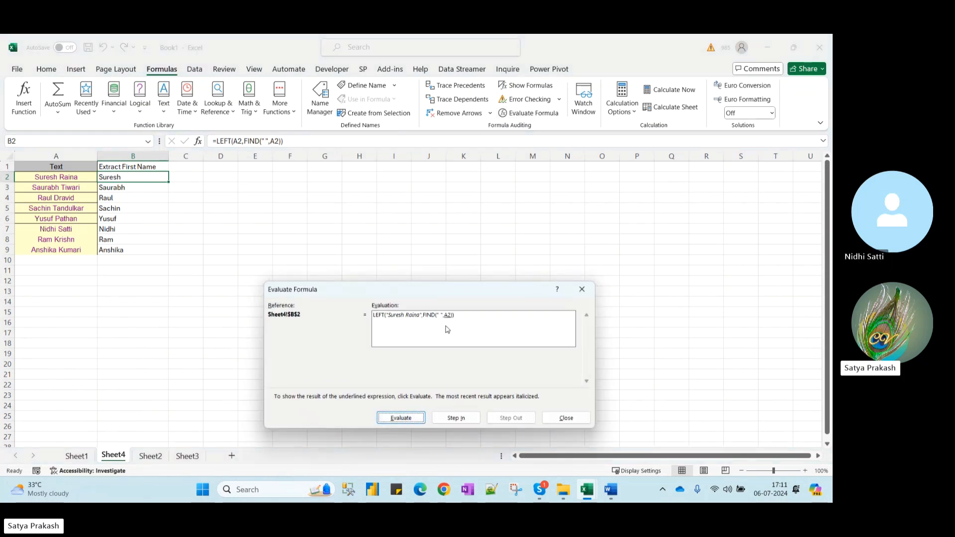
left_click(420, 417)
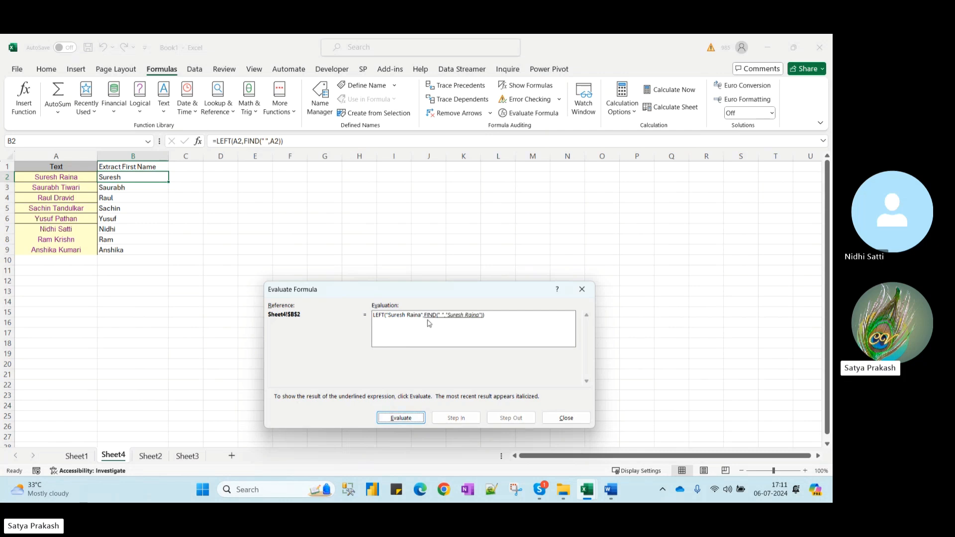
left_click(407, 423)
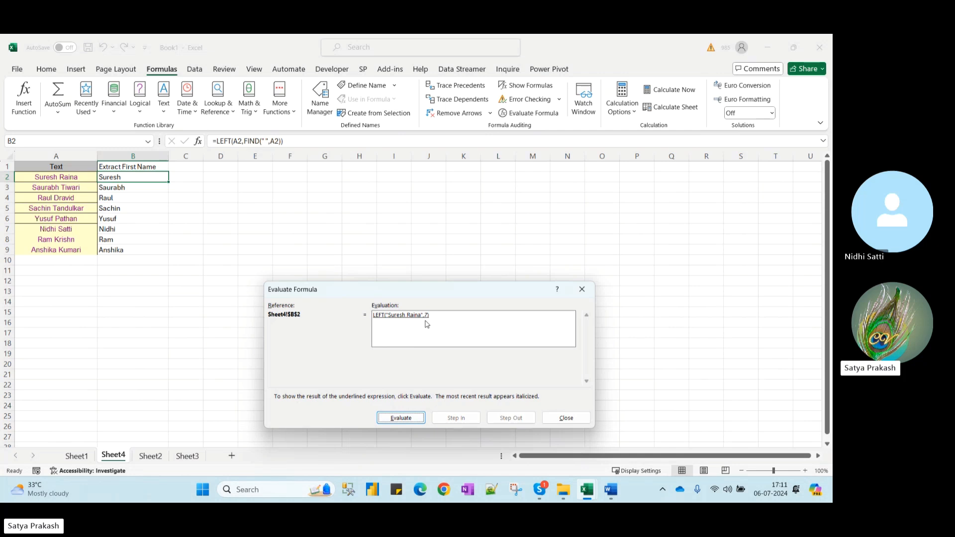
left_click(403, 417)
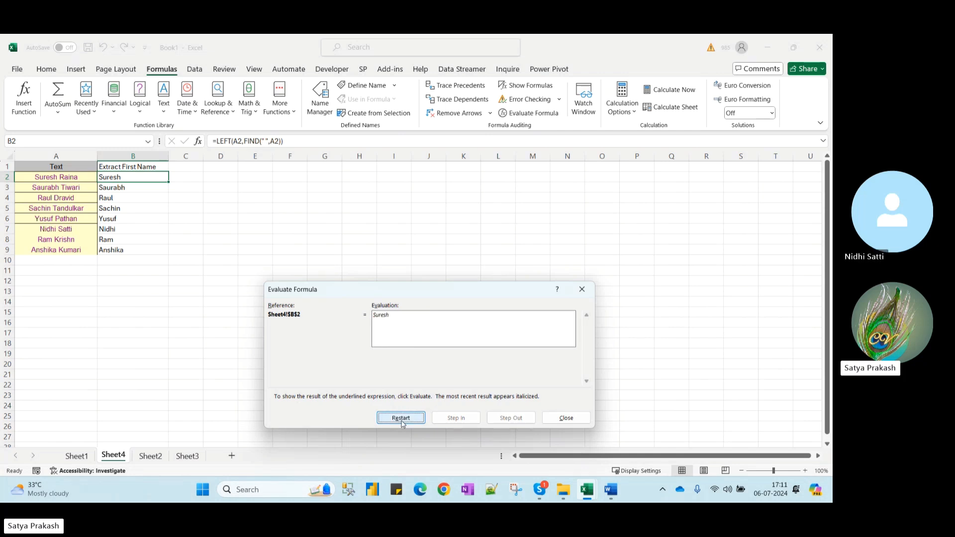
left_click(566, 419)
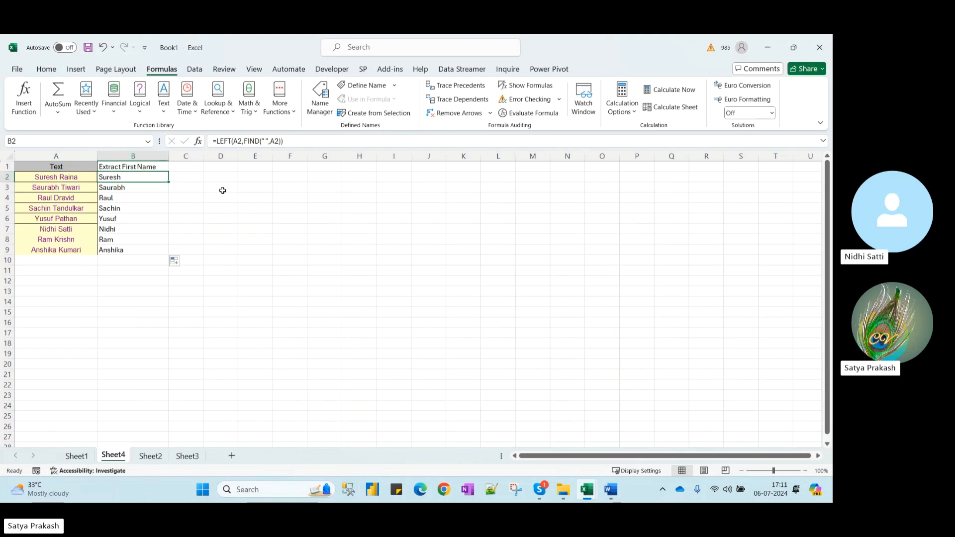
Paste the B2:B9 first names as values into C2:C9 and widen column C
key("ctrl+shift+Down")
key("ctrl+c")
key("Right")
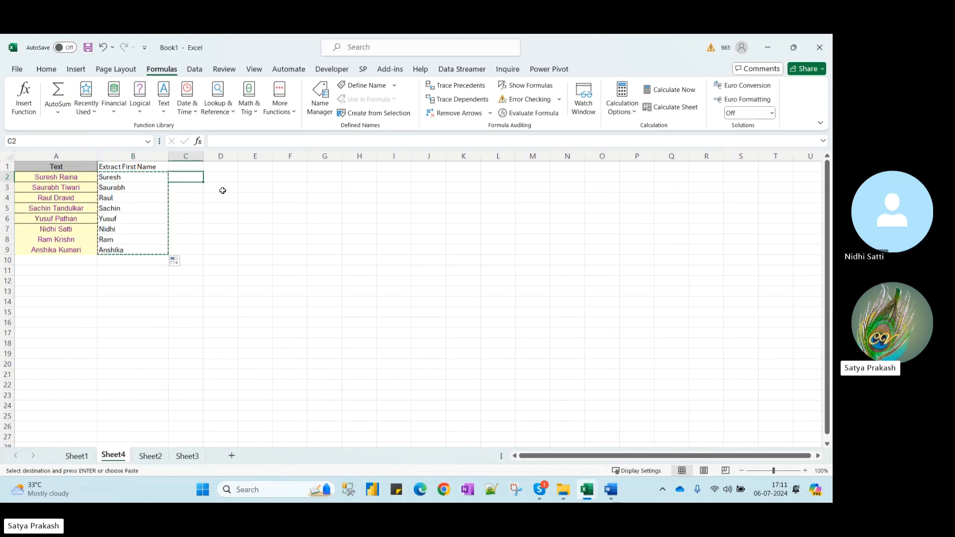
key("ctrl+alt+v")
key("v")
key("Return")
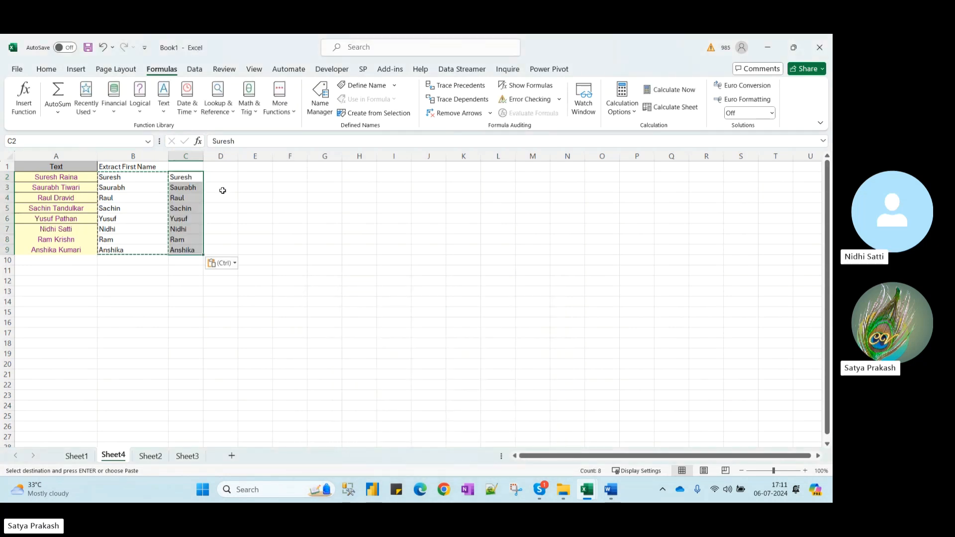
left_click_drag(203, 158, 222, 157)
left_click(208, 175)
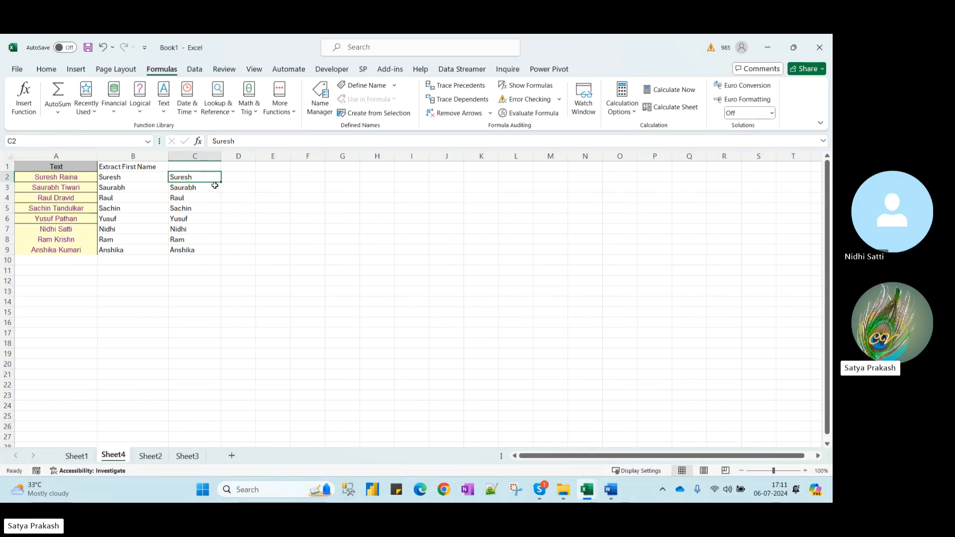
key("F2")
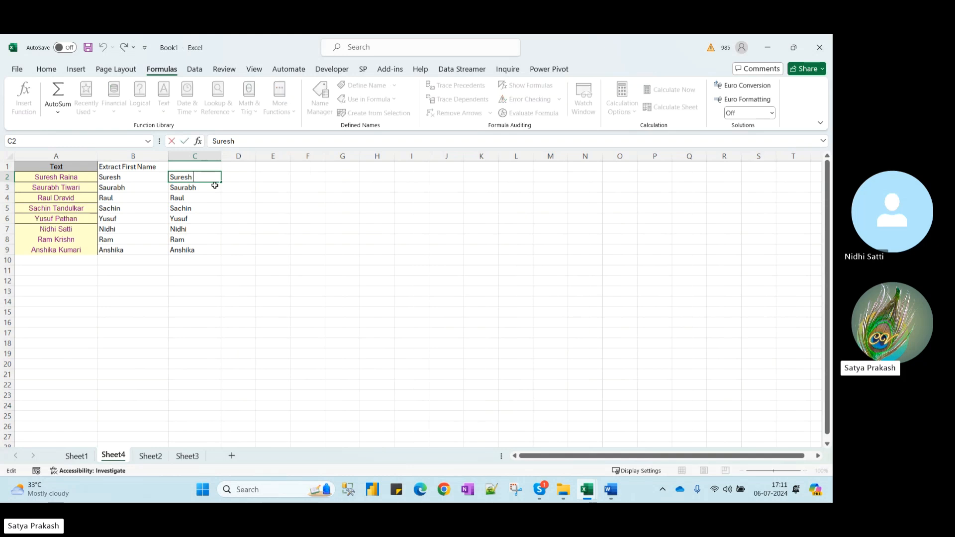
double_click(204, 188)
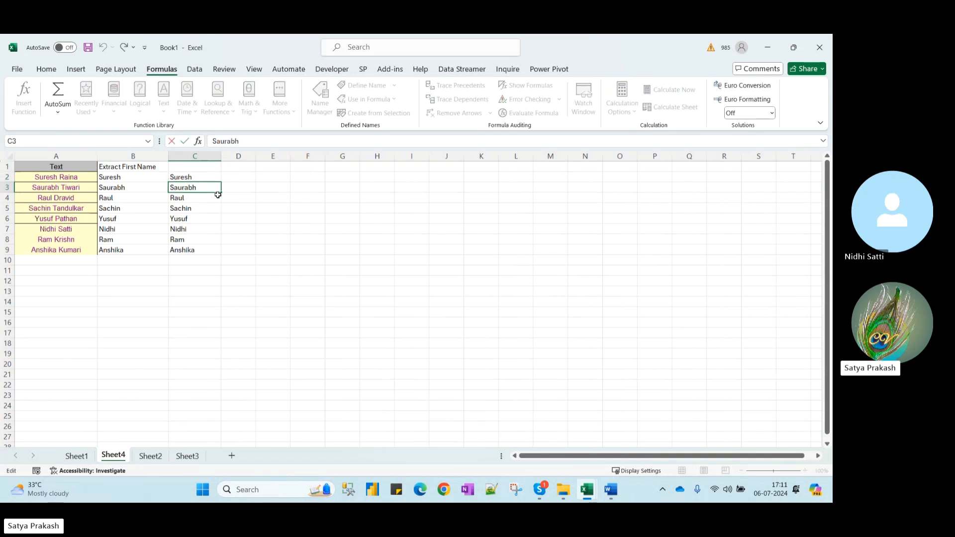
Enter =LEN(C2) in D2 and fill it down to D9 (7, 8, 5, 7, 6, 6, 4, 8)
left_click(244, 176)
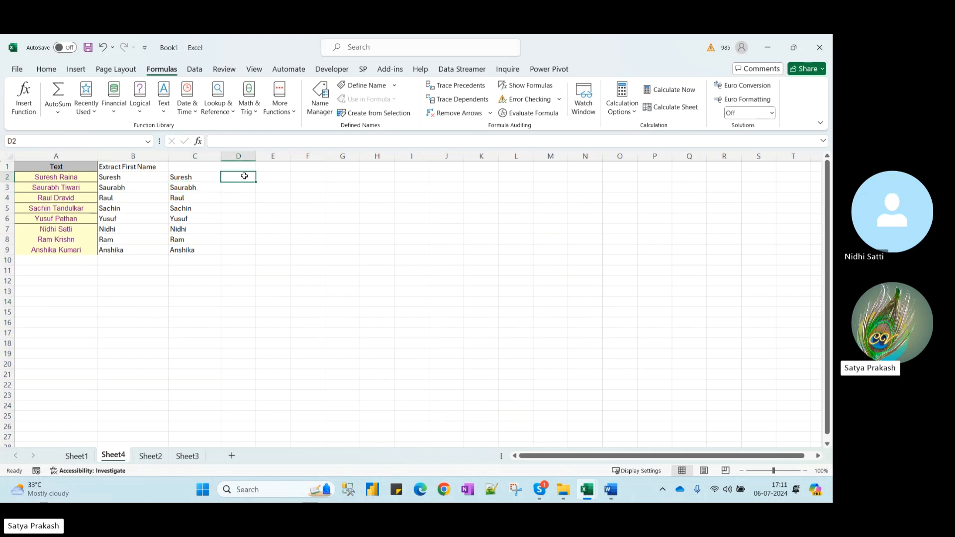
type("=le")
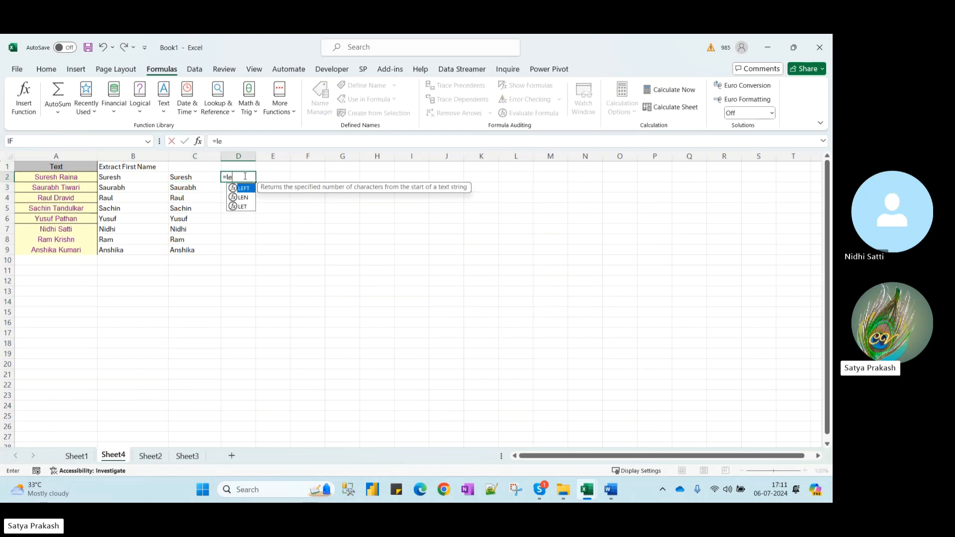
type("n")
key("Tab")
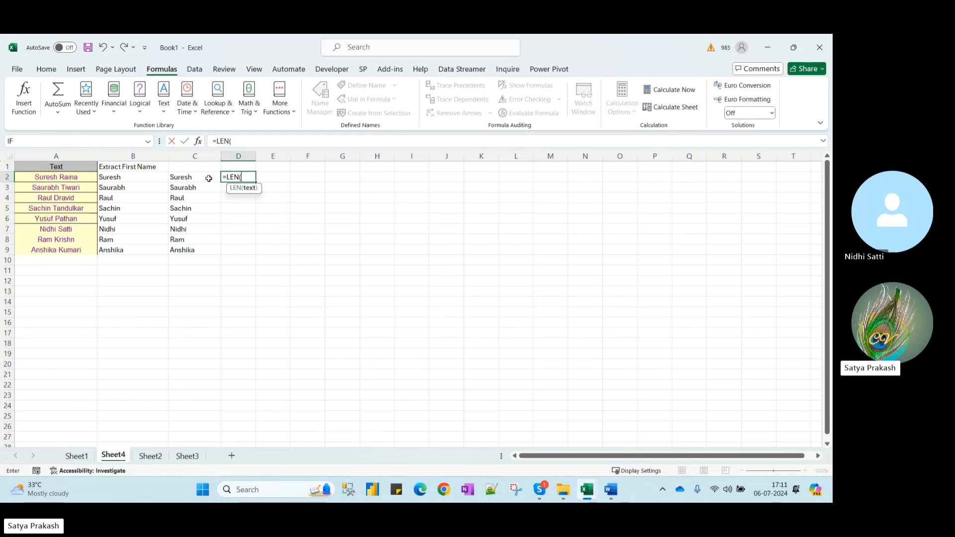
left_click(192, 180)
type(")")
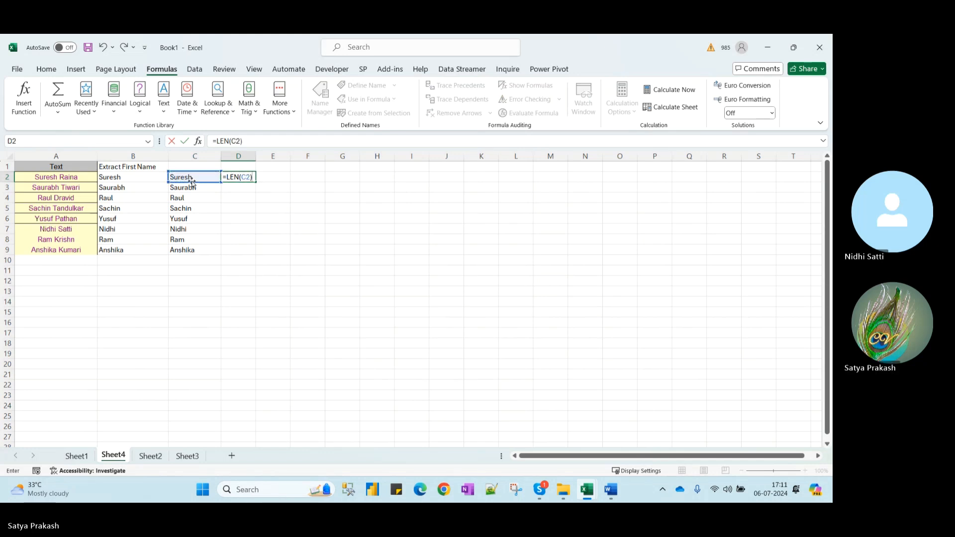
key("Return")
left_click(253, 178)
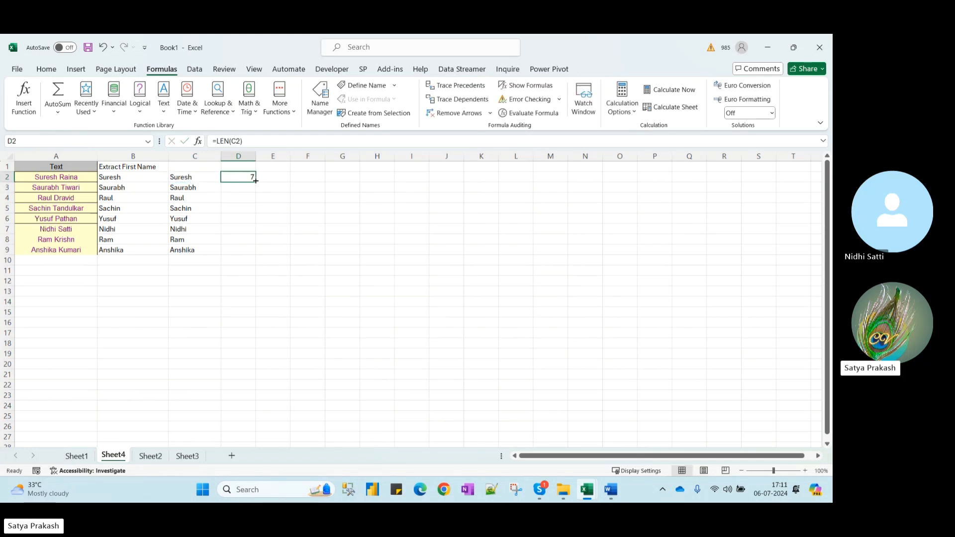
double_click(255, 181)
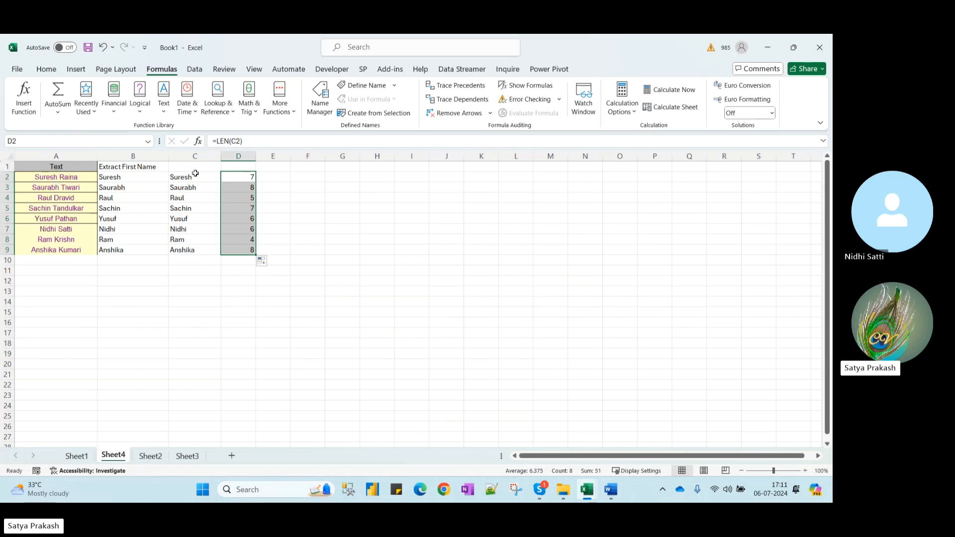
left_click(115, 178)
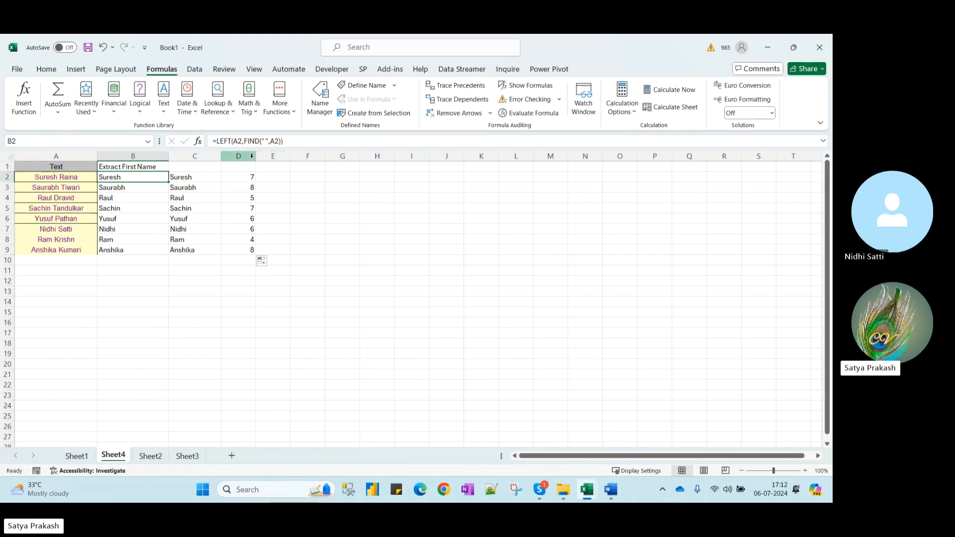
Change B2 to =LEFT(A2,FIND(" ",A2)-1) to drop the trailing space, and fill down
left_click(281, 141)
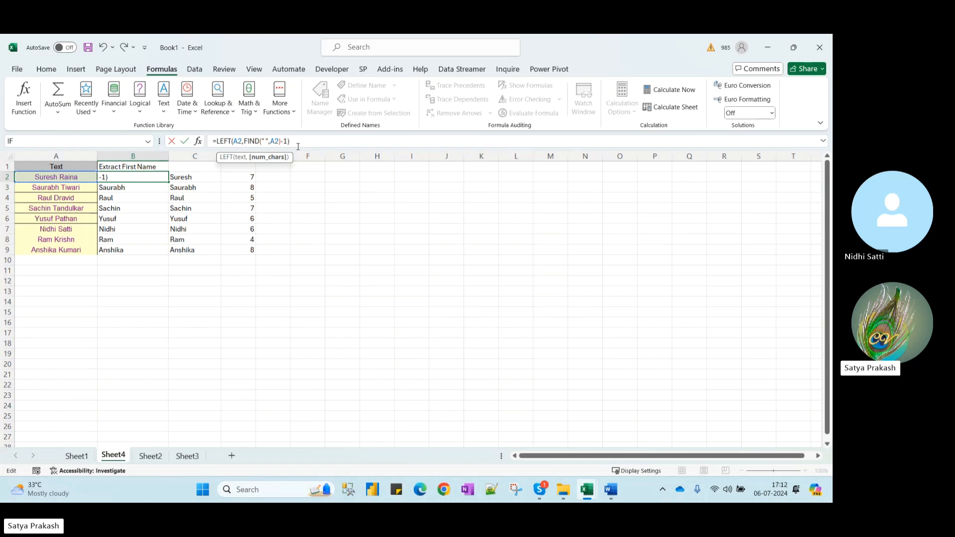
key("Return")
left_click(155, 179)
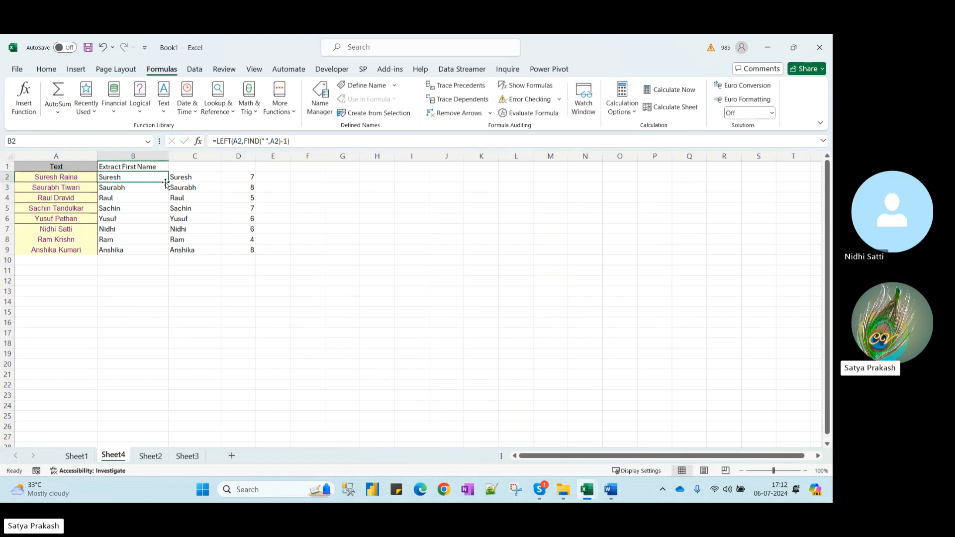
double_click(168, 183)
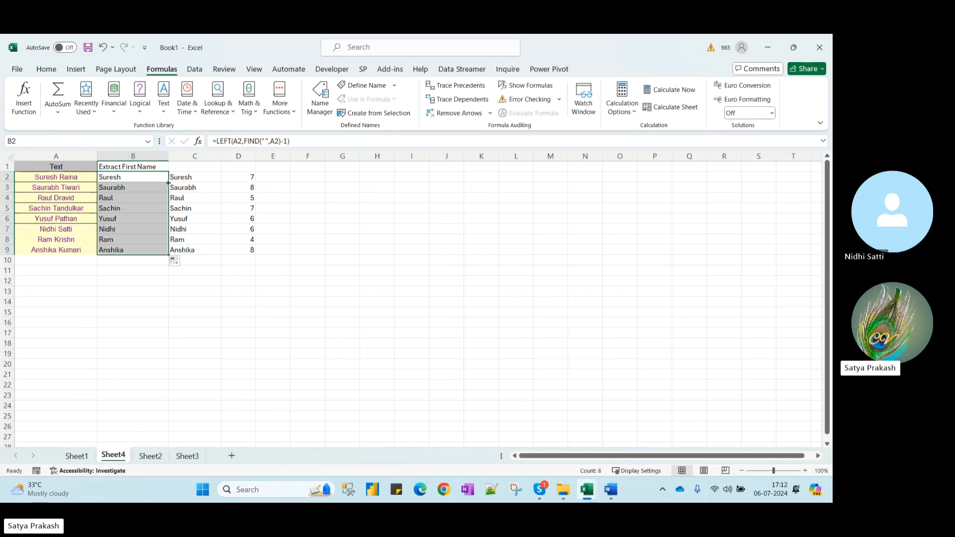
Repoint D2 to =LEN(B2) and fill down, giving 6, 7, 4, 6, 5, 5, 3, 7
left_click(203, 179)
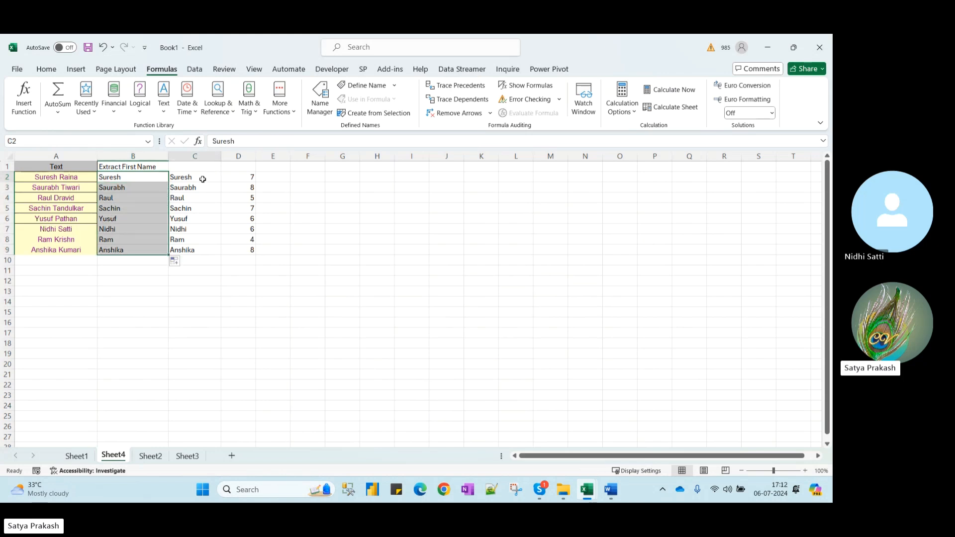
double_click(243, 178)
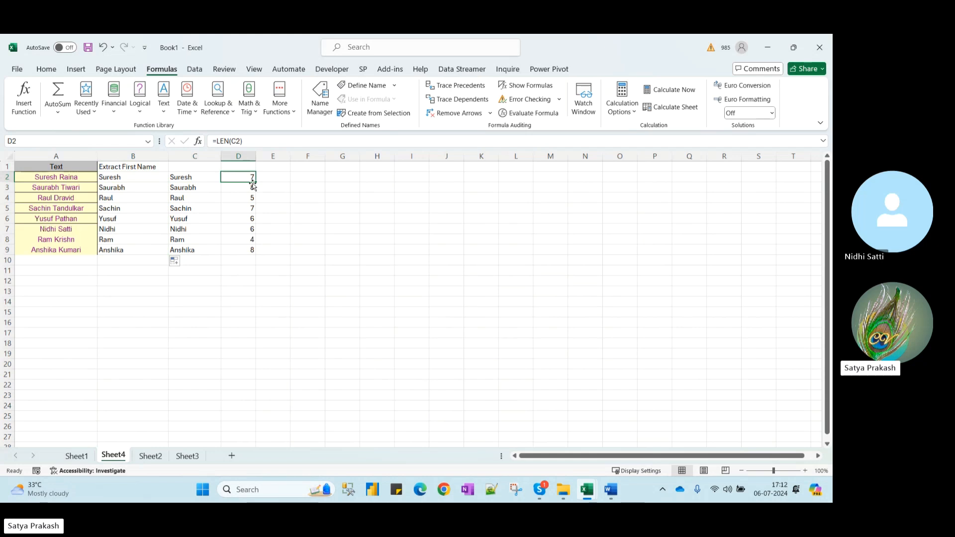
left_click_drag(183, 182, 138, 182)
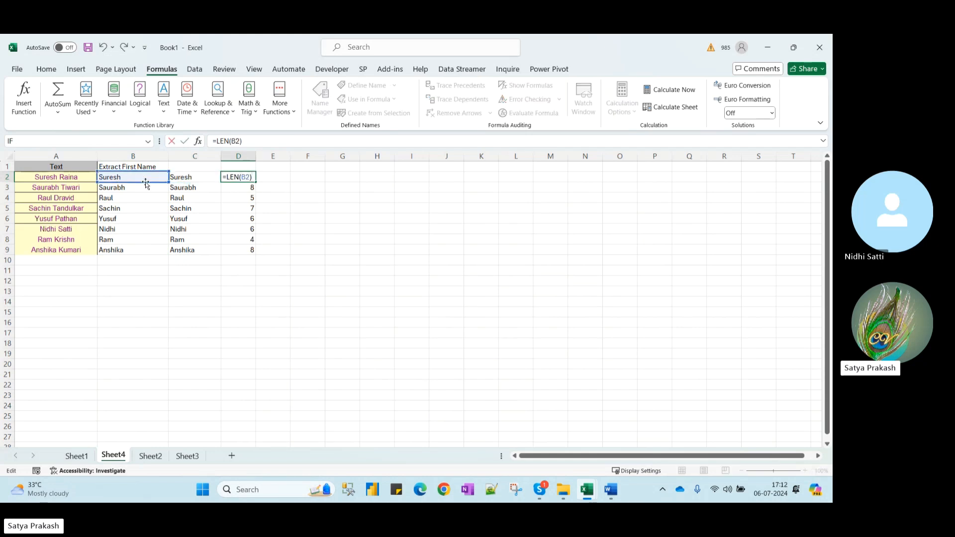
key("Return")
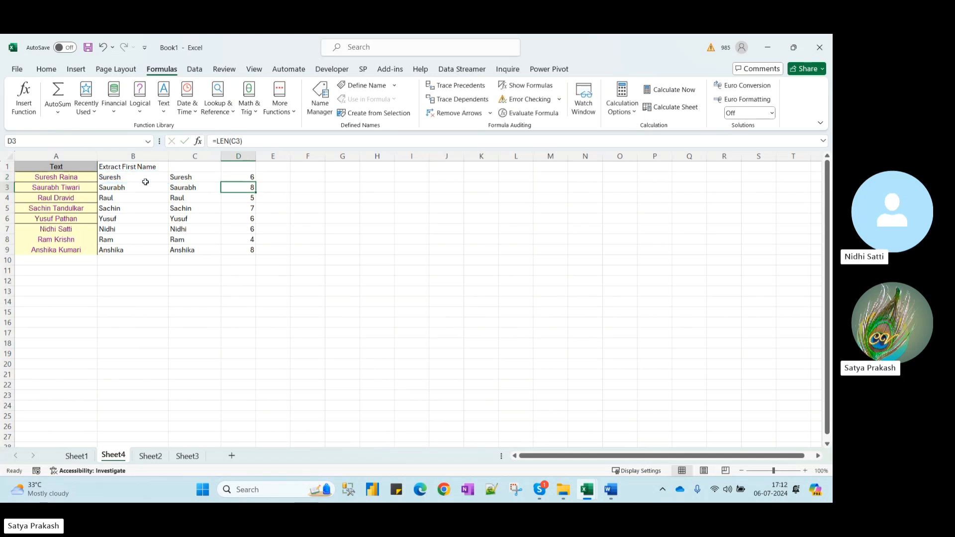
left_click(248, 178)
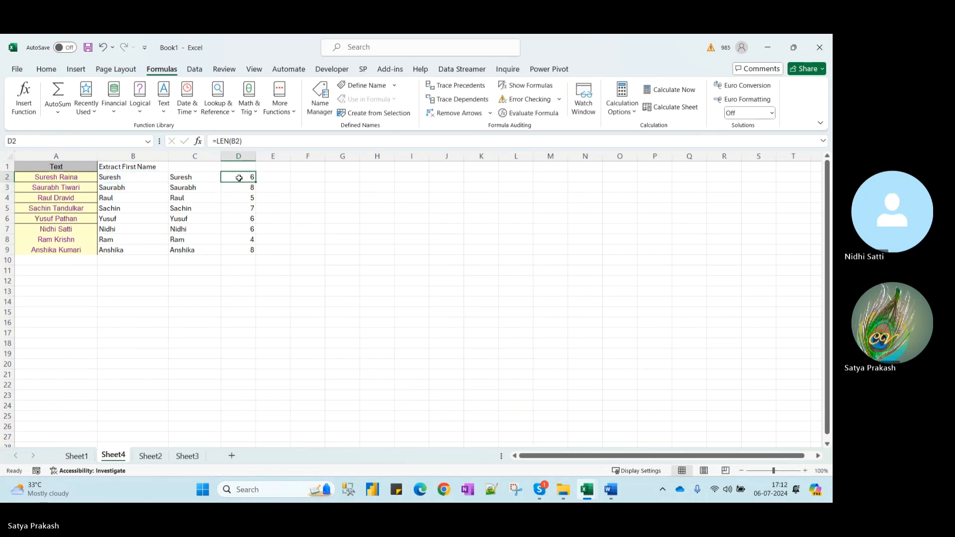
double_click(256, 182)
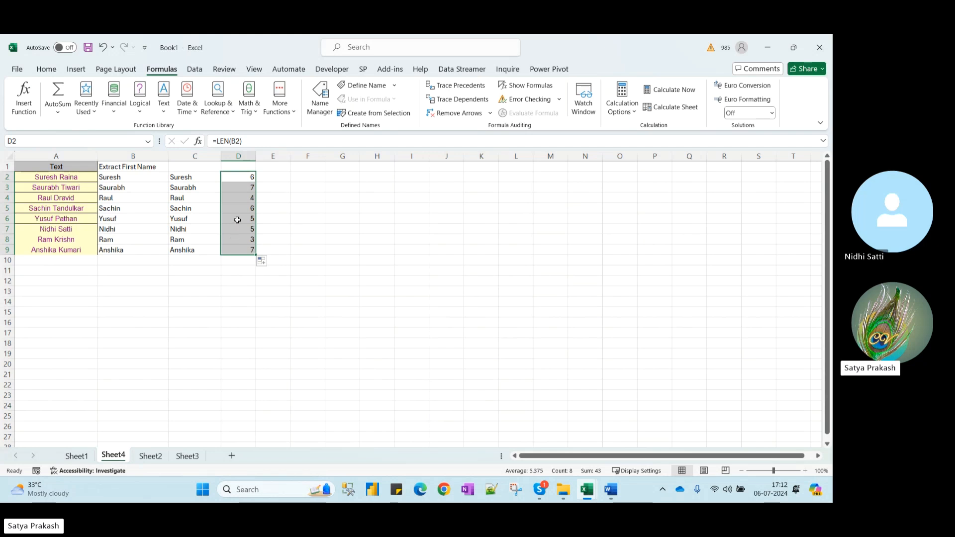
left_click(245, 177)
left_click(244, 188)
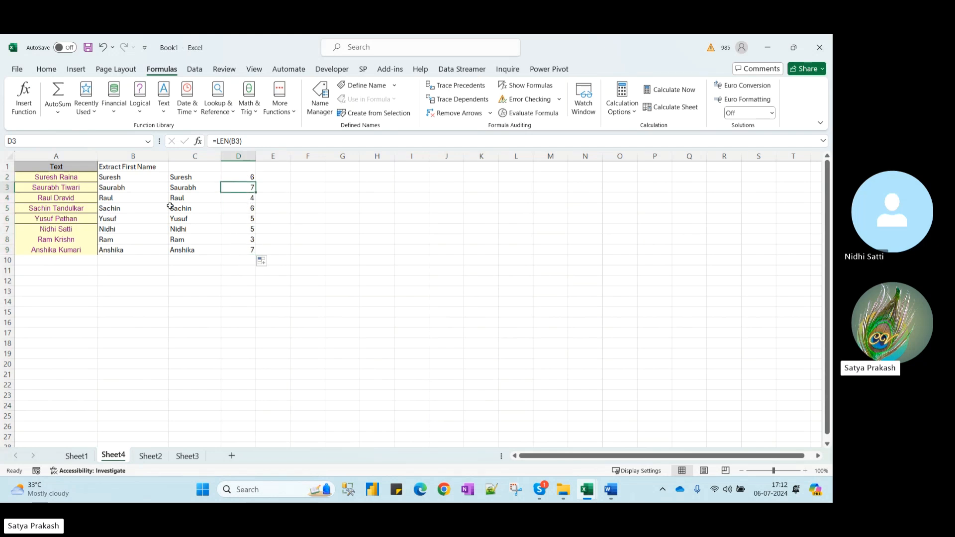
Clear the copied first names from C2:C9
left_click(134, 179)
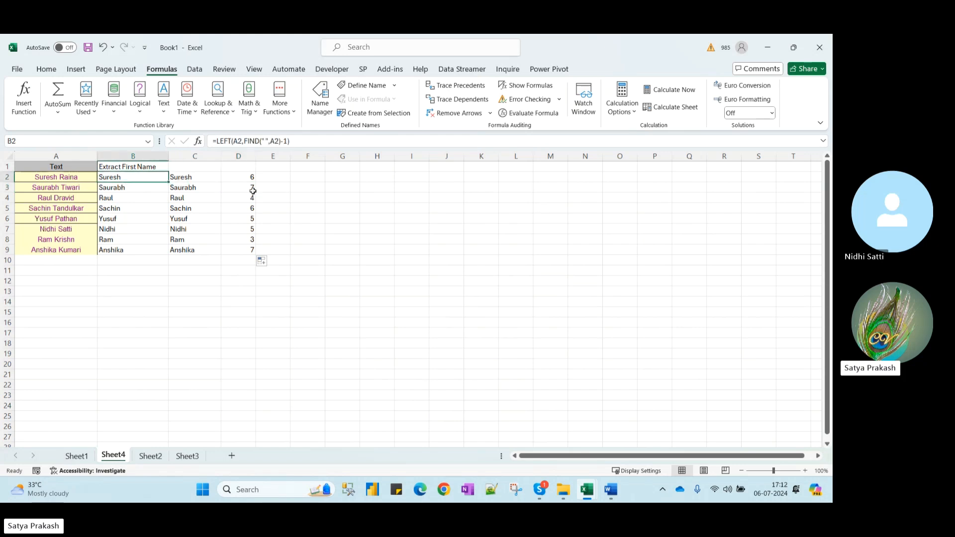
left_click_drag(195, 177, 199, 252)
key("Delete")
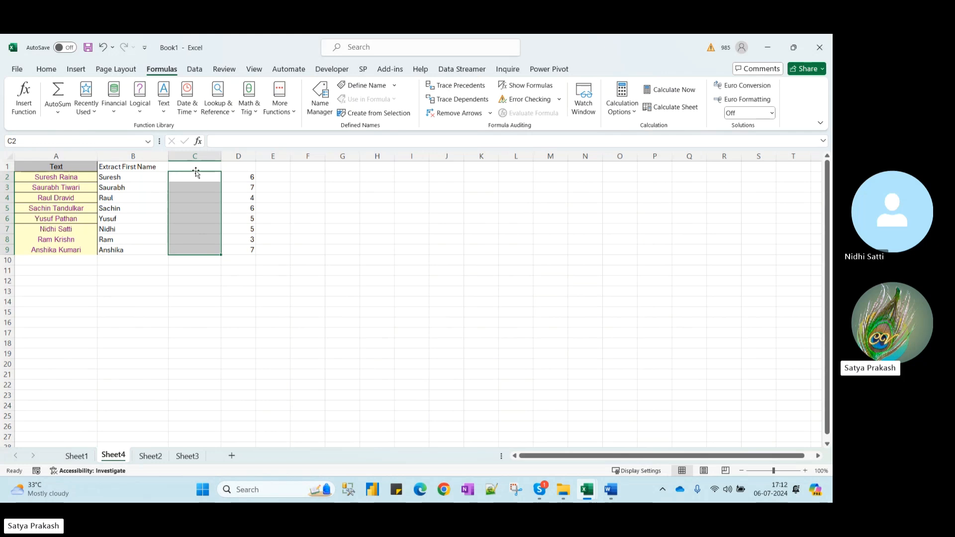
Enter =LEFT(A2,FIND(" ",A2)) in C2
left_click(211, 169)
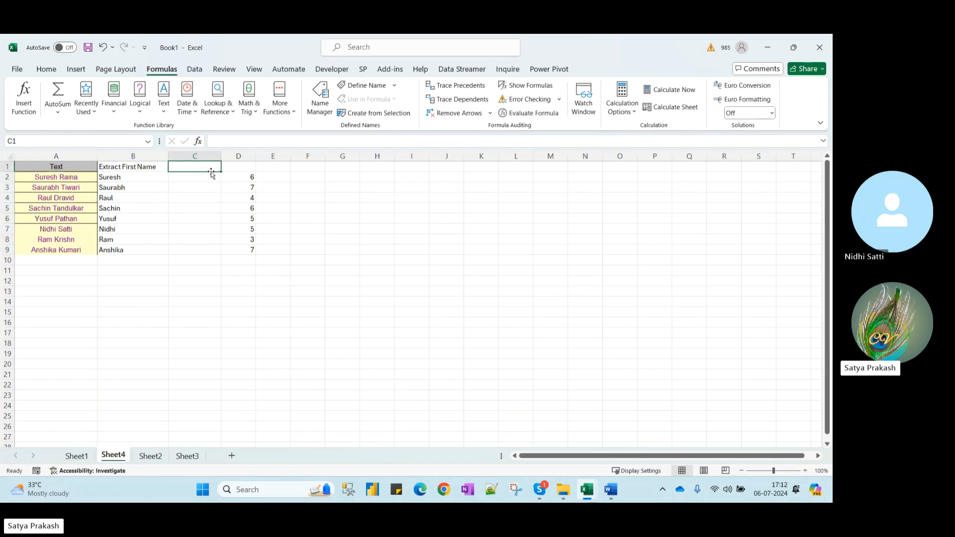
left_click(212, 172)
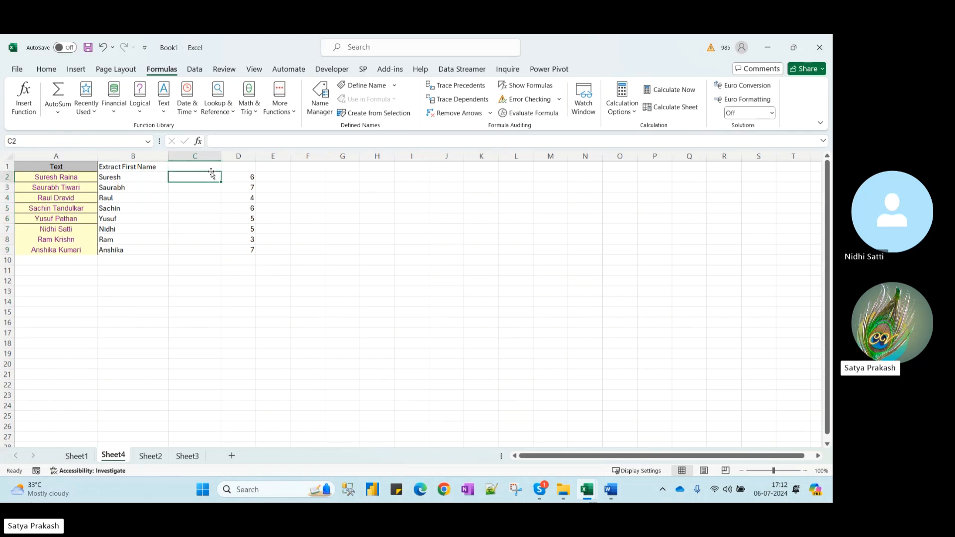
type("=le")
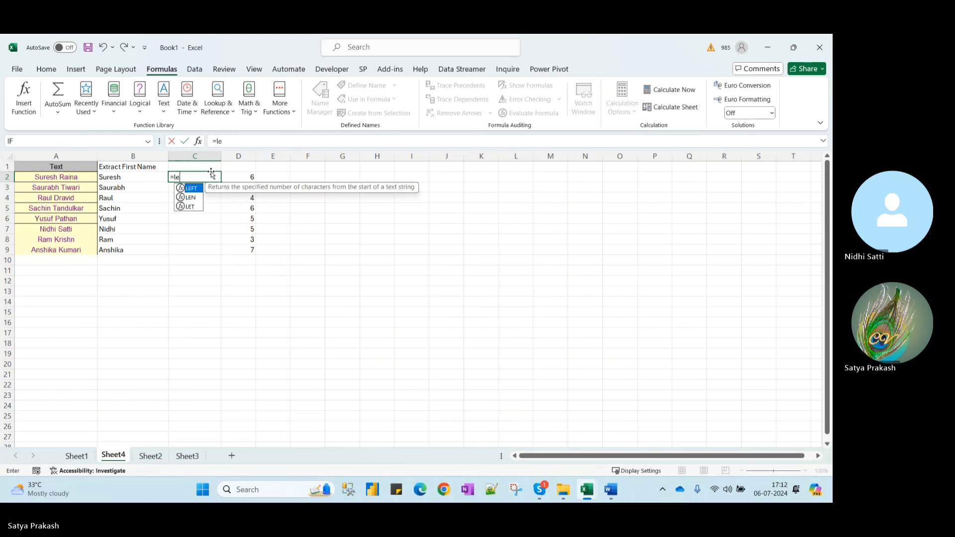
key("Tab")
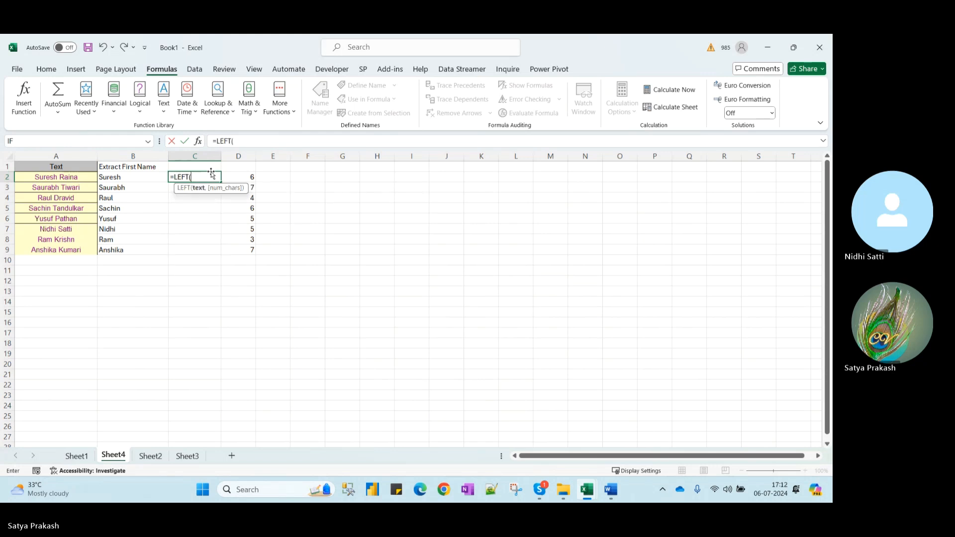
left_click(78, 179)
type(",")
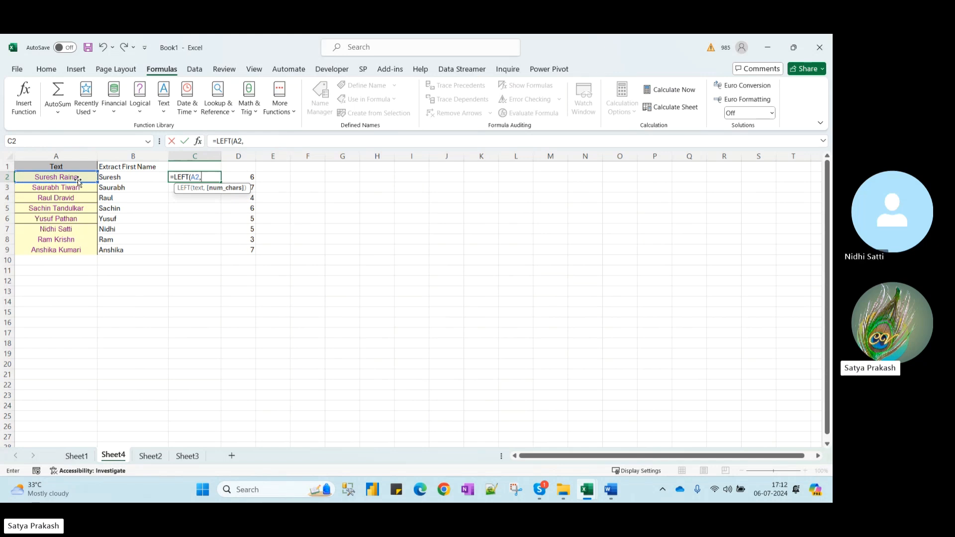
type("FIND(")
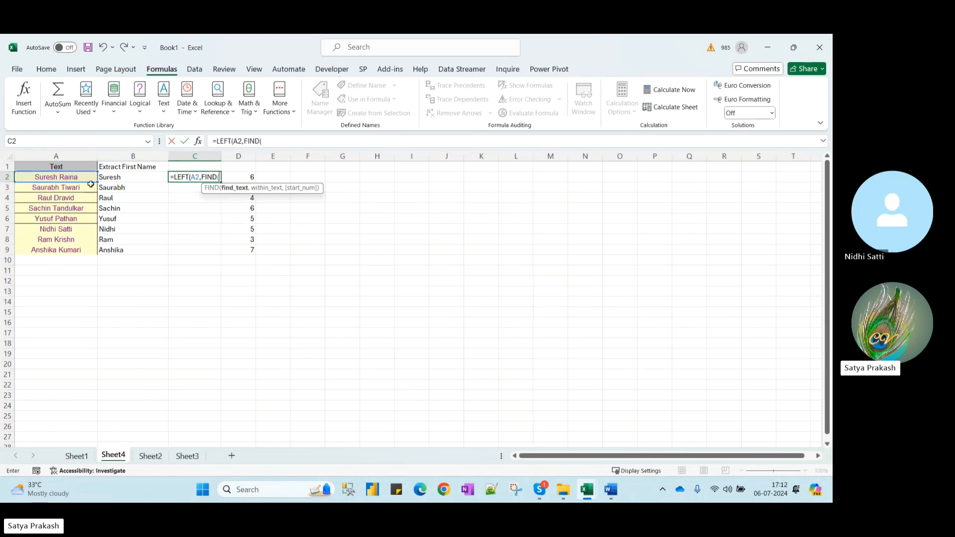
type("\" \",")
left_click(65, 177)
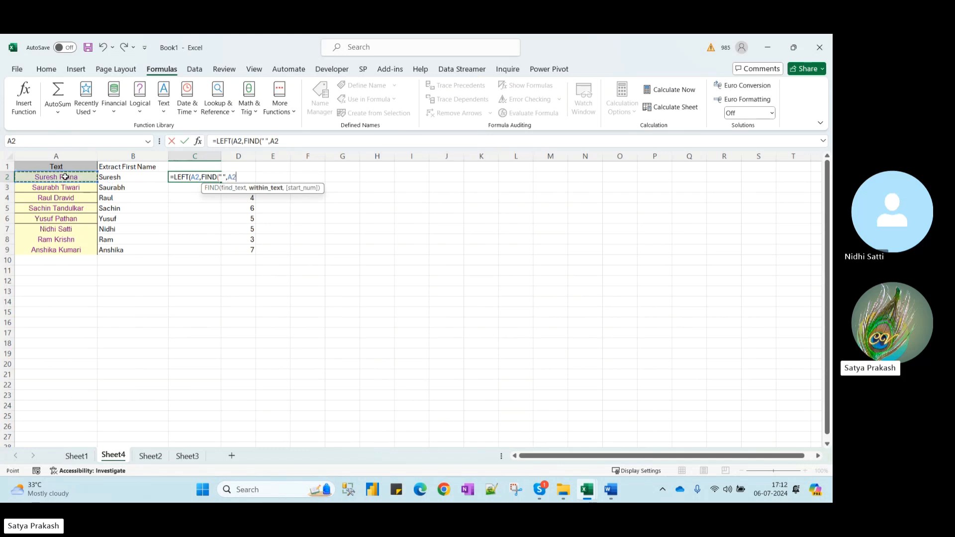
type("))")
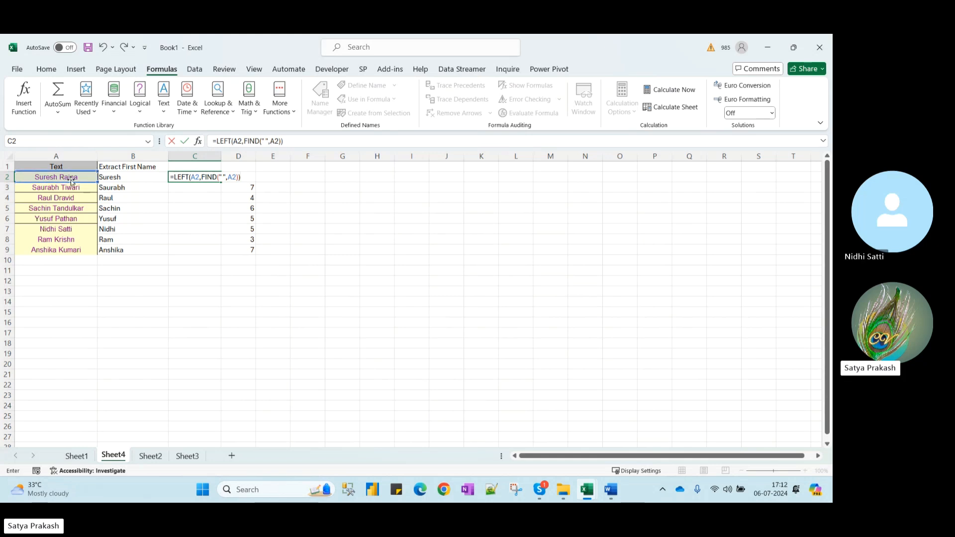
Wrap C2's formula in TRIM and fill it down to C9
left_click(217, 142)
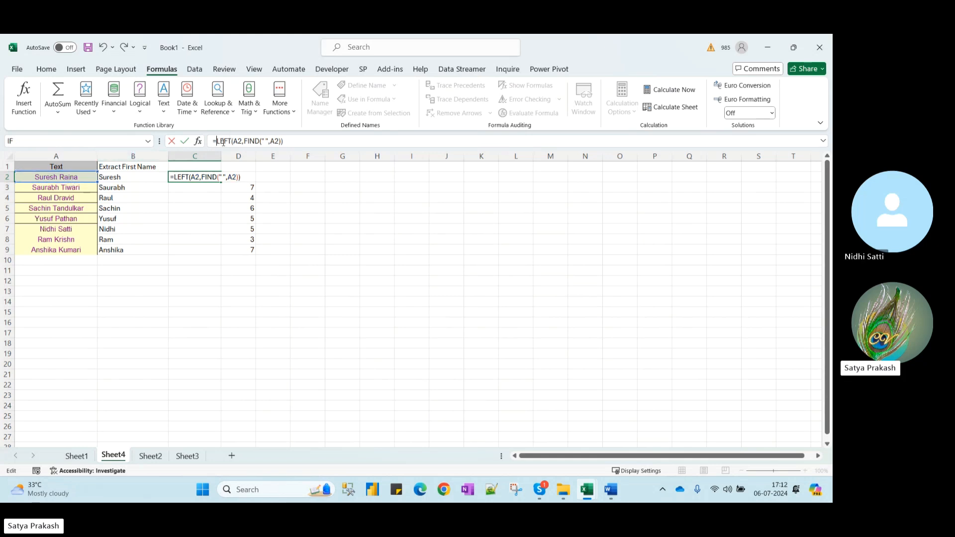
type("trim")
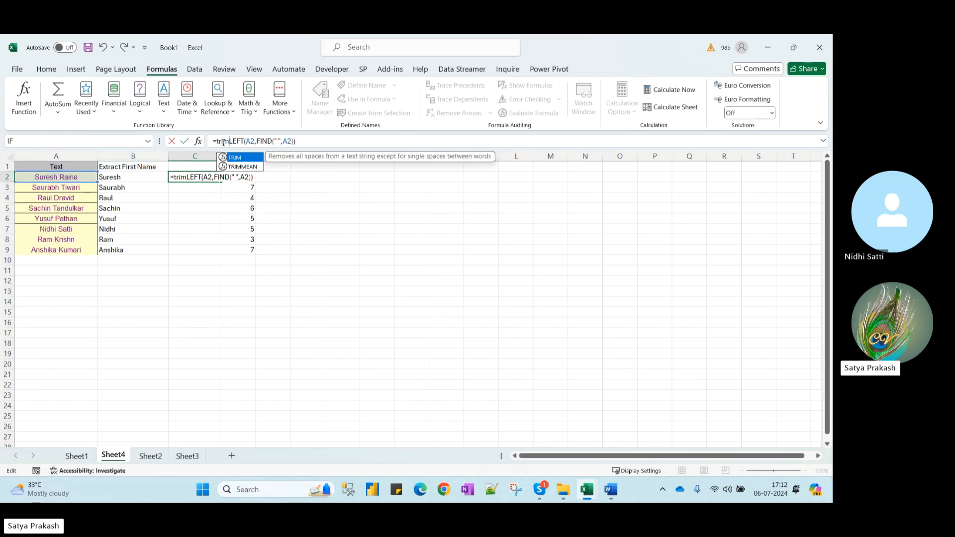
type("(")
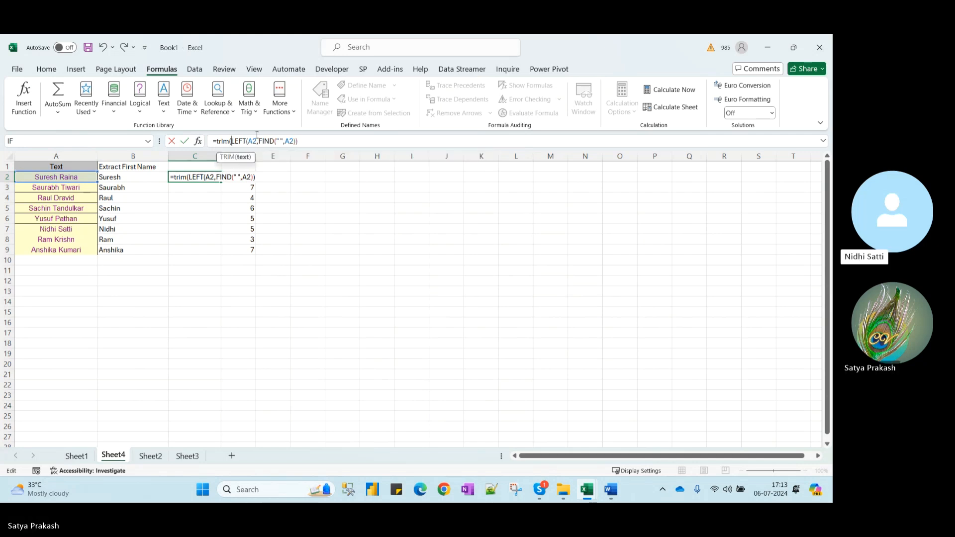
type(")")
key("Return")
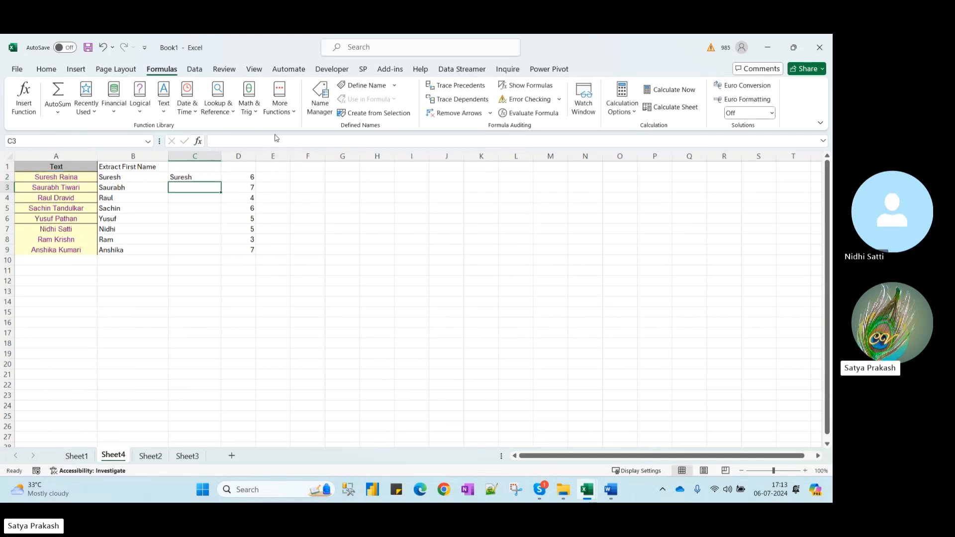
left_click(199, 177)
double_click(220, 182)
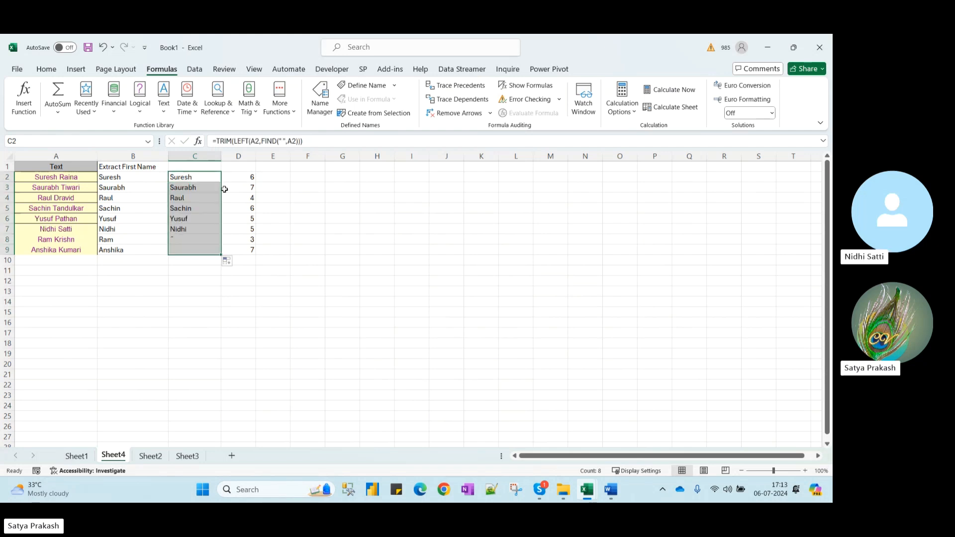
left_click(253, 177)
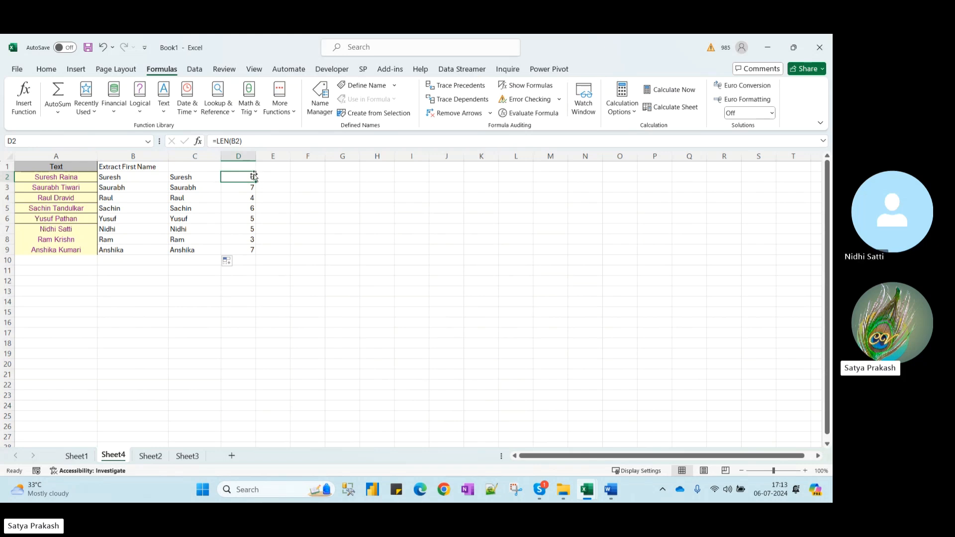
Copy D2's length formula into E2 to measure C2, then fill it down to E9
left_click_drag(255, 178, 280, 185)
left_click(282, 179)
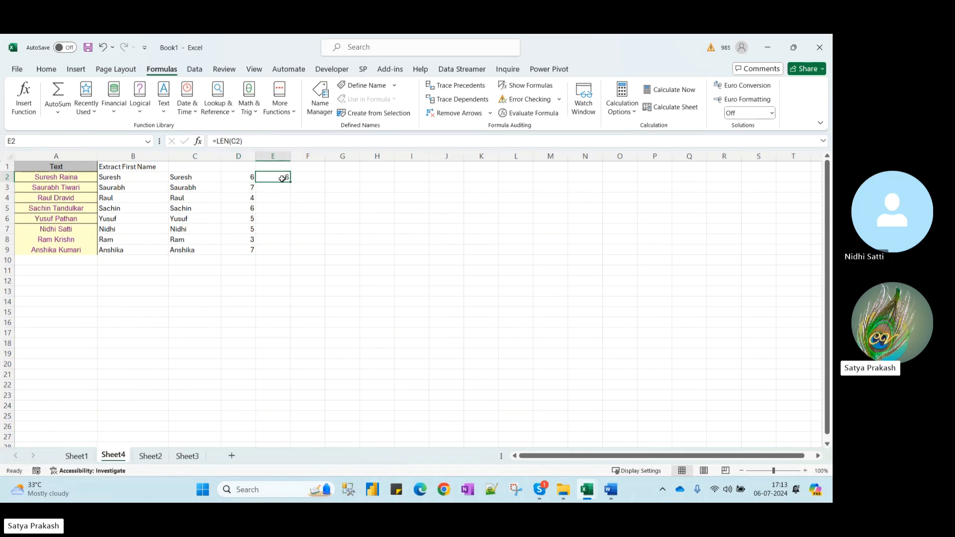
double_click(279, 179)
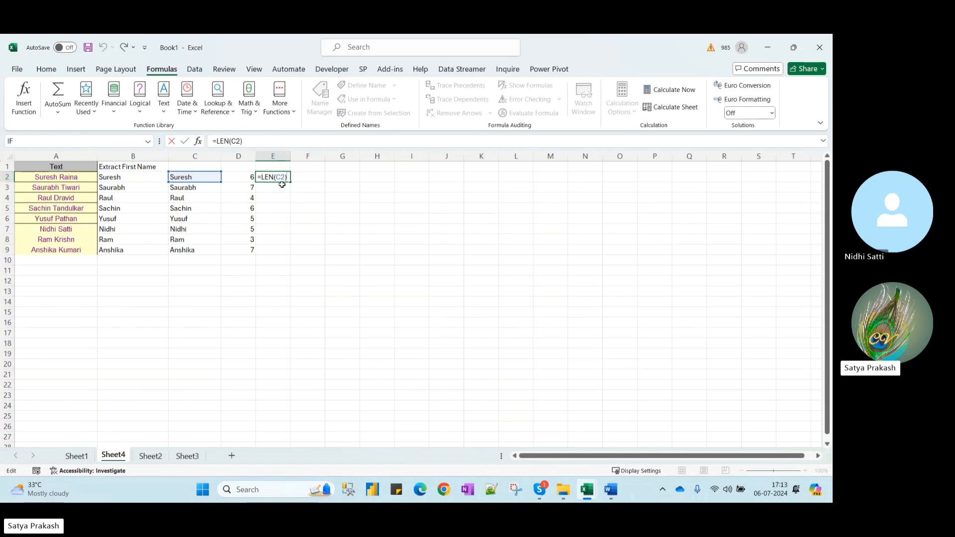
left_click(246, 178)
double_click(246, 177)
key("Escape")
left_click(278, 177)
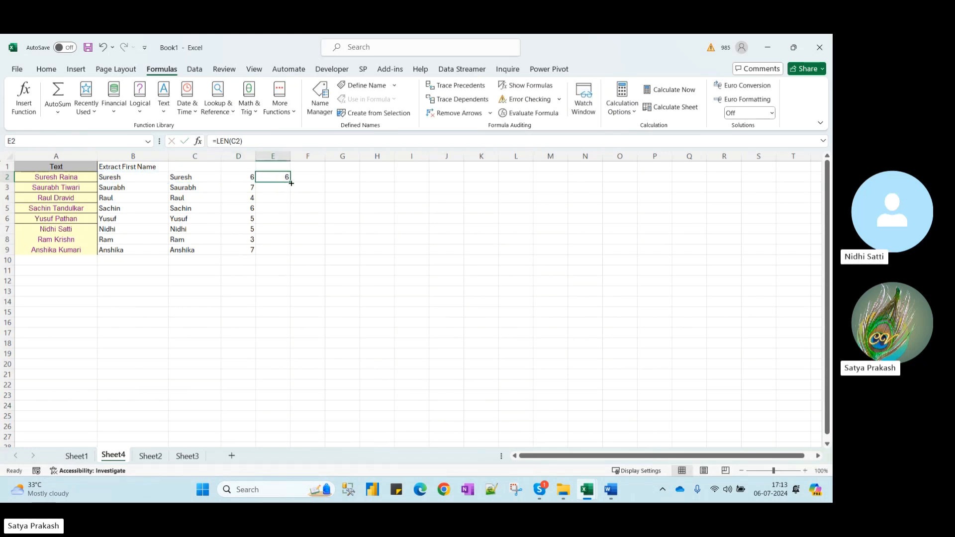
double_click(291, 184)
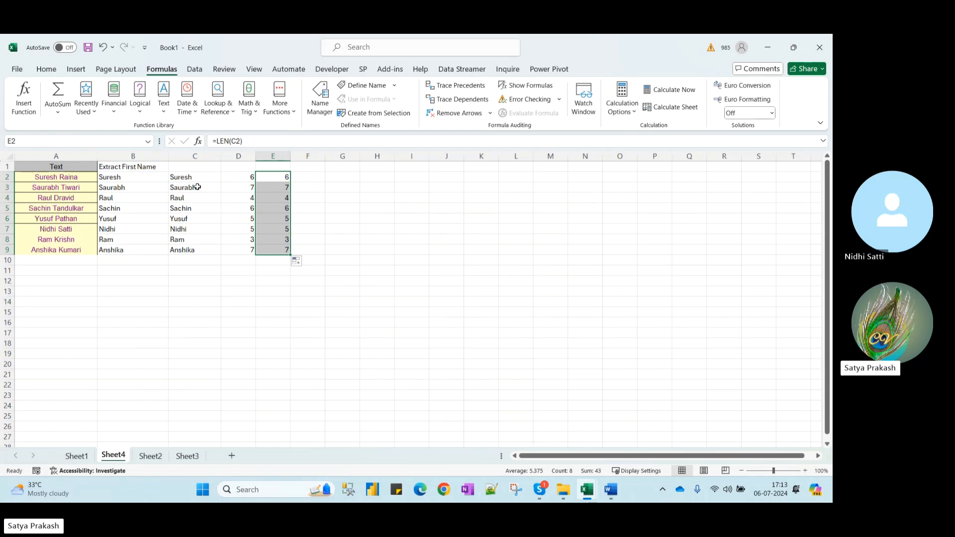
Review the B2 LEFT and C2 TRIM formulas, then switch to TEXTFUNCTIONS.xlsm
left_click(156, 179)
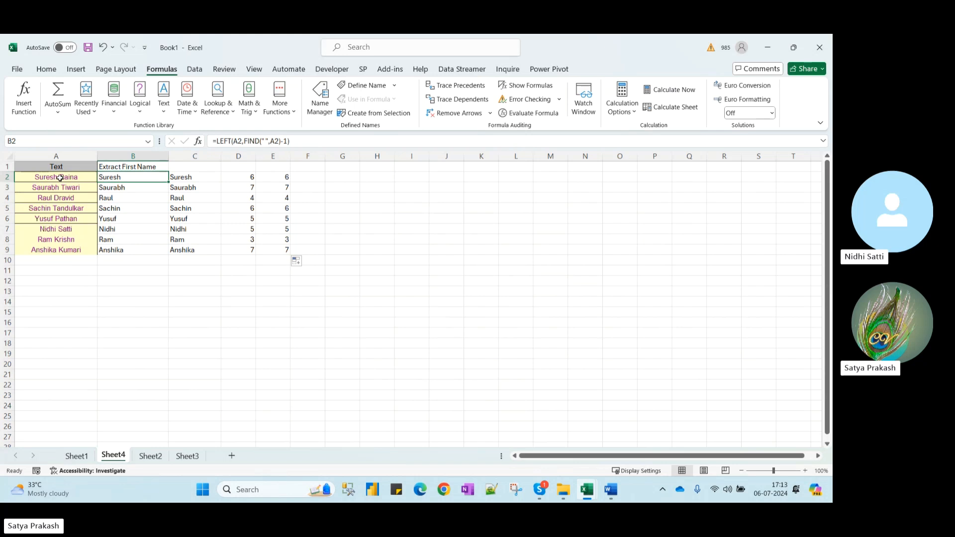
left_click(195, 177)
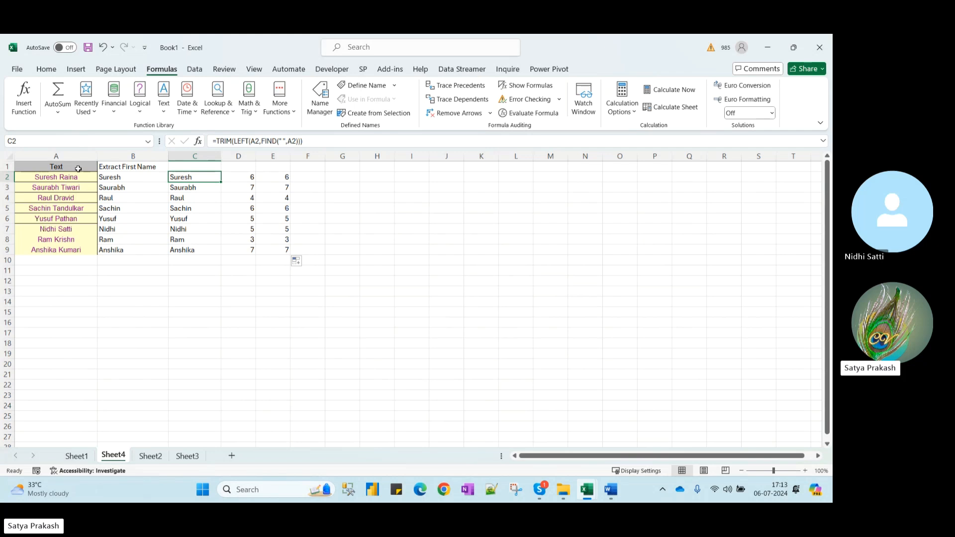
left_click_drag(78, 169, 76, 254)
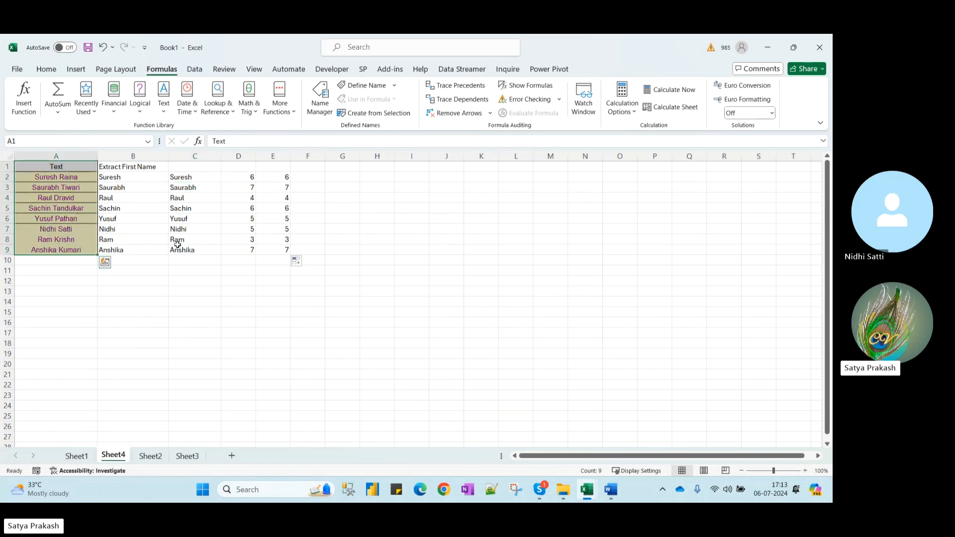
key("alt+Tab")
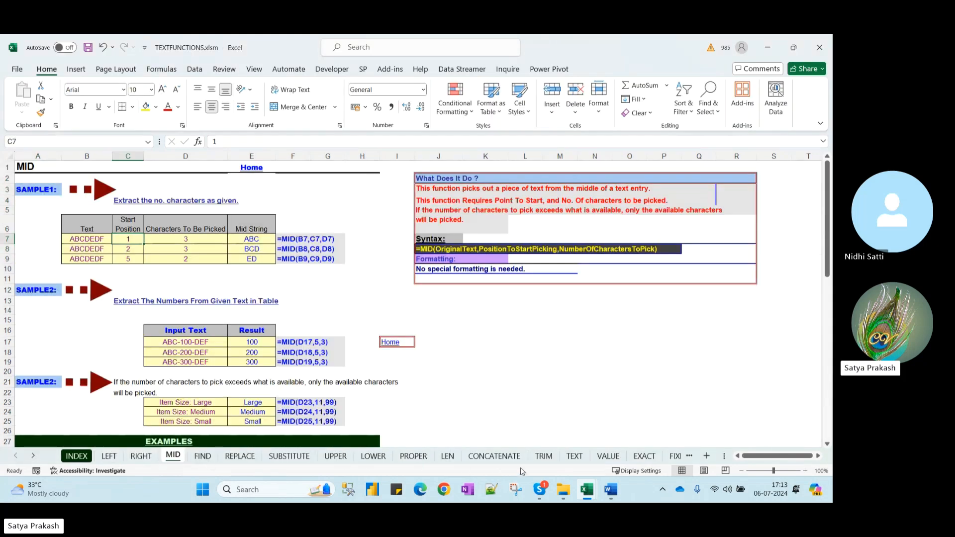
Look over the RIGHT sheet's Full Name examples in B14:B17, then return to Book1 at cell I1
left_click(142, 457)
left_click(306, 211)
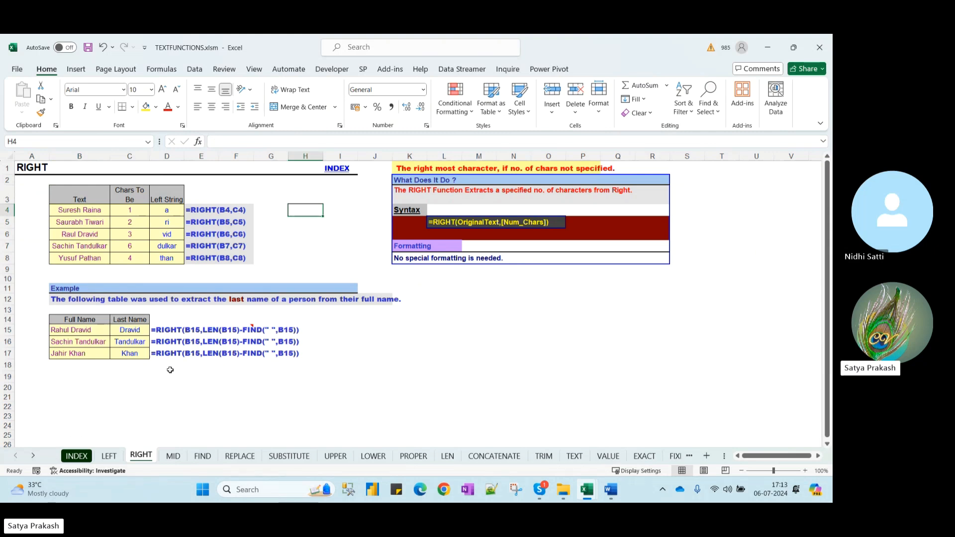
left_click_drag(80, 320, 85, 352)
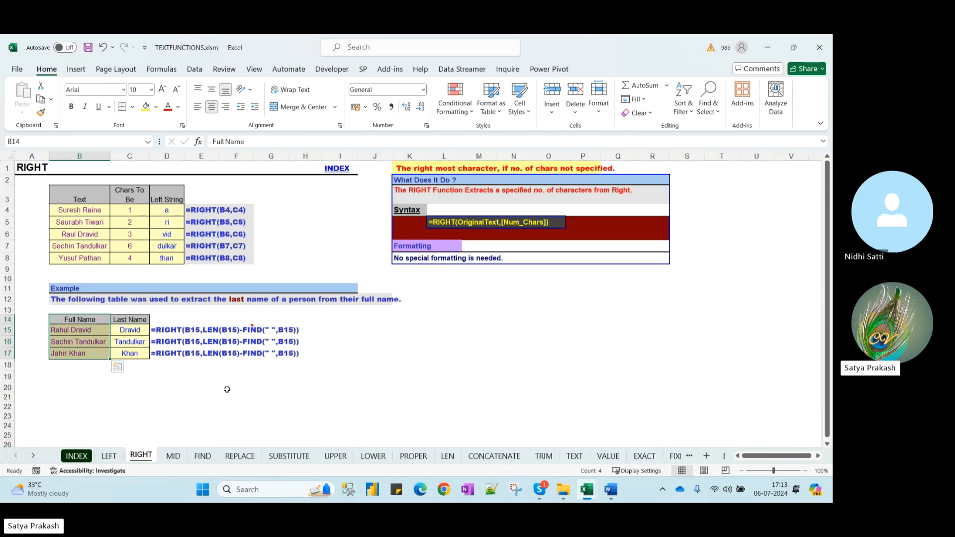
key("alt+Tab")
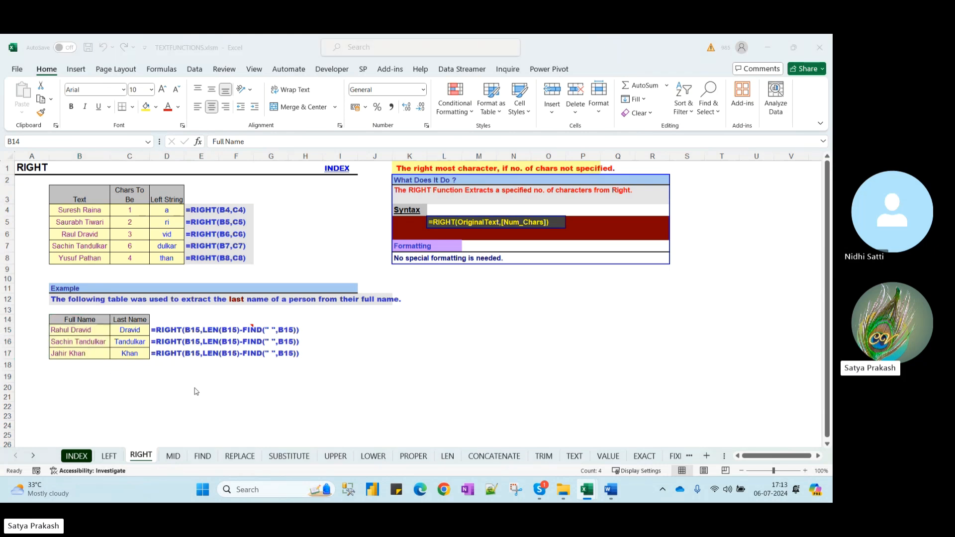
left_click(405, 168)
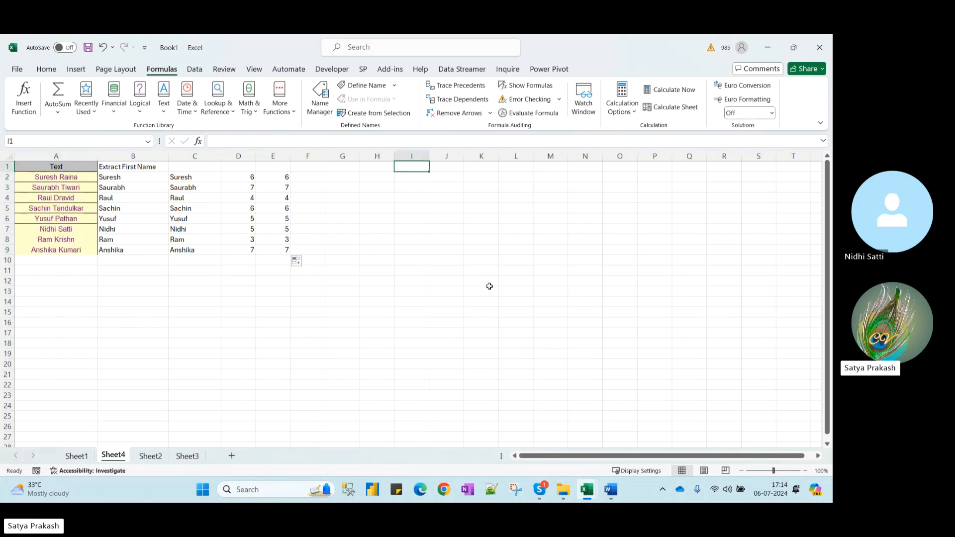
key("alt+Tab")
key("alt+Tab")
key("alt+Tab")
Copy the MID sheet's sample table B6:D9 into Book1's Sheet4 at I1
left_click(173, 458)
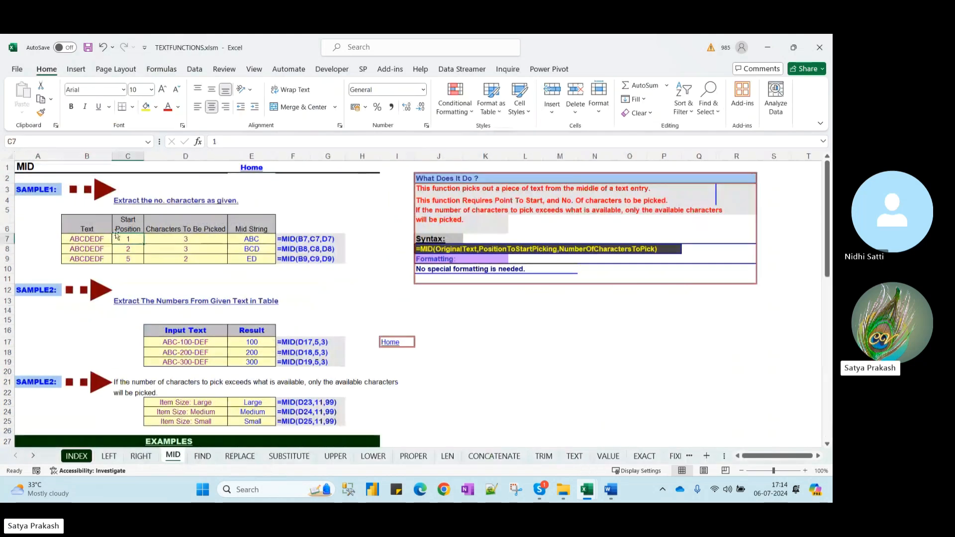
left_click_drag(85, 225, 184, 258)
key("ctrl+c")
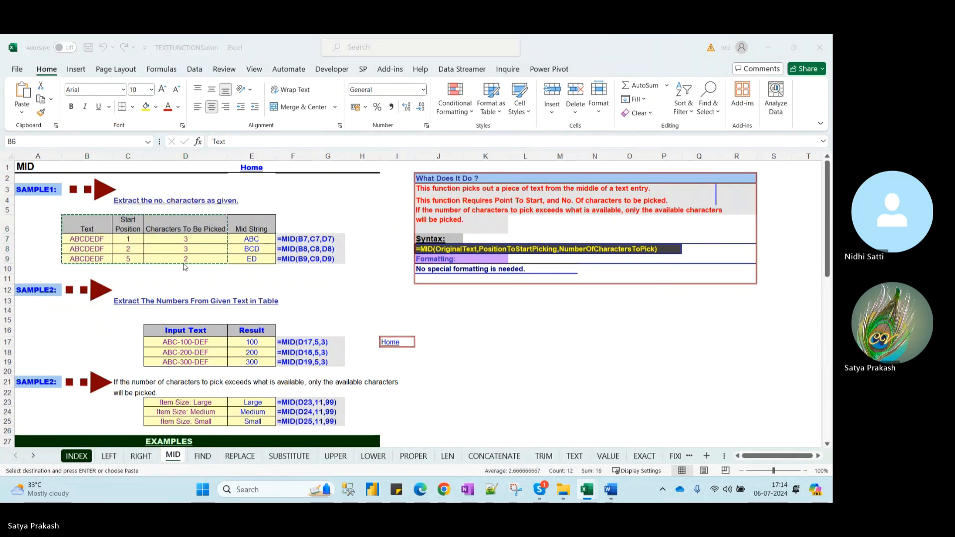
key("alt+Tab")
key("ctrl+v")
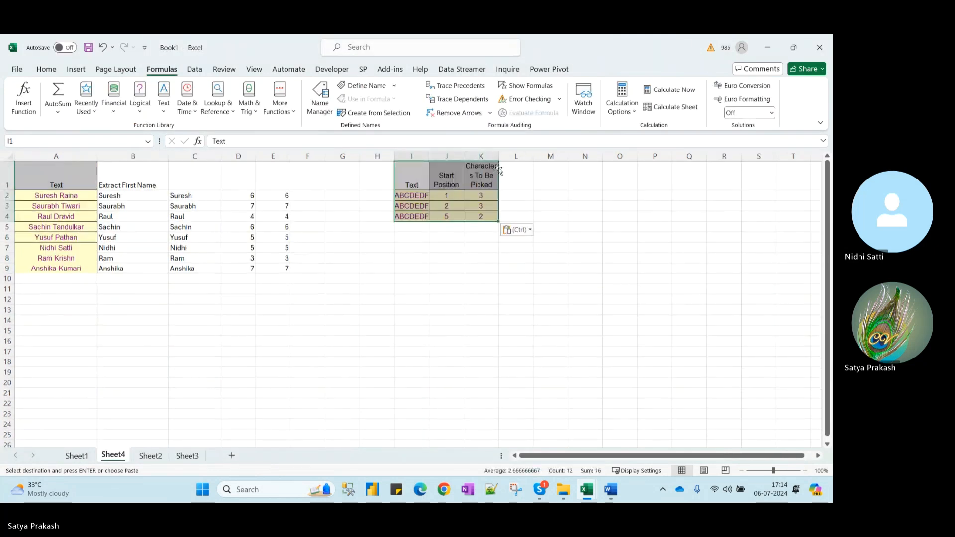
Head L1 'mid' and enter =MID(I2,J2,K2) in L2
left_click(554, 181)
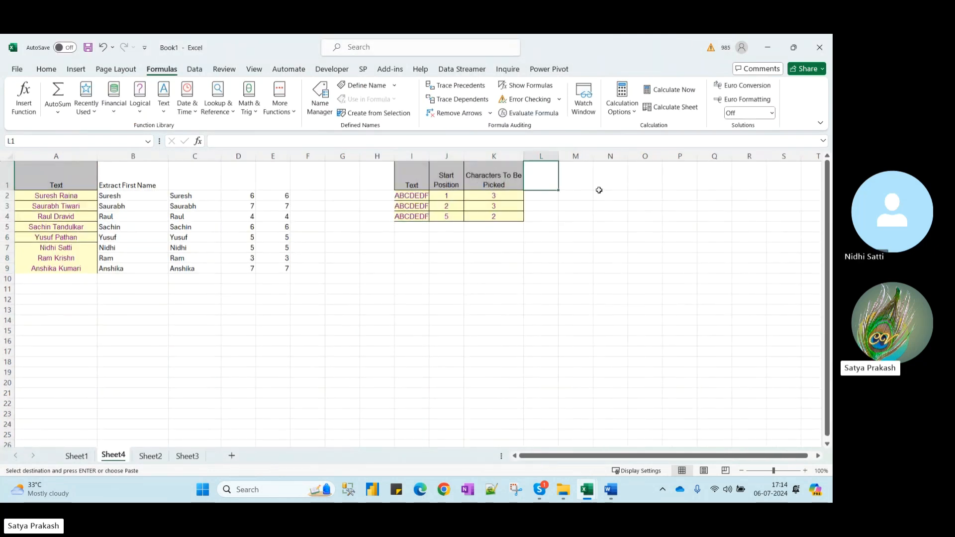
type("mi")
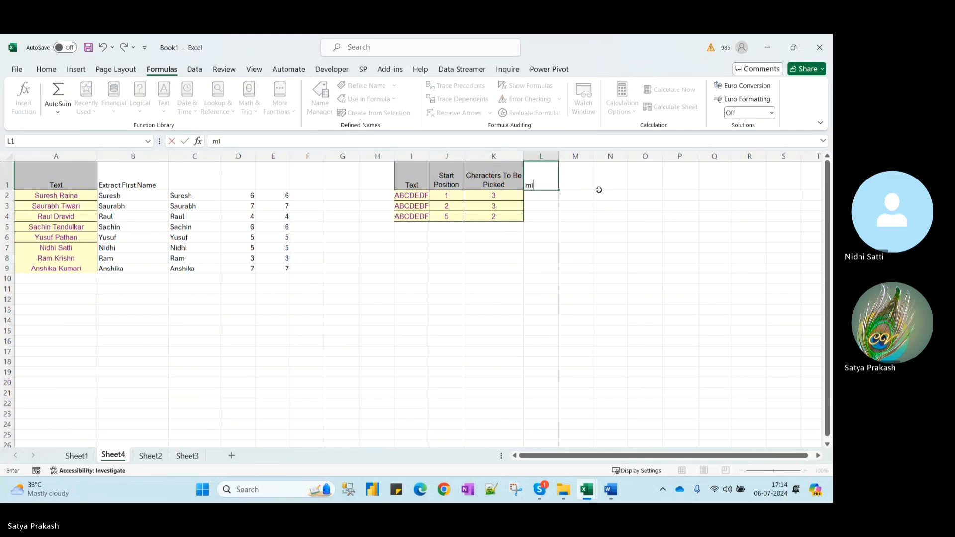
type("d")
key("Return")
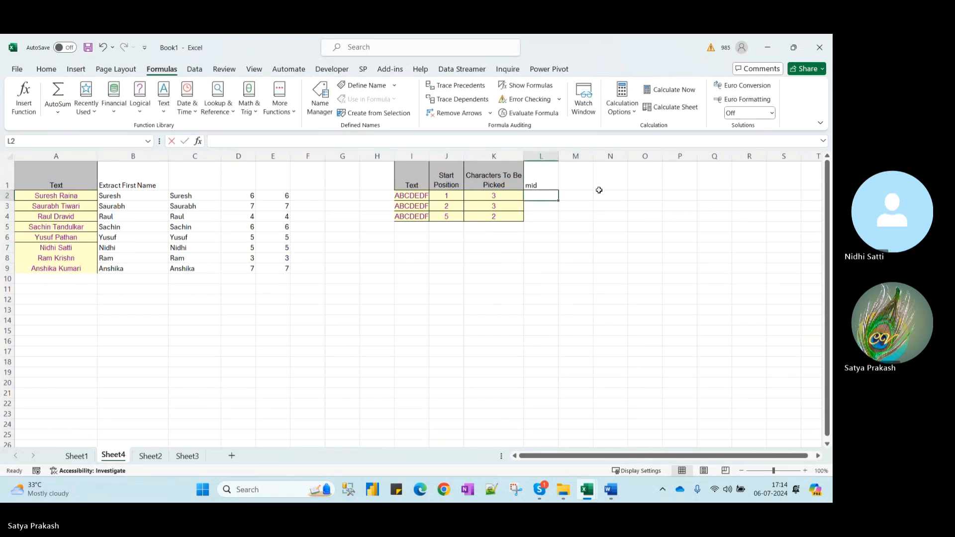
type("=mid")
key("Tab")
left_click(417, 197)
type(",")
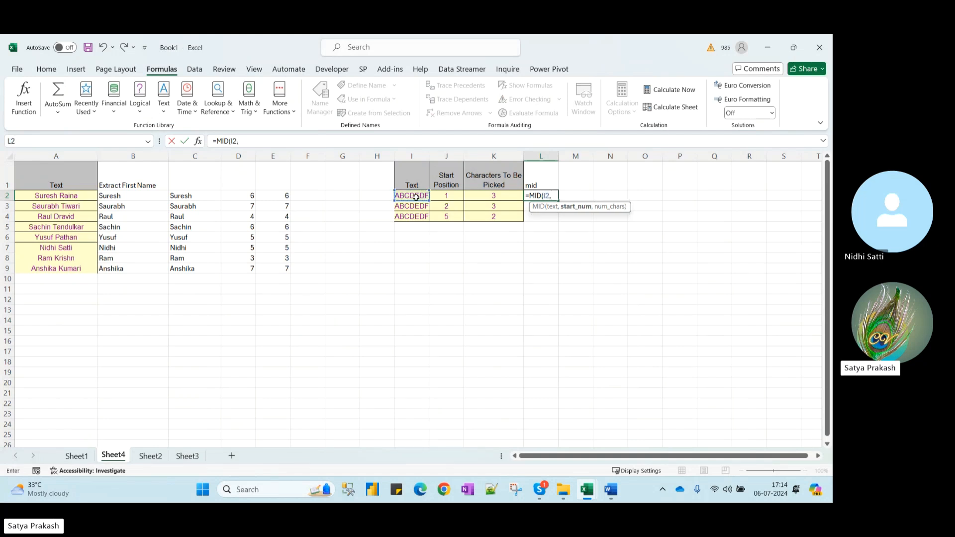
left_click(454, 196)
type(",")
left_click(496, 196)
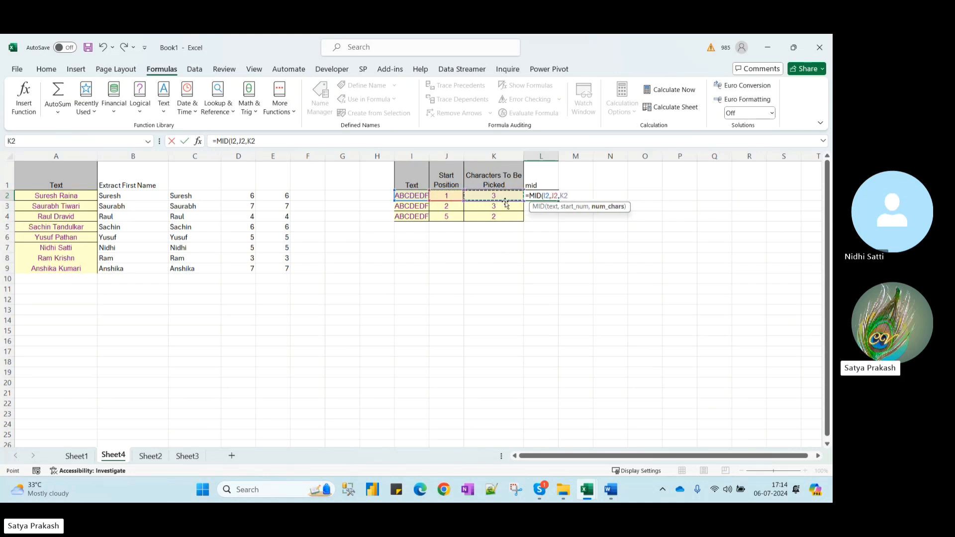
type(")")
key("Return")
key("Return")
Fill the MID formula down to L4 so it returns ABC, BCD and ED
left_click(549, 196)
left_click_drag(558, 201, 558, 208)
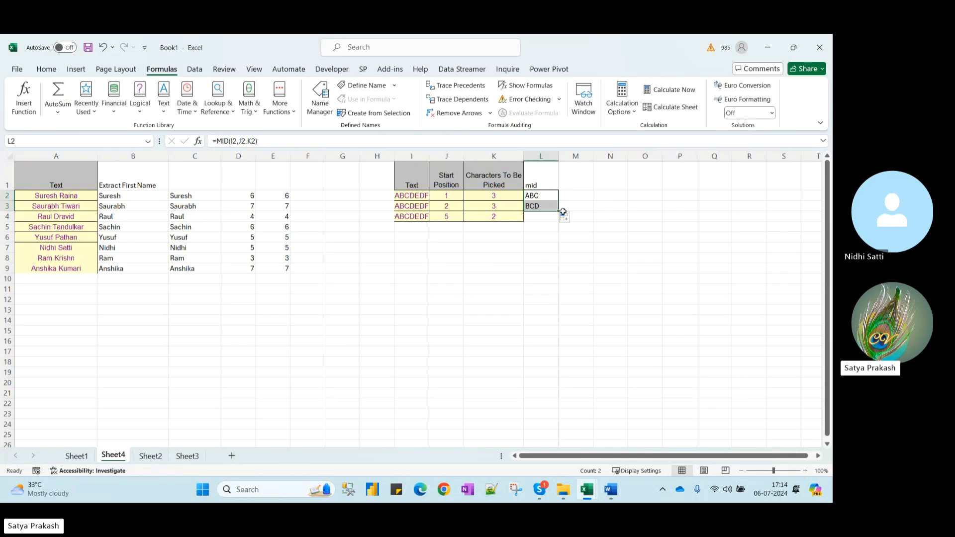
left_click_drag(558, 213, 559, 222)
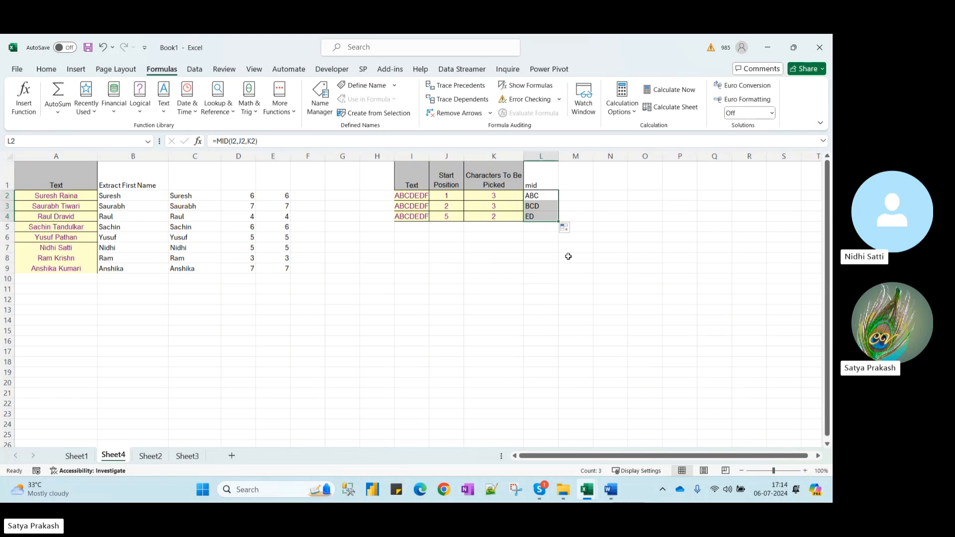
left_click(620, 195)
Start a MID formula in N2, then cancel it
type("=mid")
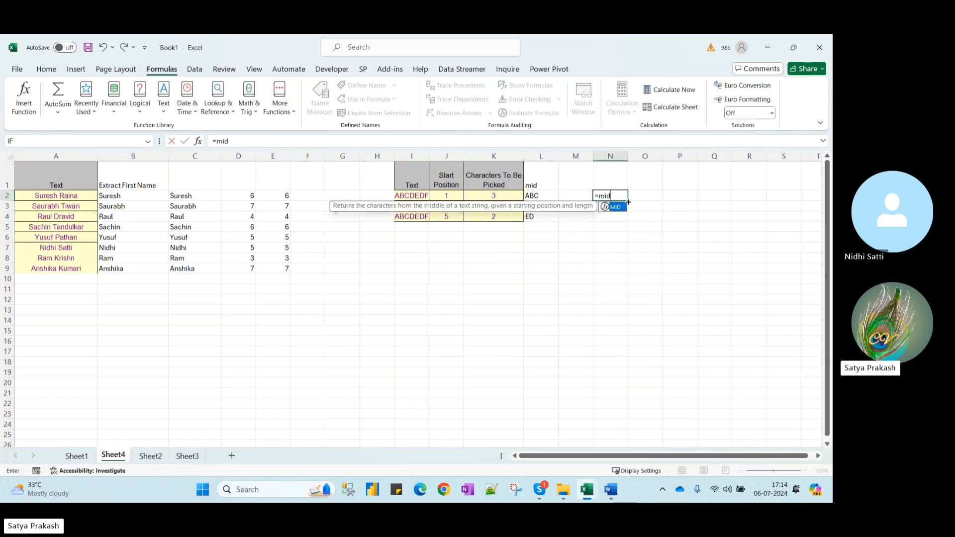
key("Tab")
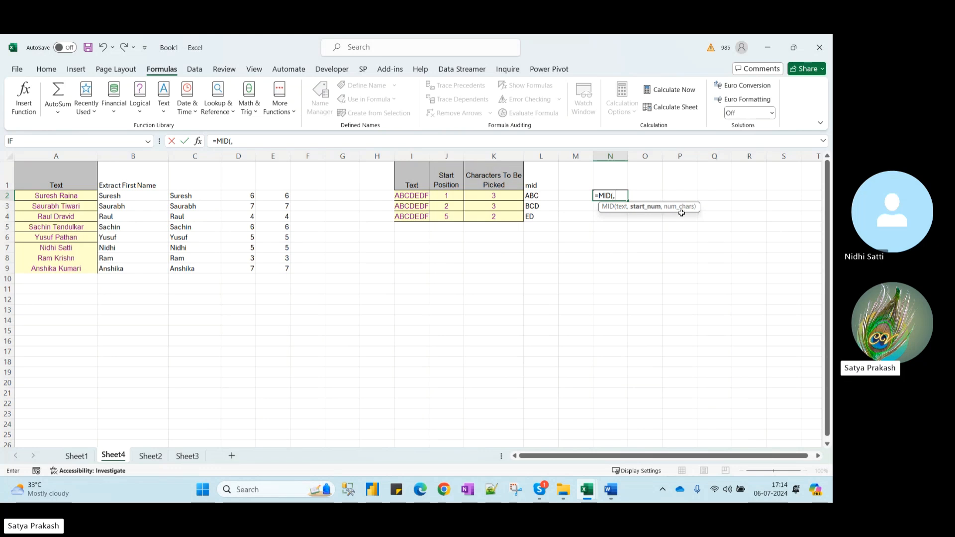
type(",")
key("Escape")
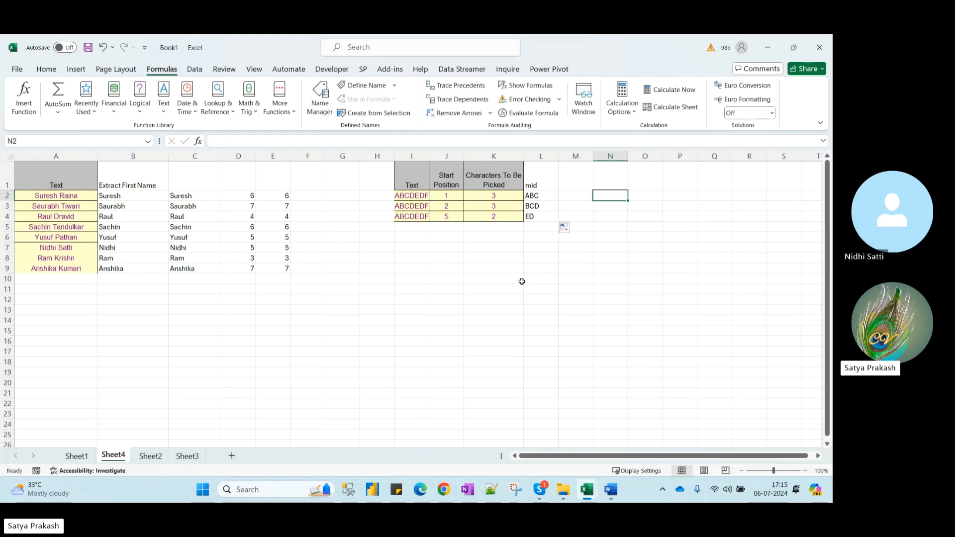
Copy the Input Text codes D16:D19 from the MID sheet to N1 and widen column N to fit
key("alt+Tab")
left_click(516, 311)
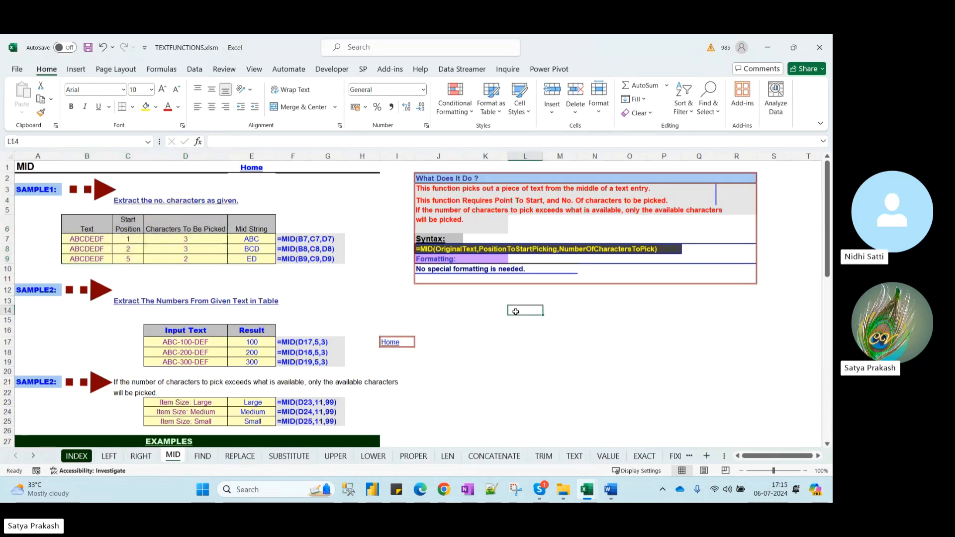
scroll(362, 300, "down", 1)
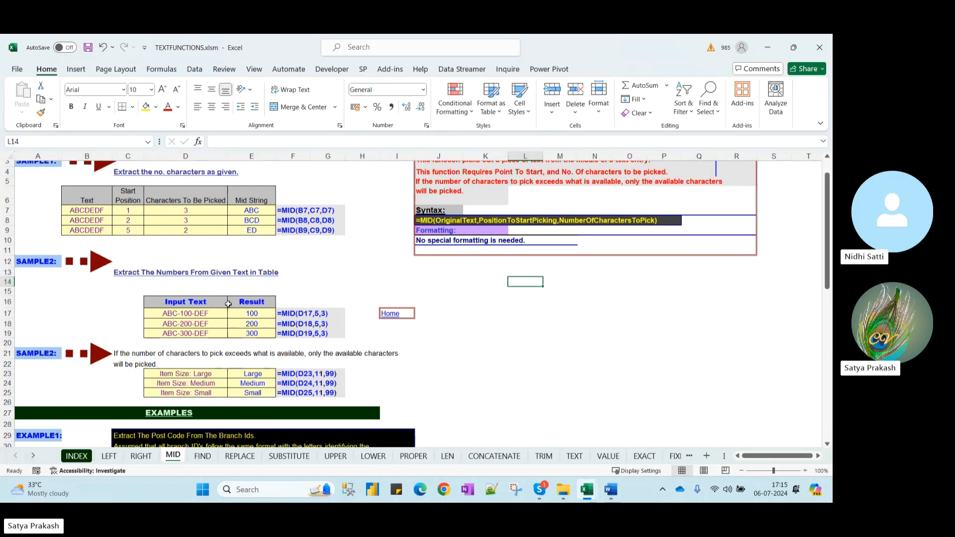
left_click_drag(177, 304, 215, 335)
key("ctrl+c")
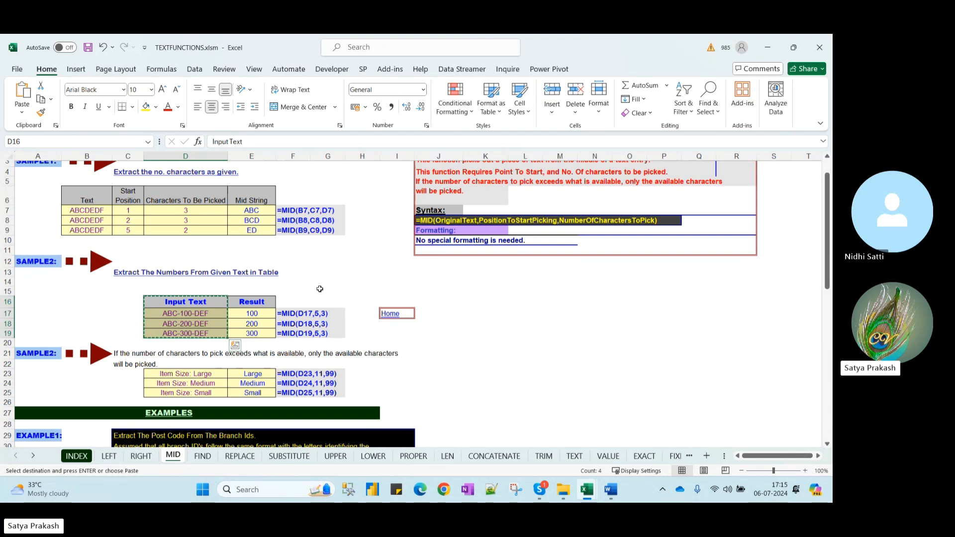
key("alt+Tab")
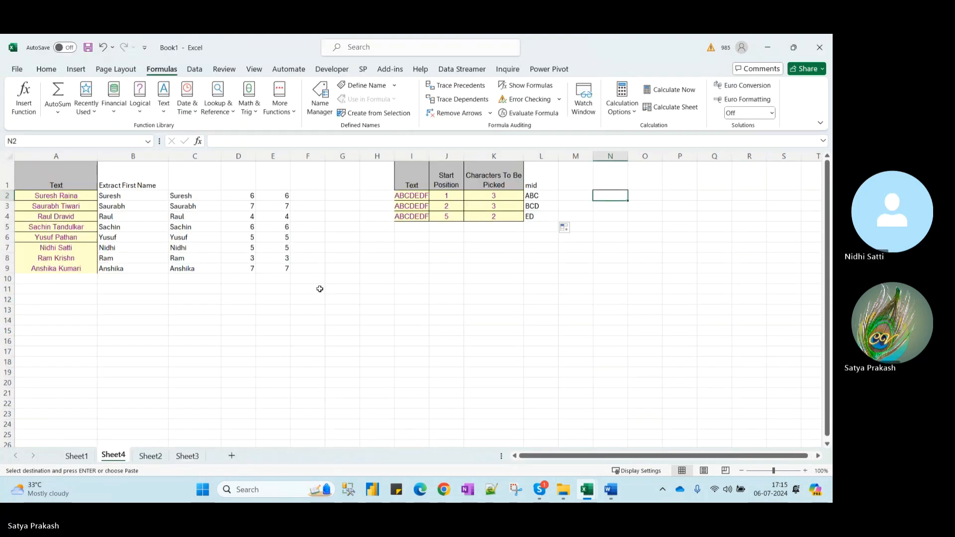
left_click(615, 180)
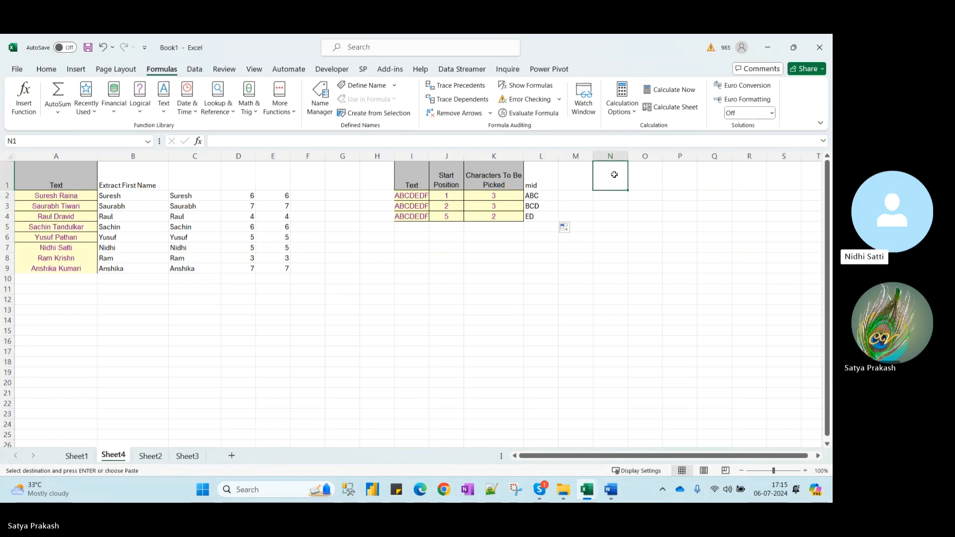
key("ctrl+v")
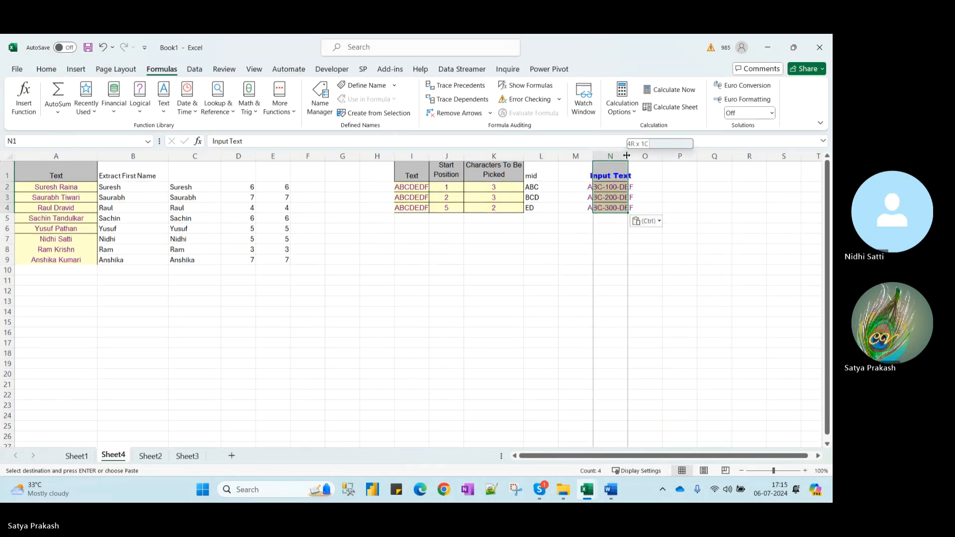
double_click(628, 156)
left_click(668, 175)
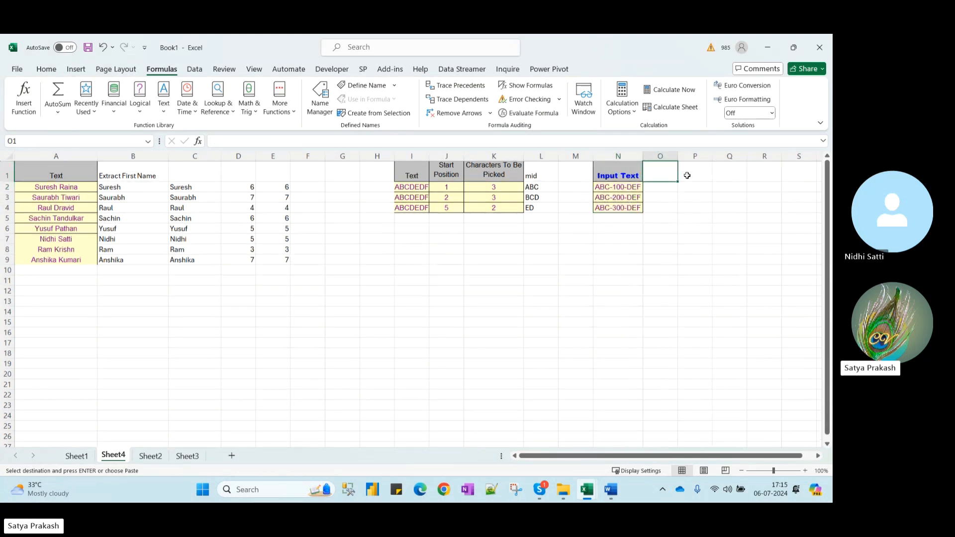
Widen column N a bit more and give O1 the heading 'mid'
left_click_drag(642, 156, 670, 157)
type("mind")
key("BackSpace")
key("BackSpace")
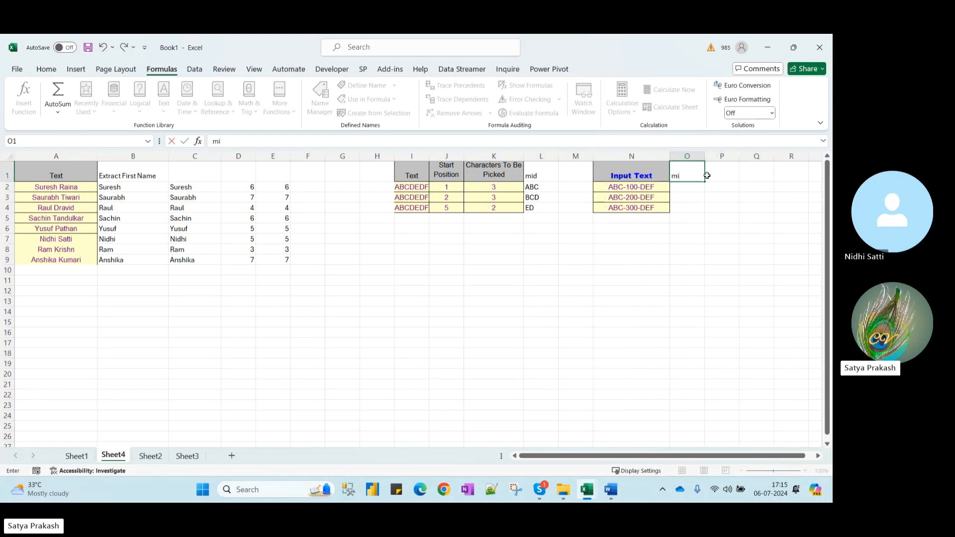
type("d")
key("Return")
Enter =MID(N2,4,3) in O2 and fill it down to O4
type("=")
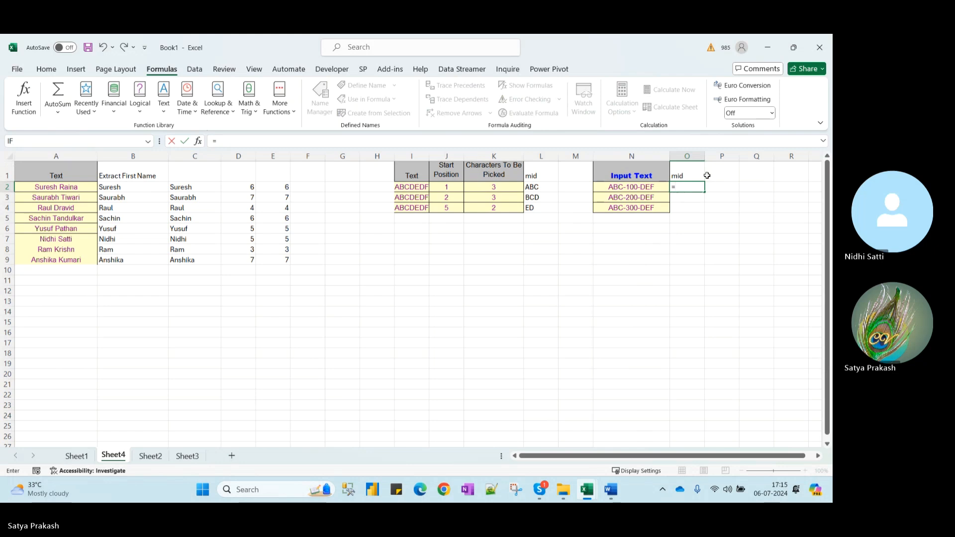
type("mid")
key("Tab")
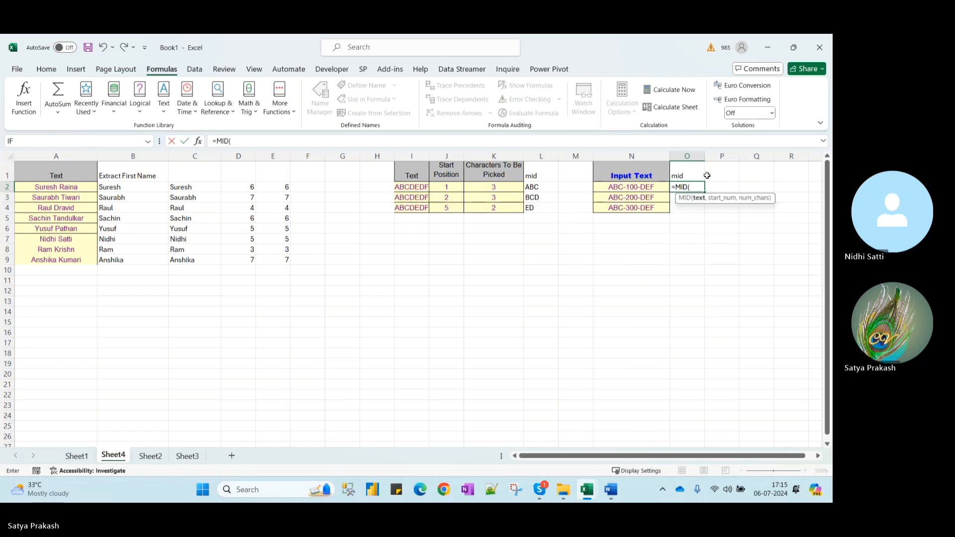
left_click(628, 191)
type(",4,3")
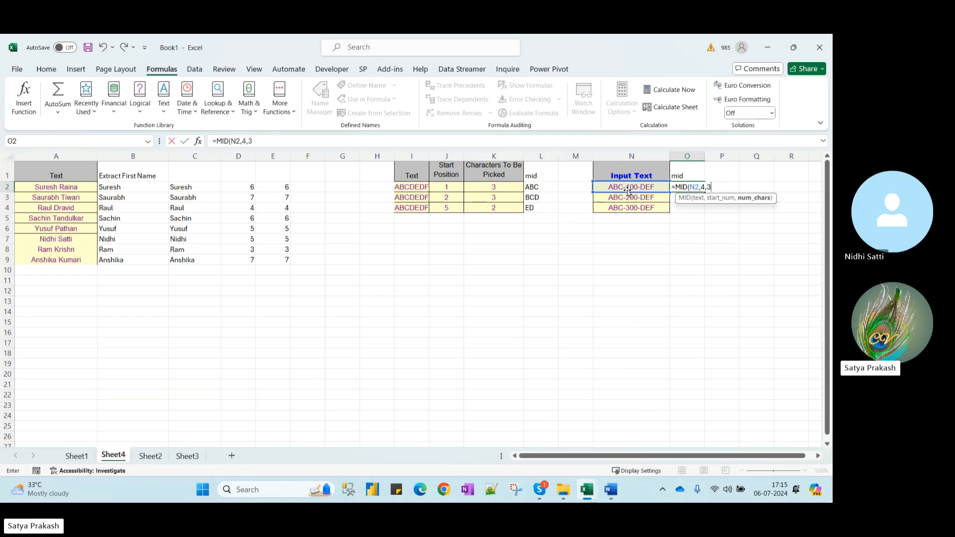
key("Return")
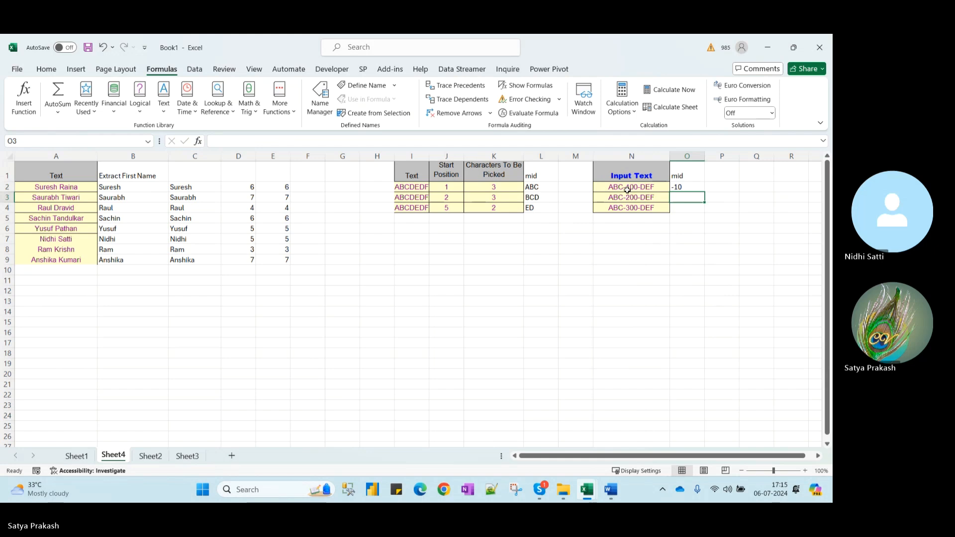
left_click(695, 190)
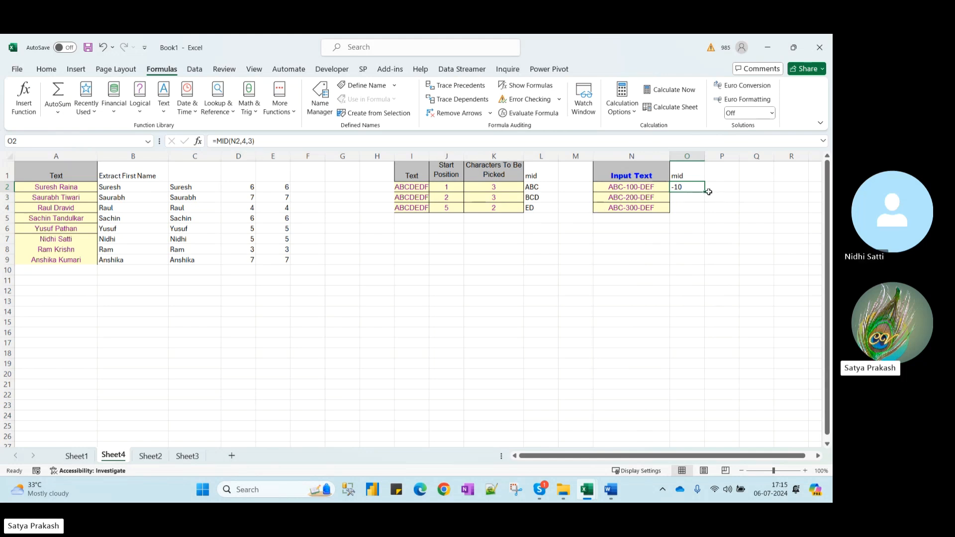
left_click_drag(705, 192, 708, 213)
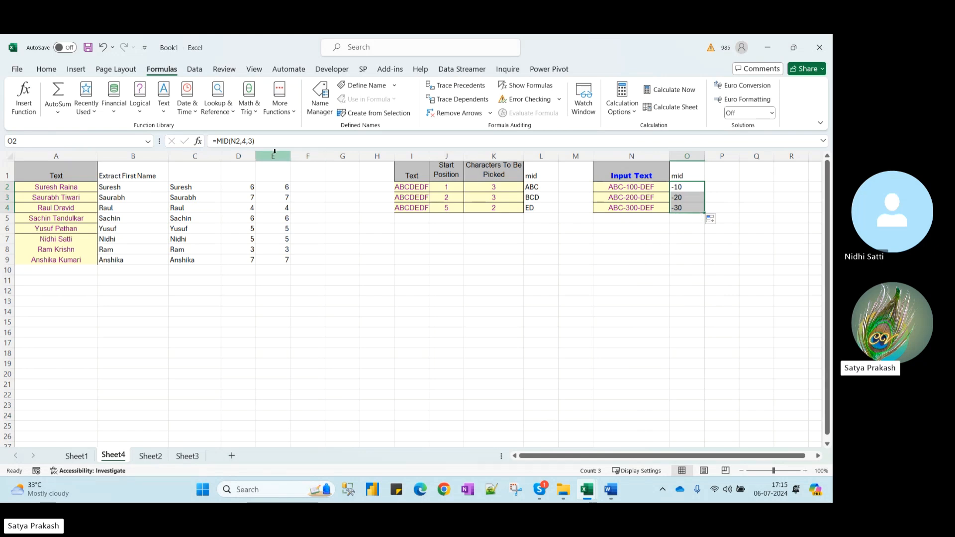
Change the start position to 5 so O2:O4 show 100, 200 and 300
left_click(246, 142)
key("BackSpace")
type("5")
key("Return")
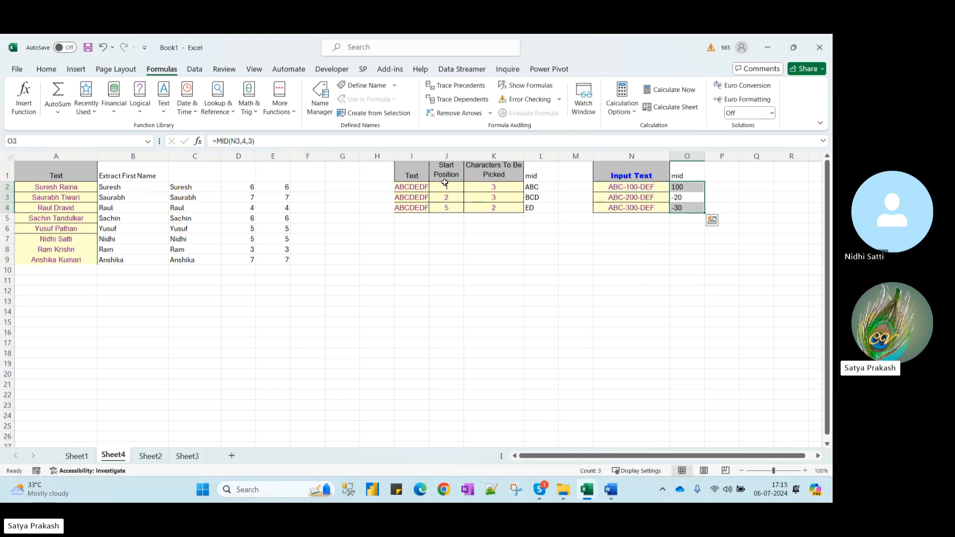
left_click(693, 189)
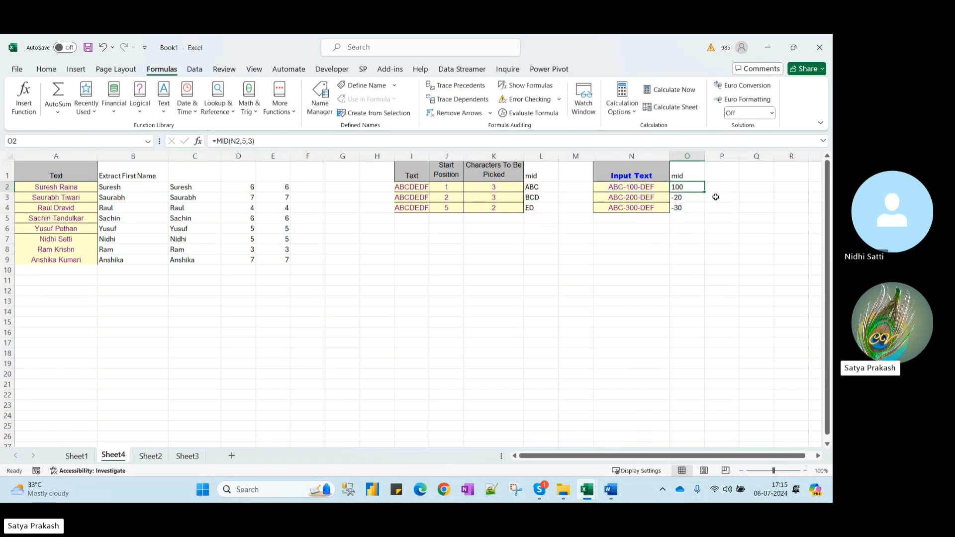
double_click(705, 192)
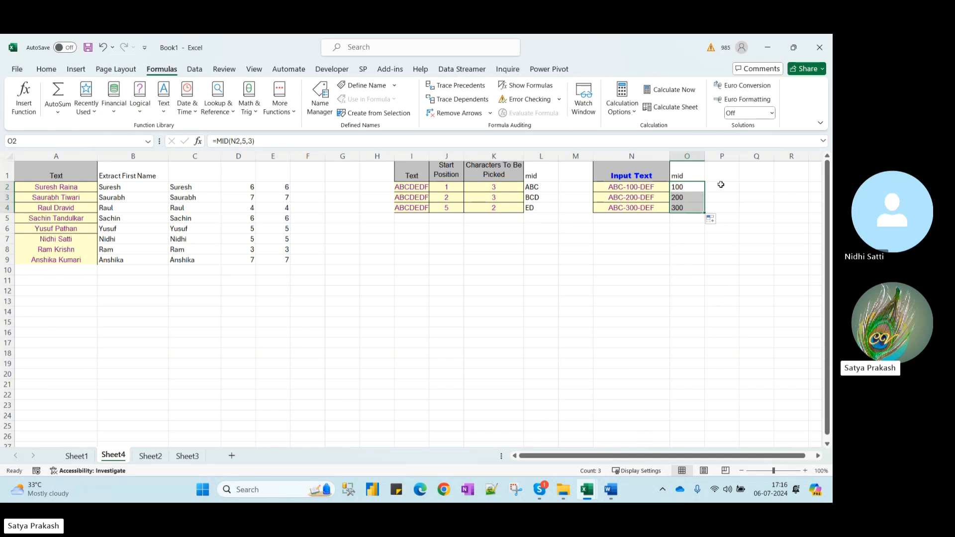
Begin the formula =MID(N2,FIND("-",N2 in cell P2
left_click(726, 184)
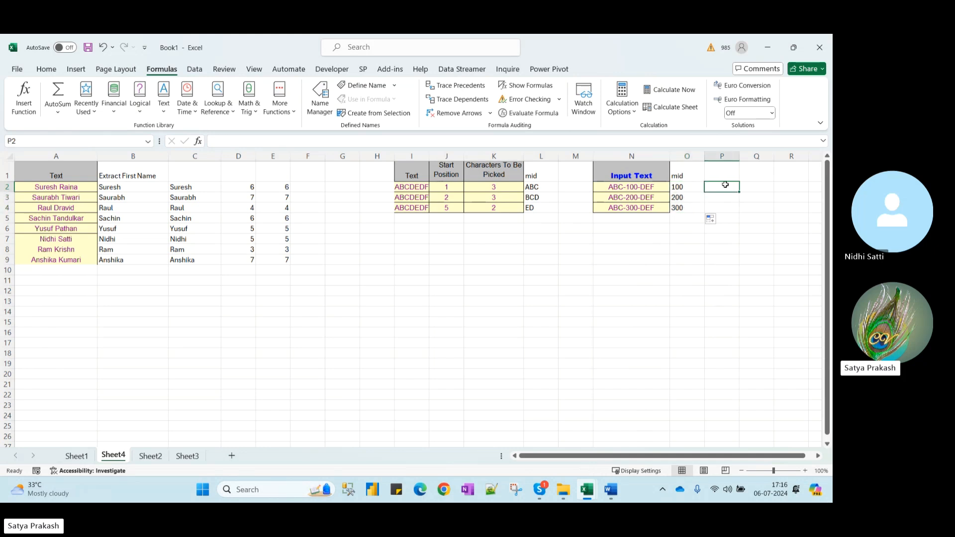
type("=mid")
key("Tab")
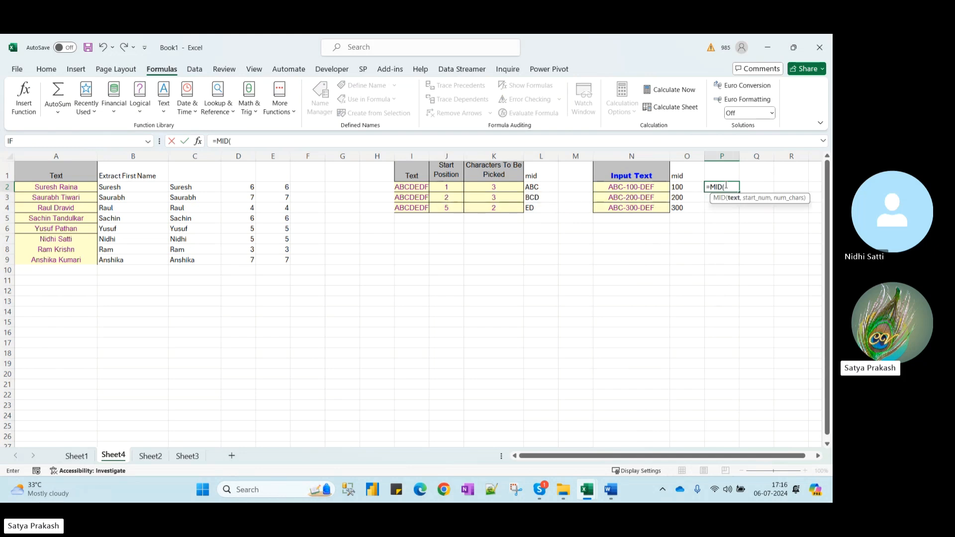
left_click(641, 187)
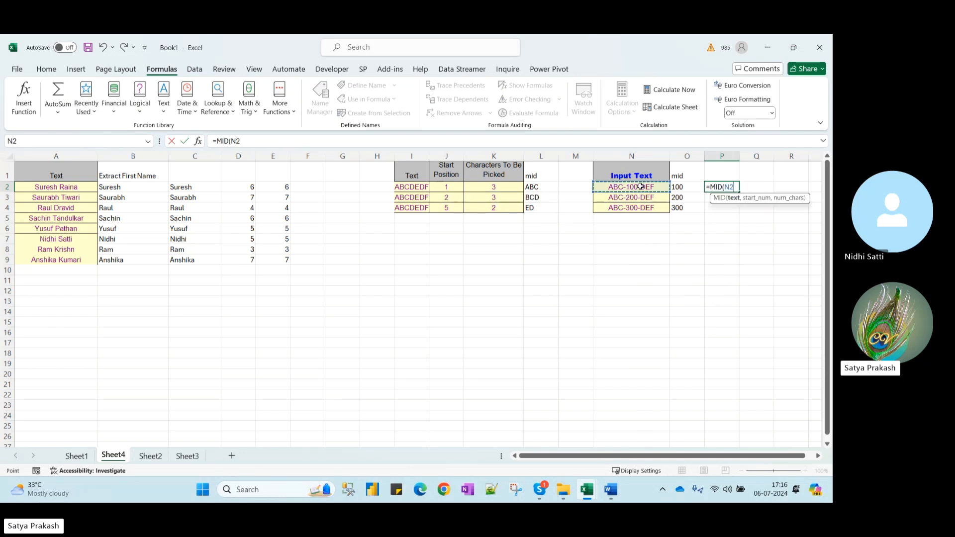
type(",")
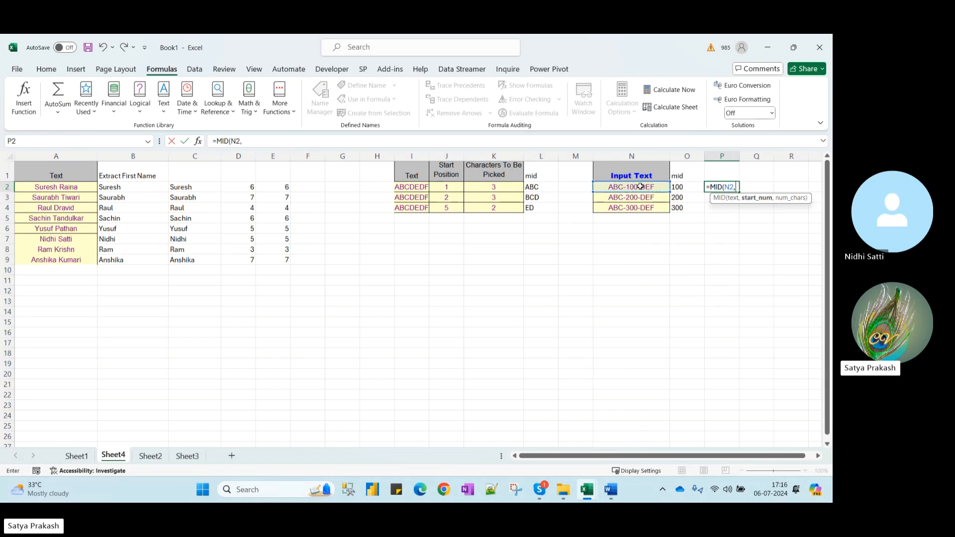
type("FIND(\"-")
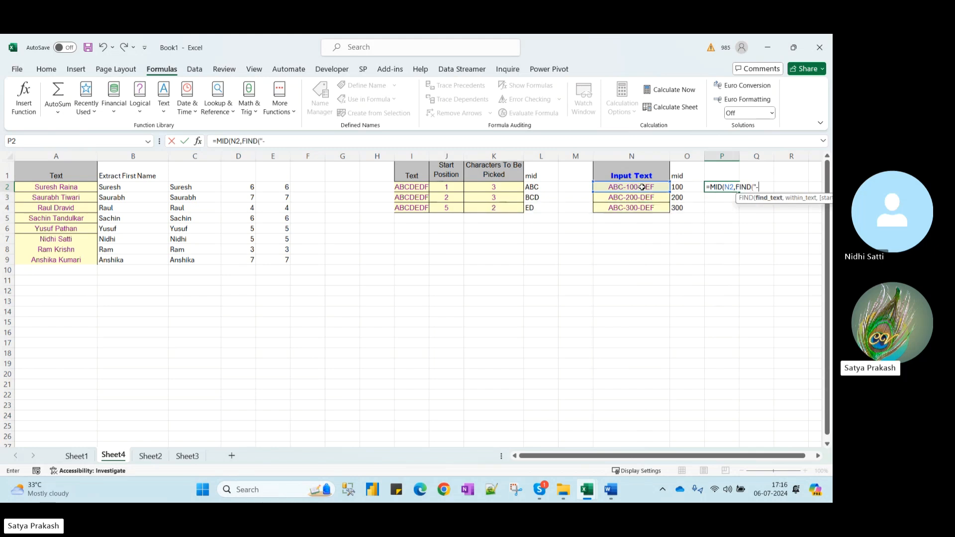
type("\",")
left_click(642, 187)
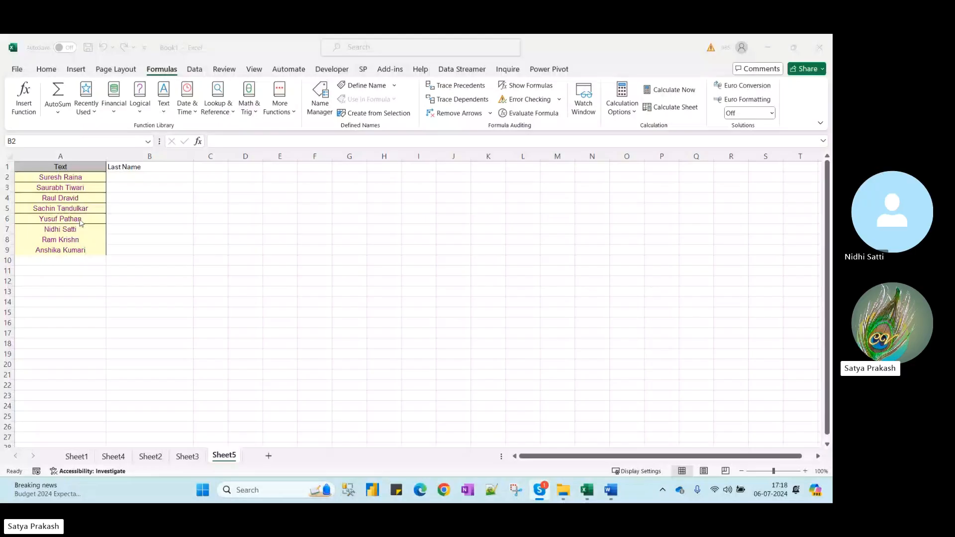
Refocus Excel and browse Sheet1 through Sheet4, checking Sheet4's B2 formula
left_click(130, 177)
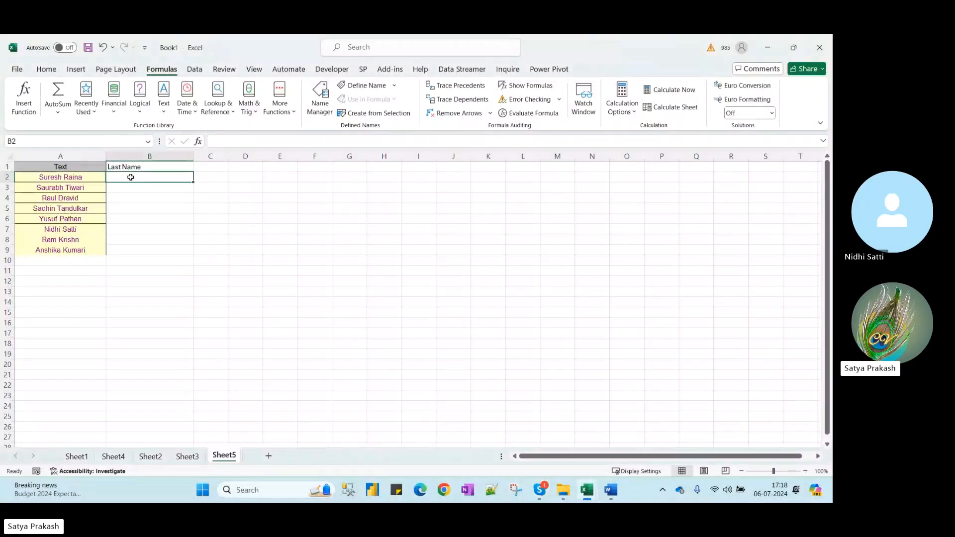
left_click(755, 120)
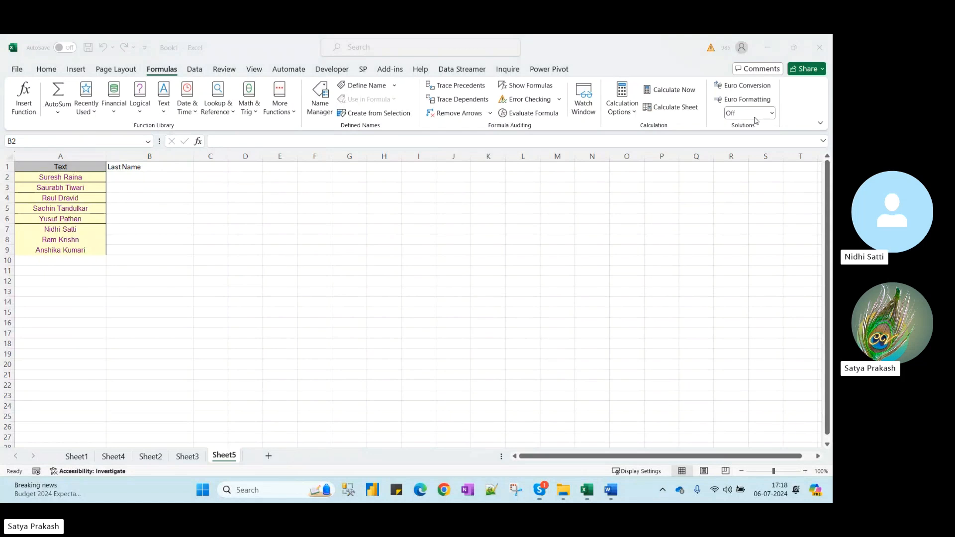
left_click(76, 456)
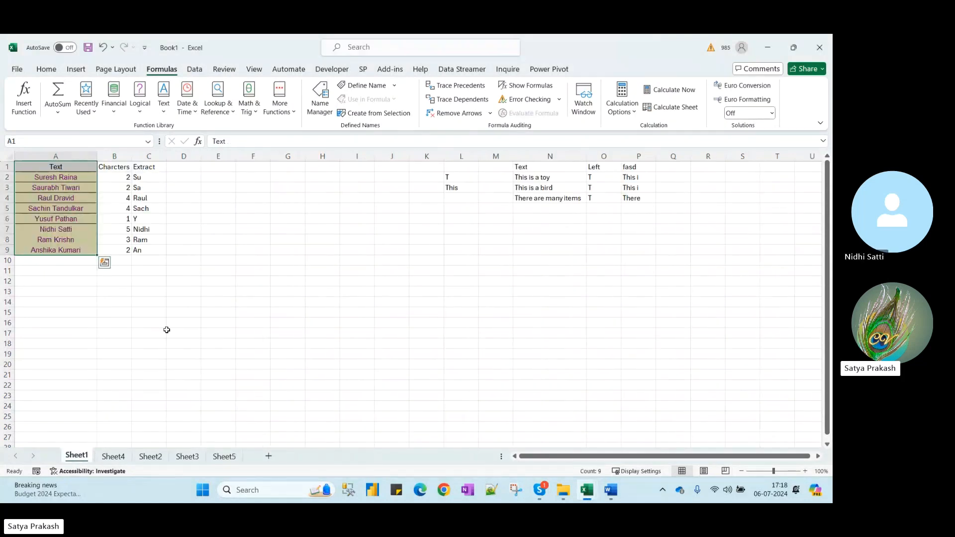
left_click(187, 457)
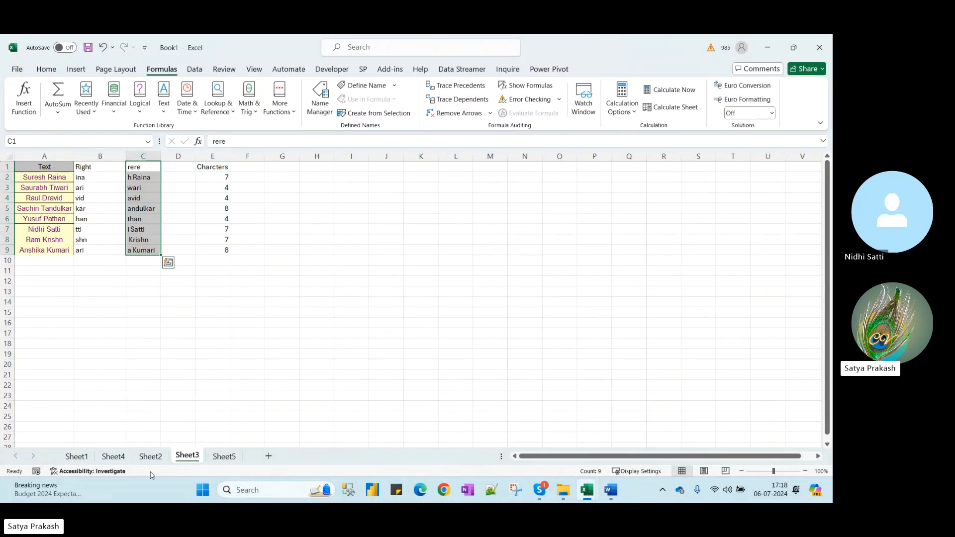
left_click(152, 457)
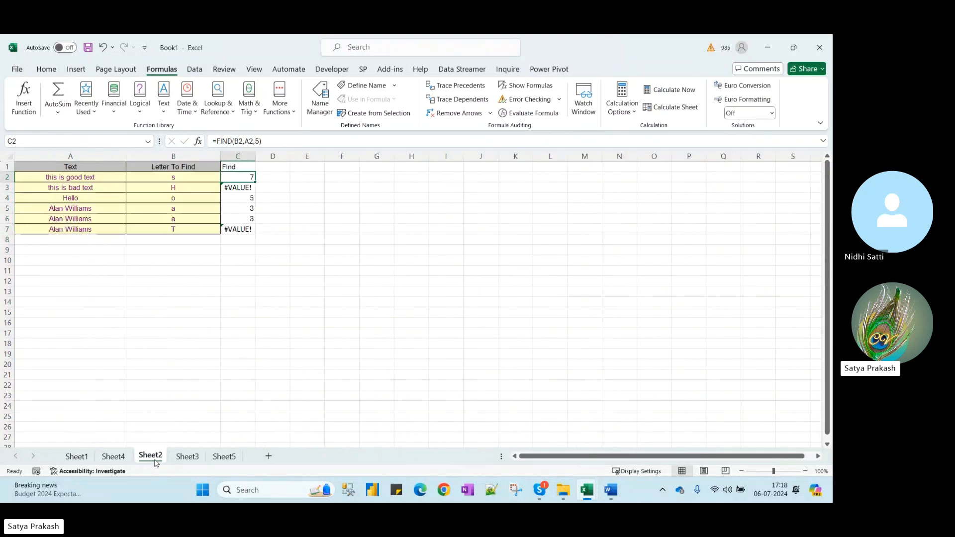
left_click(113, 456)
left_click(133, 191)
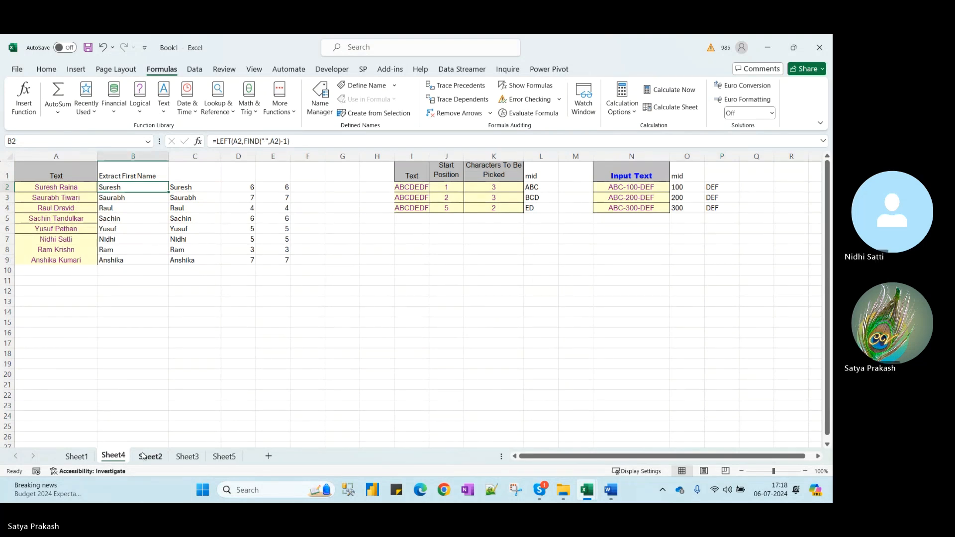
Move Sheet4 between Sheet3 and Sheet5, then open Sheet5 at cell B2
left_click_drag(119, 457, 208, 463)
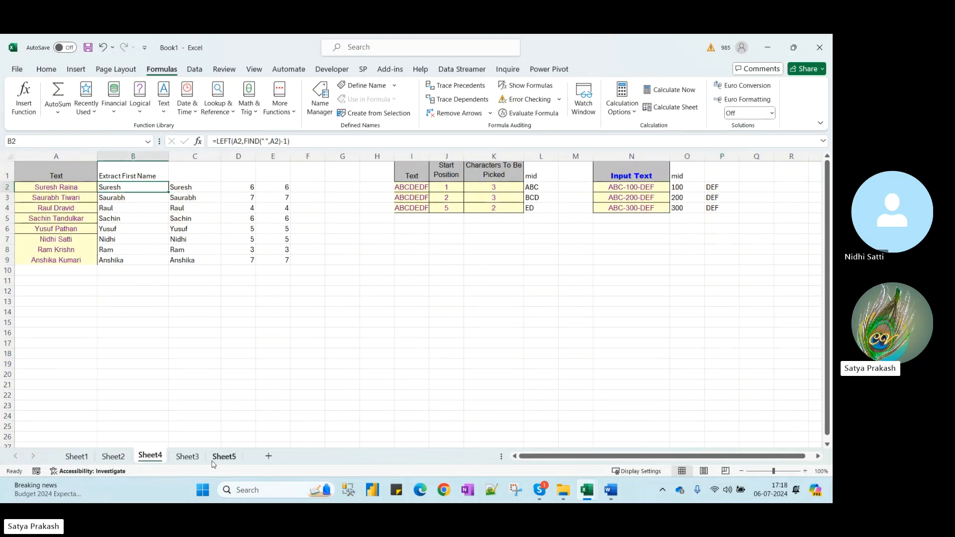
left_click(190, 462)
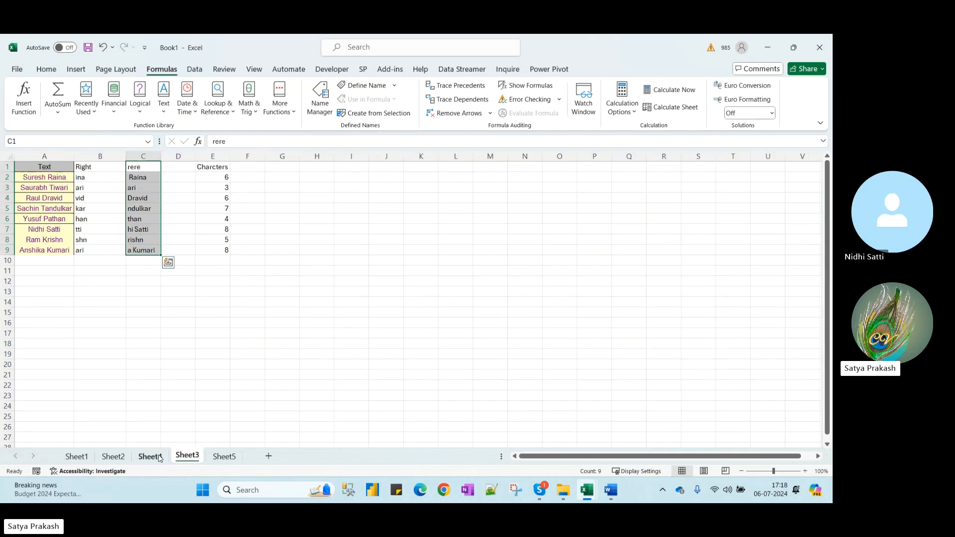
left_click_drag(150, 459, 216, 463)
left_click(229, 464)
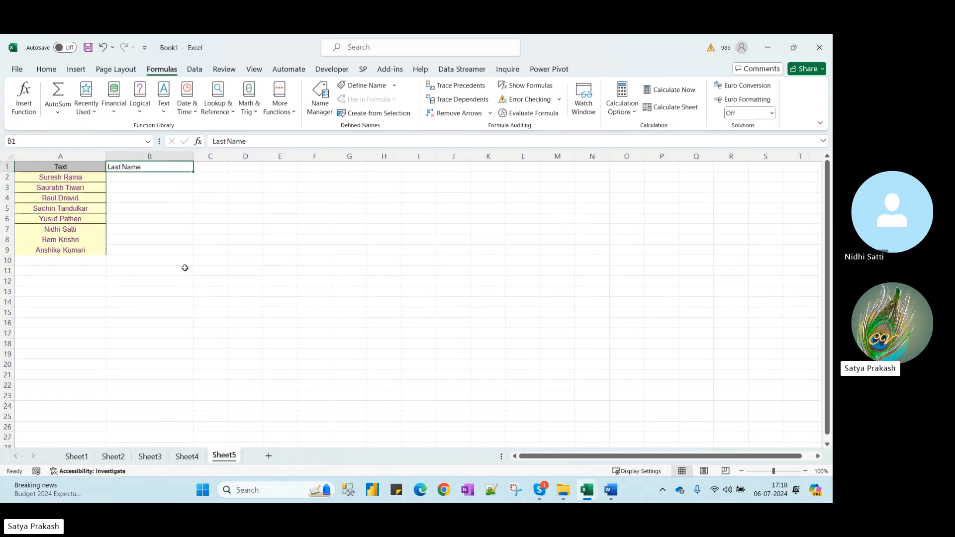
left_click(122, 177)
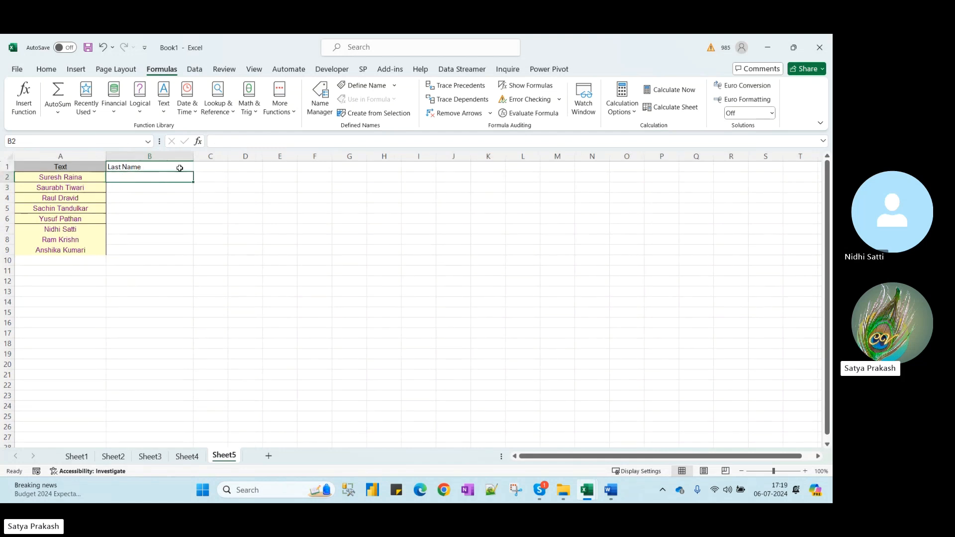
type("=")
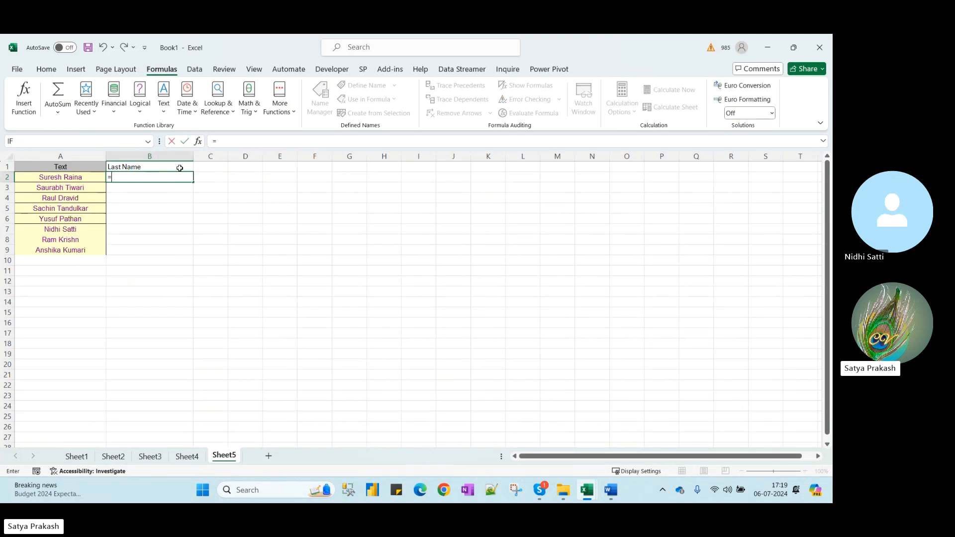
key("Escape")
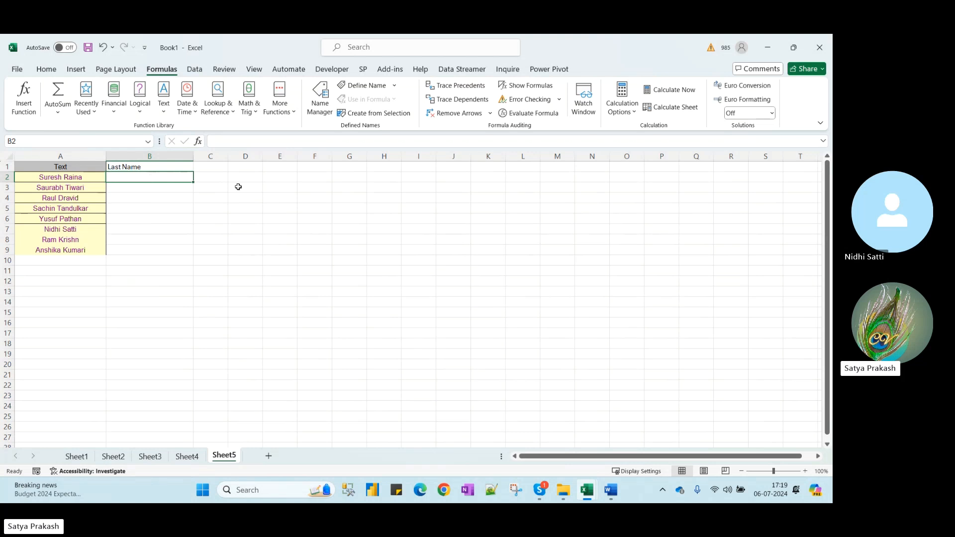
type("=mid")
key("BackSpace")
key("BackSpace")
type("ind")
key("BackSpace")
key("BackSpace")
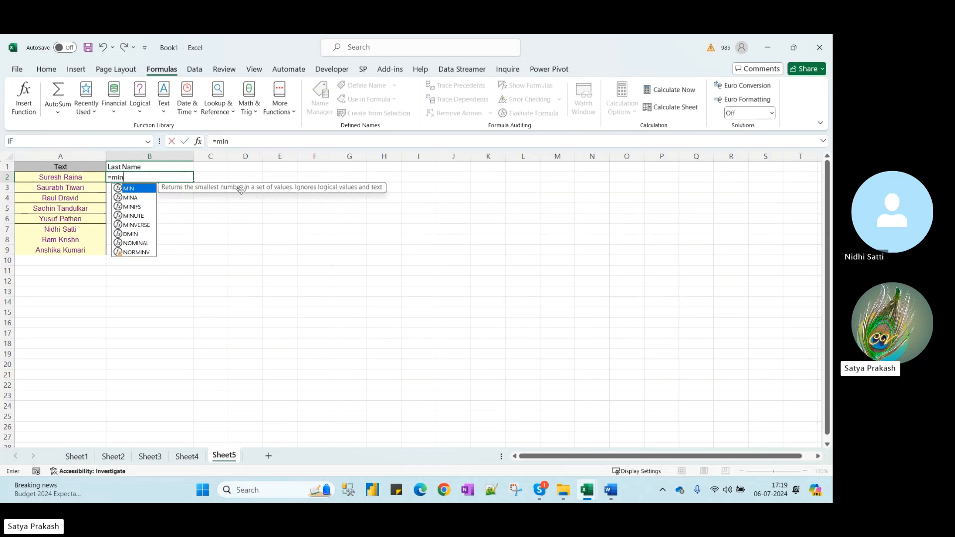
type("d")
key("Escape")
key("Escape")
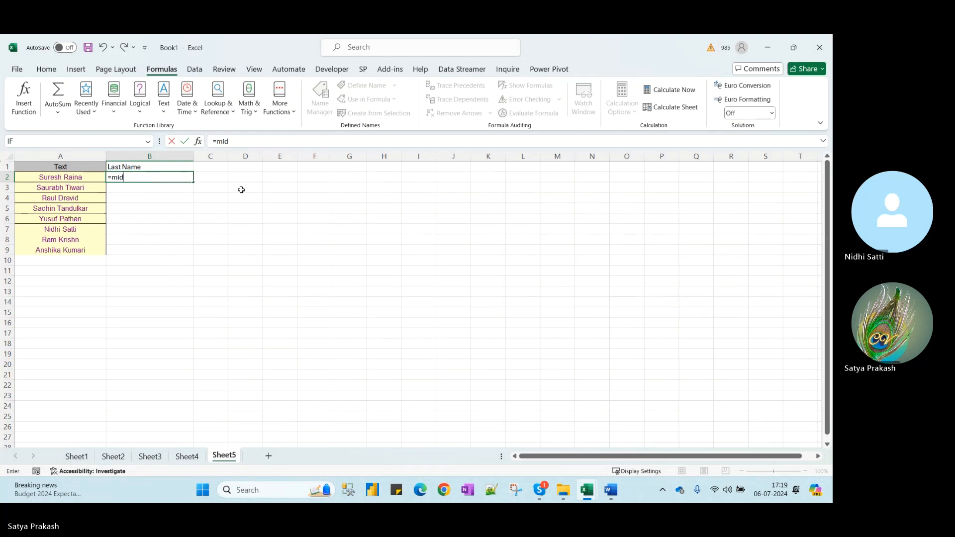
mouse_move(613, 499)
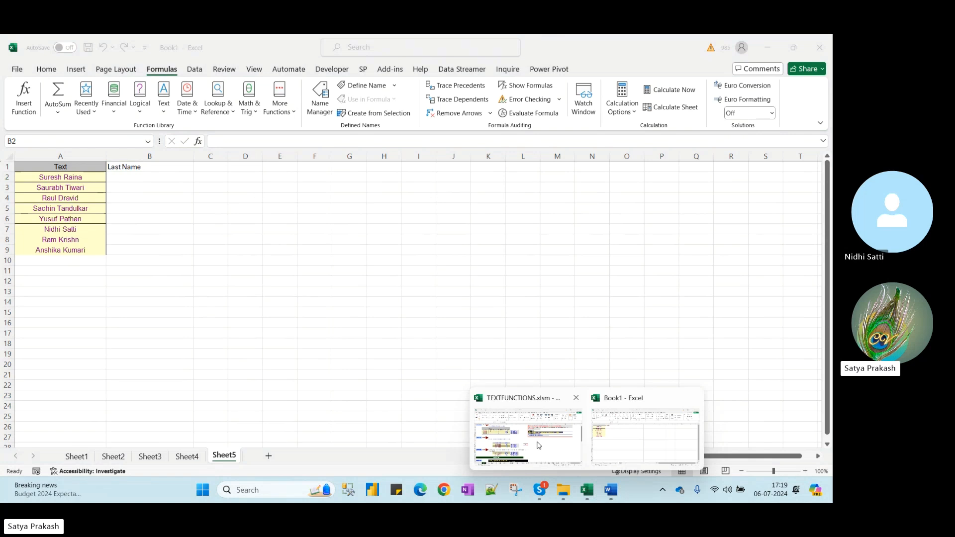
left_click(537, 445)
scroll(567, 328, "up", 1)
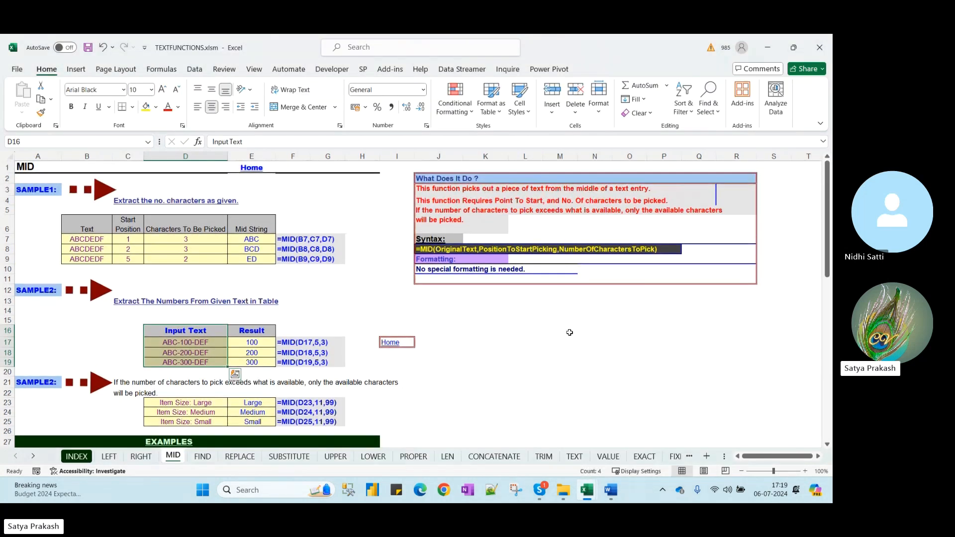
left_click(574, 313)
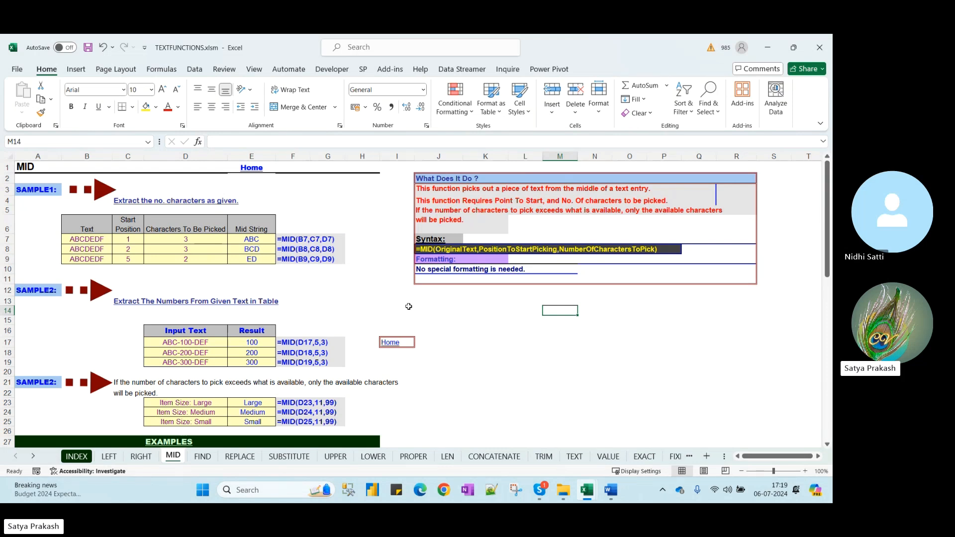
left_click(359, 287)
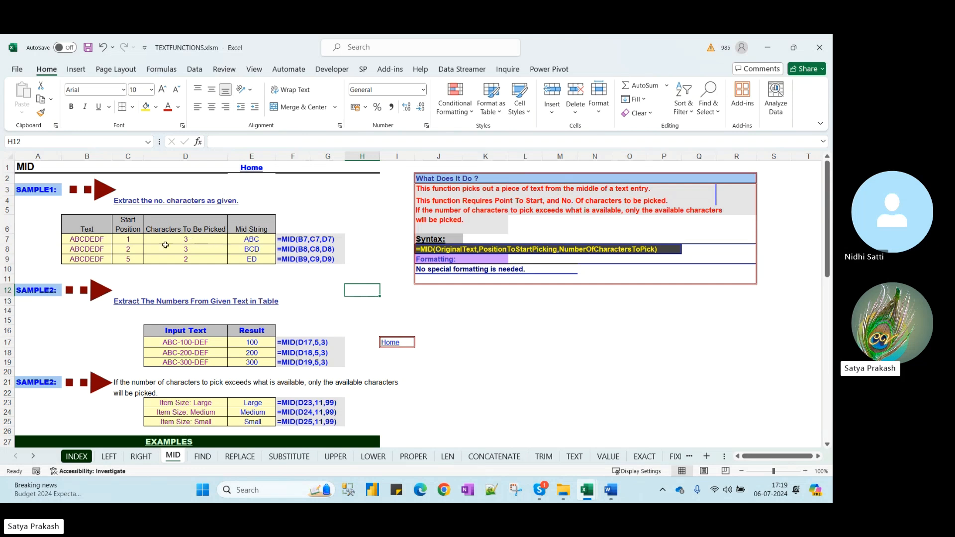
left_click_drag(186, 239, 185, 258)
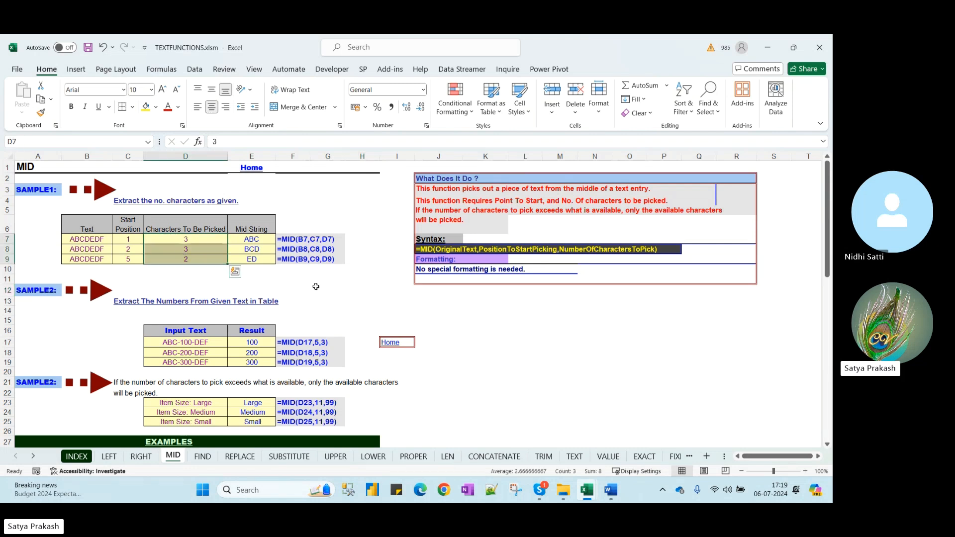
left_click(765, 49)
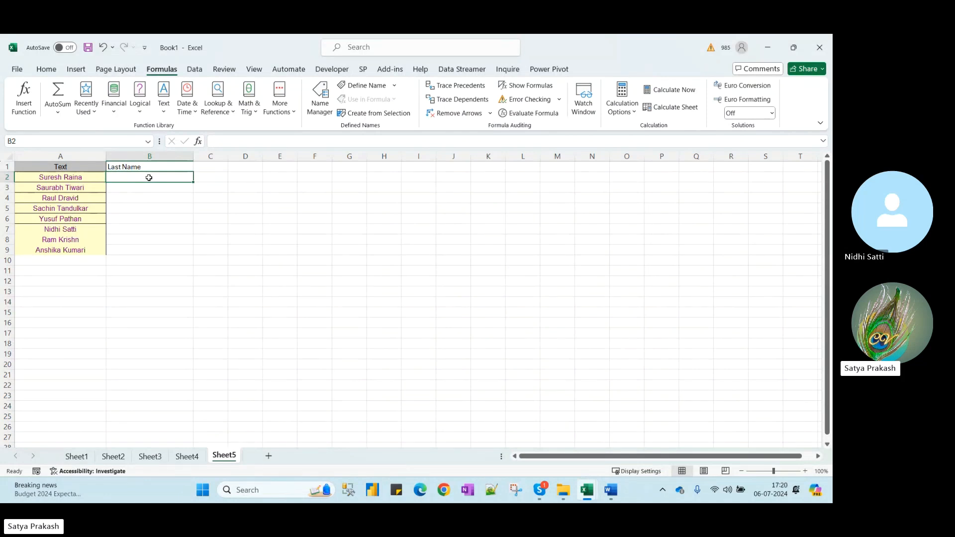
type("=mid")
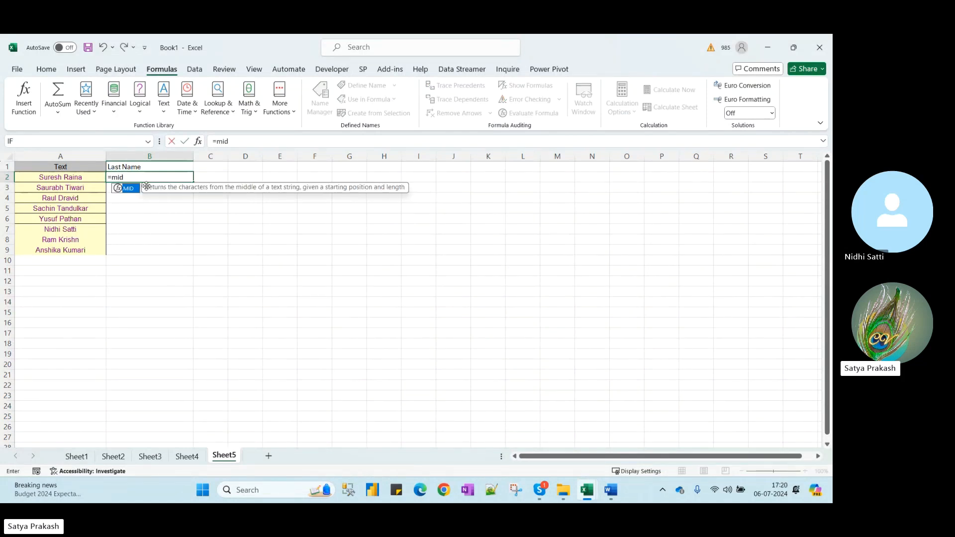
key("Tab")
left_click(78, 178)
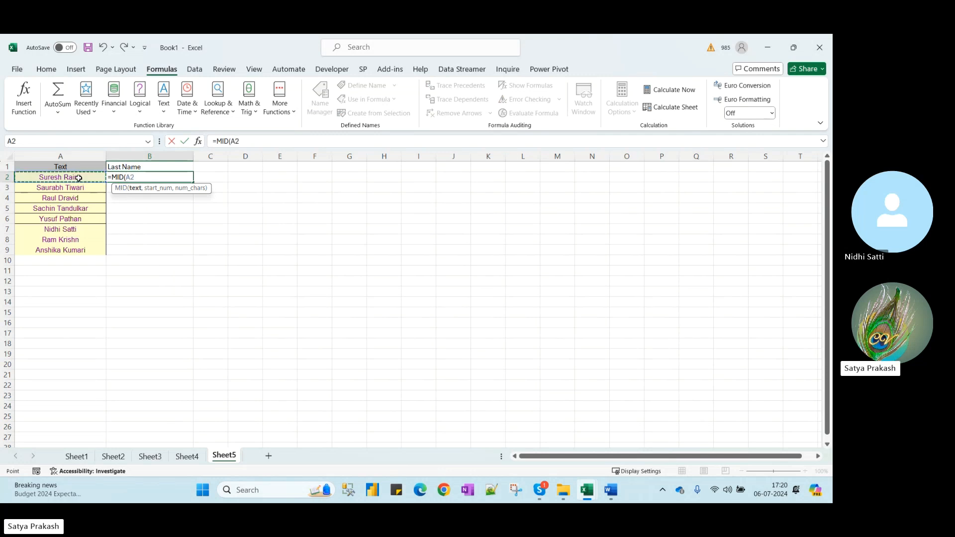
type(",")
type("6")
key("BackSpace")
type("3,")
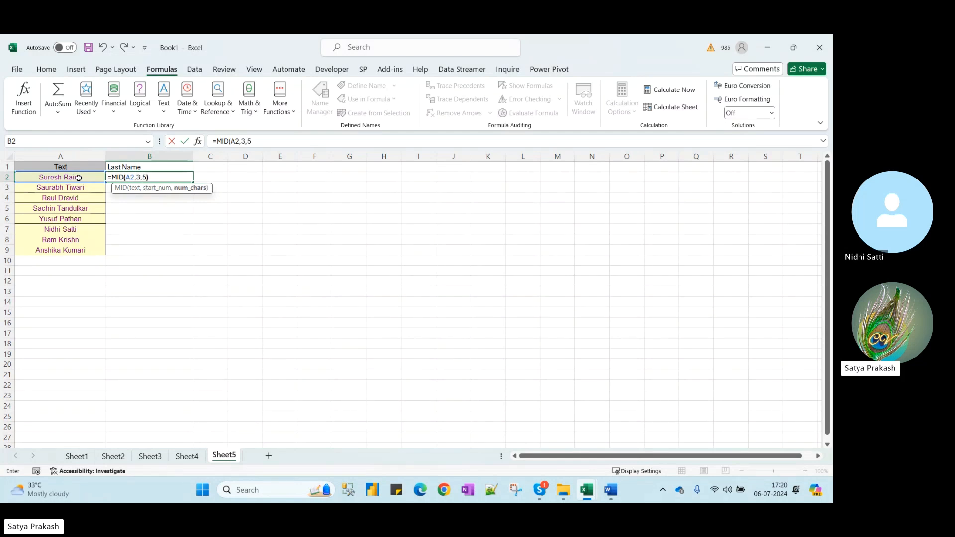
type("5")
key("ctrl+Return")
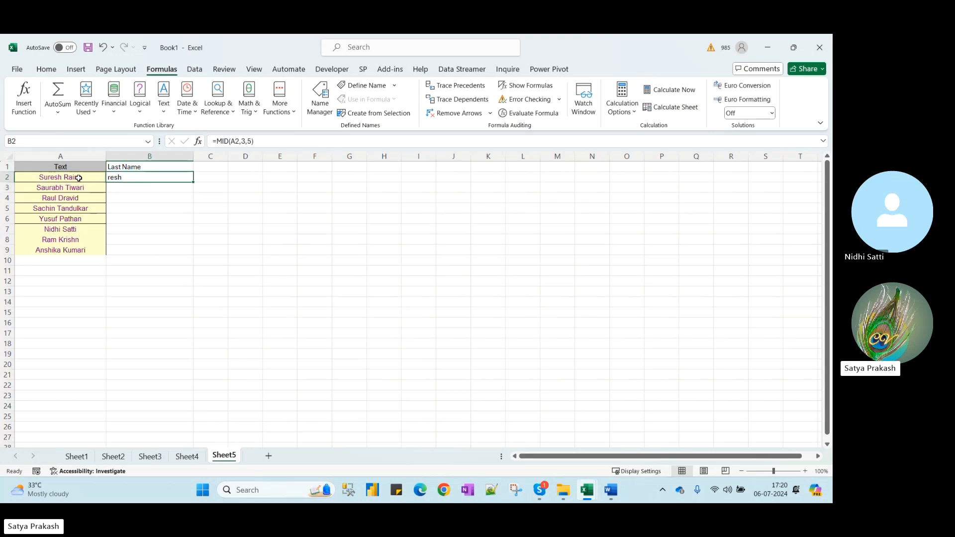
left_click(254, 142)
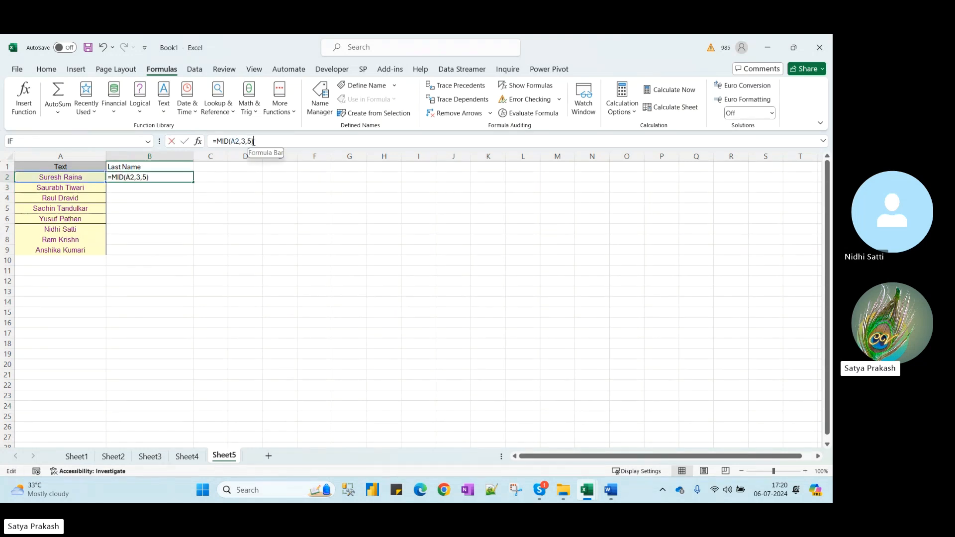
type("0")
key("Return")
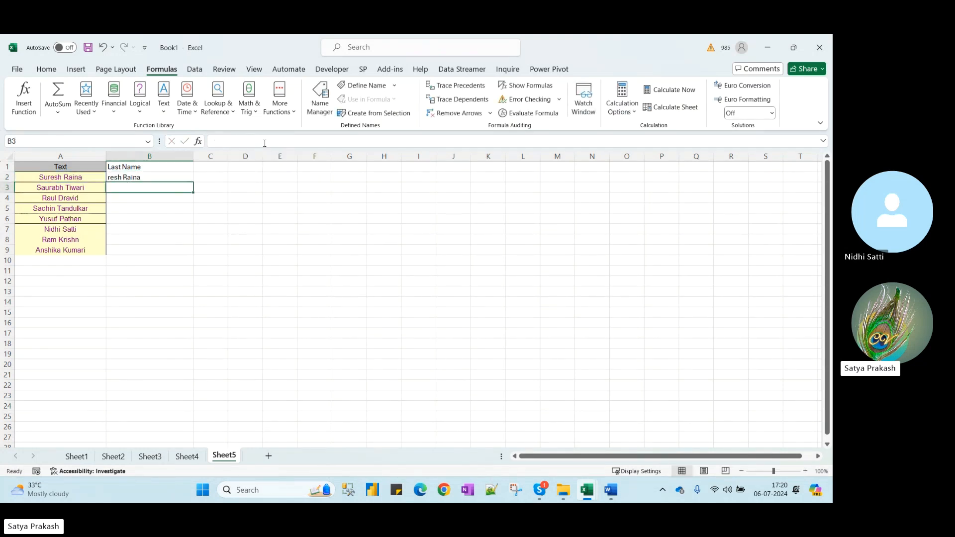
key("Up")
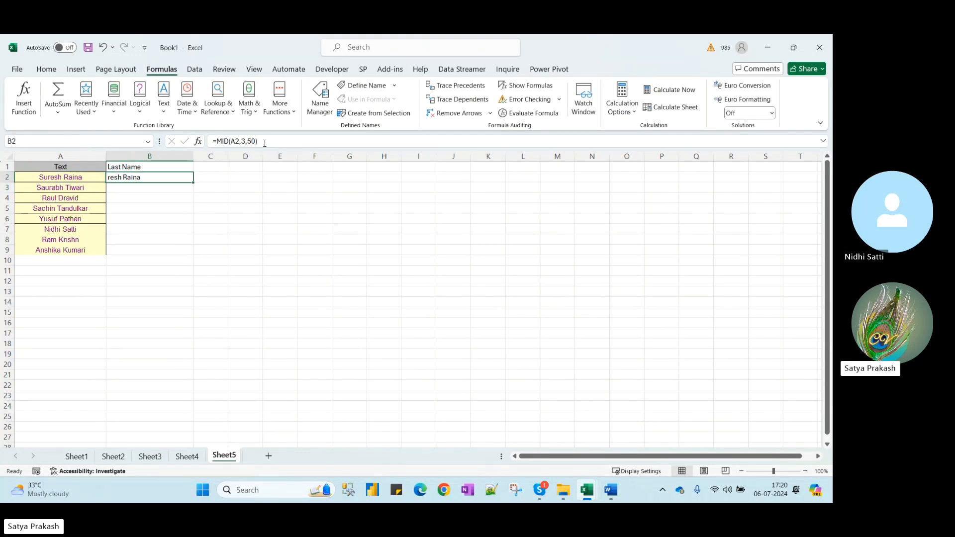
double_click(194, 183)
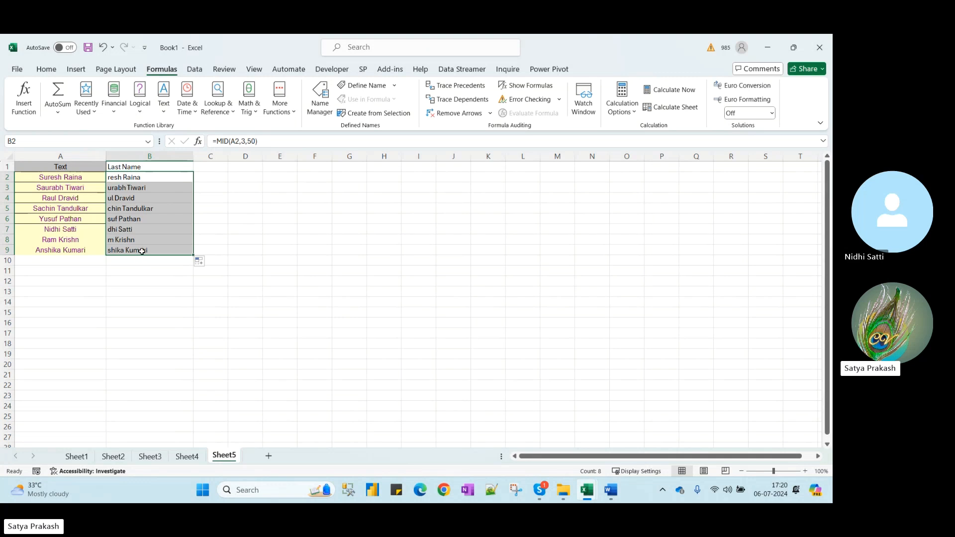
left_click(140, 178)
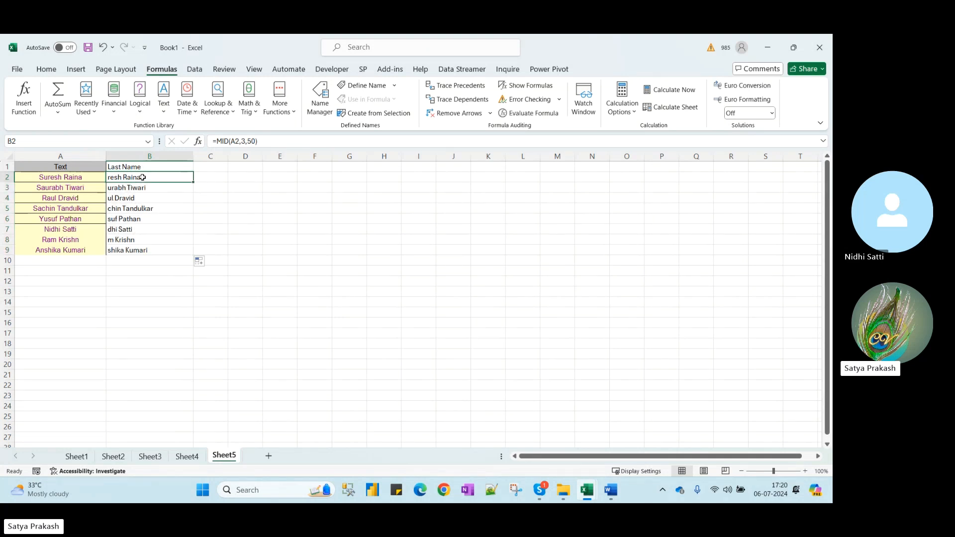
key("ctrl+shift+Down")
key("Delete")
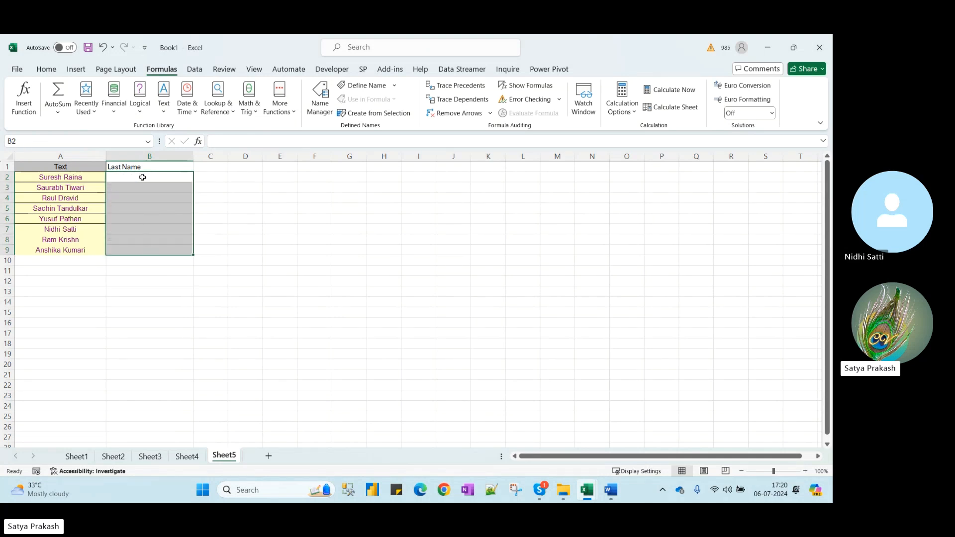
Start a MID formula in B2 using A2 as its text, fixing autocomplete typos
left_click(143, 178)
type("=mdi")
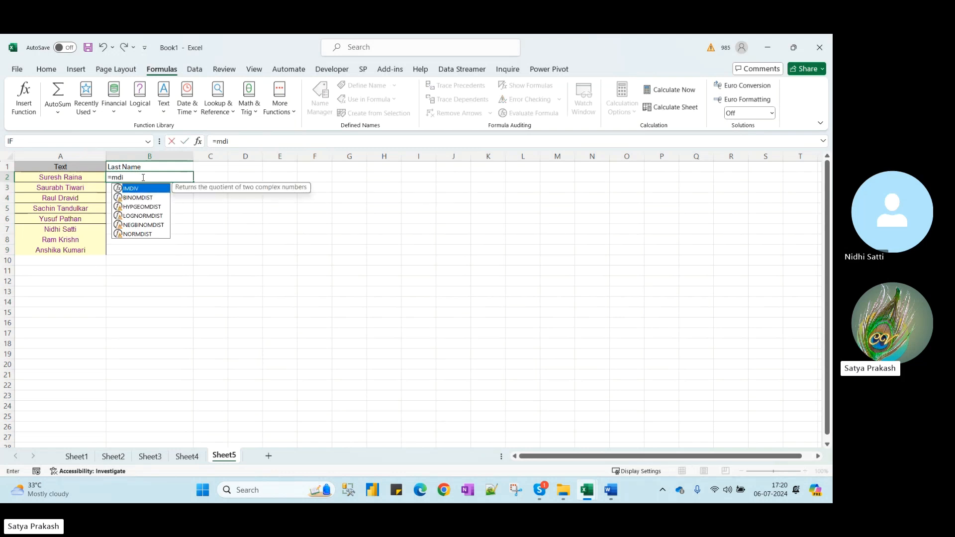
key("Tab")
key("BackSpace")
key("BackSpace")
key("BackSpace")
key("BackSpace")
type("d")
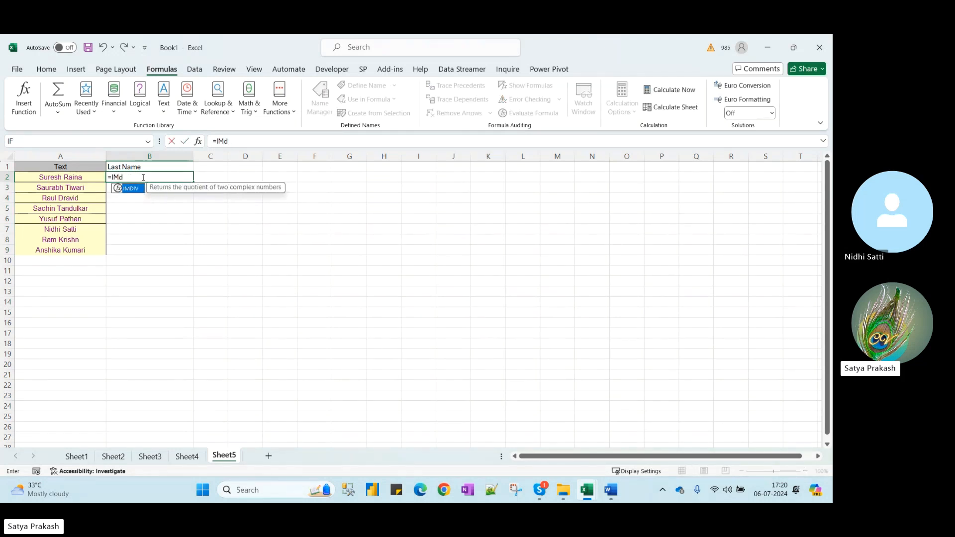
key("BackSpace")
key("BackSpace")
key("BackSpace")
type("mind")
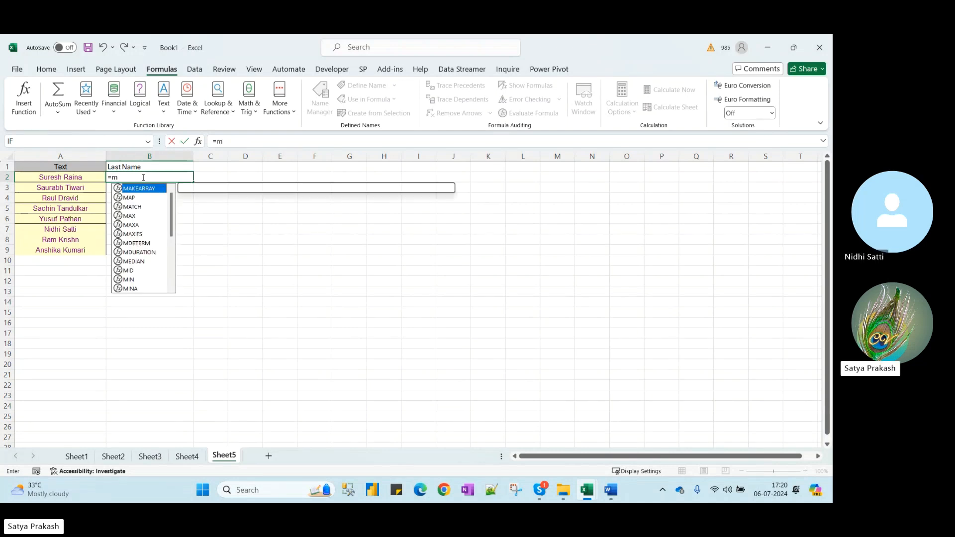
key("BackSpace")
key("BackSpace")
key("Tab")
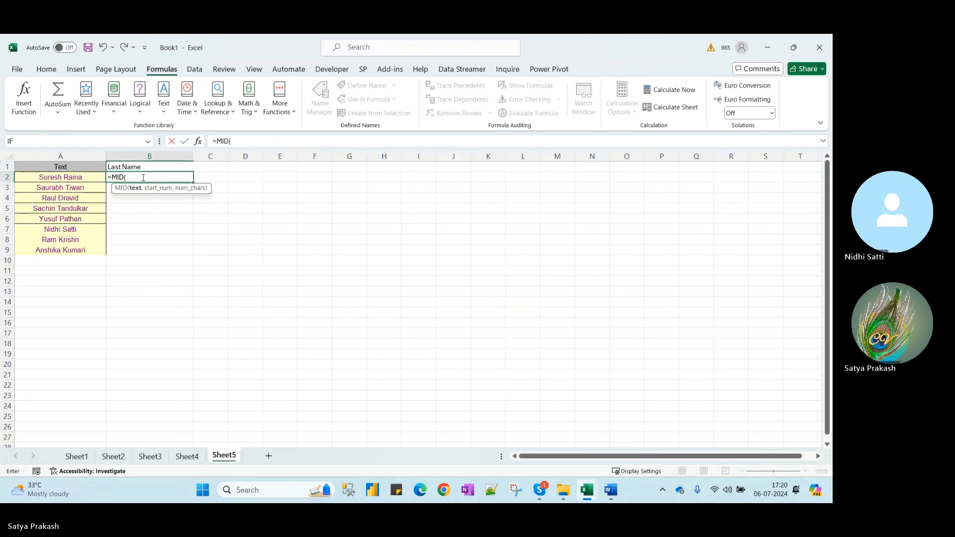
left_click(38, 177)
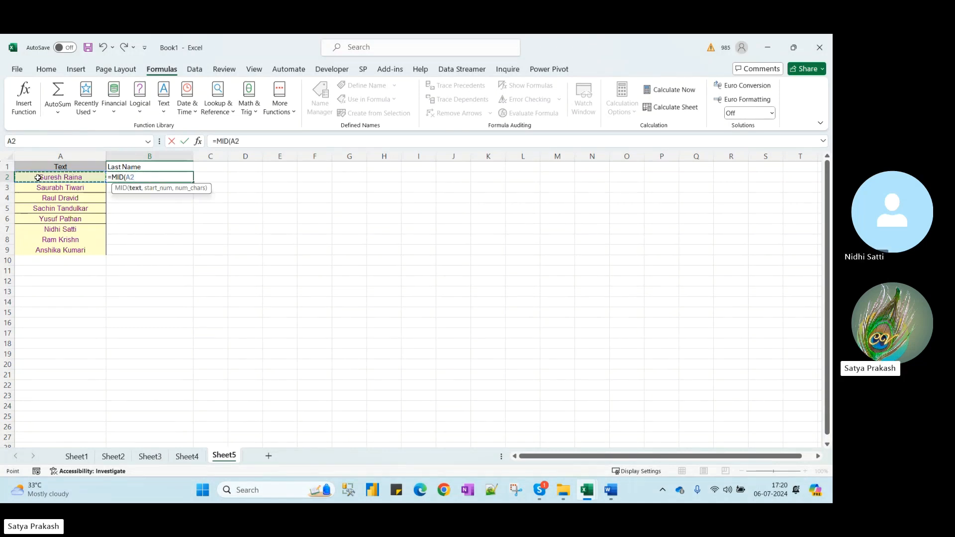
Complete it as =MID(A2,FIND(" ",A2),20) and commit it
type(",")
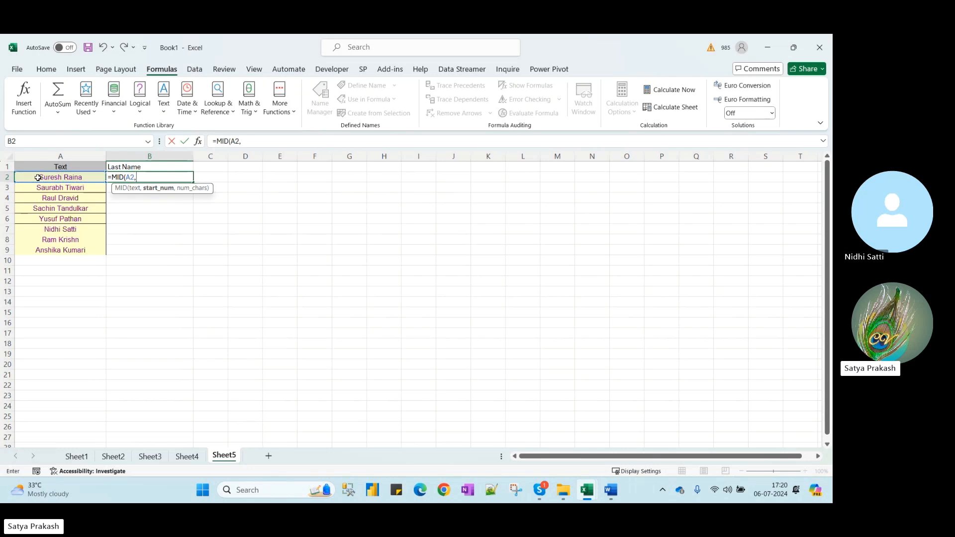
type("\"")
key("BackSpace")
type("F")
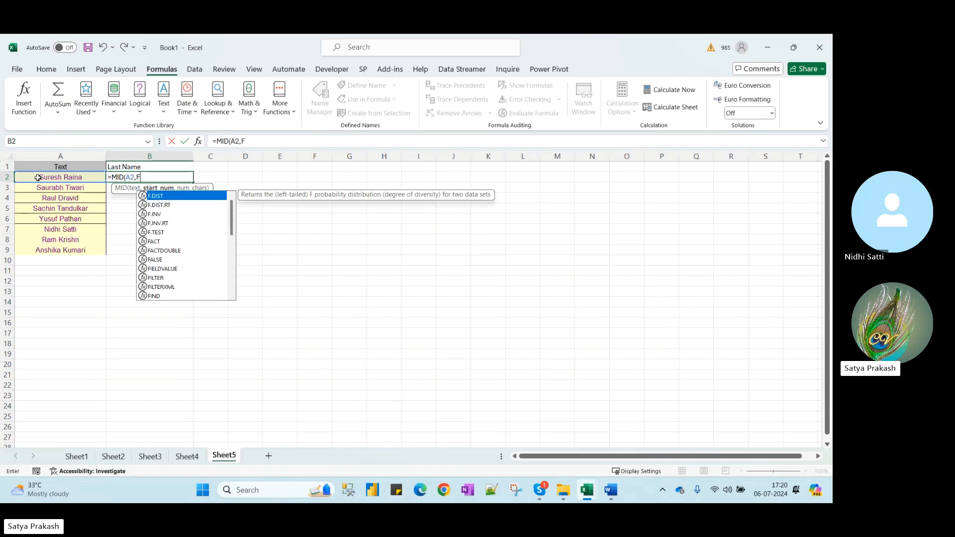
type("IND")
key("Tab")
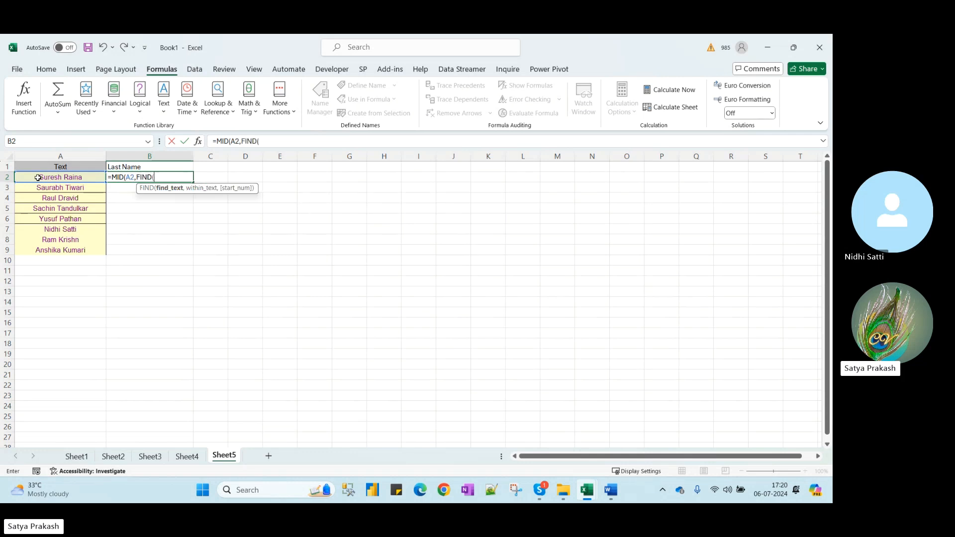
type("\")")
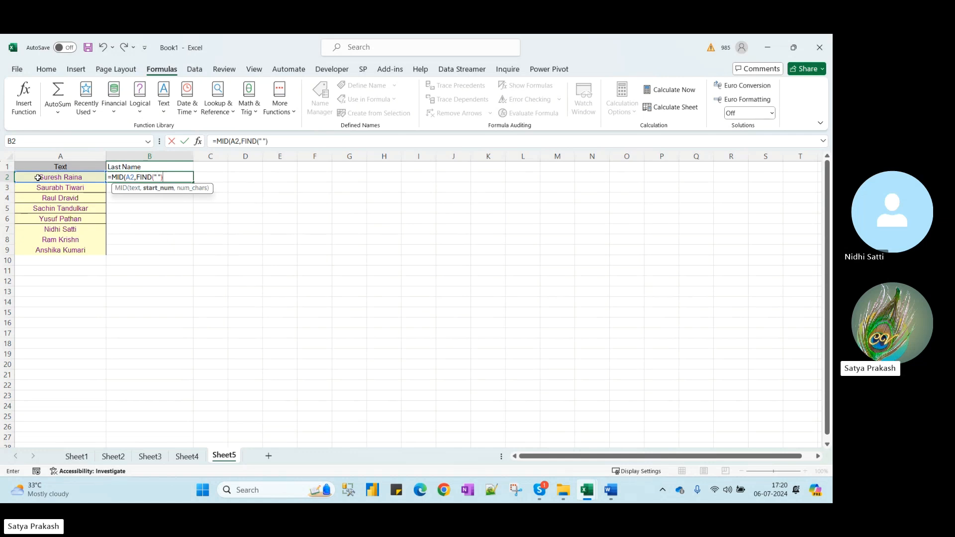
key("BackSpace")
type(",")
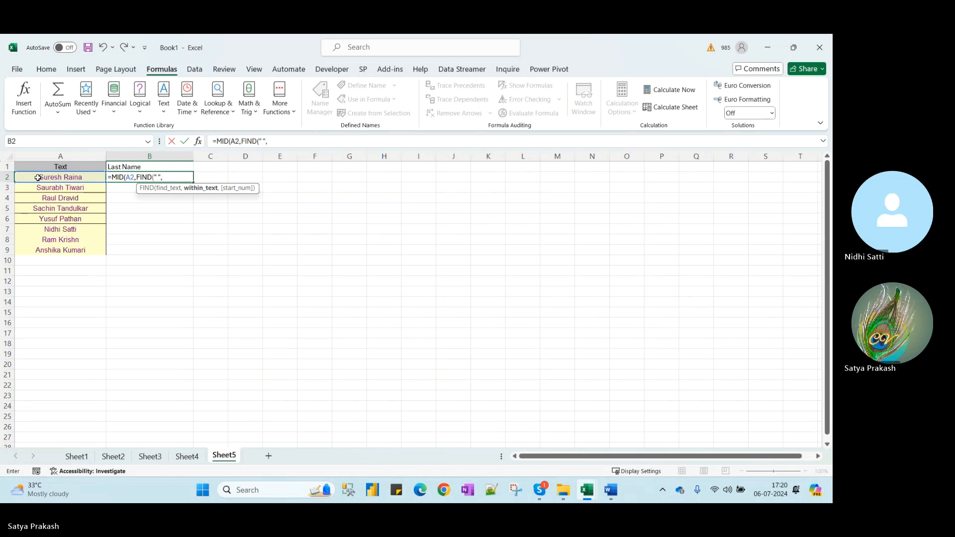
left_click(36, 176)
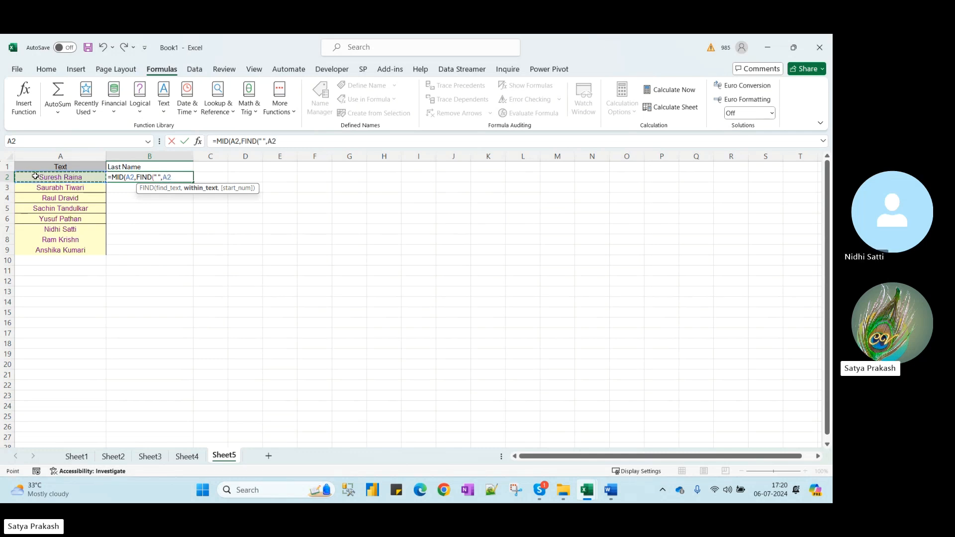
type(")")
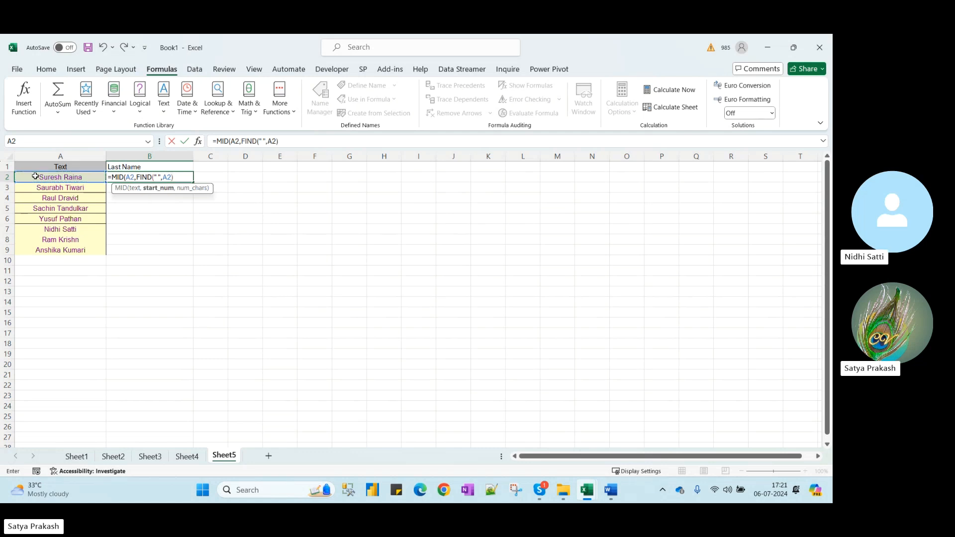
type(",")
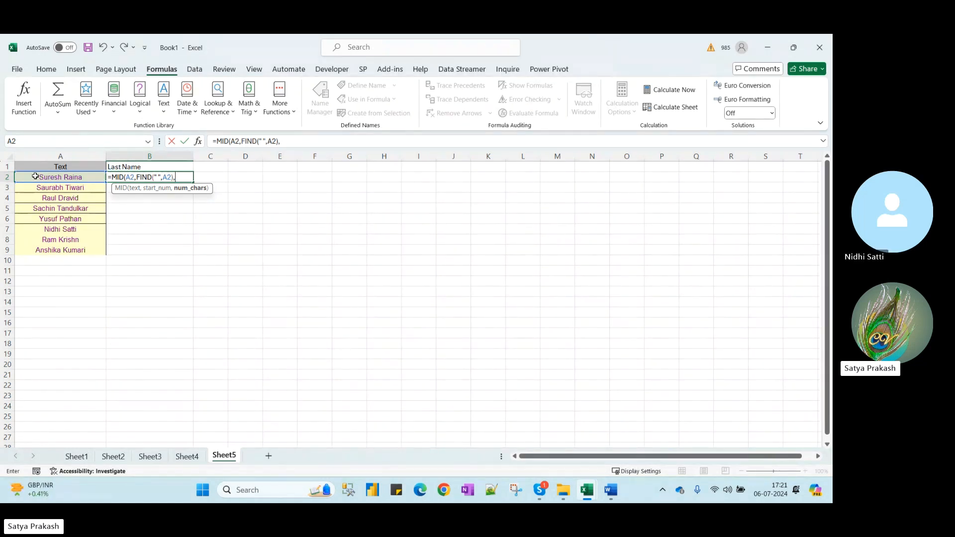
type("20)")
key("Return")
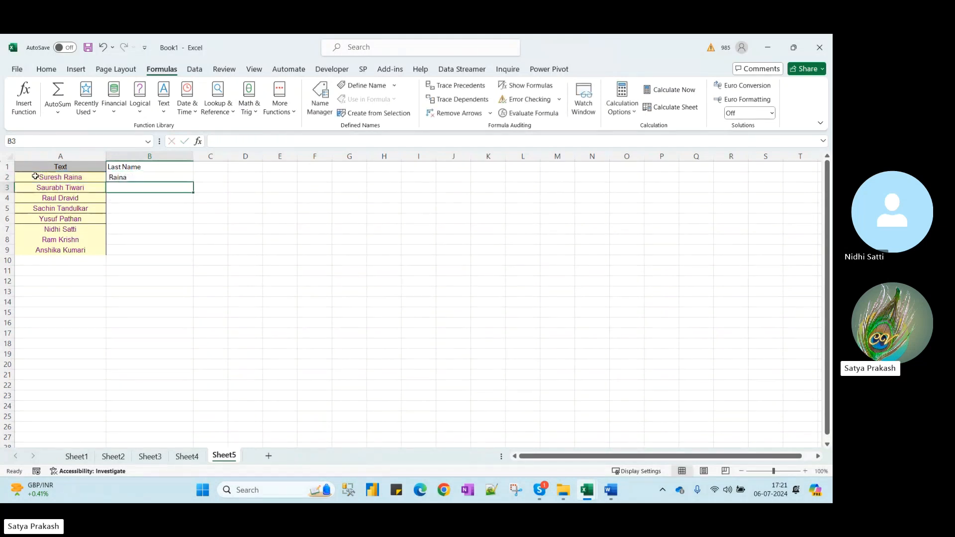
Add +1 after FIND so extraction starts after the space; trial-fill, then clear B3:B9
key("Up")
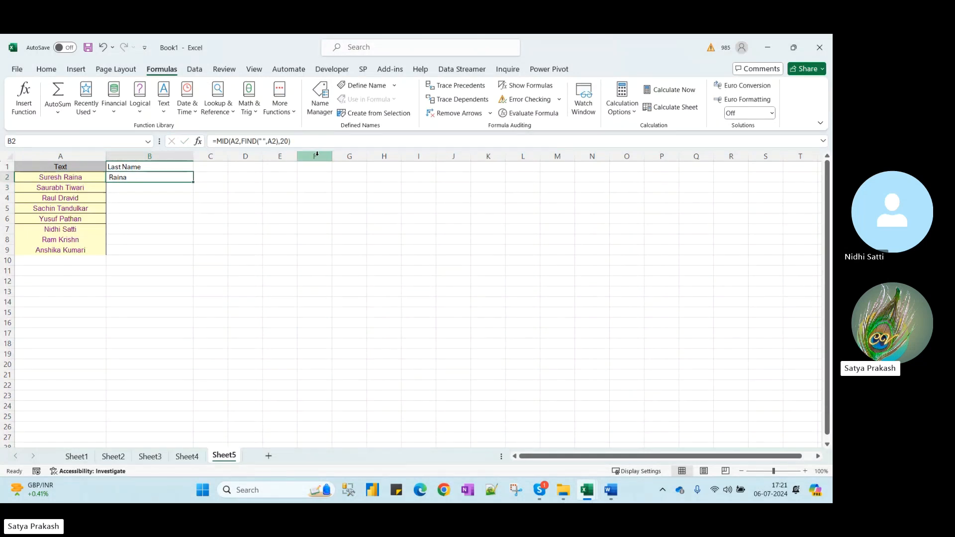
left_click(280, 140)
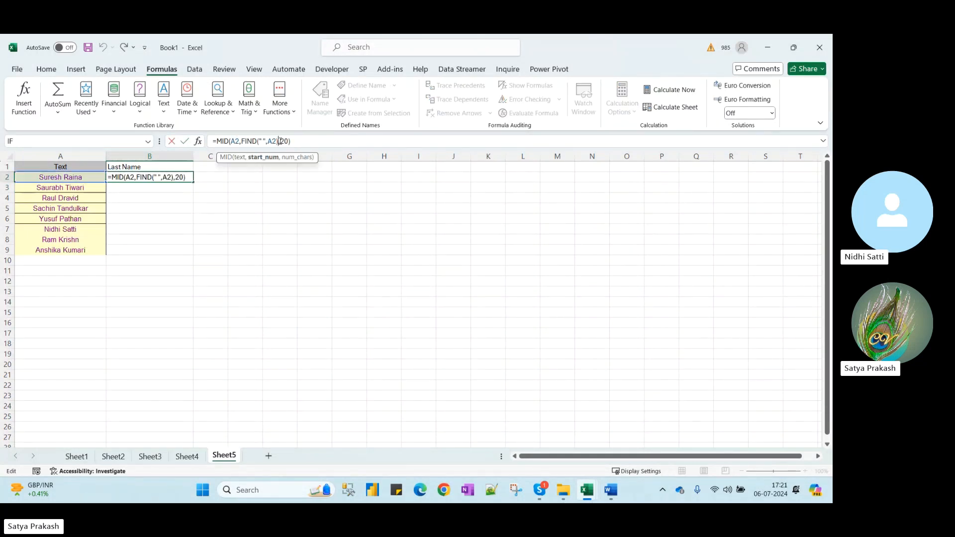
type("+1")
key("Return")
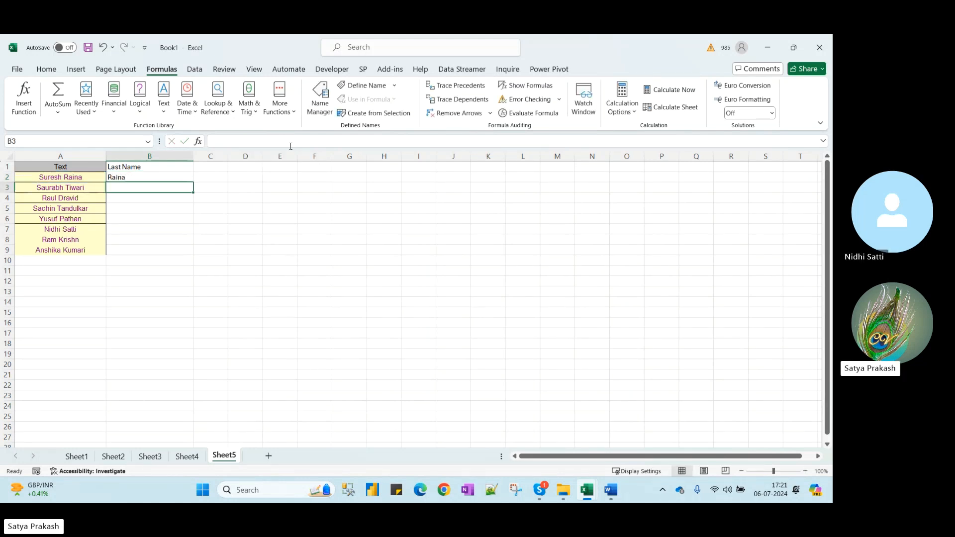
key("Up")
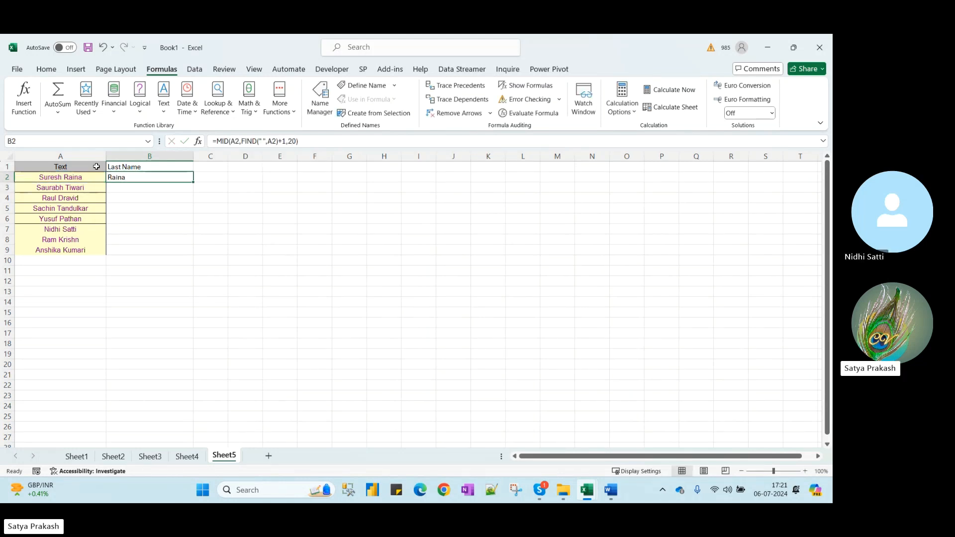
double_click(194, 184)
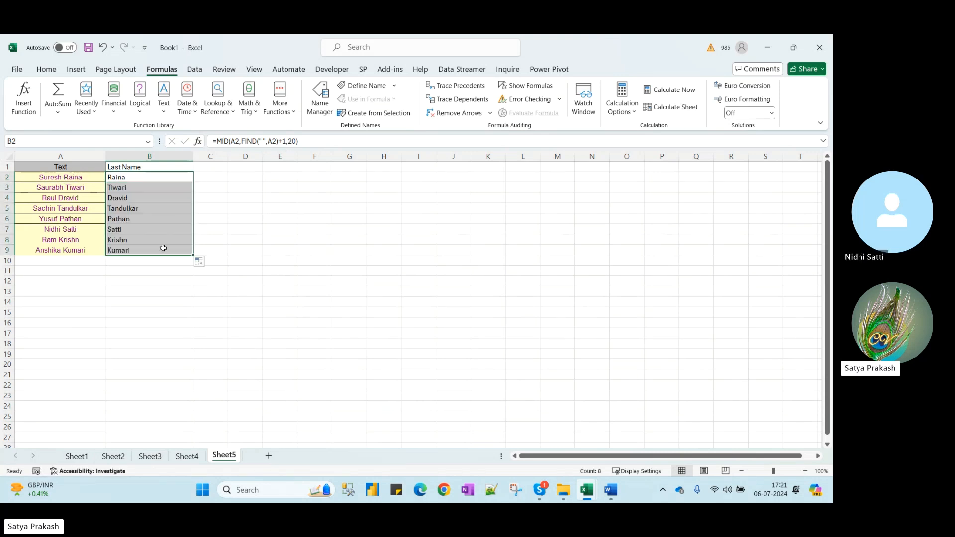
left_click(138, 248)
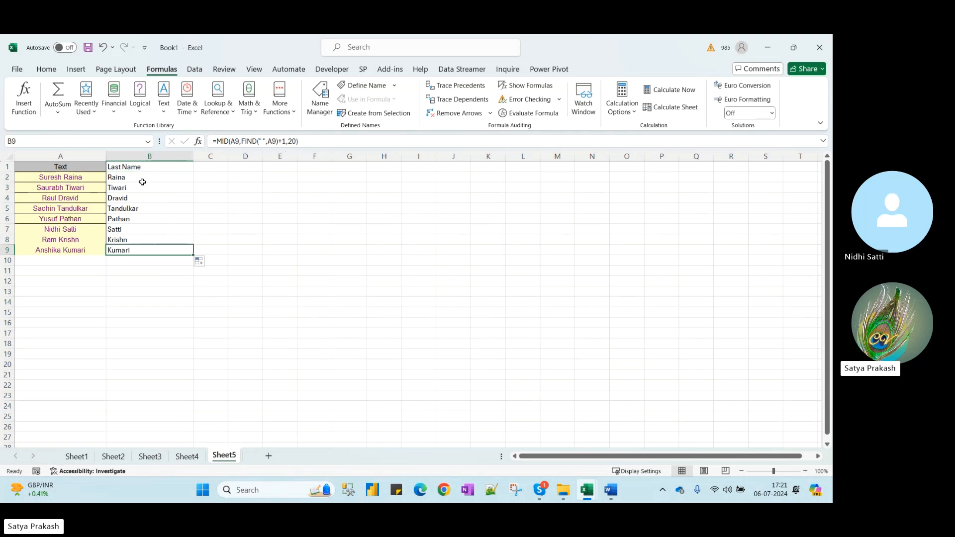
left_click_drag(136, 188, 138, 248)
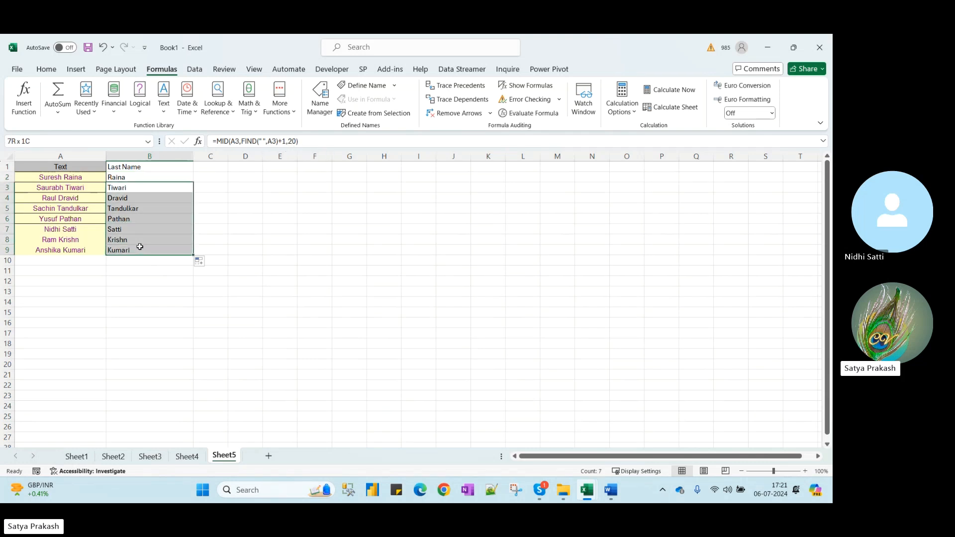
key("Delete")
Replace the fixed length 20 with LEN(A2) in the B2 formula
left_click(120, 177)
left_click(292, 141)
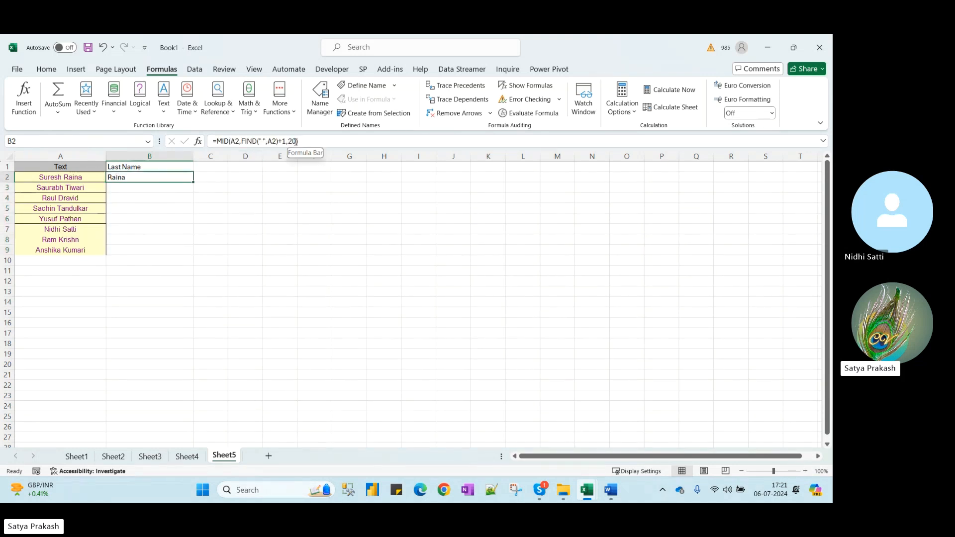
double_click(292, 142)
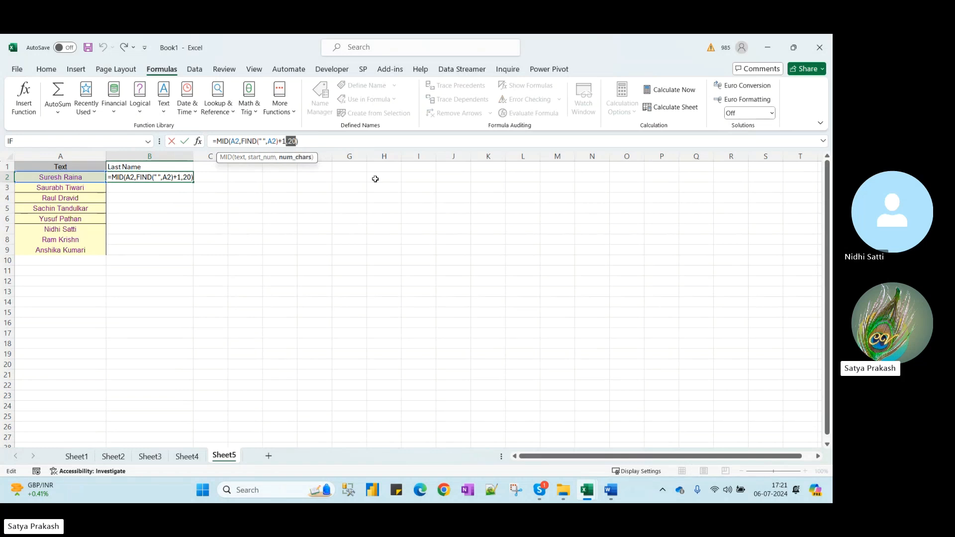
type("le")
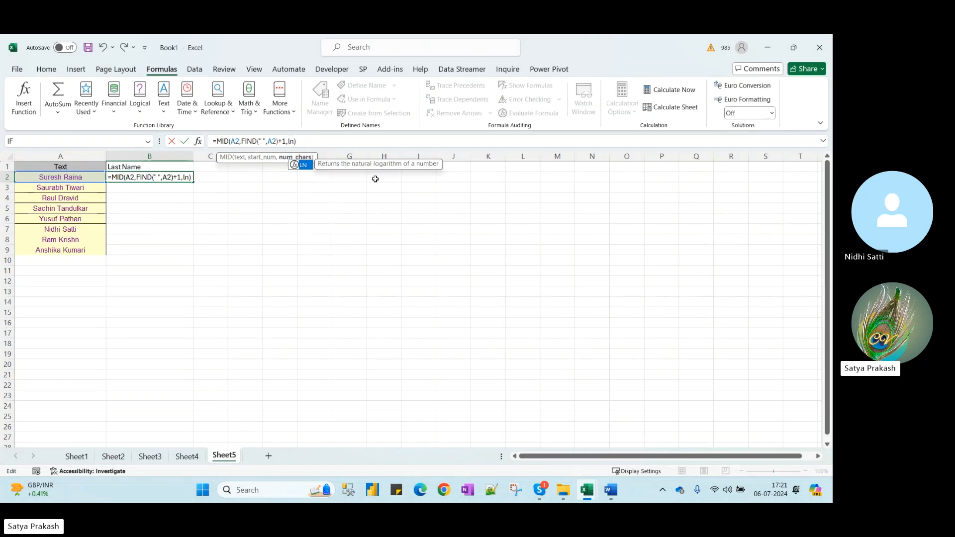
type("n")
key("Tab")
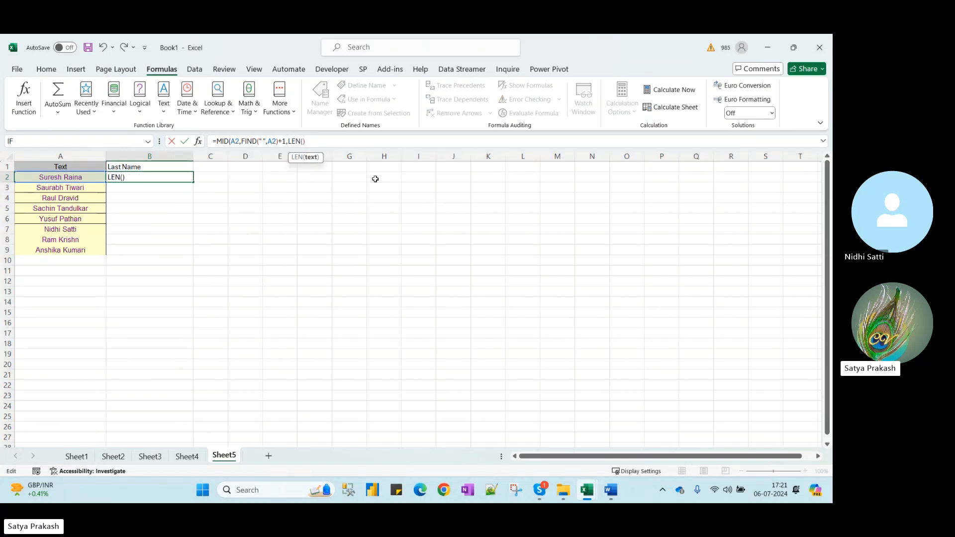
left_click(94, 180)
type(")")
key("Return")
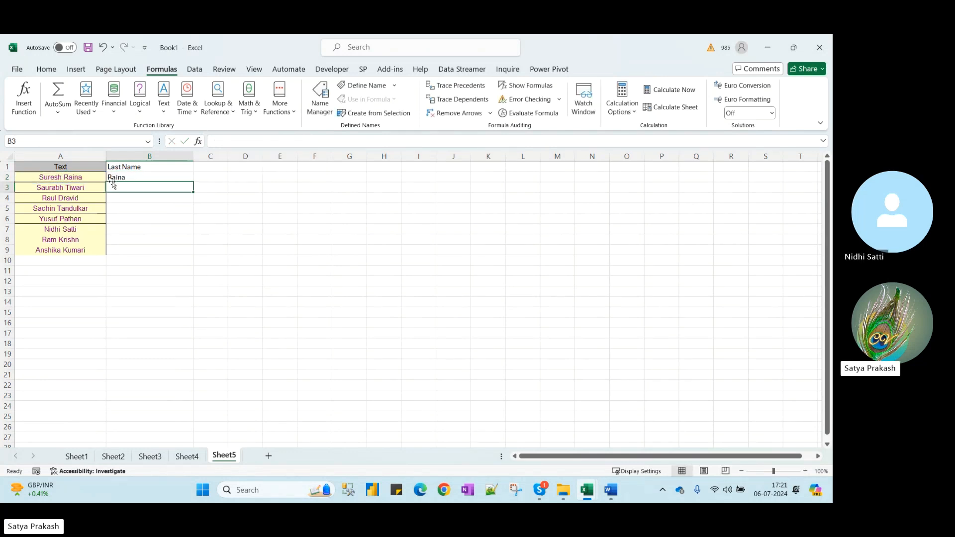
Fill the formula down to B9 and check the final formula in B2
left_click(172, 176)
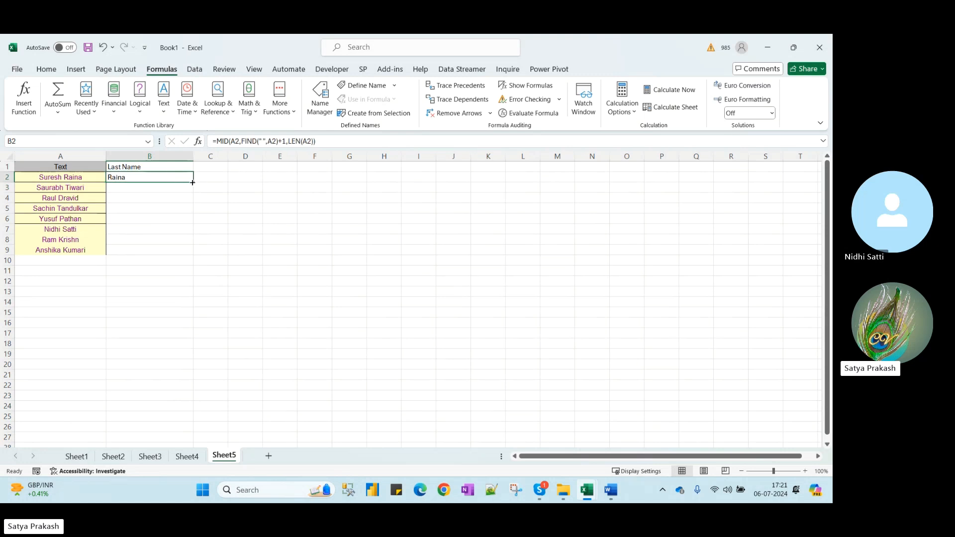
left_click_drag(192, 183, 194, 254)
left_click(136, 263)
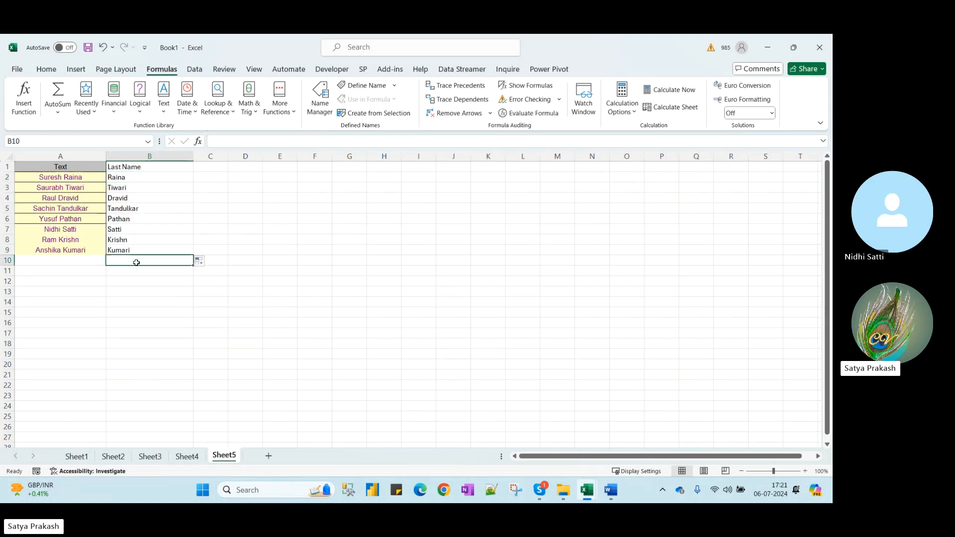
left_click(139, 174)
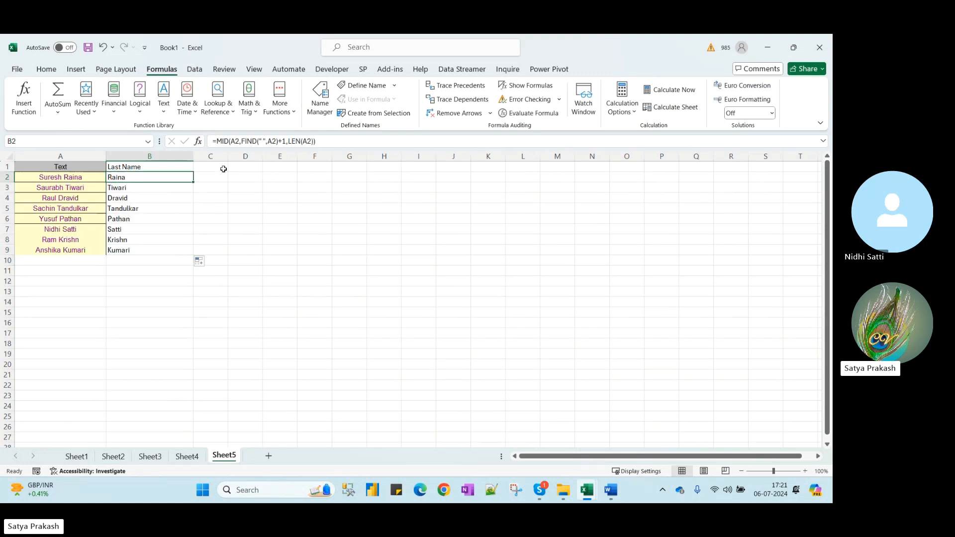
Give column C the heading 'By Righ Function' and widen the column
left_click(251, 166)
type("=")
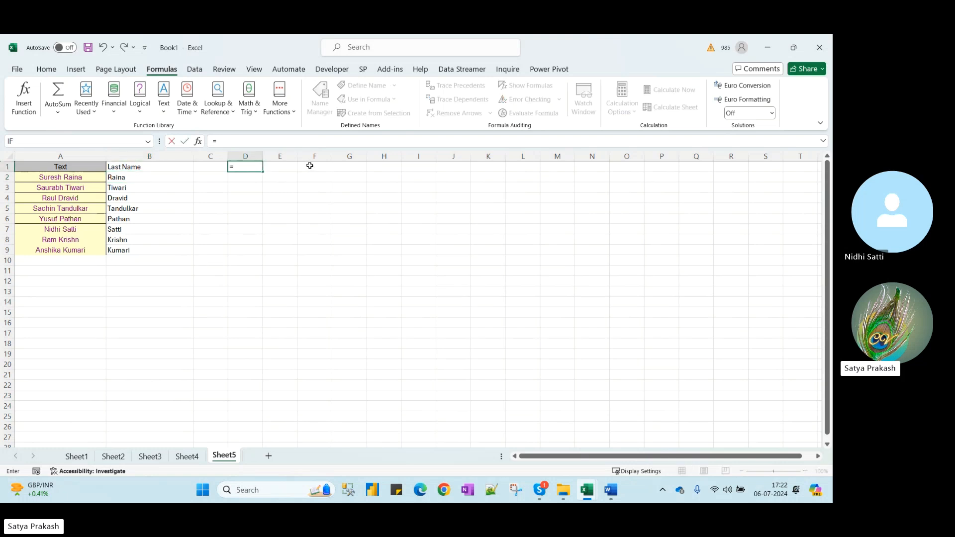
key("Escape")
key("Left")
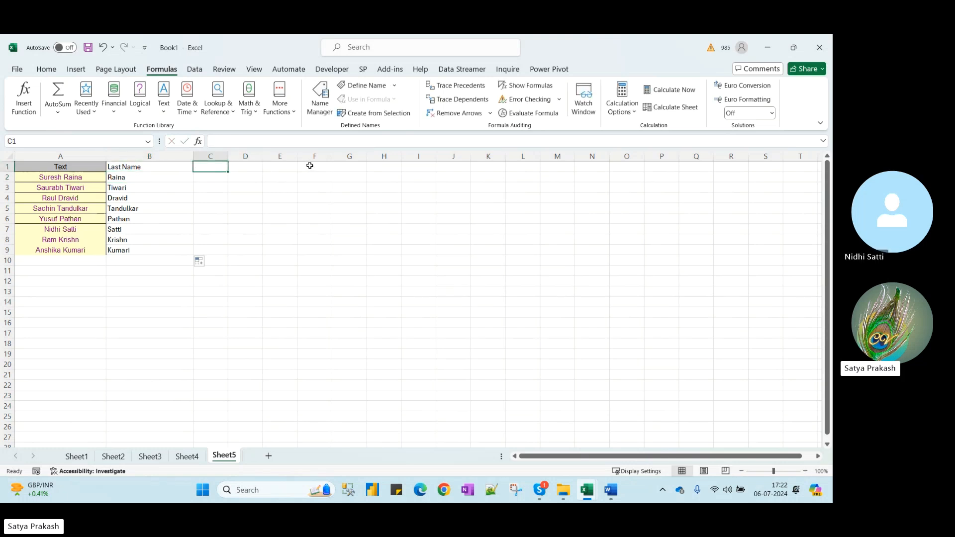
type("By")
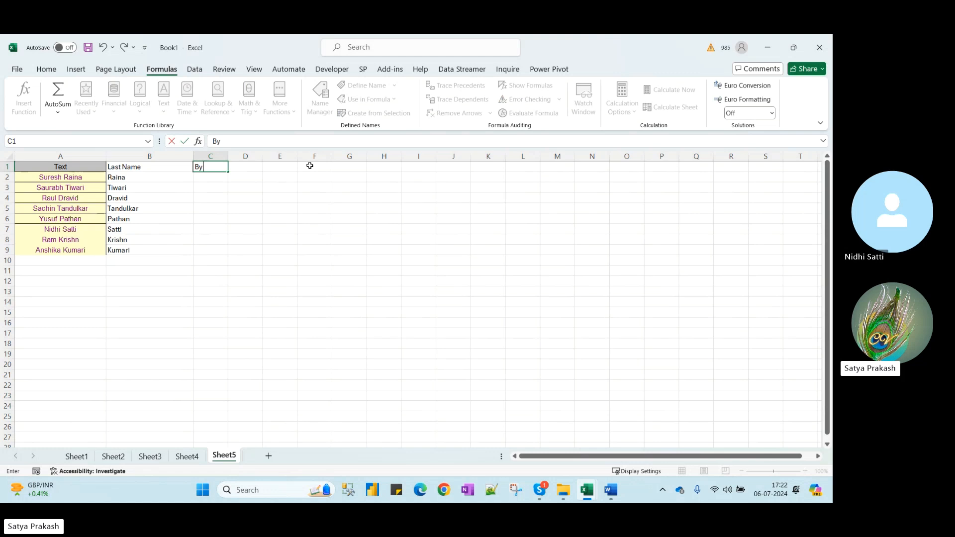
type(" Righ Function")
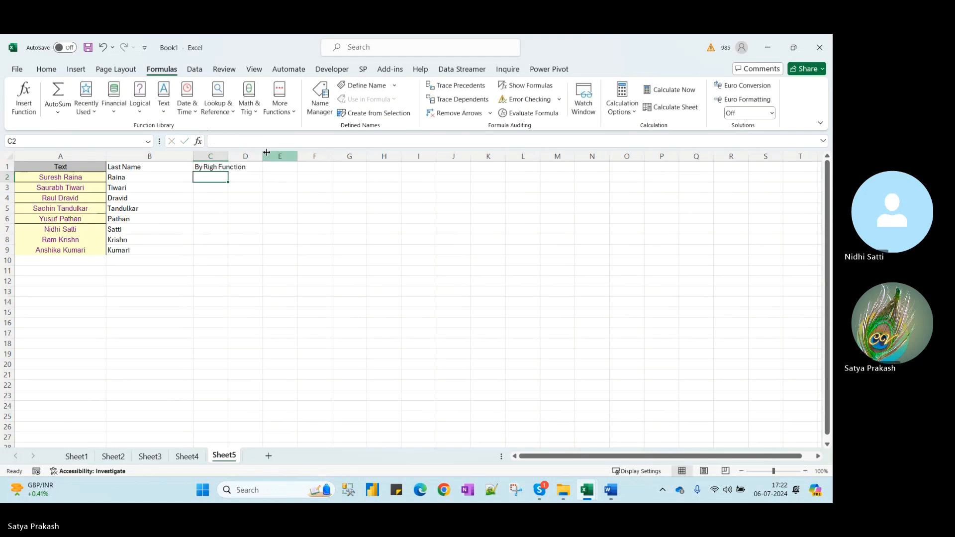
left_click_drag(229, 156, 289, 156)
Enter =RIGHT(A2,FIND(" ",A2)) in cell C2
type("=")
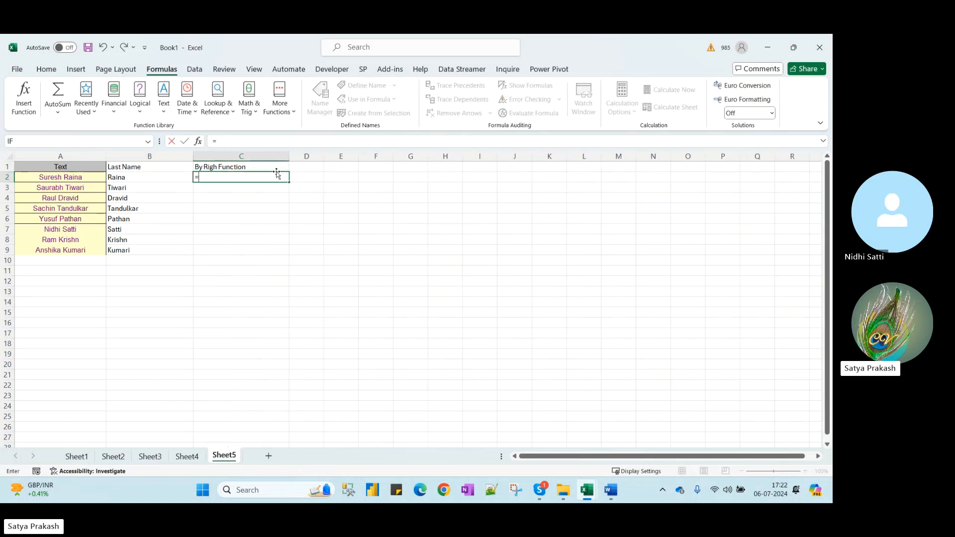
type("right")
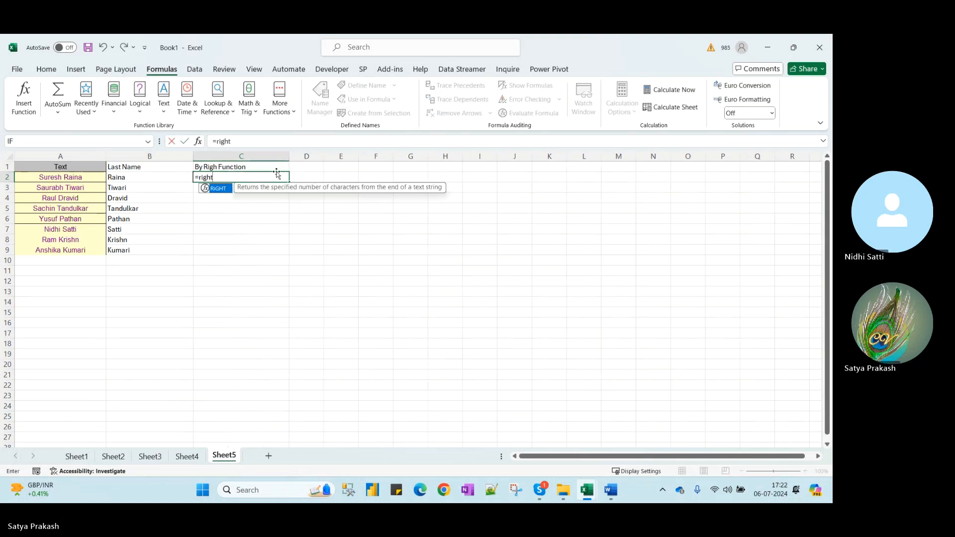
key("Tab")
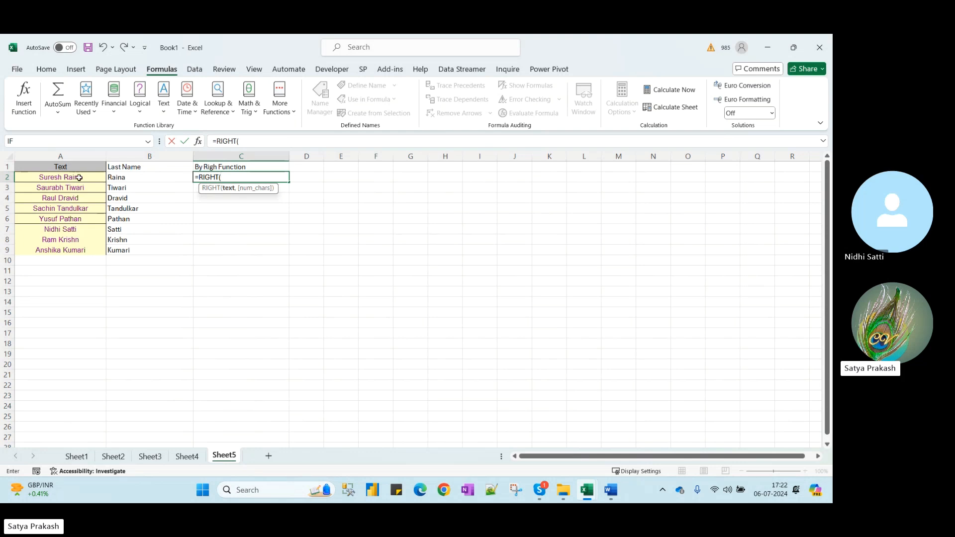
left_click(79, 178)
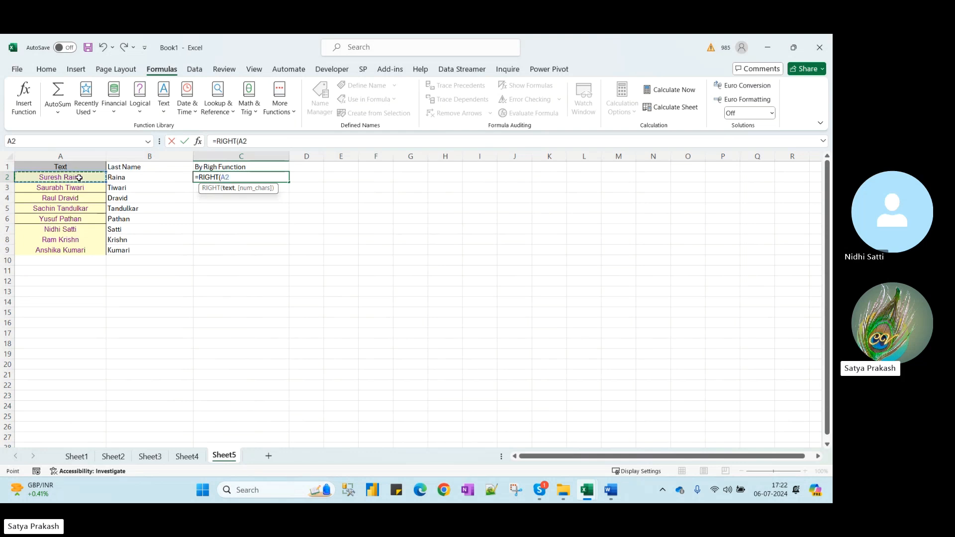
type(",")
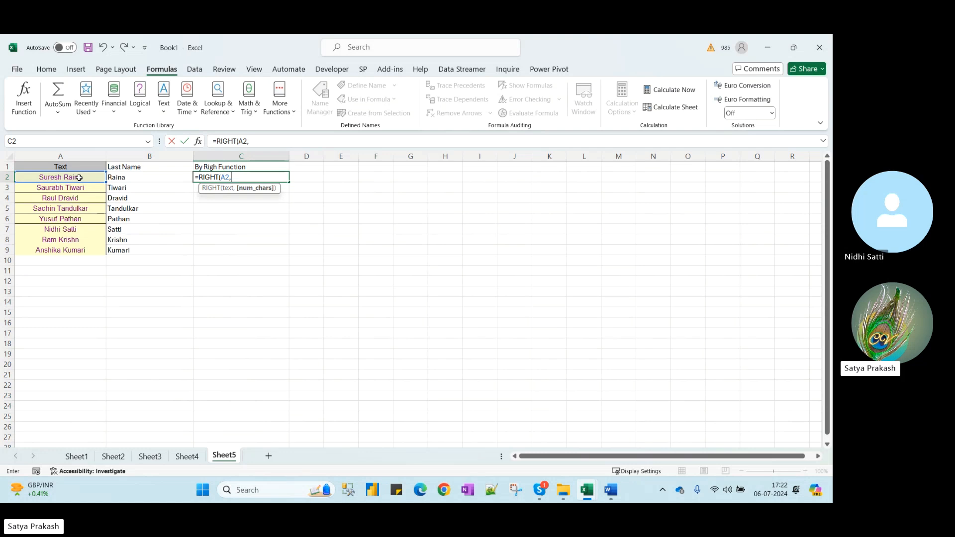
type("FIND(\" \",")
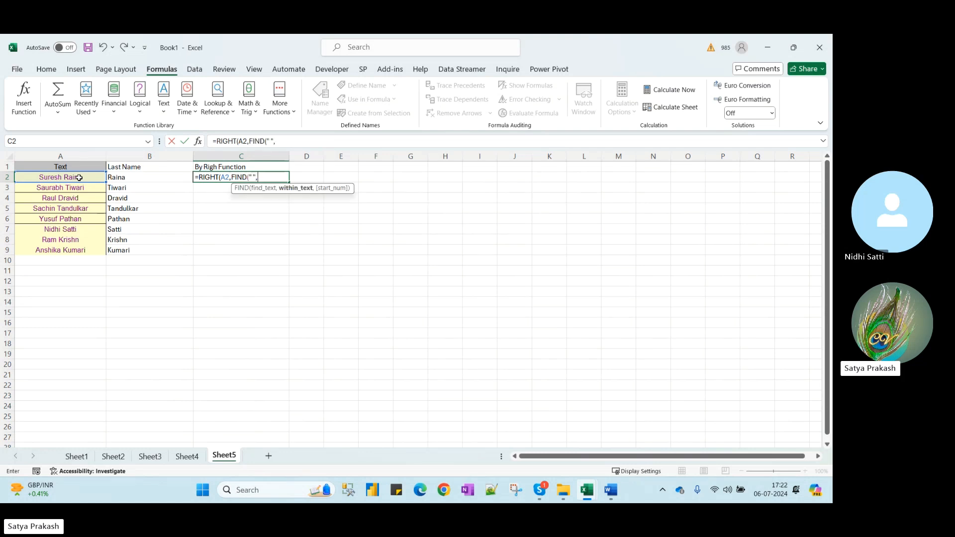
left_click(79, 178)
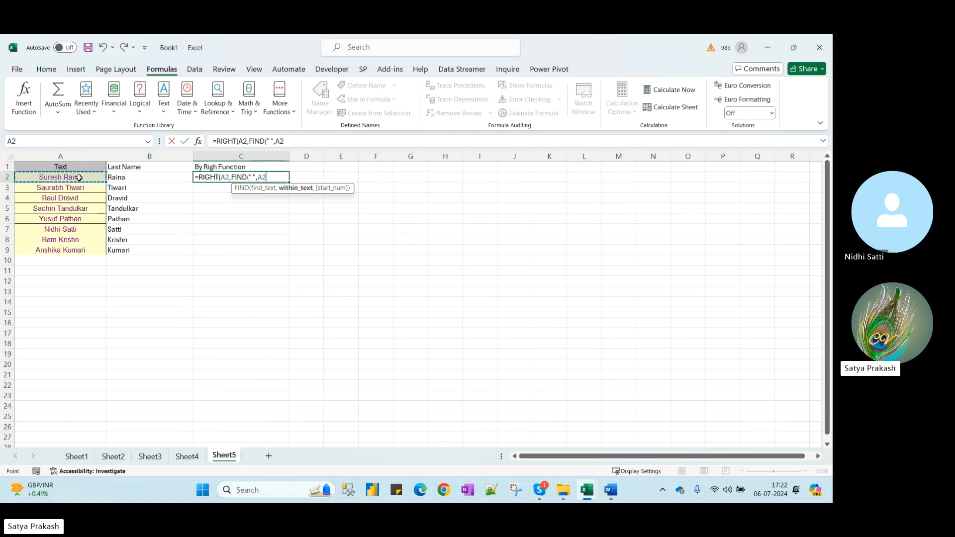
type(")")
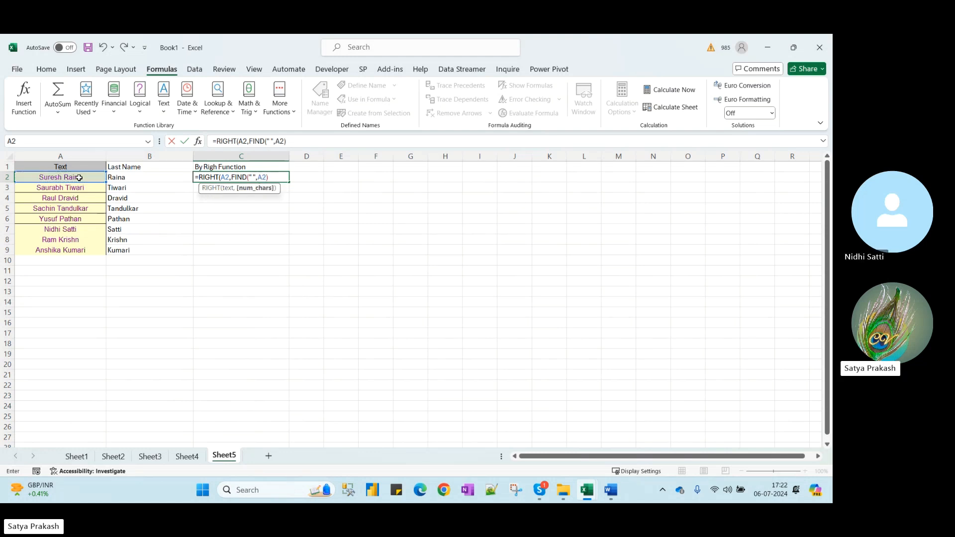
type(")")
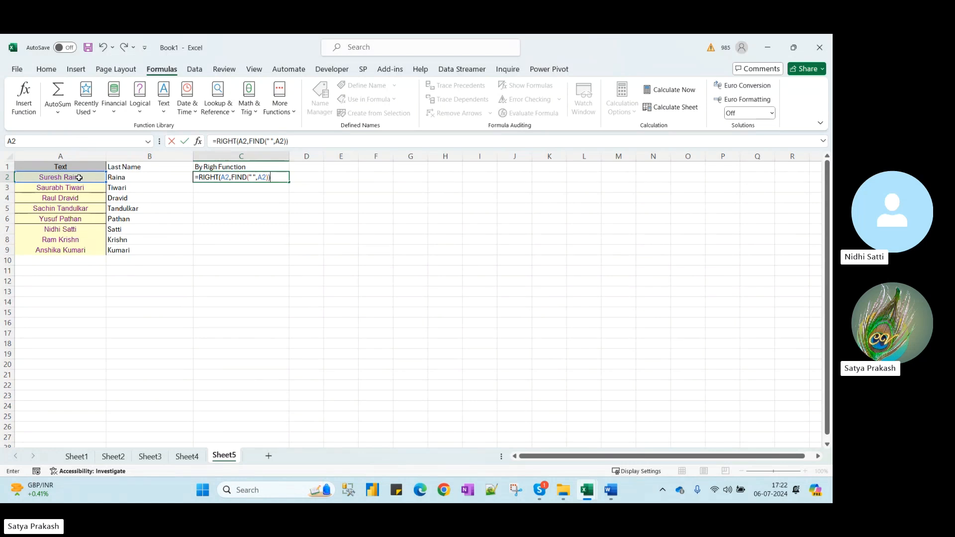
key("Return")
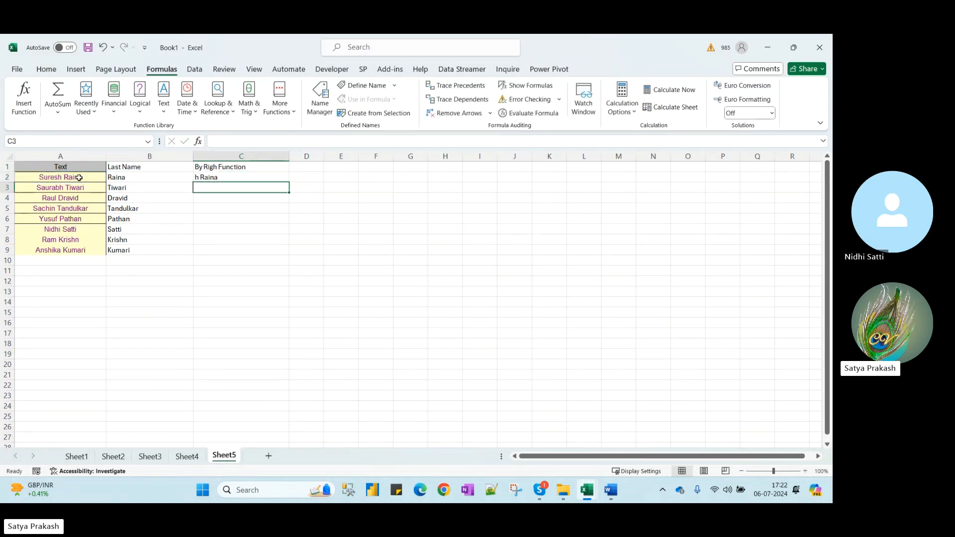
Correct the C2 formula to =RIGHT(A2,FIND(" ",A2)-1)
key("Up")
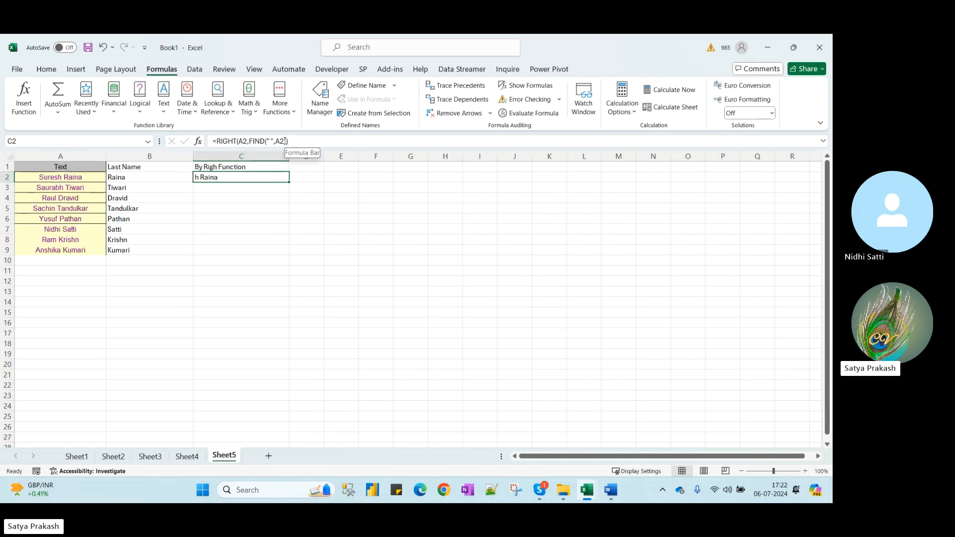
left_click(288, 141)
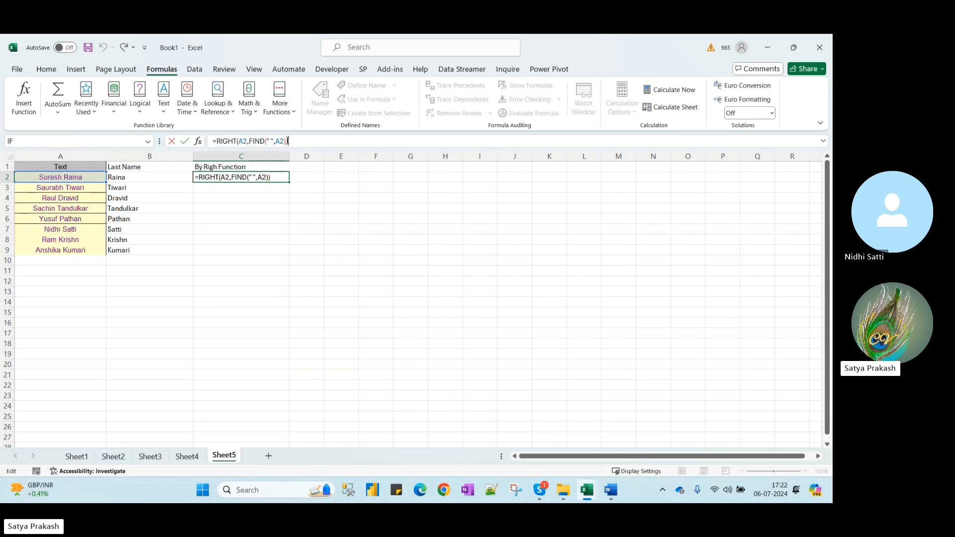
left_click(287, 140)
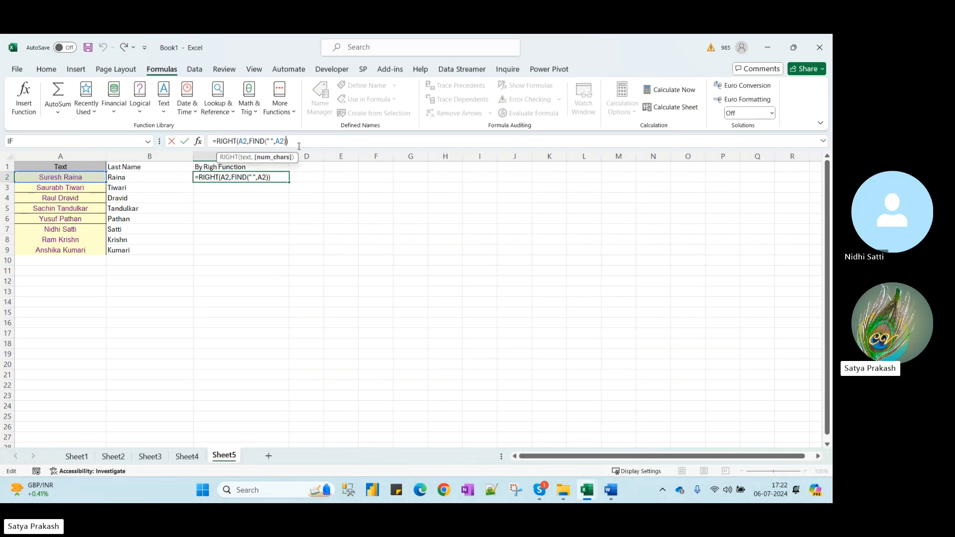
key("Return")
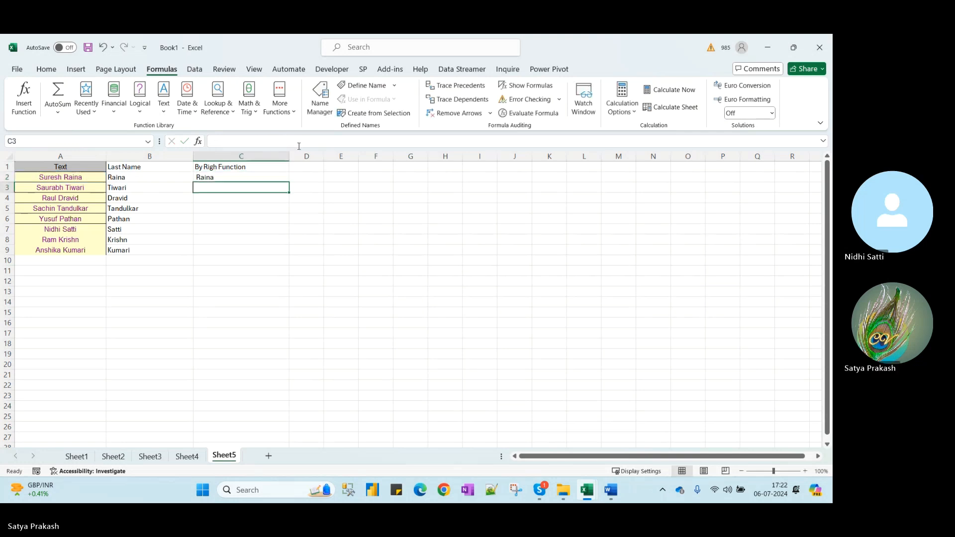
key("Up")
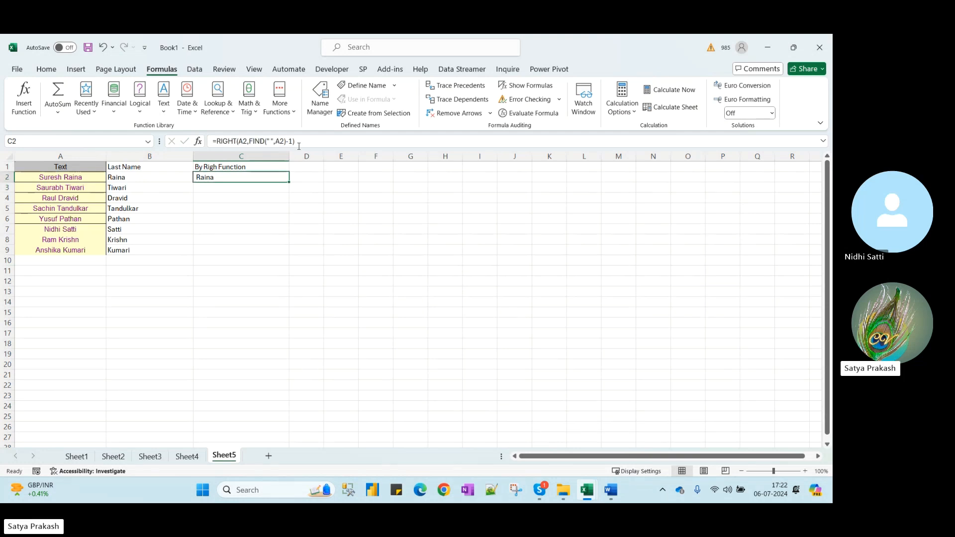
Fill the RIGHT formula down through C9 and check the results against the names
double_click(289, 182)
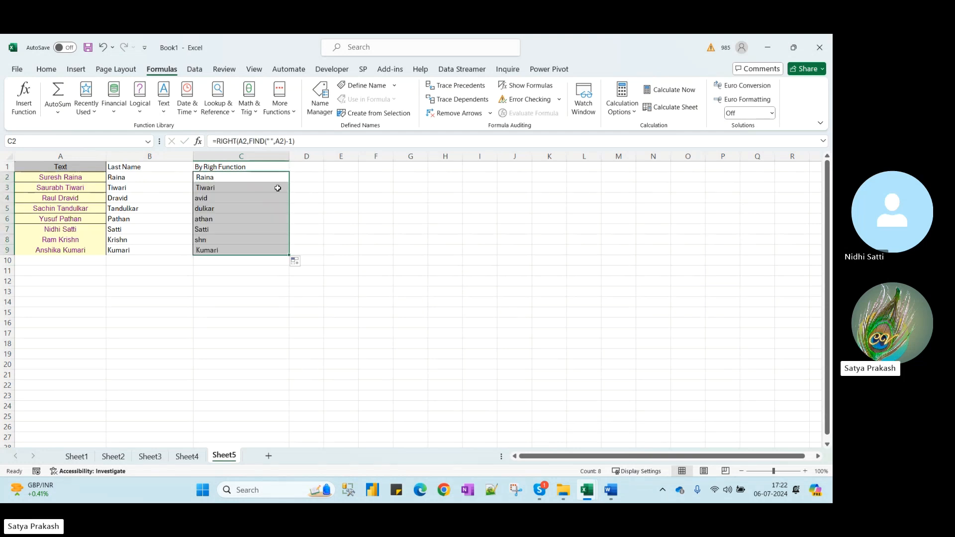
left_click(227, 201)
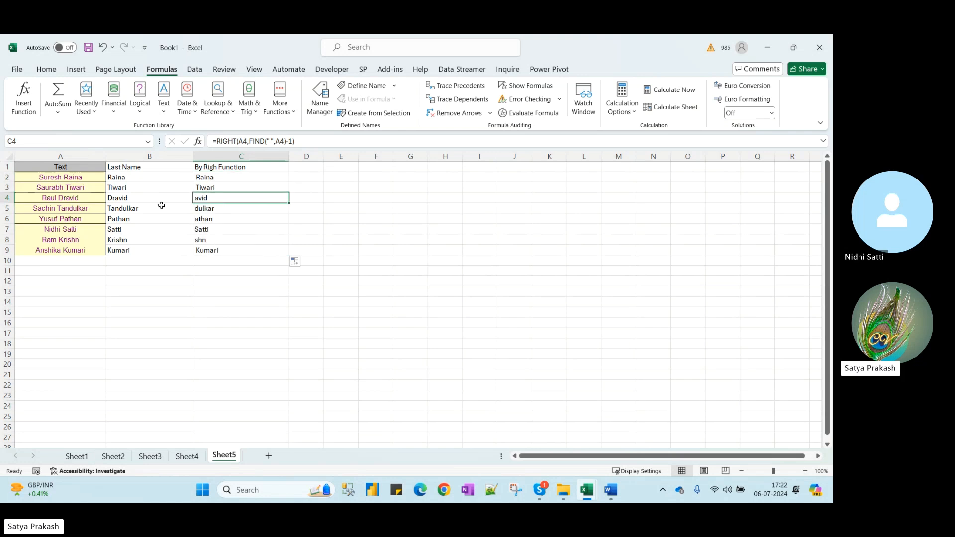
left_click(74, 201)
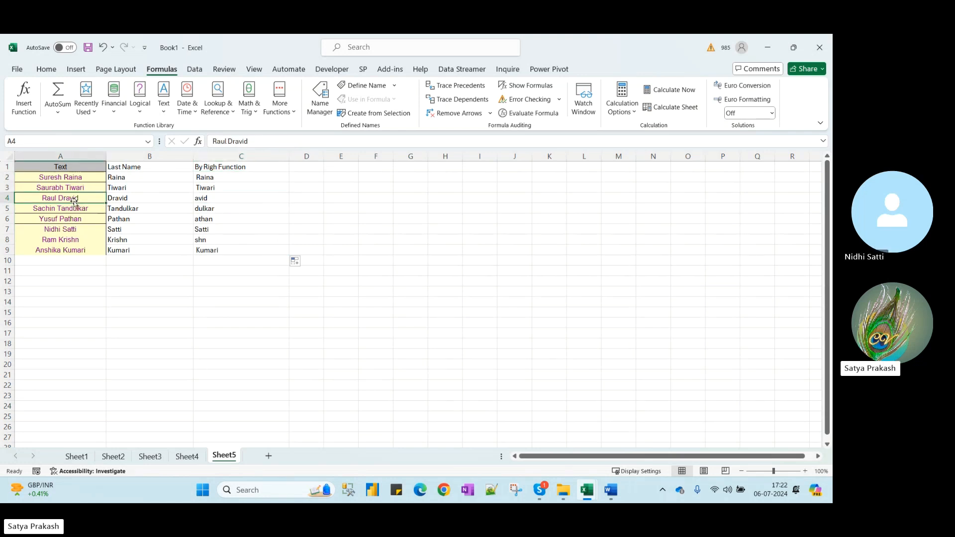
left_click(221, 205)
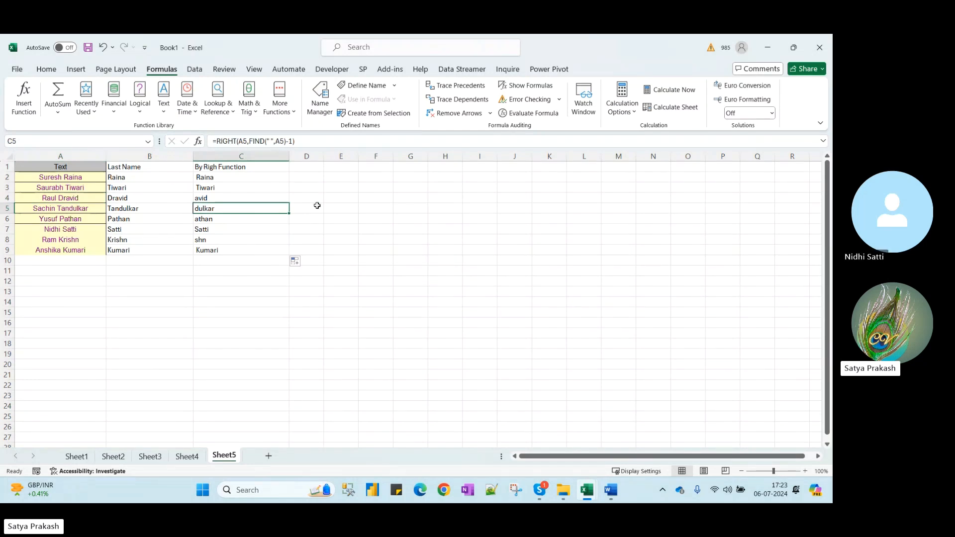
Enter =LEN(A2) in D2, returning 12
left_click(308, 176)
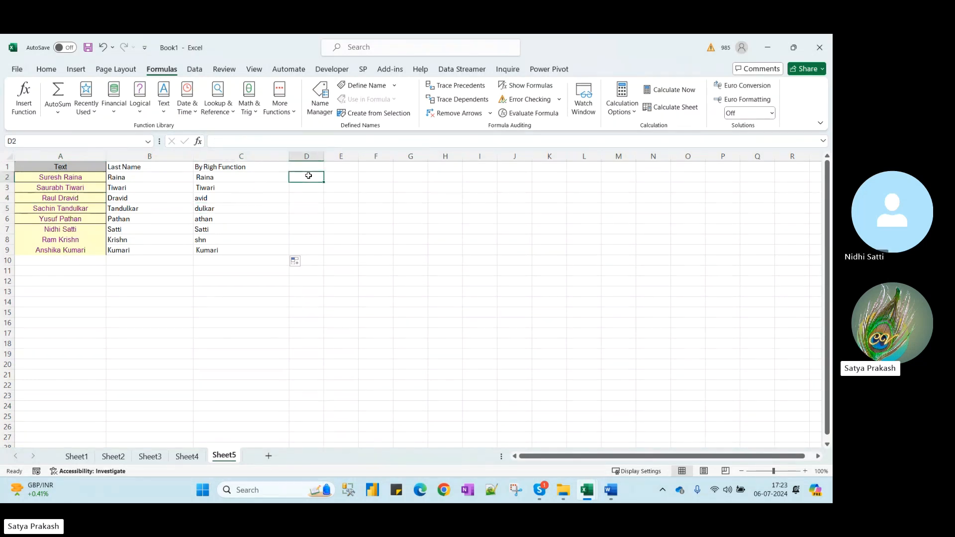
type("=len")
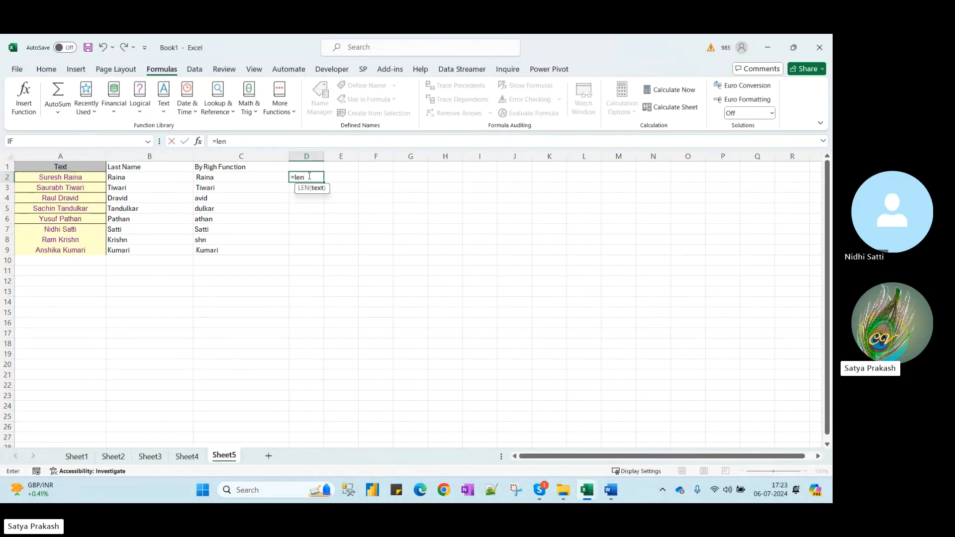
type("(")
left_click(81, 177)
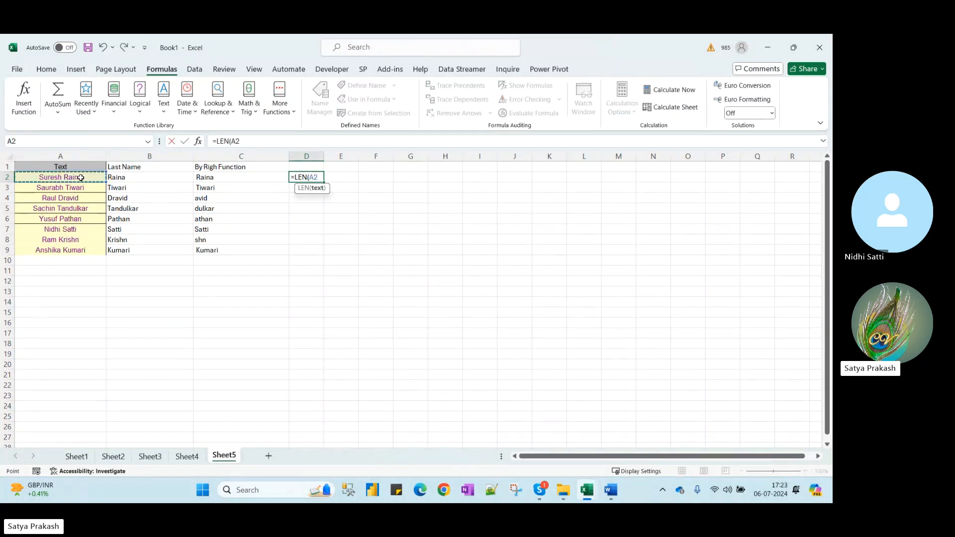
key("Return")
Start a =FIND(" ", formula in E2 searching for a space
left_click(342, 176)
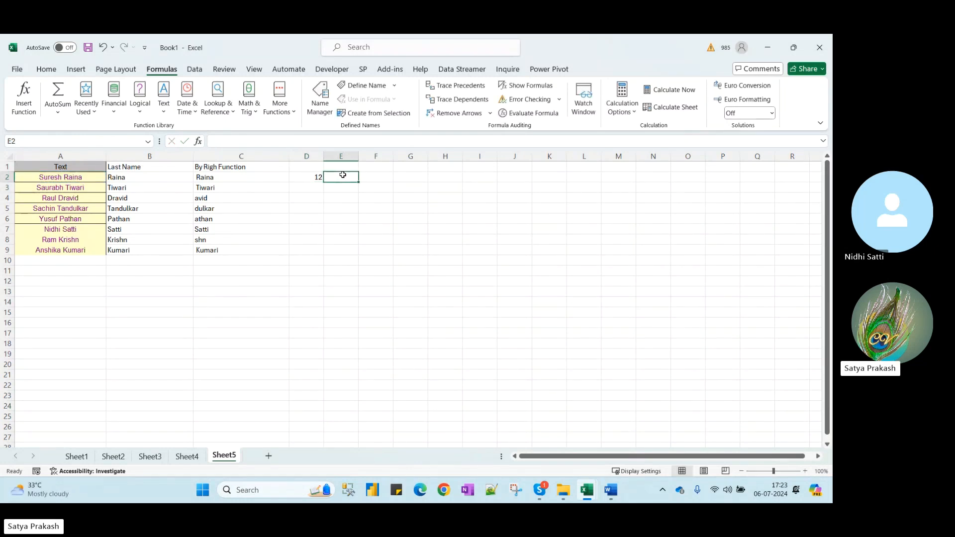
type("=fi")
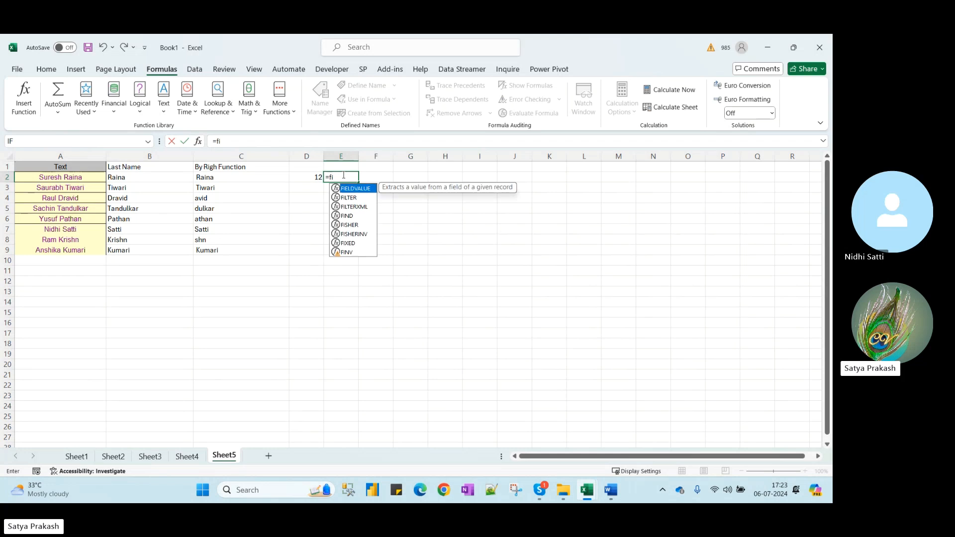
type("n")
key("Tab")
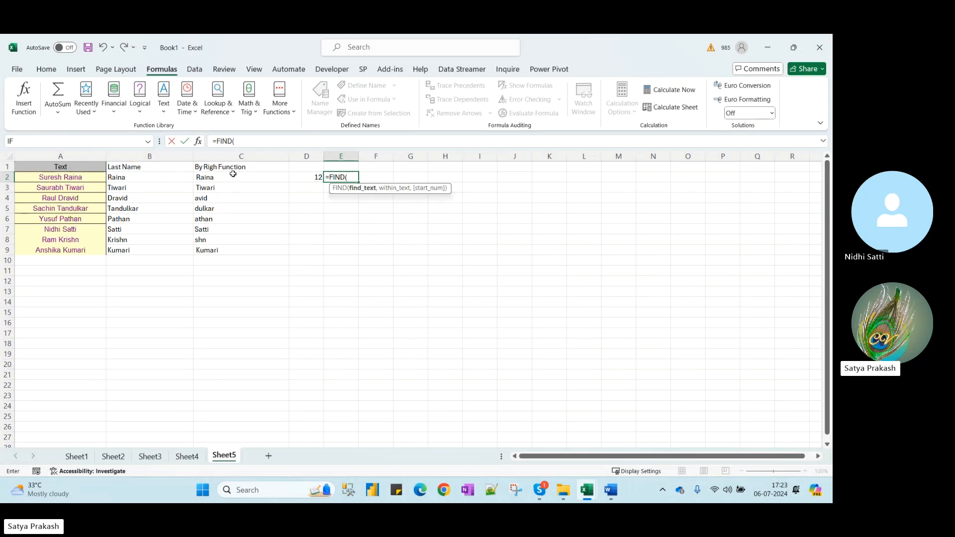
type("\" \"")
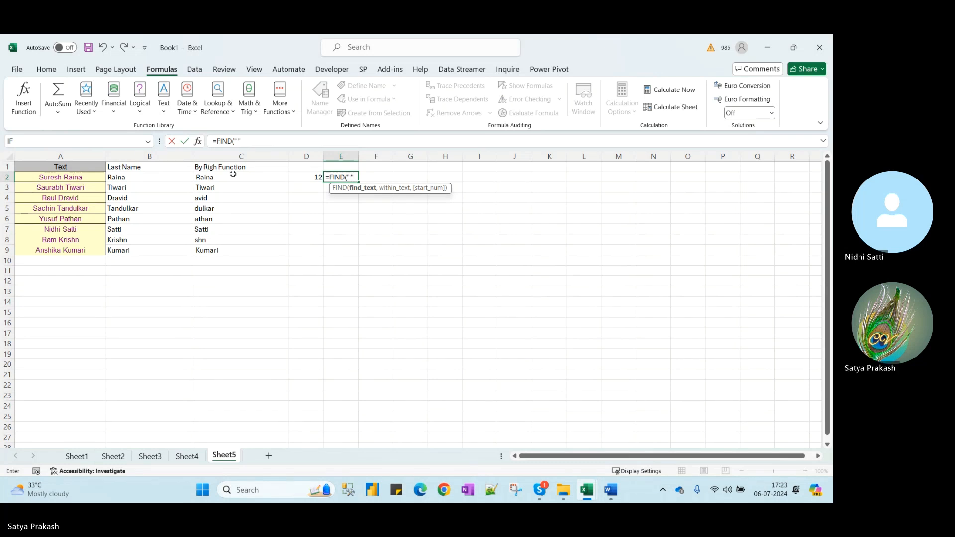
type(",")
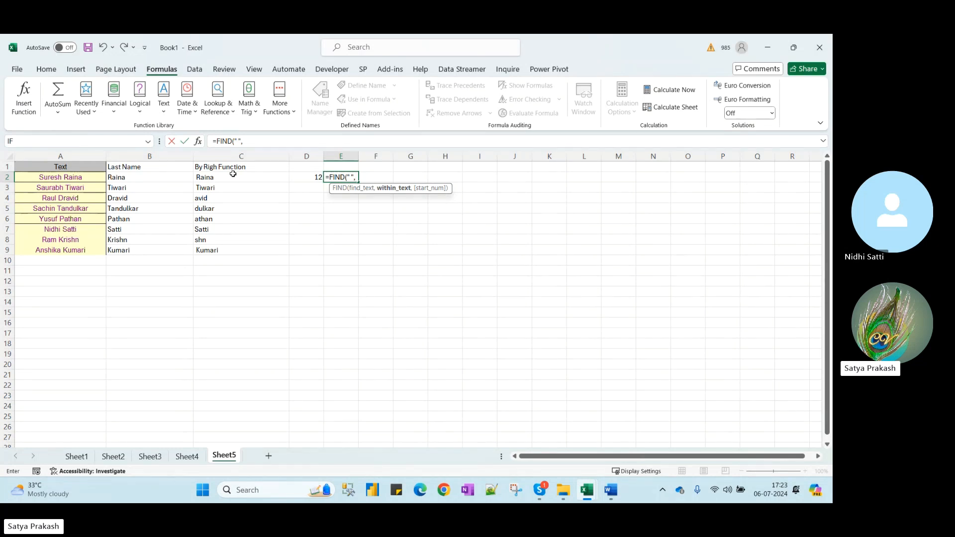
Complete =FIND(" ",A2) in E2, returning 7
left_click(70, 177)
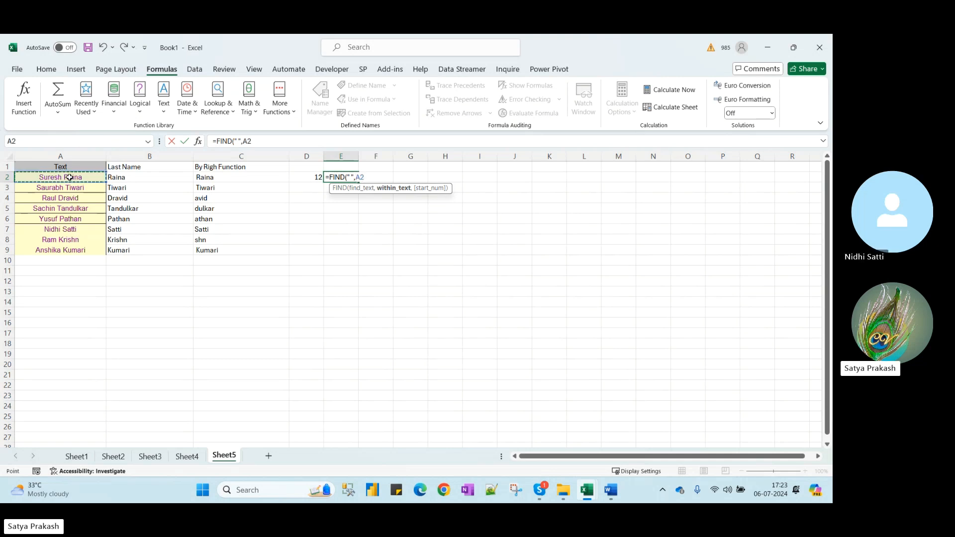
type(")")
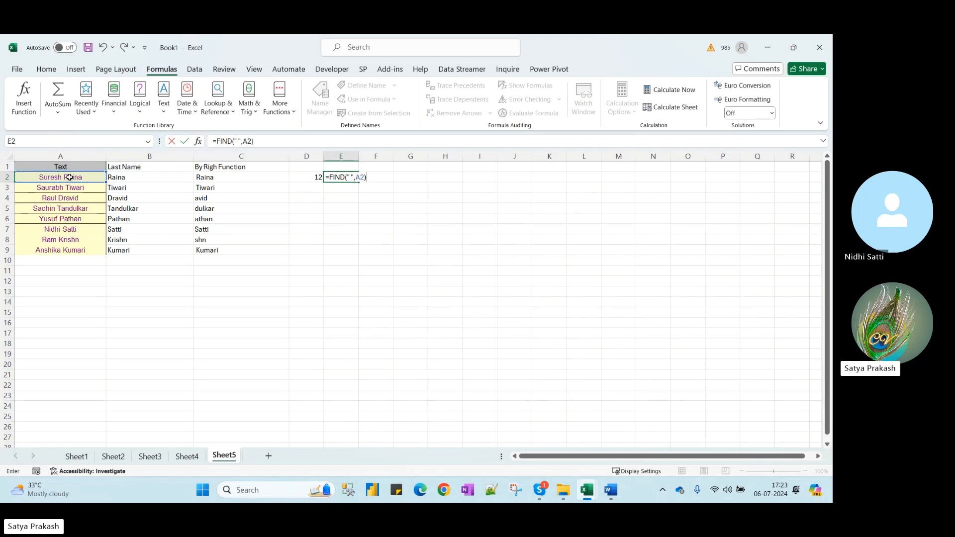
key("Return")
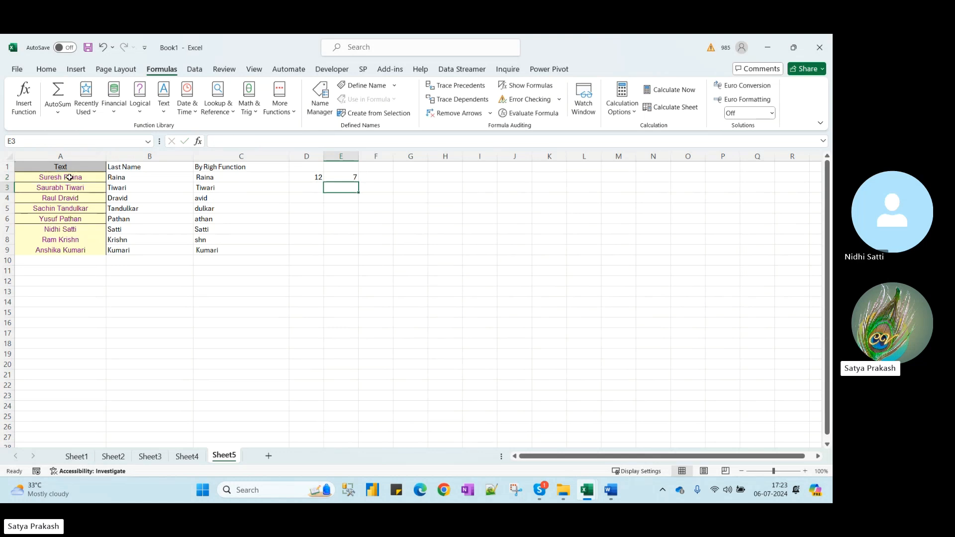
key("Up")
Enter =D2-E2 in F2, giving a surname length of 5
key("Right")
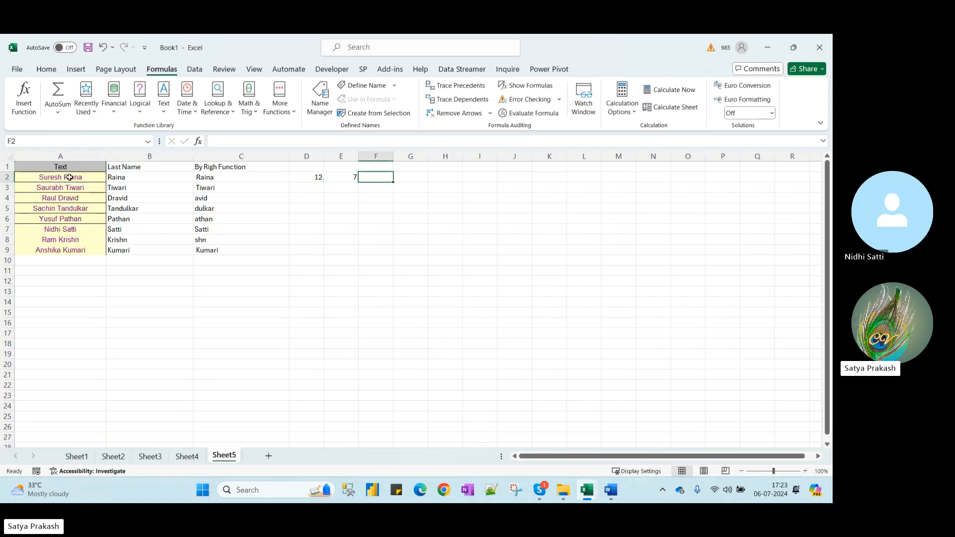
type("=")
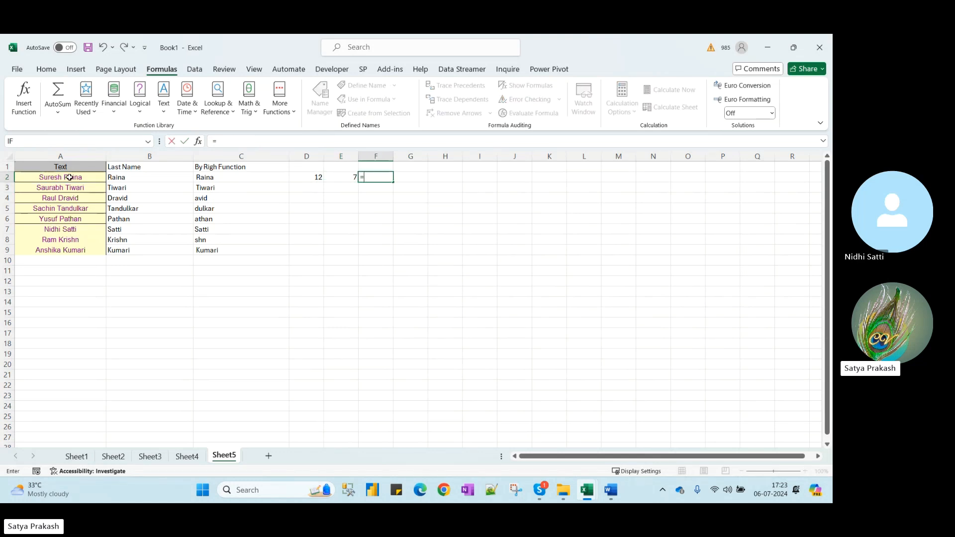
key("Left")
key("Left")
type("-")
key("Left")
key("Return")
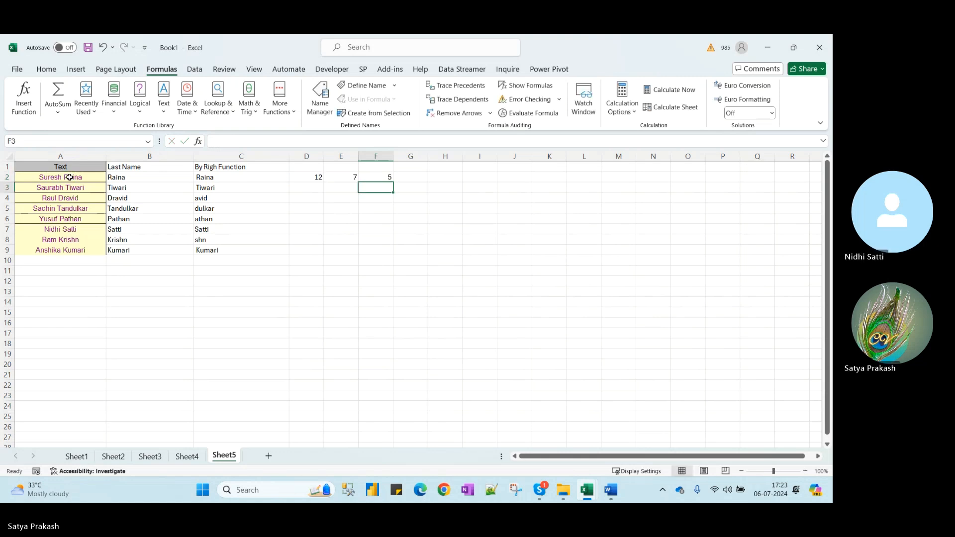
key("Up")
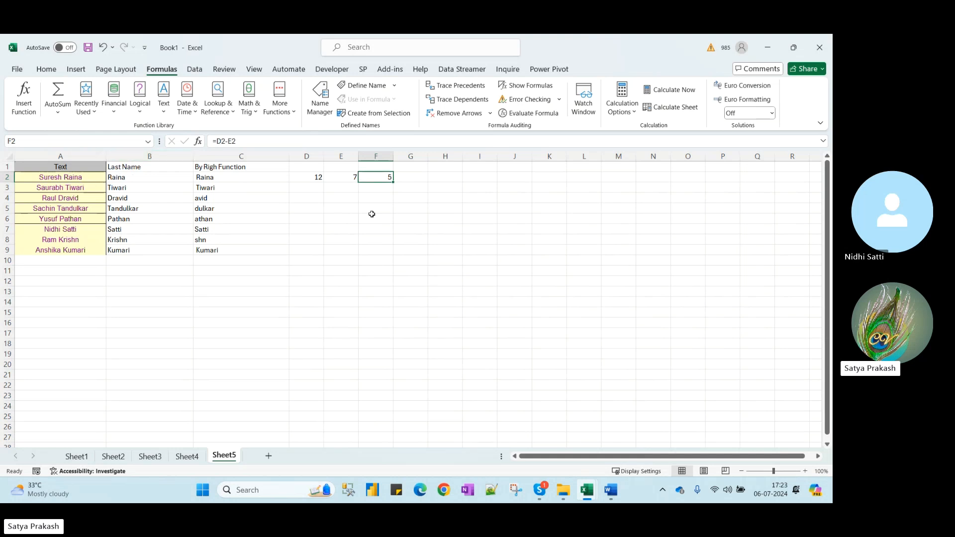
Enter =RIGHT(A2,F2) in H2 to pull the last name from A2
left_click(440, 177)
type("=")
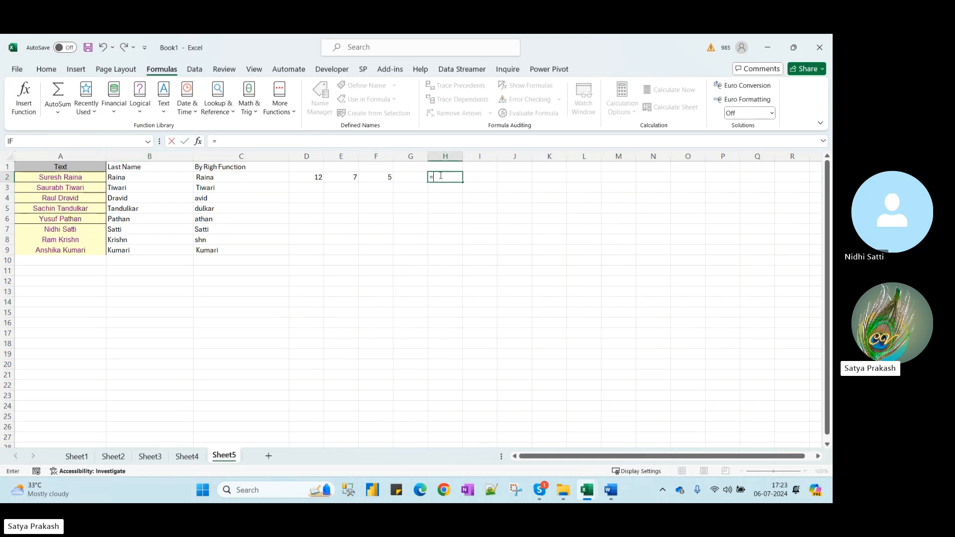
type("ri")
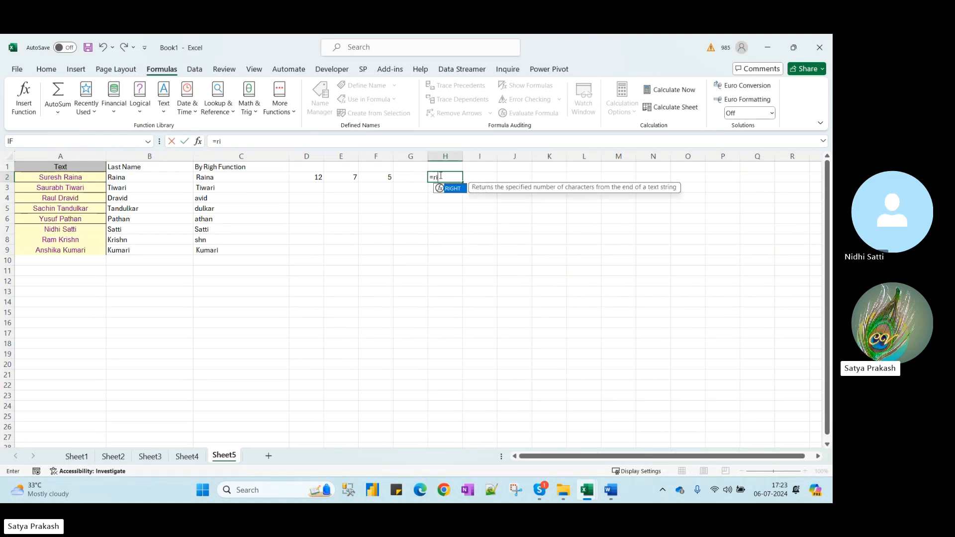
key("Tab")
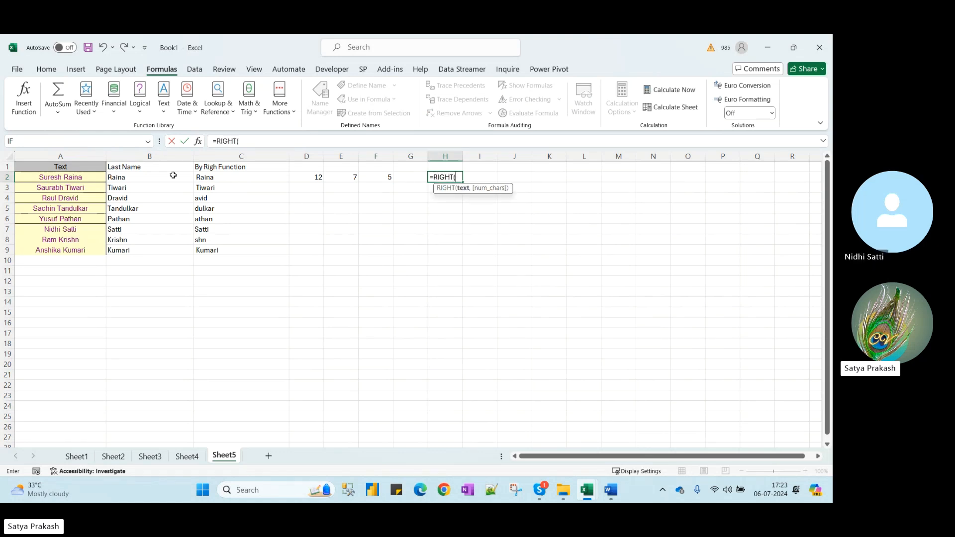
left_click(83, 178)
type(",")
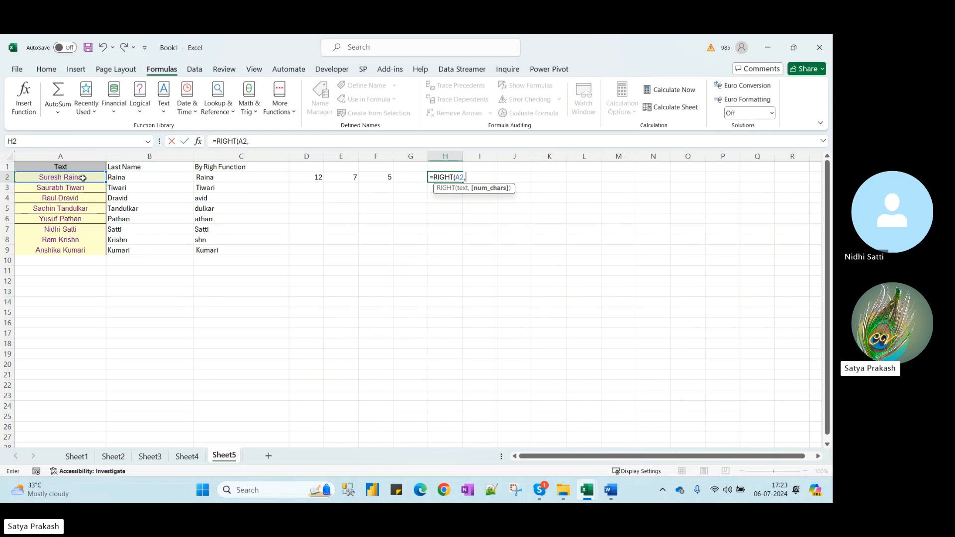
left_click(386, 178)
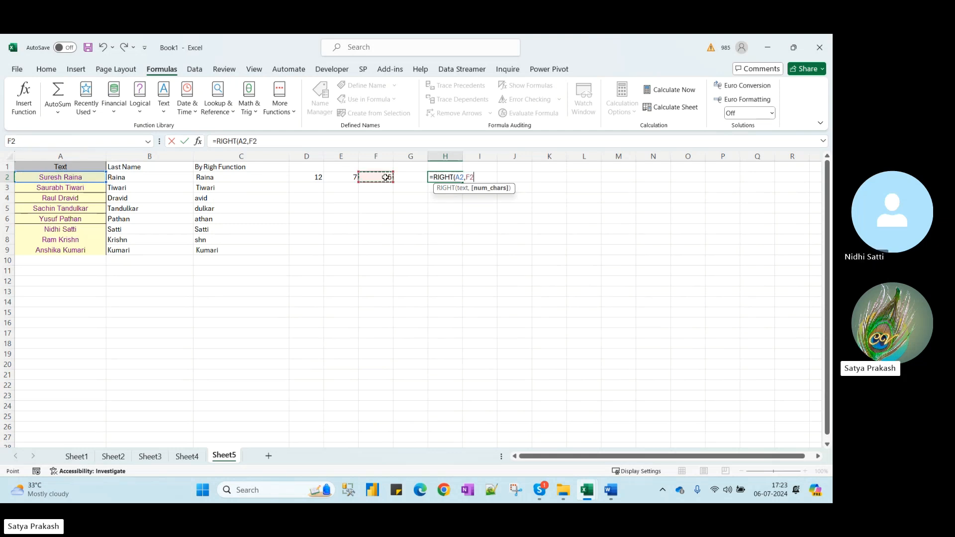
key("Return")
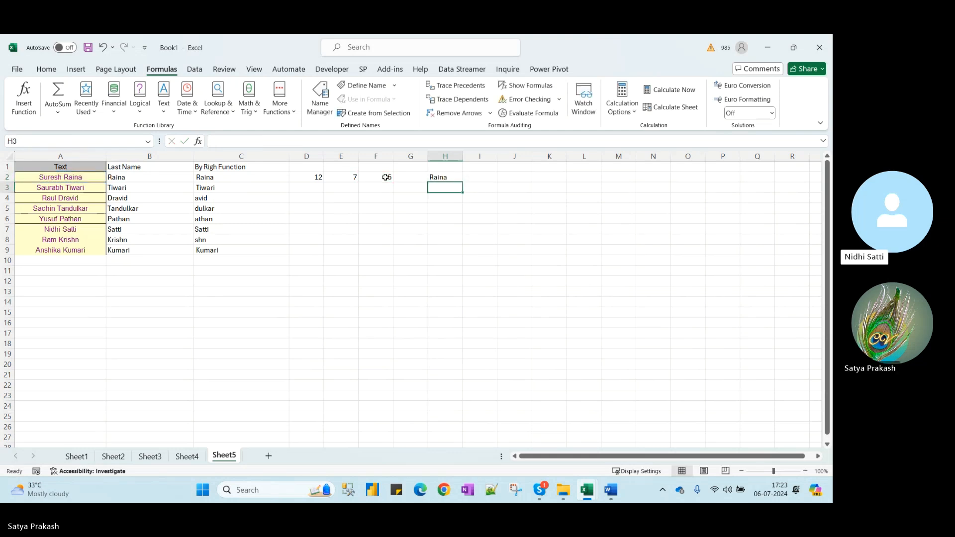
key("Up")
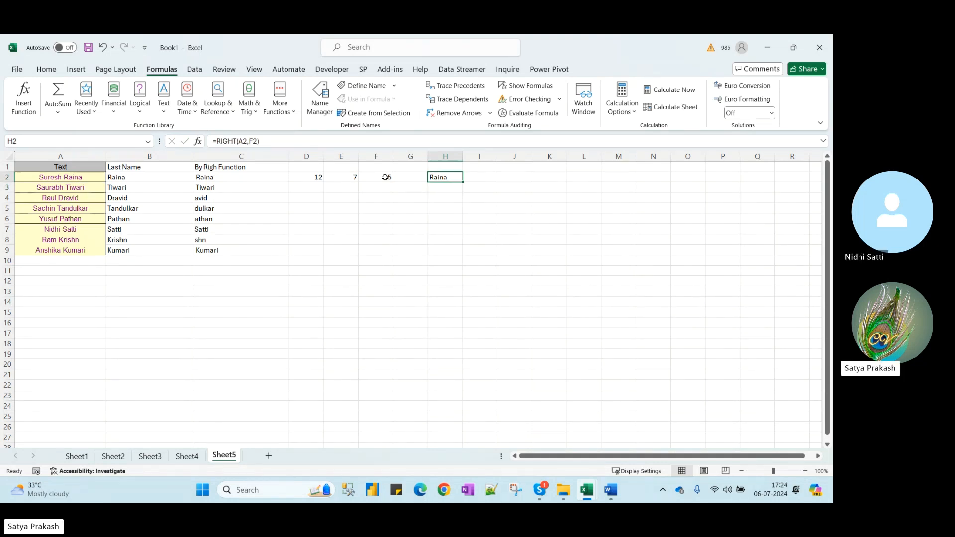
left_click(385, 178)
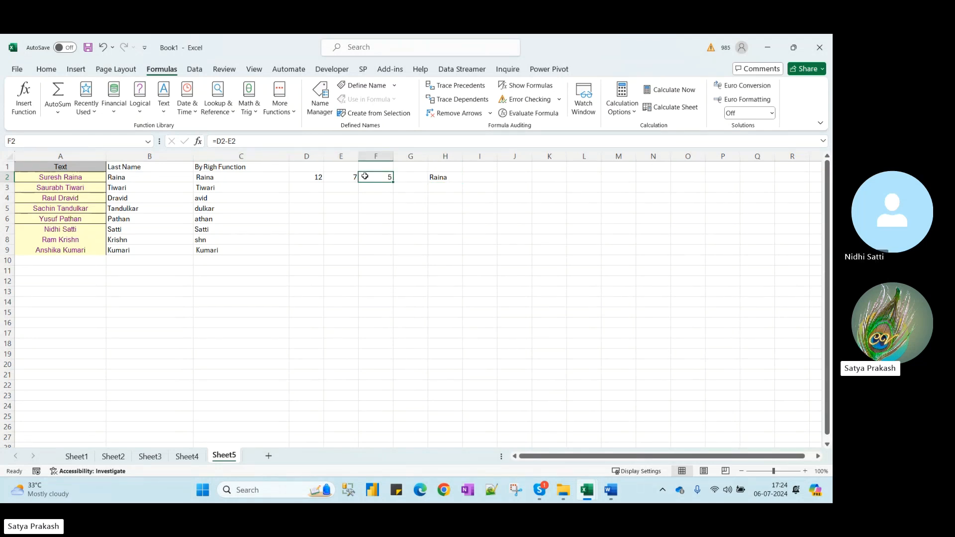
Change E2's formula to =FIND(" ",A2)-1
left_click(343, 177)
left_click(274, 141)
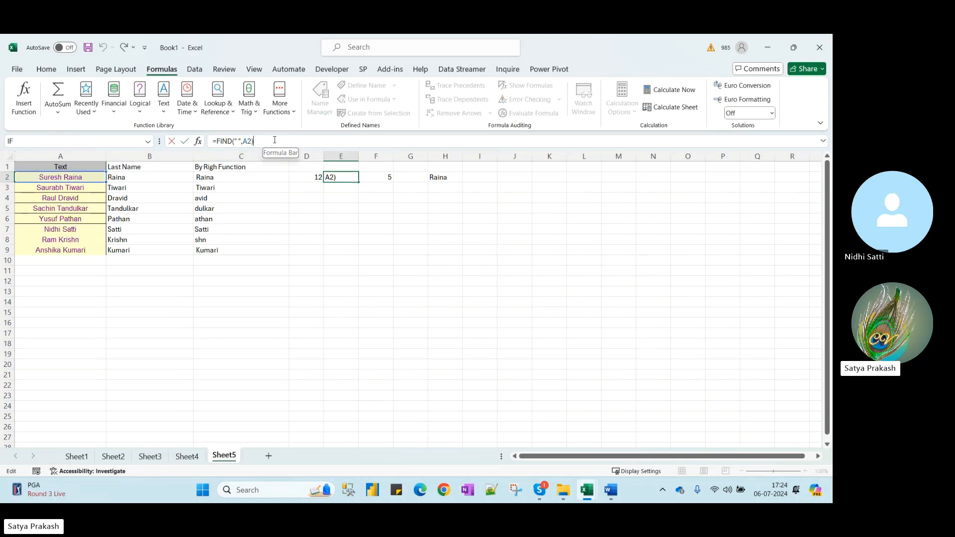
type("-1")
key("Return")
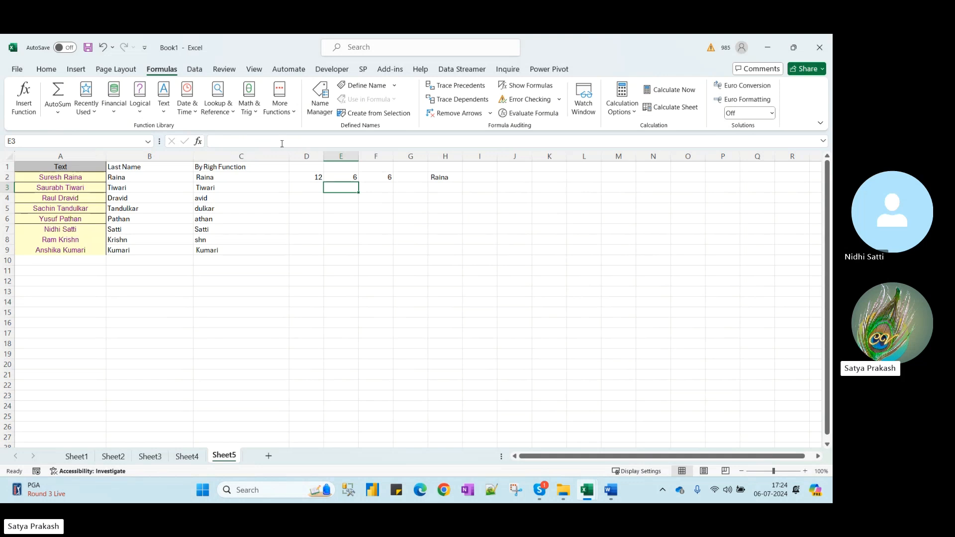
key("Up")
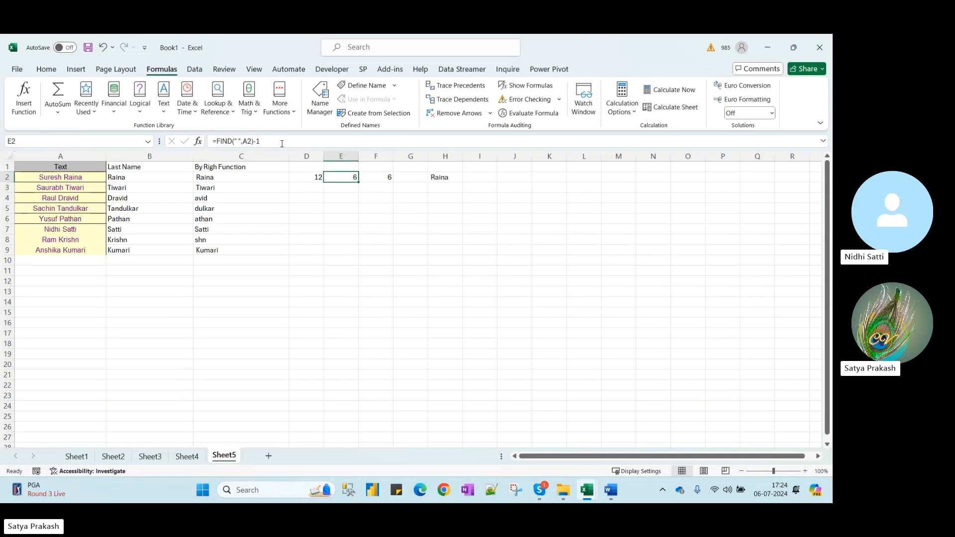
Review the helper formulas in D2:F2 and select them for clearing
key("Right")
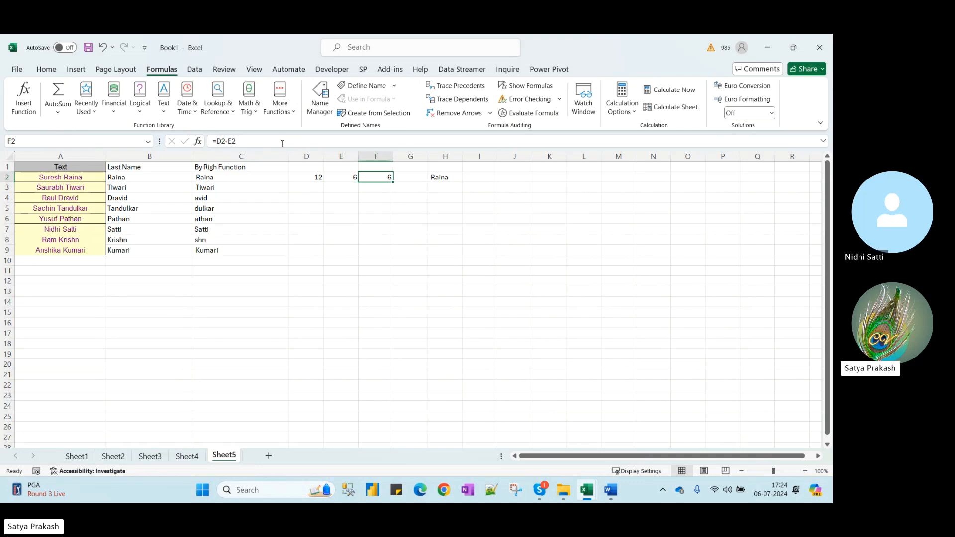
key("Left")
key("Left")
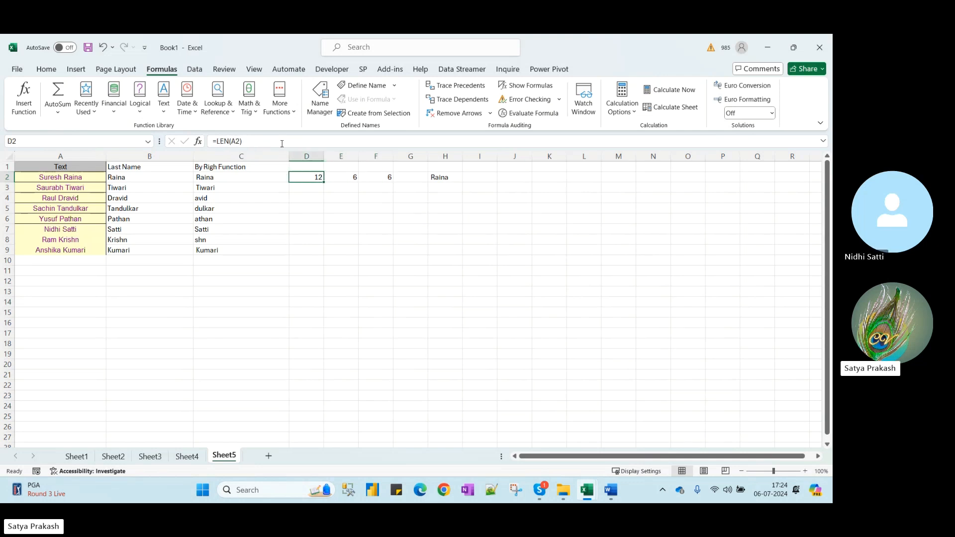
key("Right")
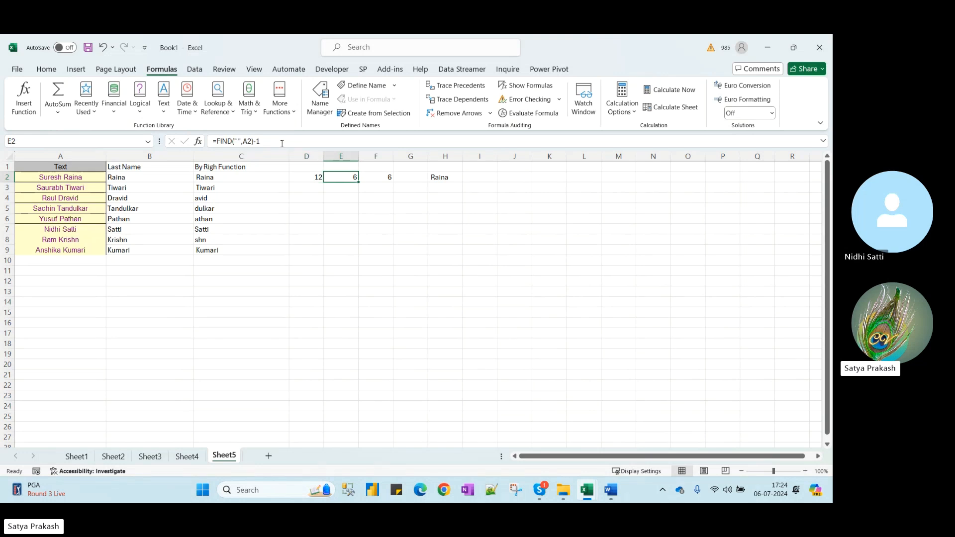
key("Left")
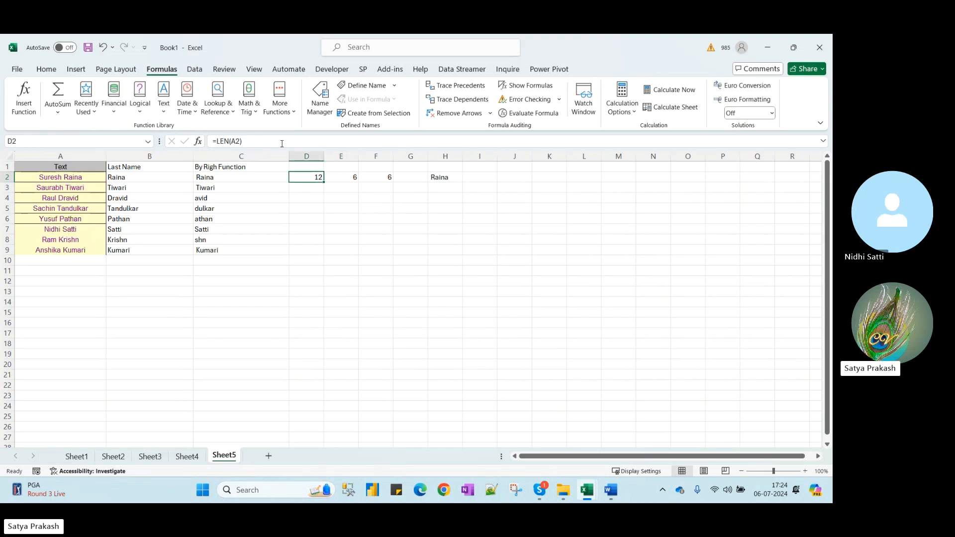
key("shift+Right")
key("shift+Right")
Clear the helper cells and nest LEN(A2)-FIND(" ",A2) into C2's RIGHT formula
key("Delete")
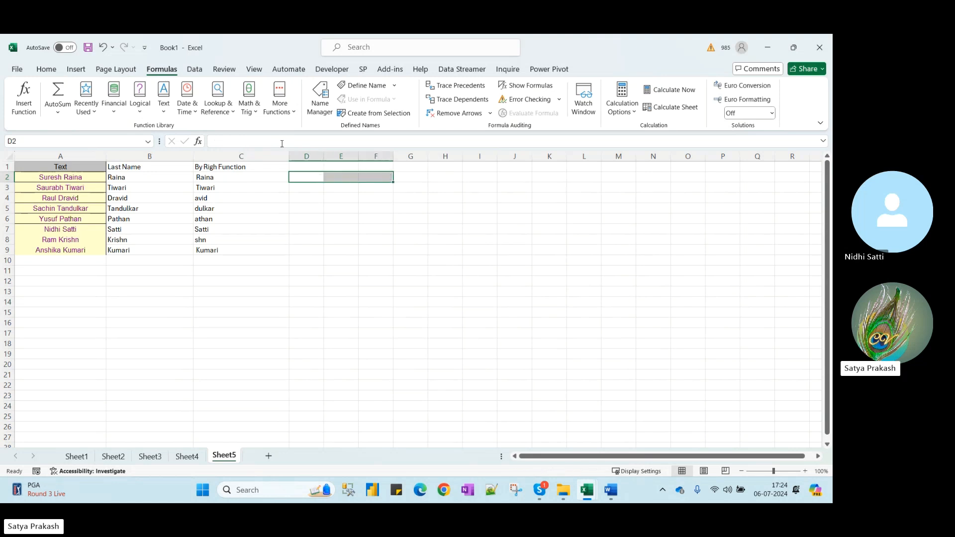
key("Left")
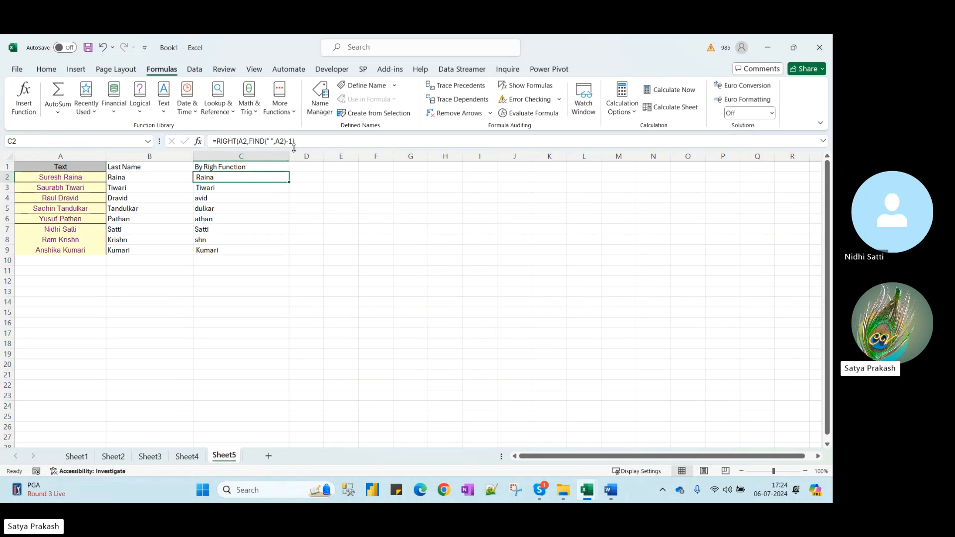
left_click(248, 142)
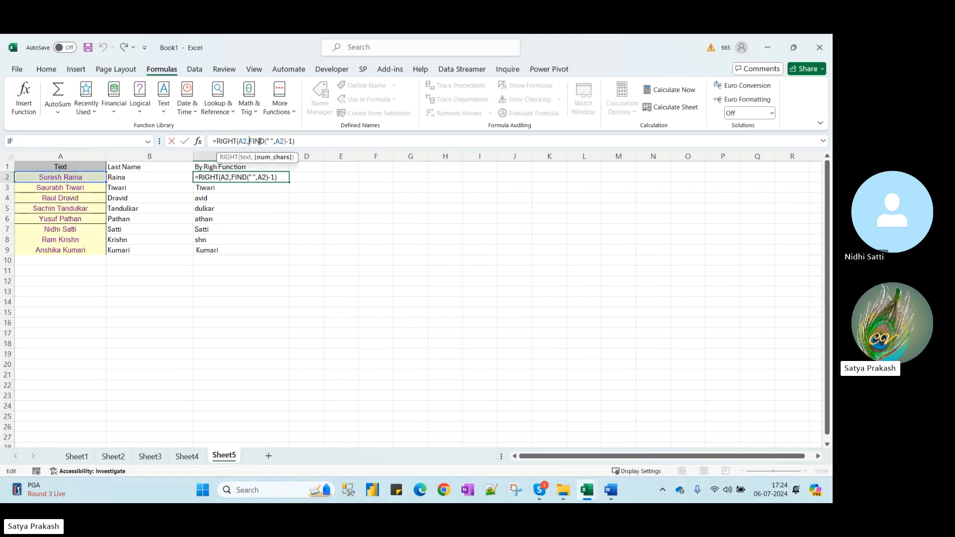
type("len")
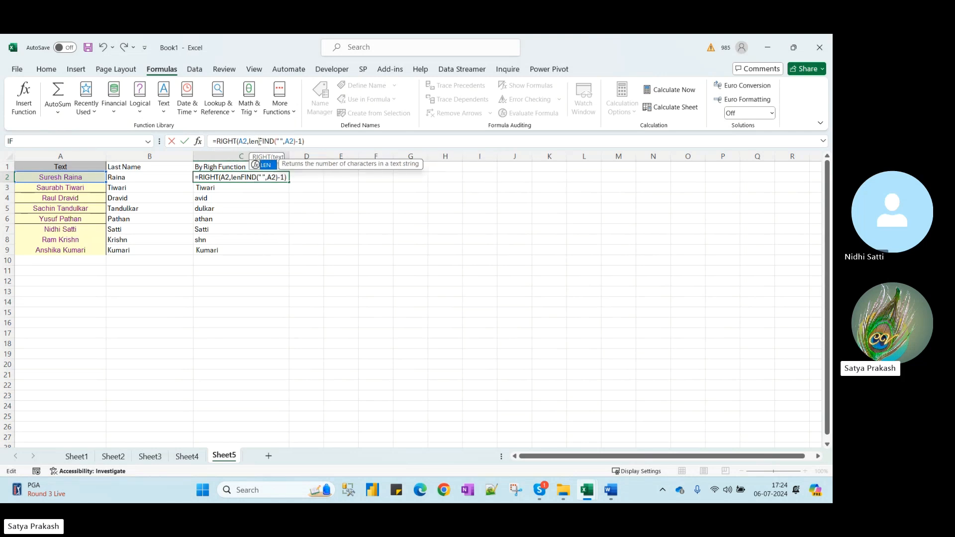
key("Tab")
left_click(86, 178)
type(")-")
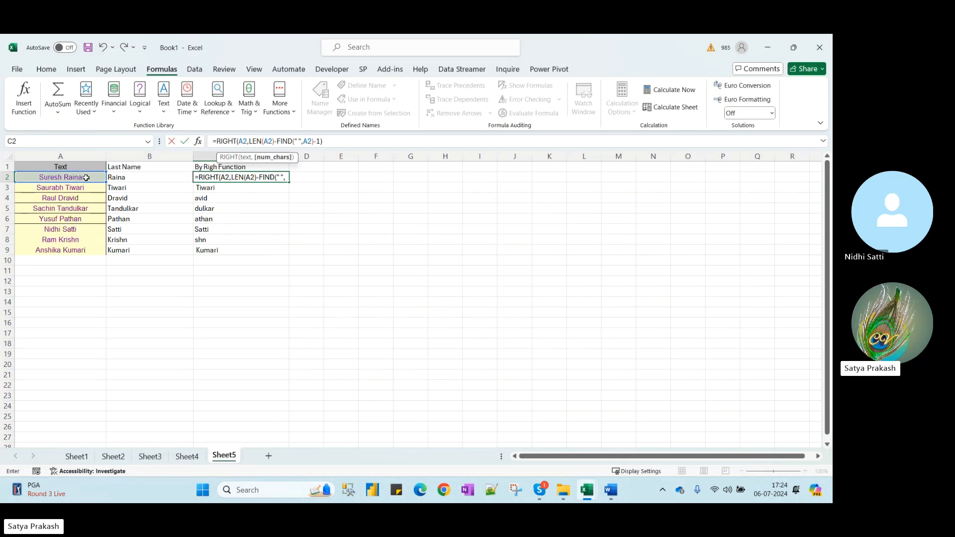
left_click(339, 141)
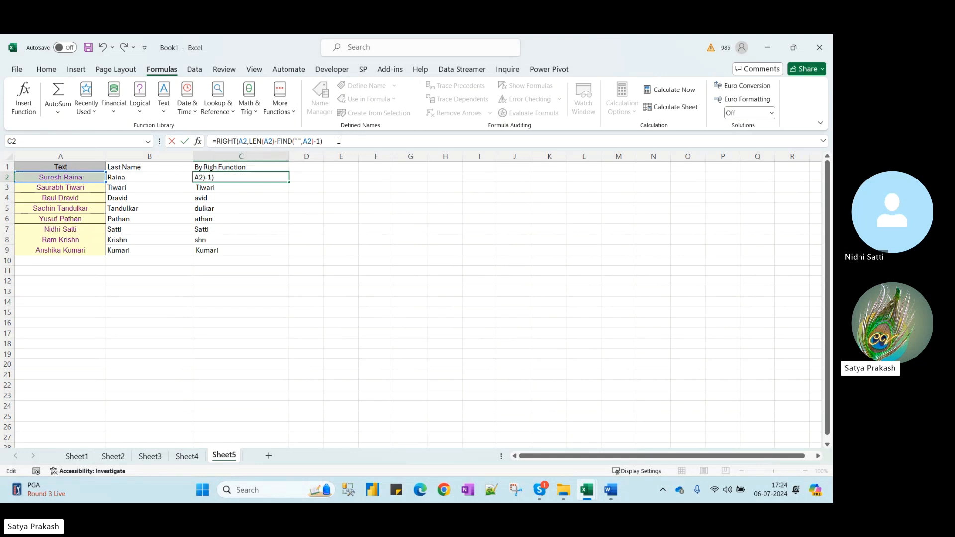
key("Return")
key("Up")
Delete the leftover -1 from C2's formula so the full surname returns
left_click(336, 143)
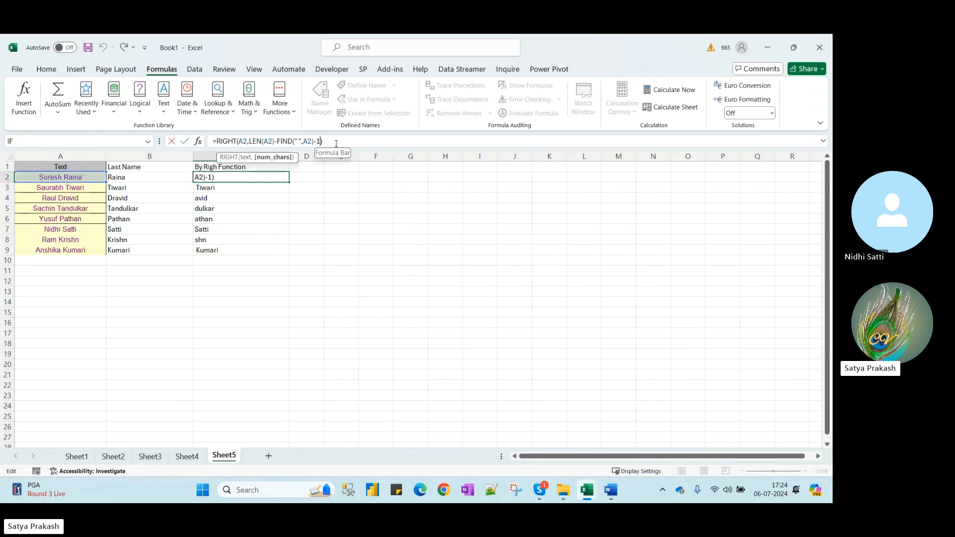
key("Left")
key("BackSpace")
key("BackSpace")
key("Return")
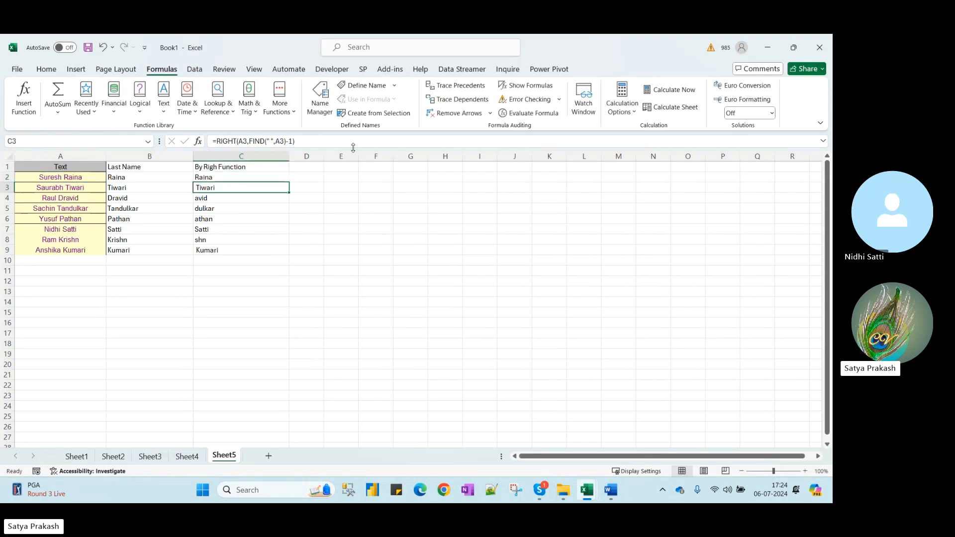
key("Up")
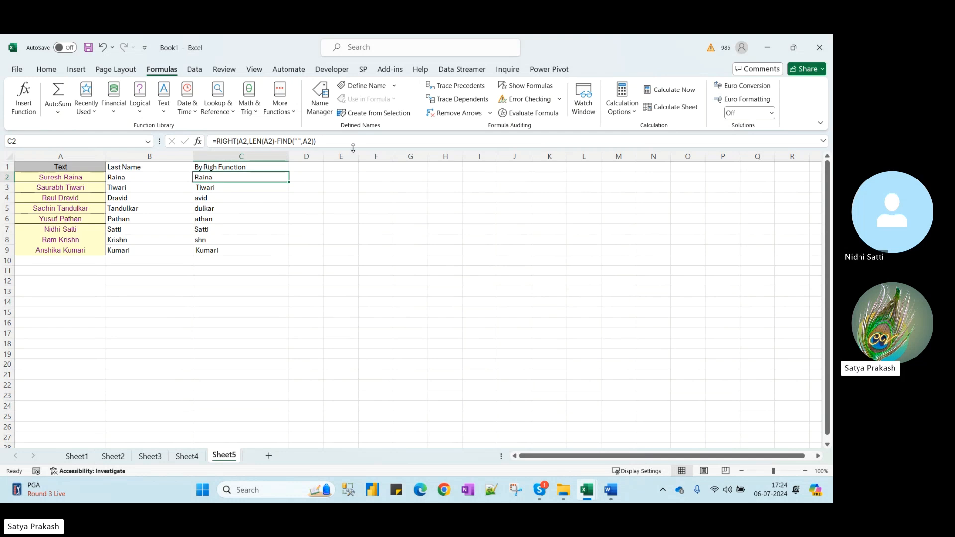
Fill the surname formula down to C9 and paste C2:C9 as values into D2:D9
double_click(289, 182)
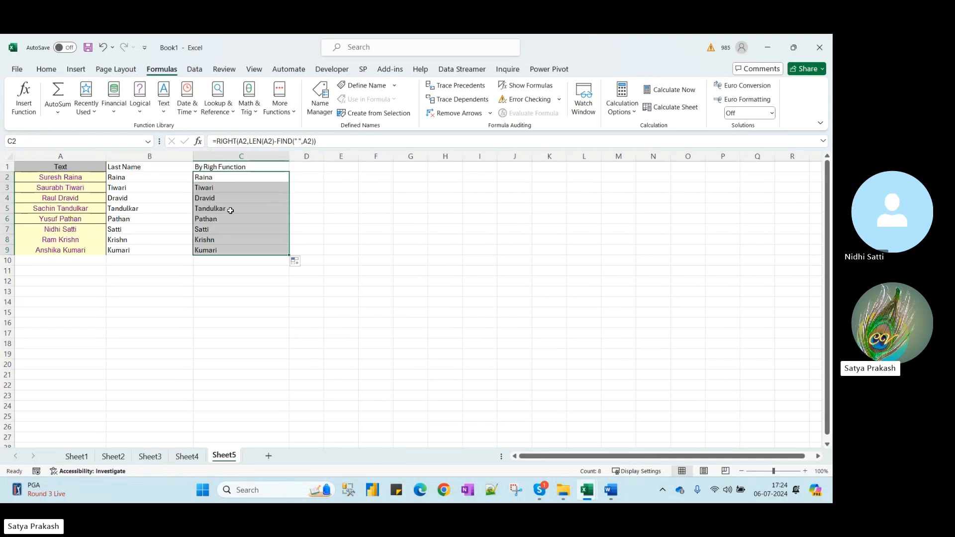
key("ctrl+c")
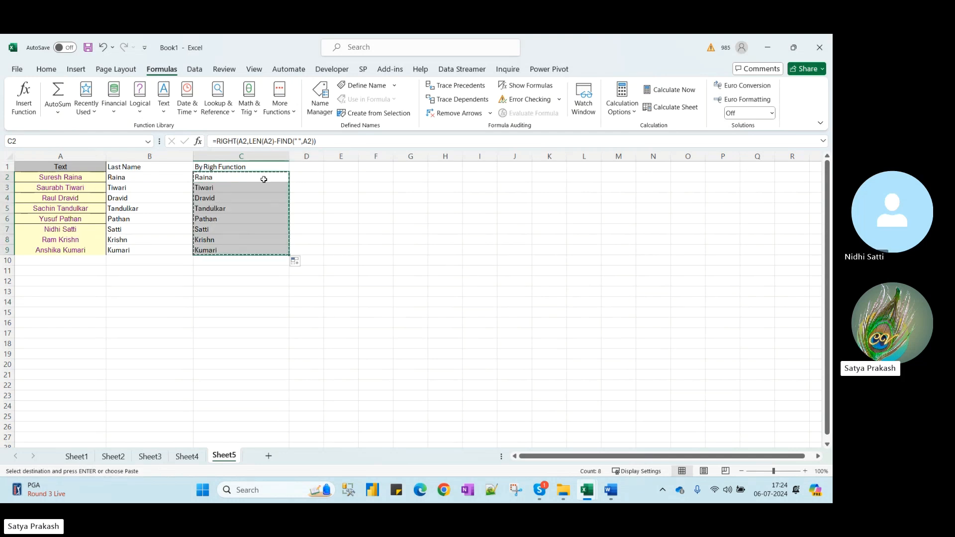
left_click(307, 176)
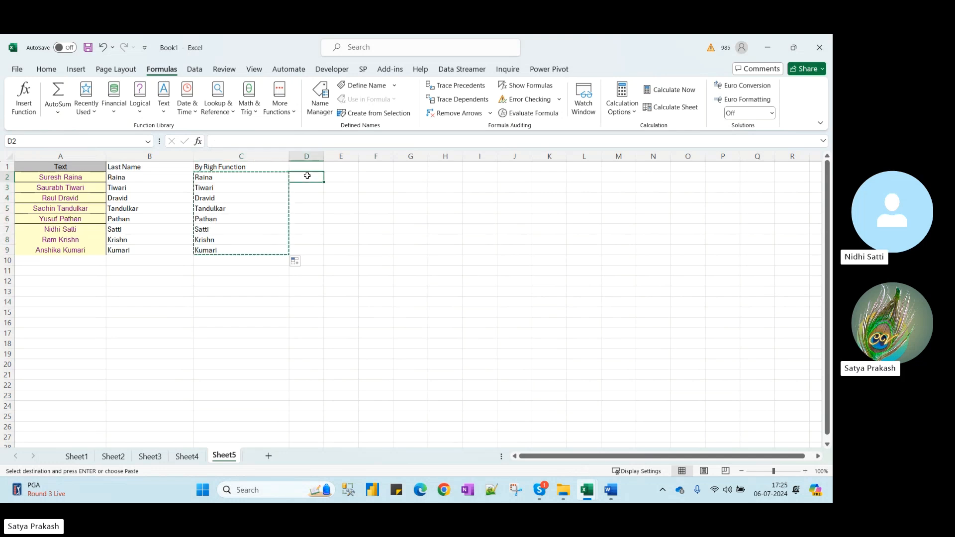
key("ctrl+alt+v")
key("v")
key("Return")
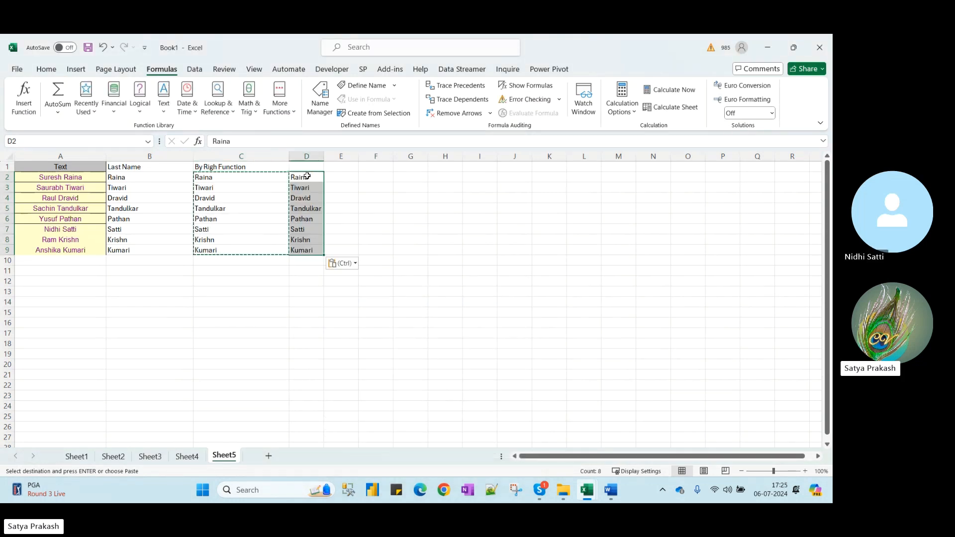
key("Escape")
Compare D's pasted values with the RIGHT formulas in C and MID formulas in B
left_click(307, 175)
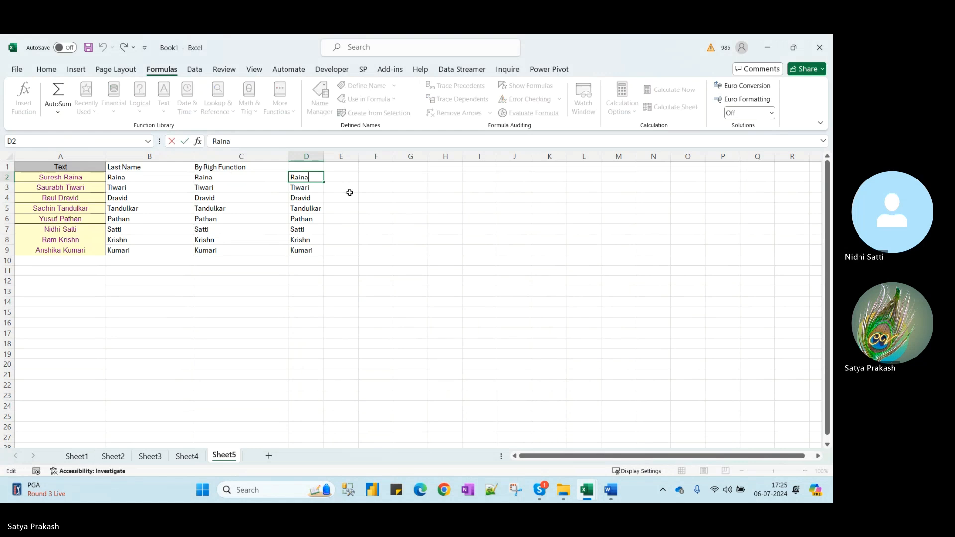
left_click(316, 191)
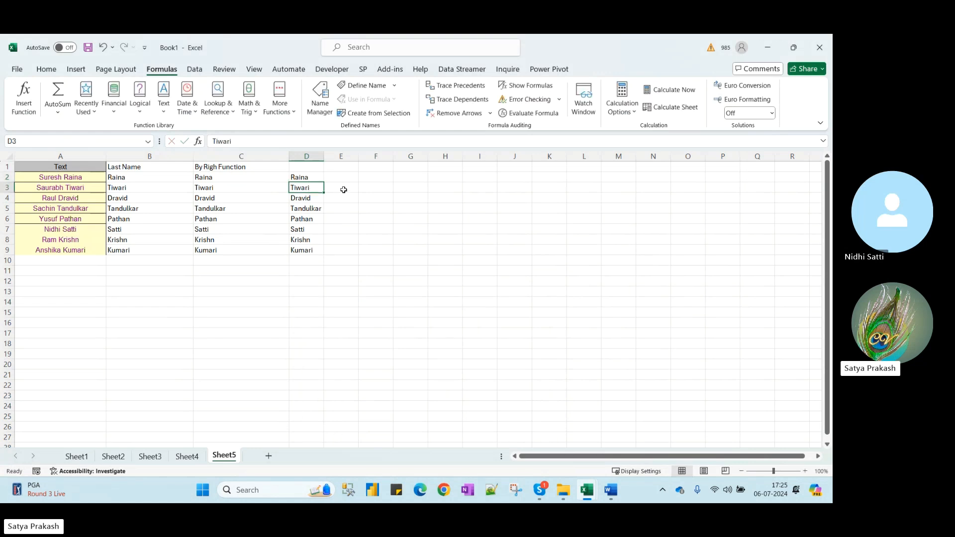
left_click(205, 180)
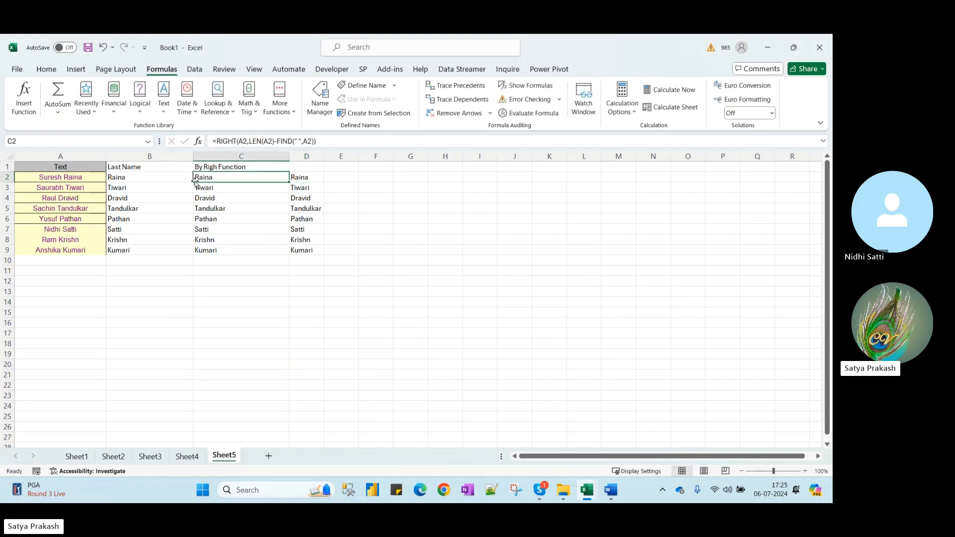
left_click(154, 179)
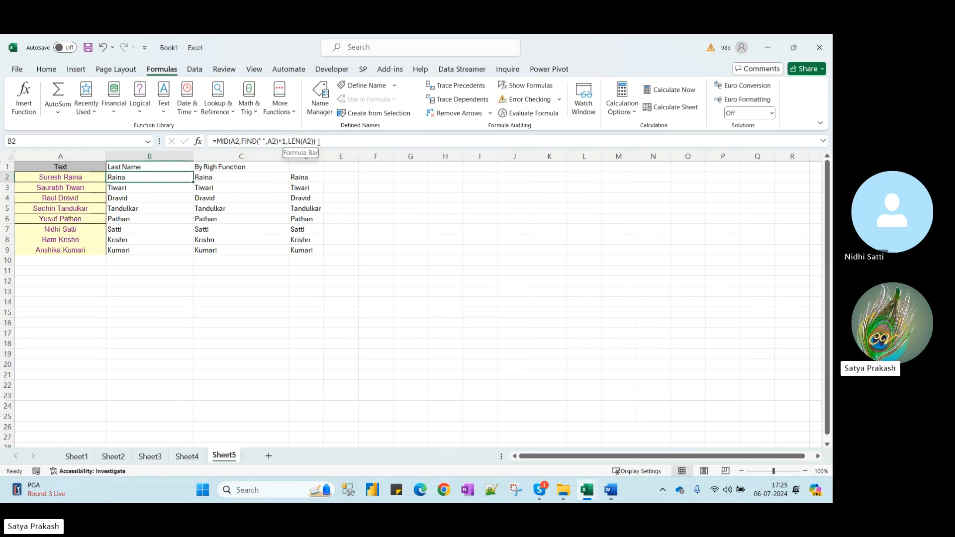
left_click(241, 178)
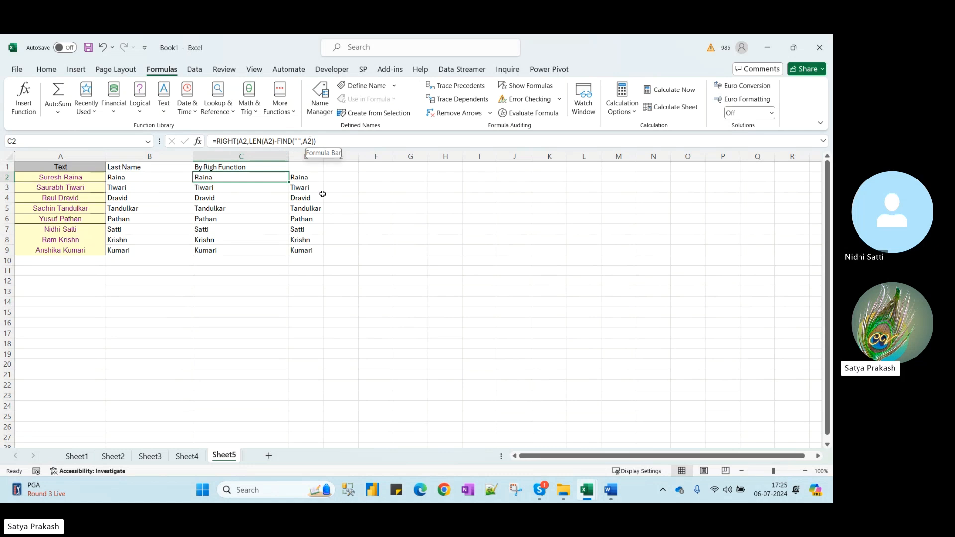
left_click(366, 208)
mouse_move(614, 502)
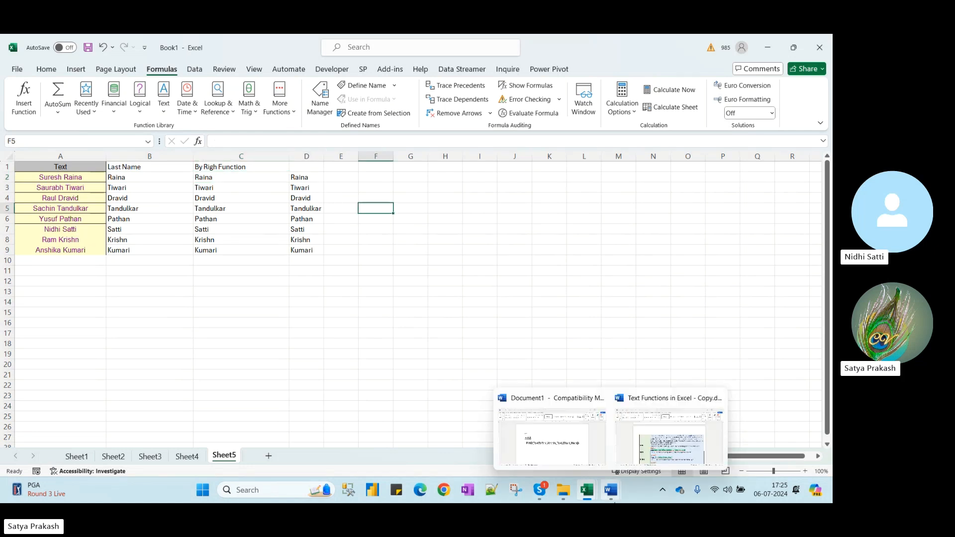
left_click(659, 453)
scroll(387, 351, "down", 3)
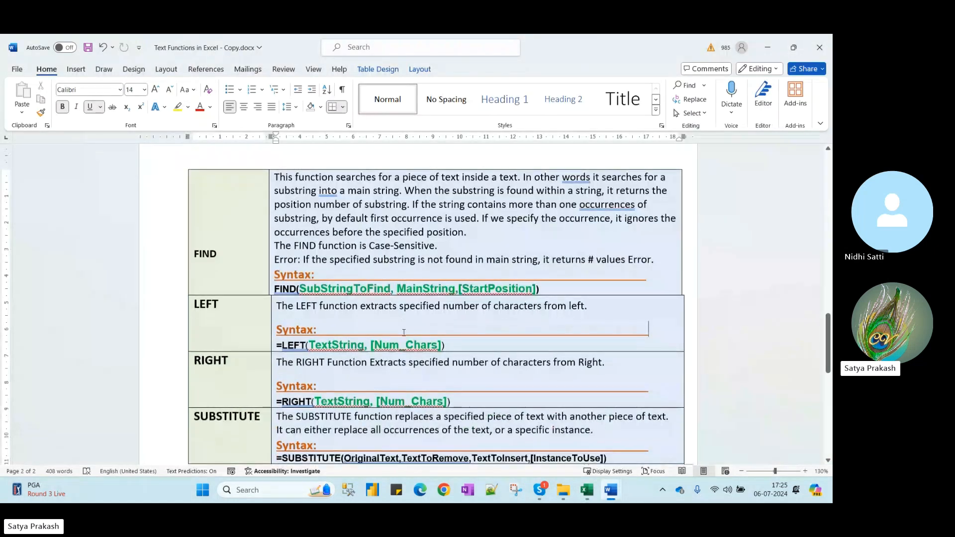
scroll(387, 352, "down", 3)
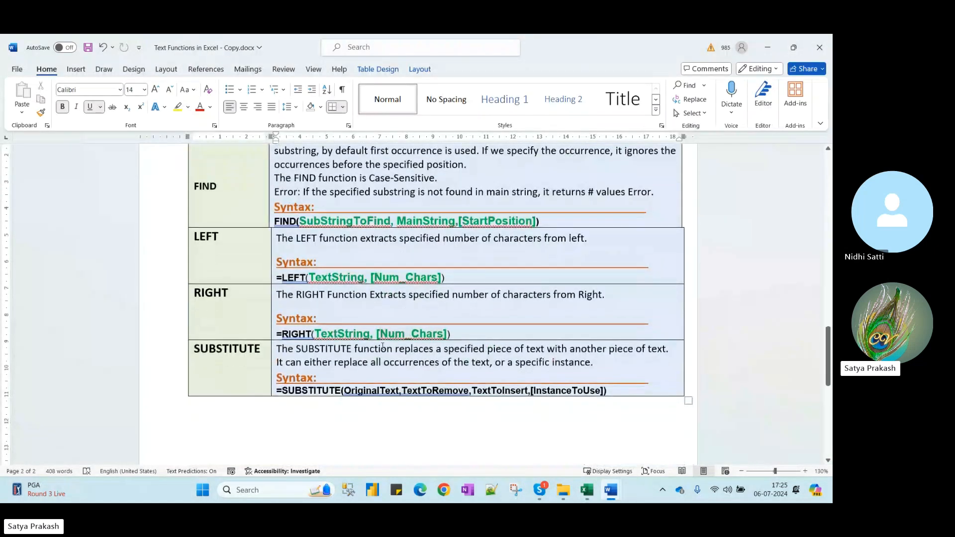
key("alt+Tab")
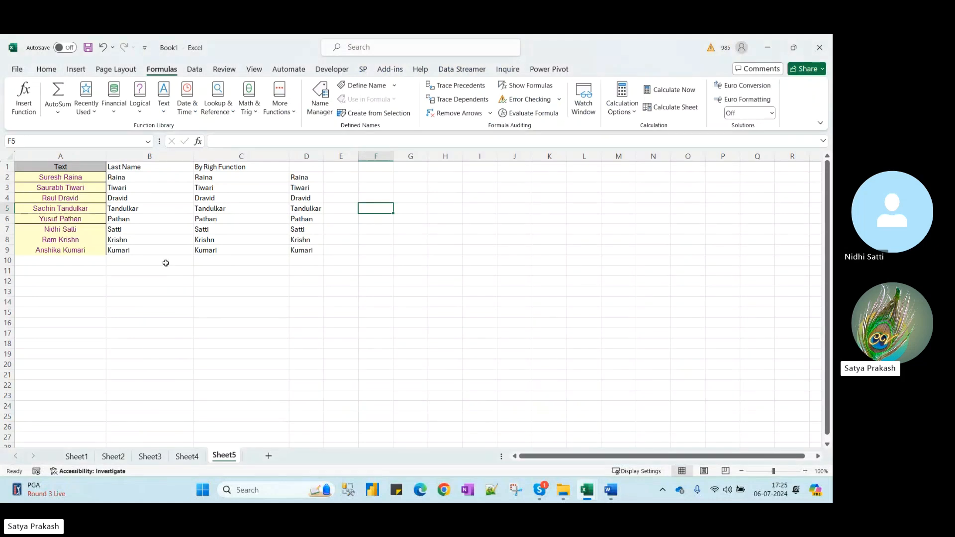
mouse_move(591, 496)
left_click(563, 456)
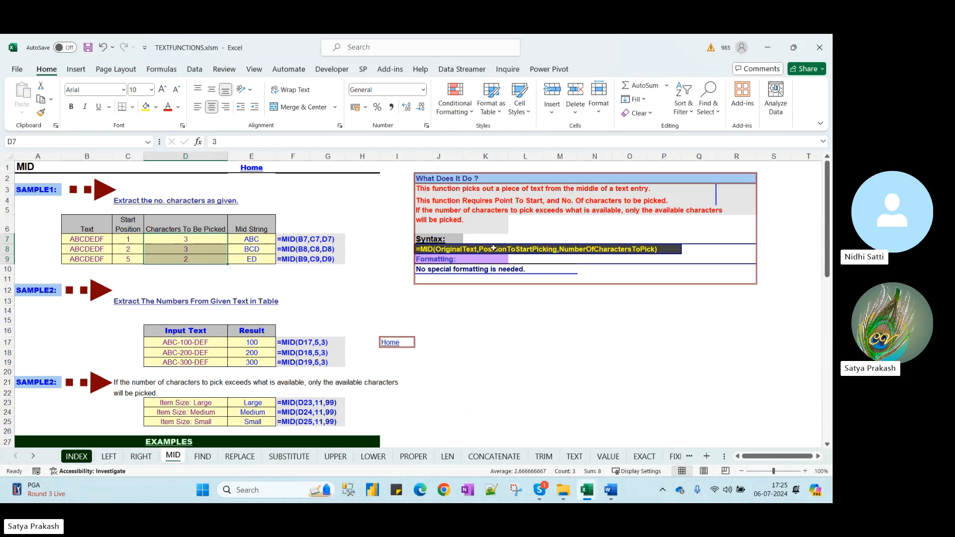
left_click(425, 252)
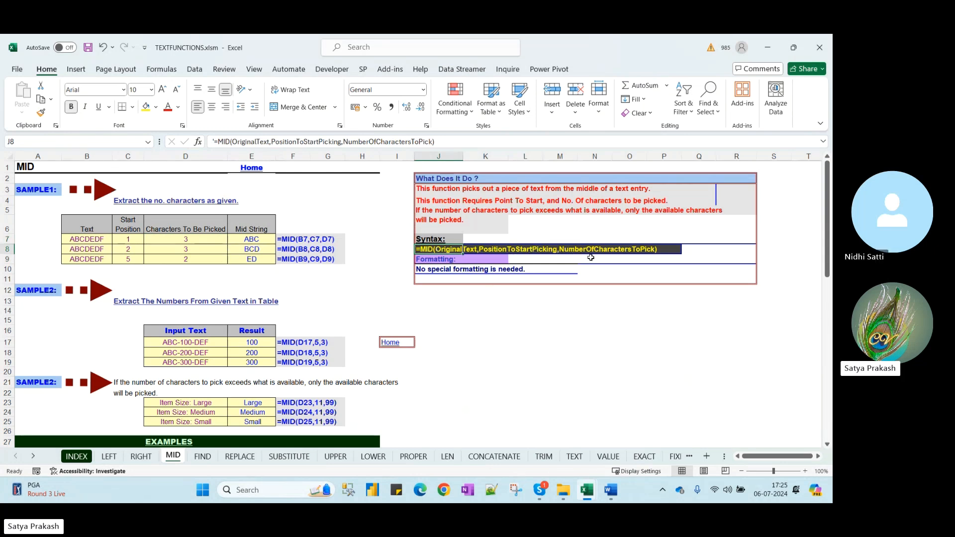
left_click(632, 252)
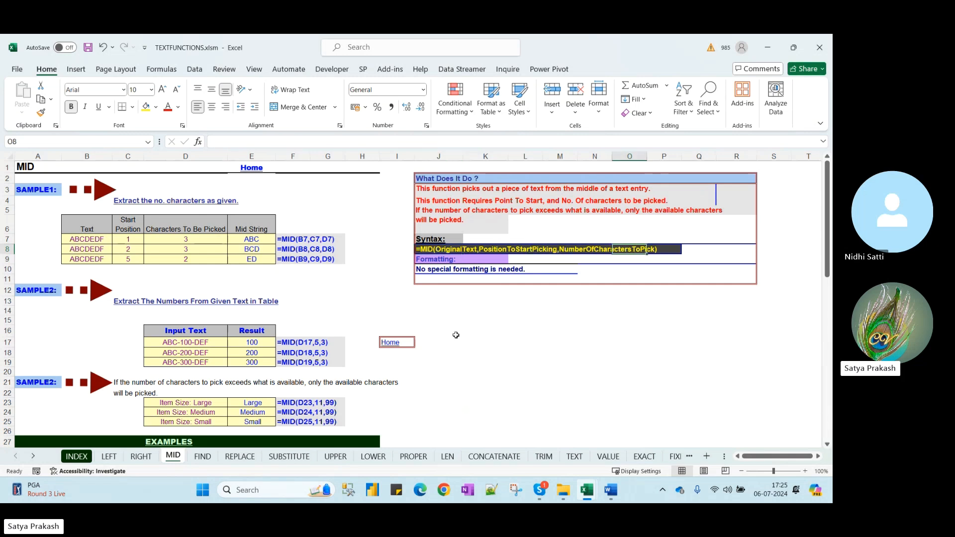
left_click(141, 457)
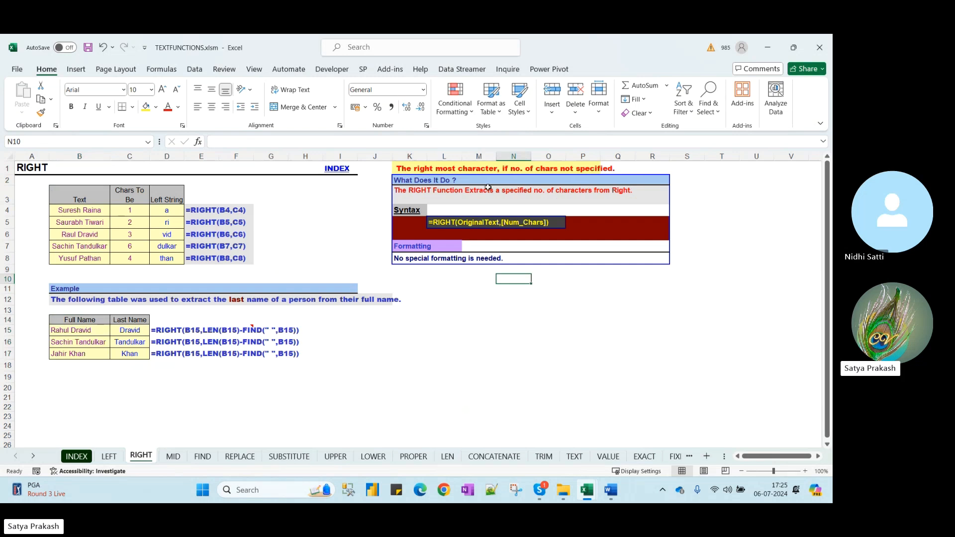
left_click(108, 456)
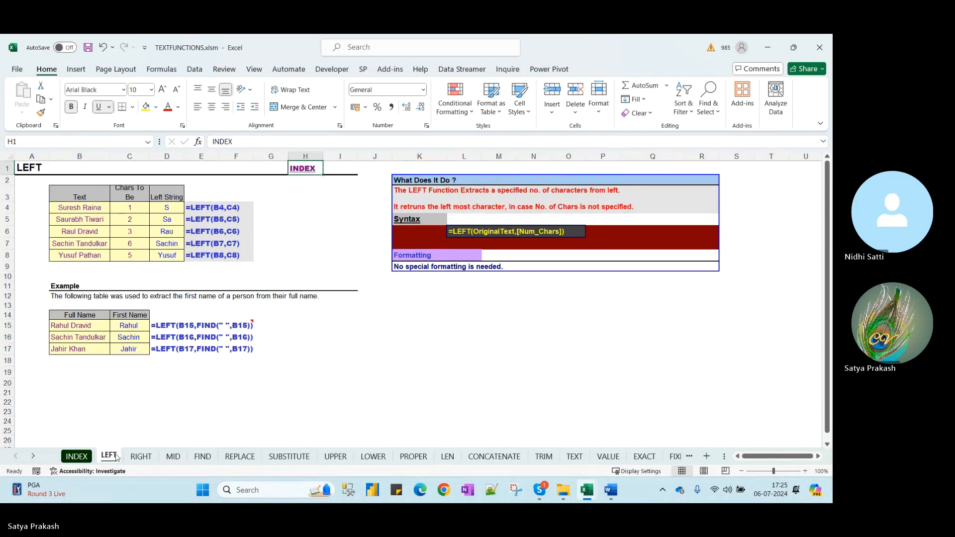
left_click(141, 457)
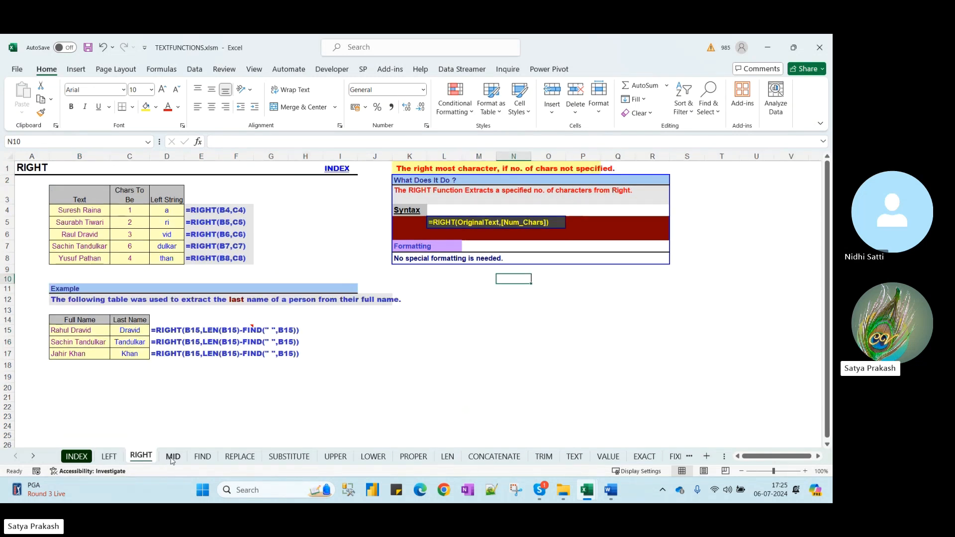
left_click(173, 456)
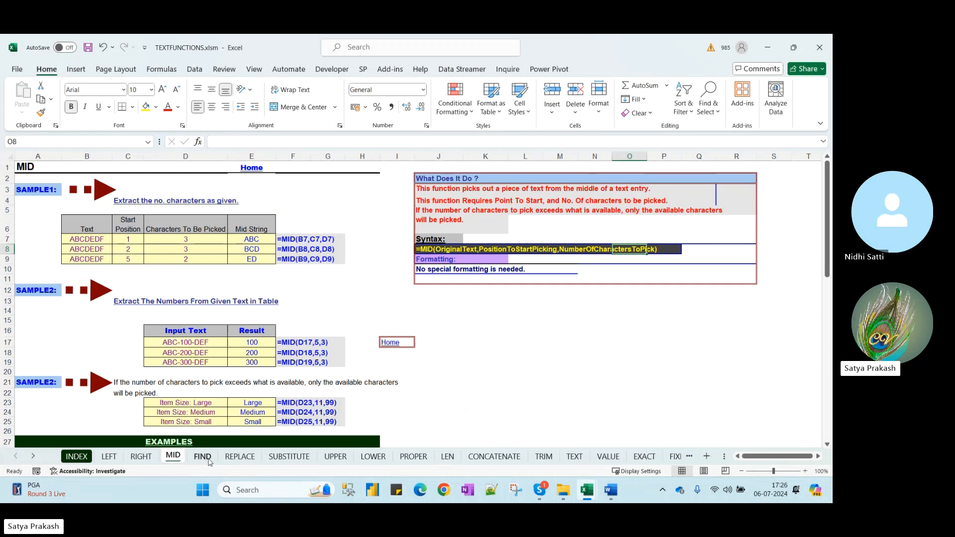
left_click(241, 456)
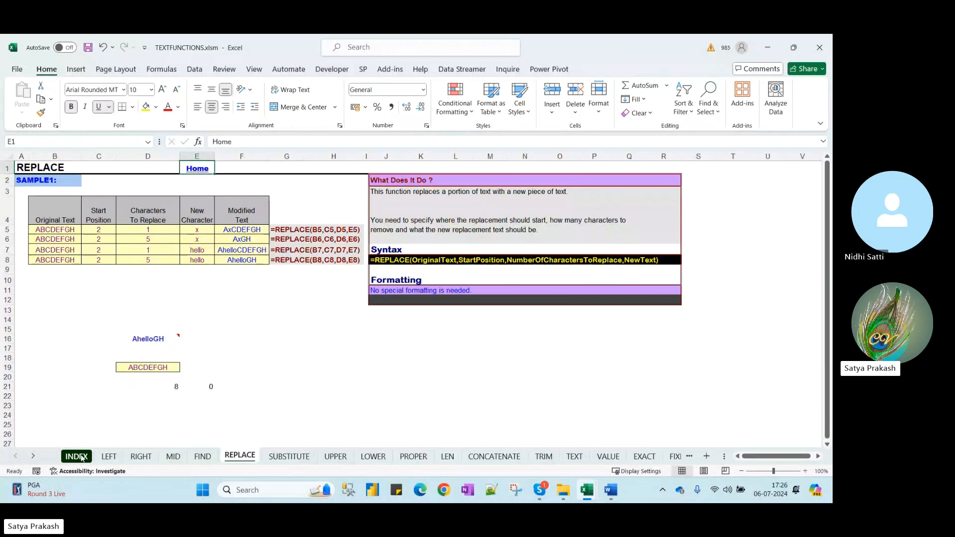
left_click(143, 458)
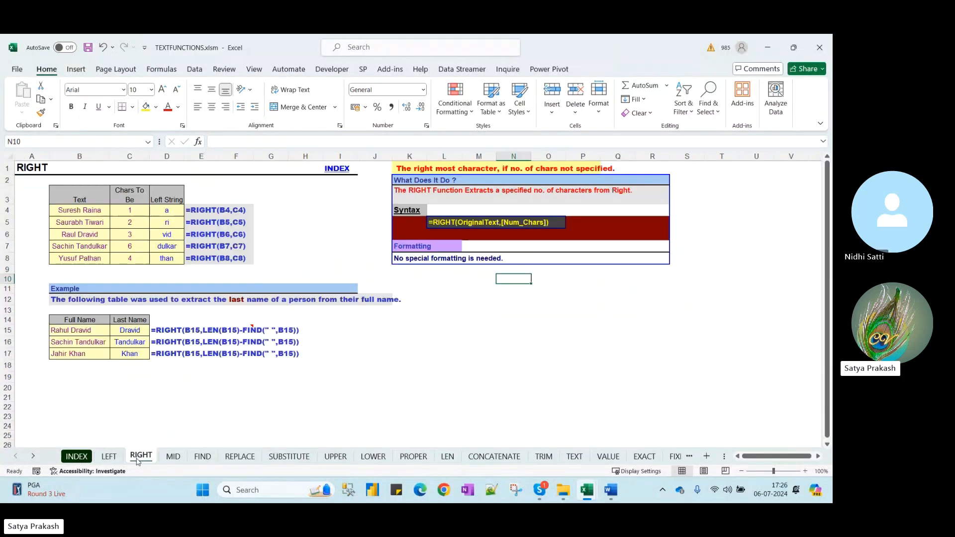
left_click(118, 459)
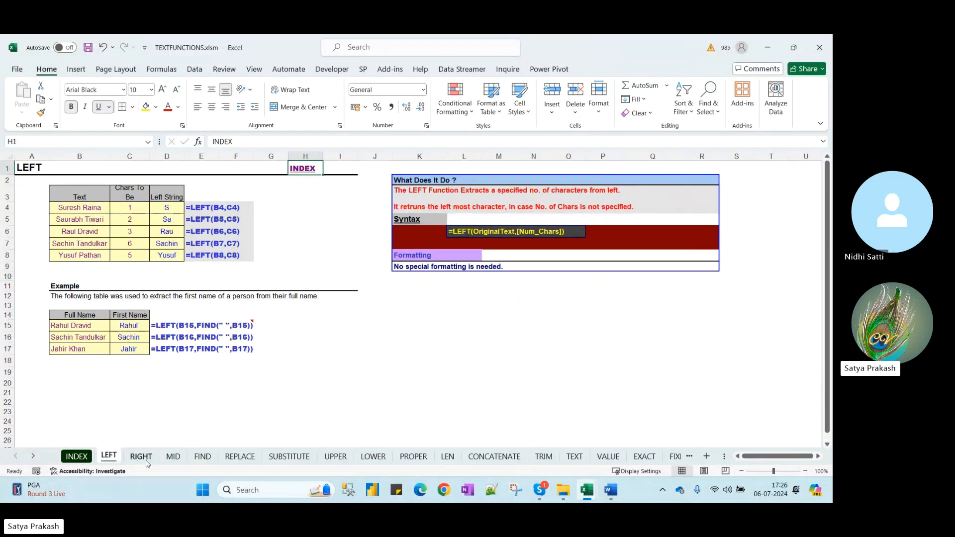
left_click(88, 210)
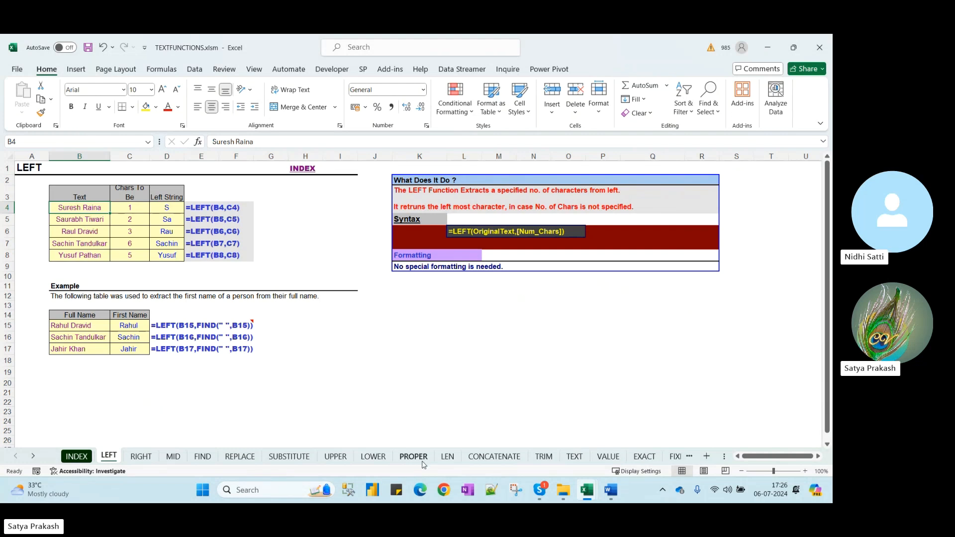
mouse_move(597, 492)
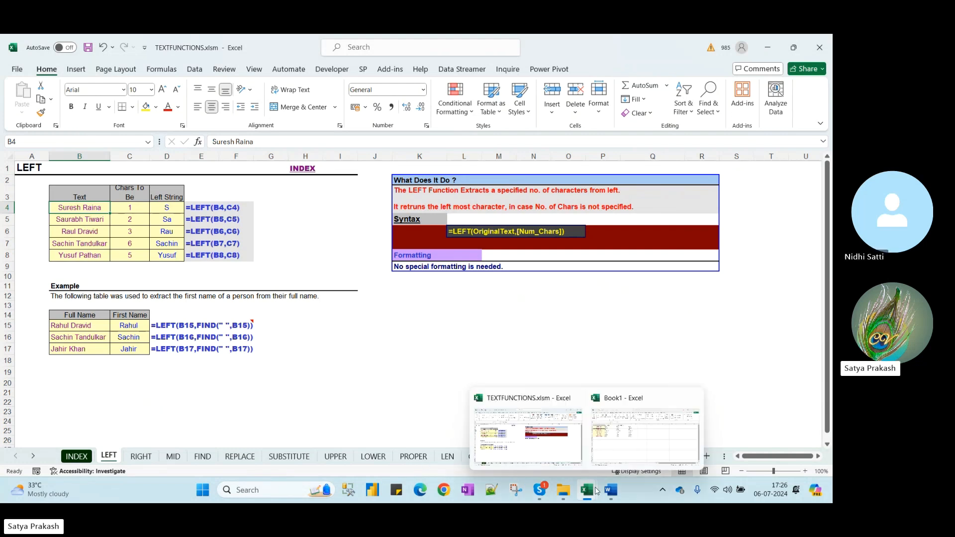
left_click(639, 445)
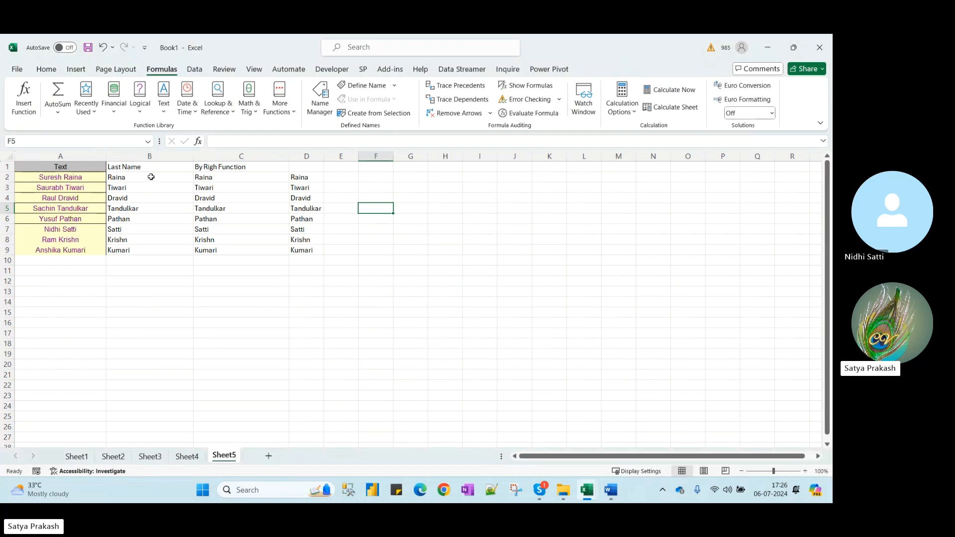
Copy the names in A1:A9 into column F, autofit it, and clear H2's #VALUE! error
left_click(354, 168)
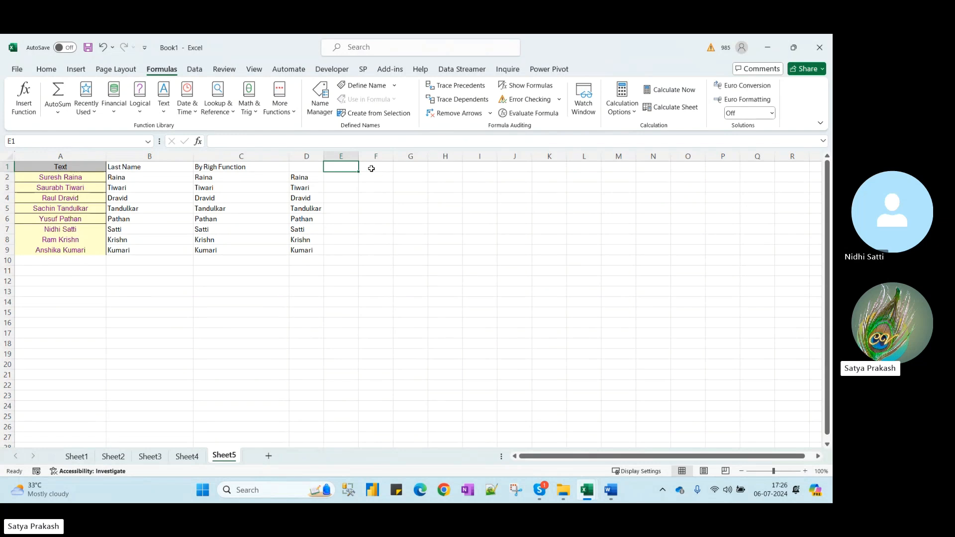
left_click_drag(70, 165, 63, 250)
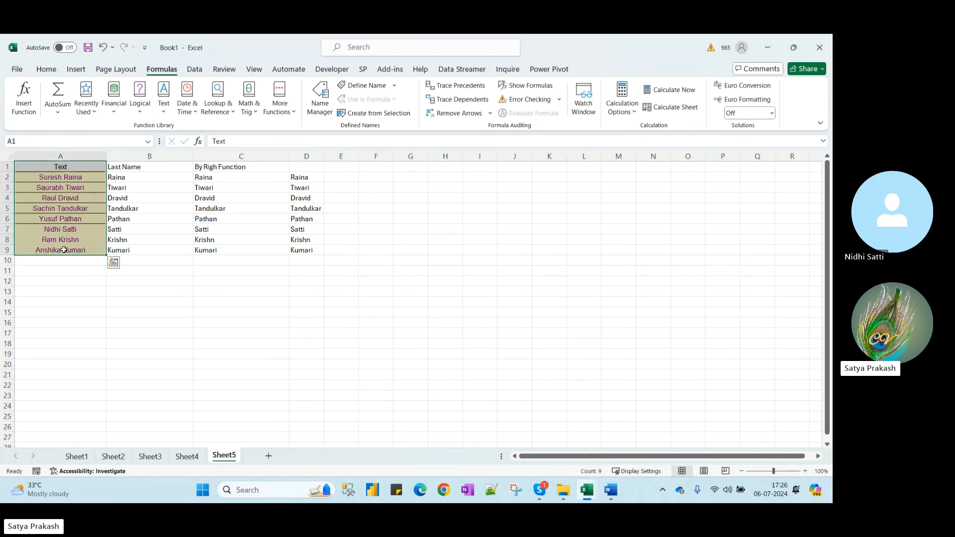
key("ctrl+c")
left_click(376, 167)
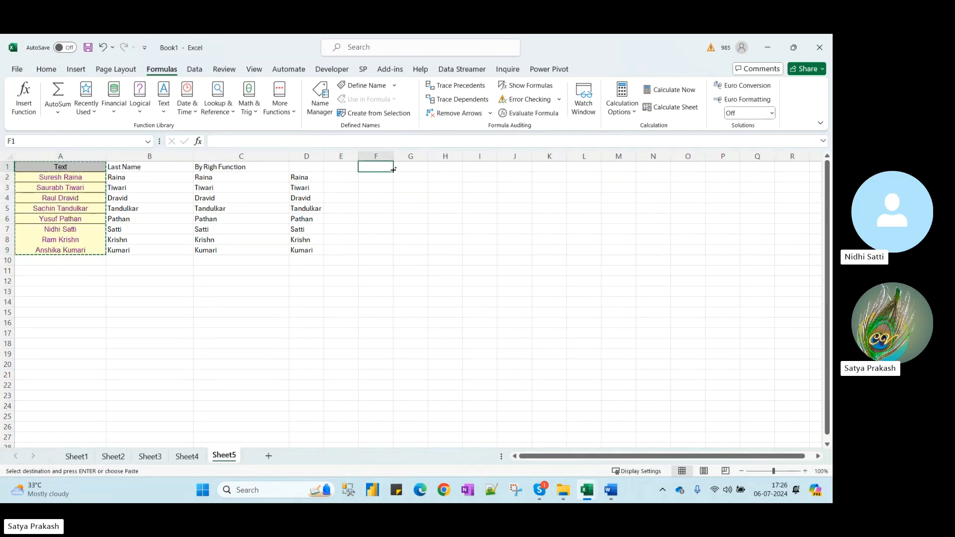
key("ctrl+v")
double_click(393, 156)
left_click(476, 179)
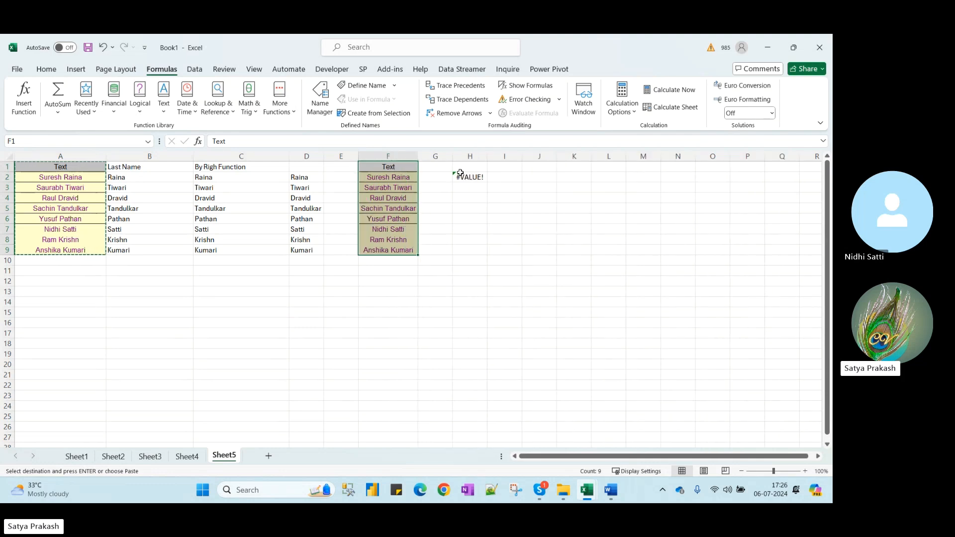
key("Delete")
Add headers 'Initial Letters' in G1 and 'Name Reverse' in H1, widening both columns
left_click(441, 165)
left_click_drag(453, 156, 477, 156)
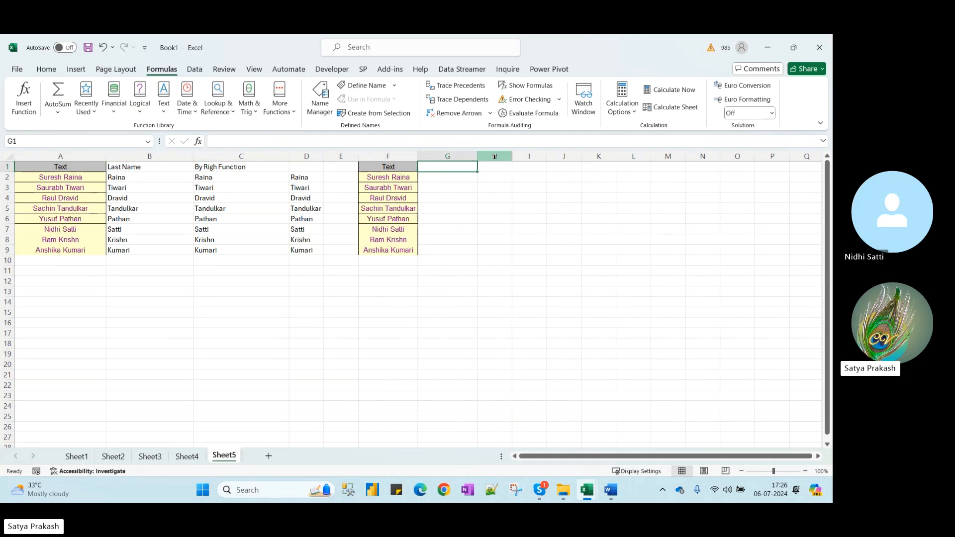
type("Initial")
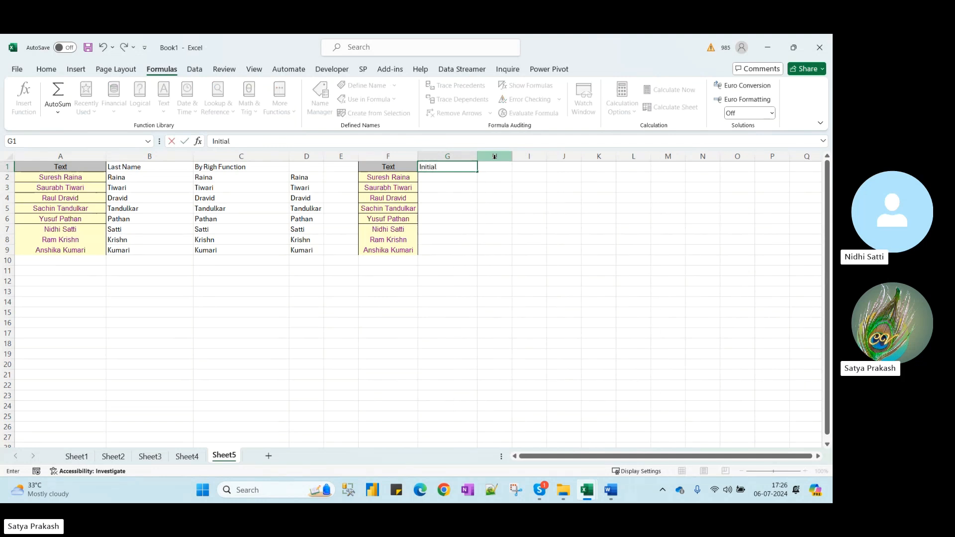
type(" Letters")
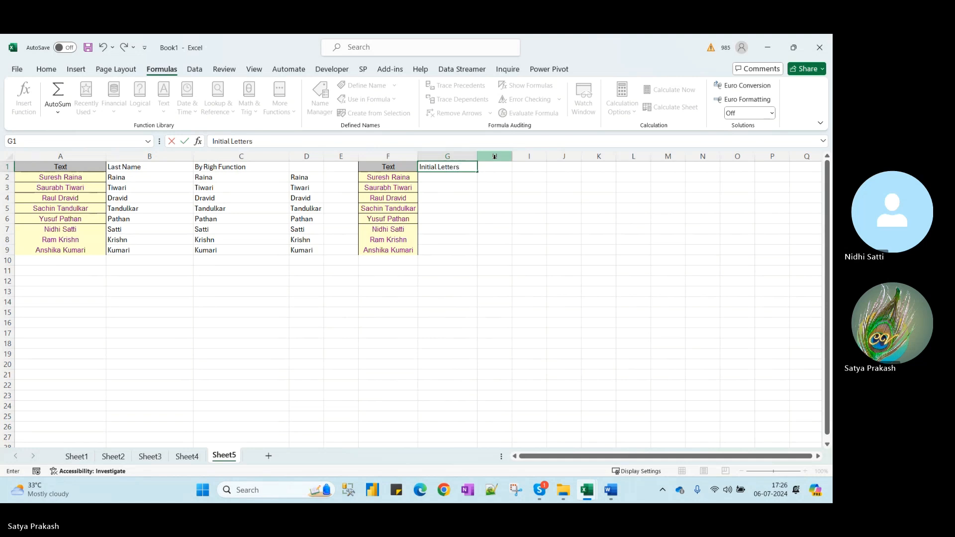
key("ctrl+Return")
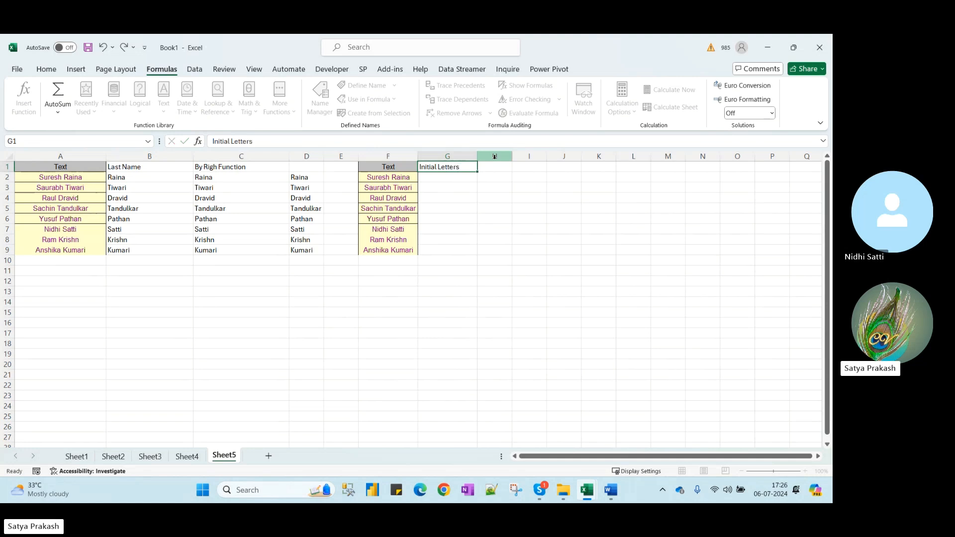
key("Tab")
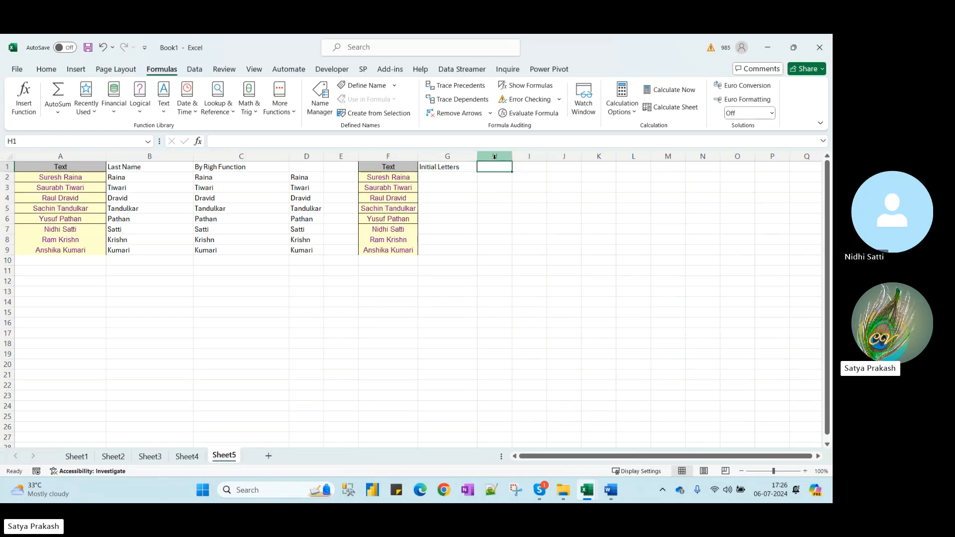
type("Na")
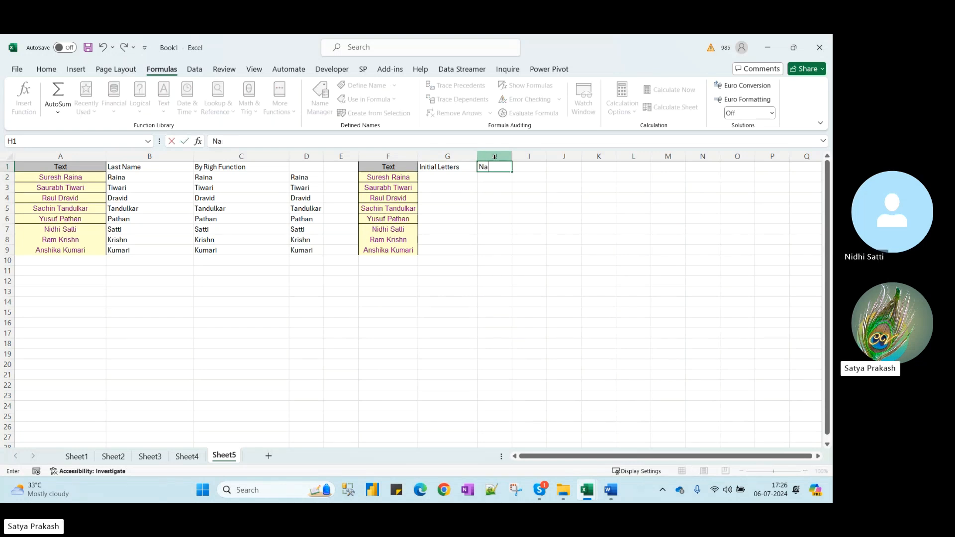
type("me Reverse")
key("Return")
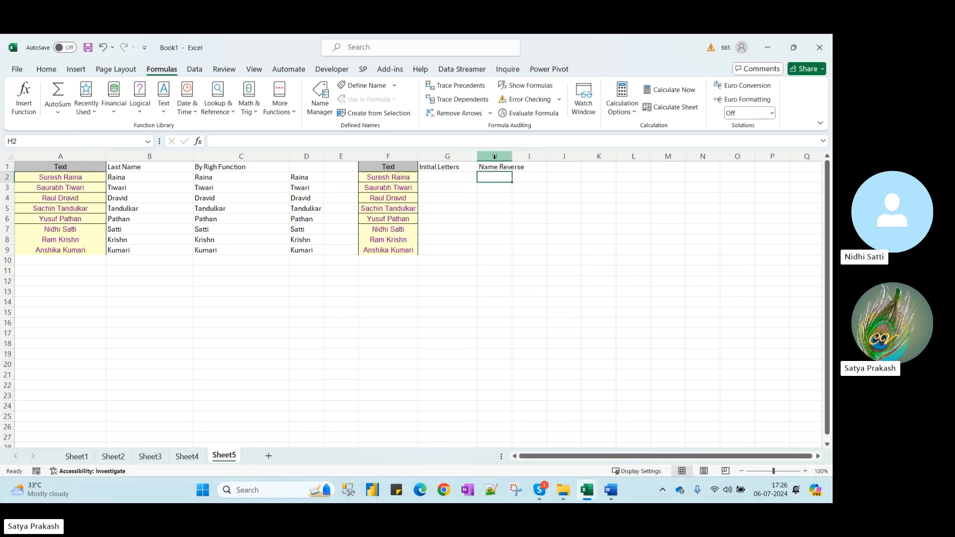
left_click_drag(513, 157, 547, 158)
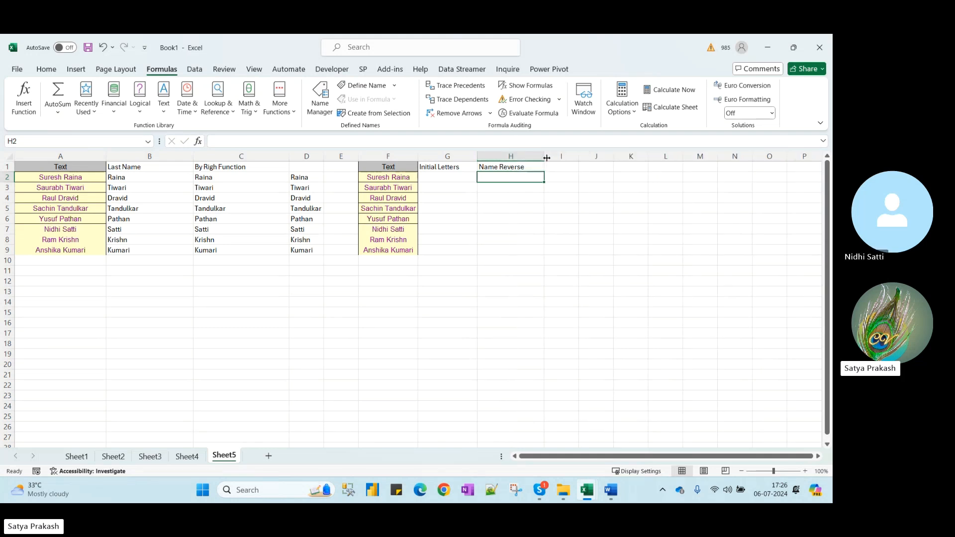
Type an initials example in G2 and Flash Fill initials down column G
left_click(598, 168)
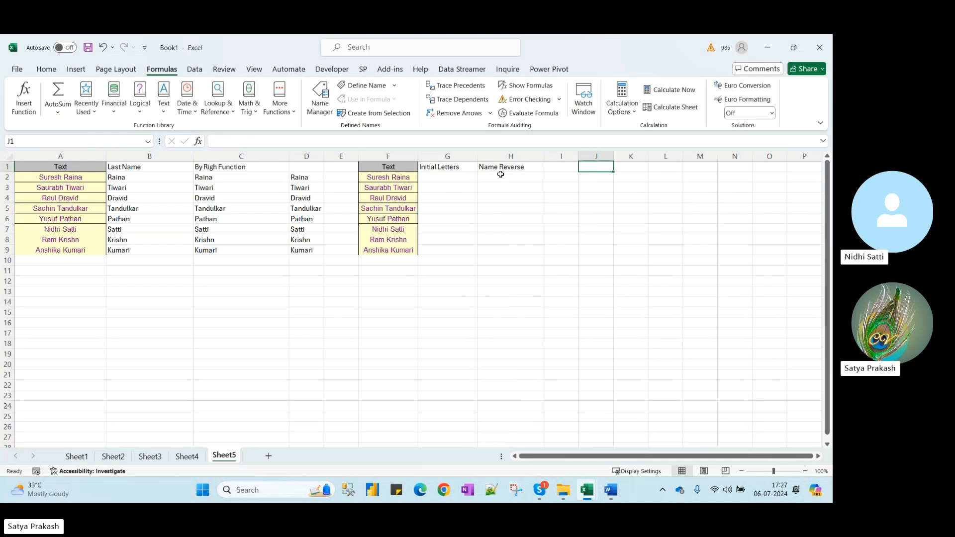
left_click(454, 178)
type("S. R.")
key("Return")
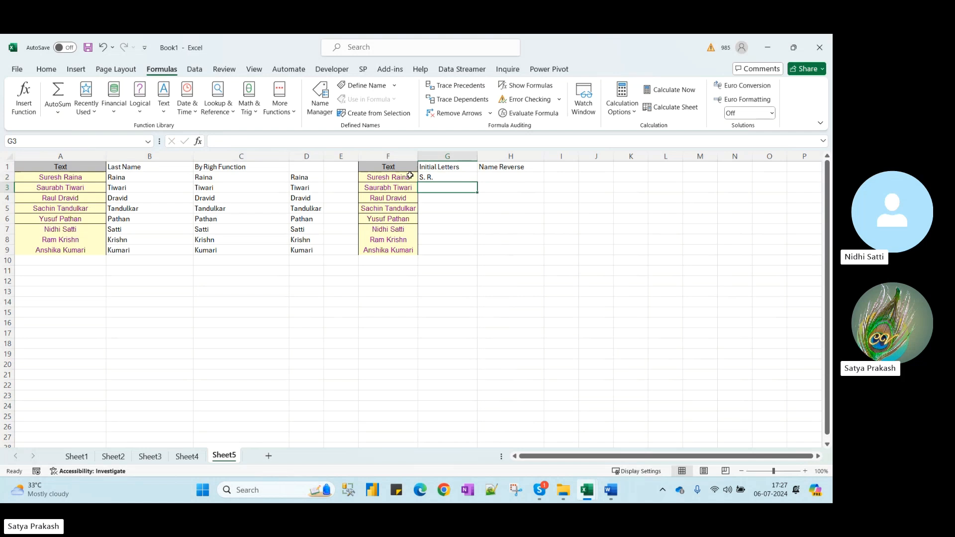
left_click(458, 180)
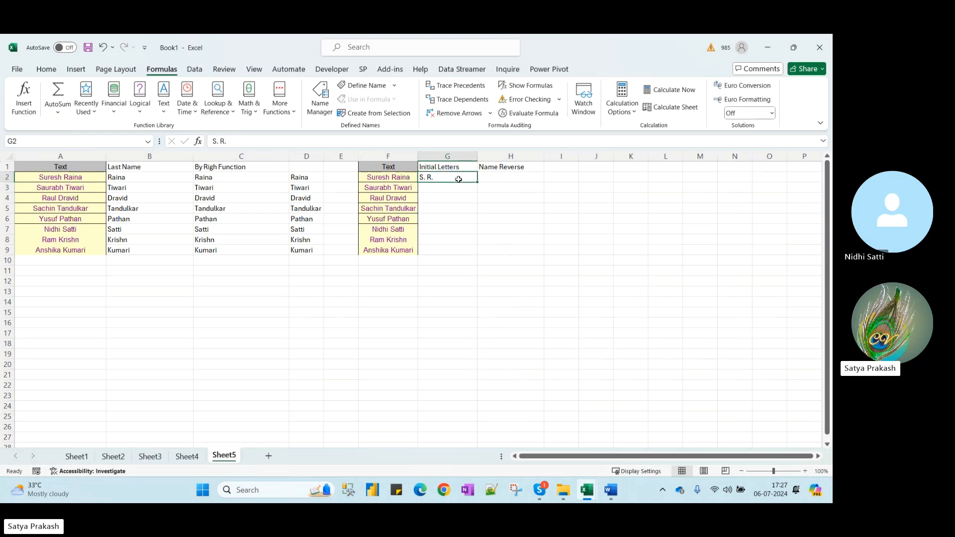
key("ctrl+e")
Enter a surname-first example in H2 and correct its spelling typo
key("Right")
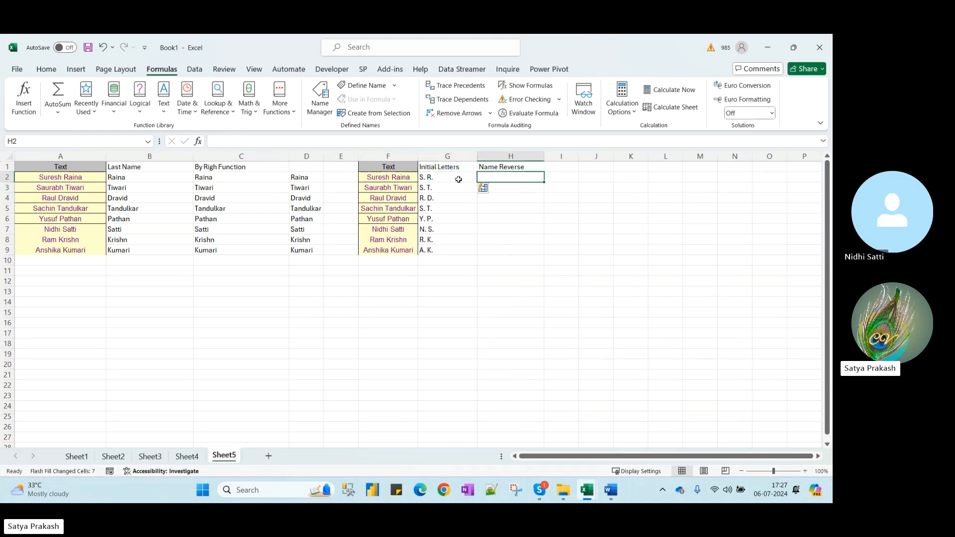
type("Raina Sure")
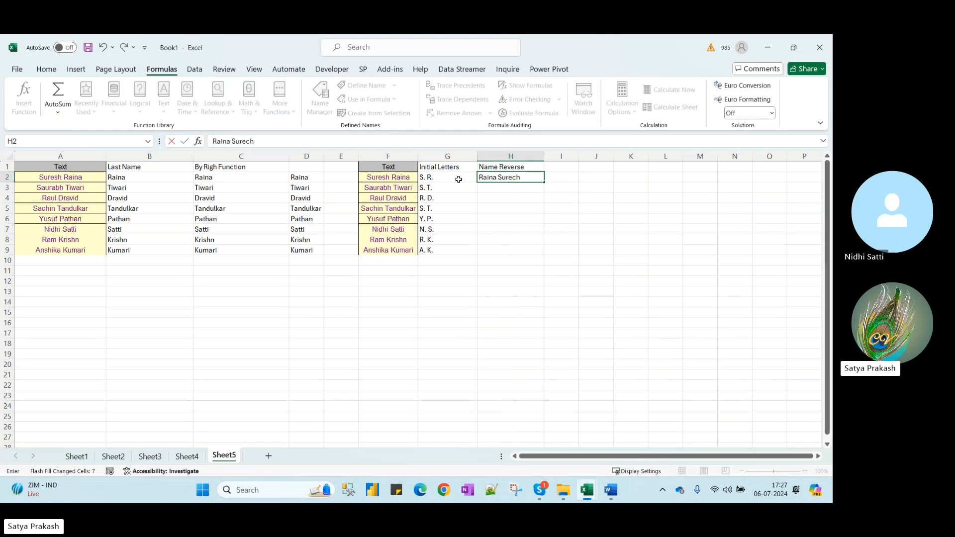
type("ch")
key("Return")
left_click(527, 175)
left_click(279, 141)
key("BackSpace")
key("BackSpace")
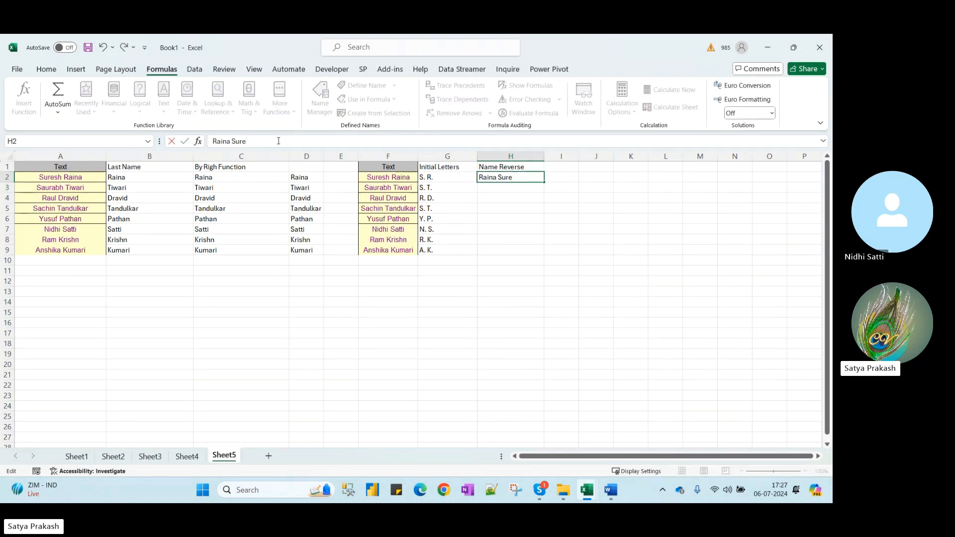
type("h")
key("Return")
Flash Fill the reversed names down column H, undoing an accidental fill-down
key("Up")
key("ctrl+d")
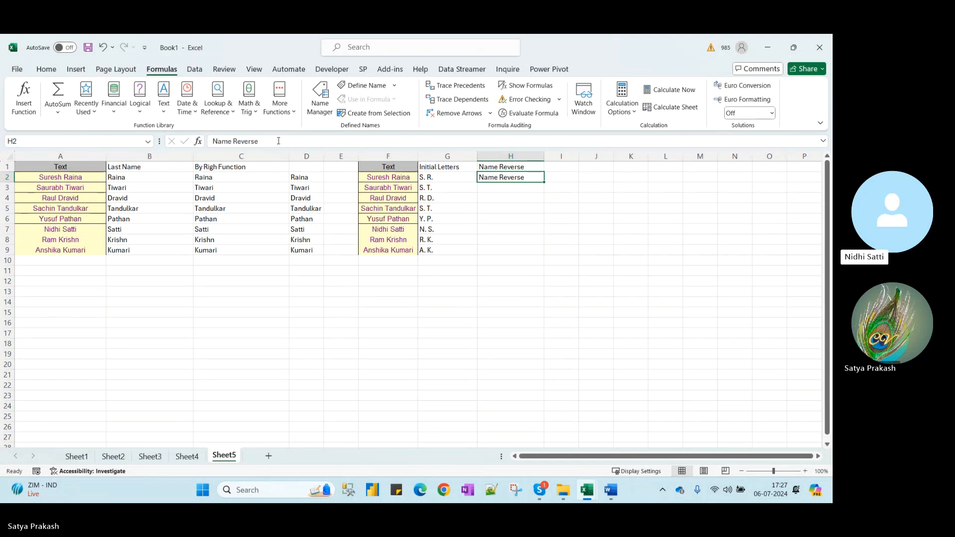
key("ctrl+z")
key("ctrl+e")
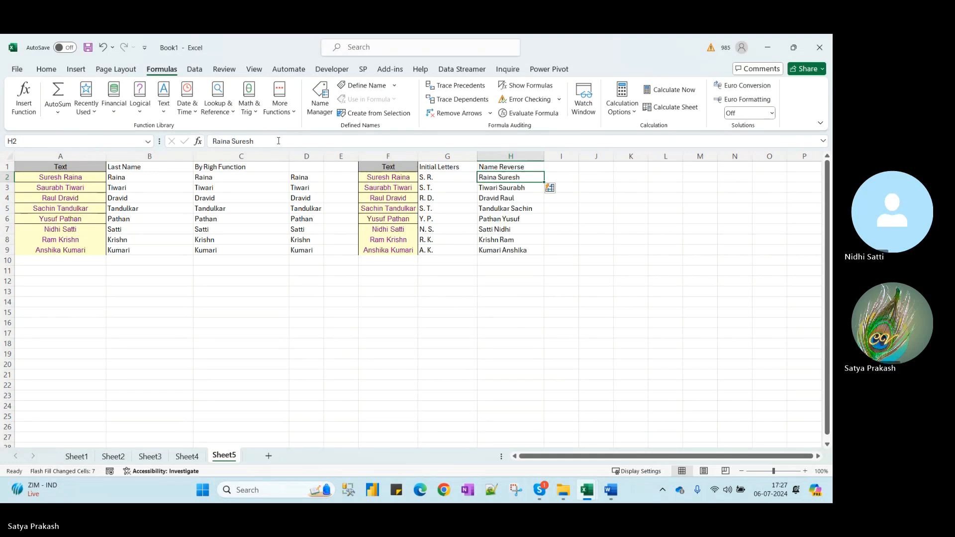
key("Right")
key("Right")
key("Right")
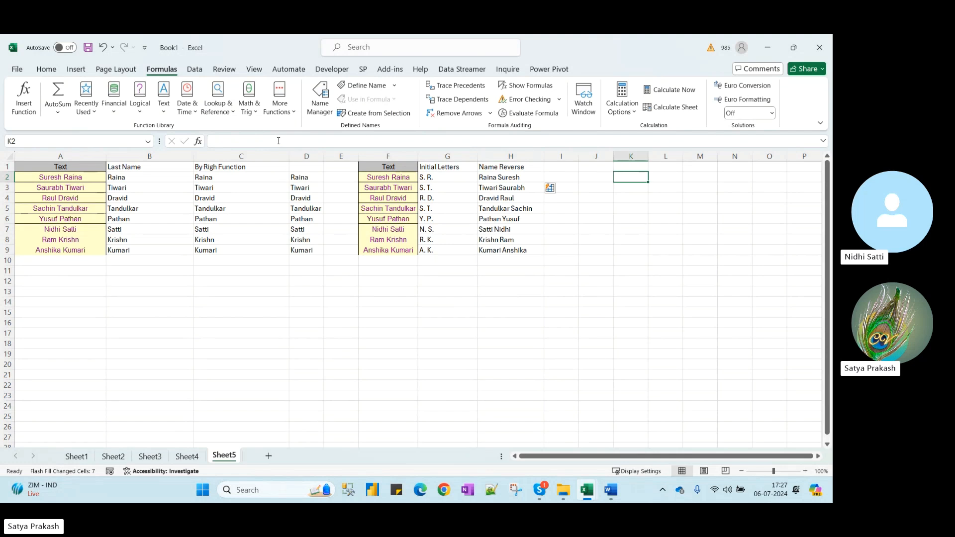
key("Up")
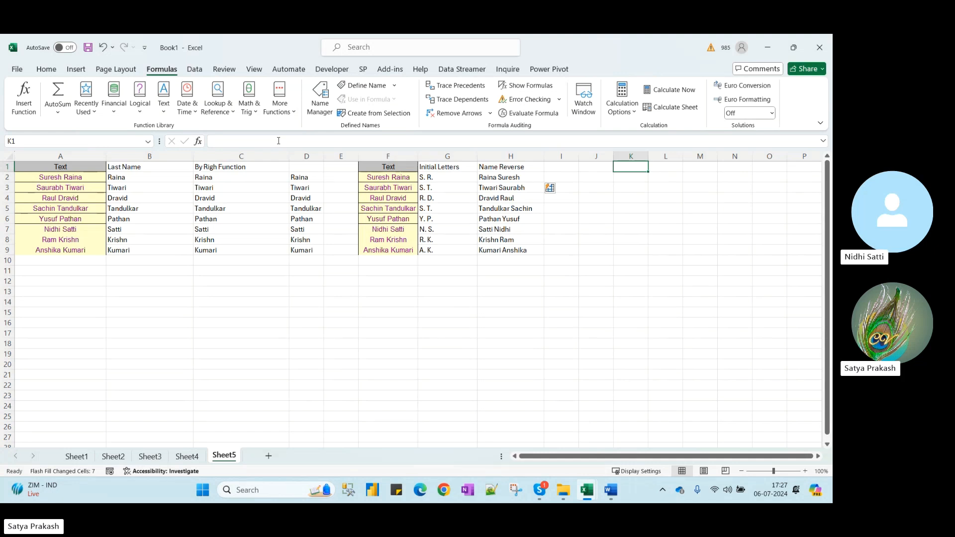
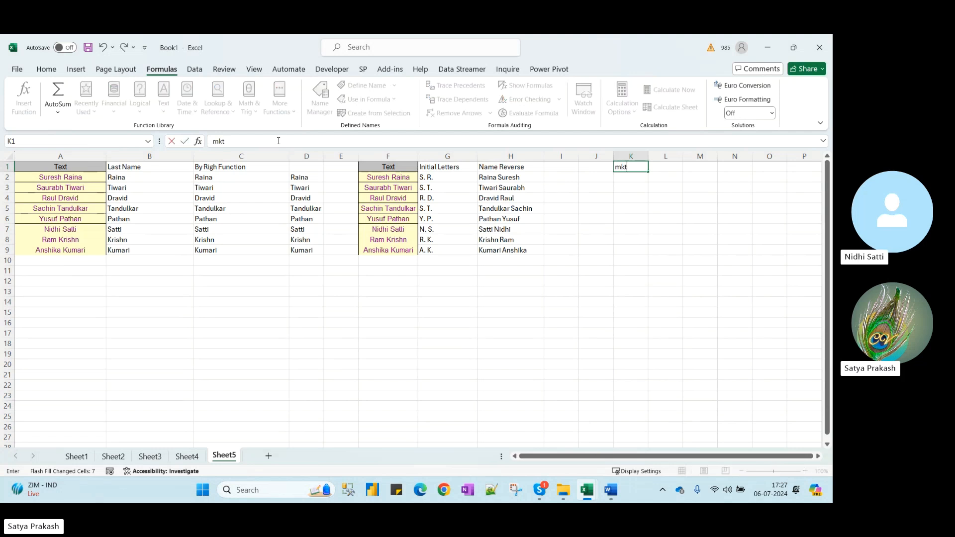
key("Tab")
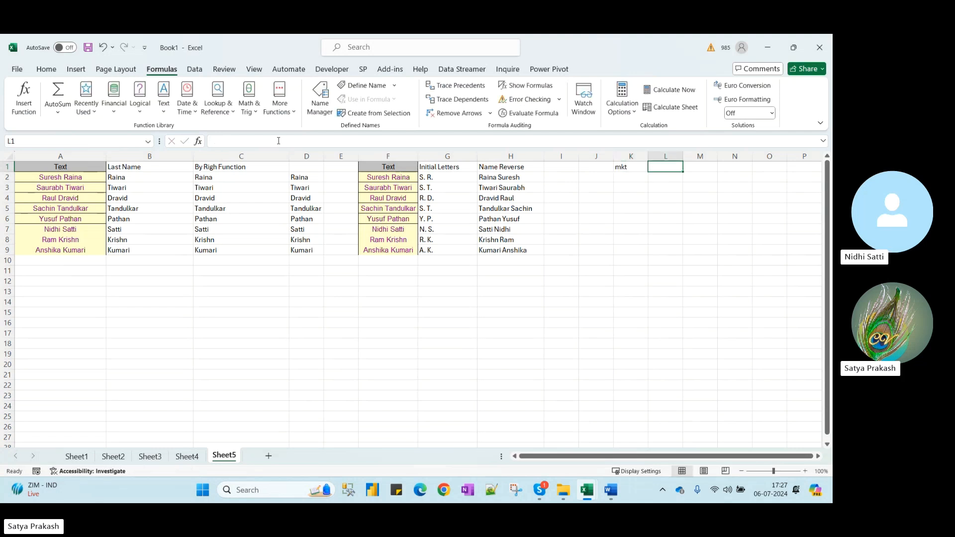
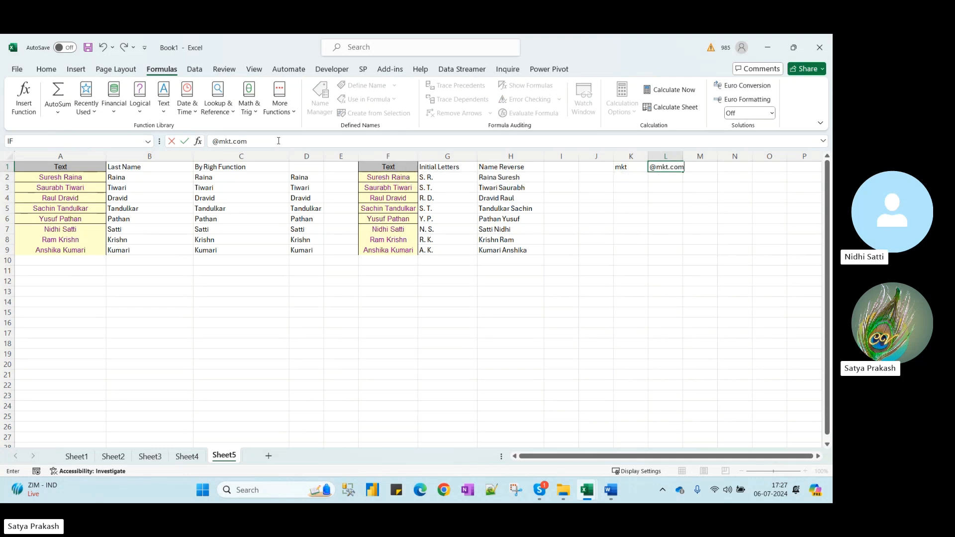
key("Return")
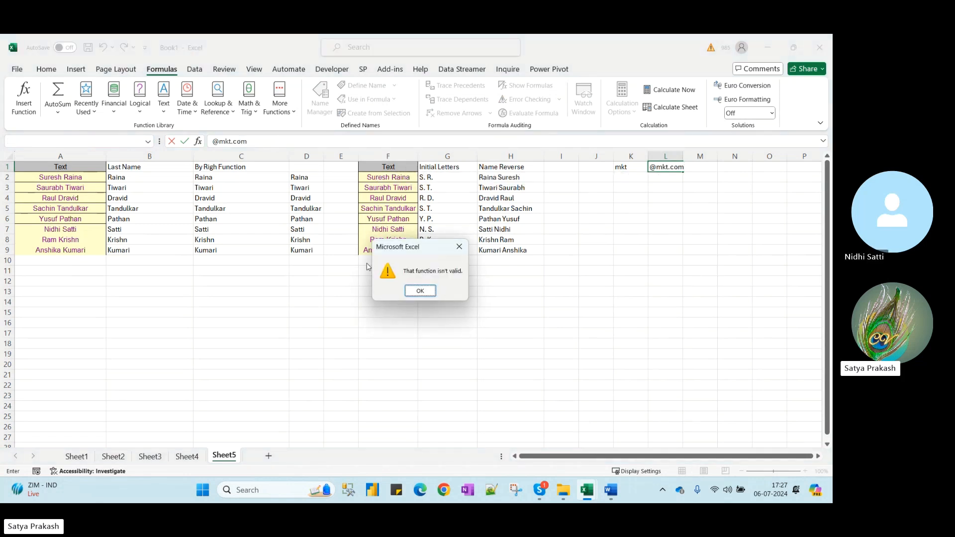
left_click(420, 291)
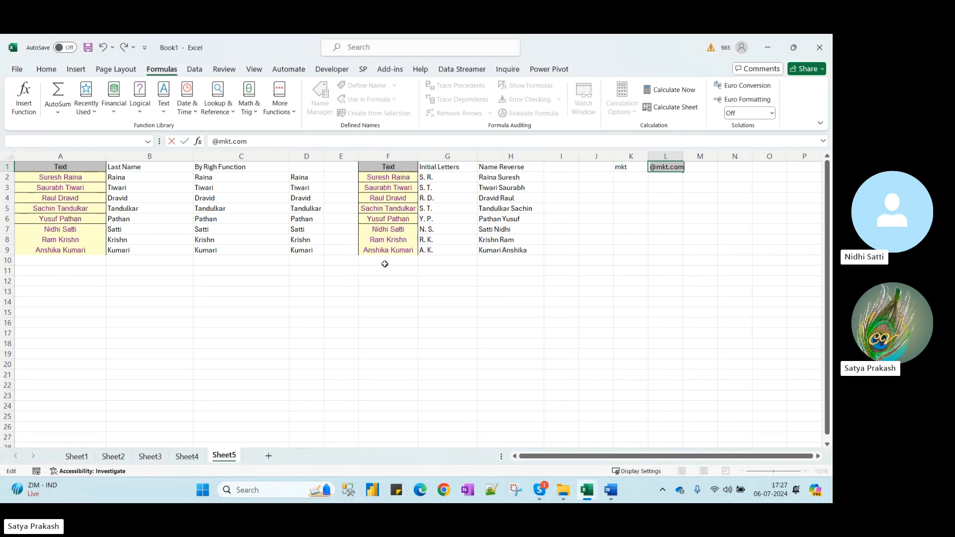
left_click(214, 141)
type("'")
left_click(639, 178)
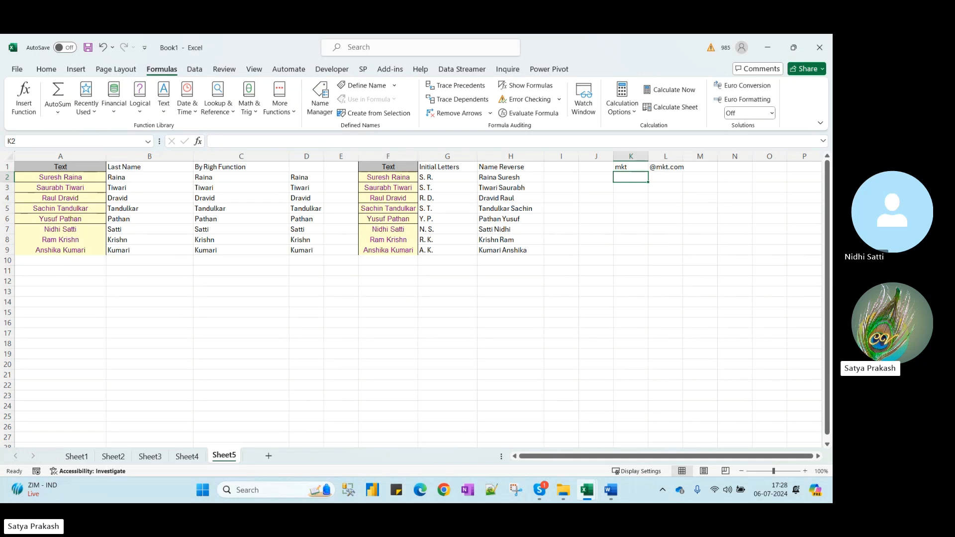
left_click_drag(648, 156, 708, 158)
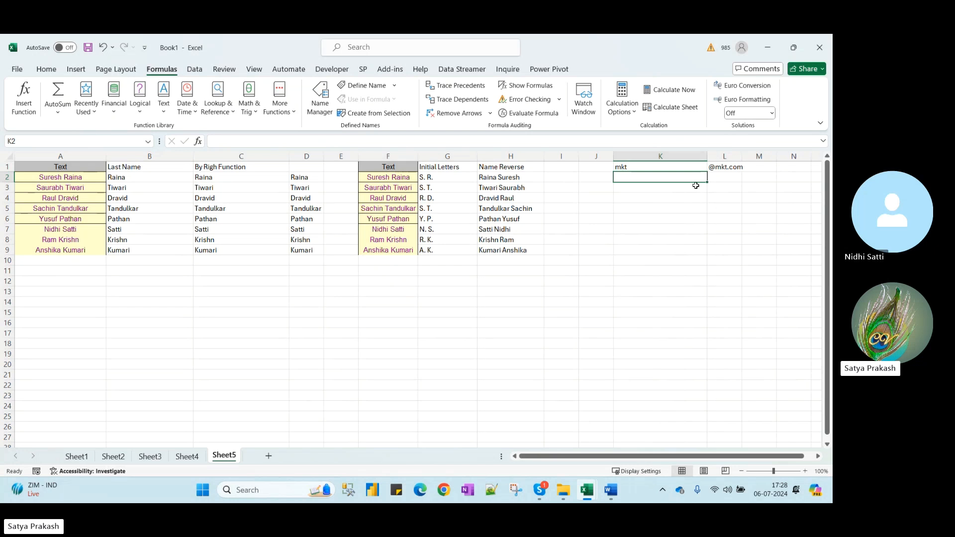
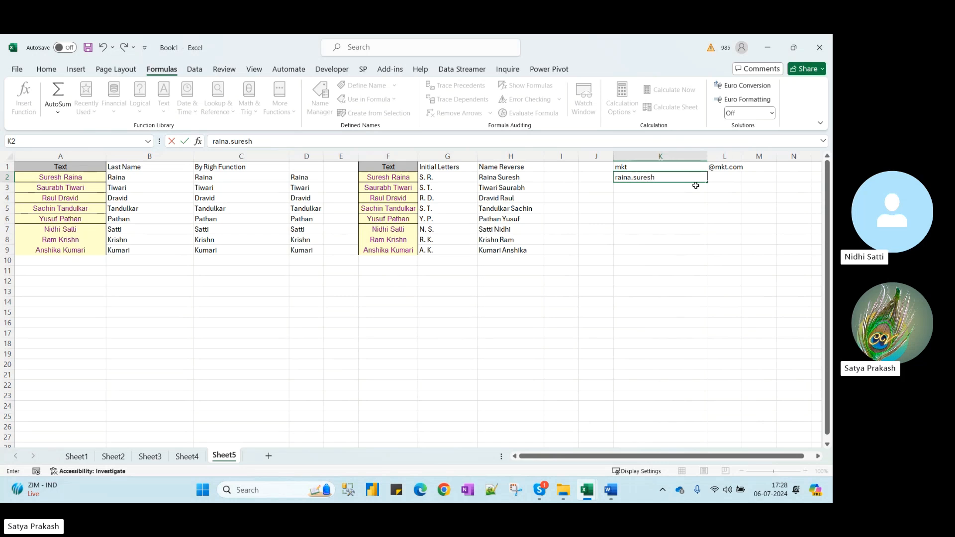
key("Return")
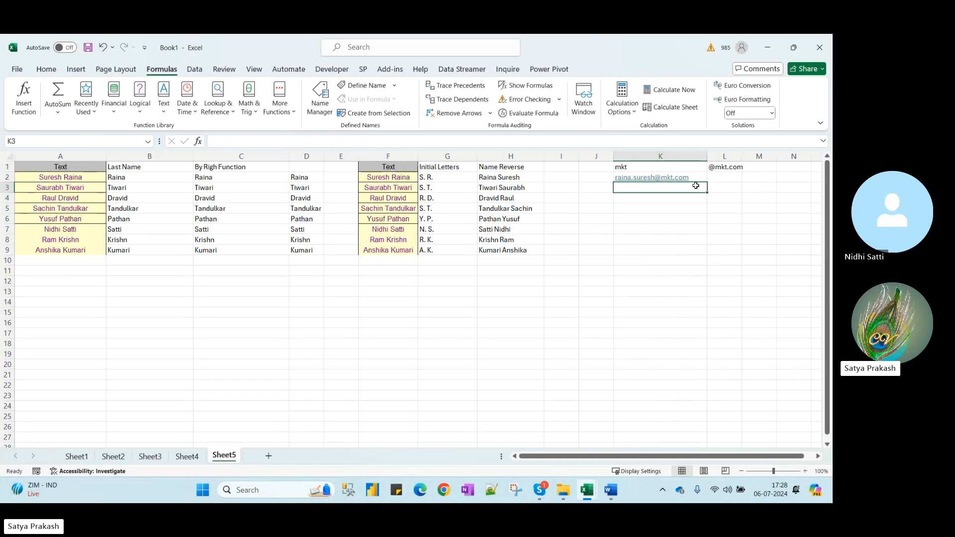
key("Up")
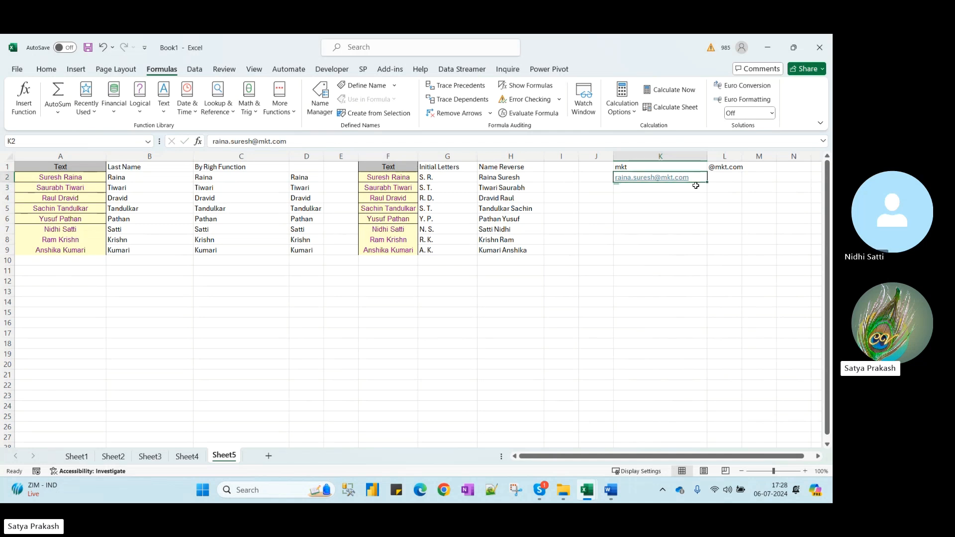
key("ctrl+e")
key("Return")
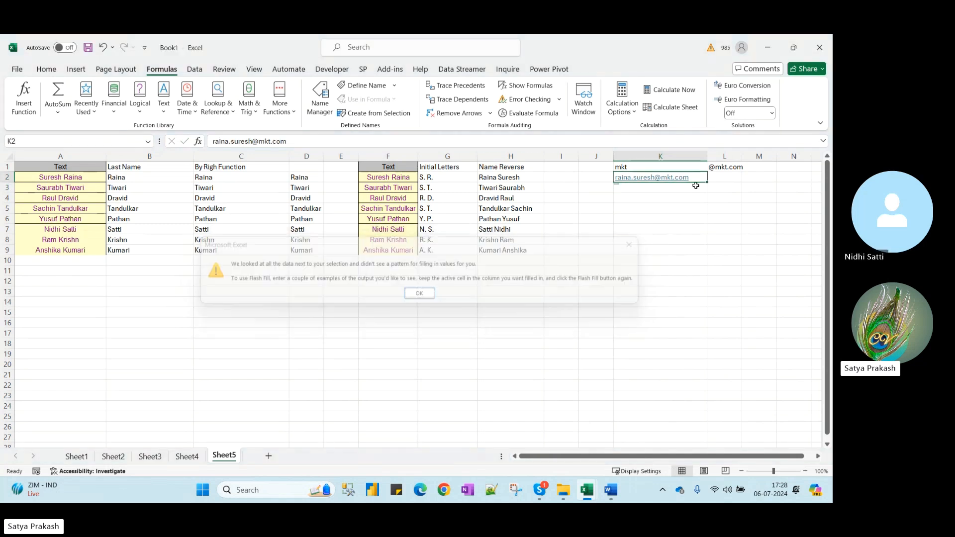
left_click_drag(679, 173, 558, 179)
left_click(661, 167)
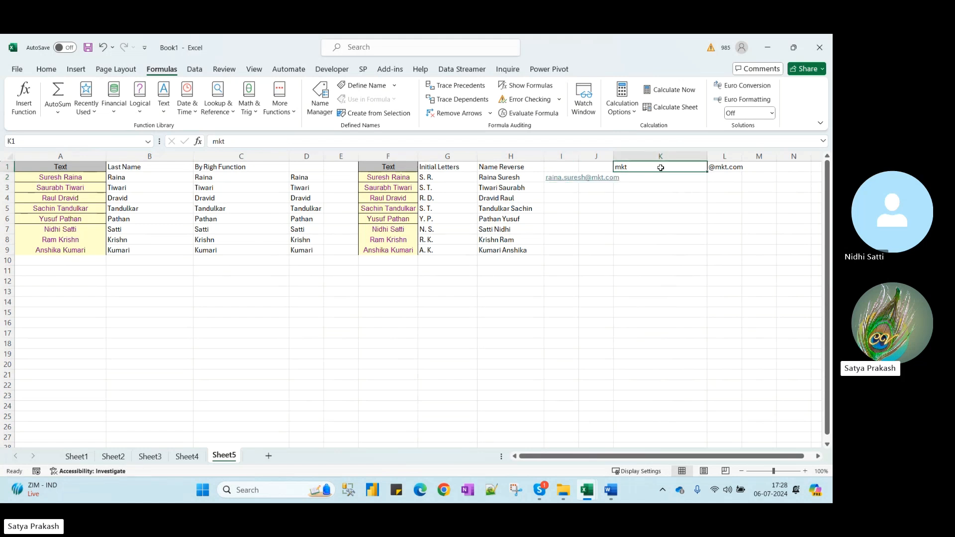
Head column I 'Name', Flash Fill emails into I3:I9, and autofit the column
left_click(568, 166)
type("name")
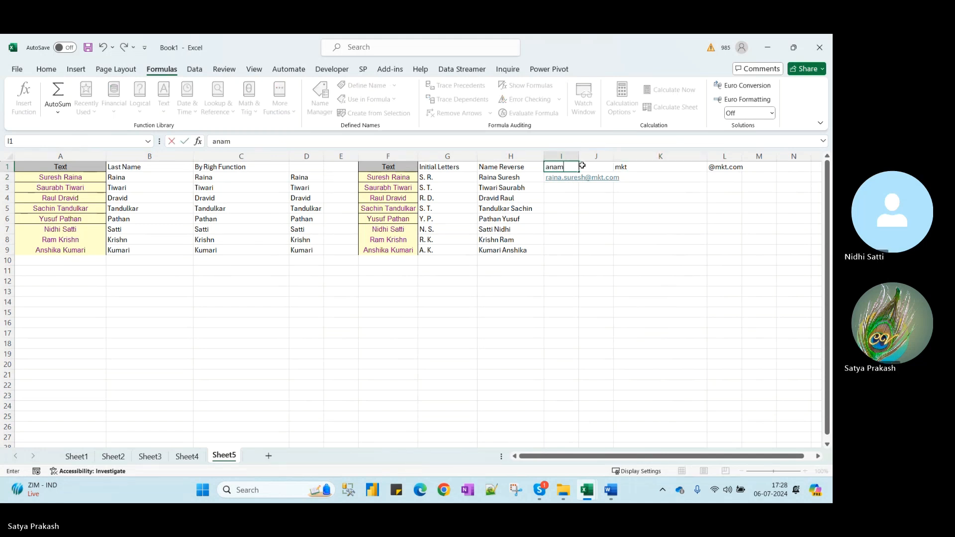
key("BackSpace")
key("BackSpace")
key("BackSpace")
key("BackSpace")
type("Name")
key("Return")
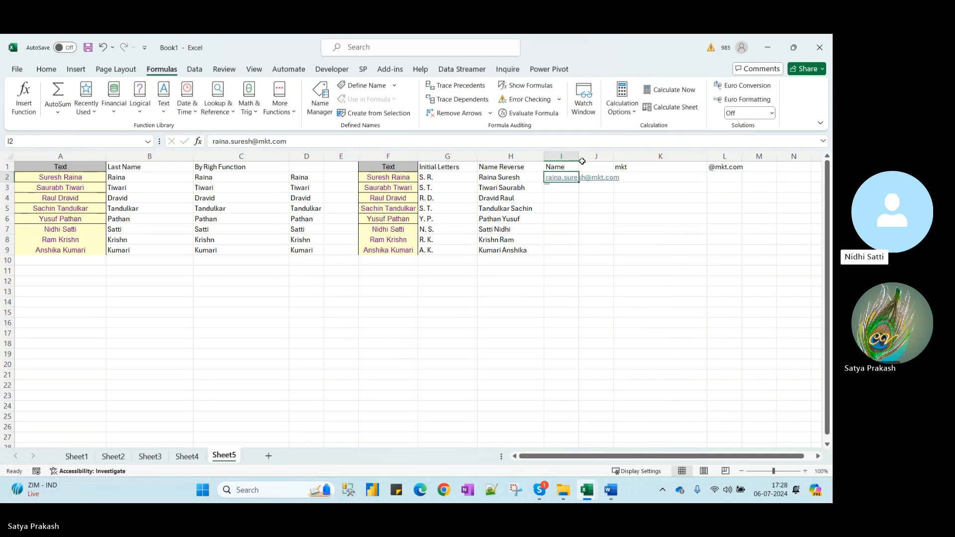
double_click(580, 159)
left_click(604, 187)
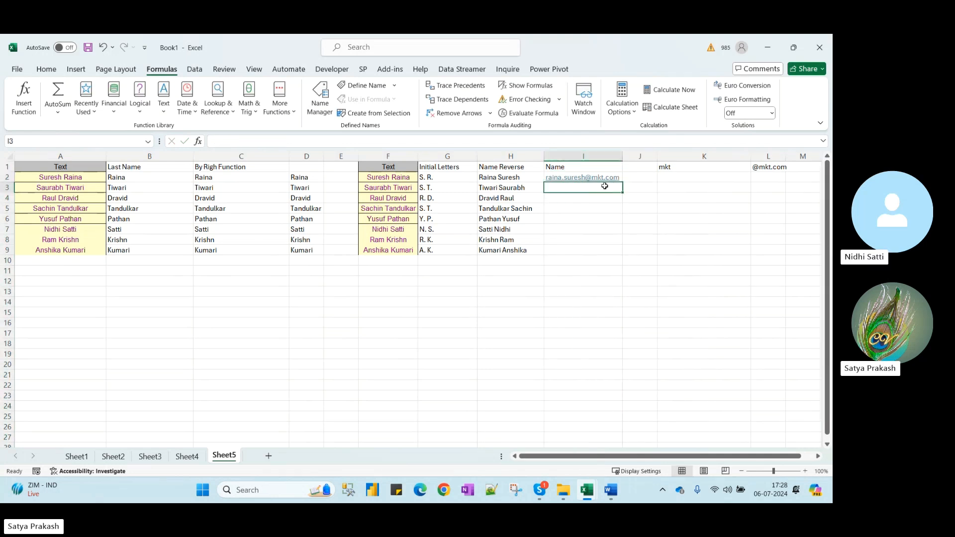
key("Up")
key("ctrl+e")
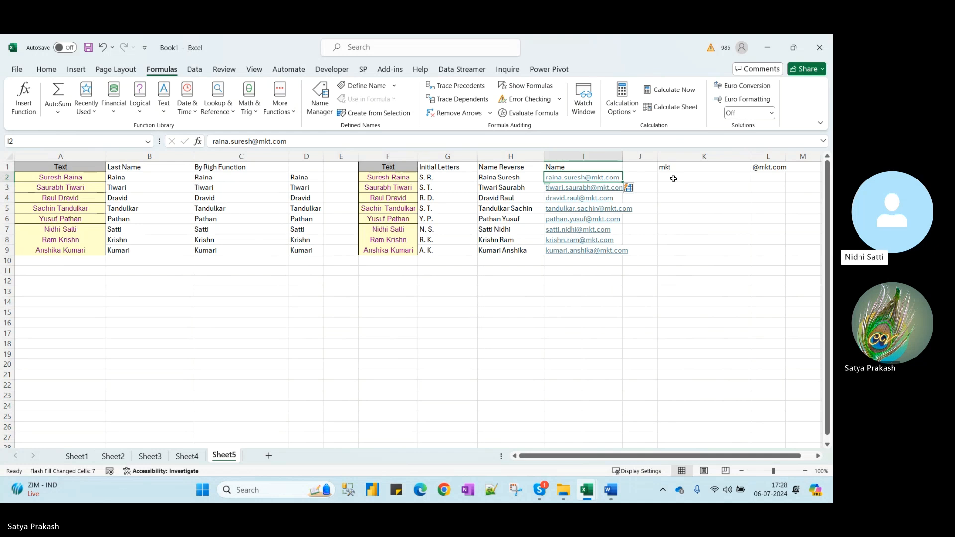
left_click(669, 226)
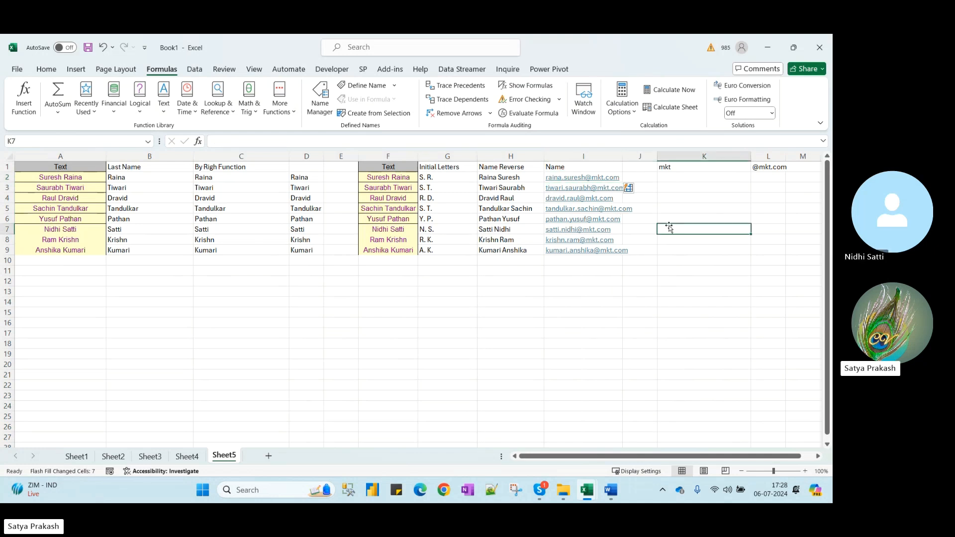
double_click(623, 156)
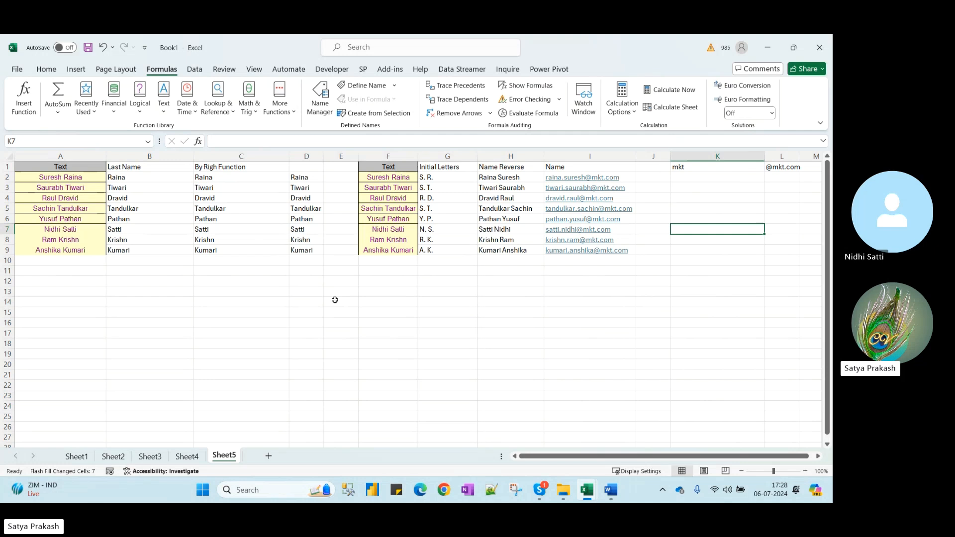
left_click(391, 173)
left_click_drag(392, 173, 595, 261)
left_click_drag(70, 169, 611, 254)
key("ctrl+c")
mouse_move(592, 489)
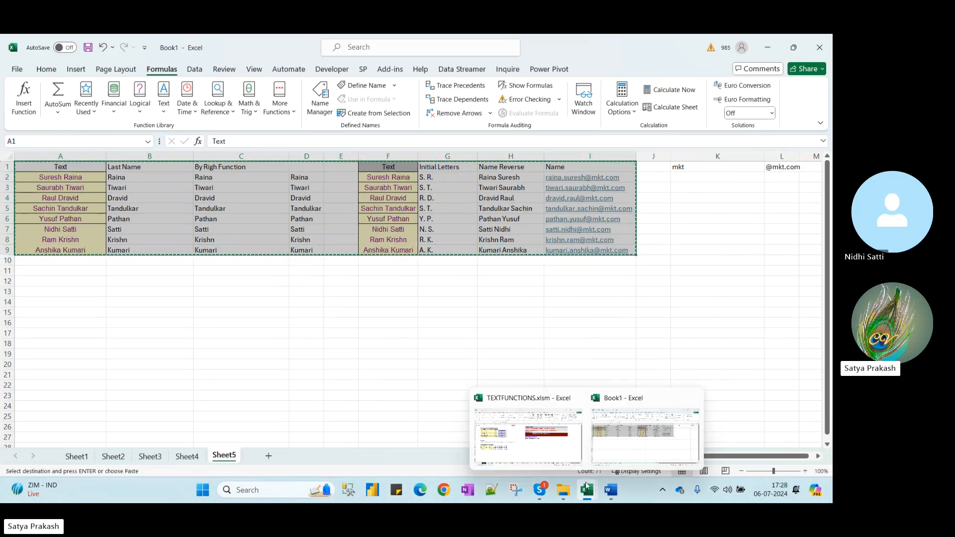
left_click(557, 450)
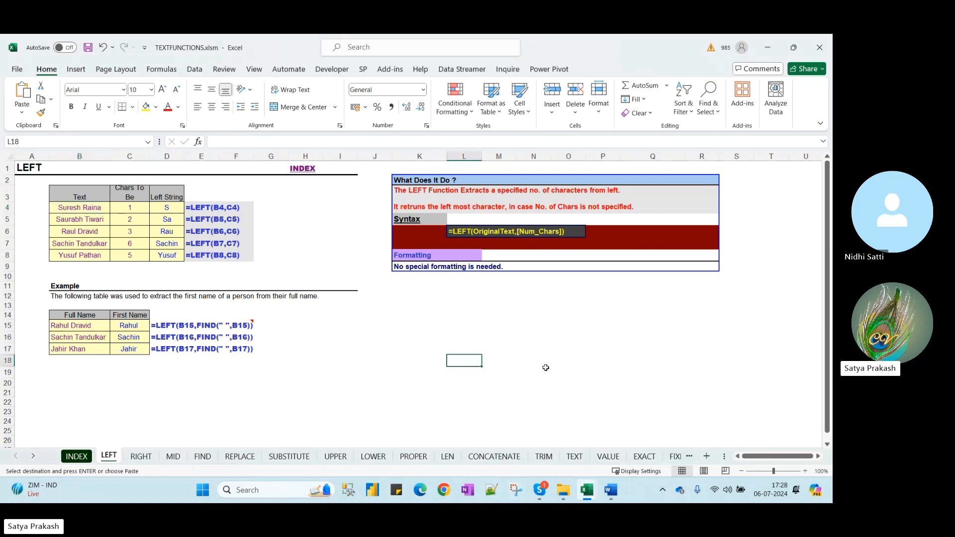
mouse_move(587, 493)
left_click(638, 440)
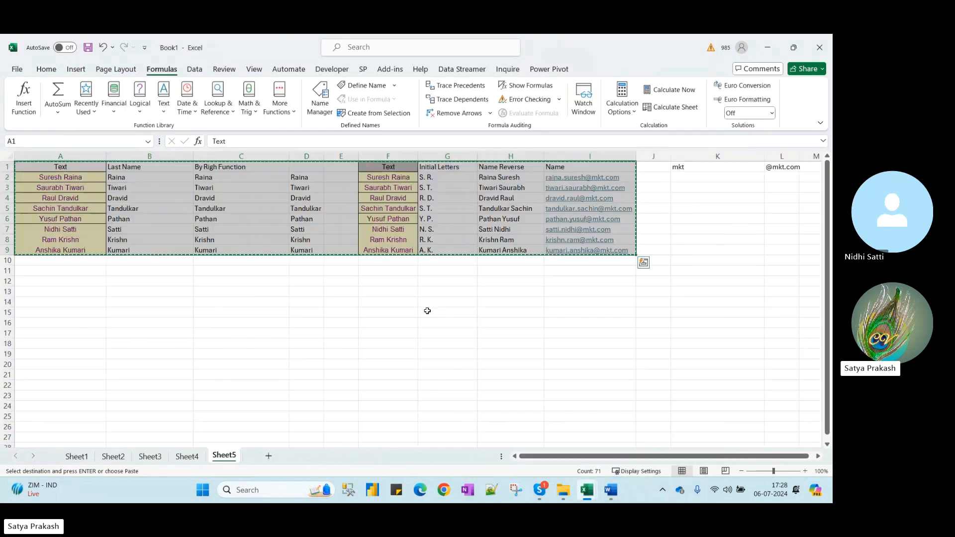
key("Escape")
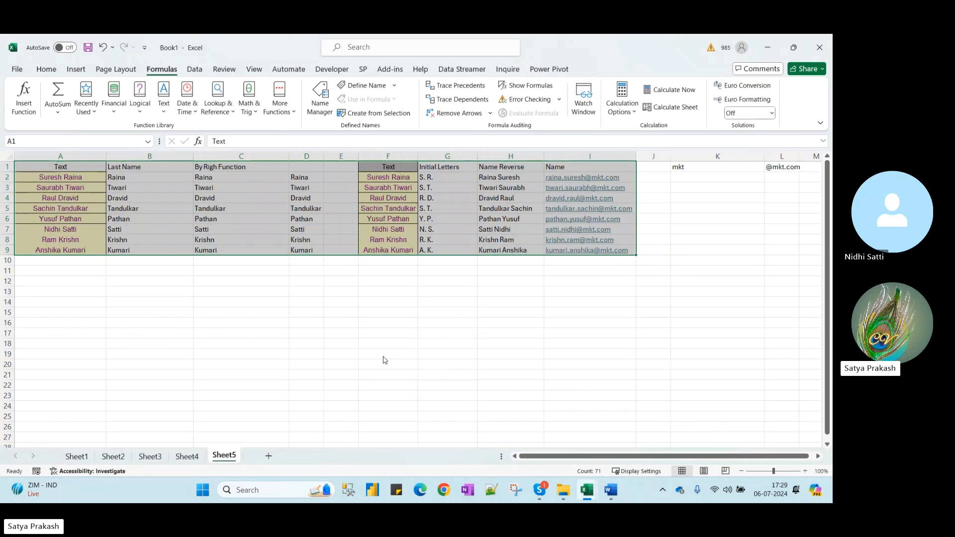
key("F12")
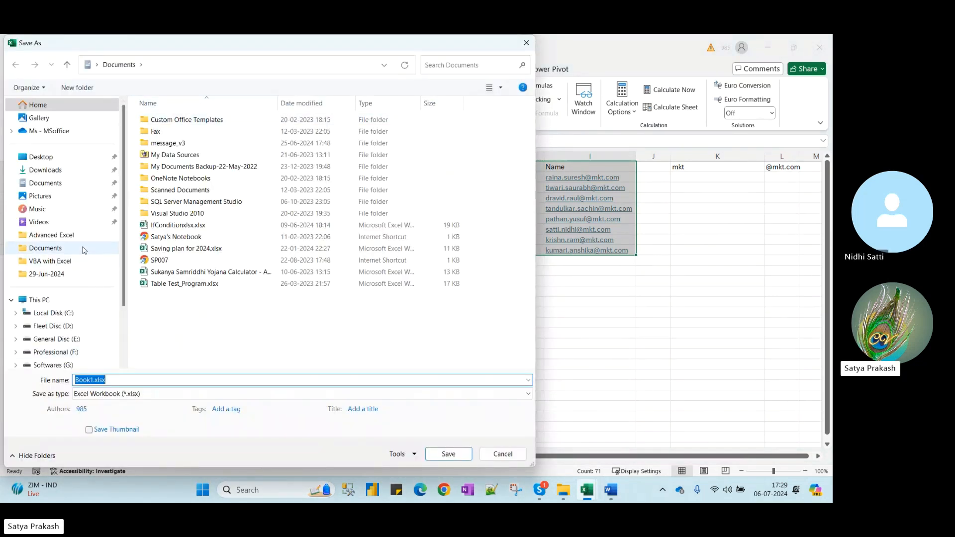
Save the workbook as Book1.xlsx in Teaching Drive > 02 Technologies > Advanced Excel > 29-Jun-2024
left_click(46, 274)
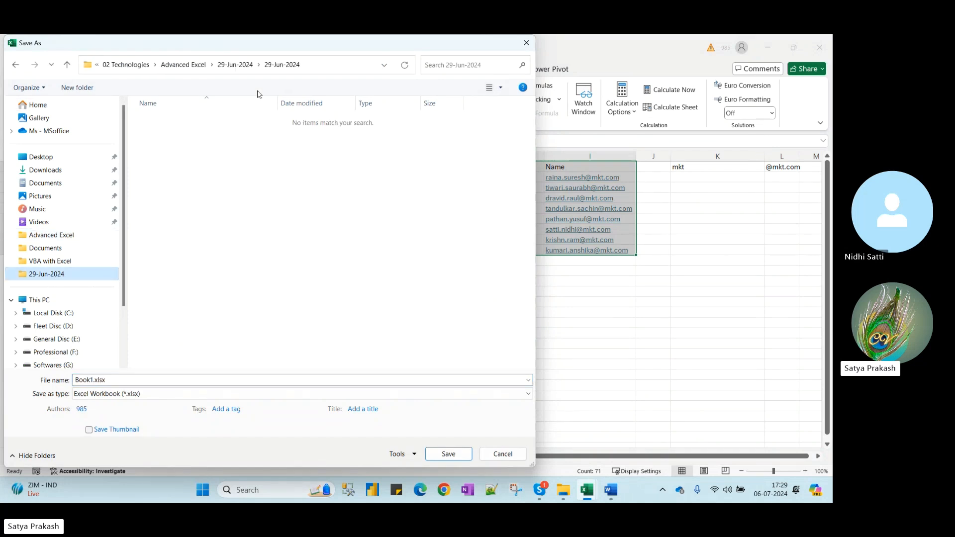
left_click(235, 65)
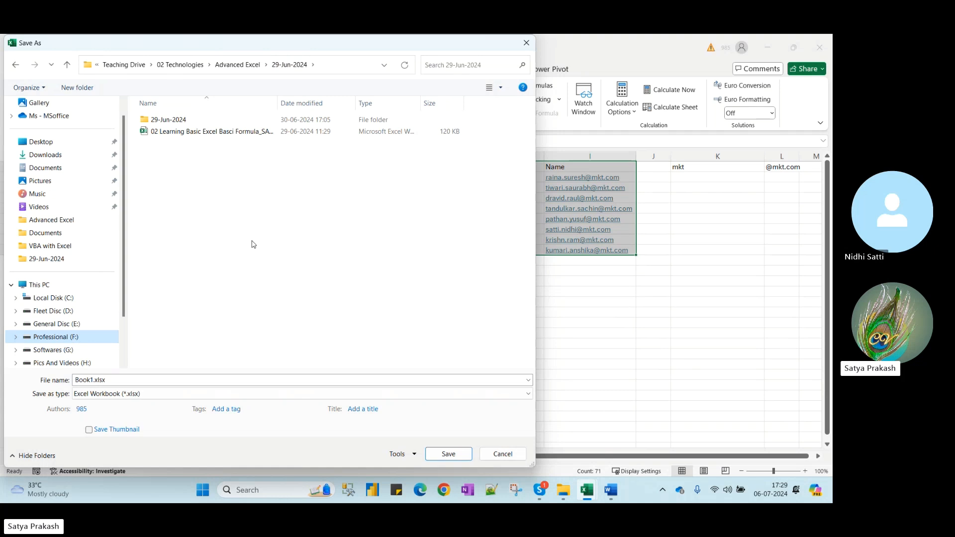
left_click(444, 454)
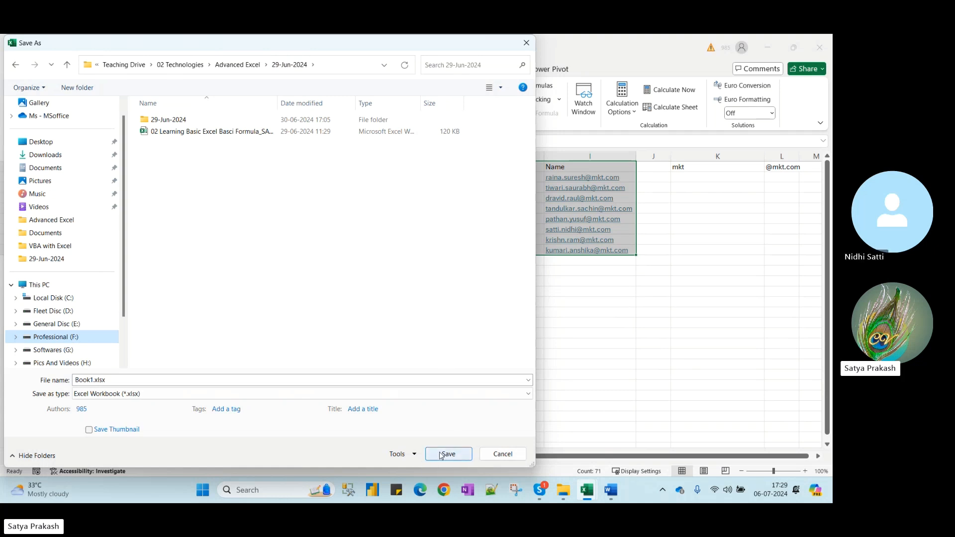
left_click(339, 333)
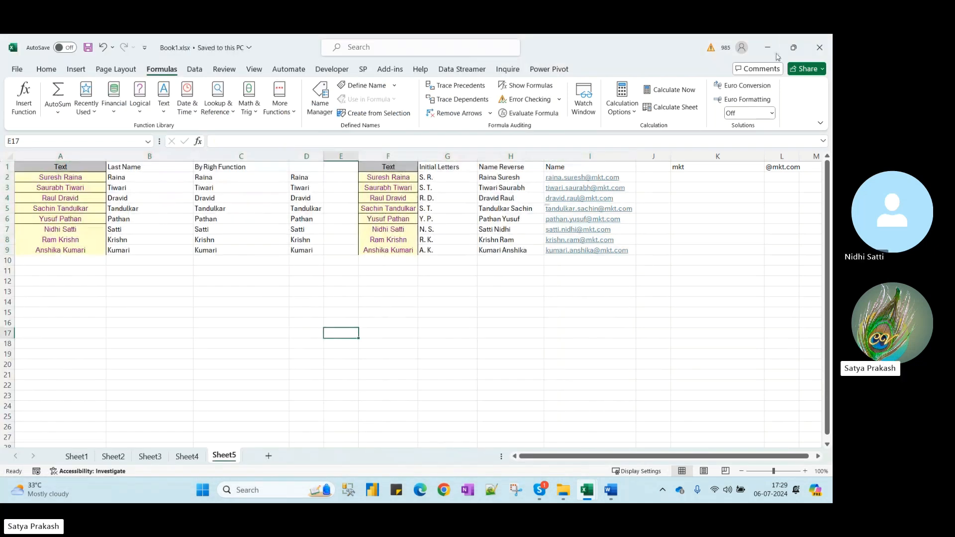
Close Book1, then close TEXTFUNCTIONS.xlsm from its INDEX sheet without saving changes
left_click(825, 49)
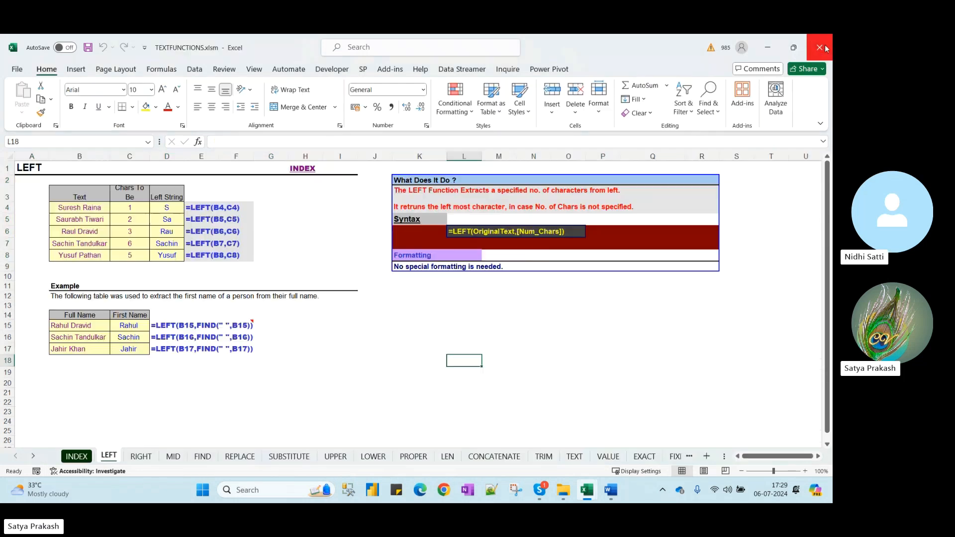
left_click(82, 460)
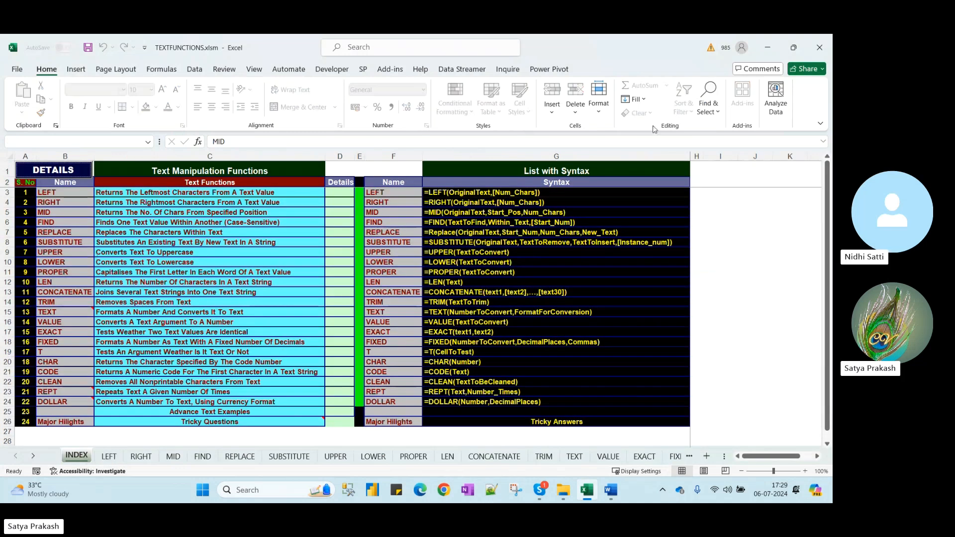
left_click(820, 48)
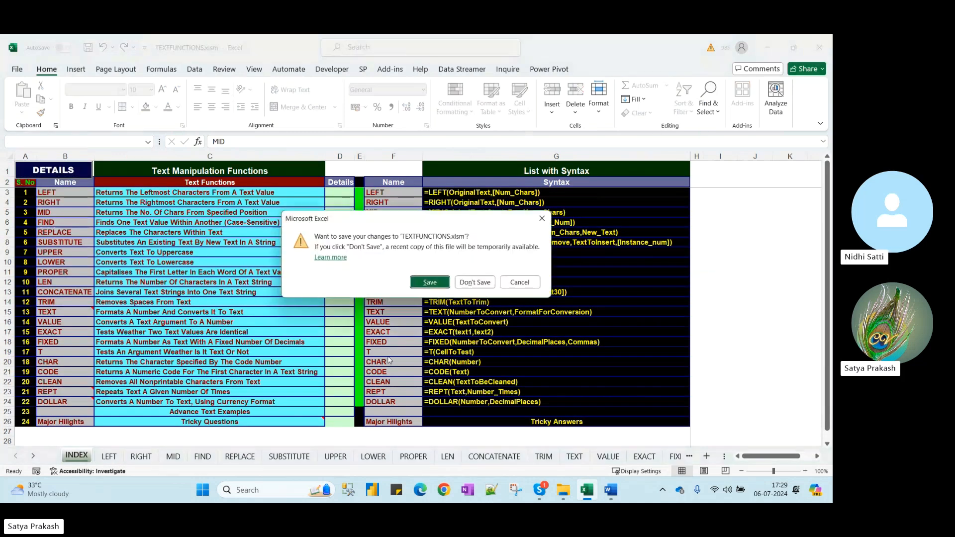
left_click(465, 283)
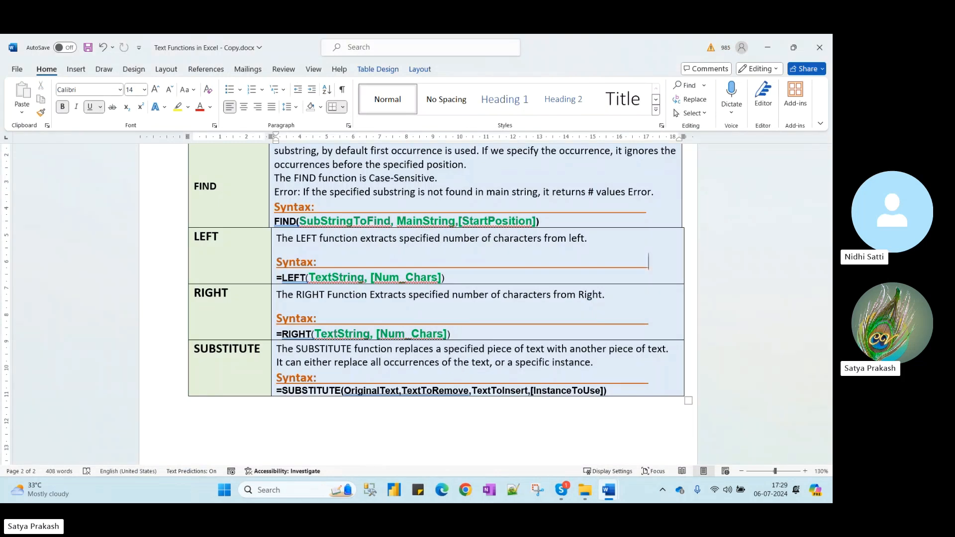